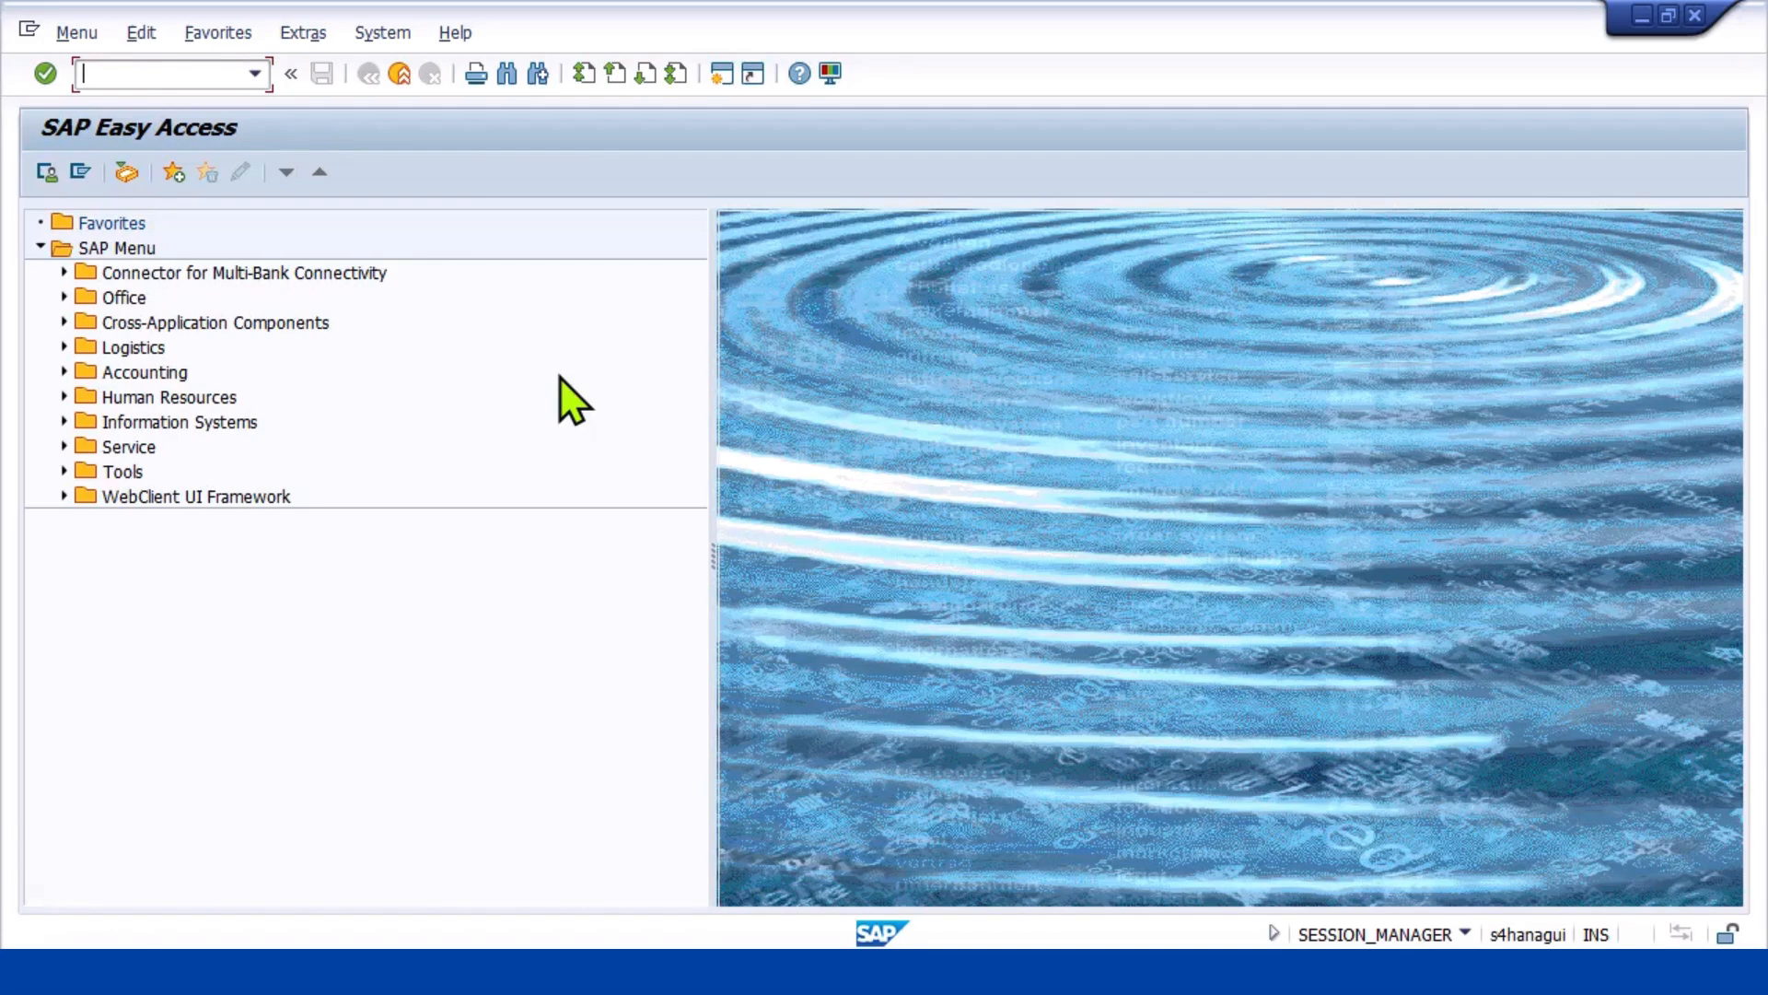
Run the MMBE stock overview for material 10004088 in plant MP01
text(MMBE)
key(Return)
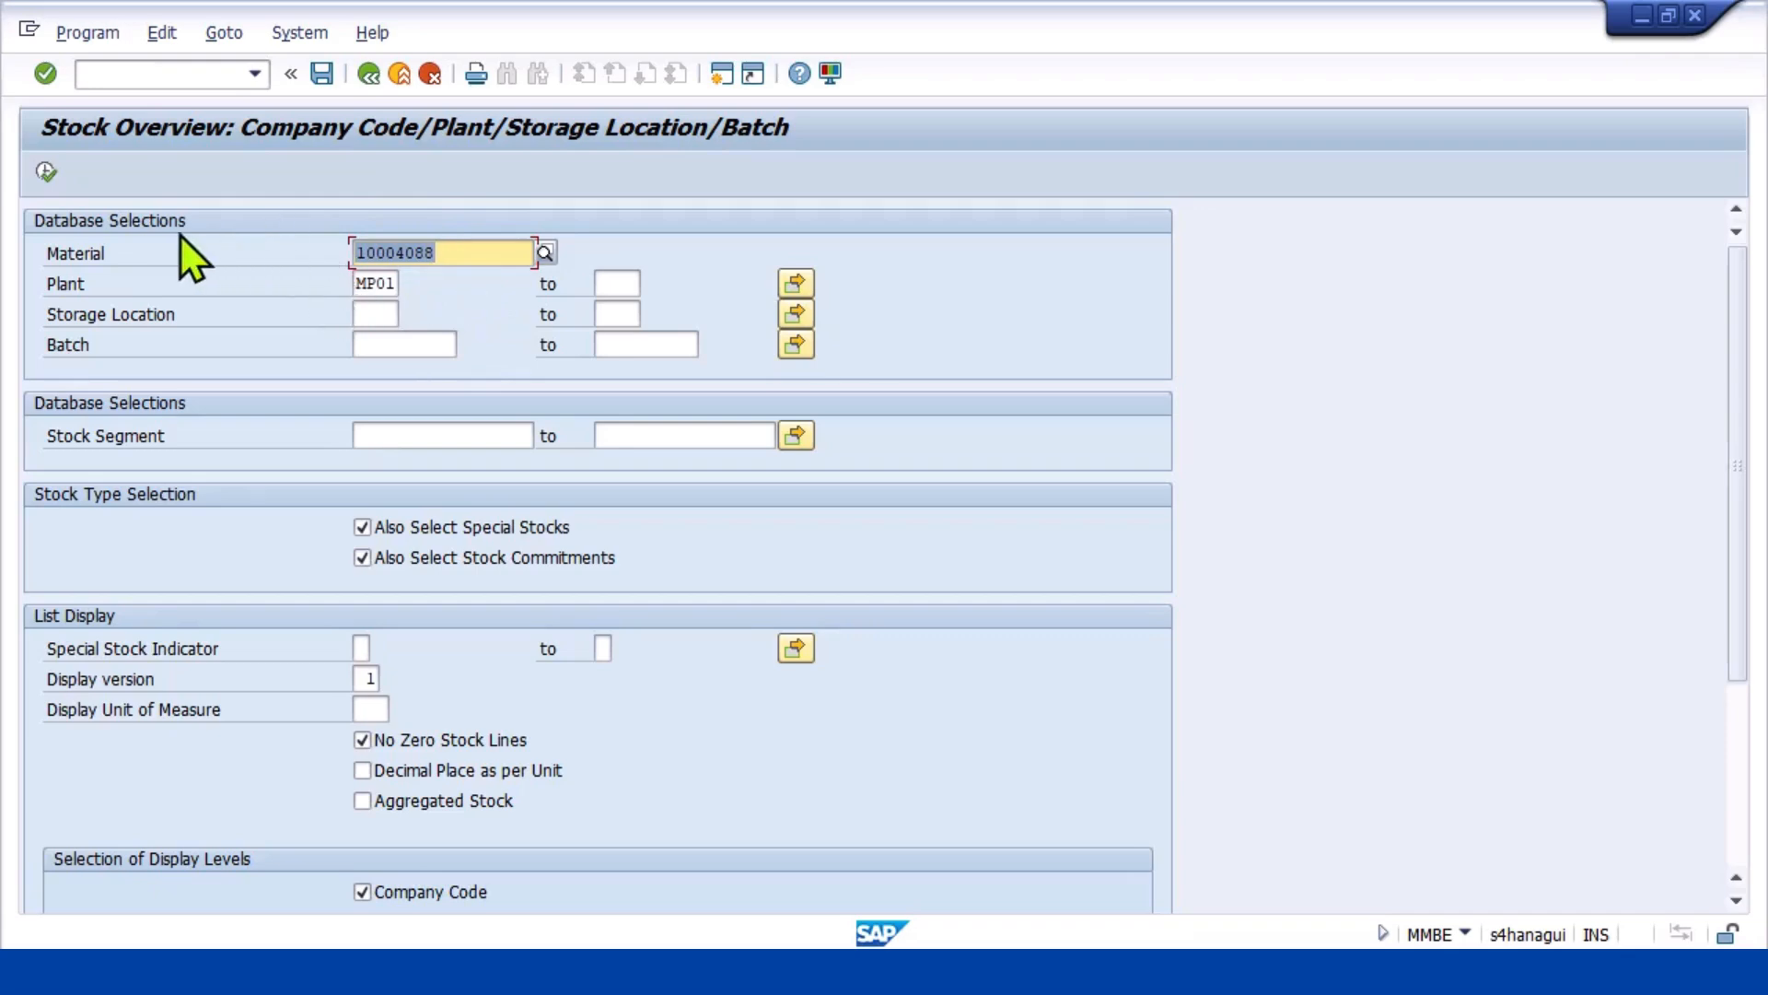
click(46, 171)
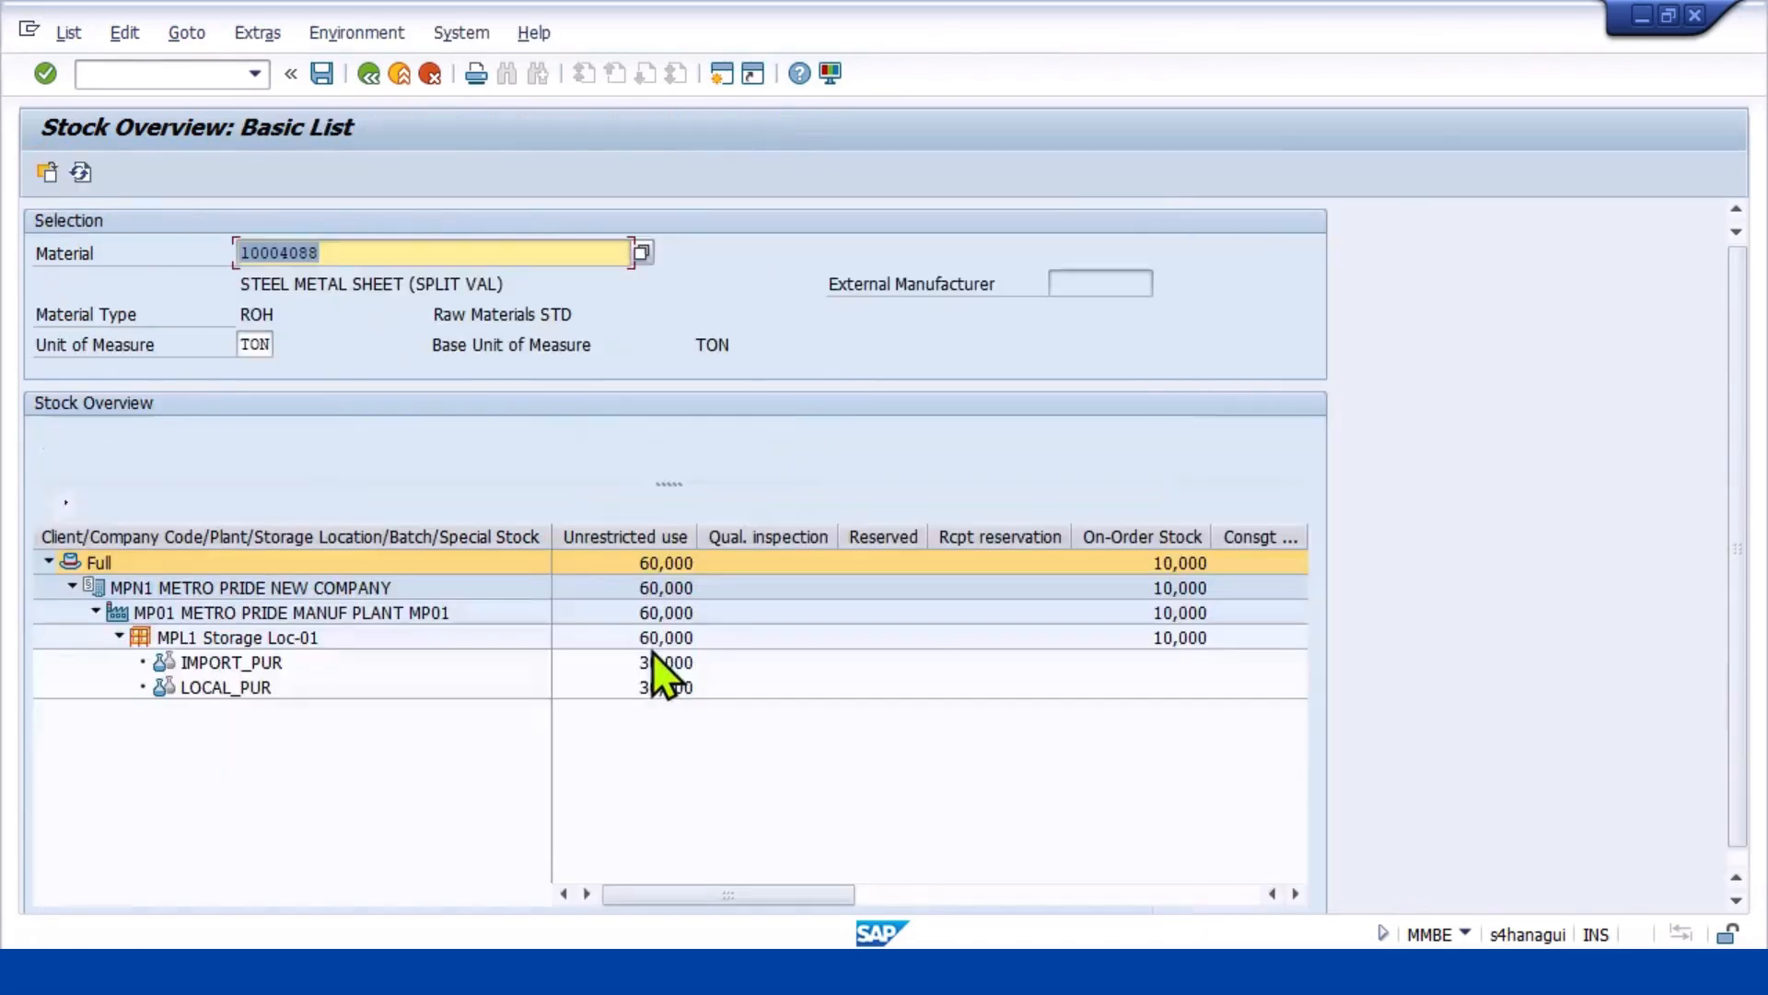
Compare the unrestricted-use stock of the IMPORT_PUR and LOCAL_PUR batches under storage location MPL1
click(671, 663)
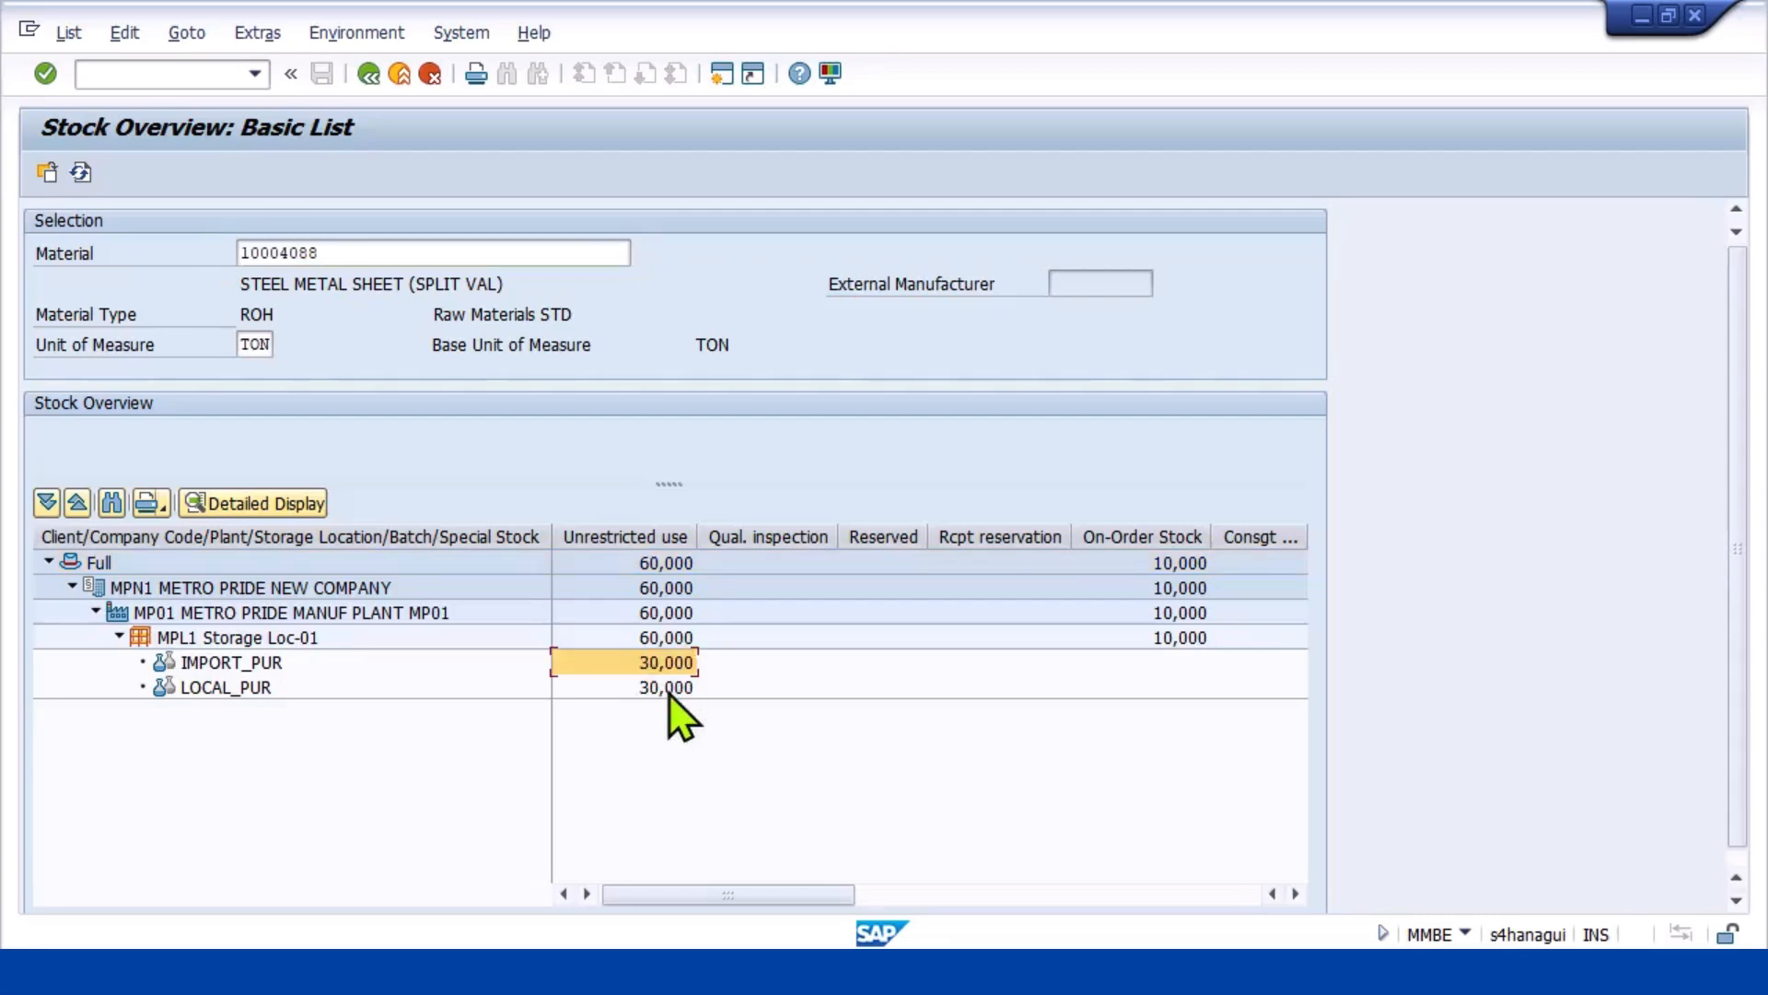
click(670, 690)
click(677, 657)
click(667, 690)
click(670, 662)
Start transaction MM03 and display material 10004088 for plant MP01, storage location MPL1 and valuation type LOCAL_PUR
click(159, 74)
text(/NMM03)
key(Return)
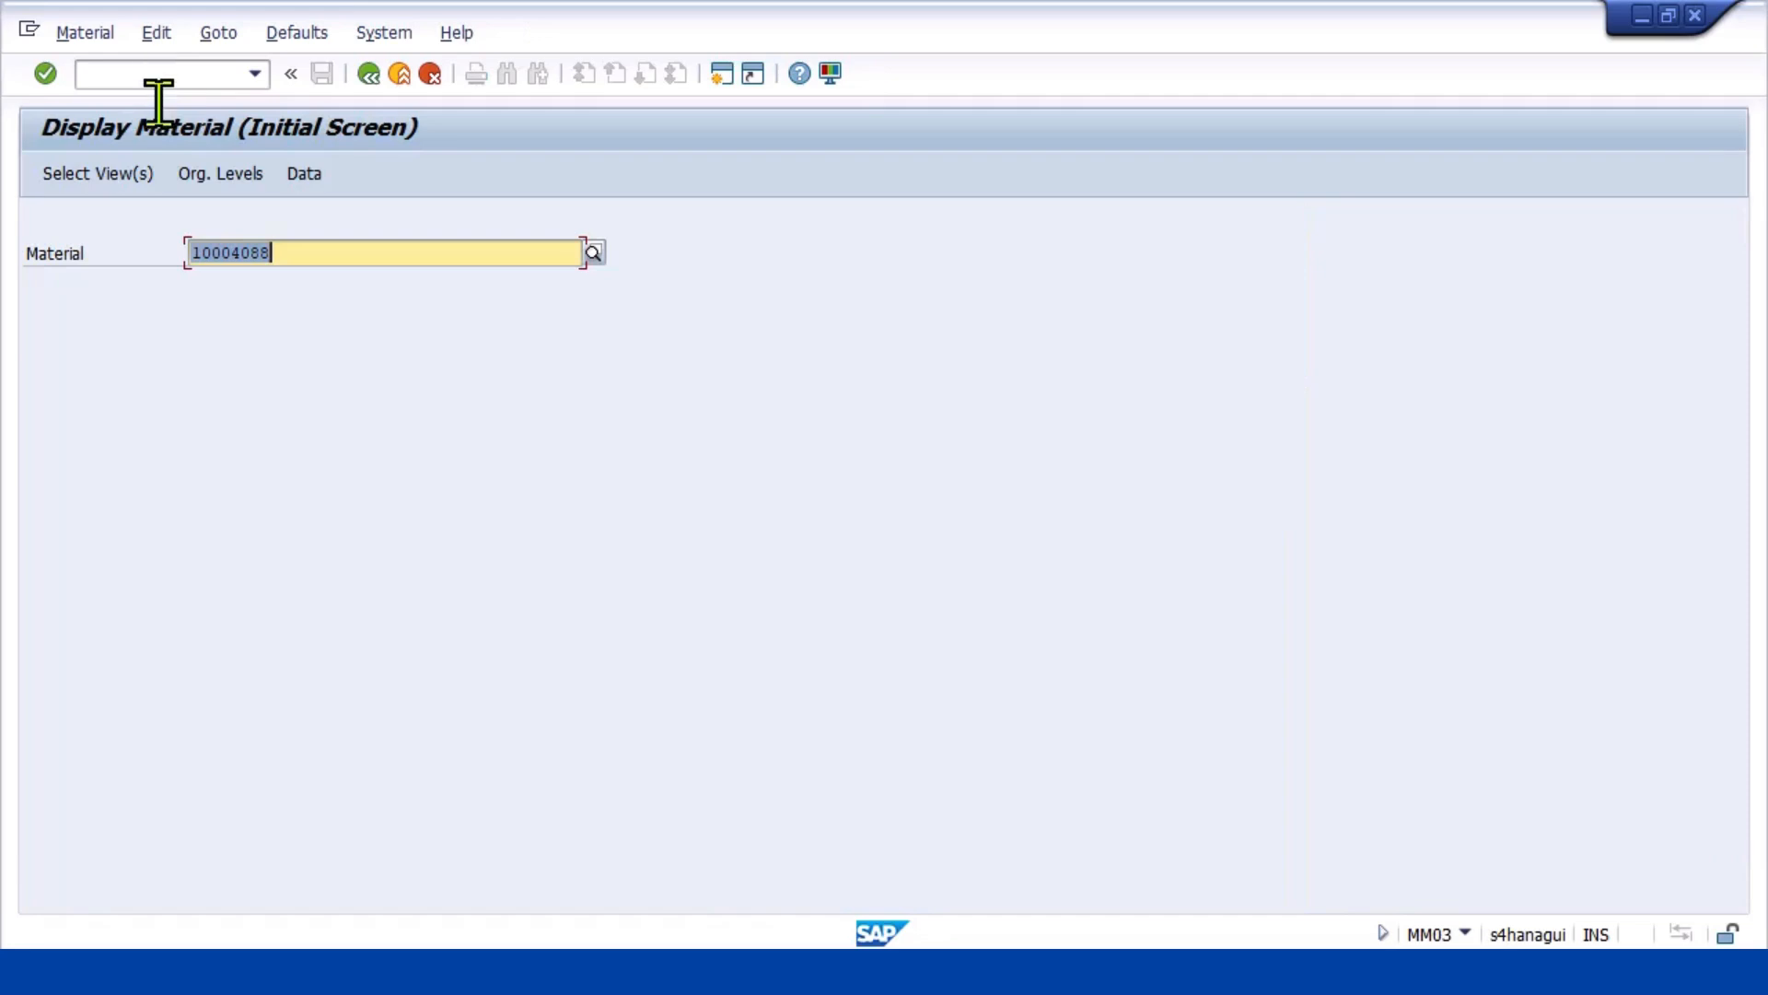
key(Return)
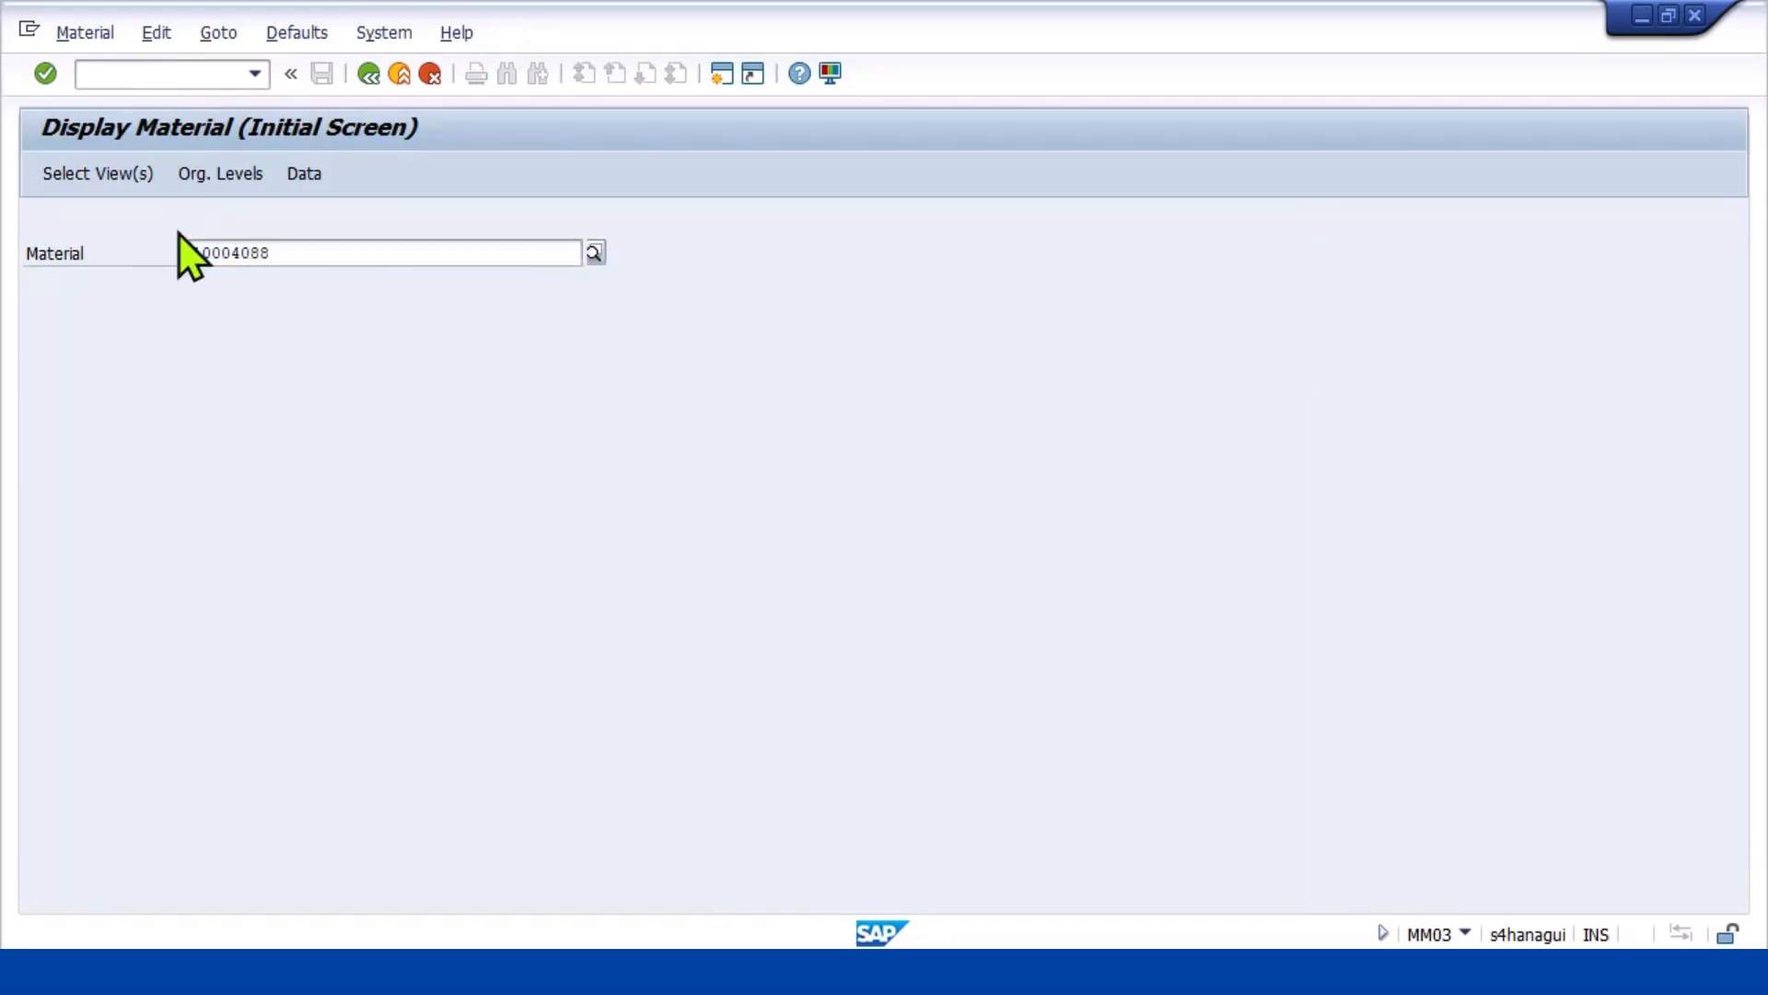
key(Return)
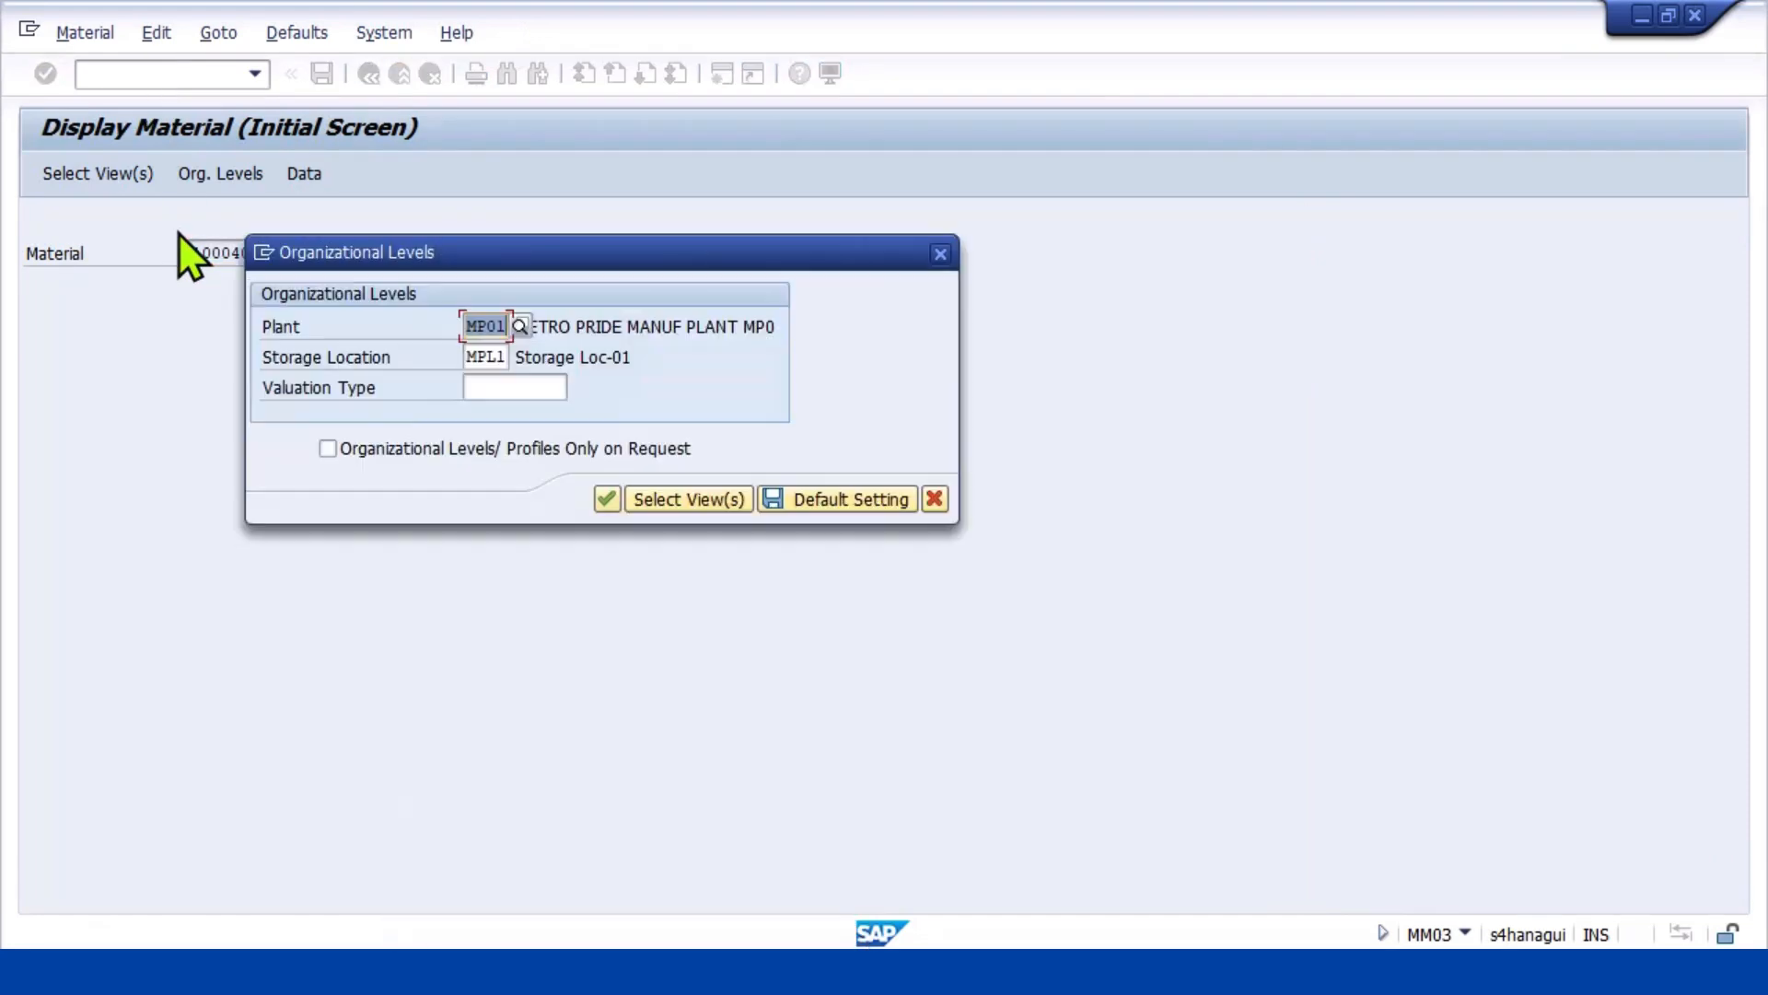
click(469, 385)
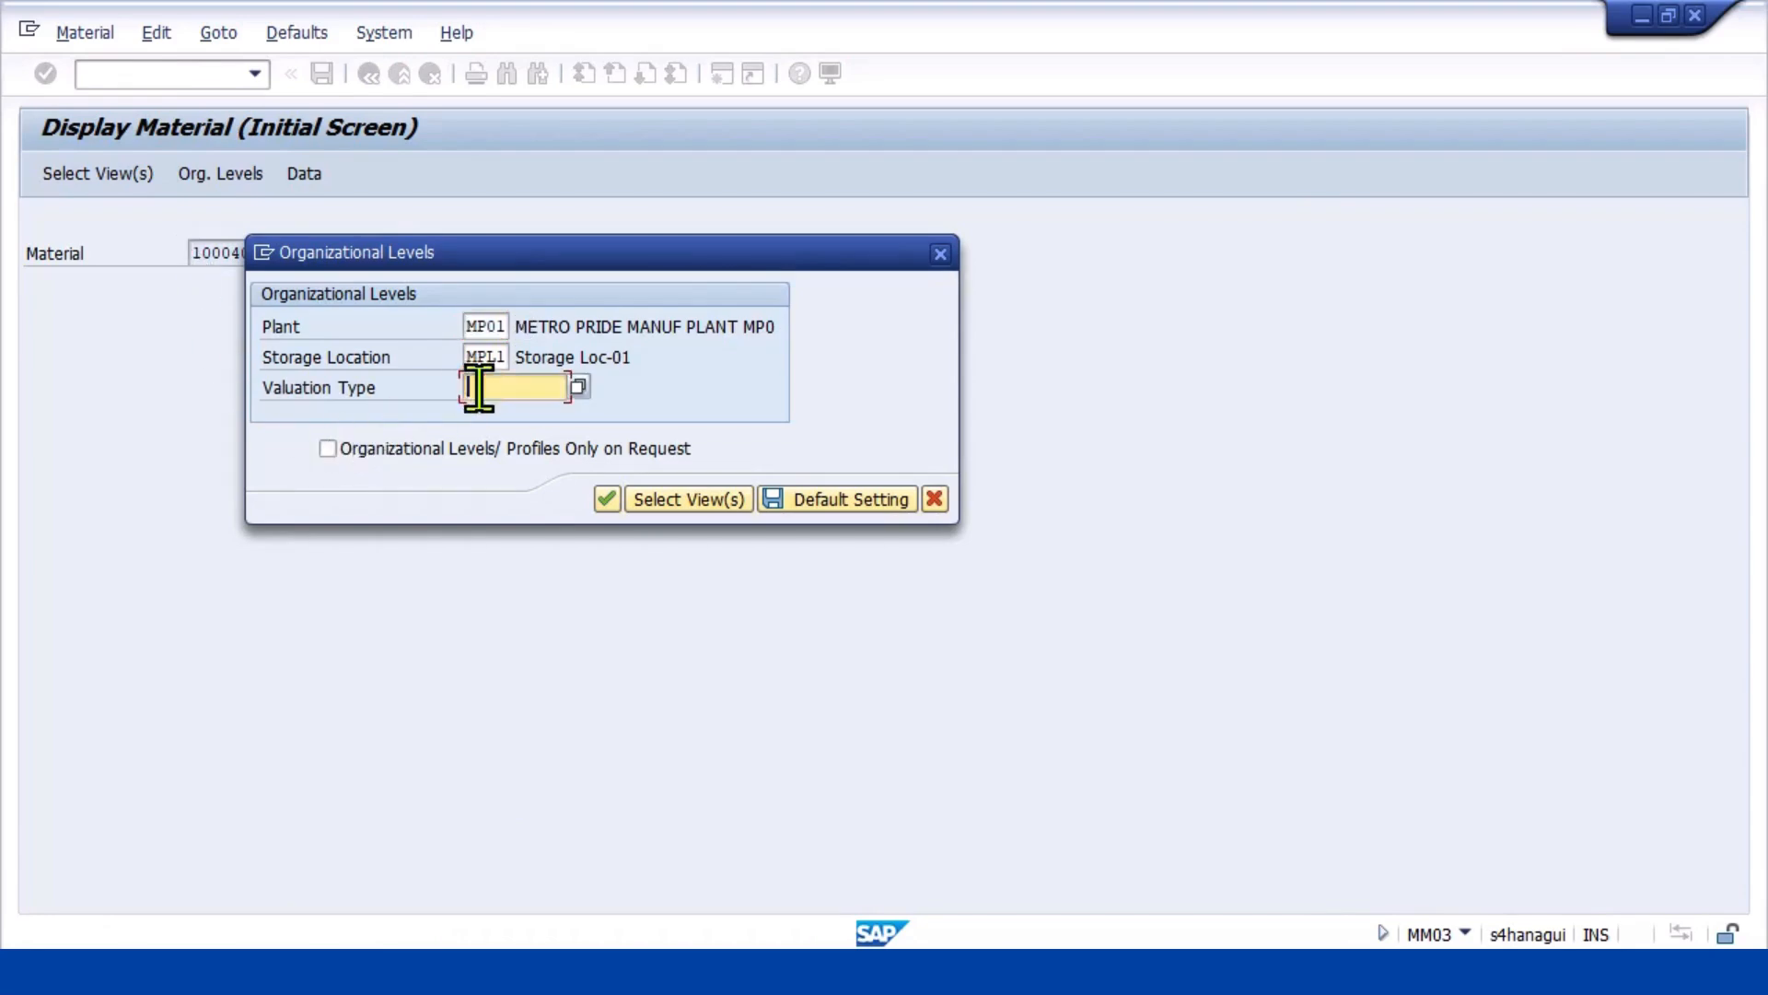
click(577, 387)
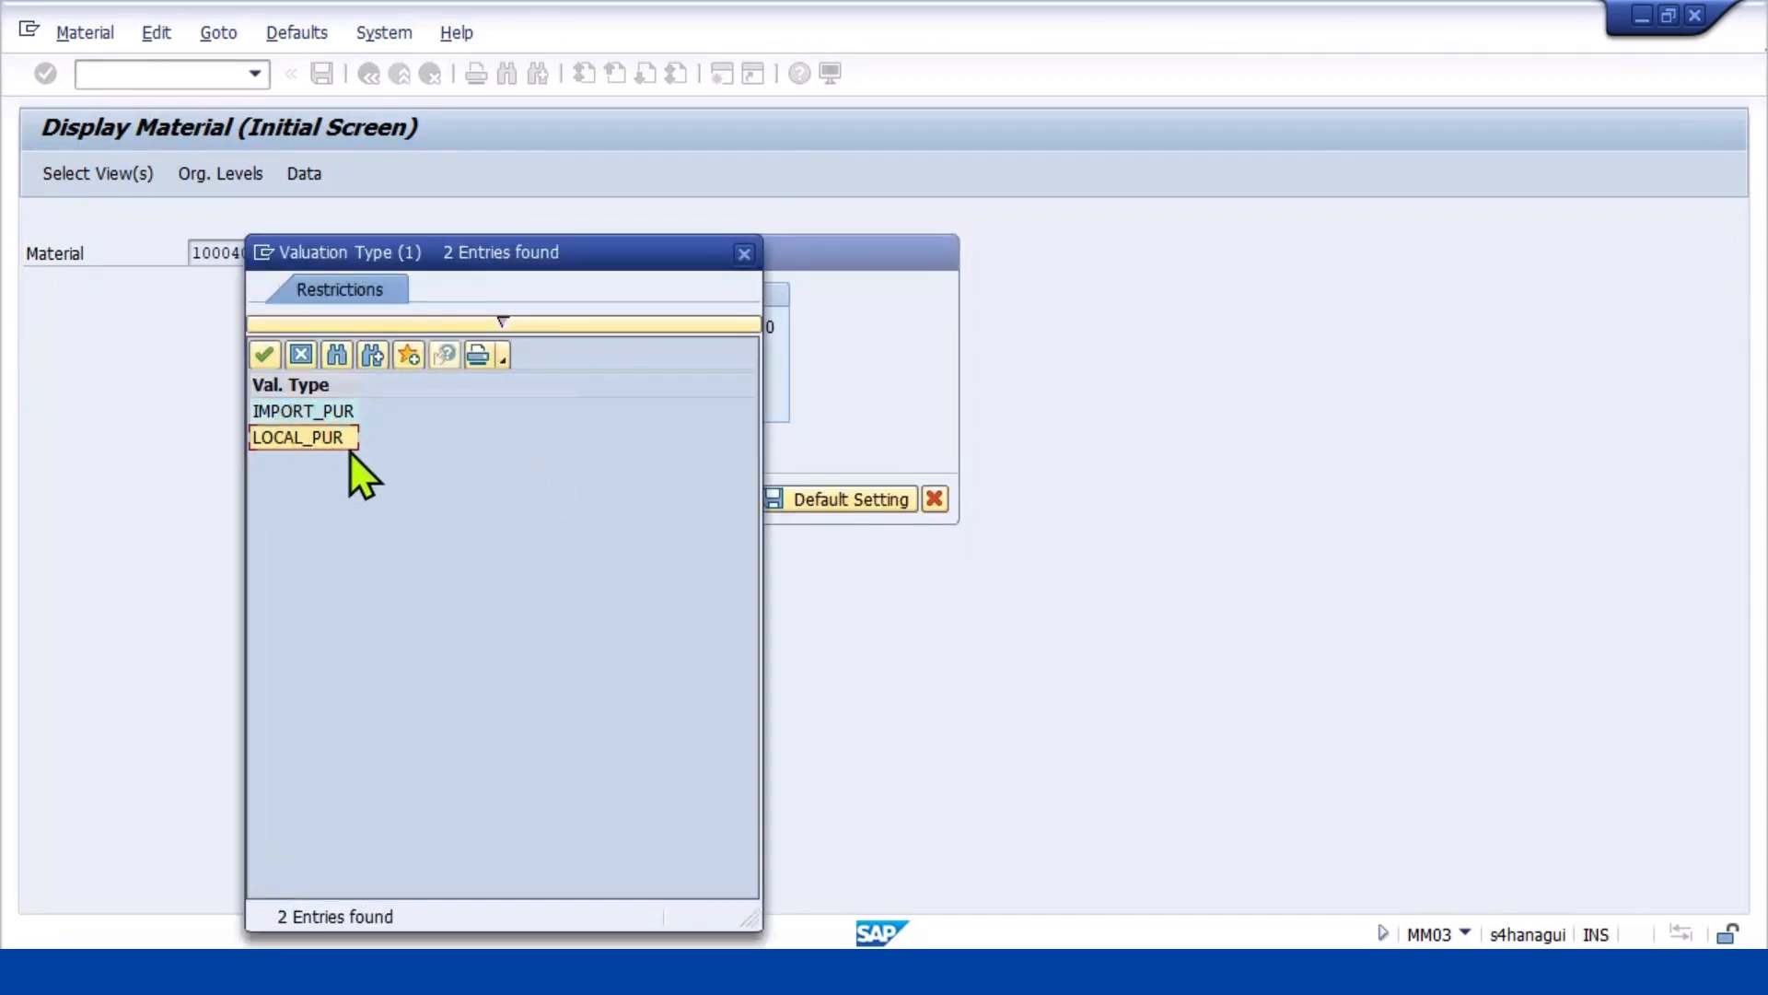
click(265, 355)
key(Return)
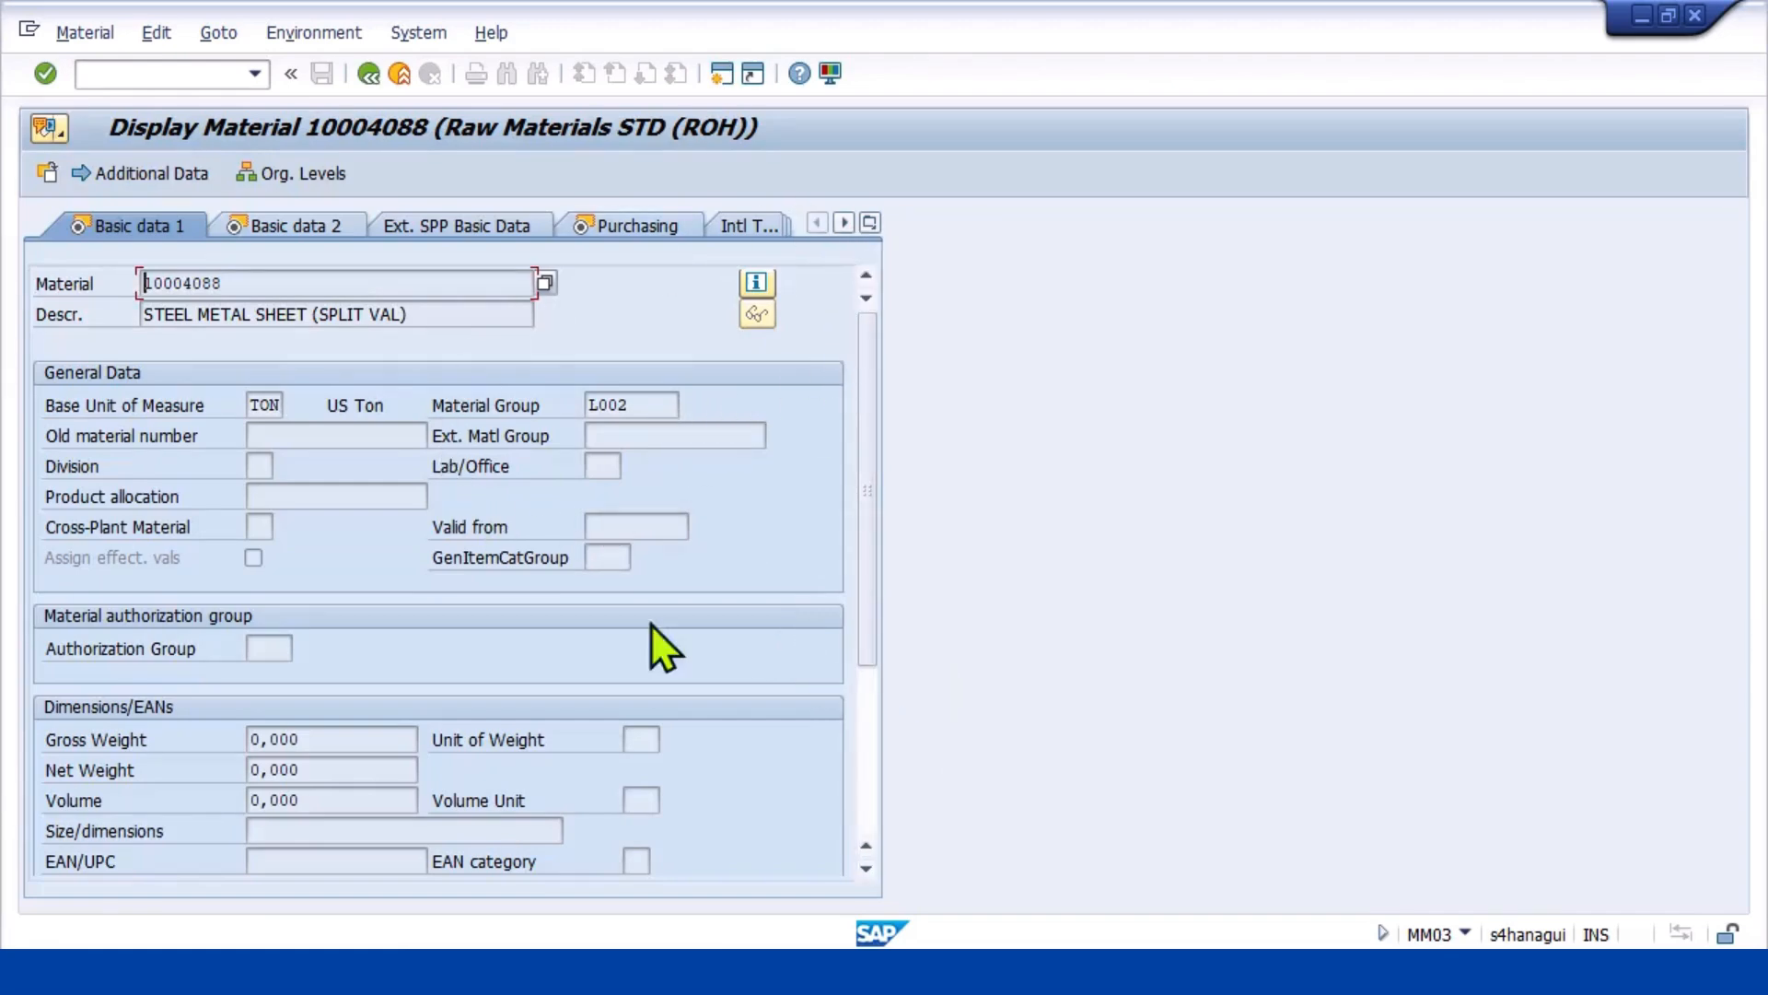
Examine the total stock, per-unit price and inventory value in the Accounting 1 view for LOCAL_PUR
scroll(395, 782, down, 3)
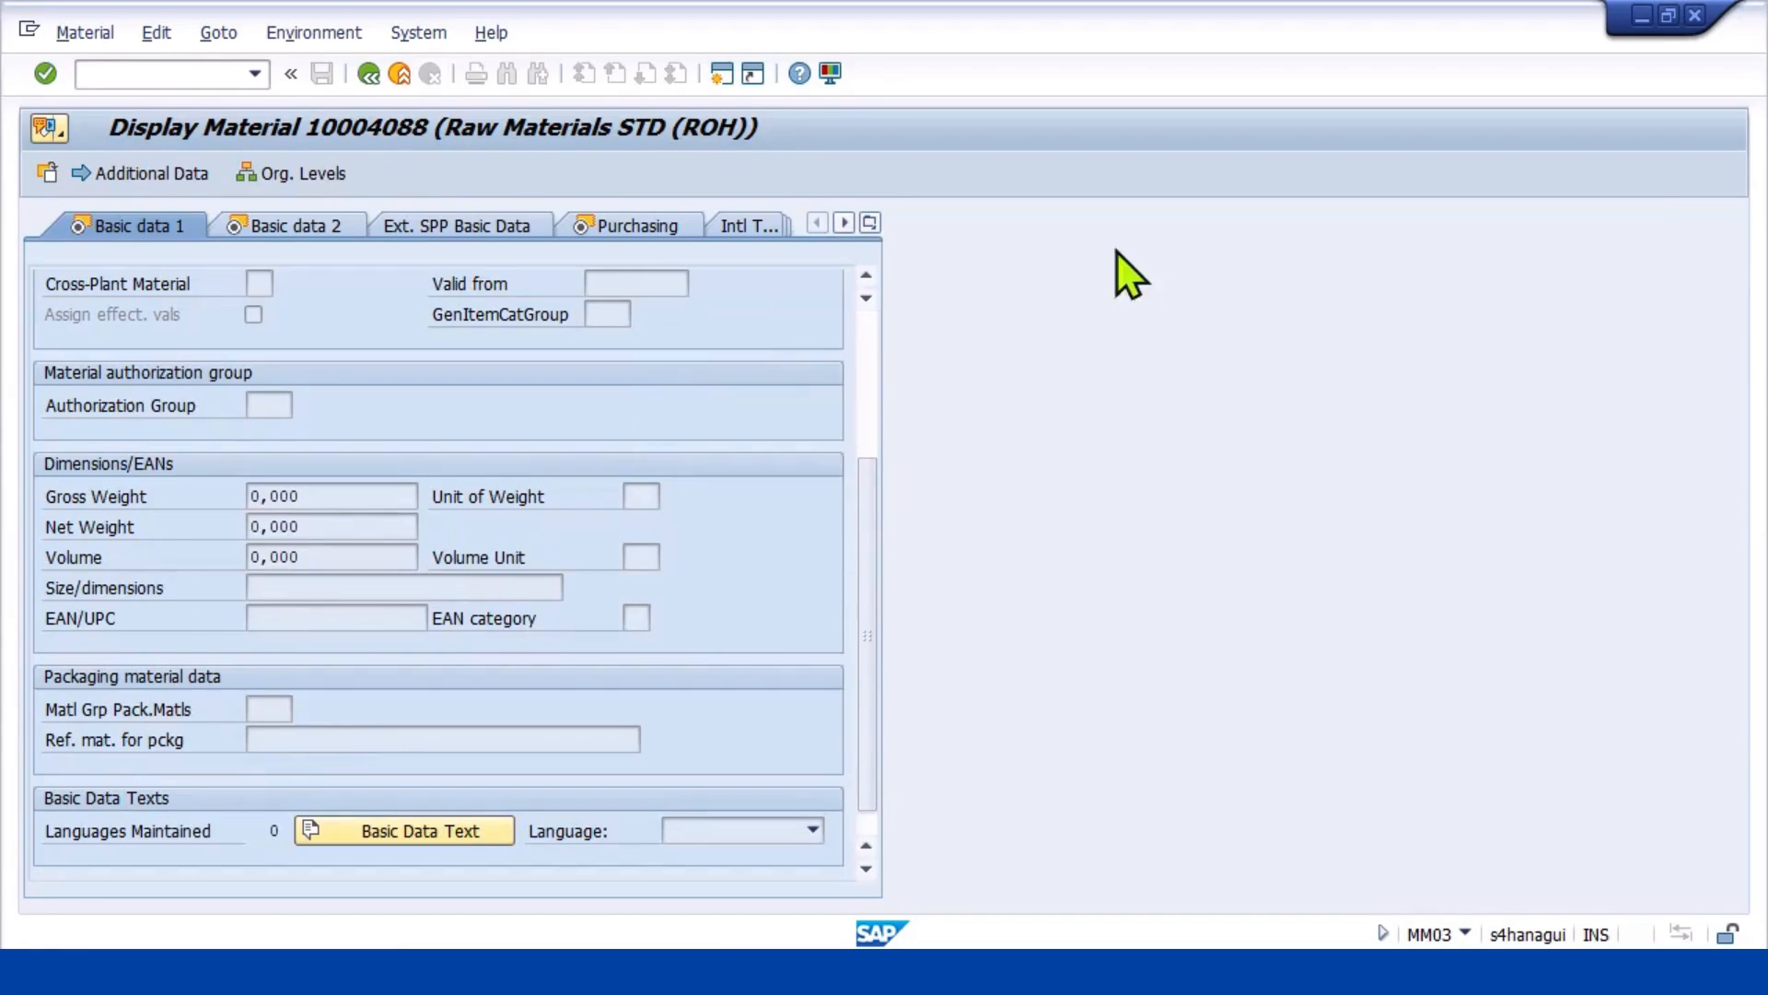
click(870, 223)
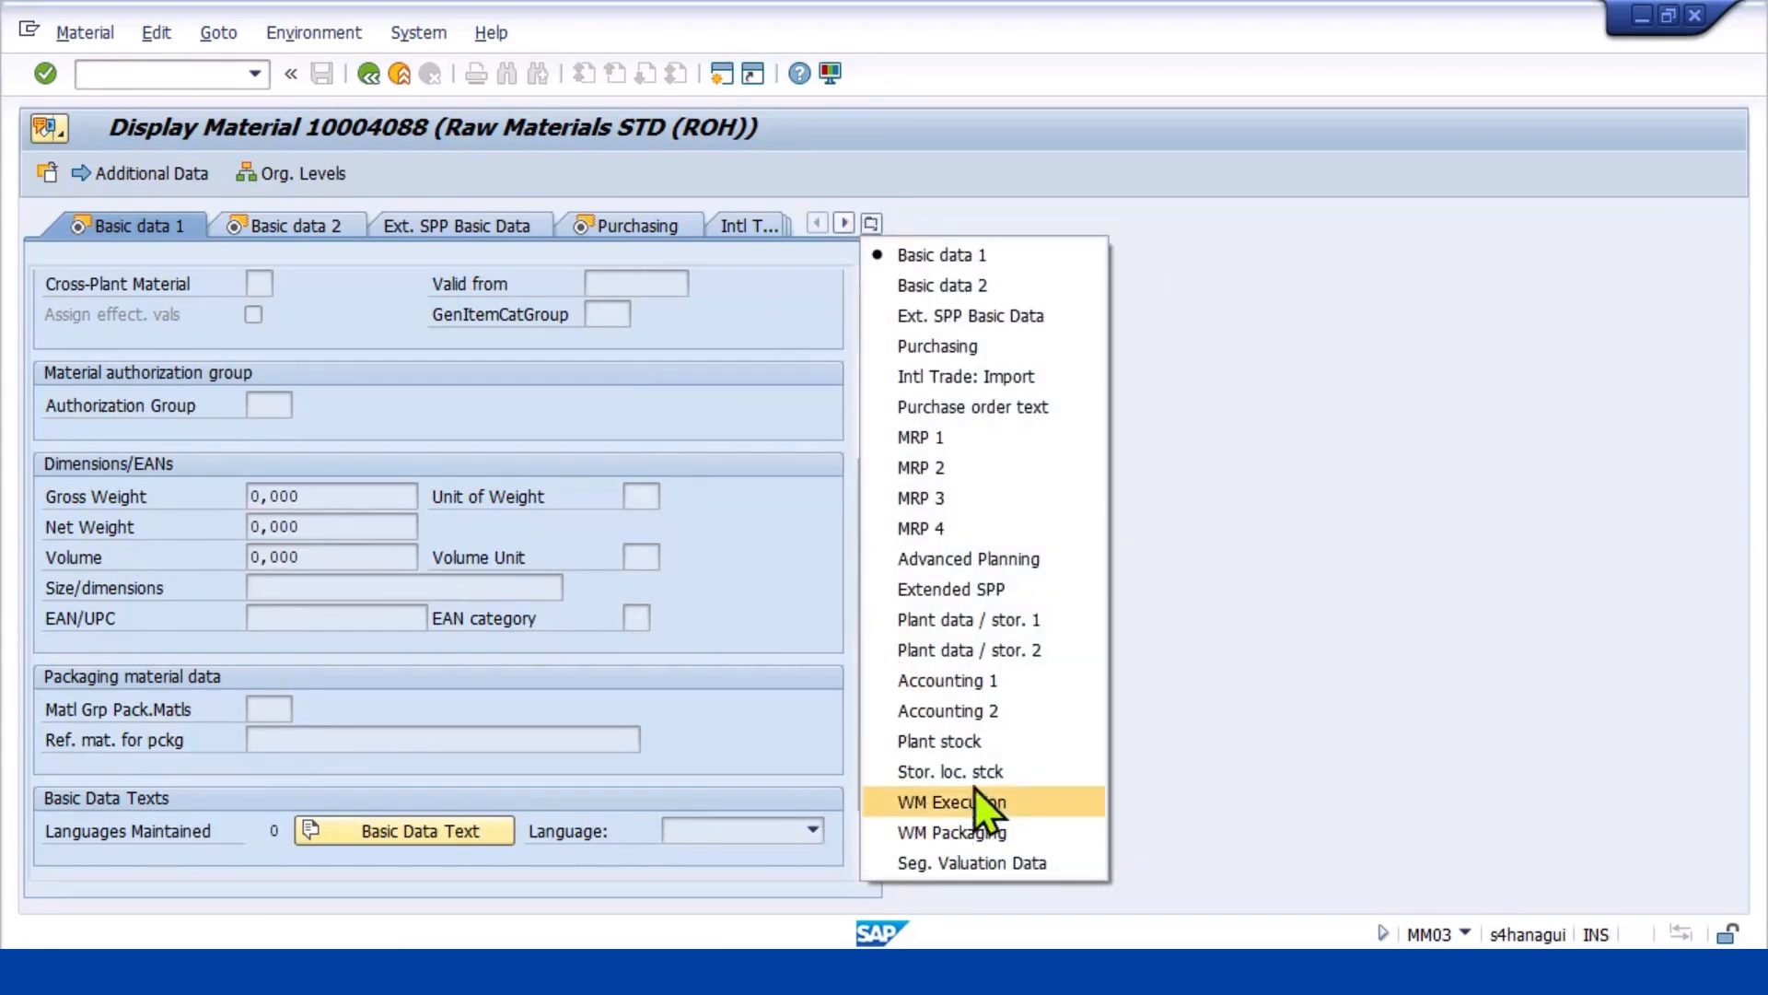
click(1004, 681)
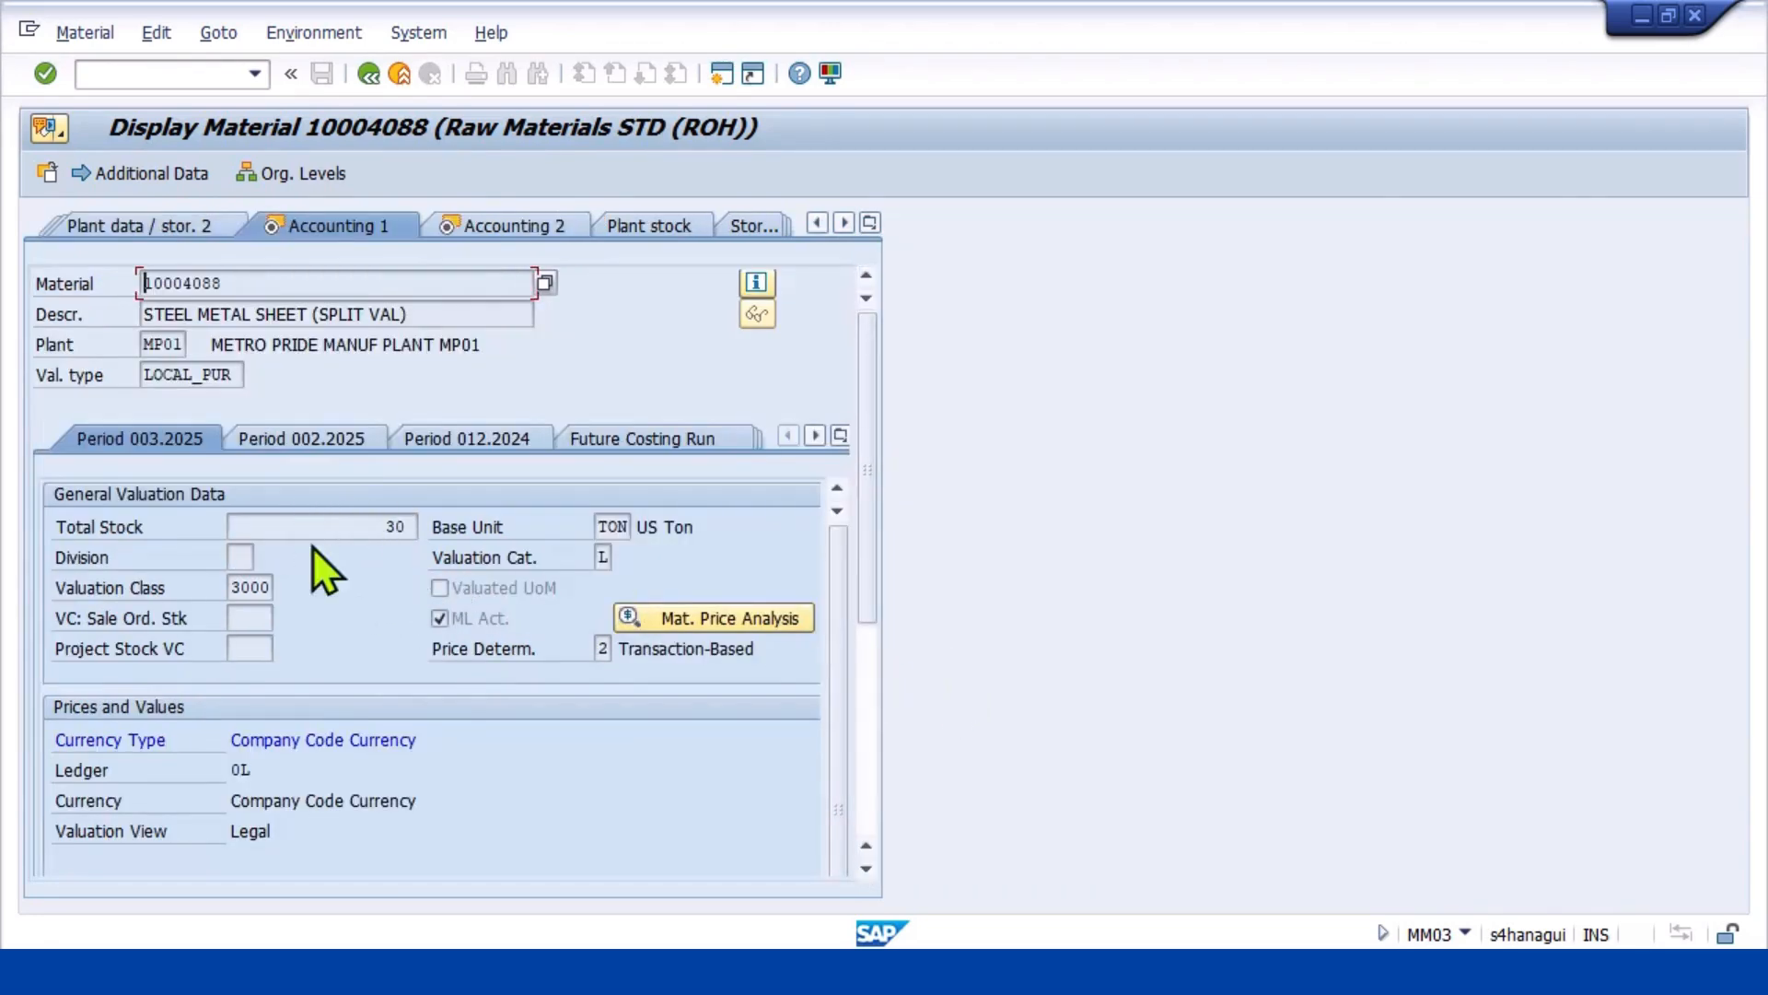
scroll(405, 700, down, 4)
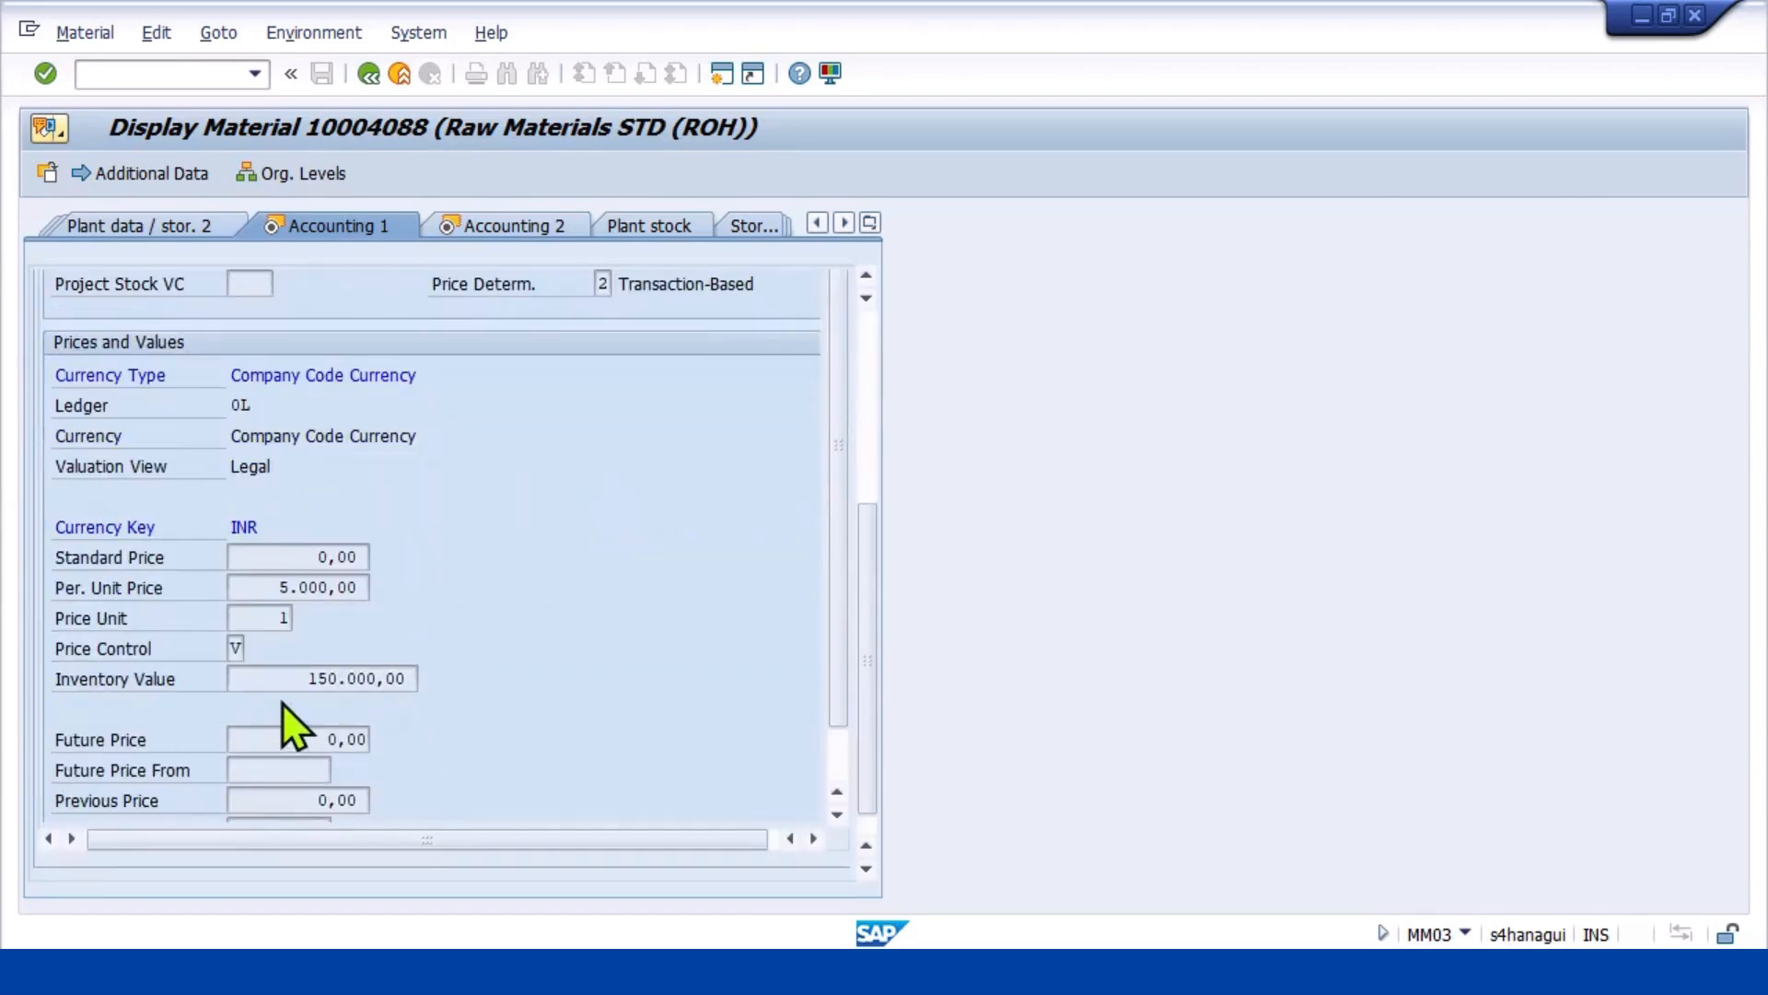
drag(278, 587, 442, 594)
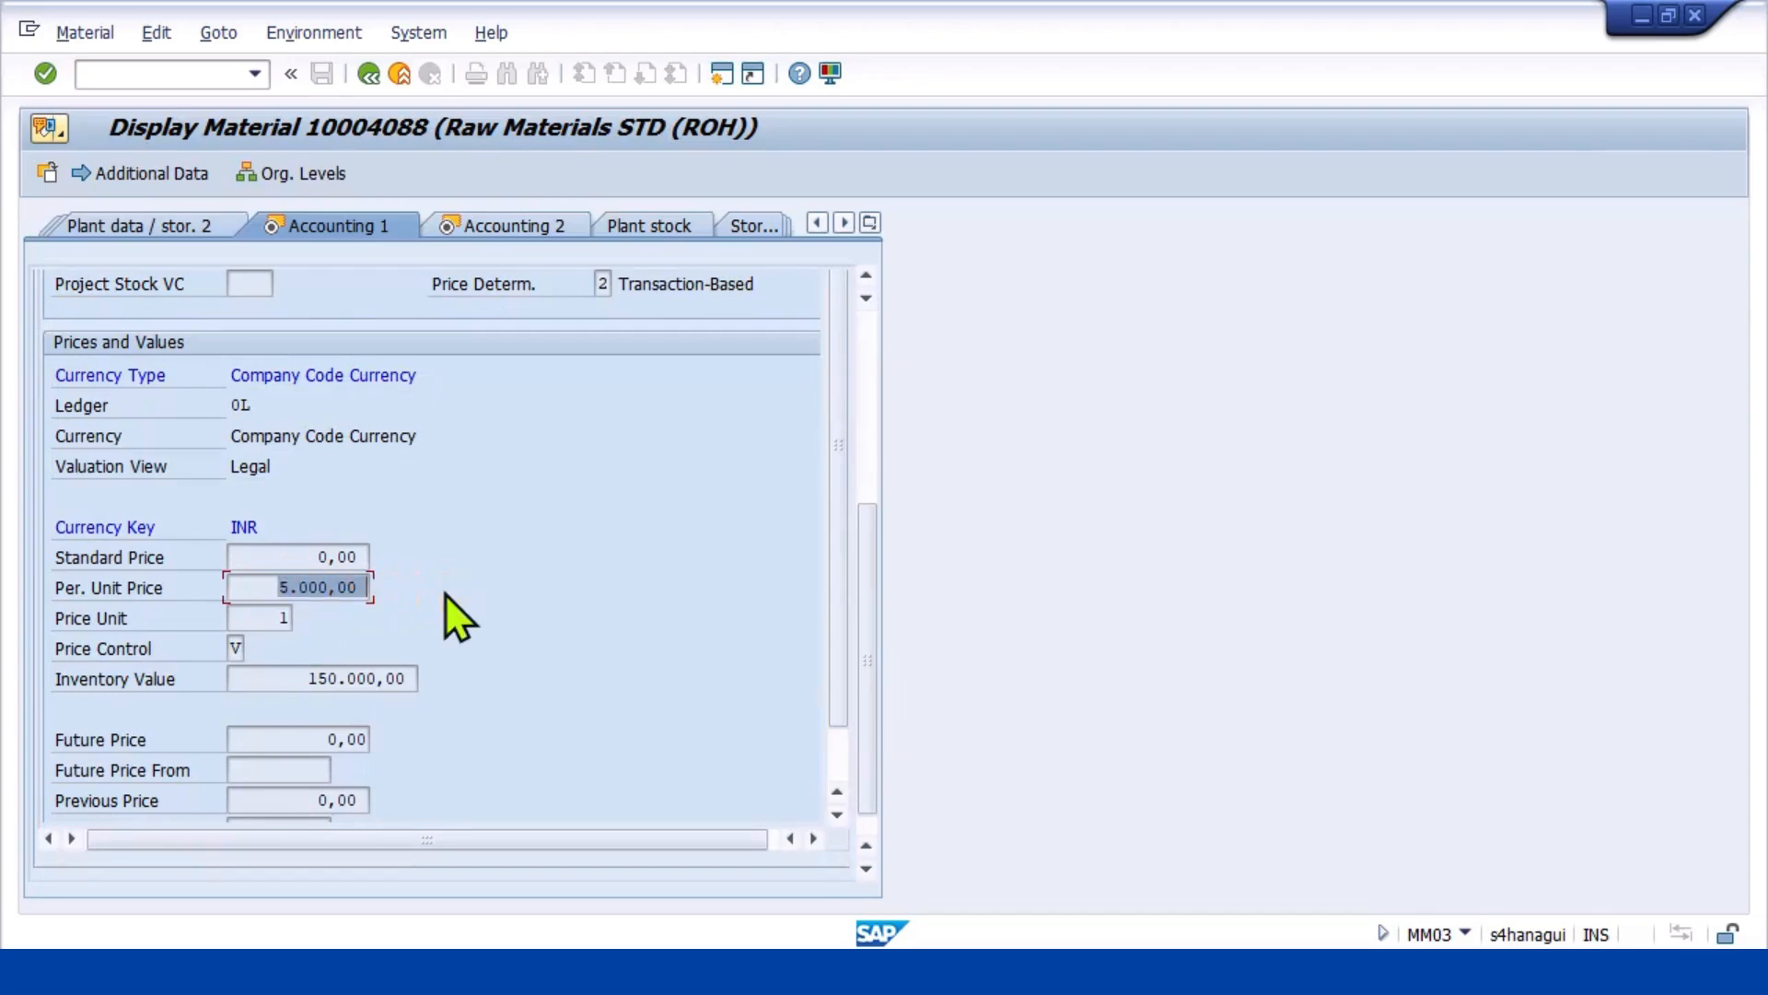
scroll(446, 589, up, 1)
scroll(446, 588, down, 2)
scroll(446, 589, up, 1)
scroll(396, 613, up, 2)
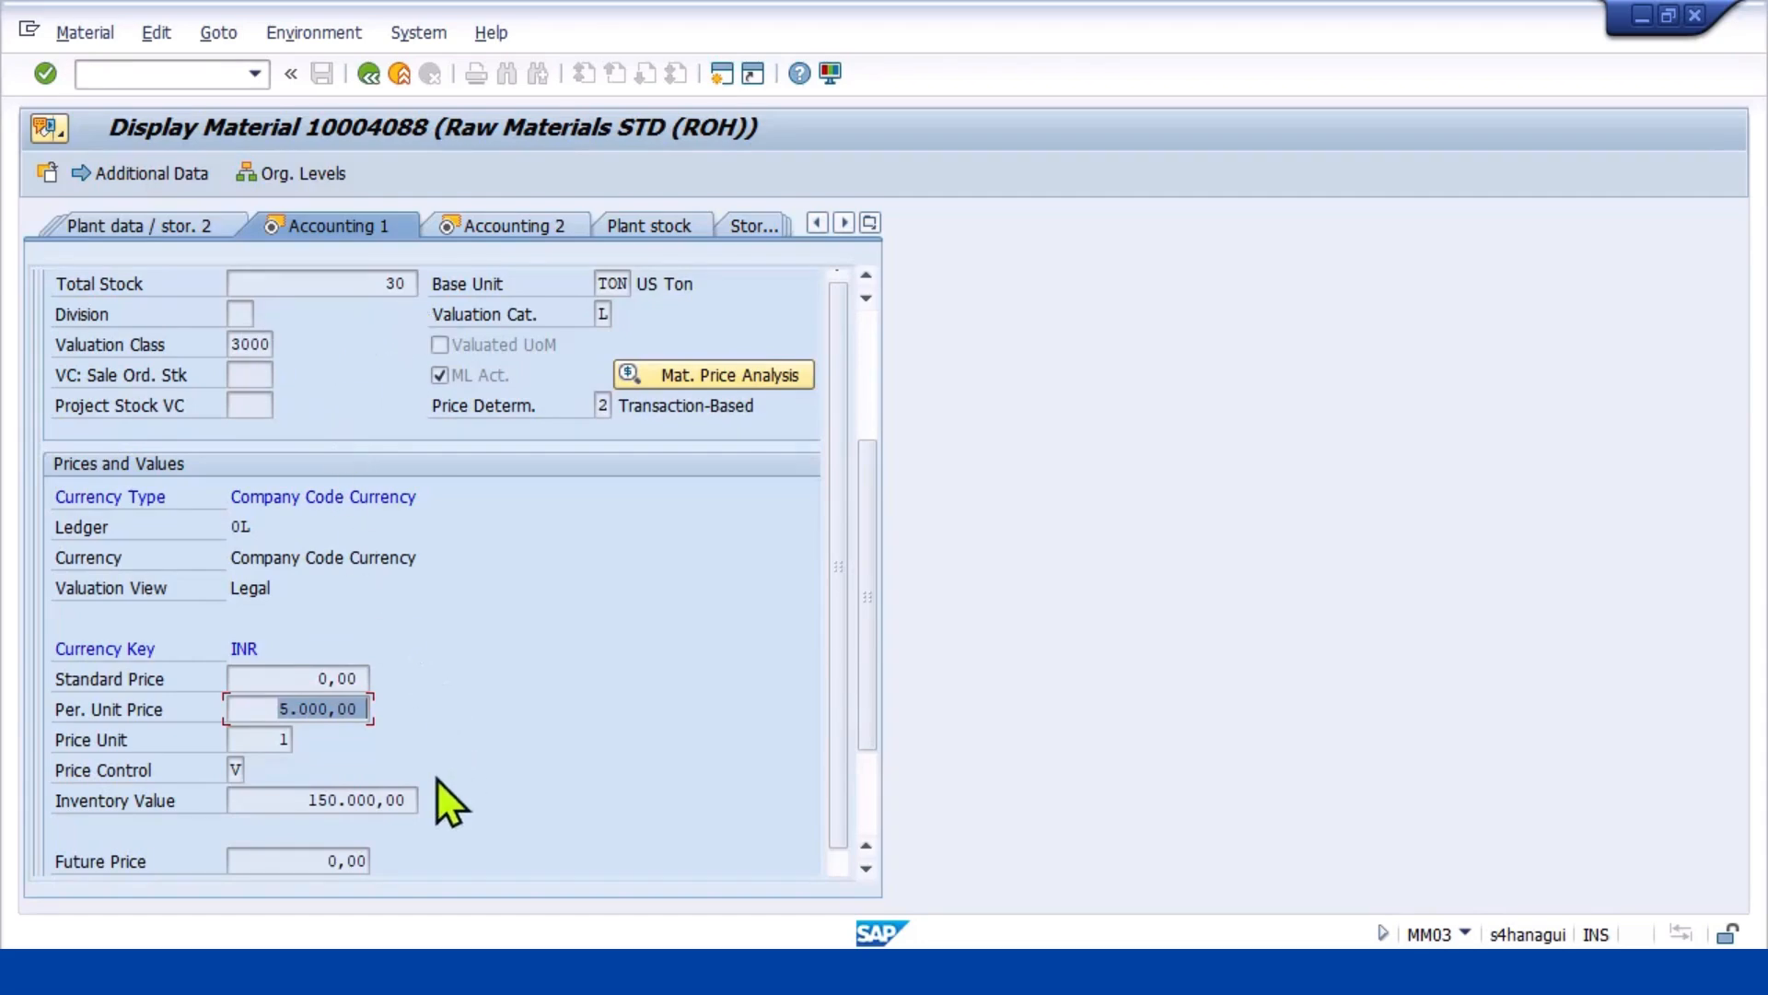
scroll(567, 720, up, 1)
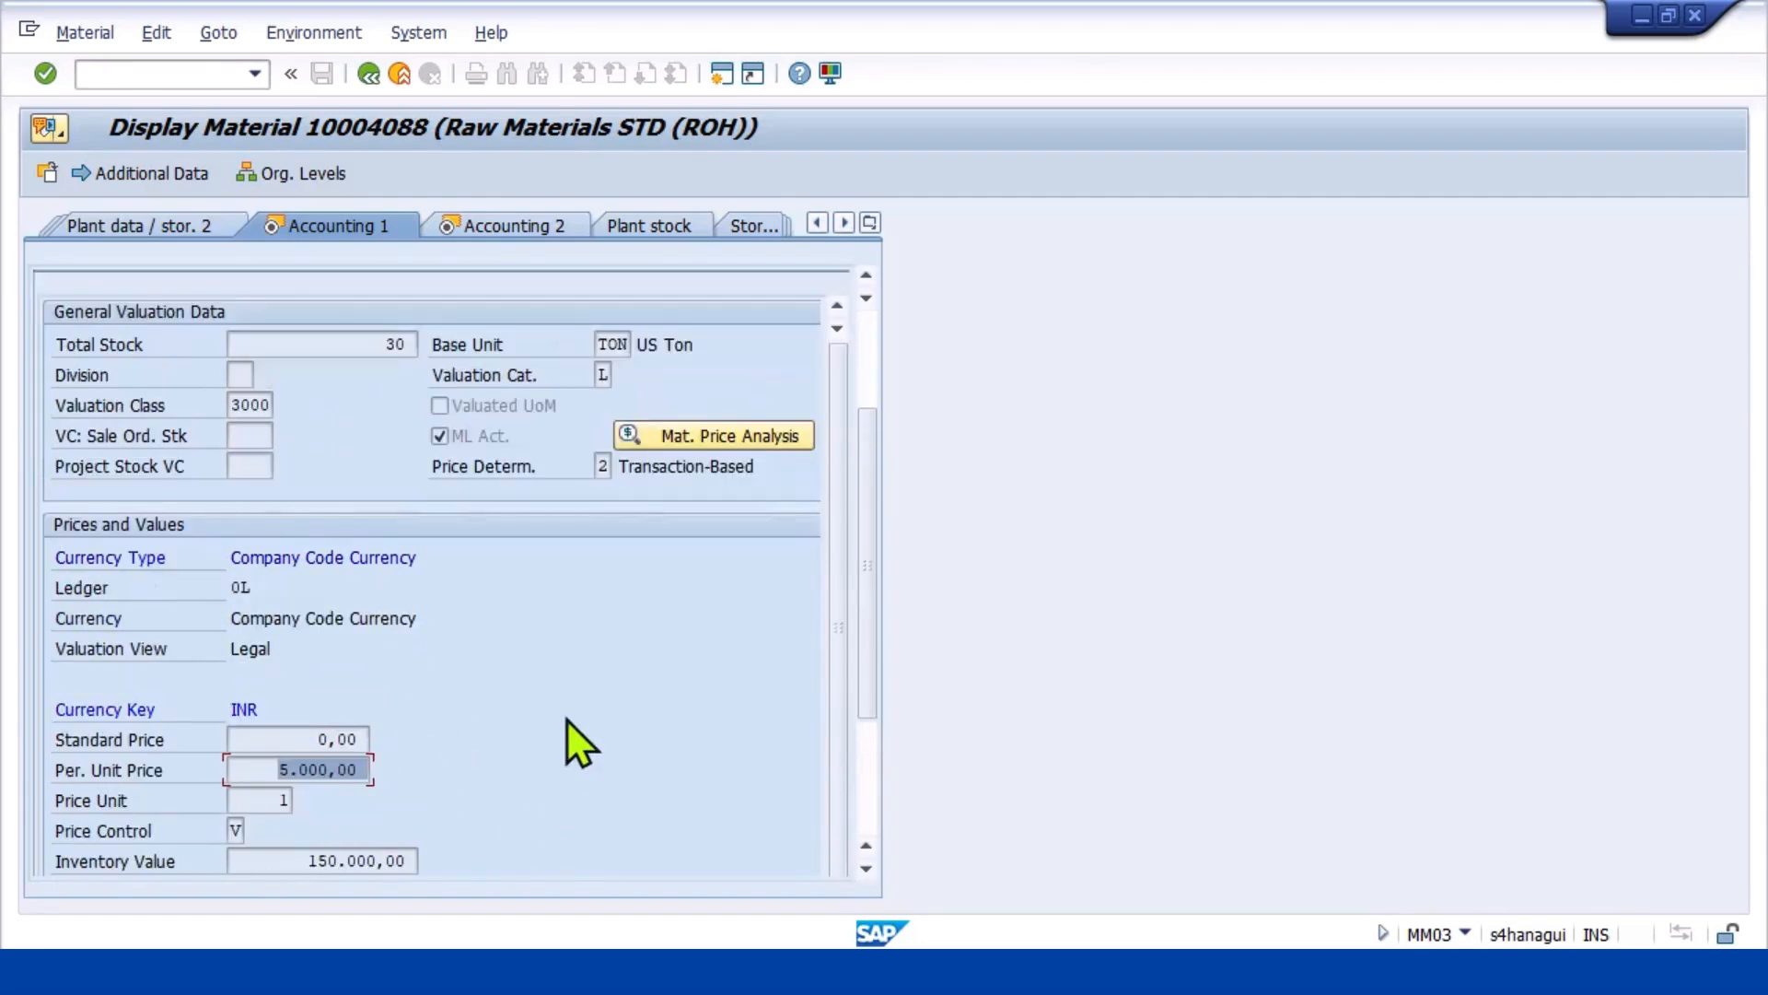
scroll(566, 720, down, 1)
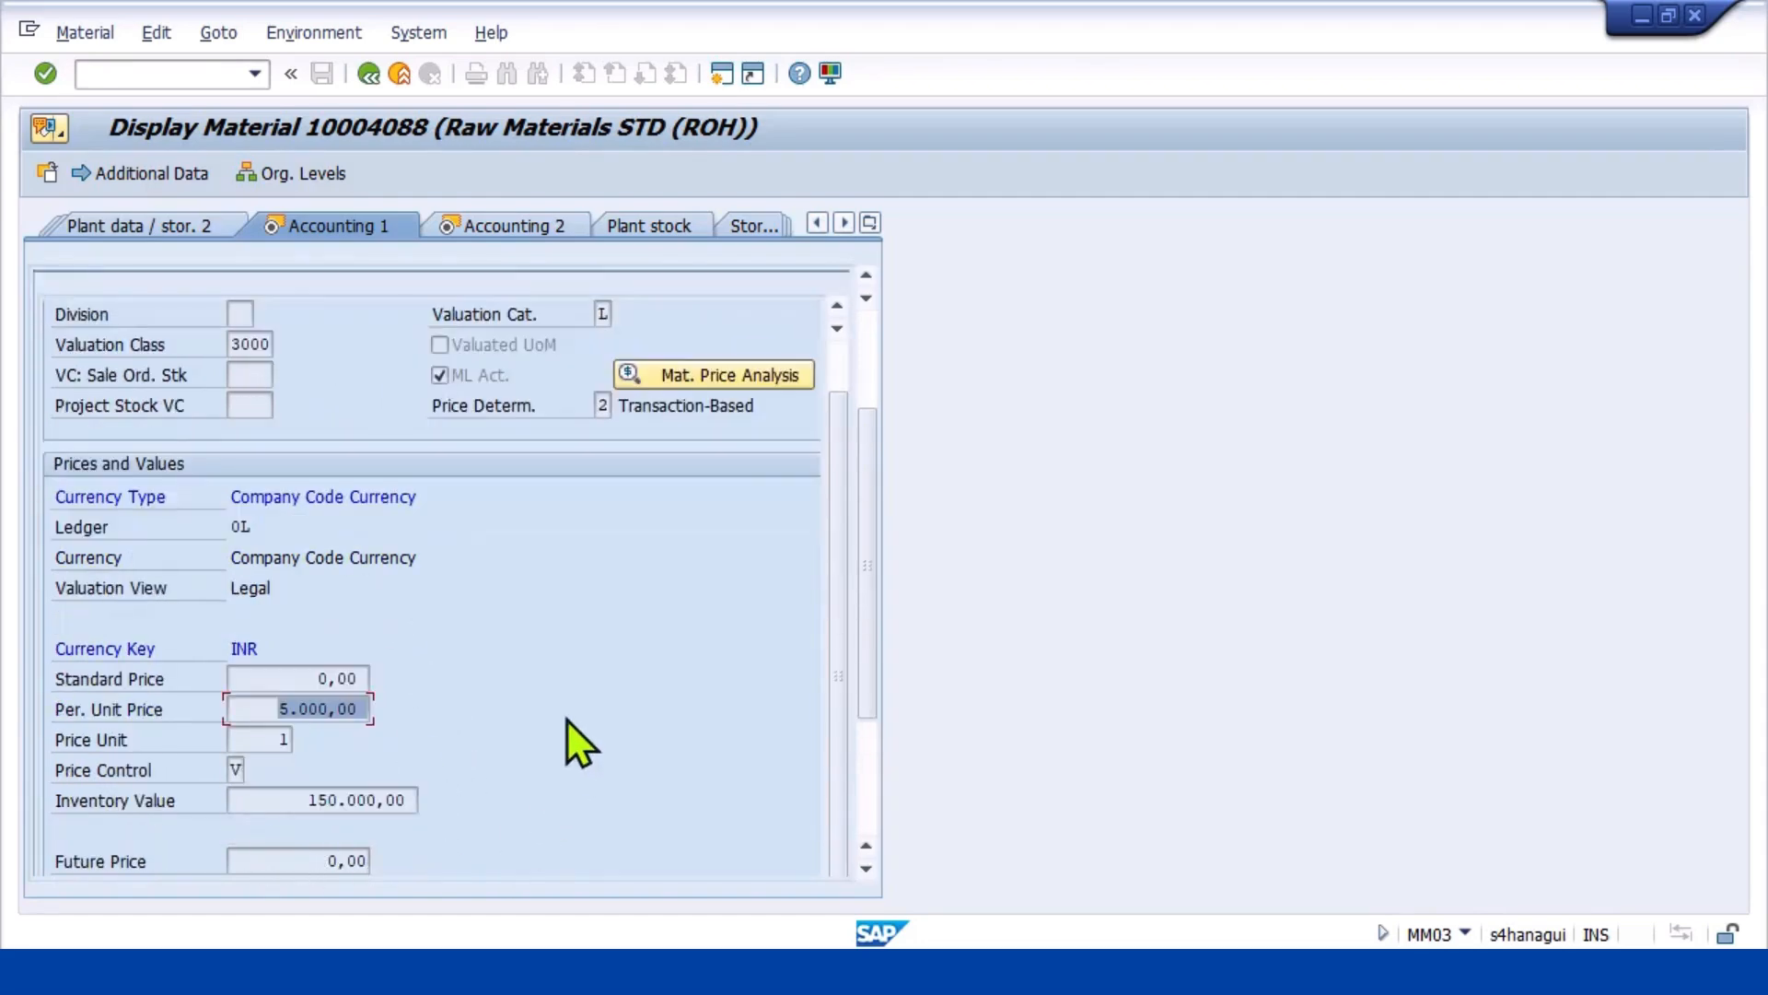
Leave the LOCAL_PUR display and reopen material 10004088 with valuation type IMPORT_PUR for plant MP01 and storage location MPL1
click(368, 76)
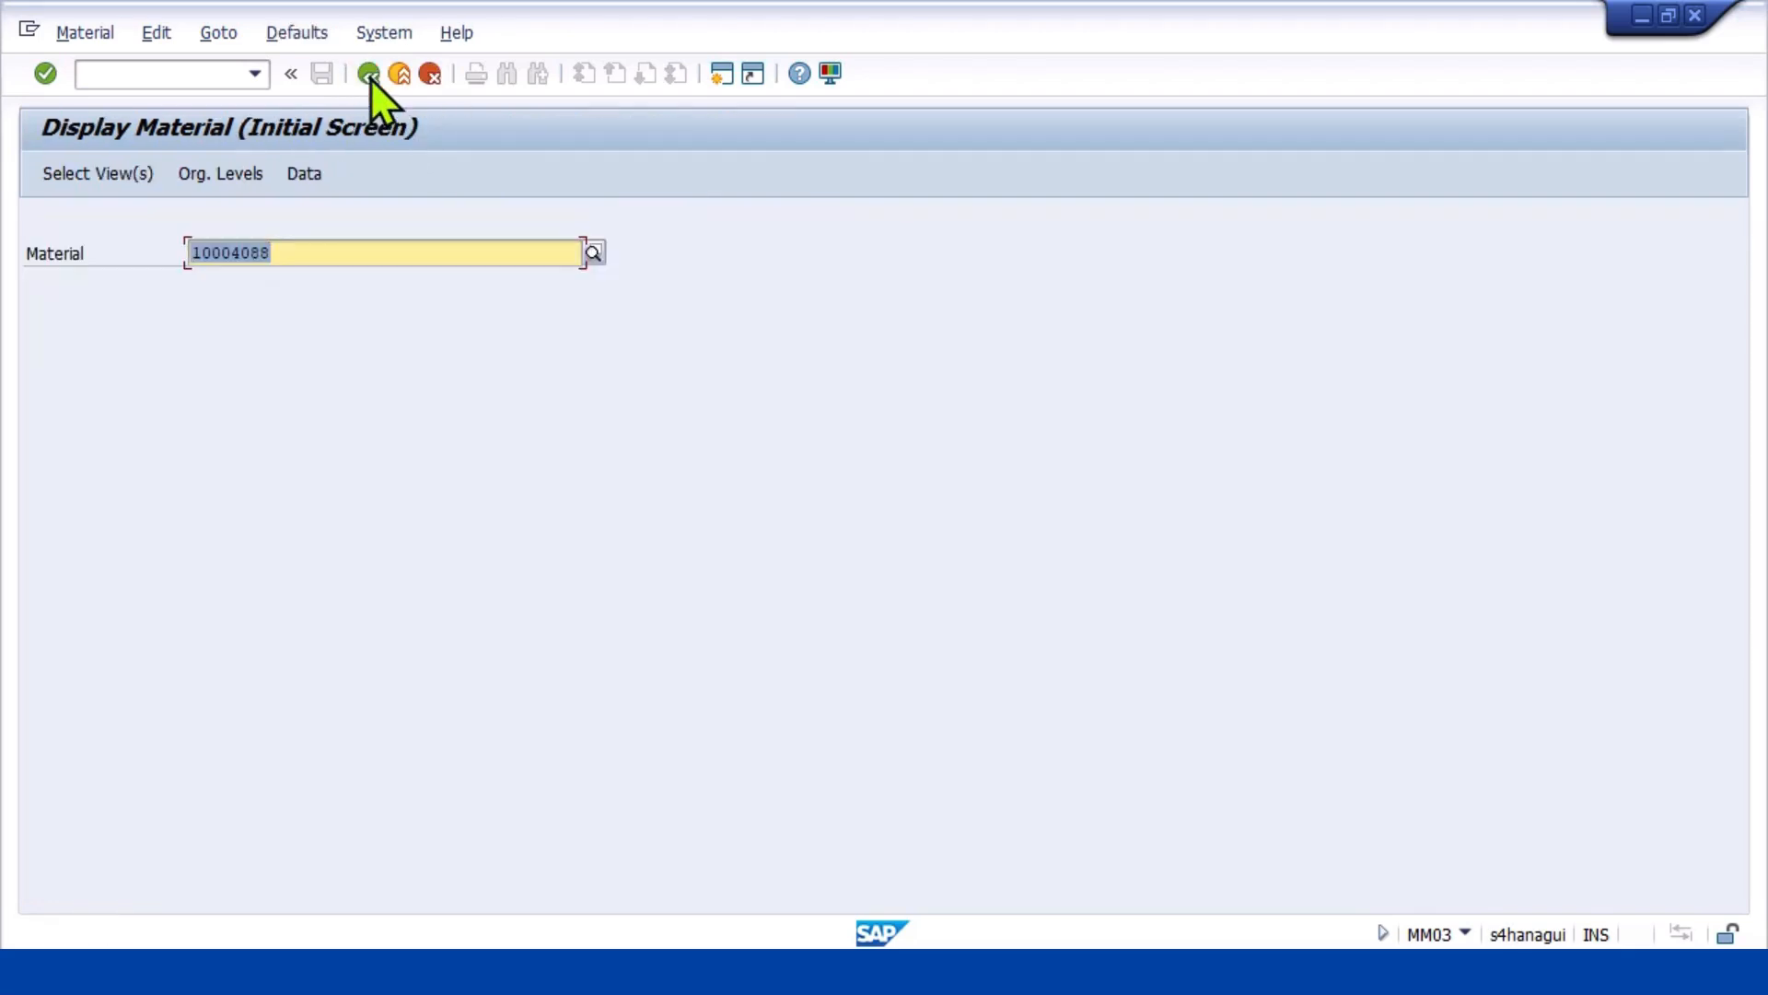
click(370, 79)
key(Return)
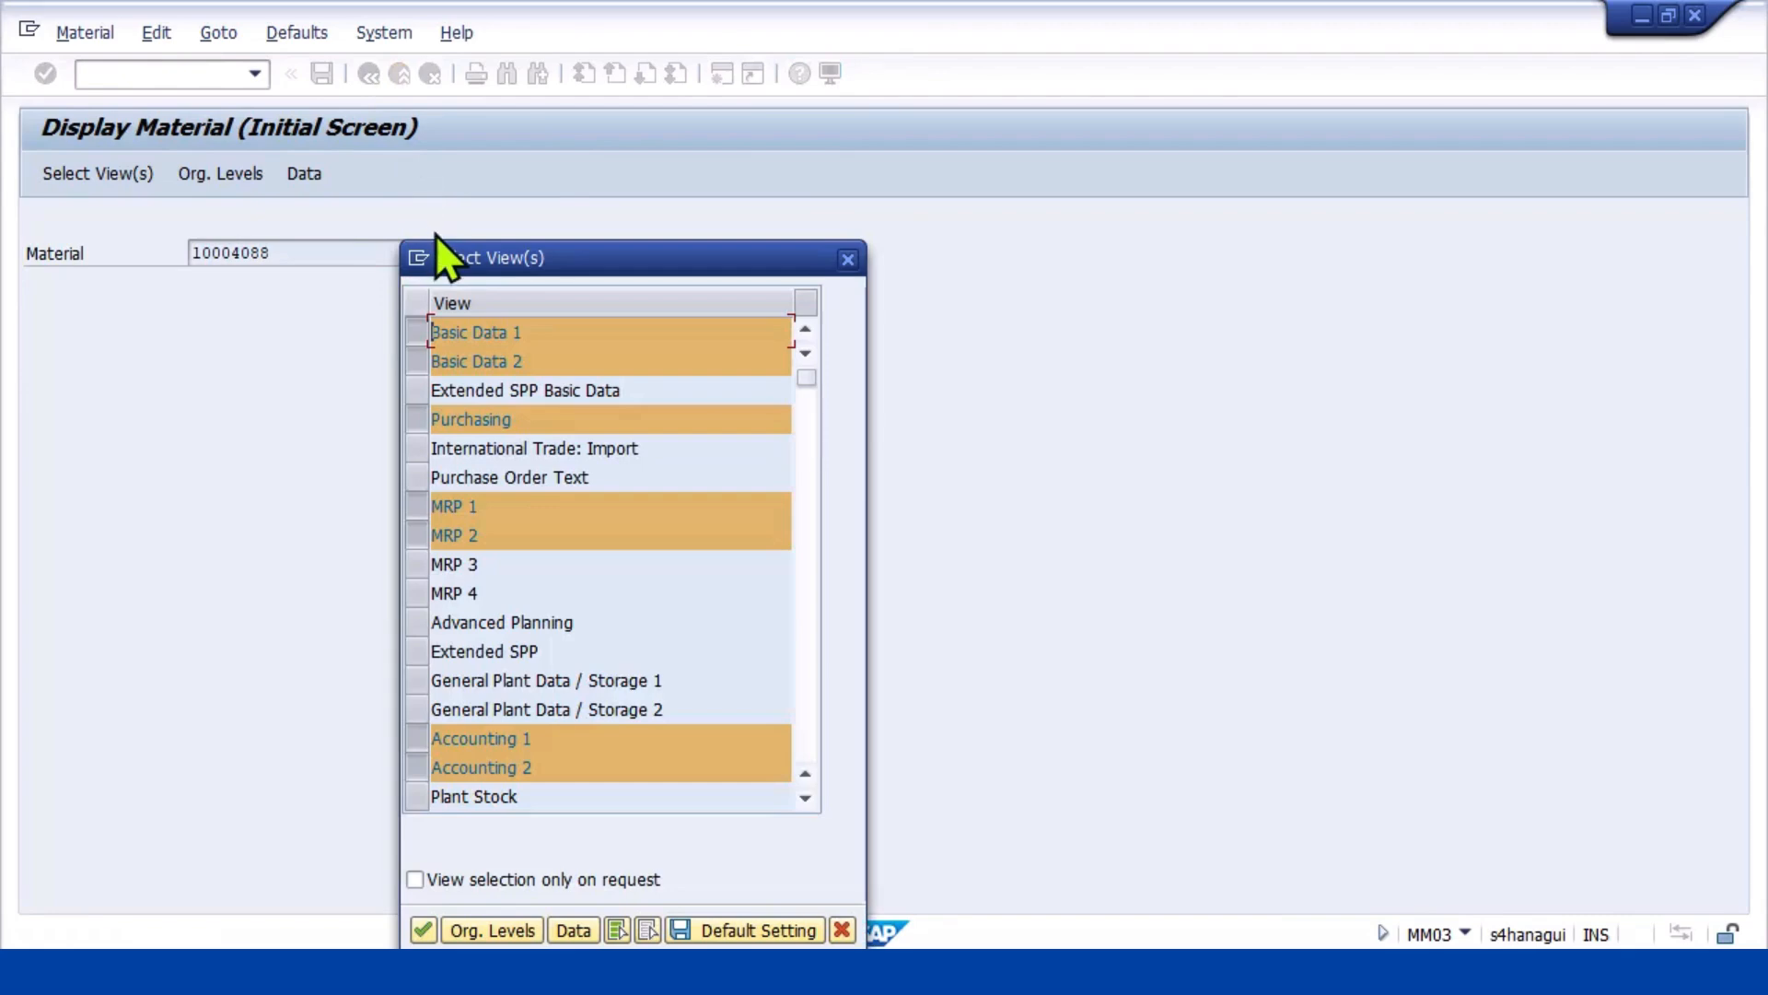
key(Return)
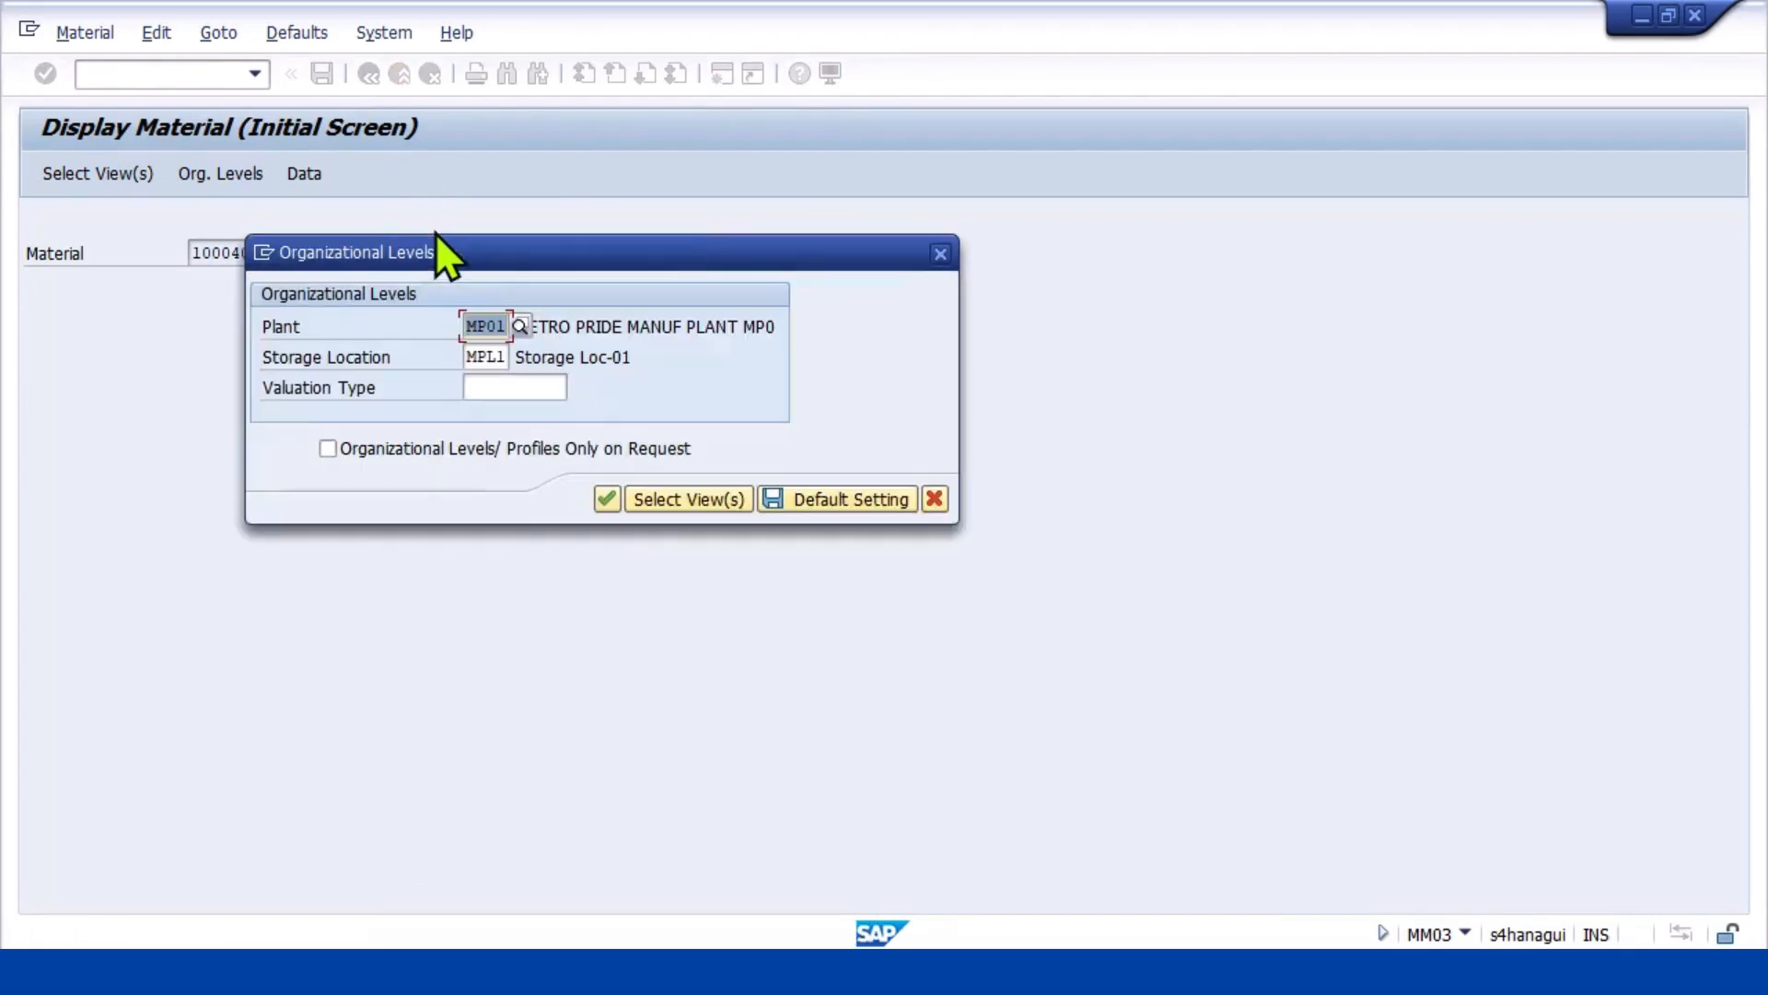
click(470, 387)
click(580, 390)
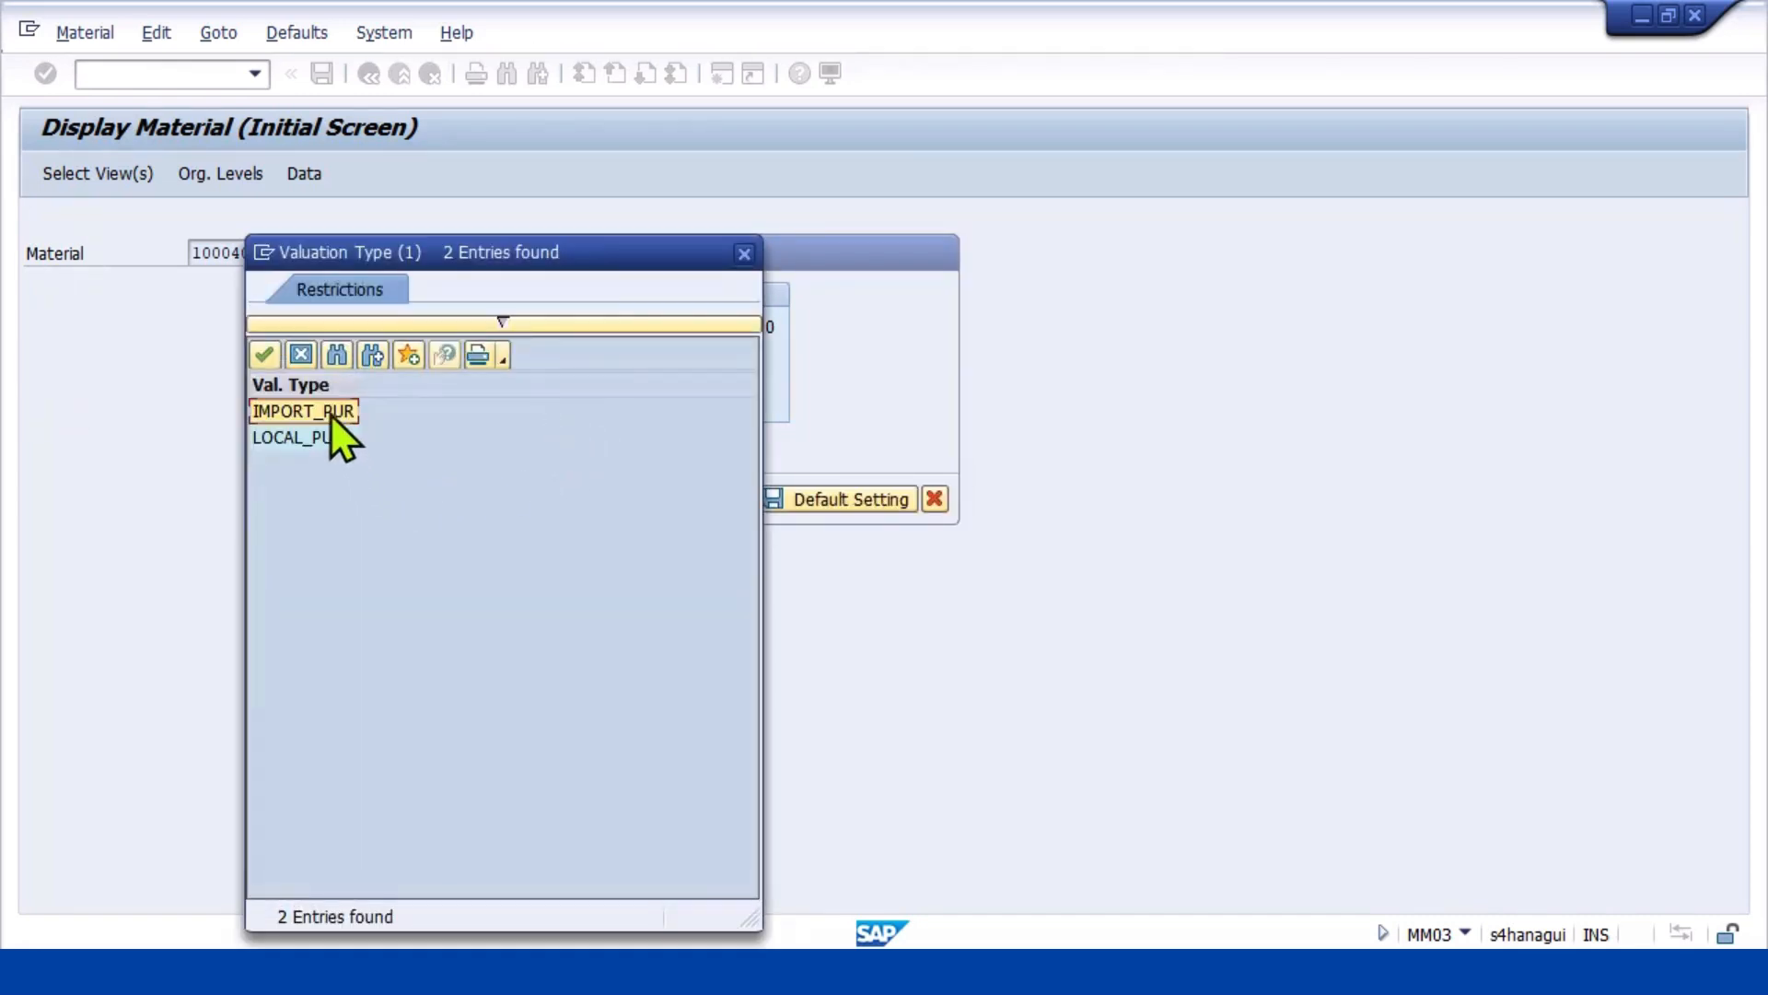
click(329, 413)
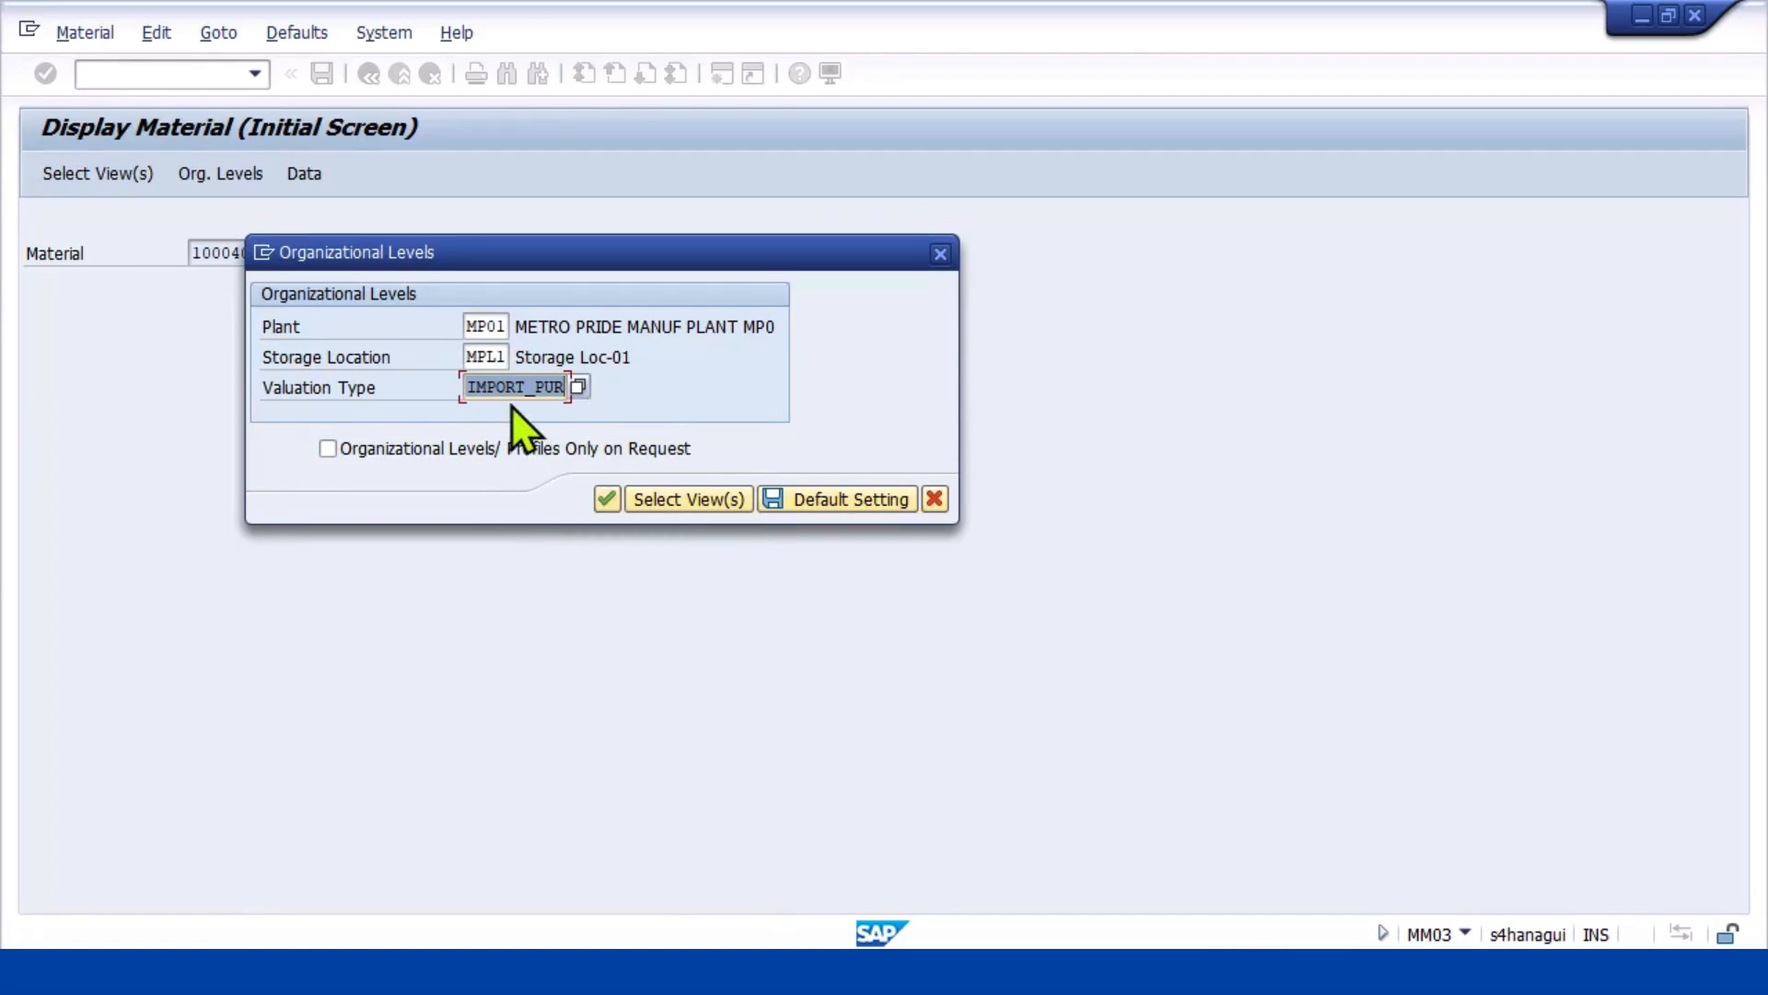
click(600, 505)
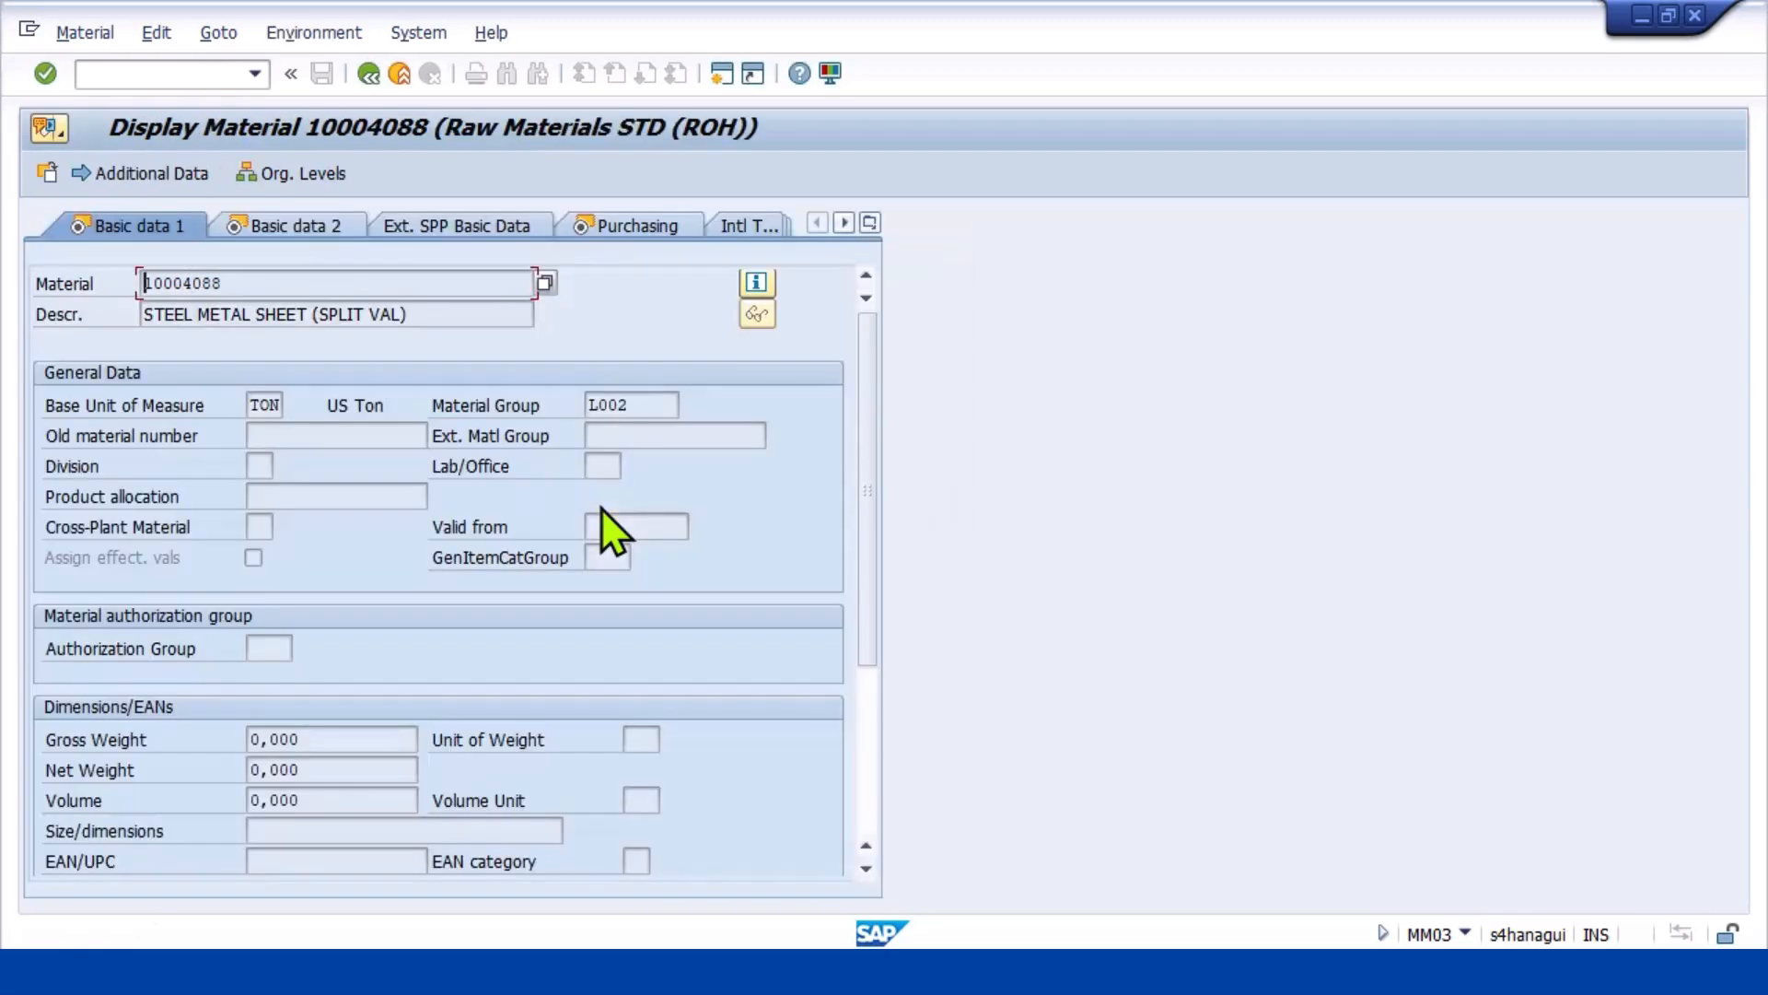
Check the per-unit price in the Accounting 1 view for valuation type IMPORT_PUR
click(869, 223)
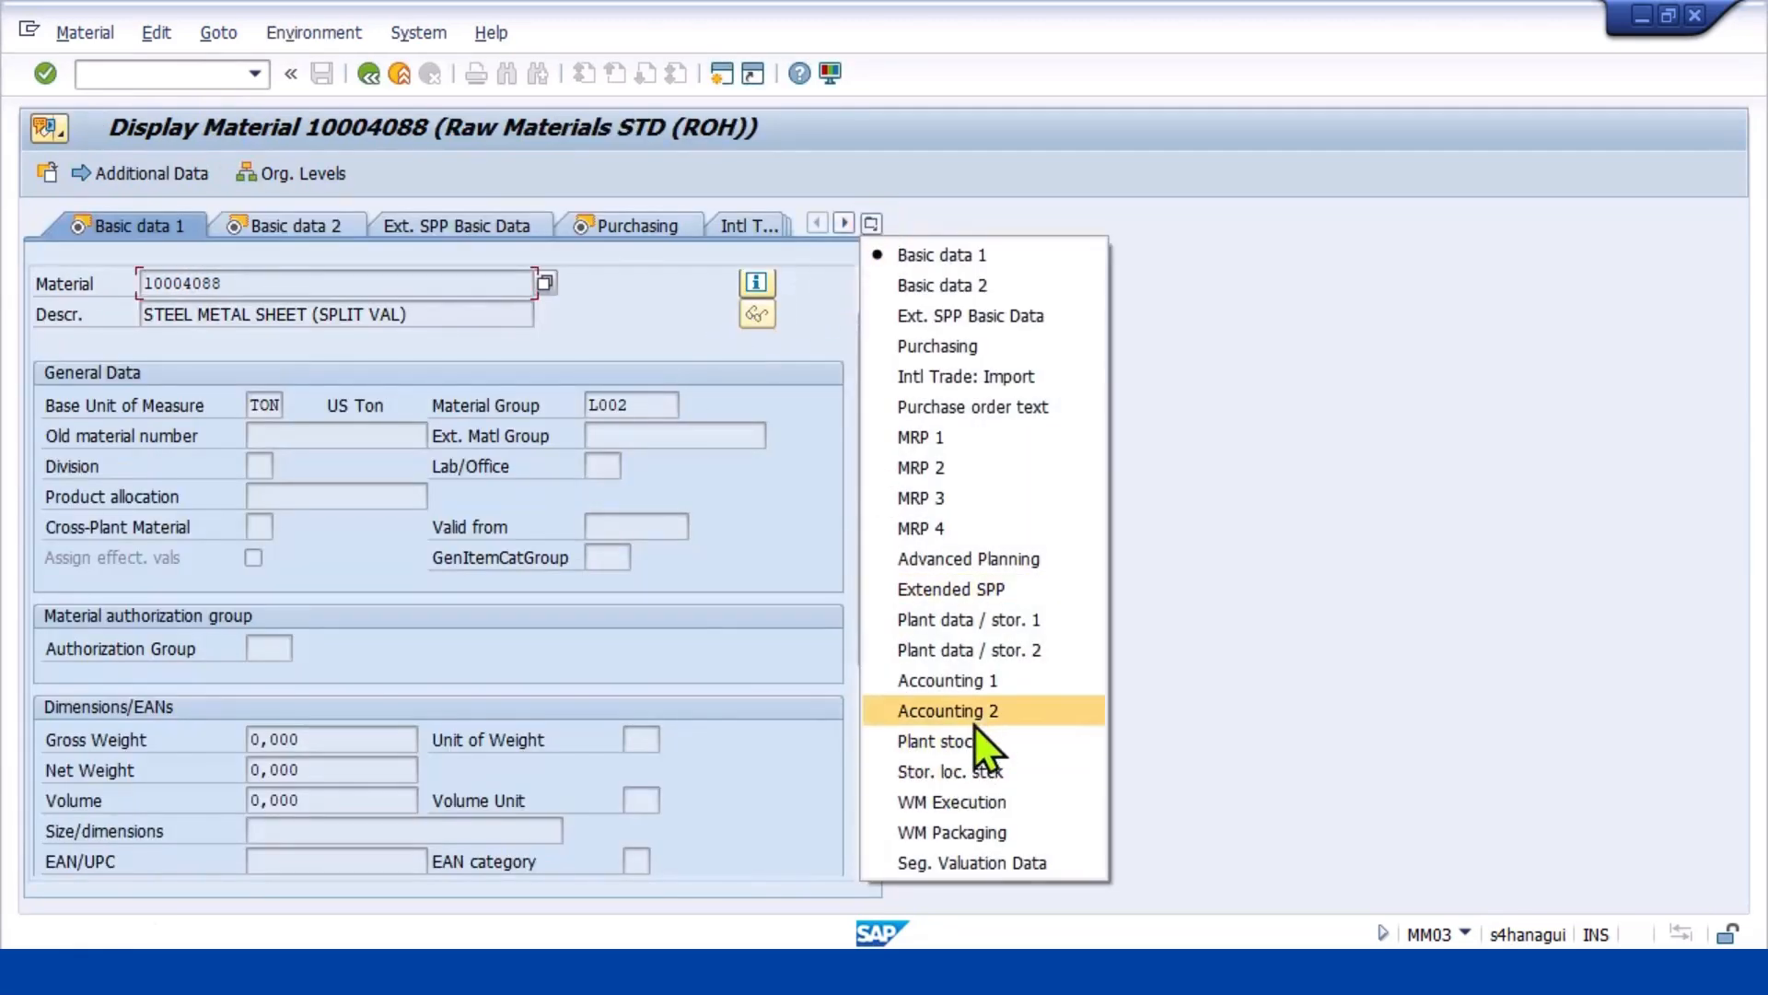
click(967, 685)
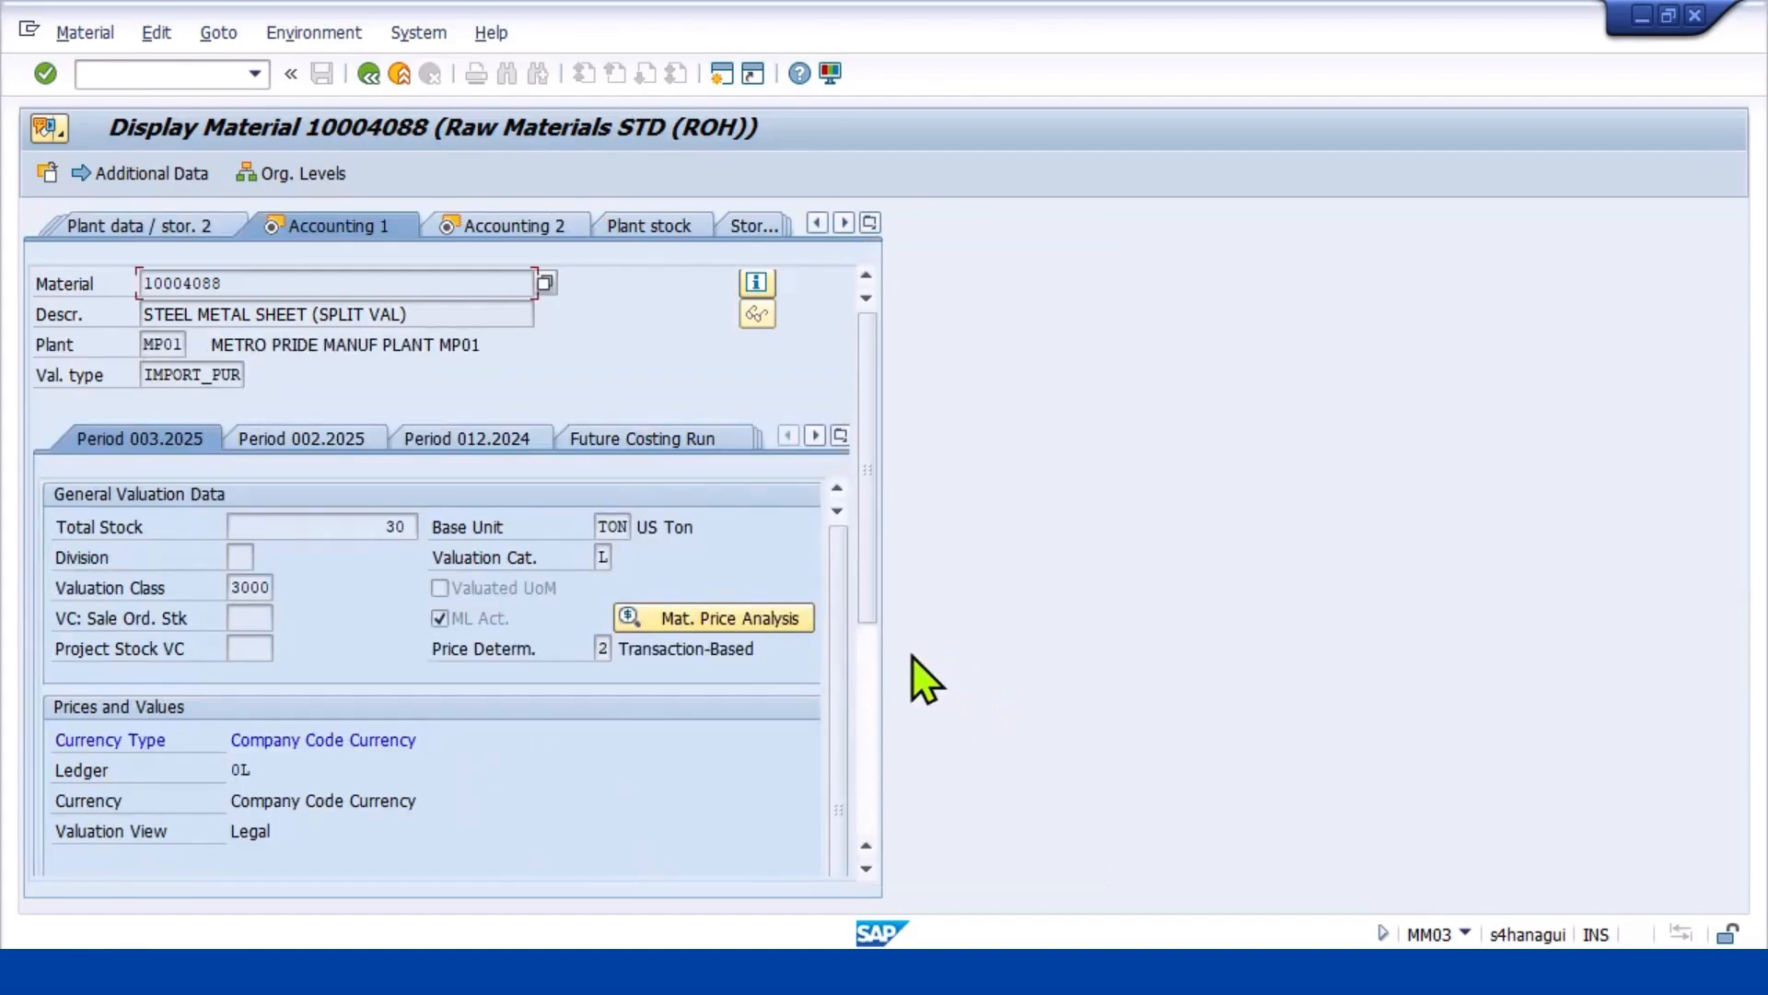
scroll(590, 520, down, 4)
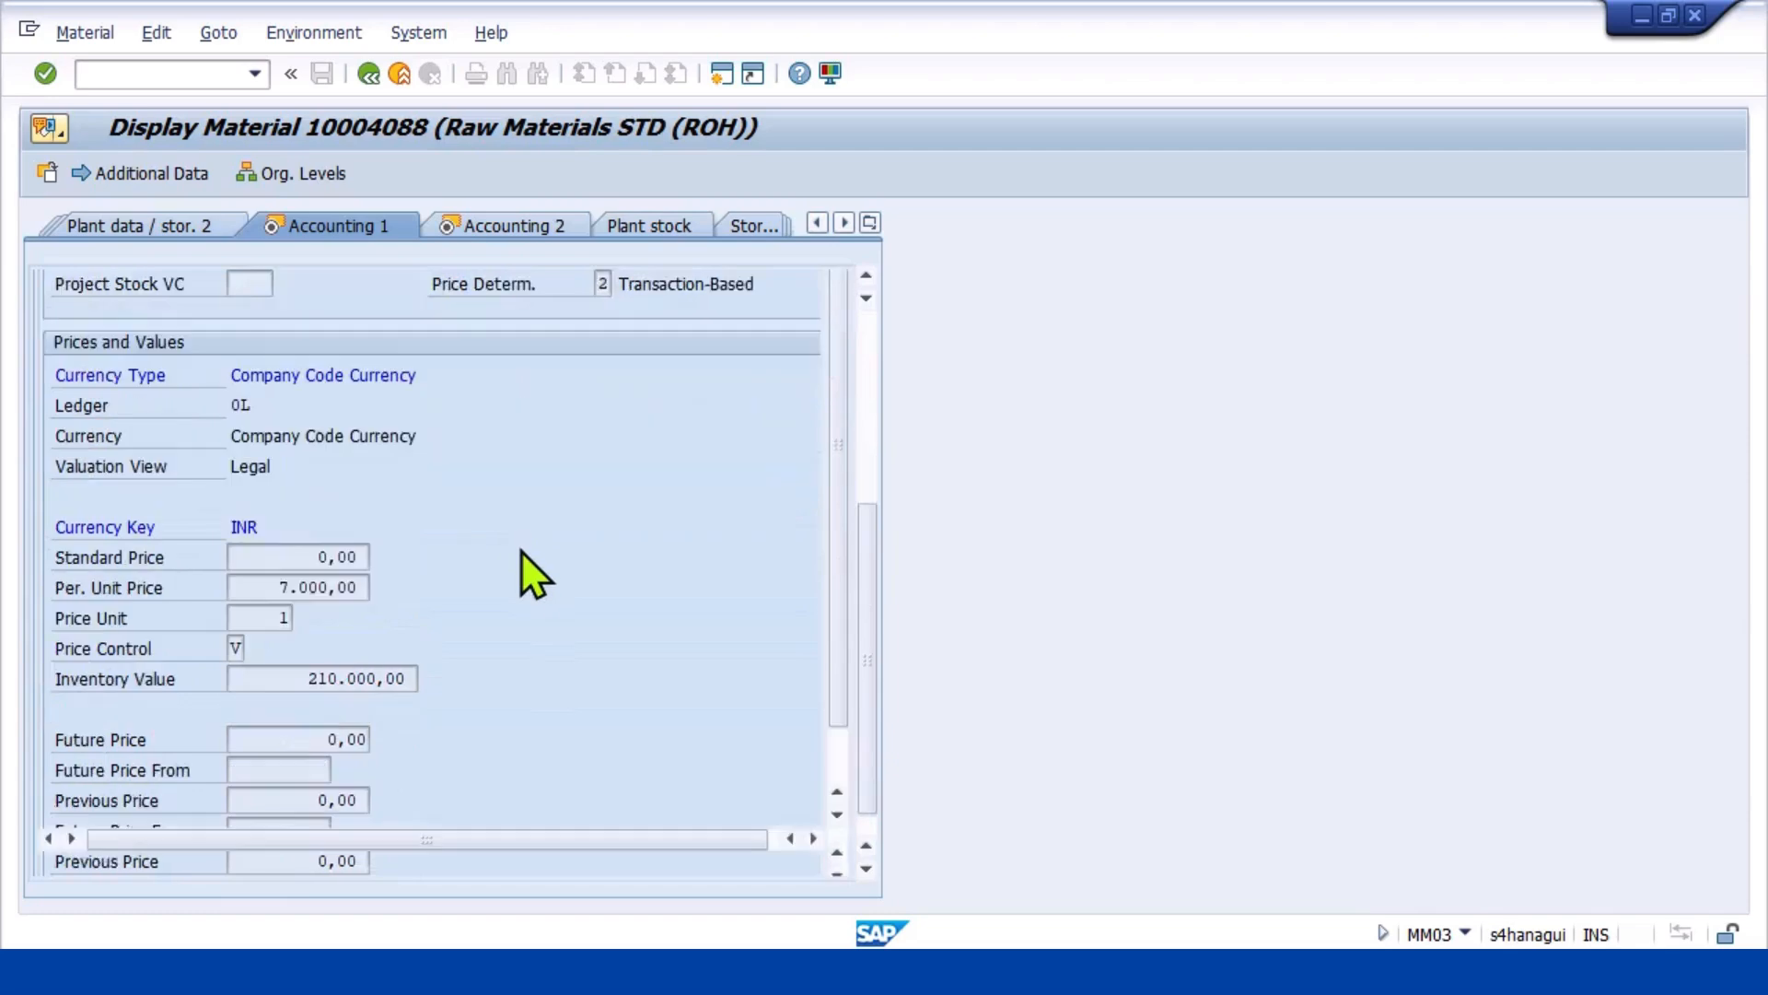
scroll(498, 566, down, 1)
drag(247, 556, 460, 556)
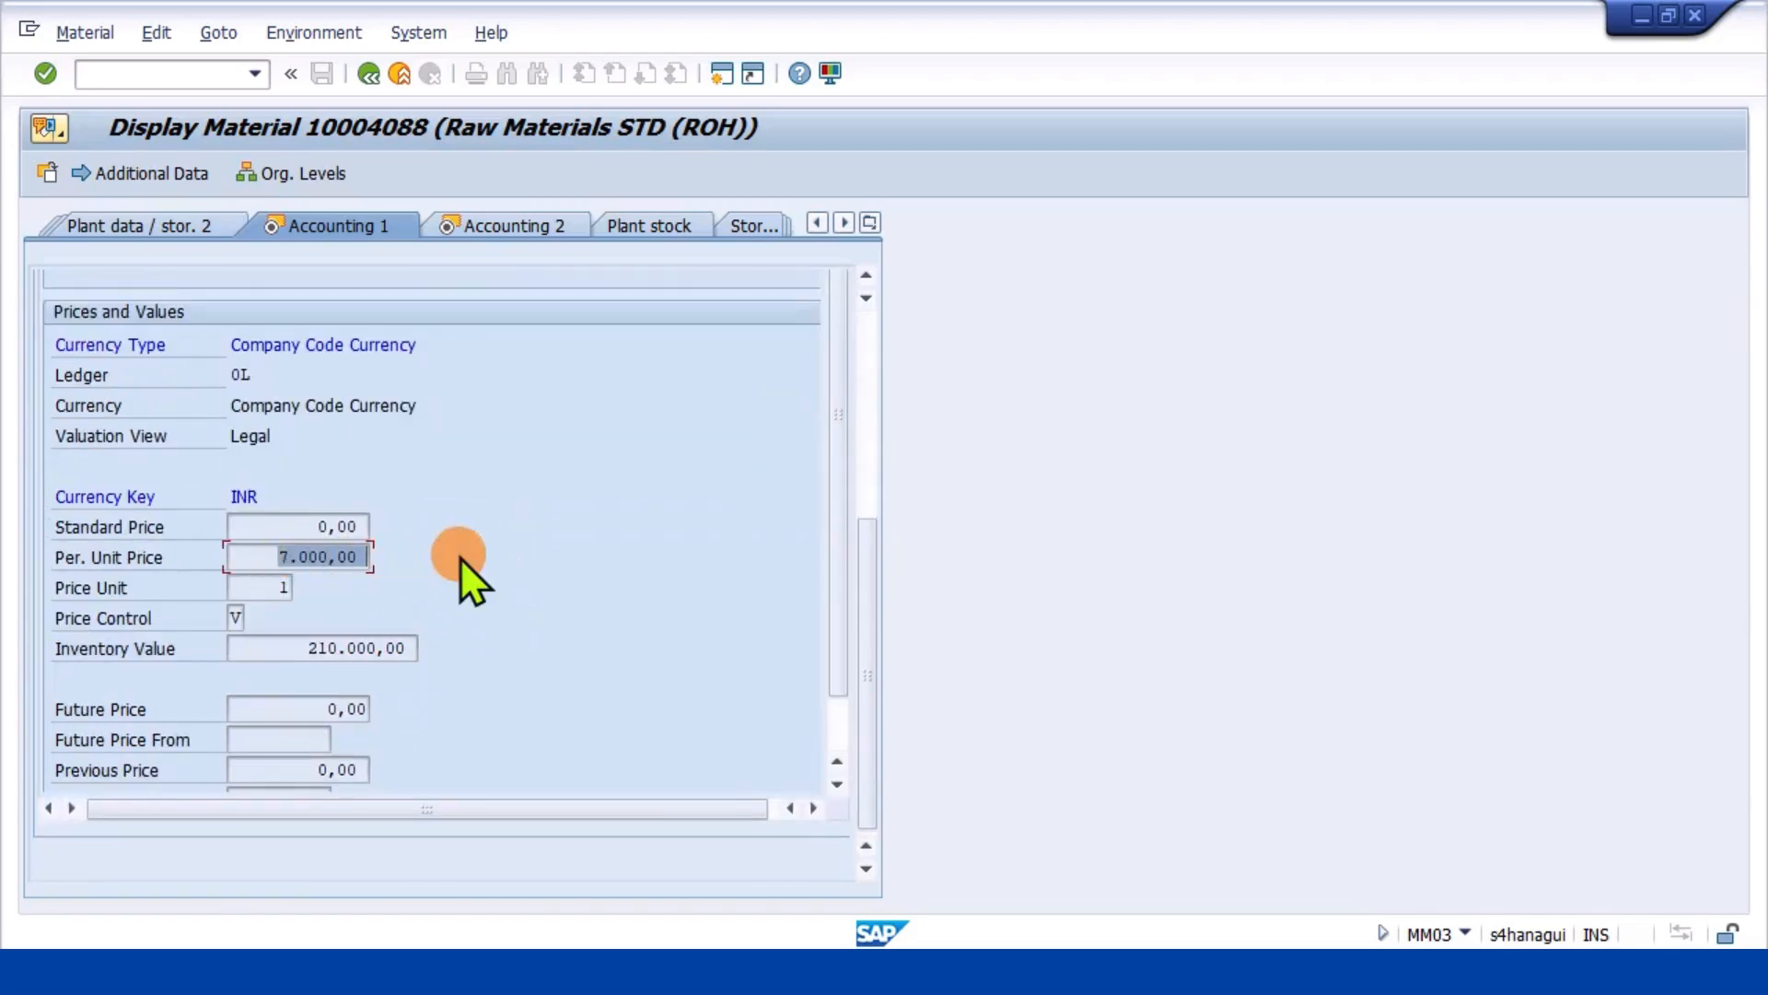
Review the total stock, price control and inventory value of IMPORT_PUR in the accounting data
scroll(461, 556, up, 3)
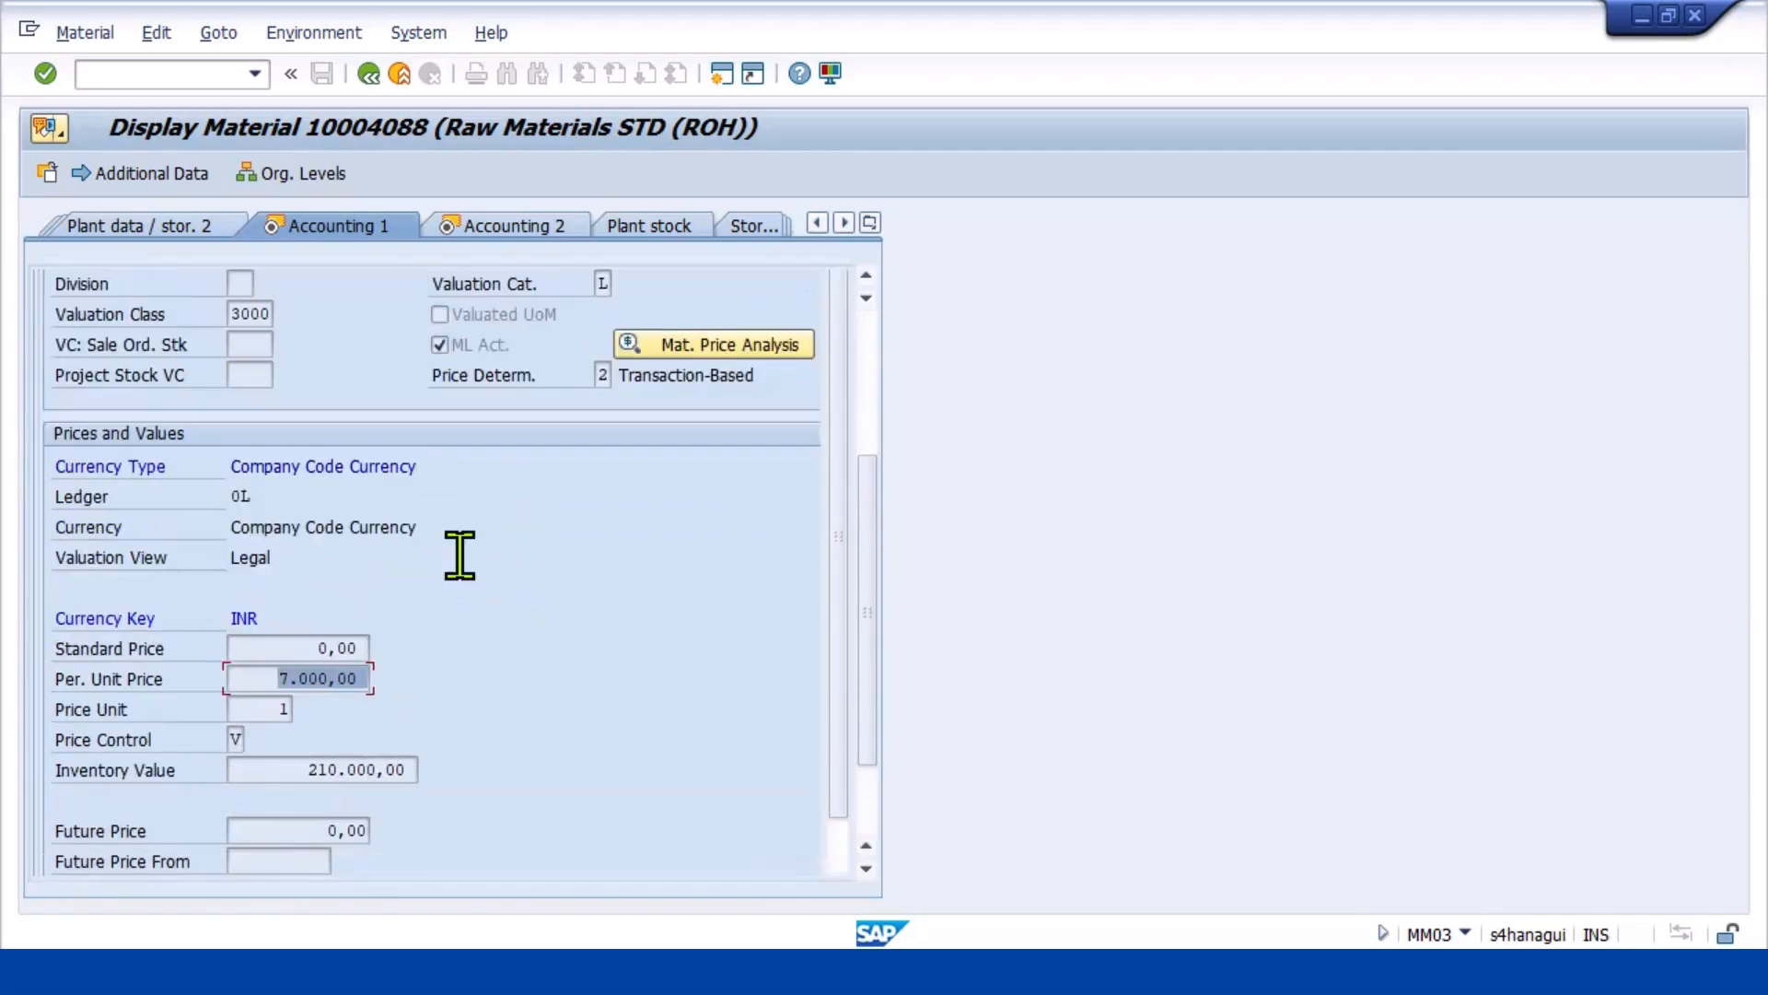
scroll(461, 556, up, 1)
drag(375, 381, 421, 373)
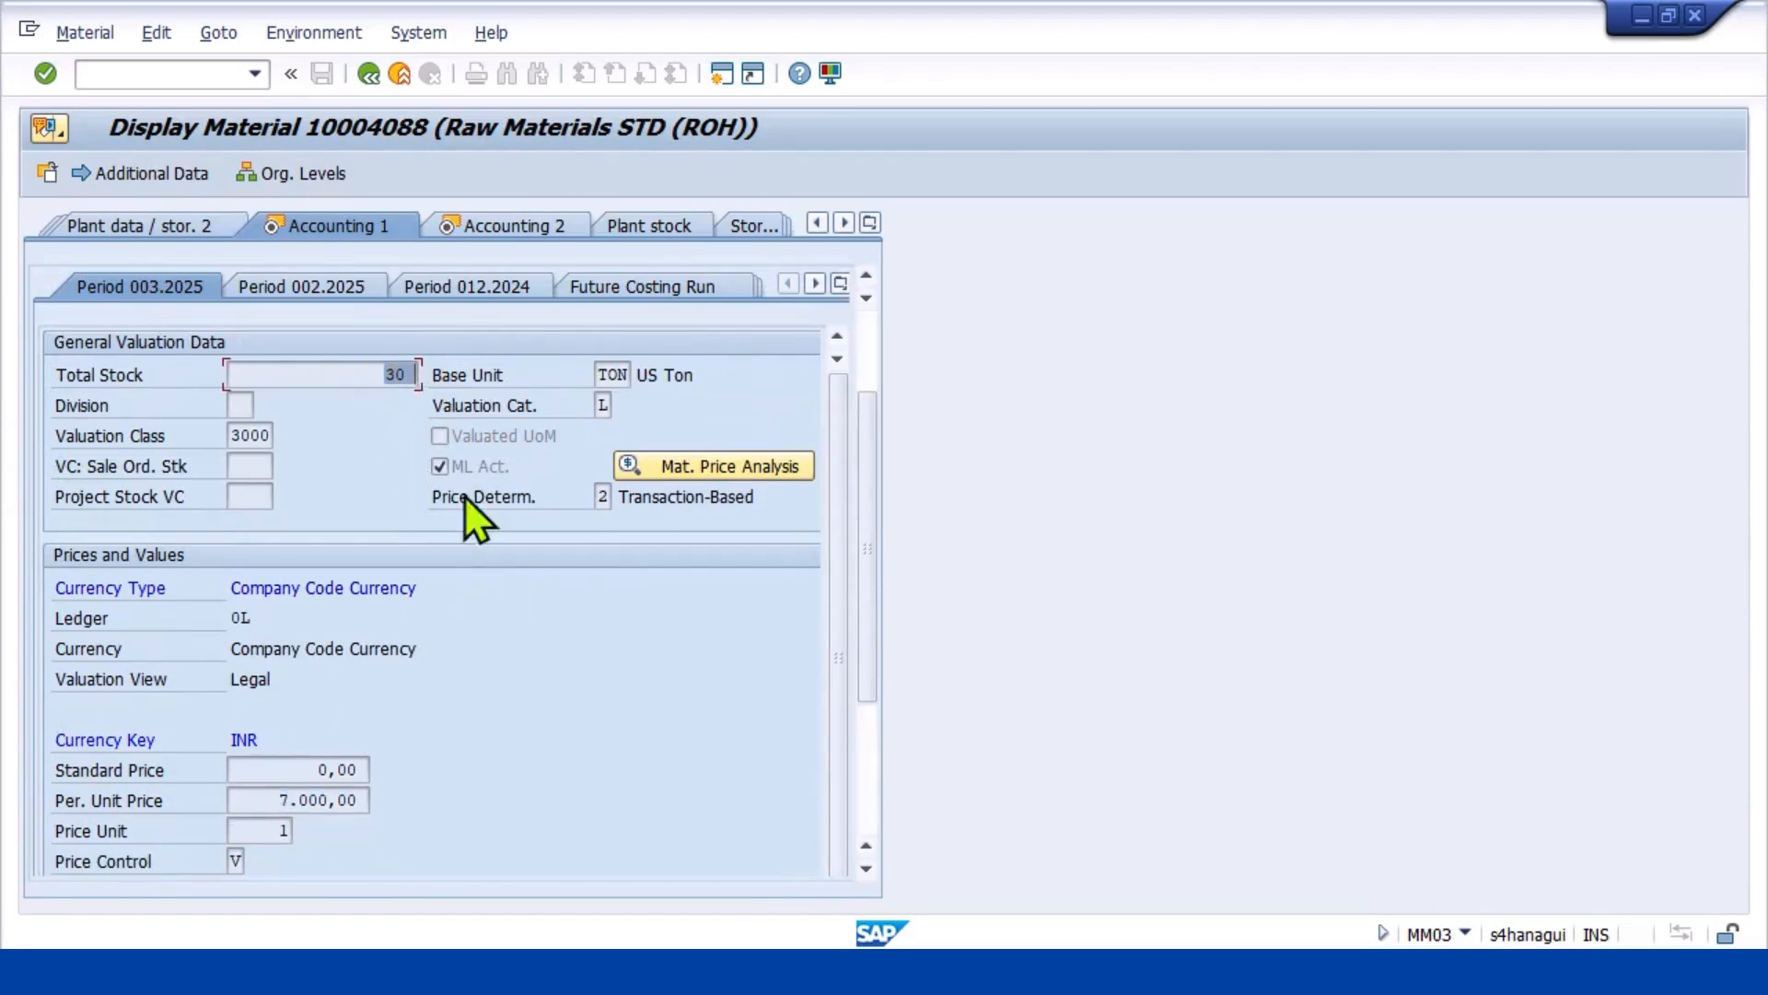
scroll(626, 728, down, 5)
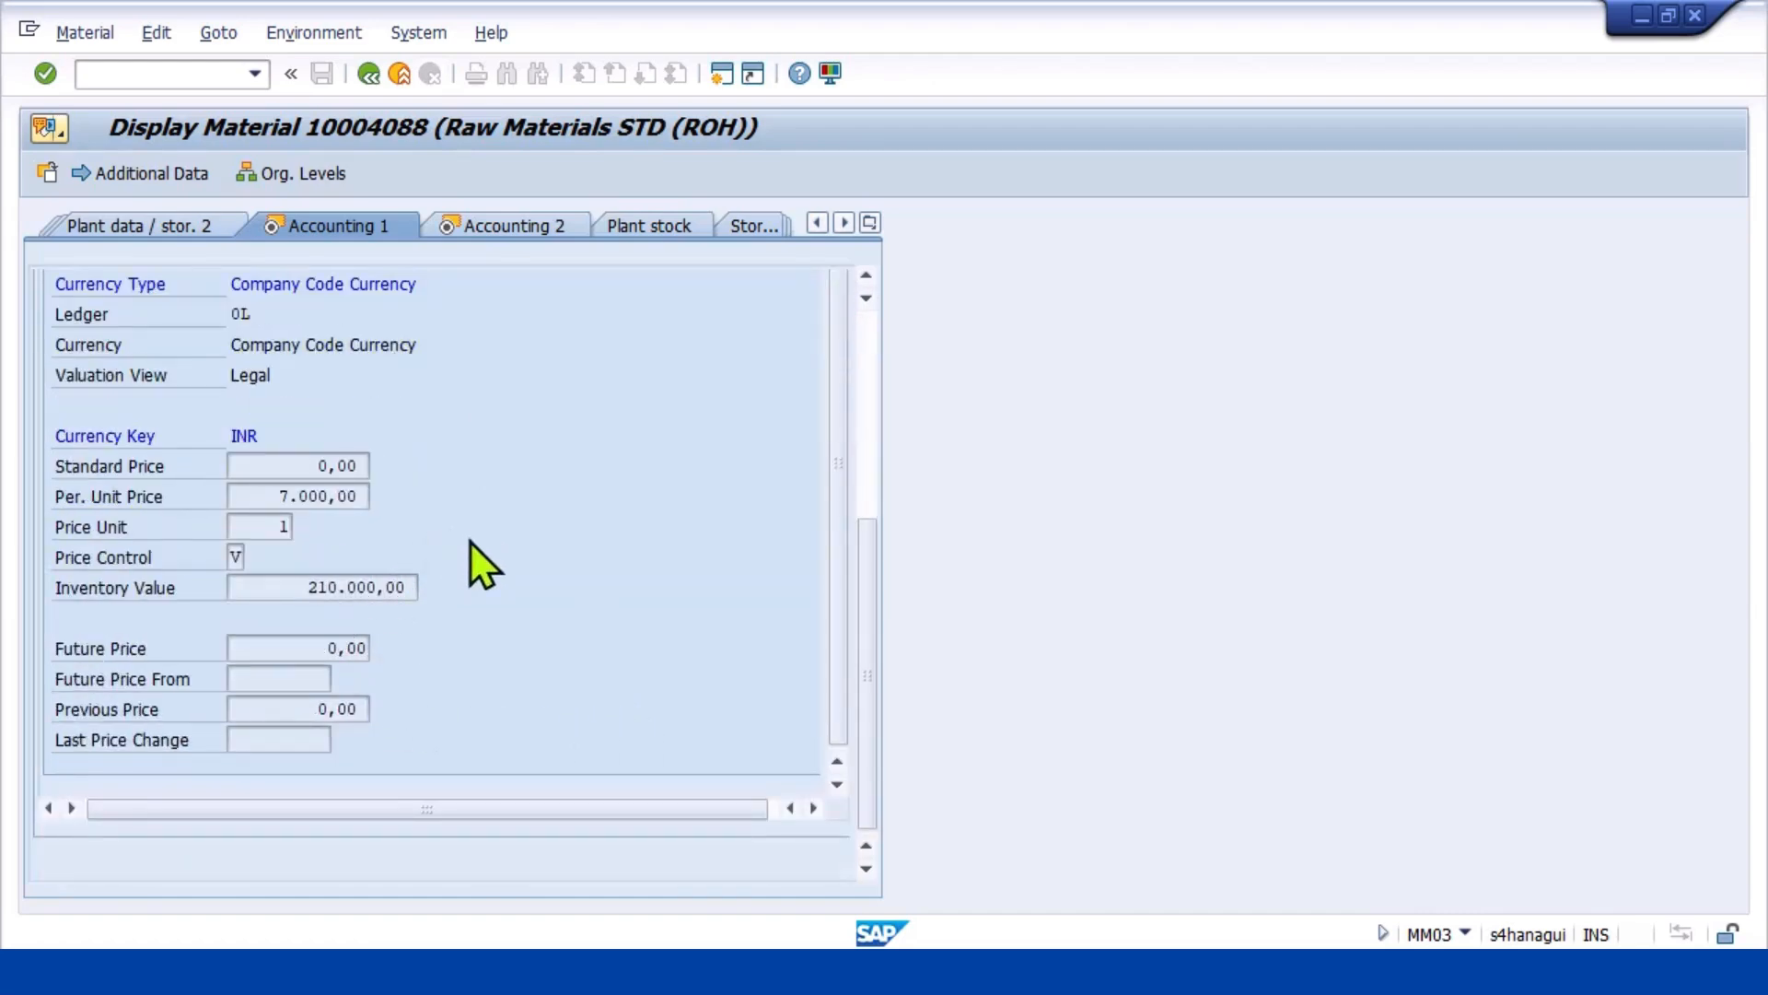
scroll(460, 569, up, 2)
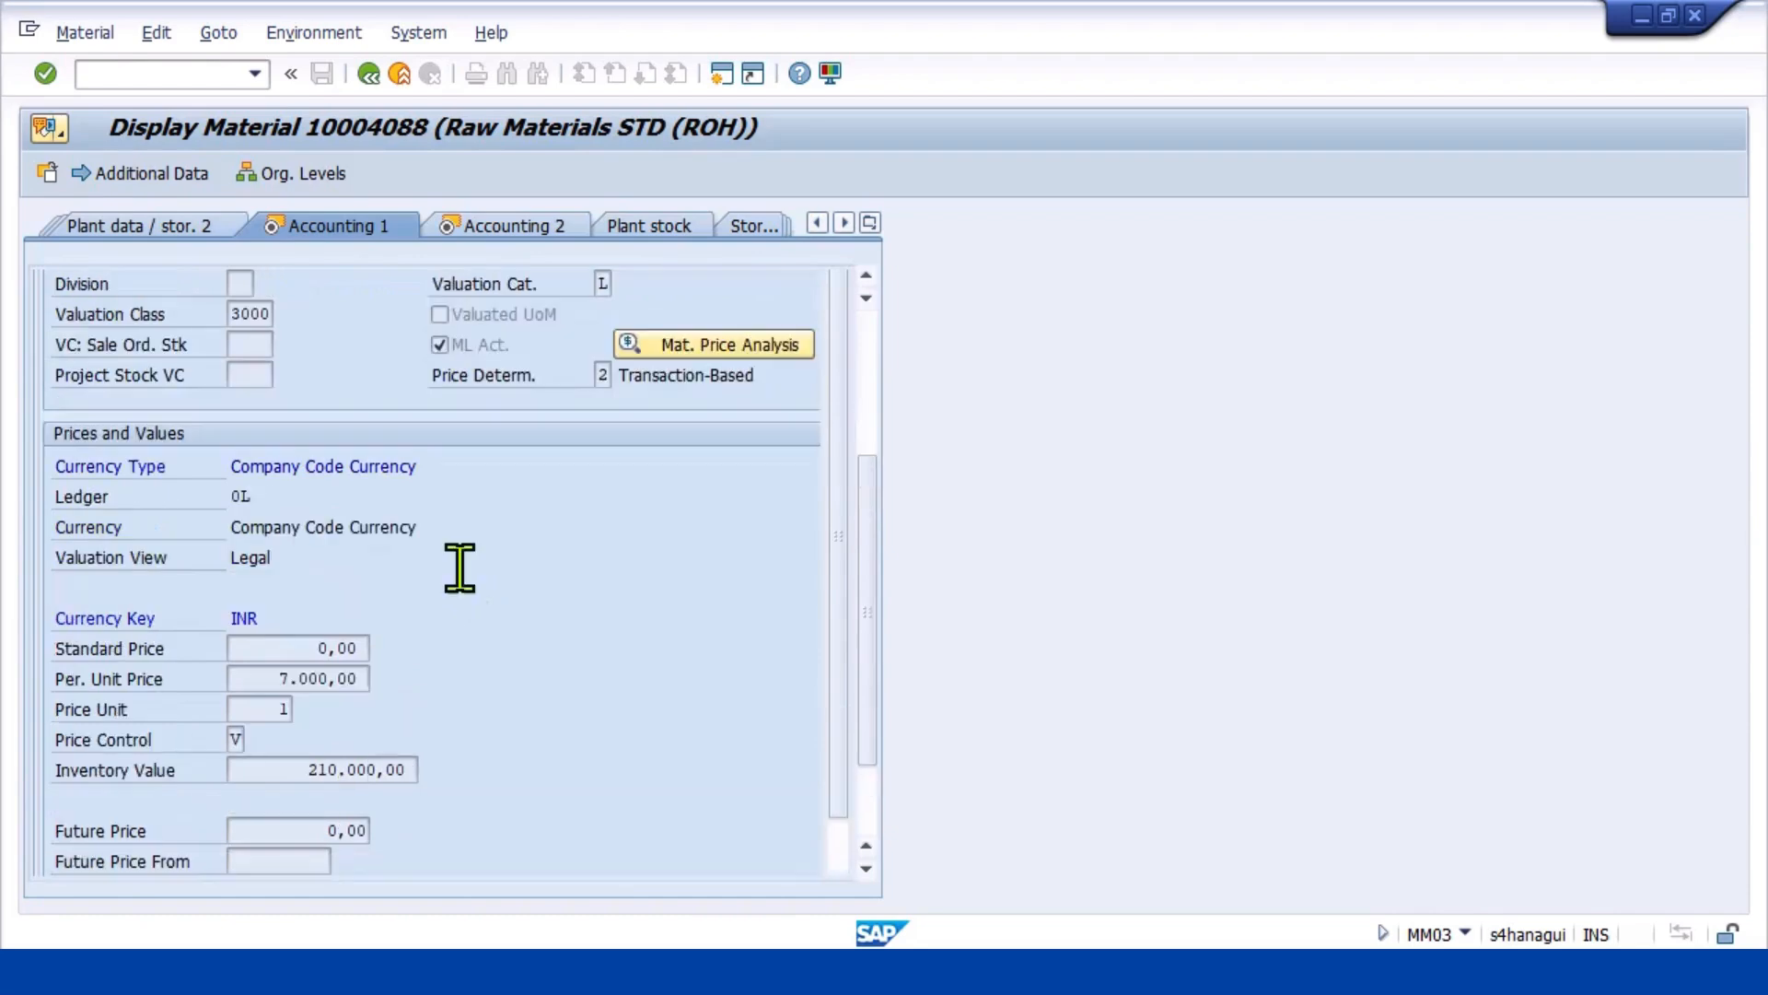
scroll(460, 569, down, 1)
scroll(460, 569, up, 3)
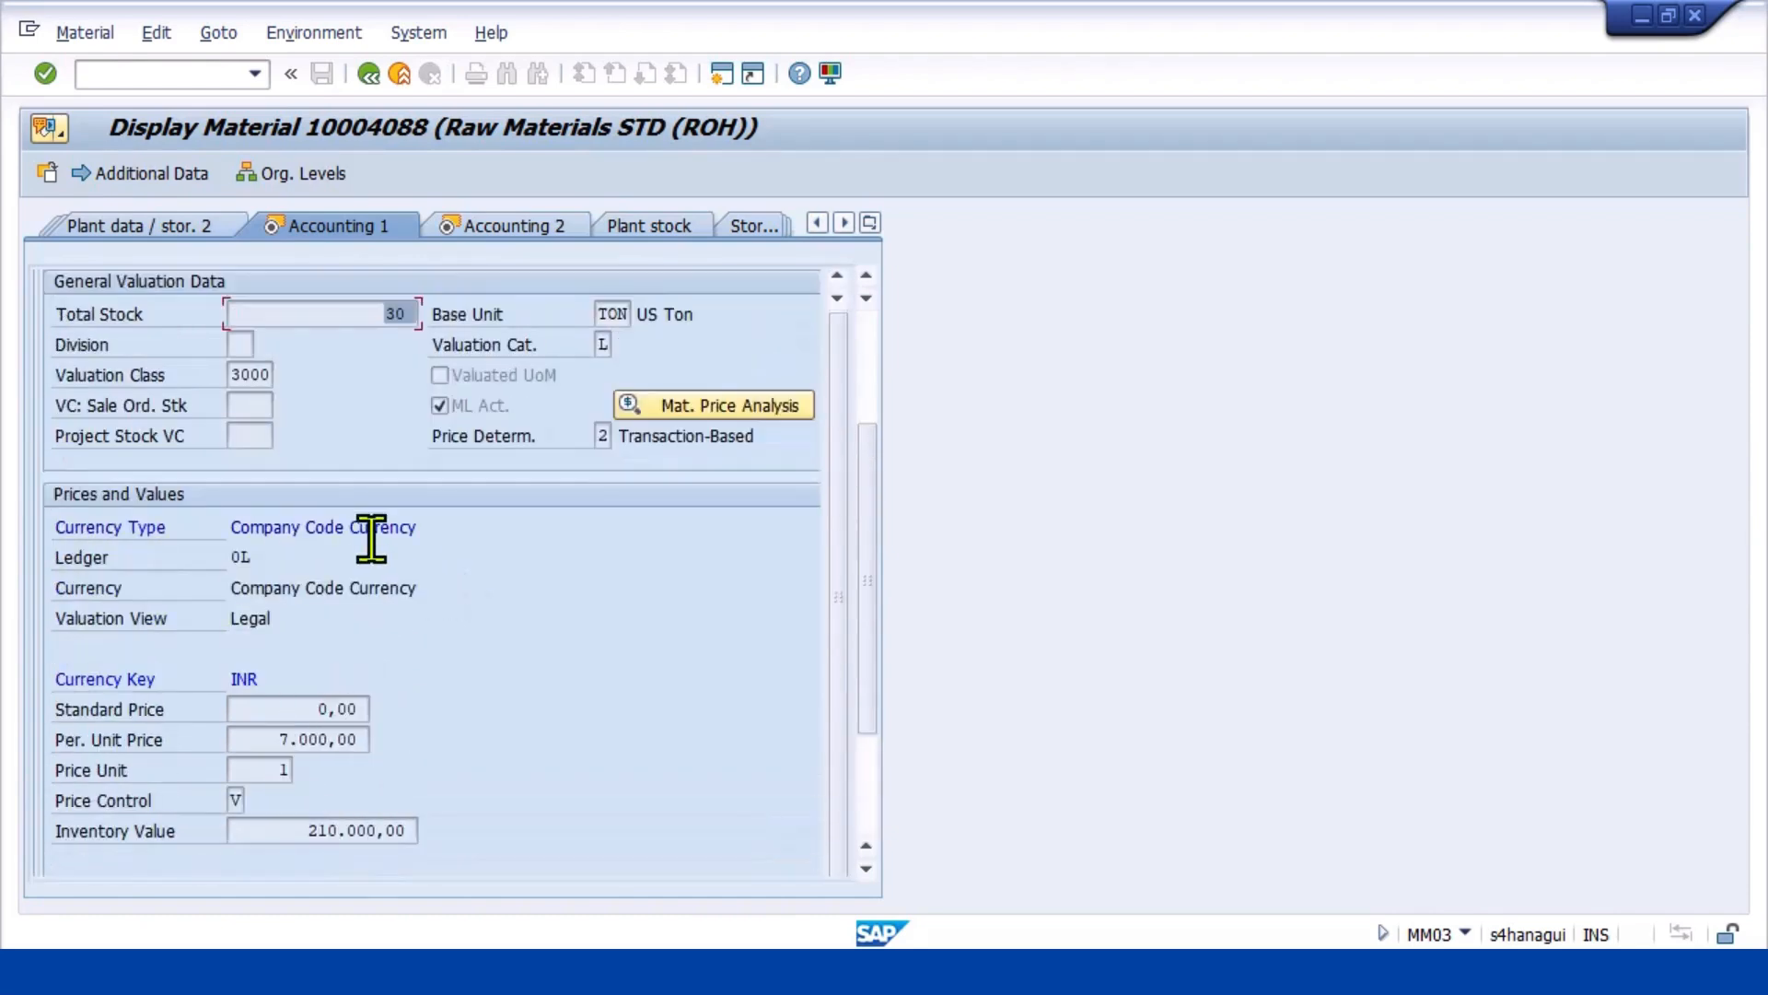
scroll(479, 644, up, 1)
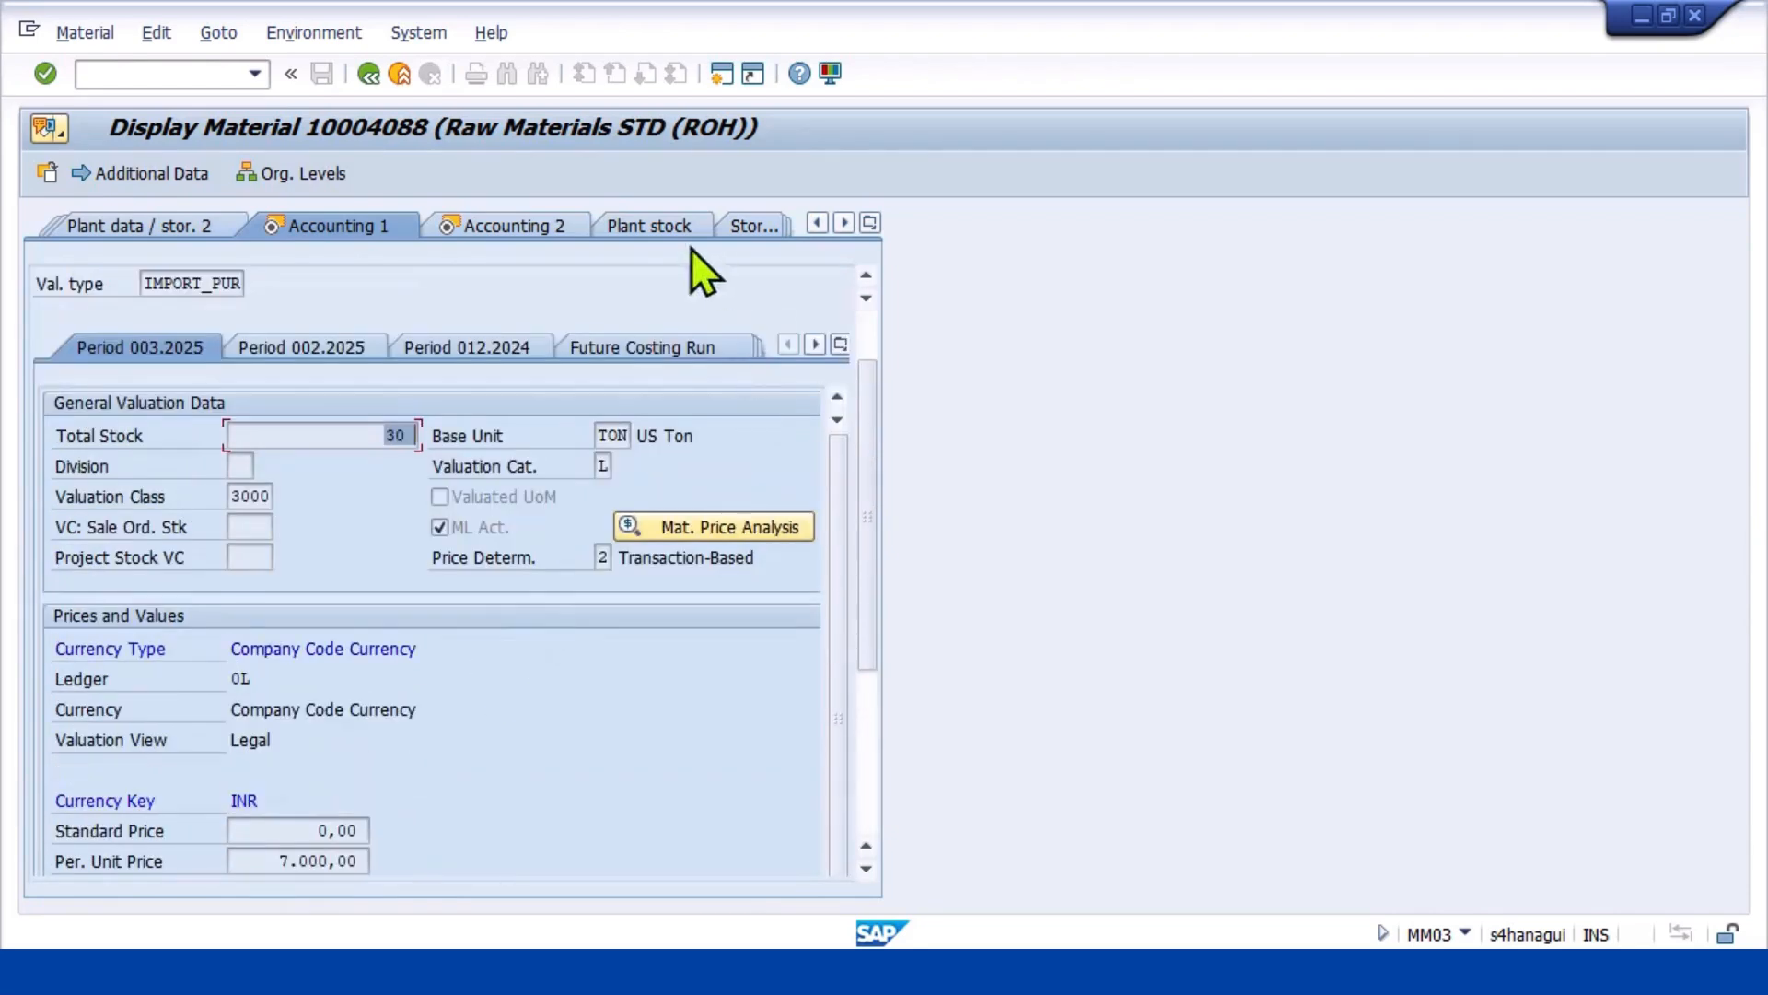
Leave the IMPORT_PUR display and reopen material 10004088 for plant MP01 and storage location MPL1 without a valuation type, showing the Accounting 1 view
click(370, 74)
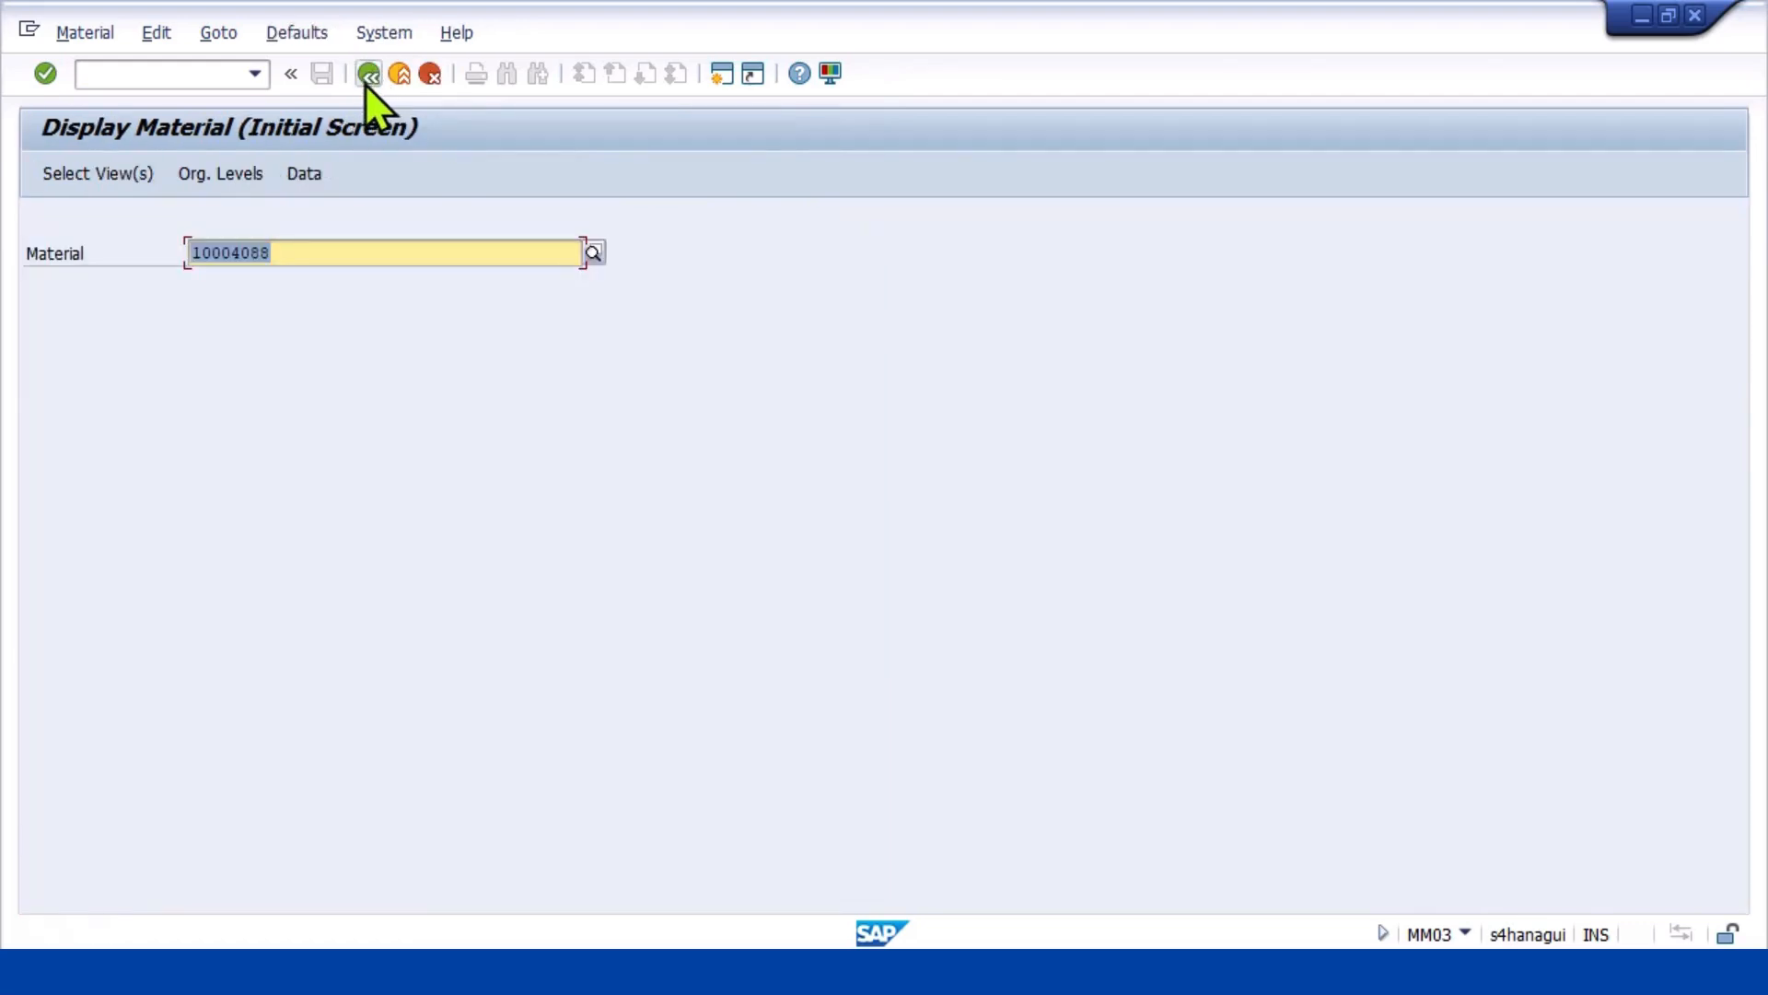
key(Return)
key(Return)
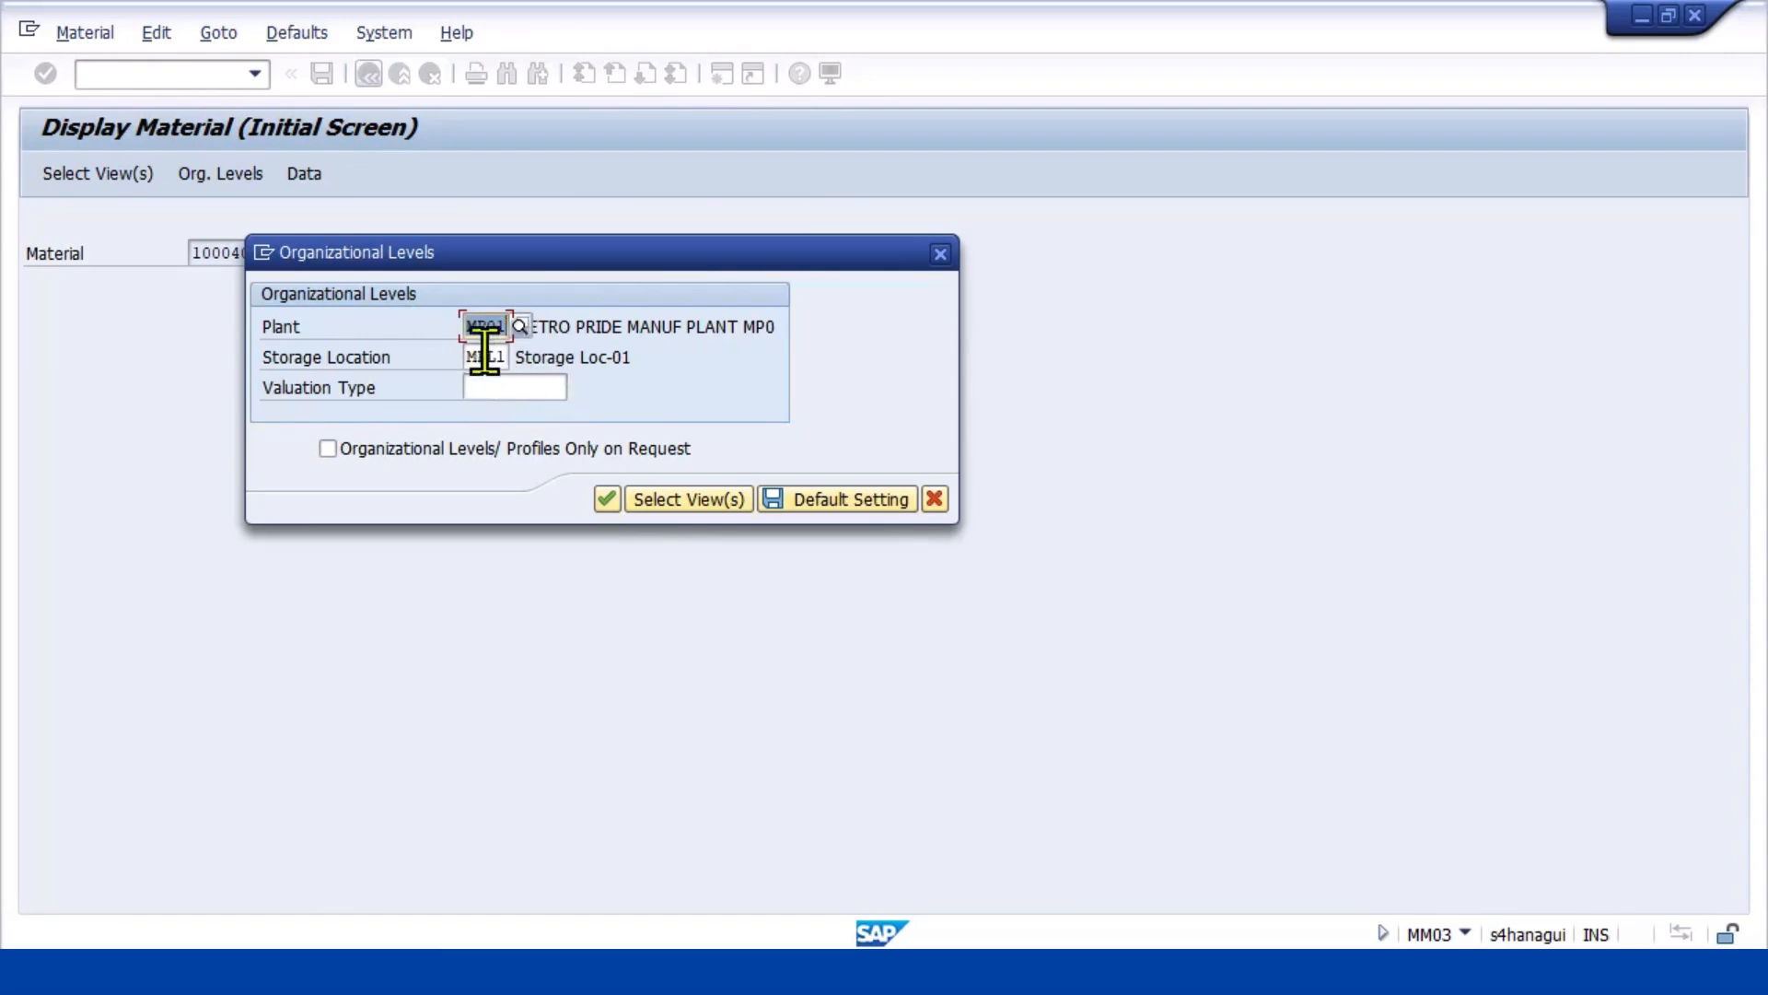
click(607, 501)
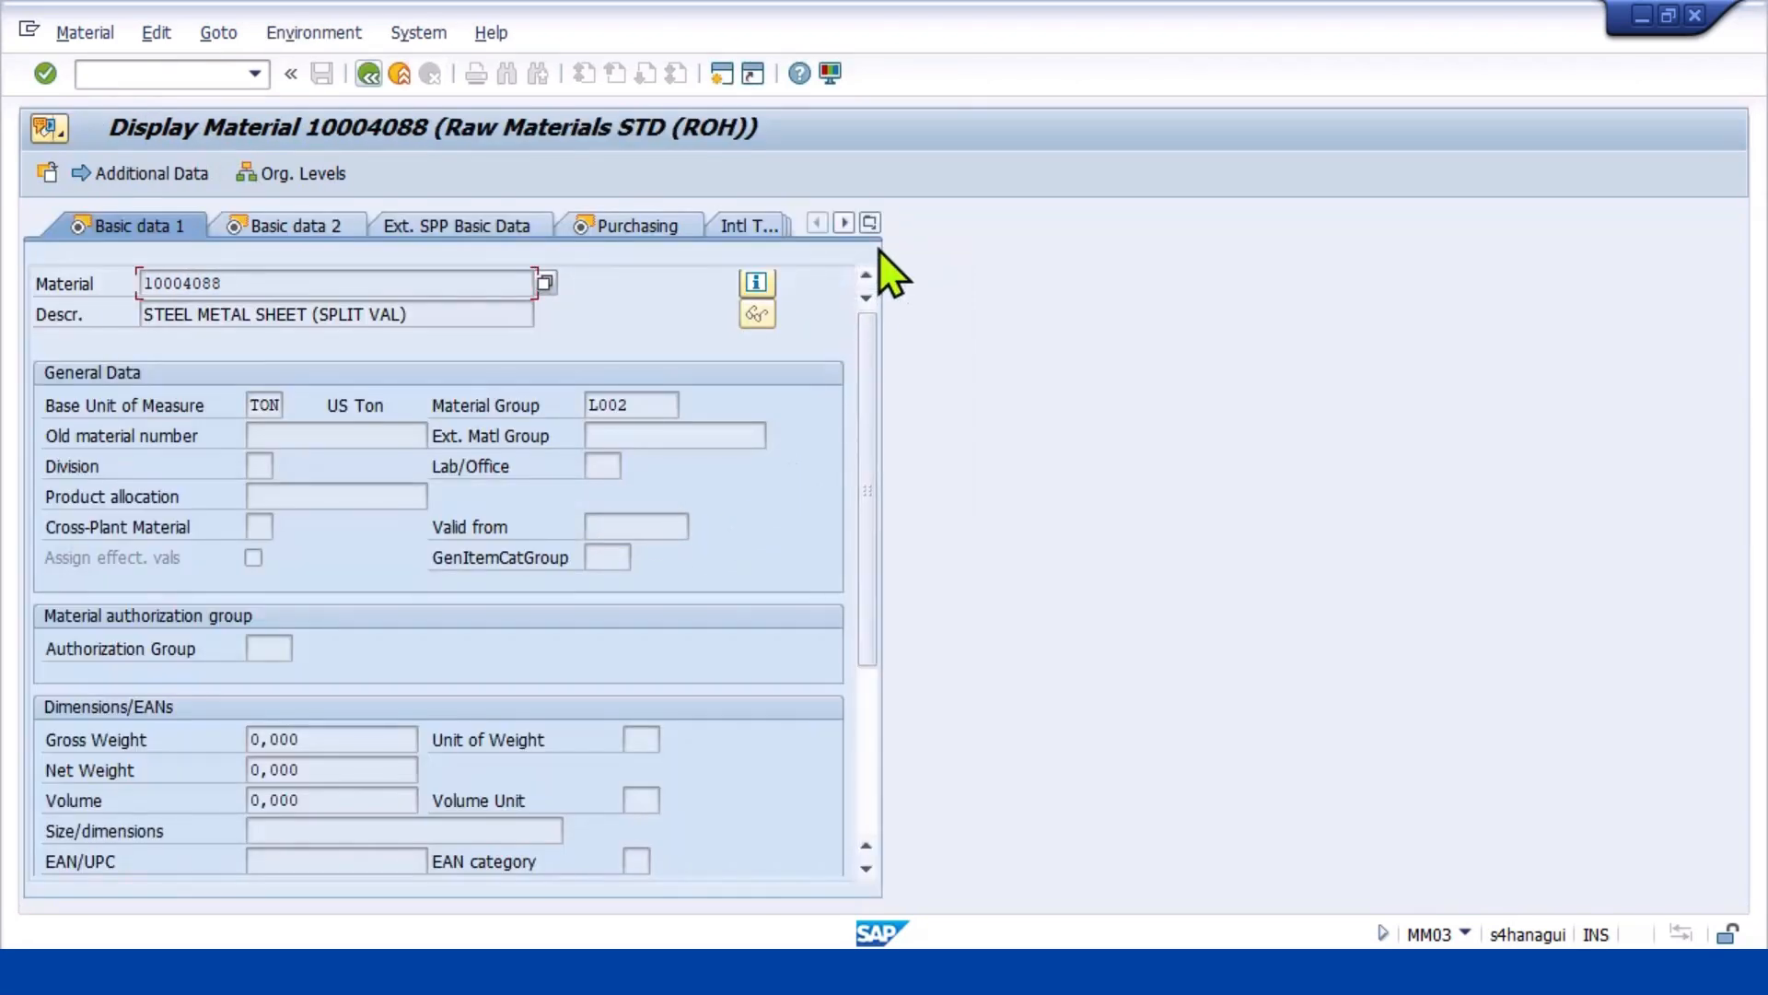
click(870, 224)
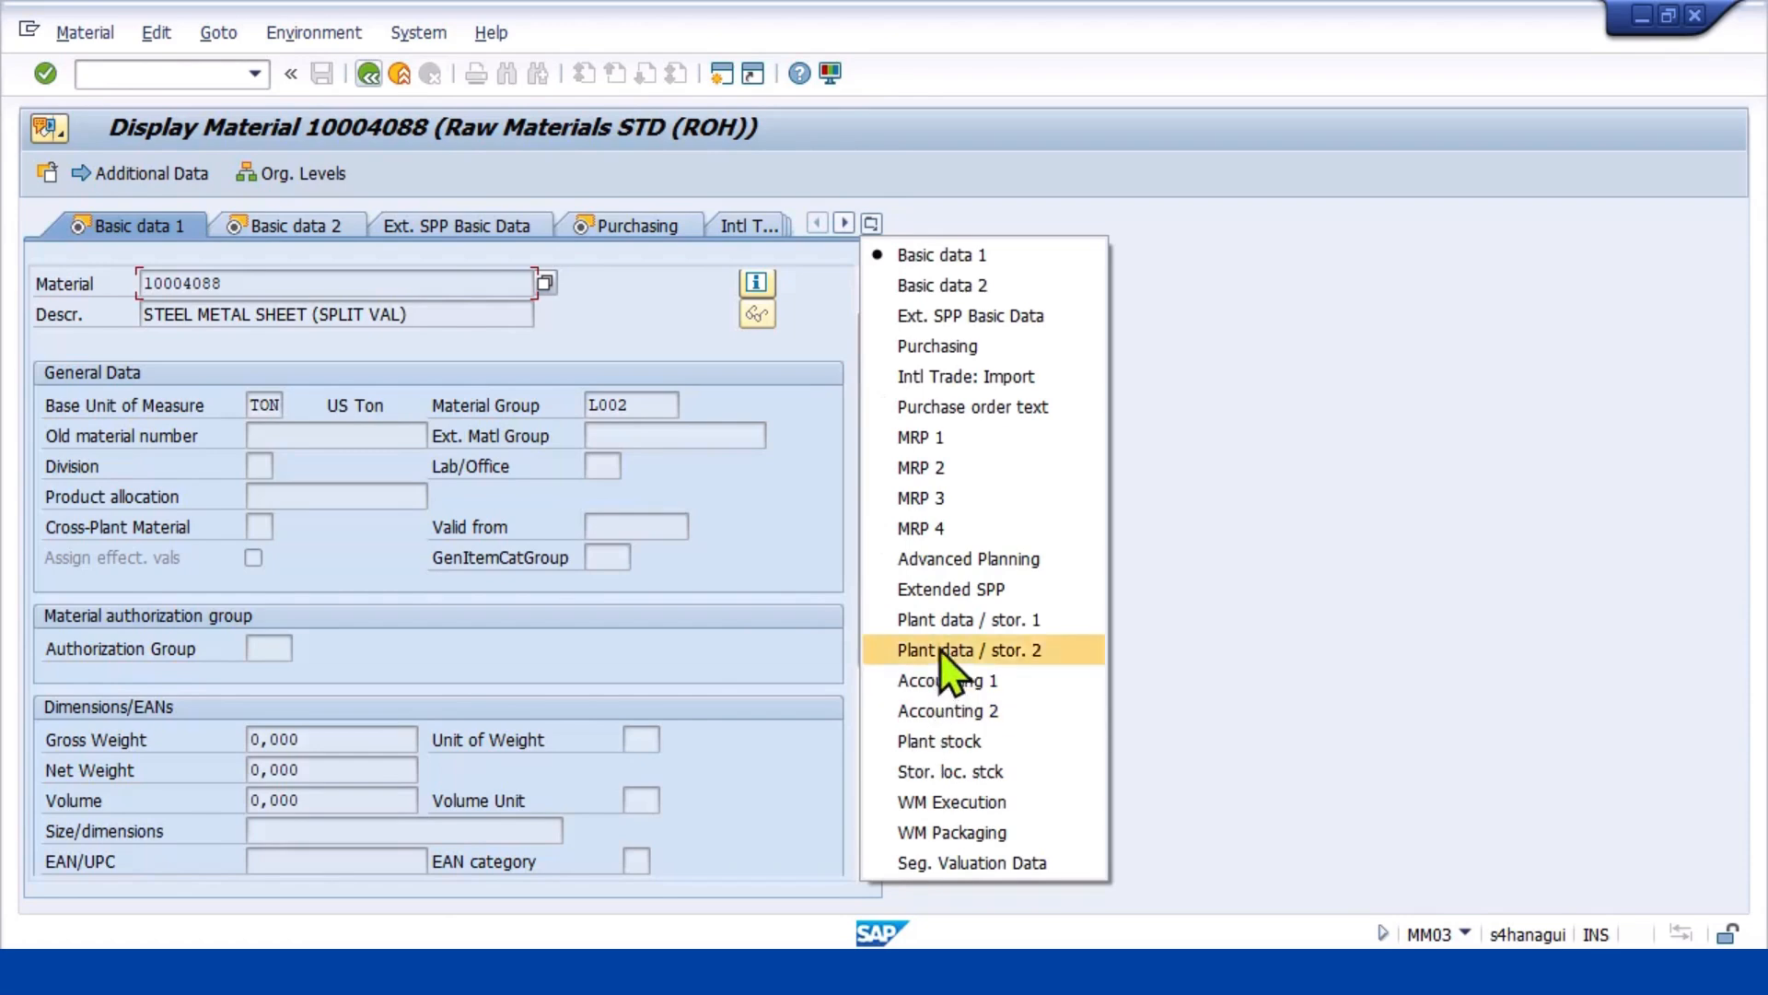
click(932, 681)
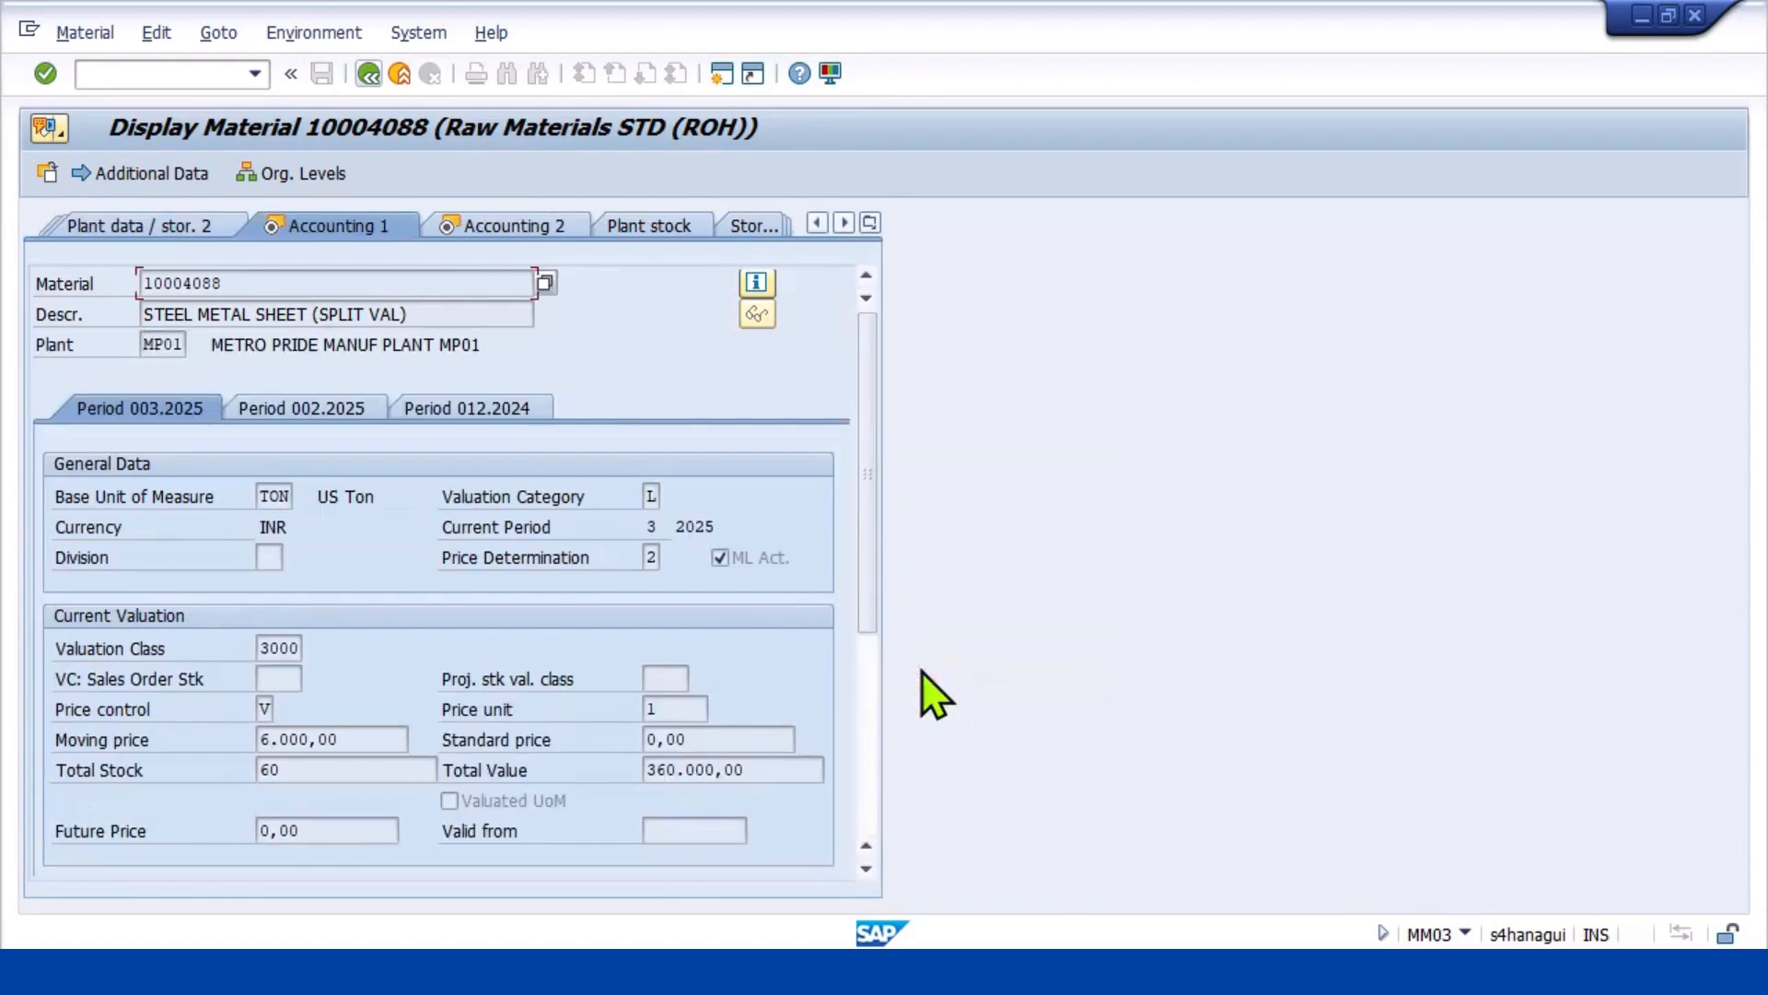
Examine the plant-level price control, moving price, total stock and total value of the material in the Accounting 1 view
scroll(539, 698, down, 2)
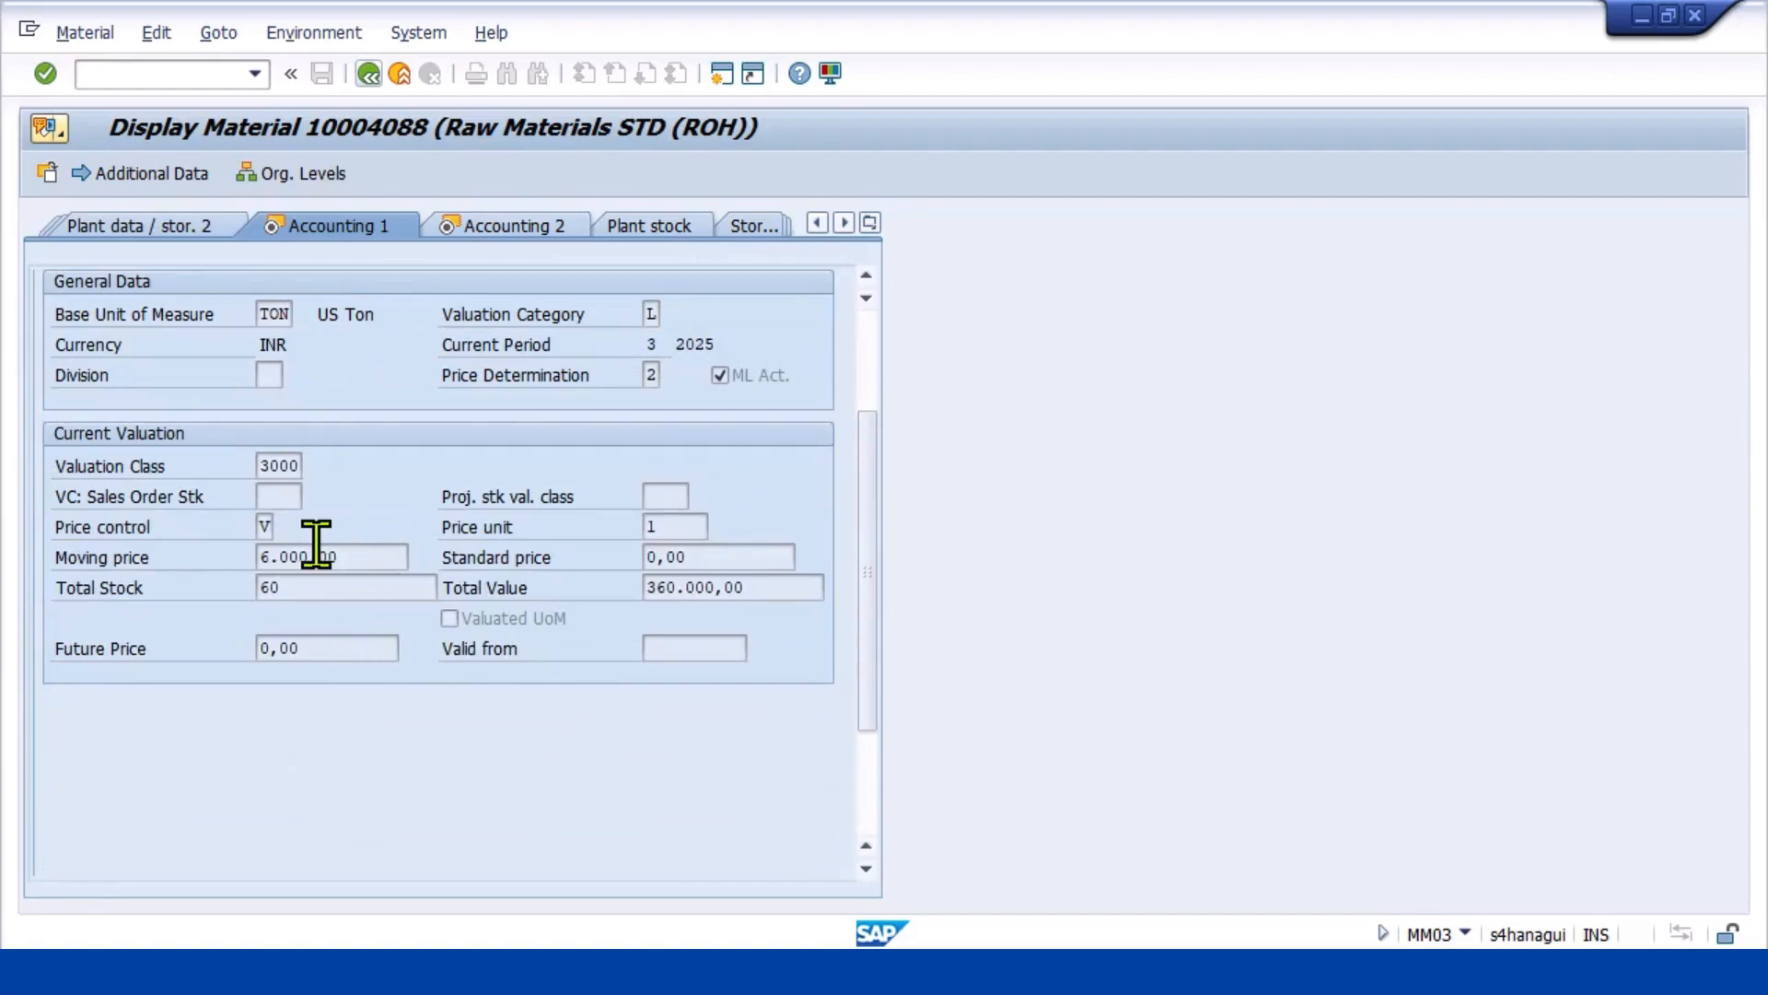
scroll(347, 649, up, 1)
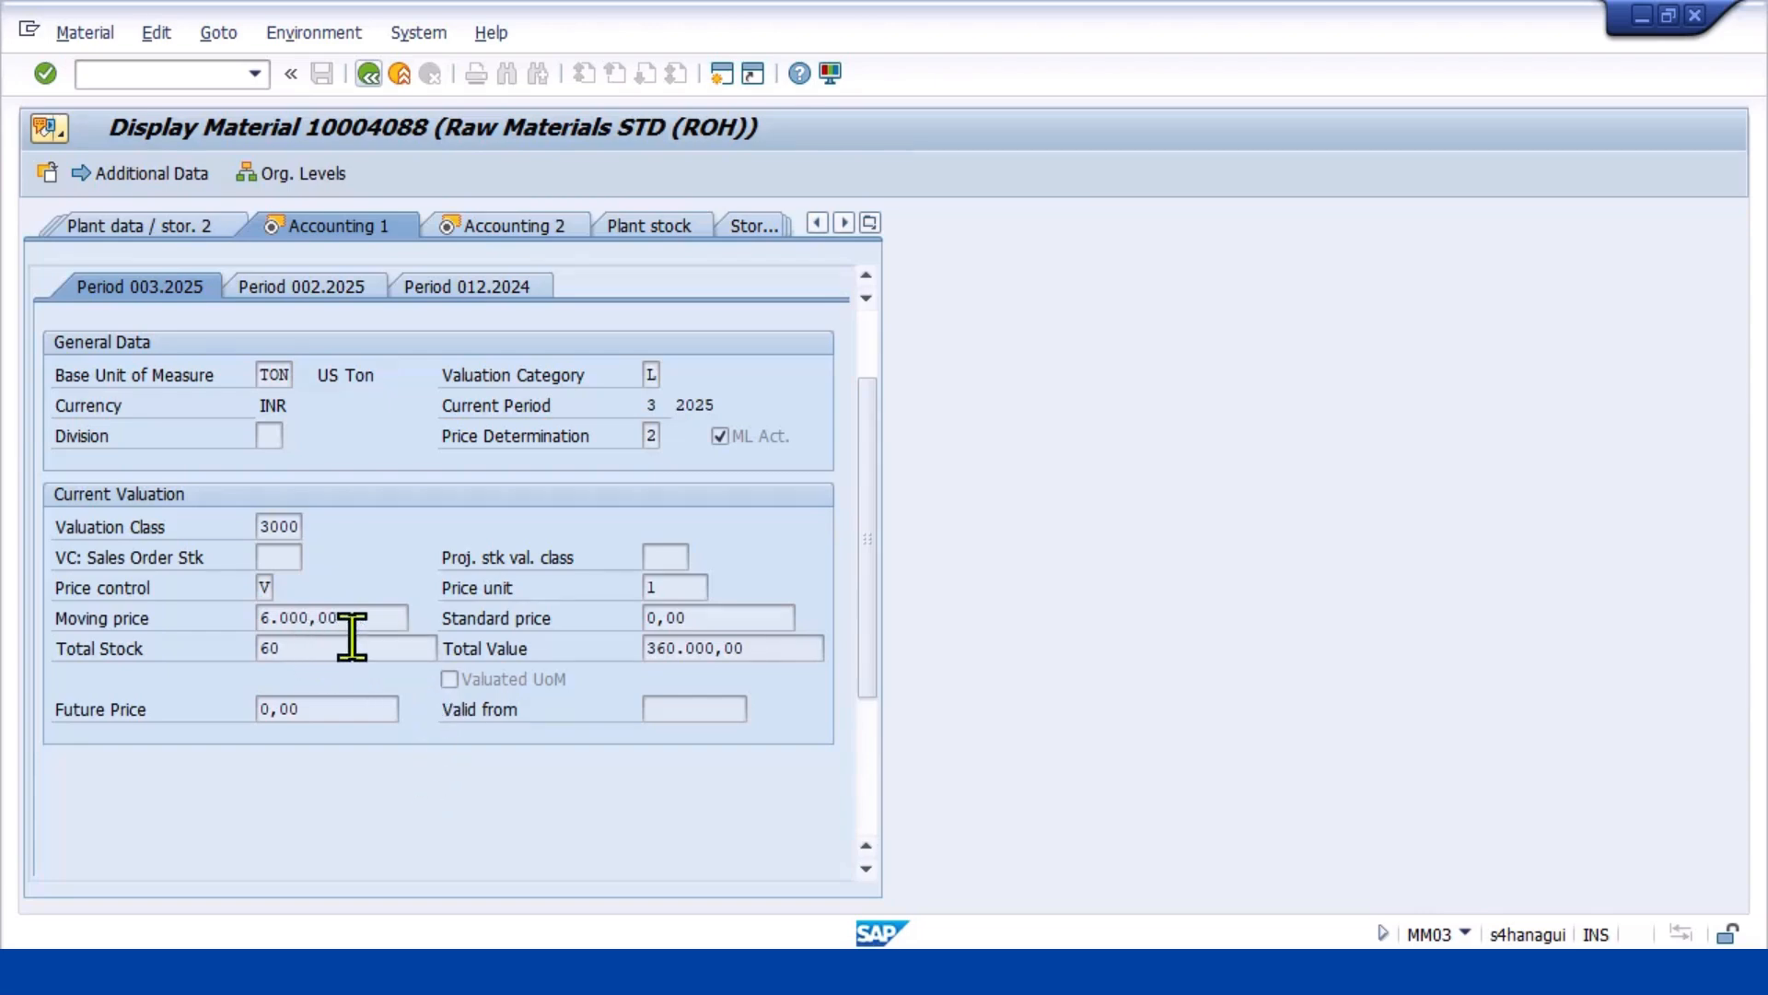
scroll(346, 627, up, 1)
scroll(346, 628, down, 2)
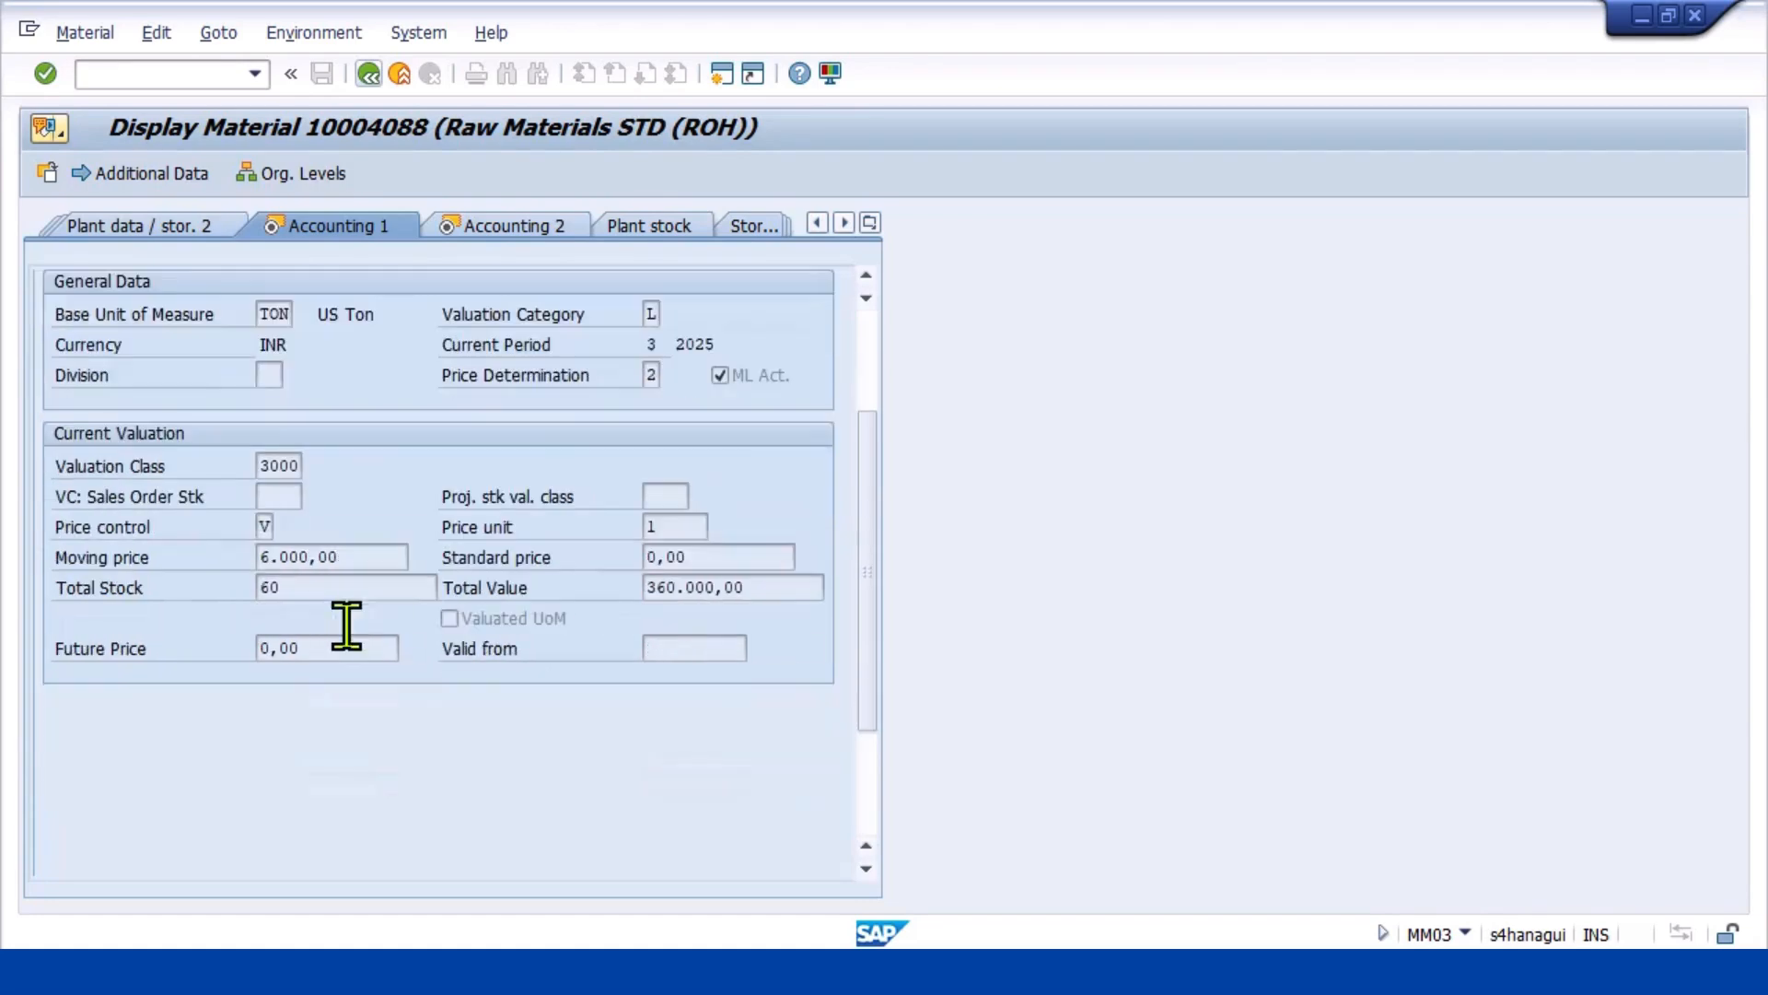
scroll(346, 627, up, 2)
scroll(302, 632, down, 2)
scroll(406, 631, up, 2)
scroll(459, 693, up, 1)
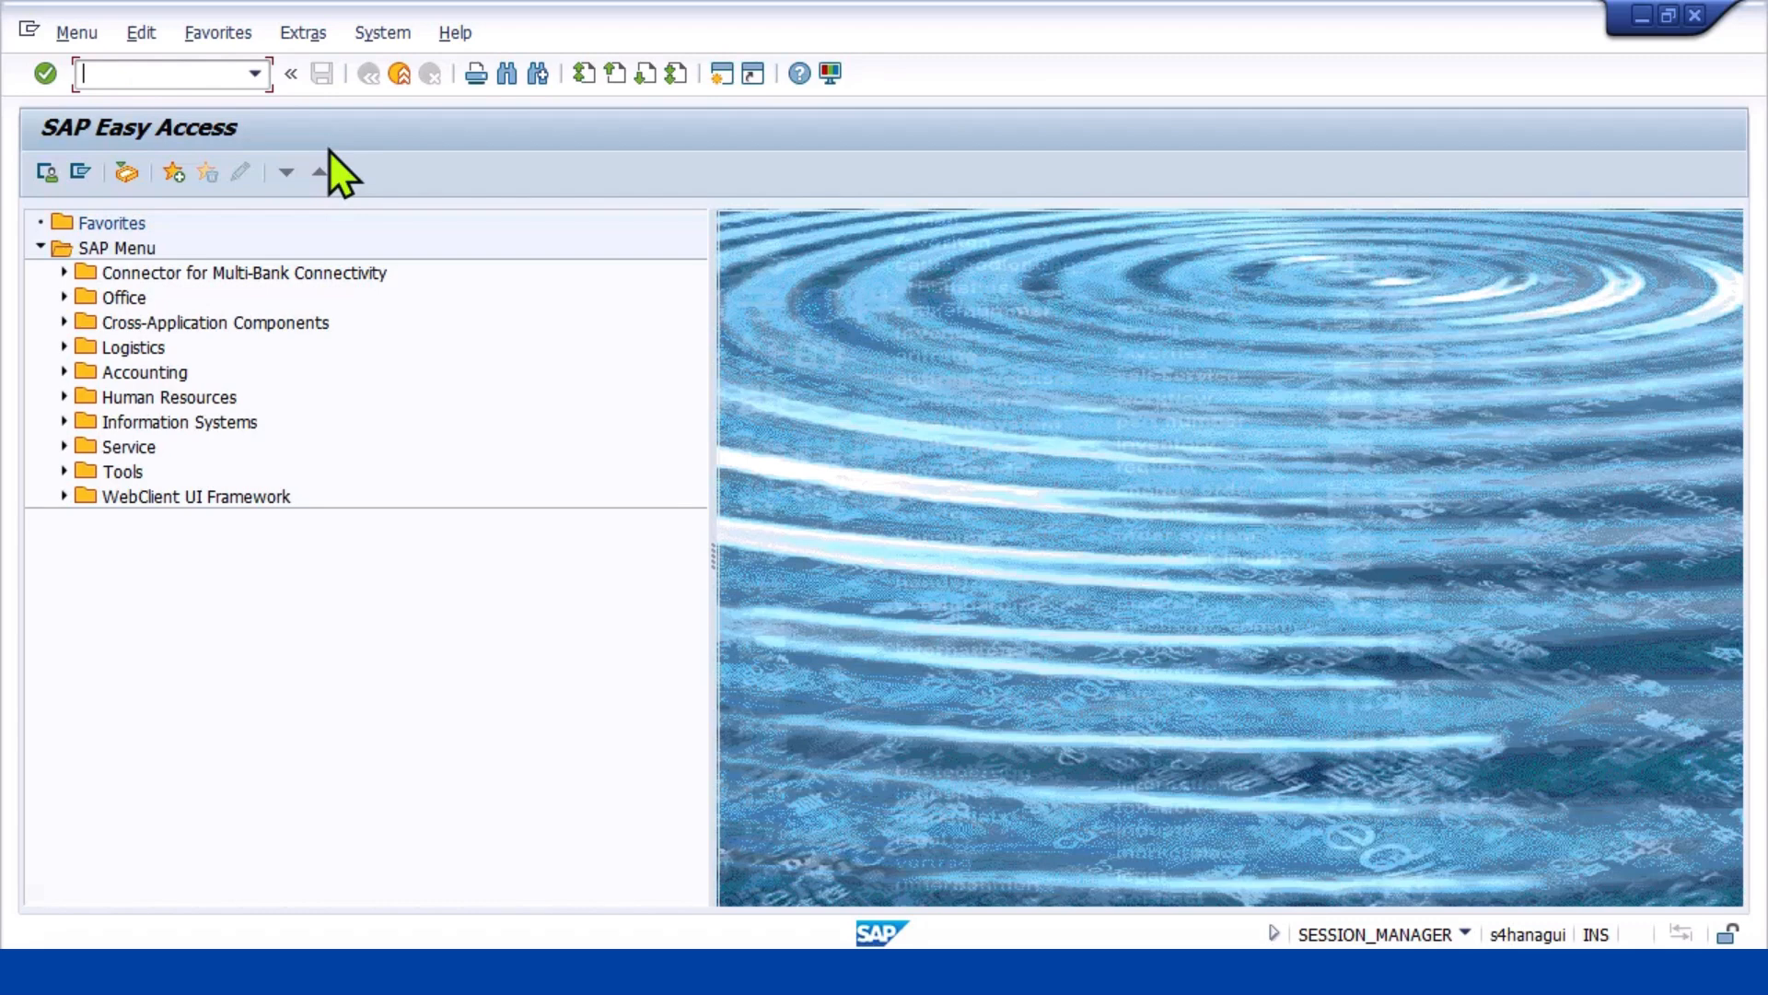
Start transaction SPRO and display the SAP Reference IMG
text(SPRO)
key(Return)
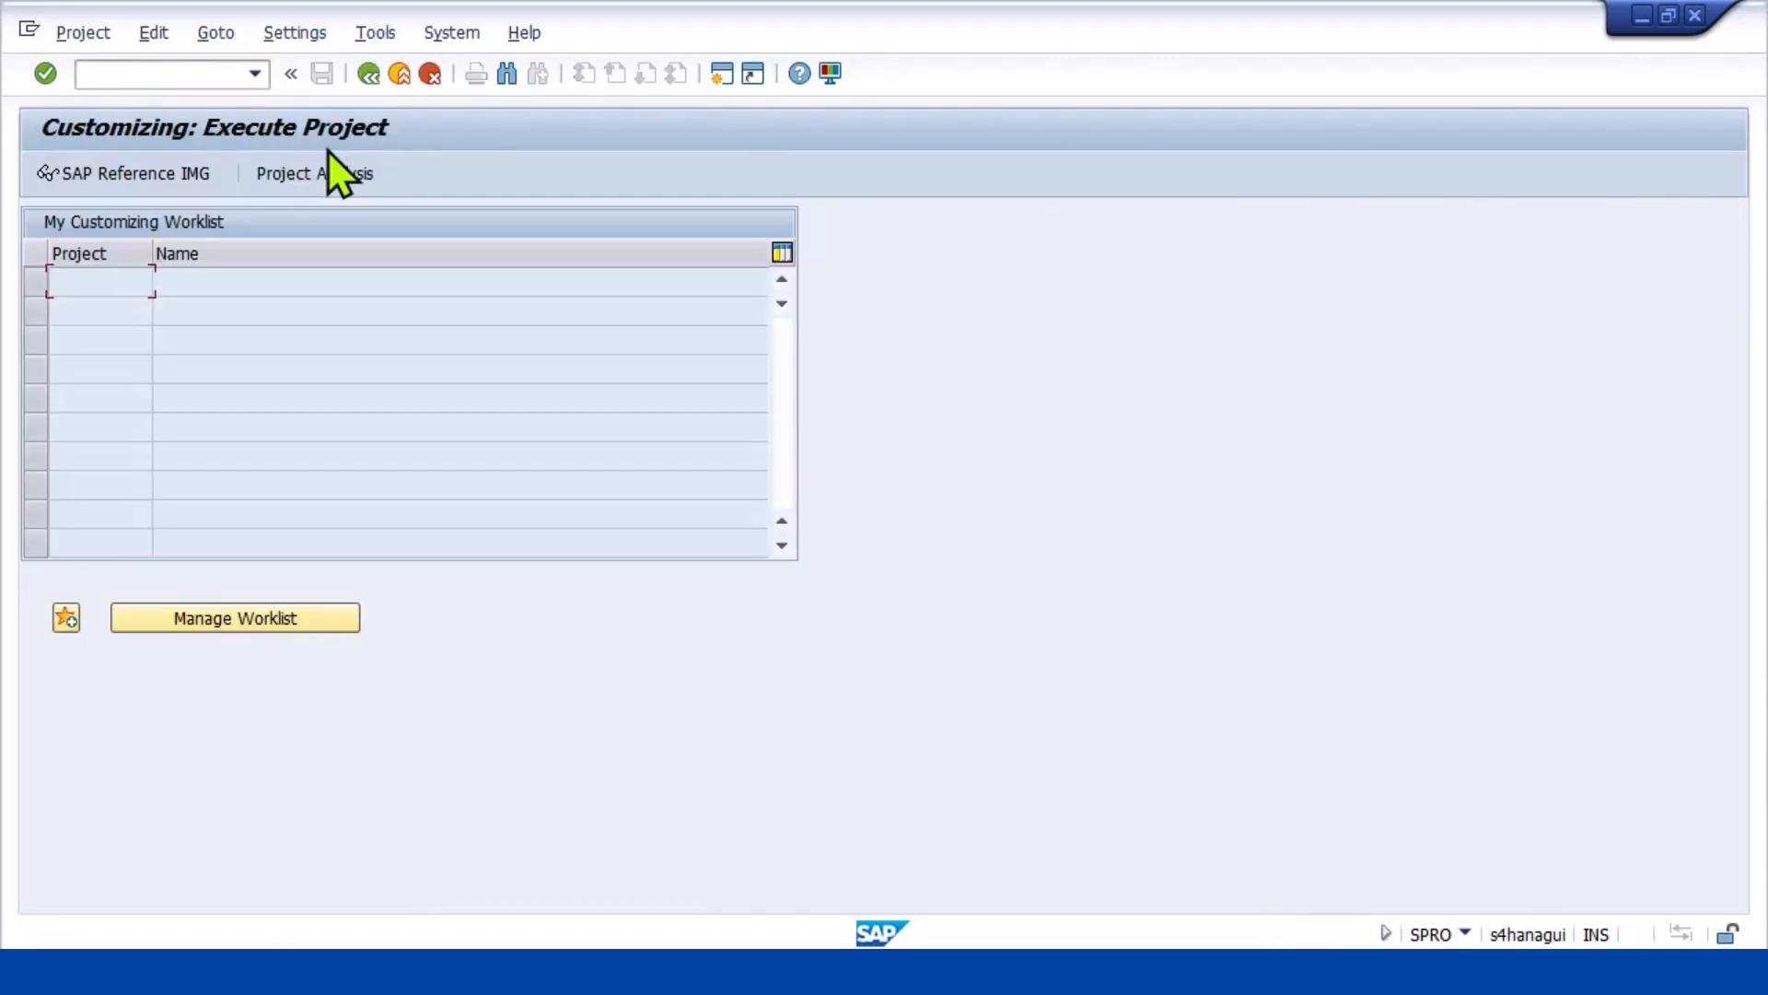
click(141, 180)
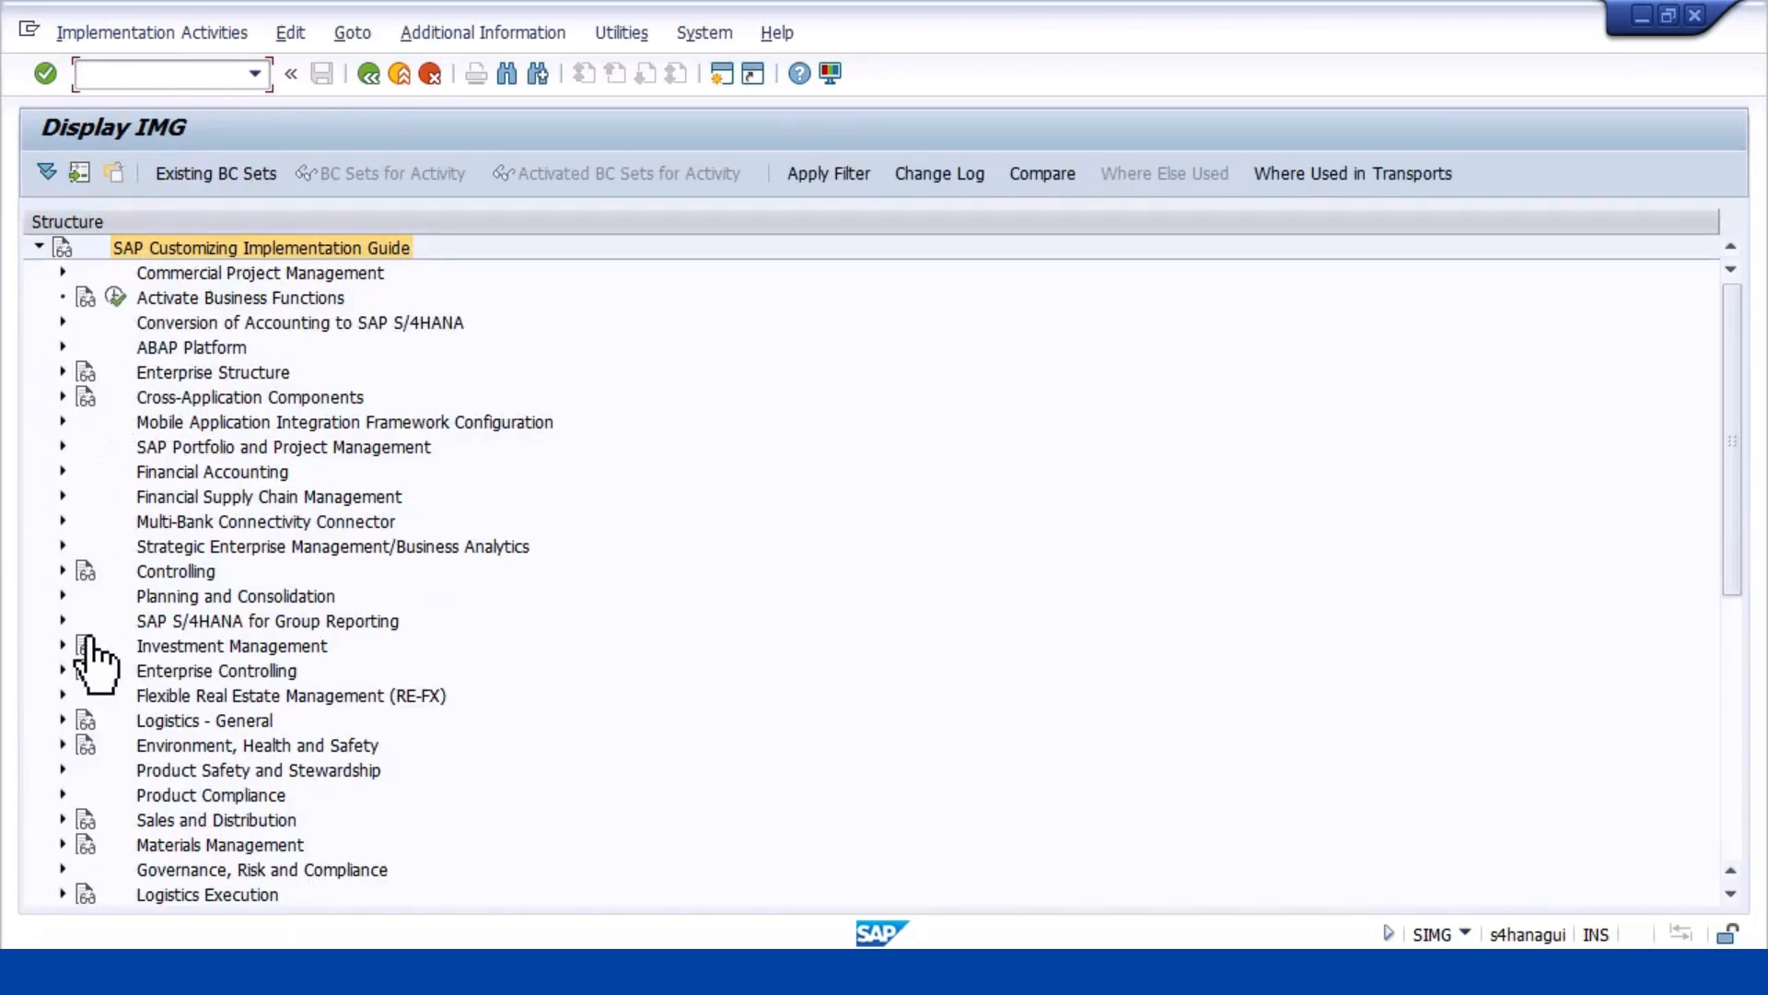
Expand Split Valuation under Materials Management, Valuation and Account Assignment, and check the setting in the Activate Split Valuation activity
click(62, 845)
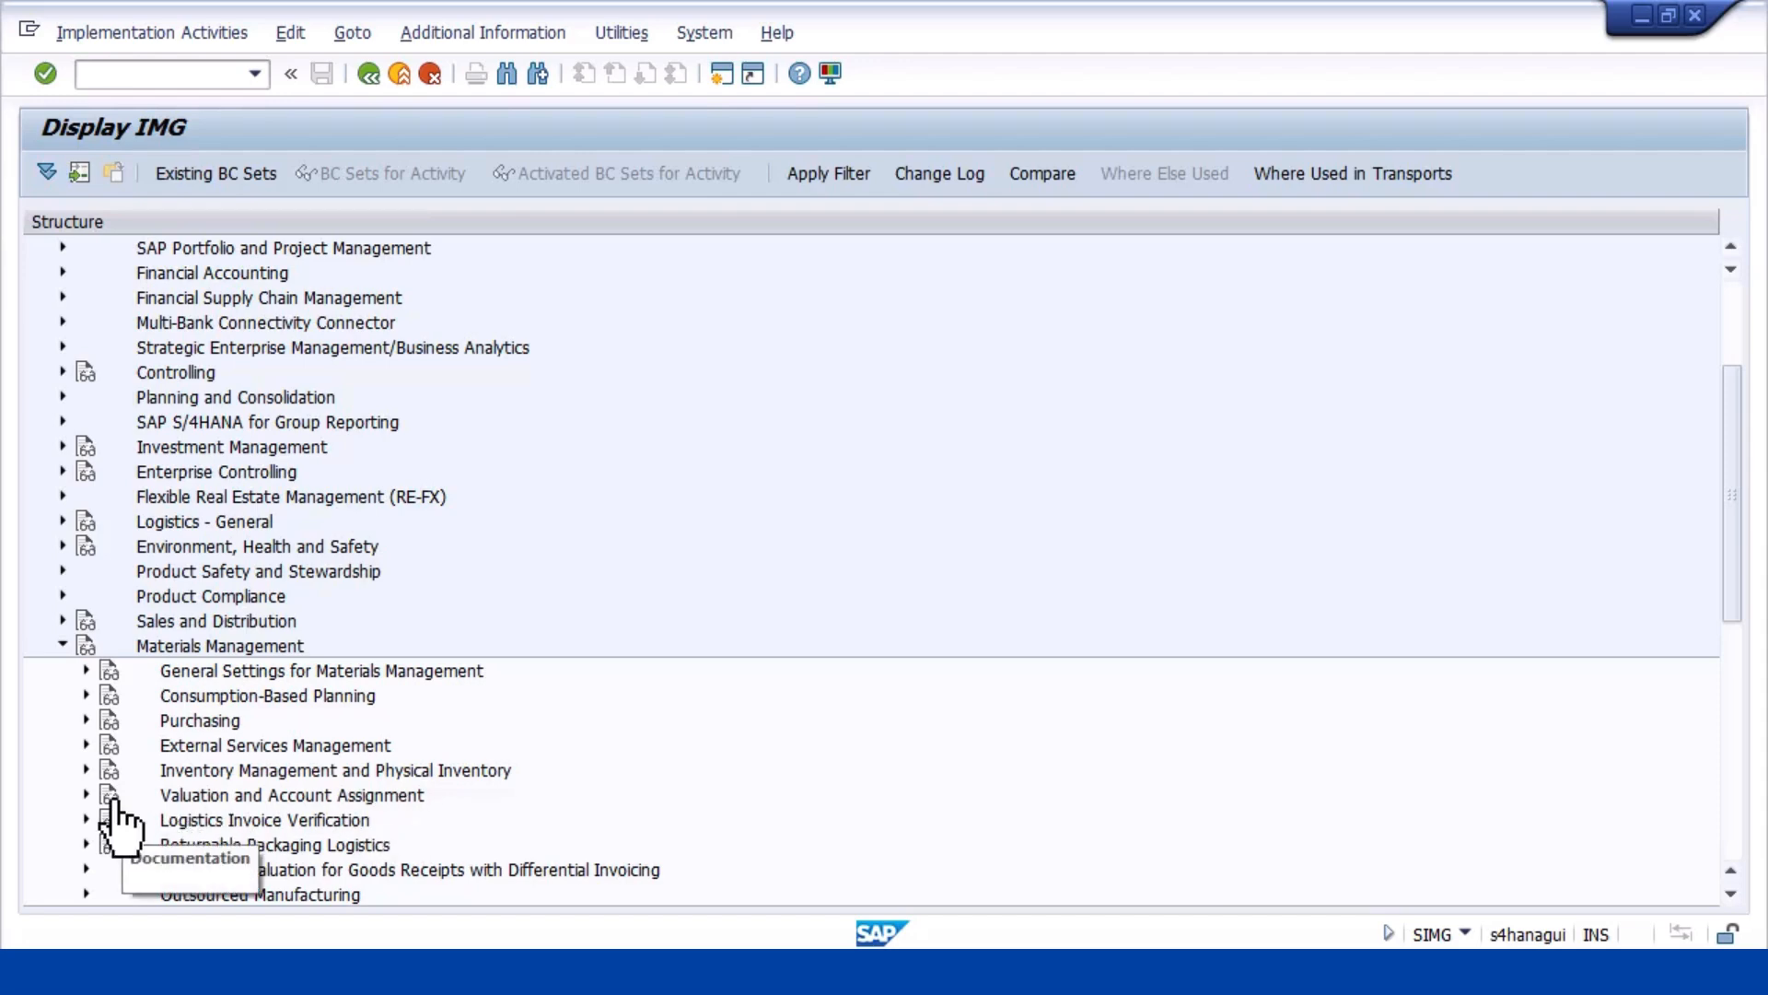
click(86, 794)
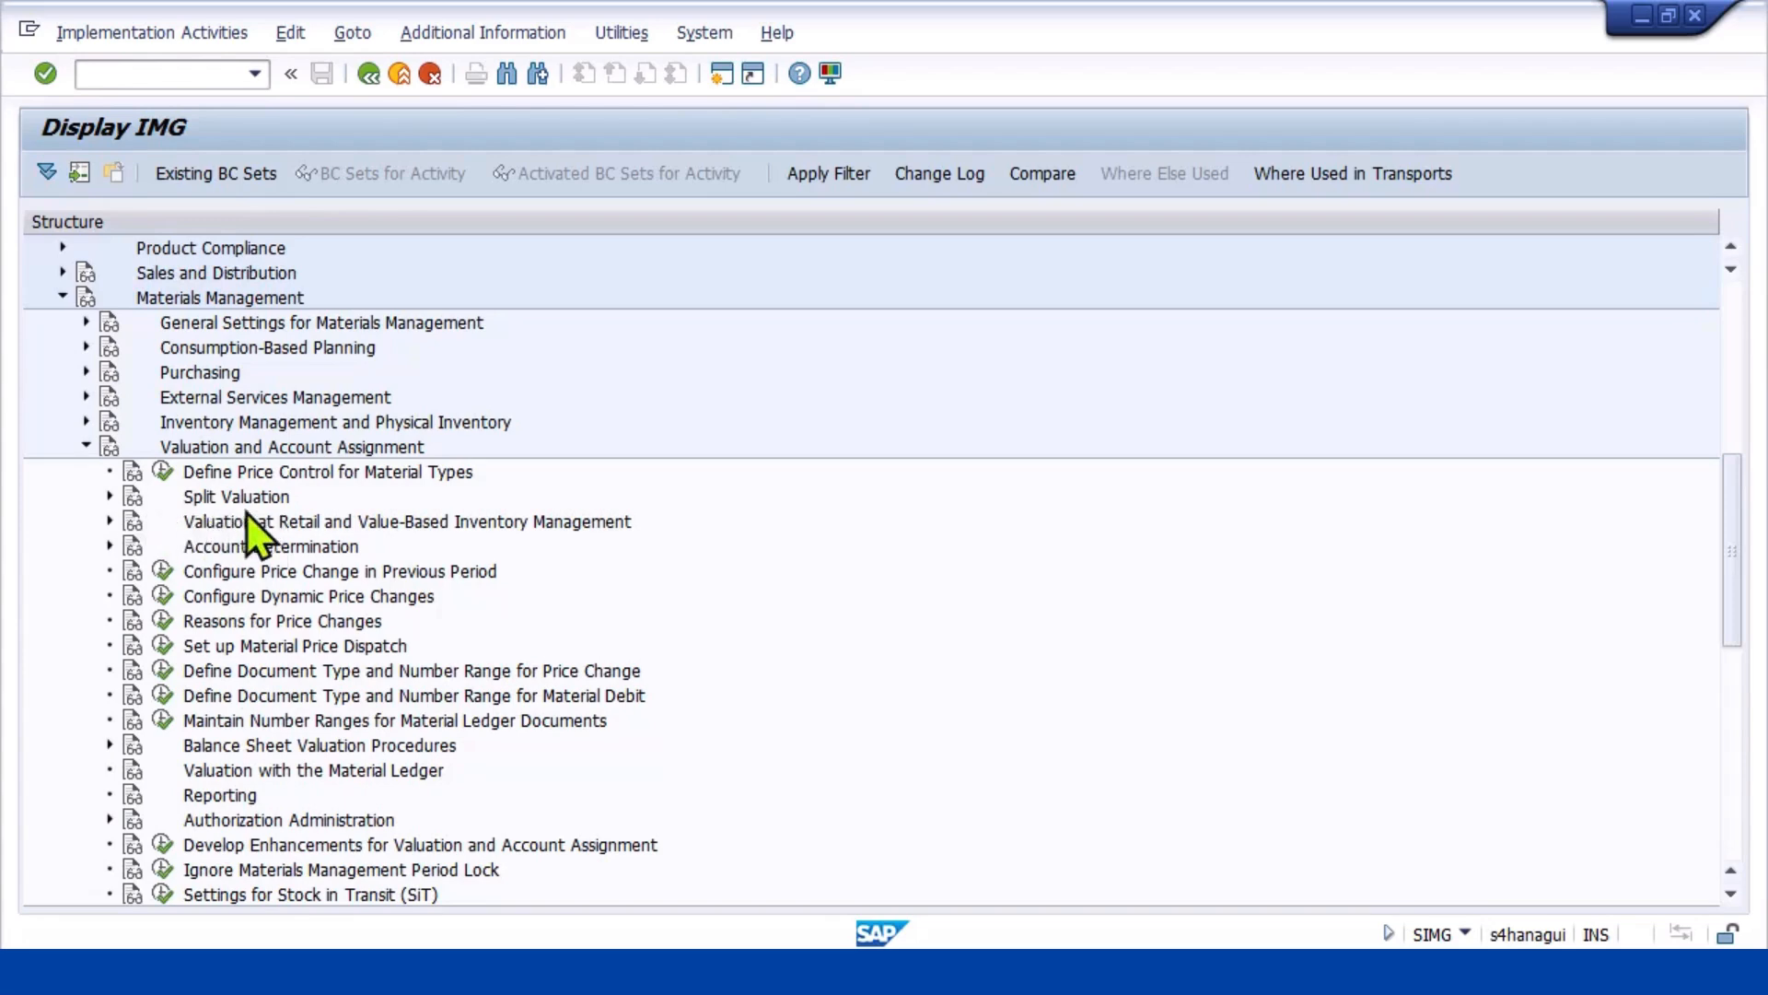
click(108, 498)
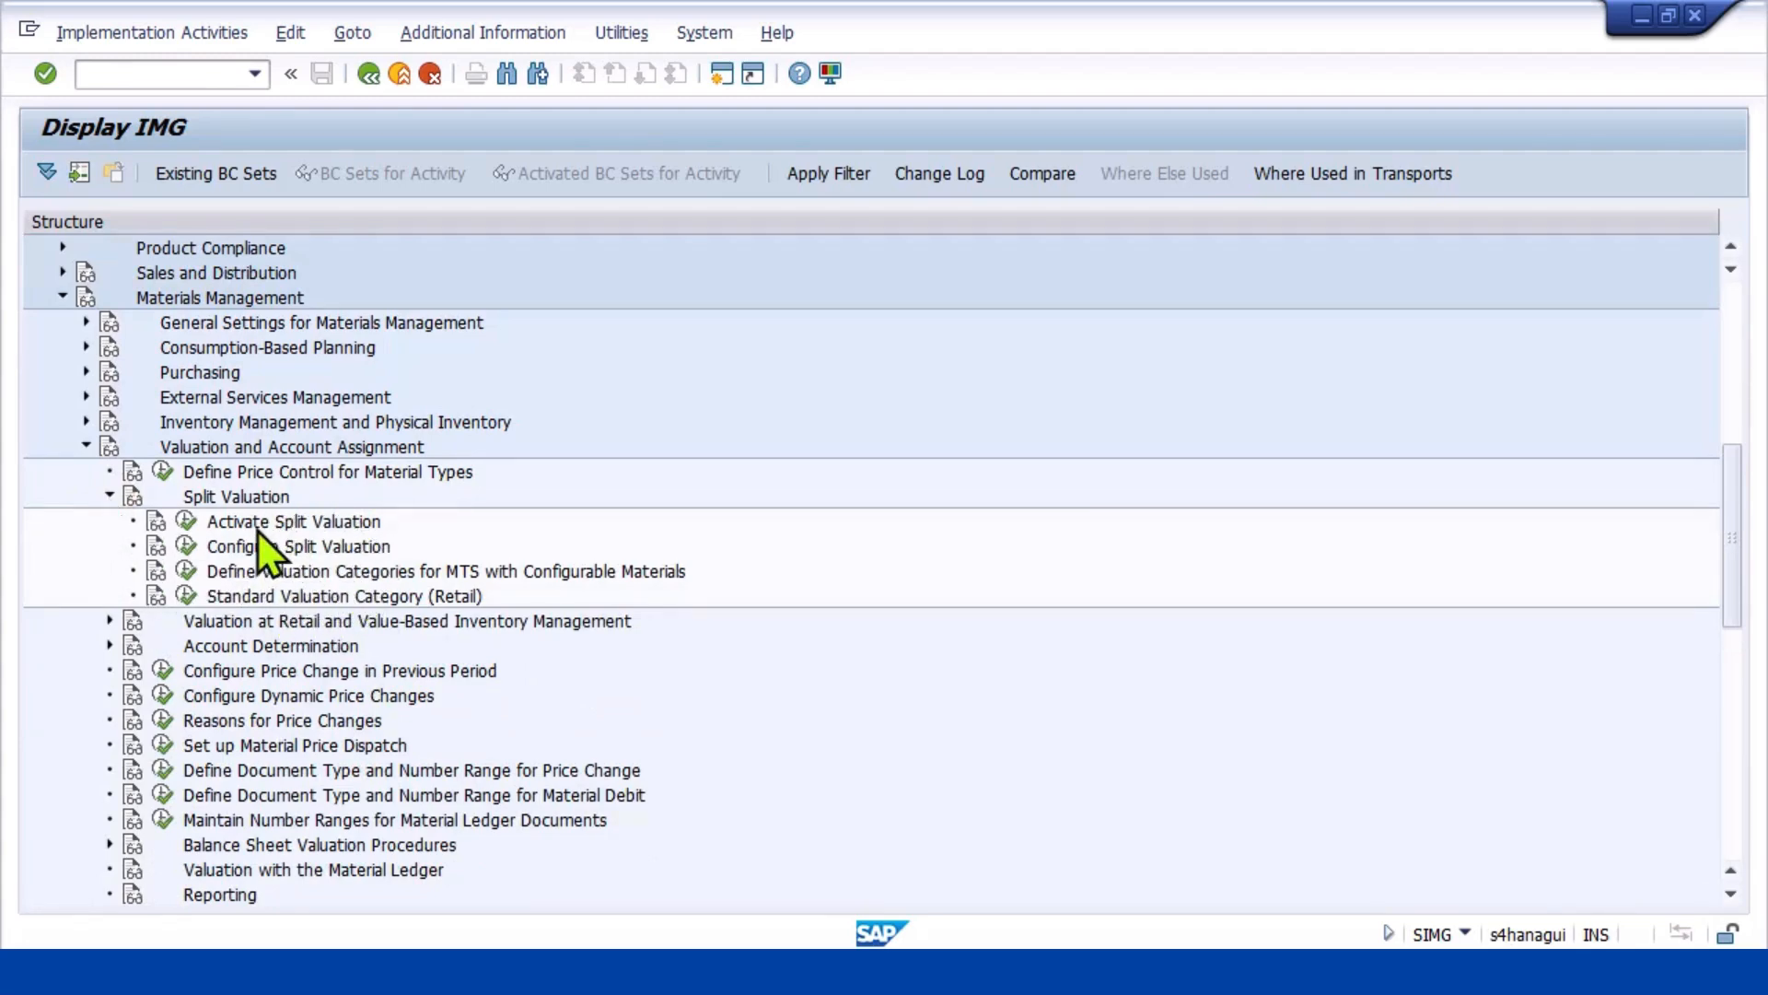
click(187, 521)
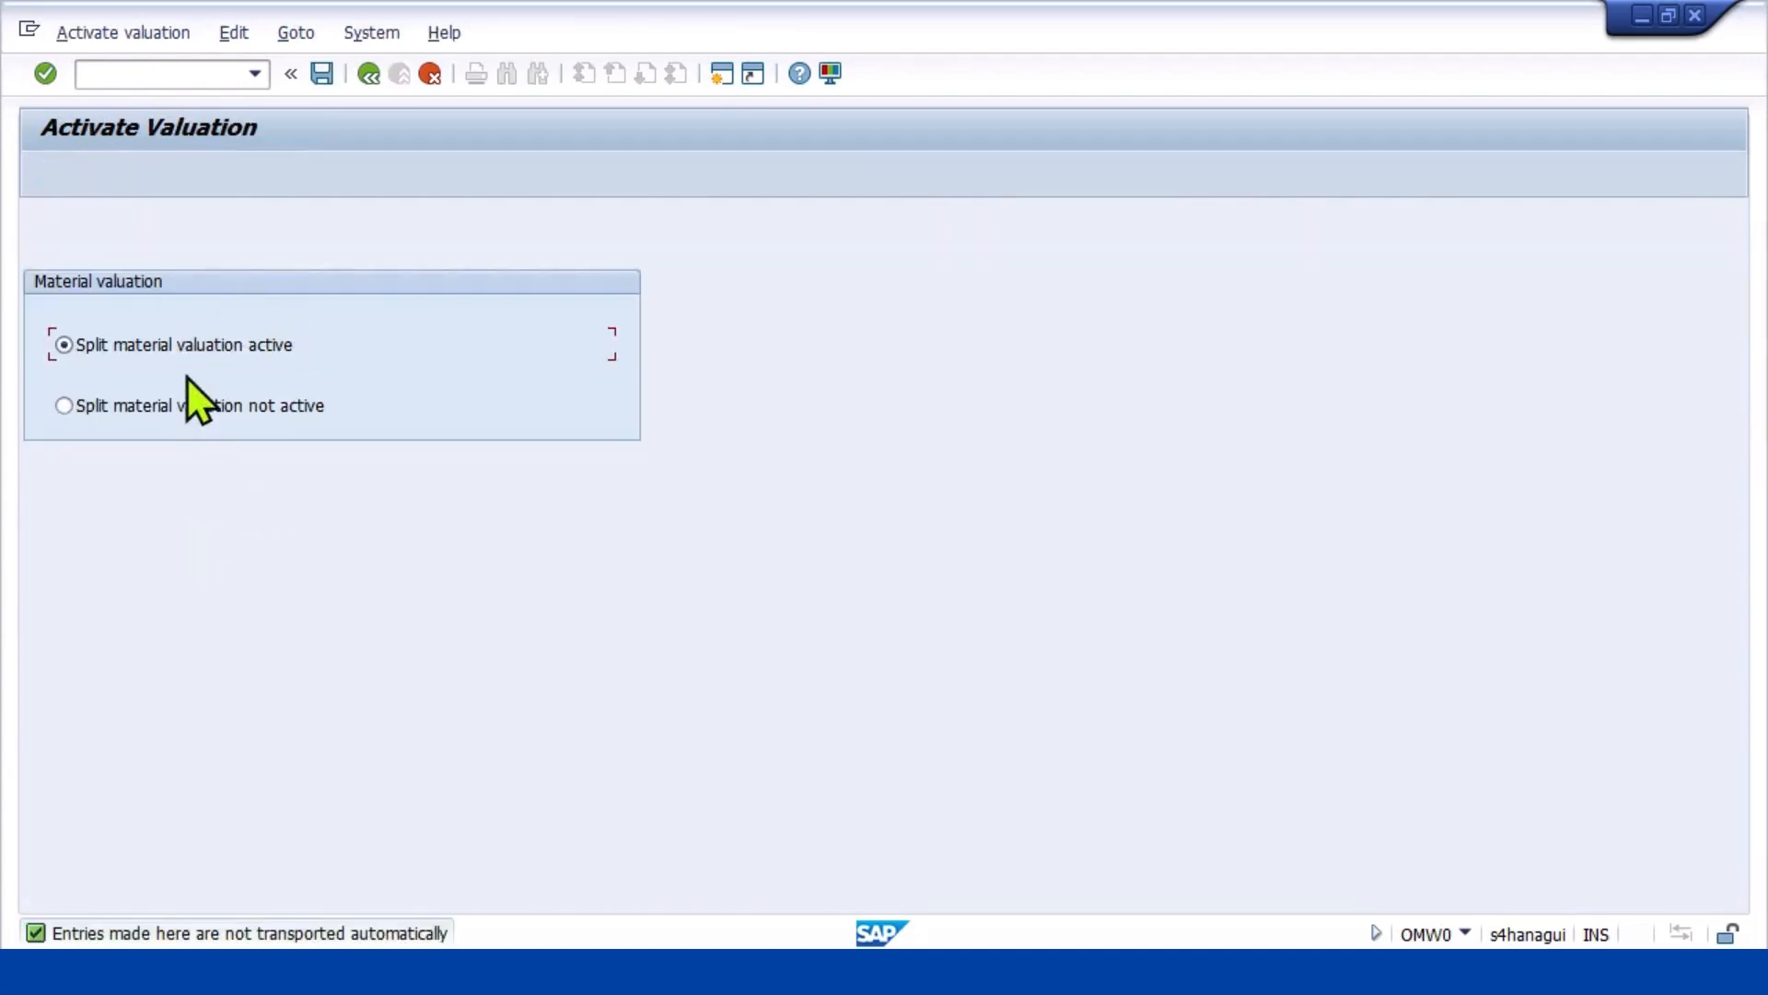
click(365, 84)
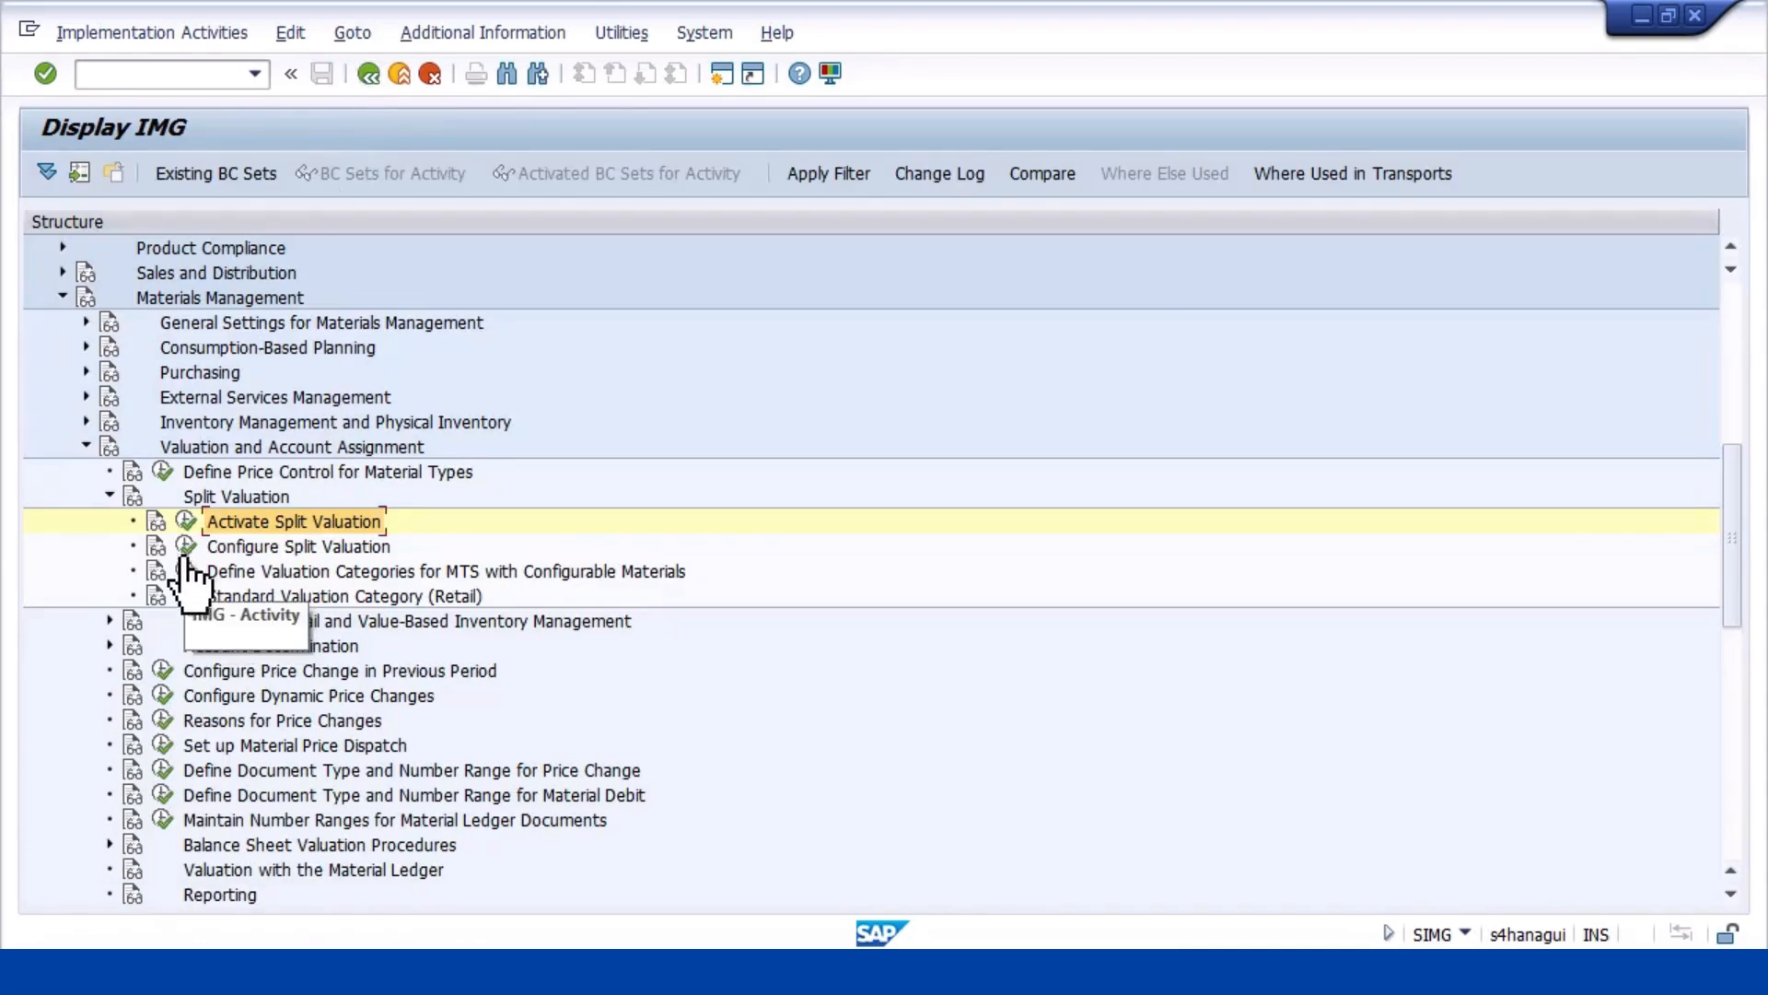
Open the Configure Split Valuation activity and step through all the valuation area entries to reach Split Valuation of Materials
click(186, 547)
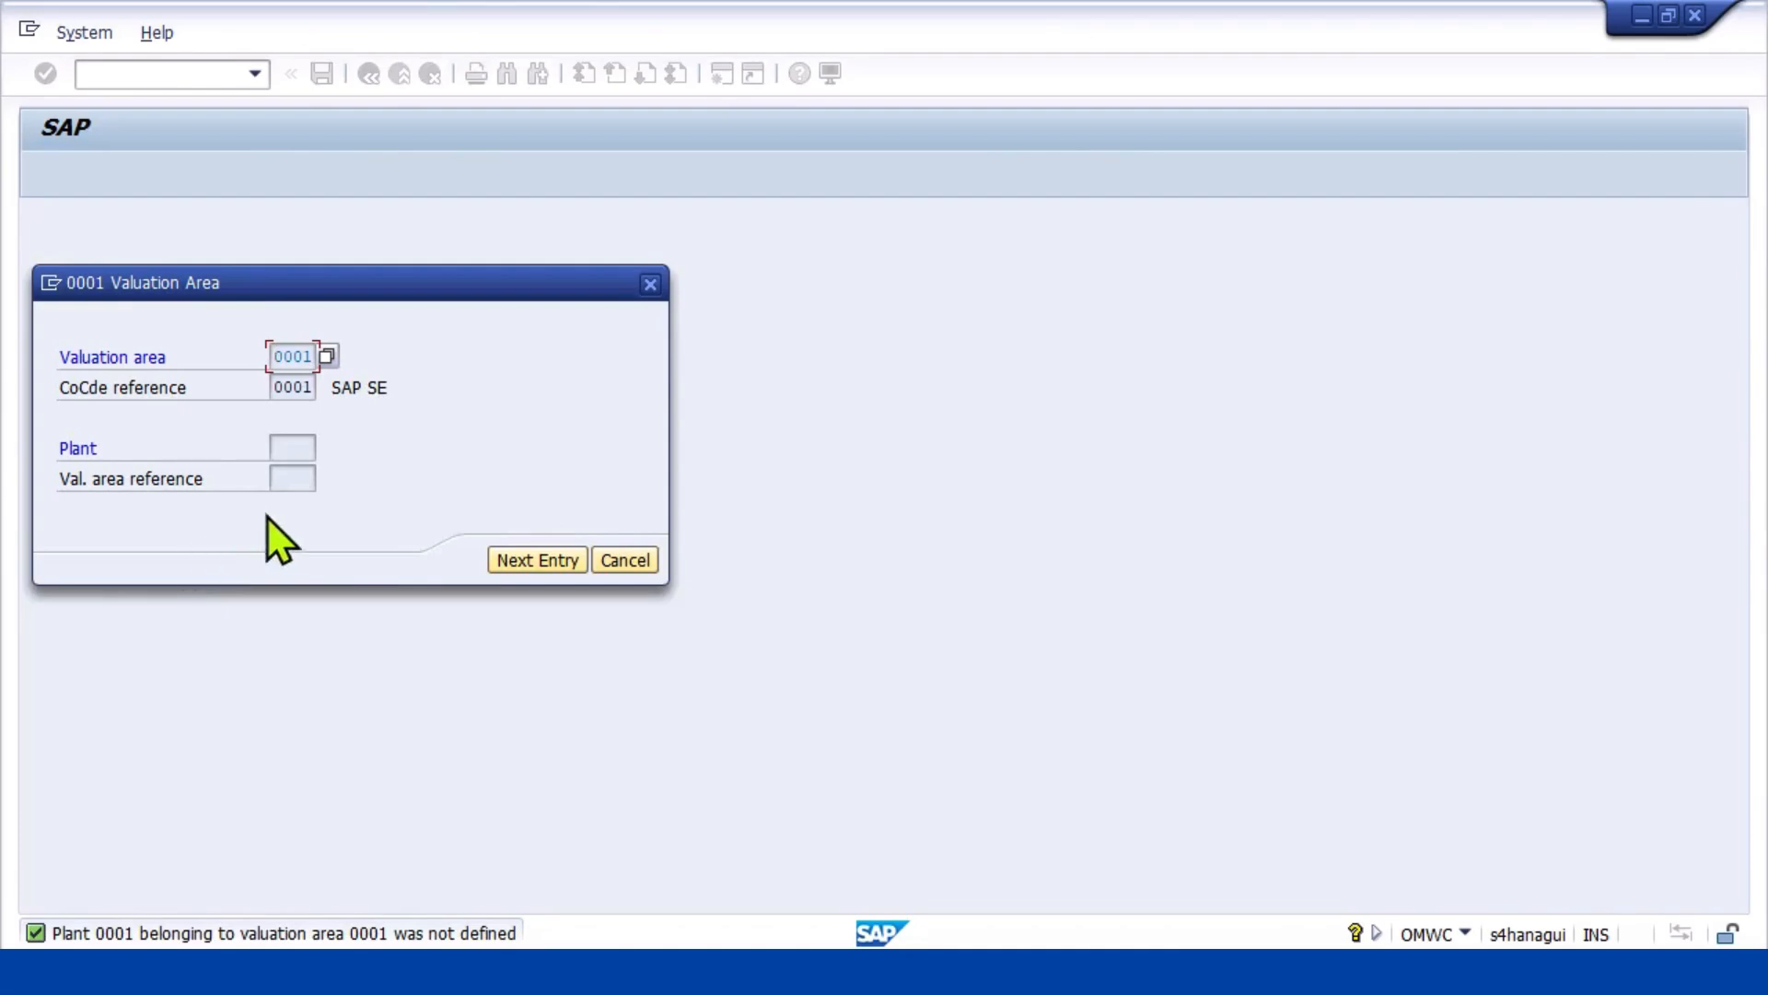
click(538, 559)
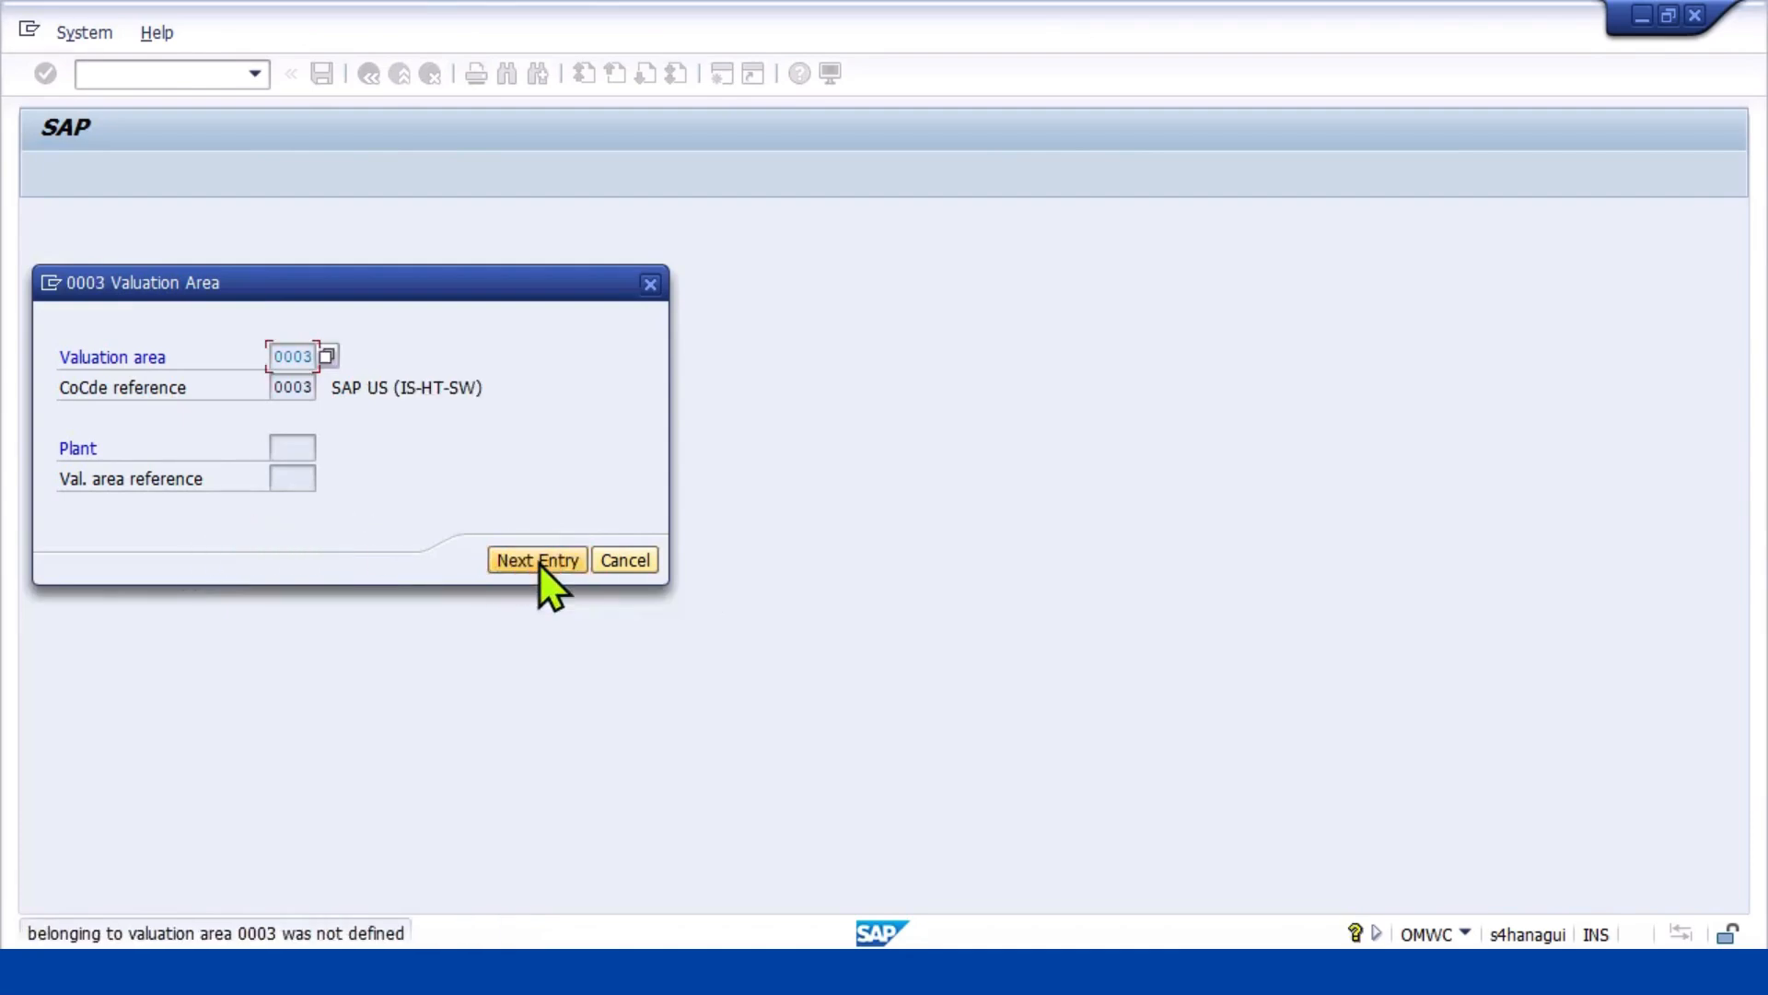
click(538, 560)
click(538, 560)
click(539, 560)
click(539, 559)
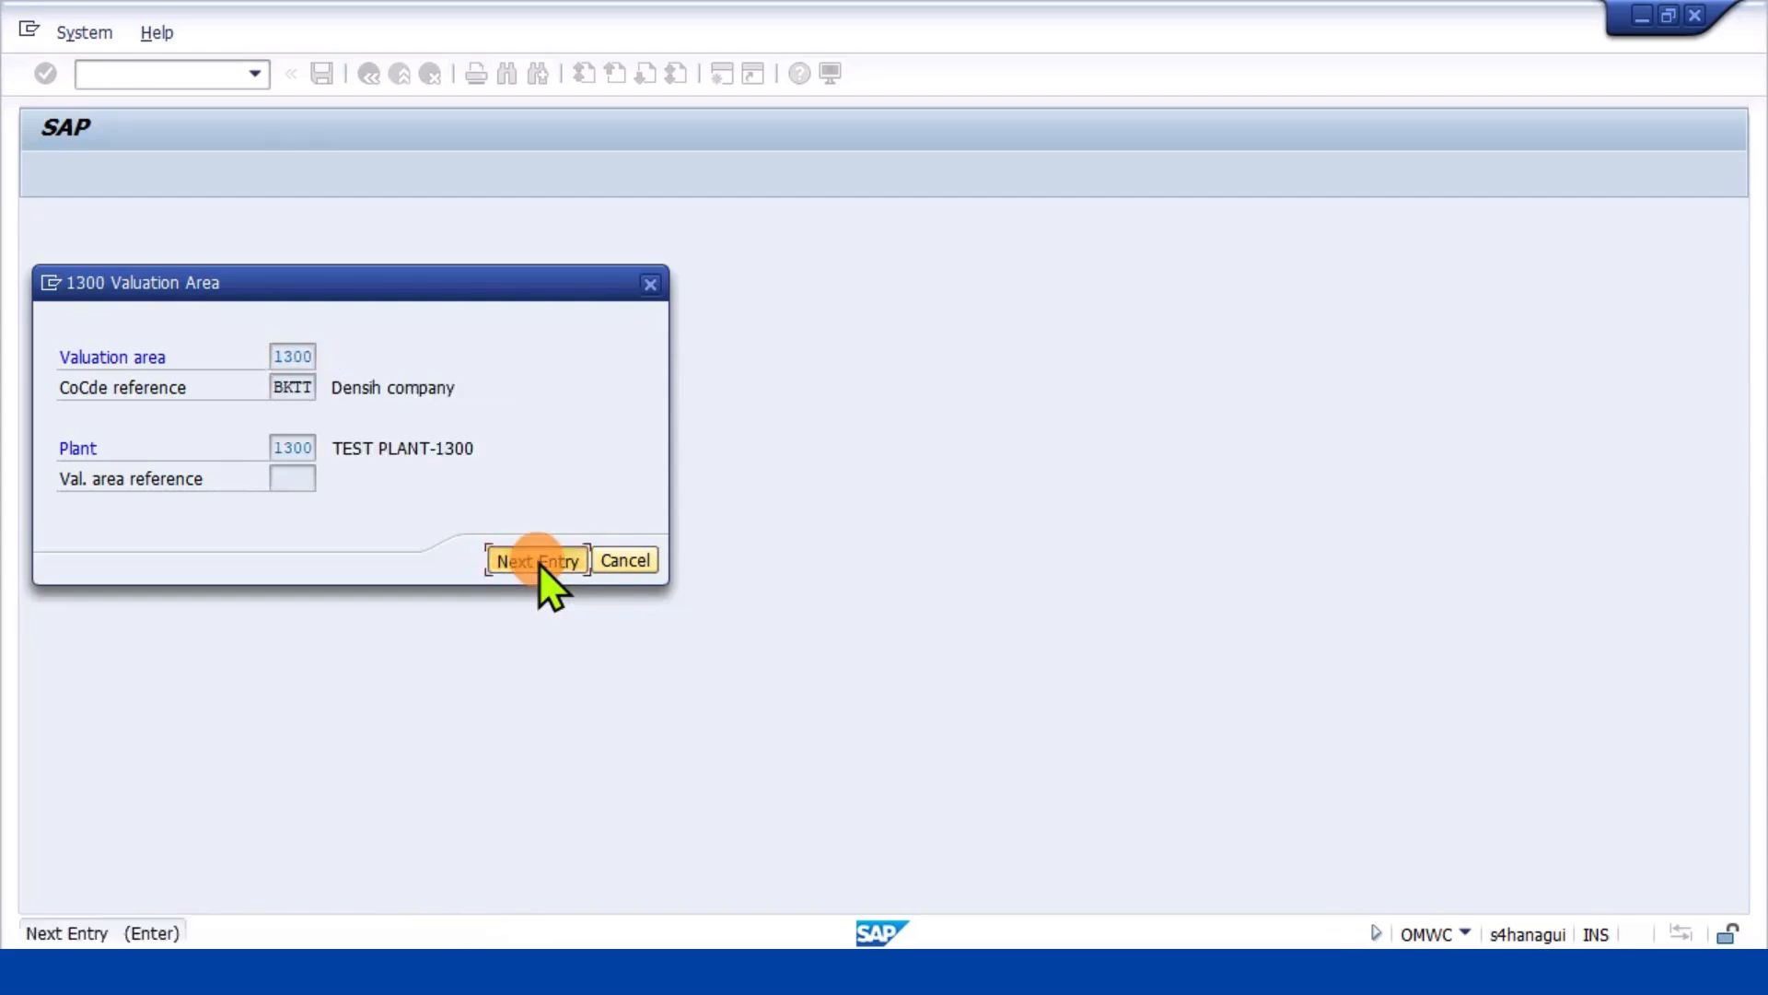
click(539, 560)
click(538, 560)
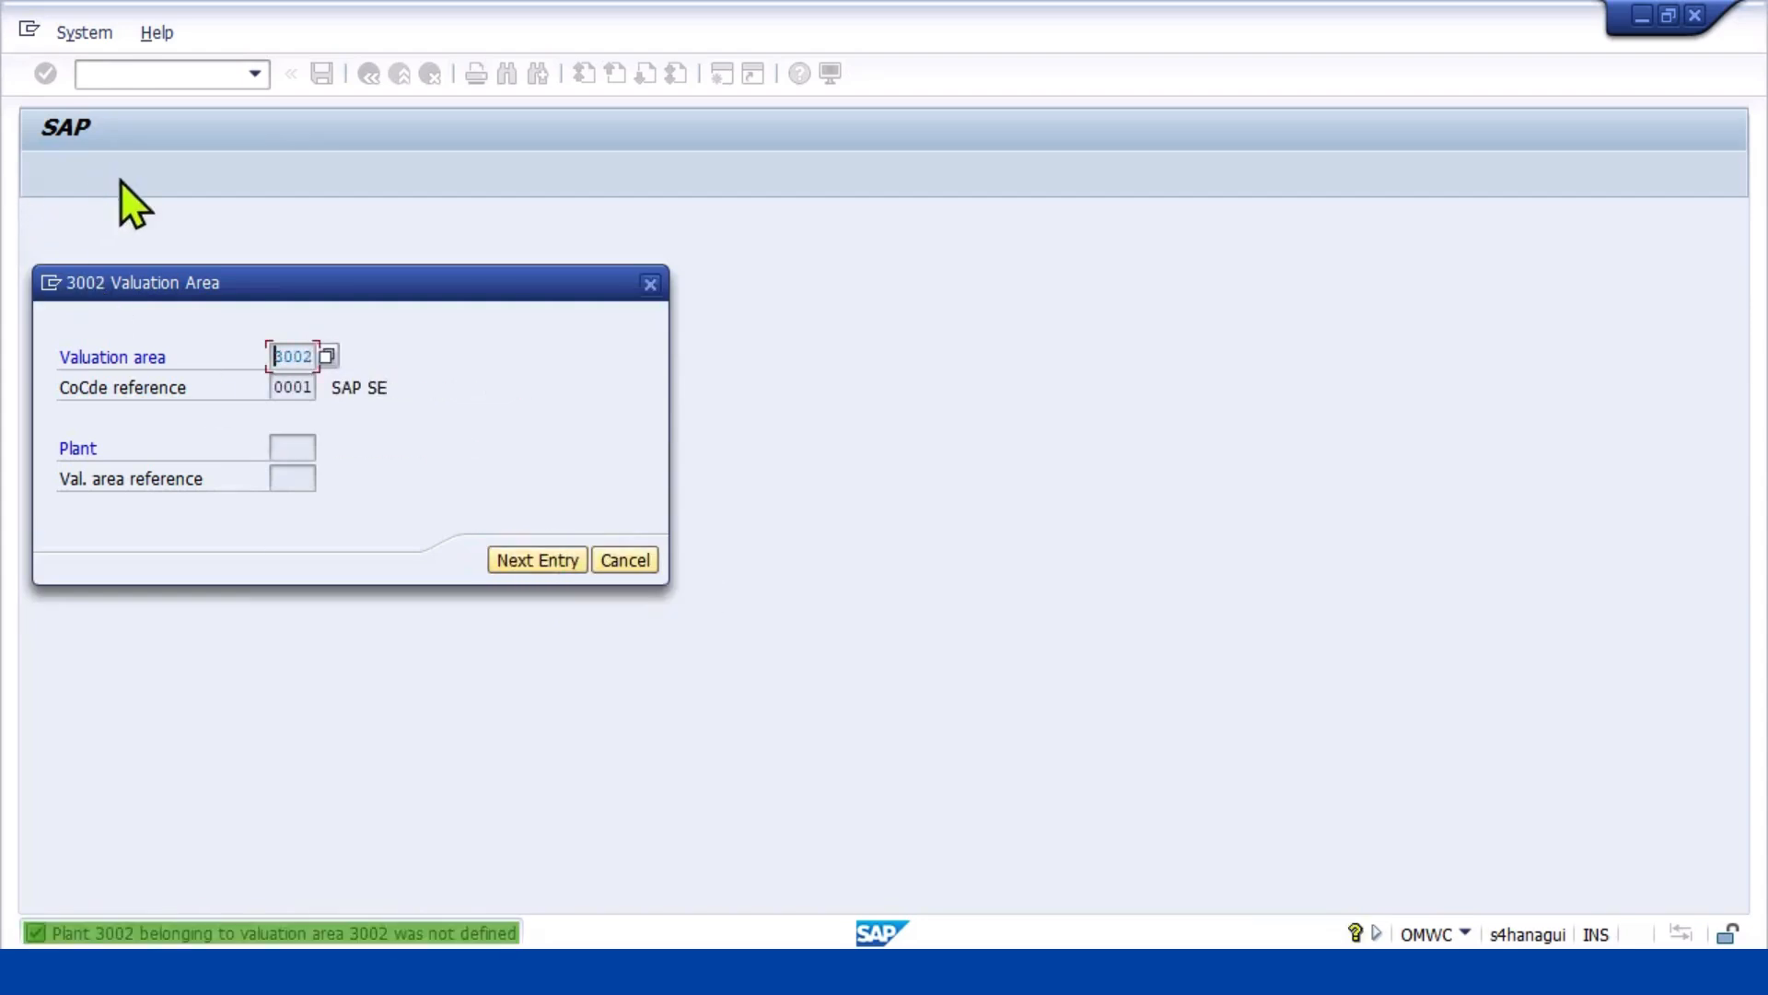
click(538, 559)
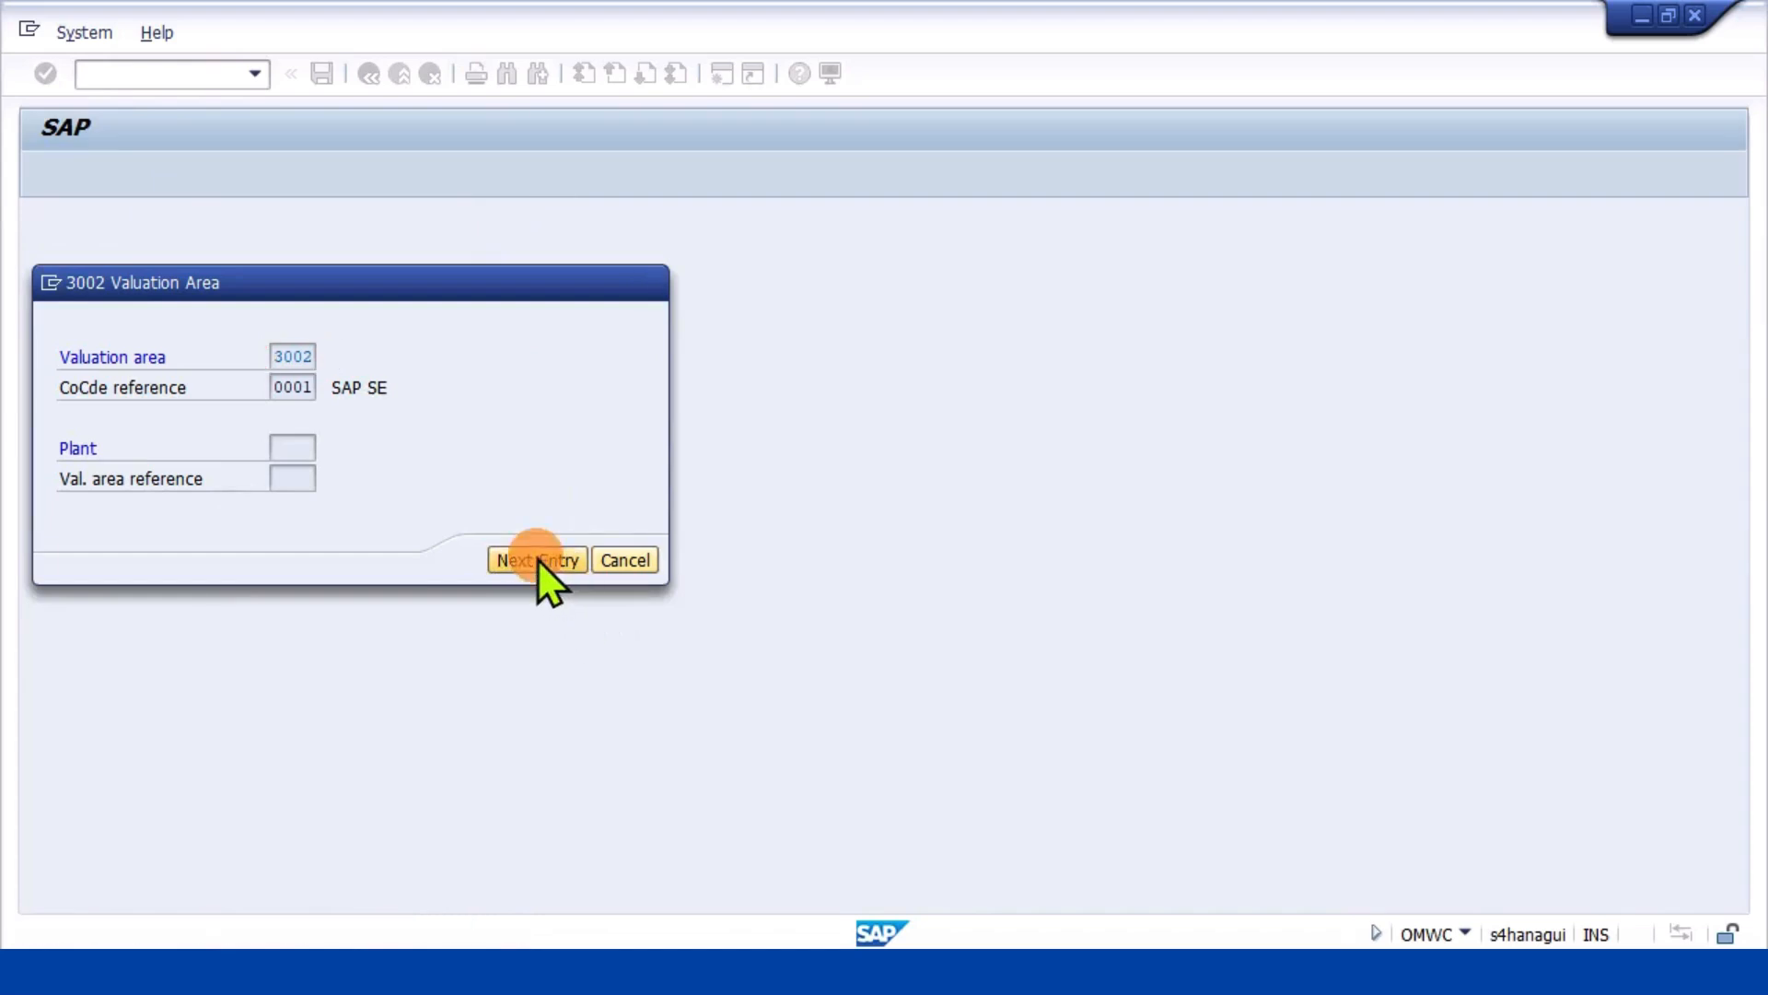
click(536, 559)
click(536, 559)
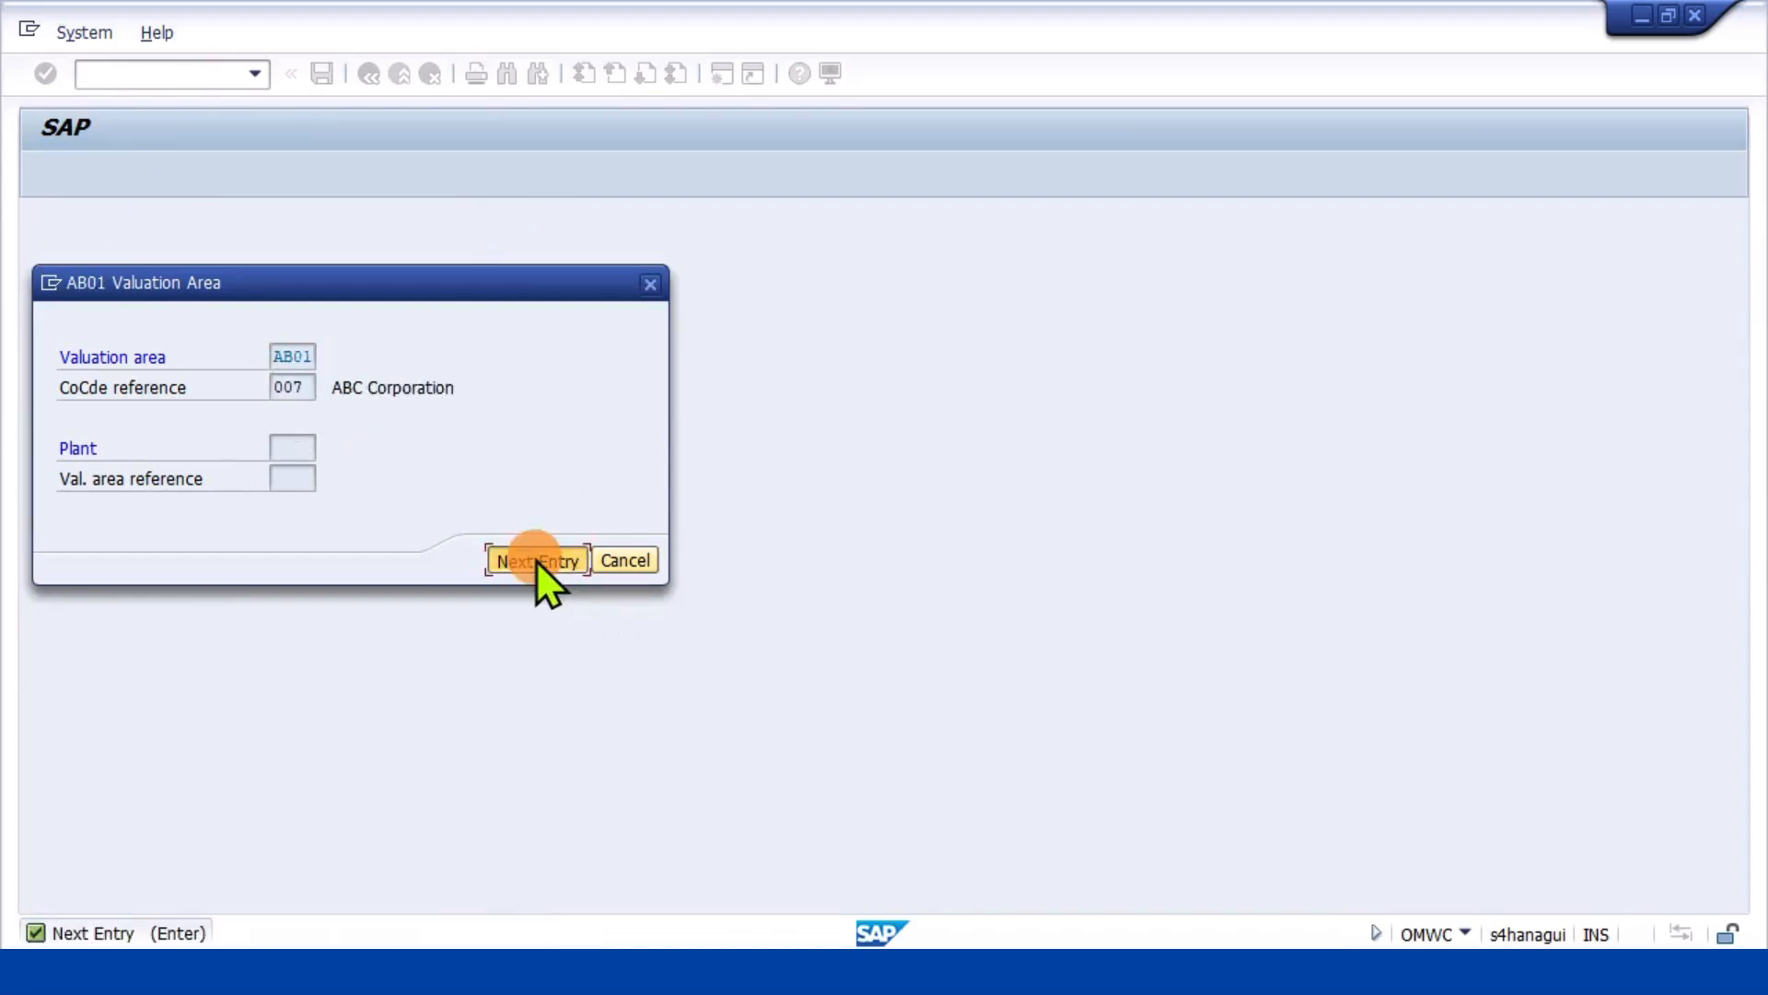
click(536, 560)
click(536, 560)
click(536, 560)
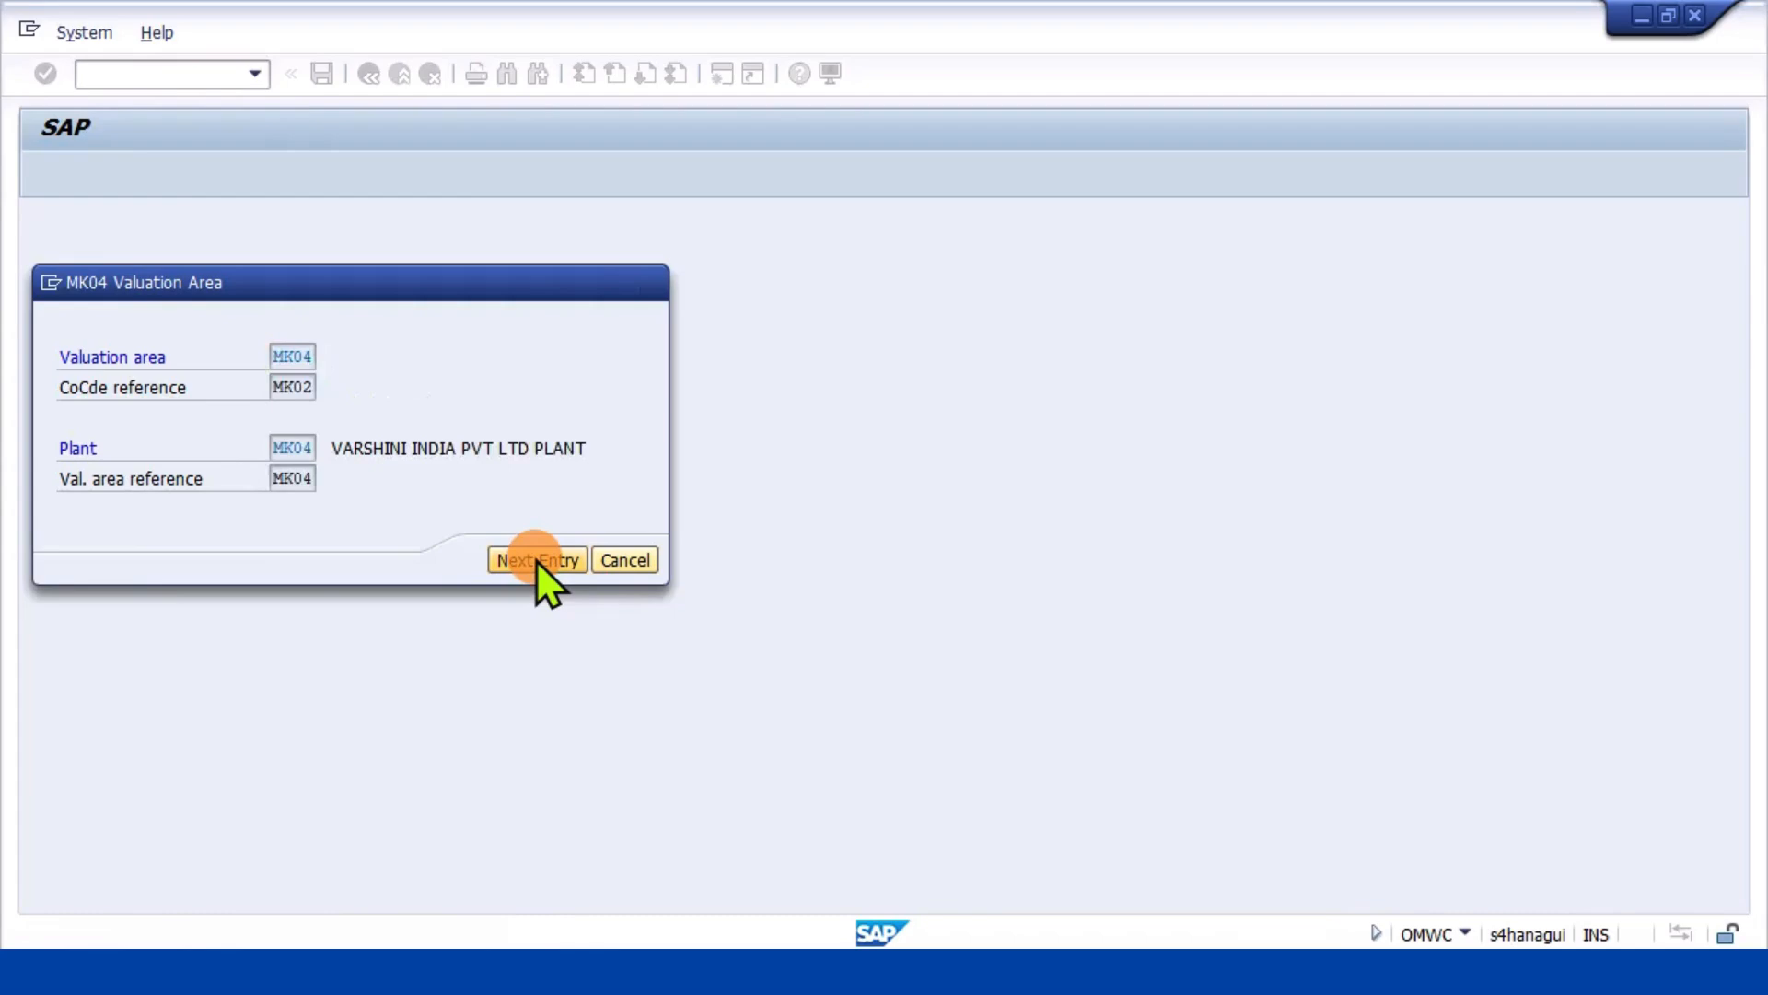
click(536, 560)
click(536, 560)
click(536, 559)
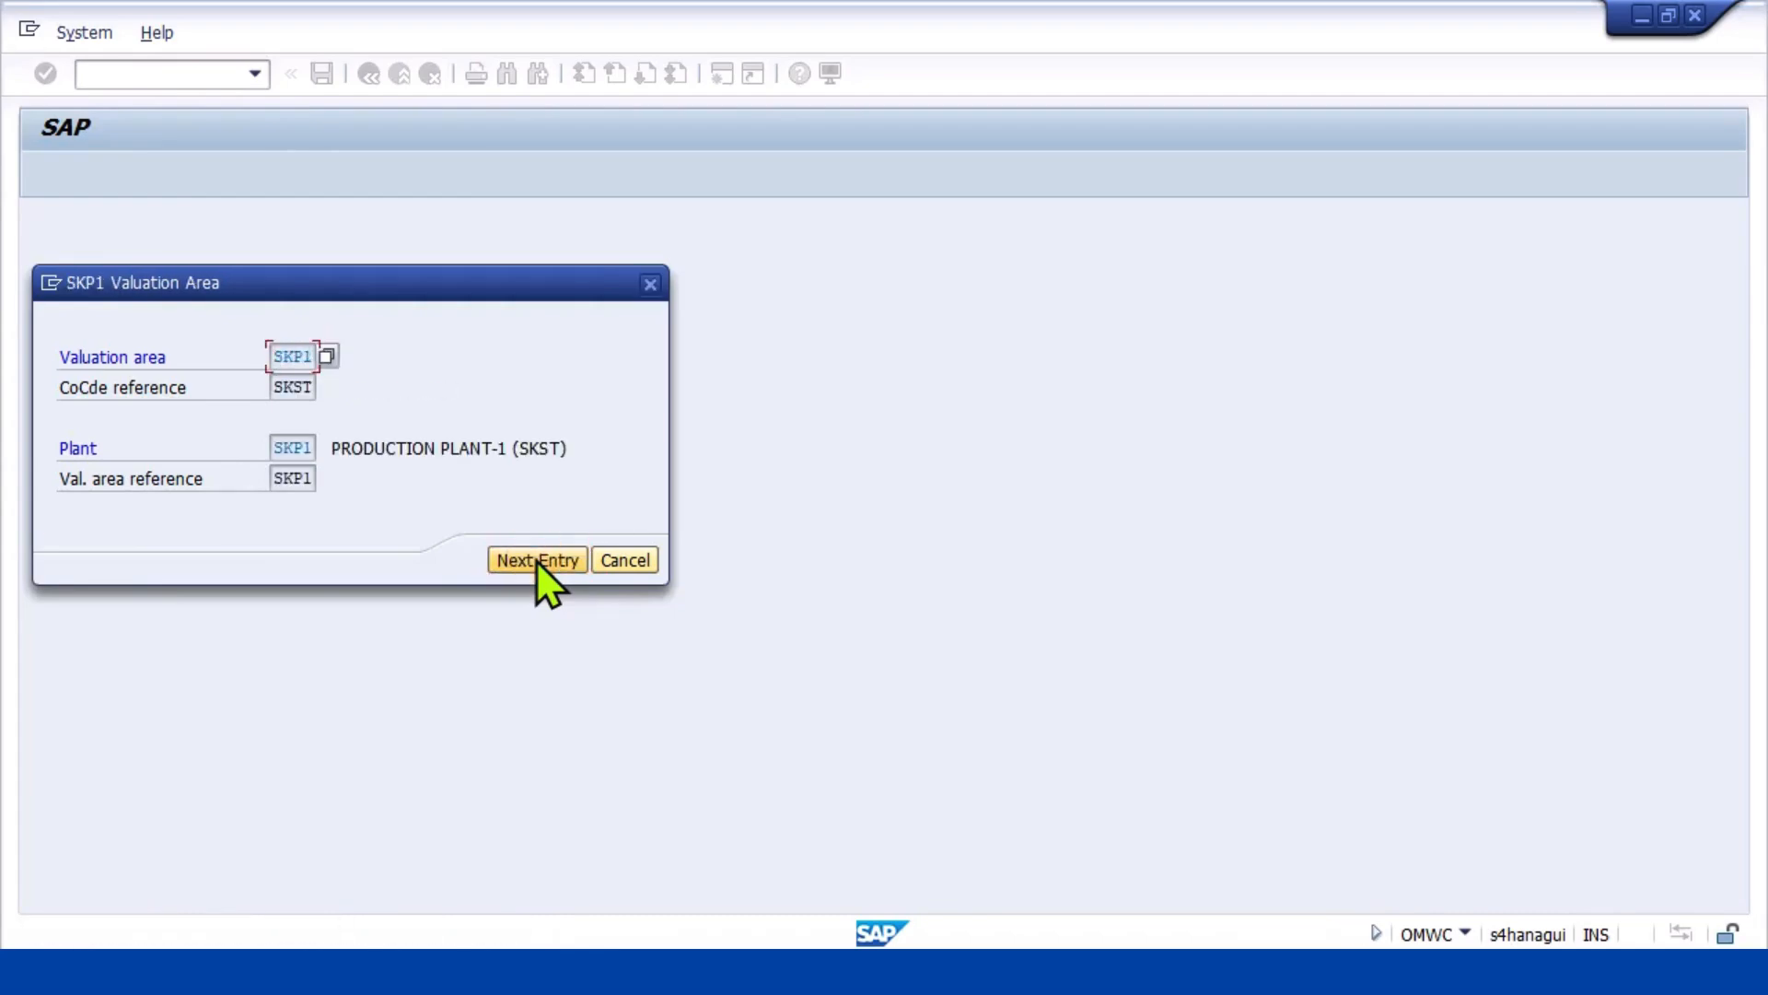
click(536, 560)
click(535, 560)
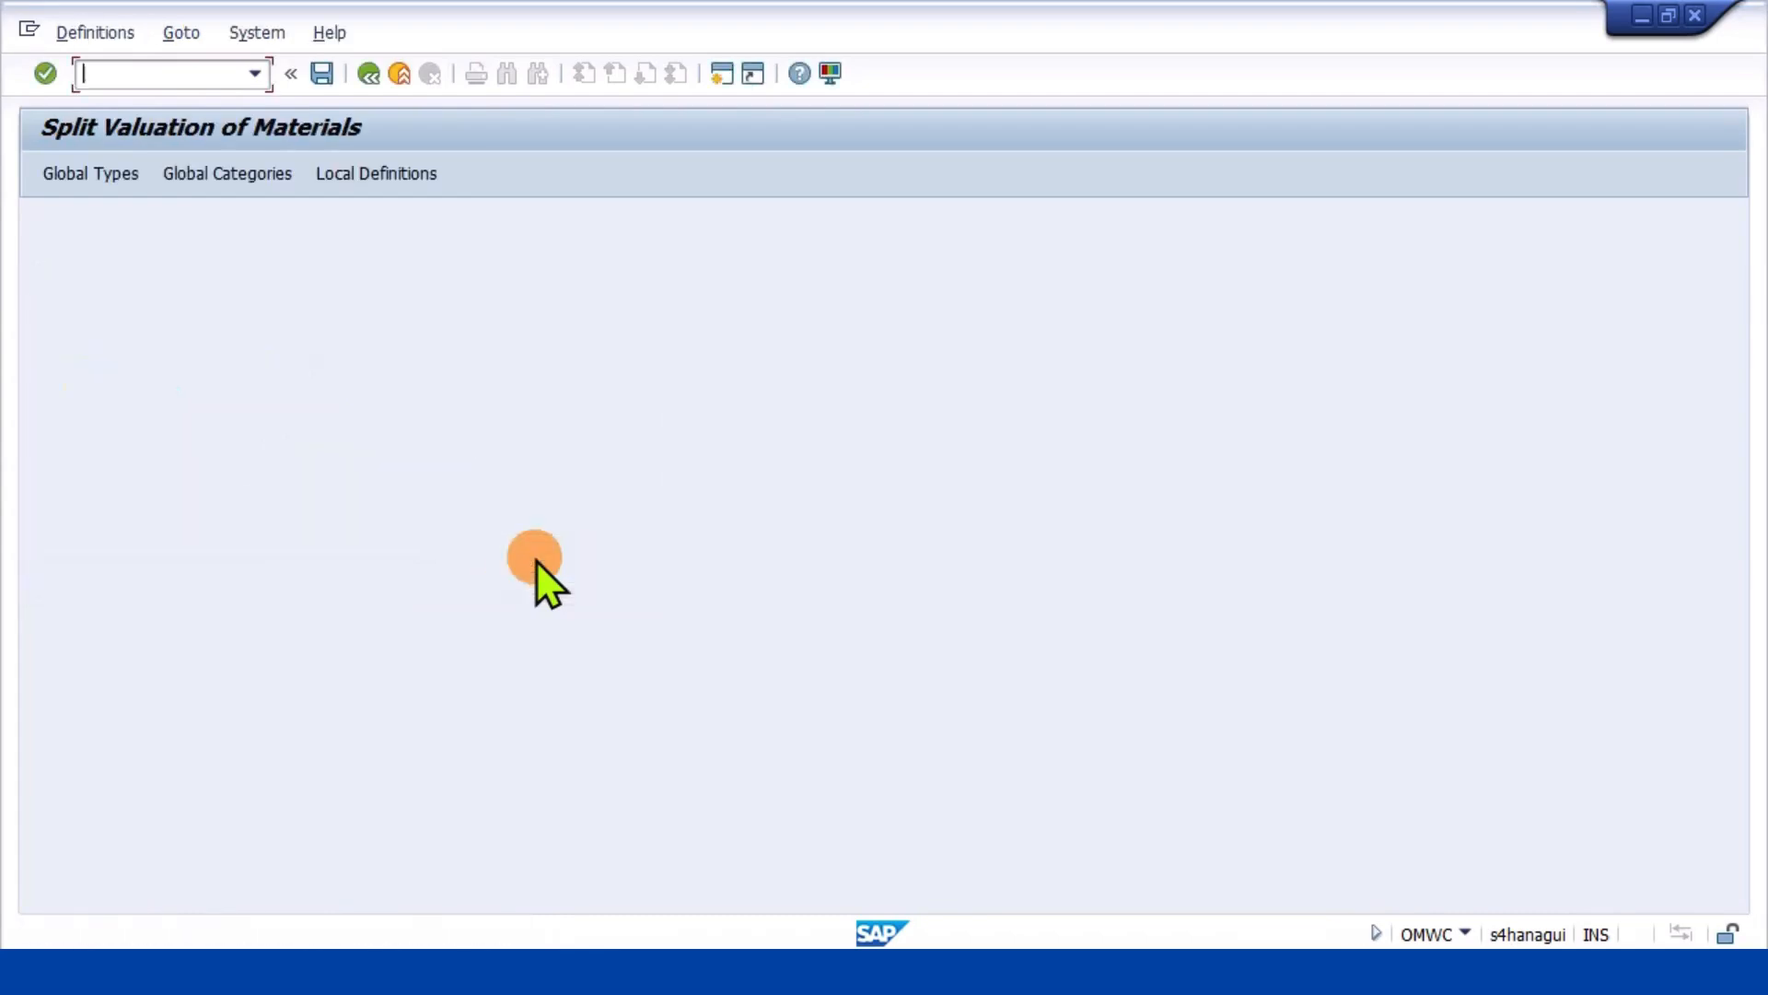
Start a new entry in the global valuation types and name the valuation type MT_FOR_REP
click(82, 182)
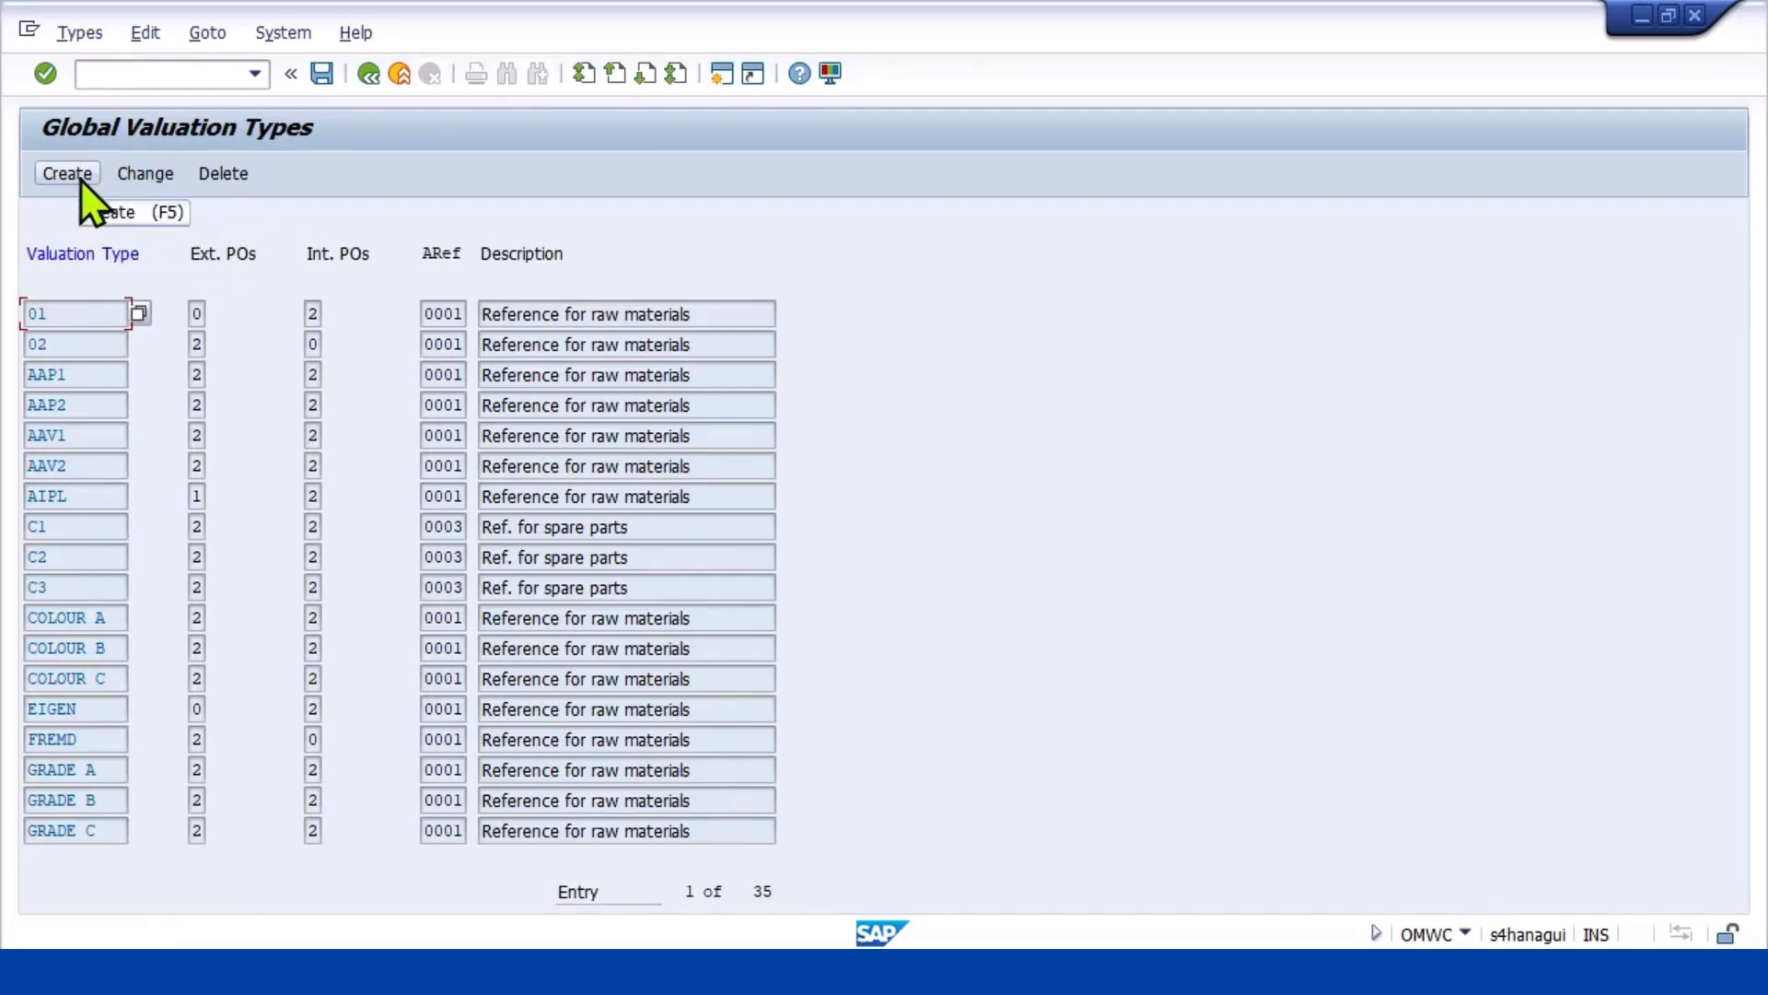
click(80, 178)
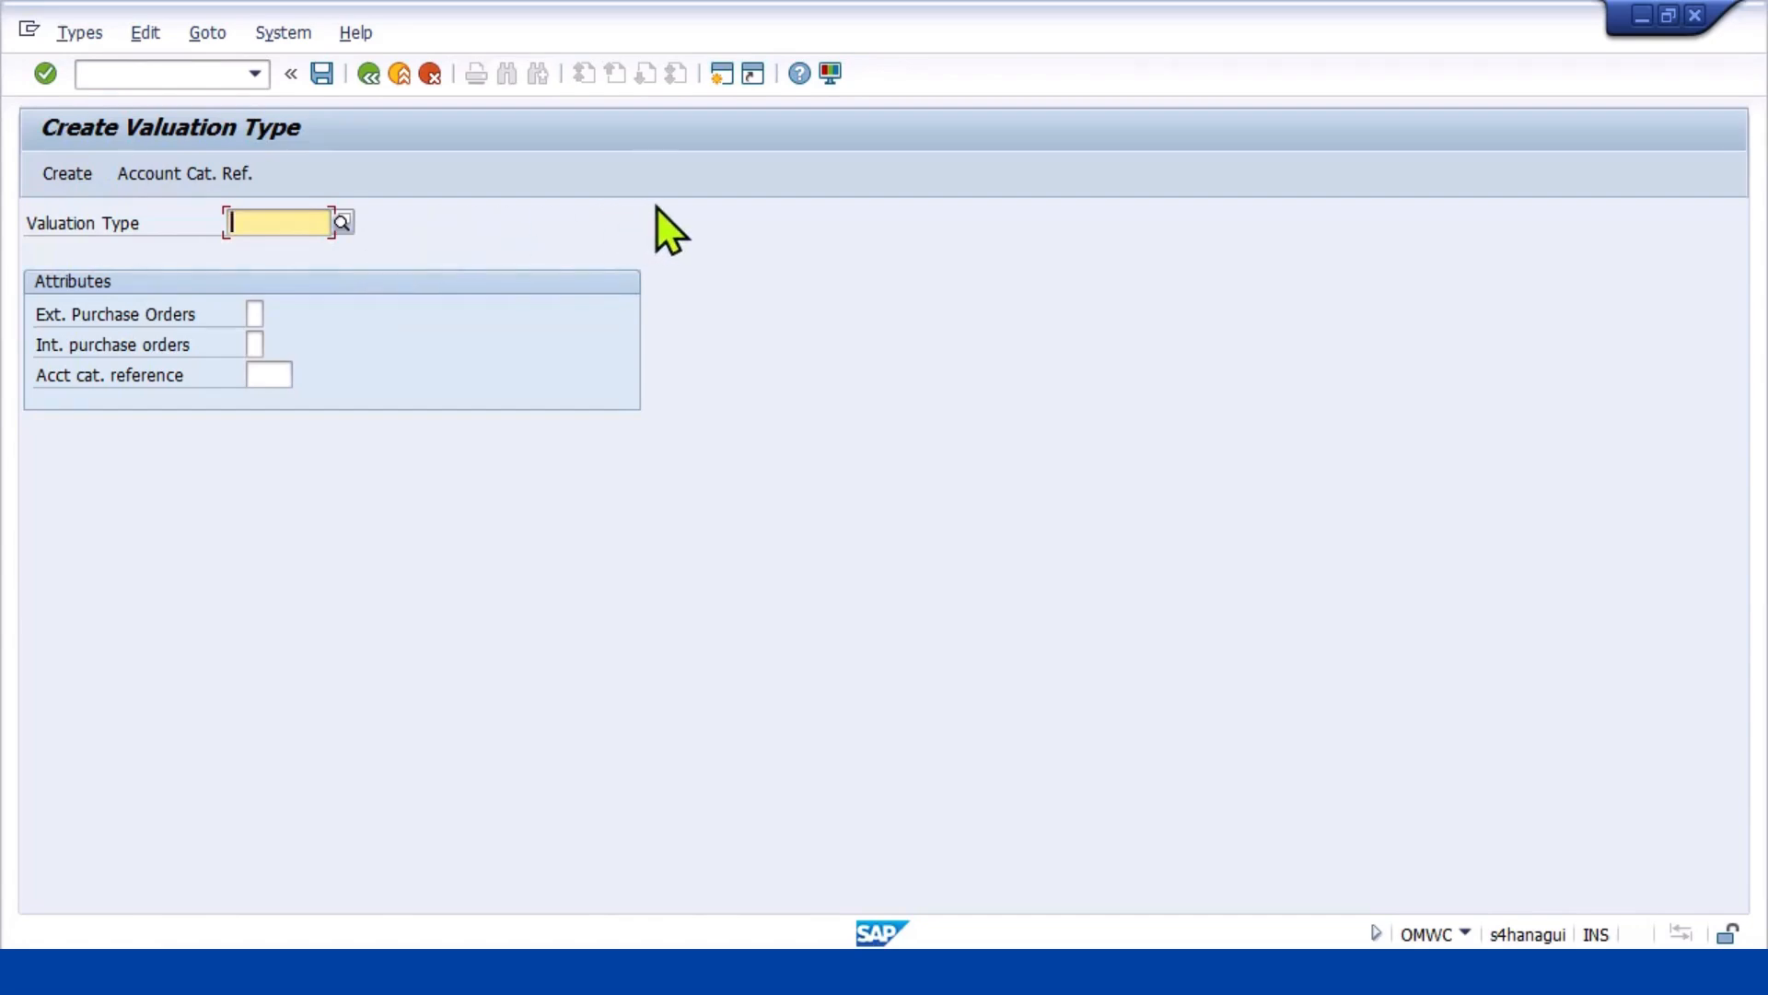
text(M)
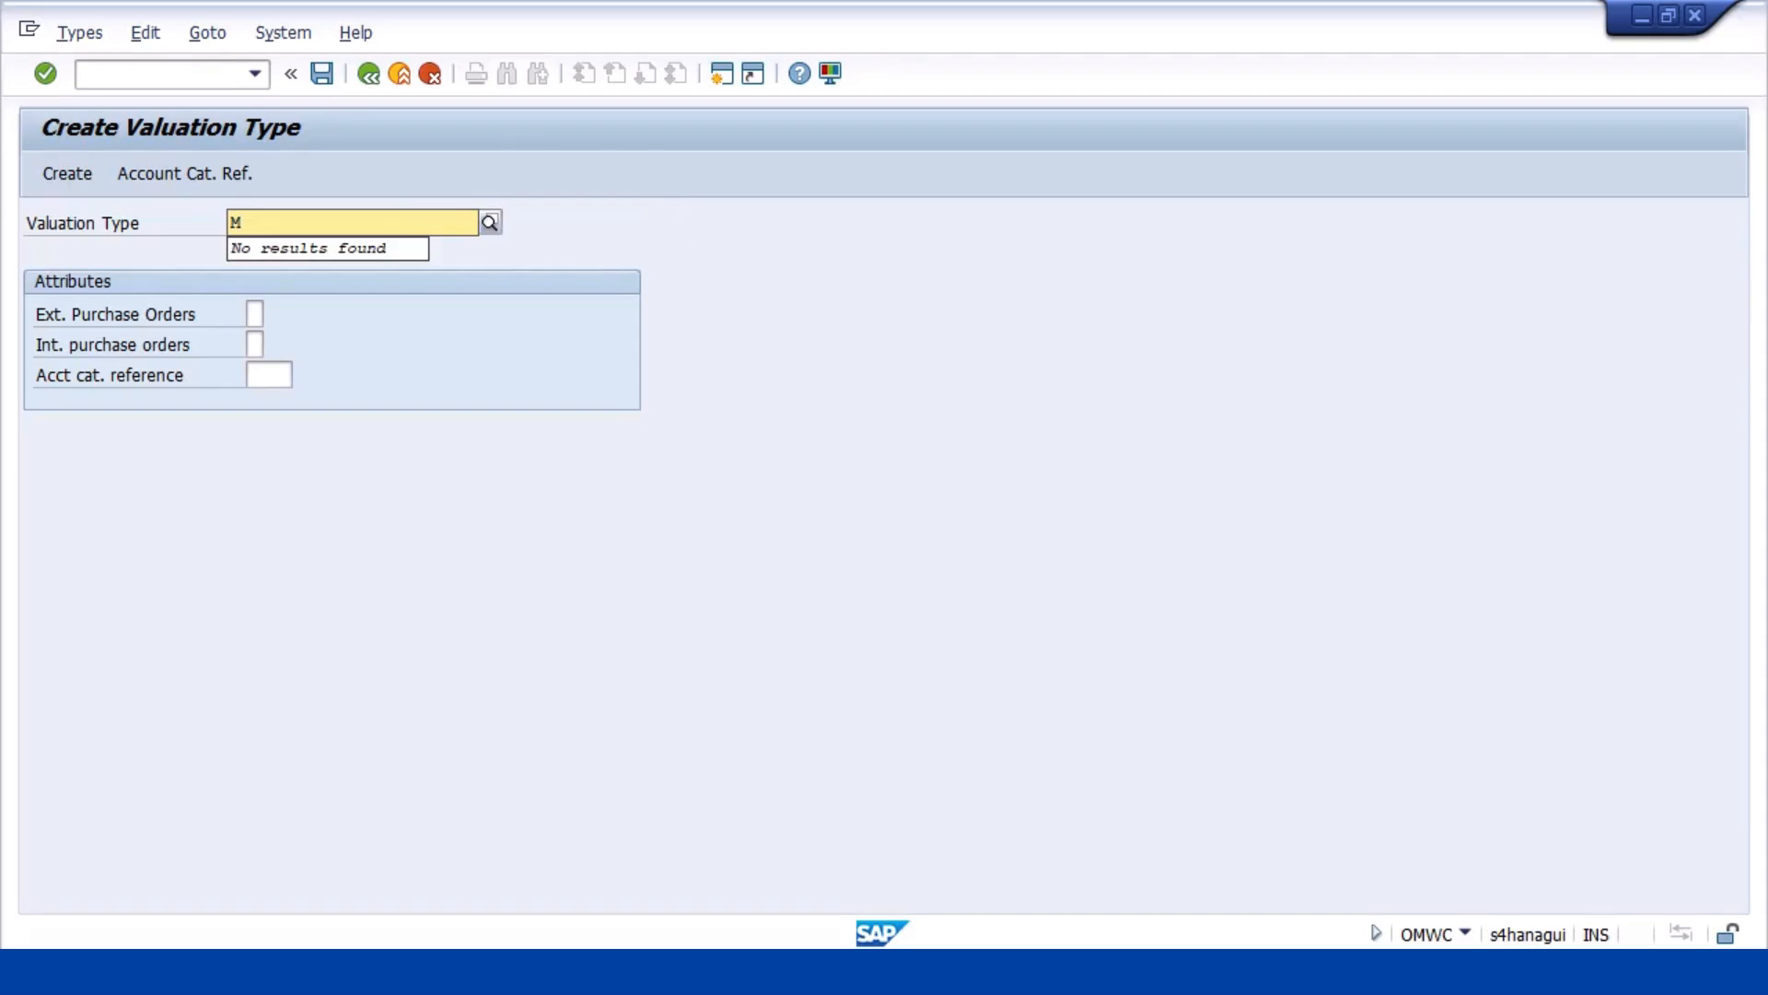
text(T_FO)
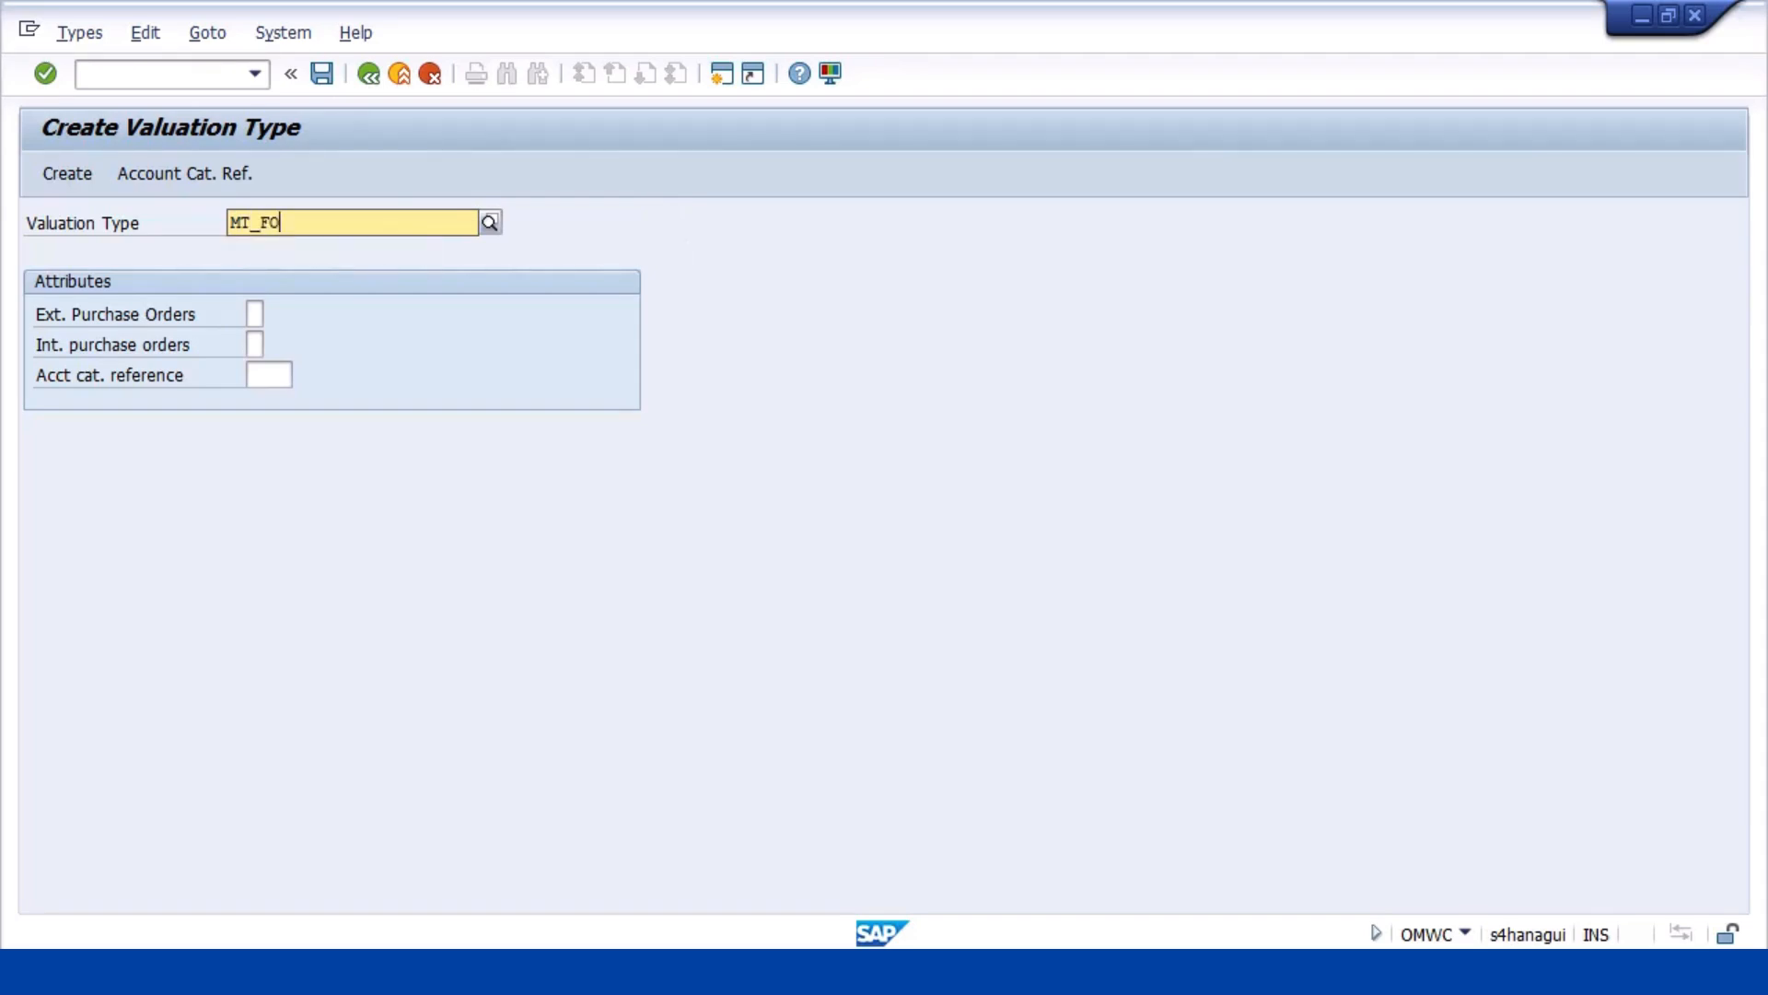
text(R_)
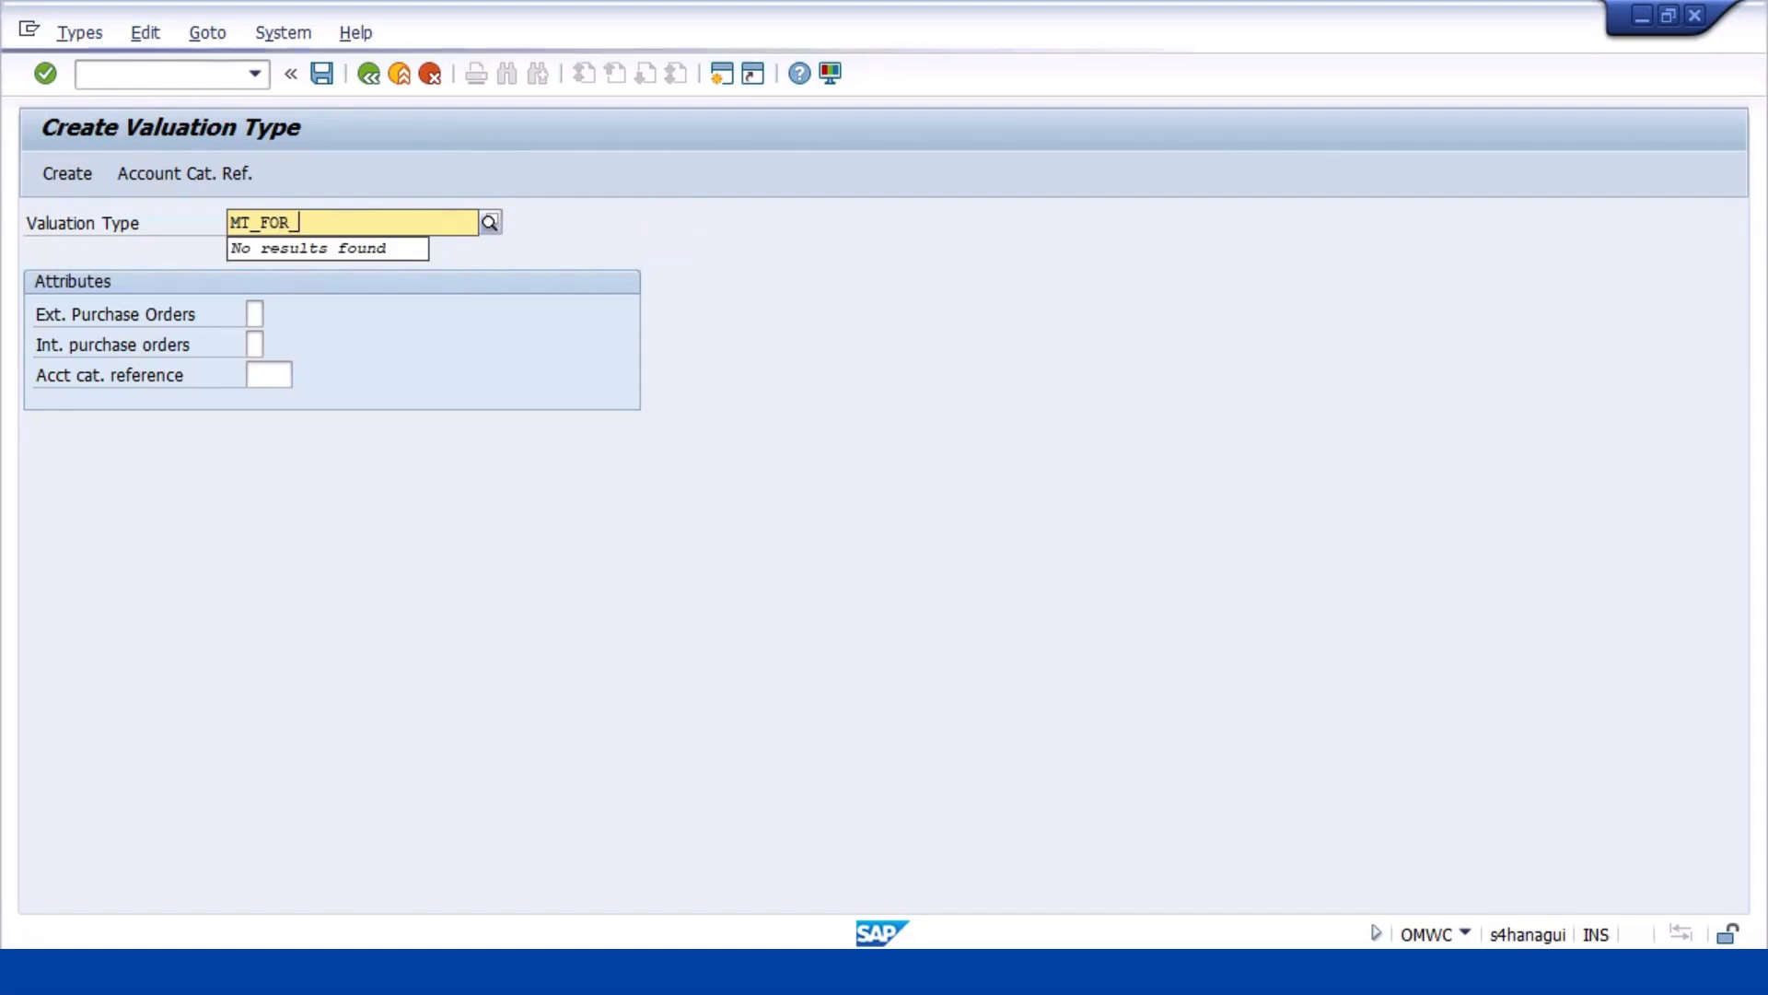
text(REP)
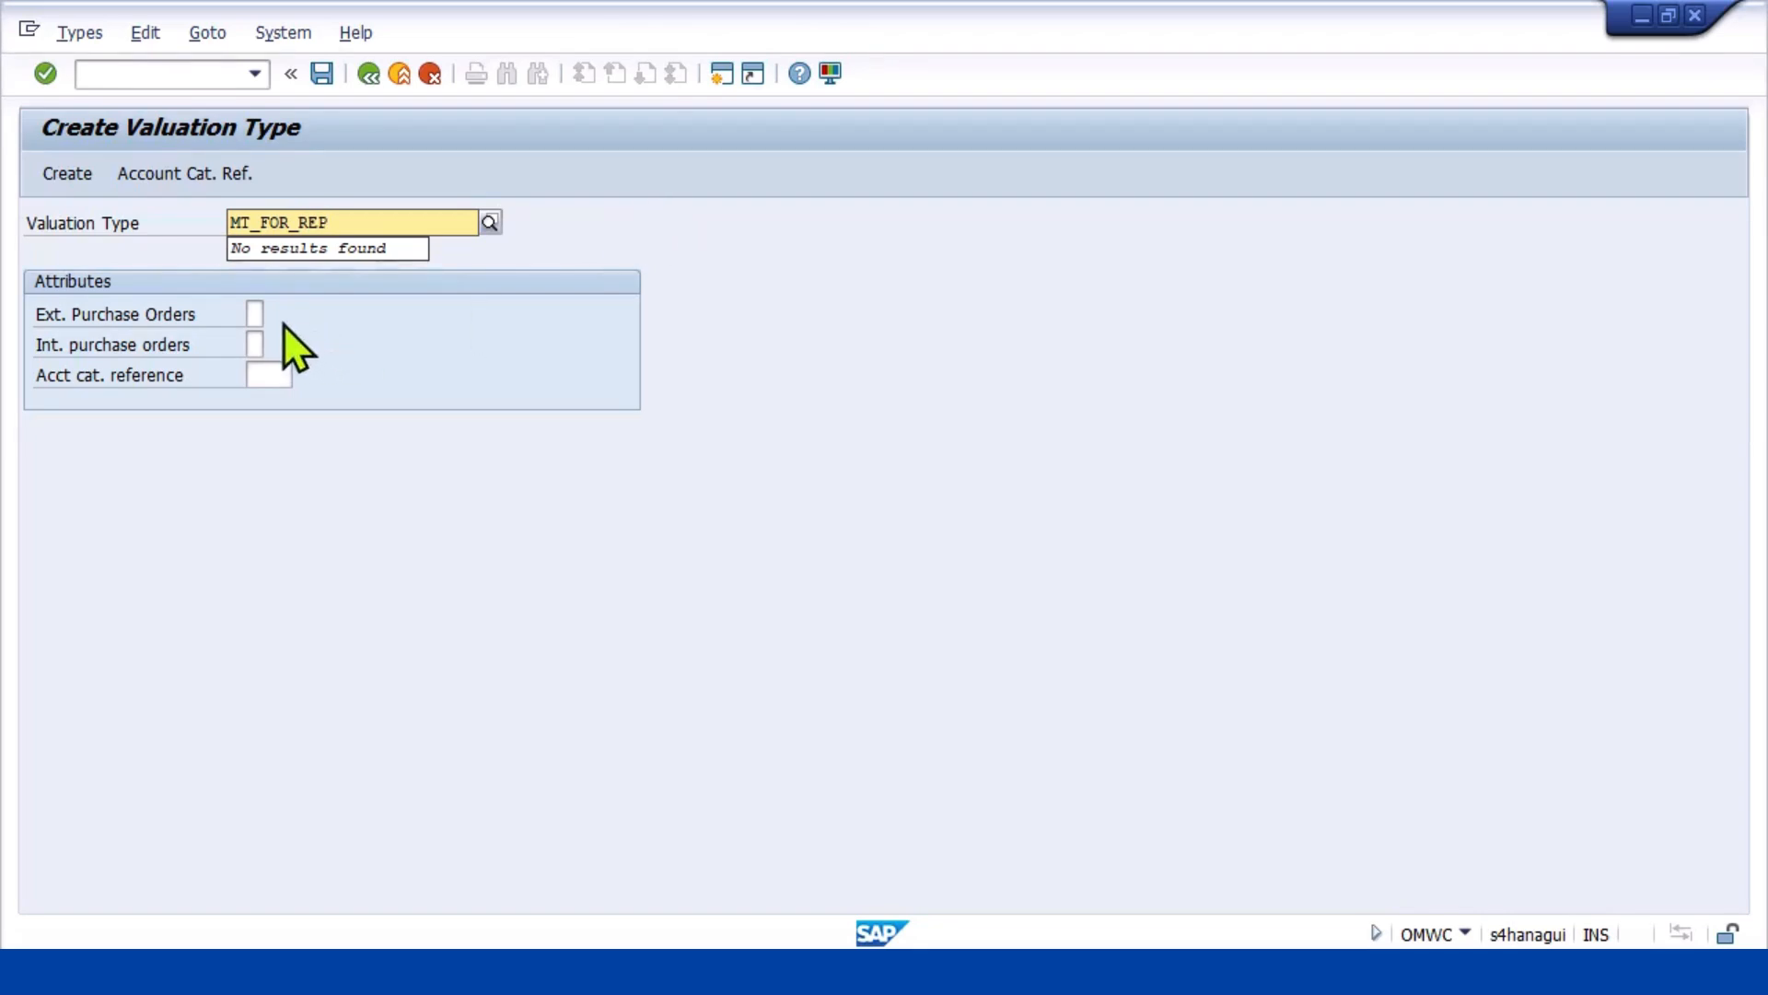
Set external purchase orders for MT_FOR_REP to 0, "No external purchase orders allowed"
click(255, 313)
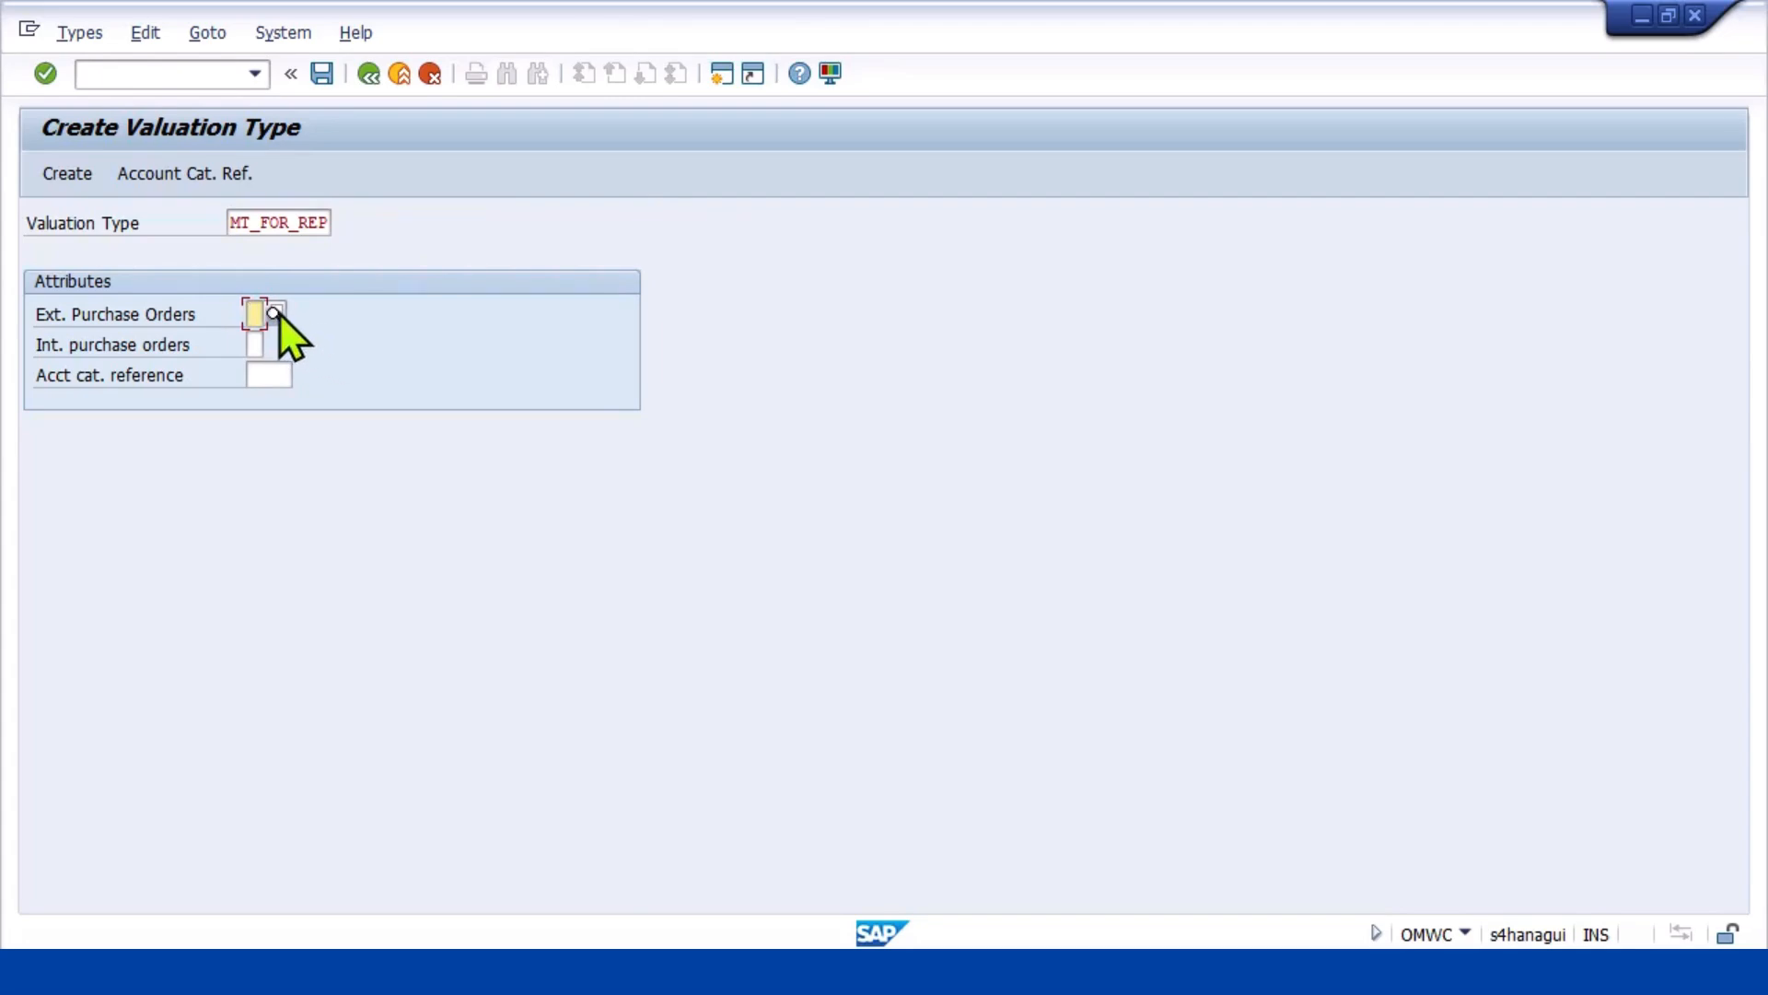
click(274, 313)
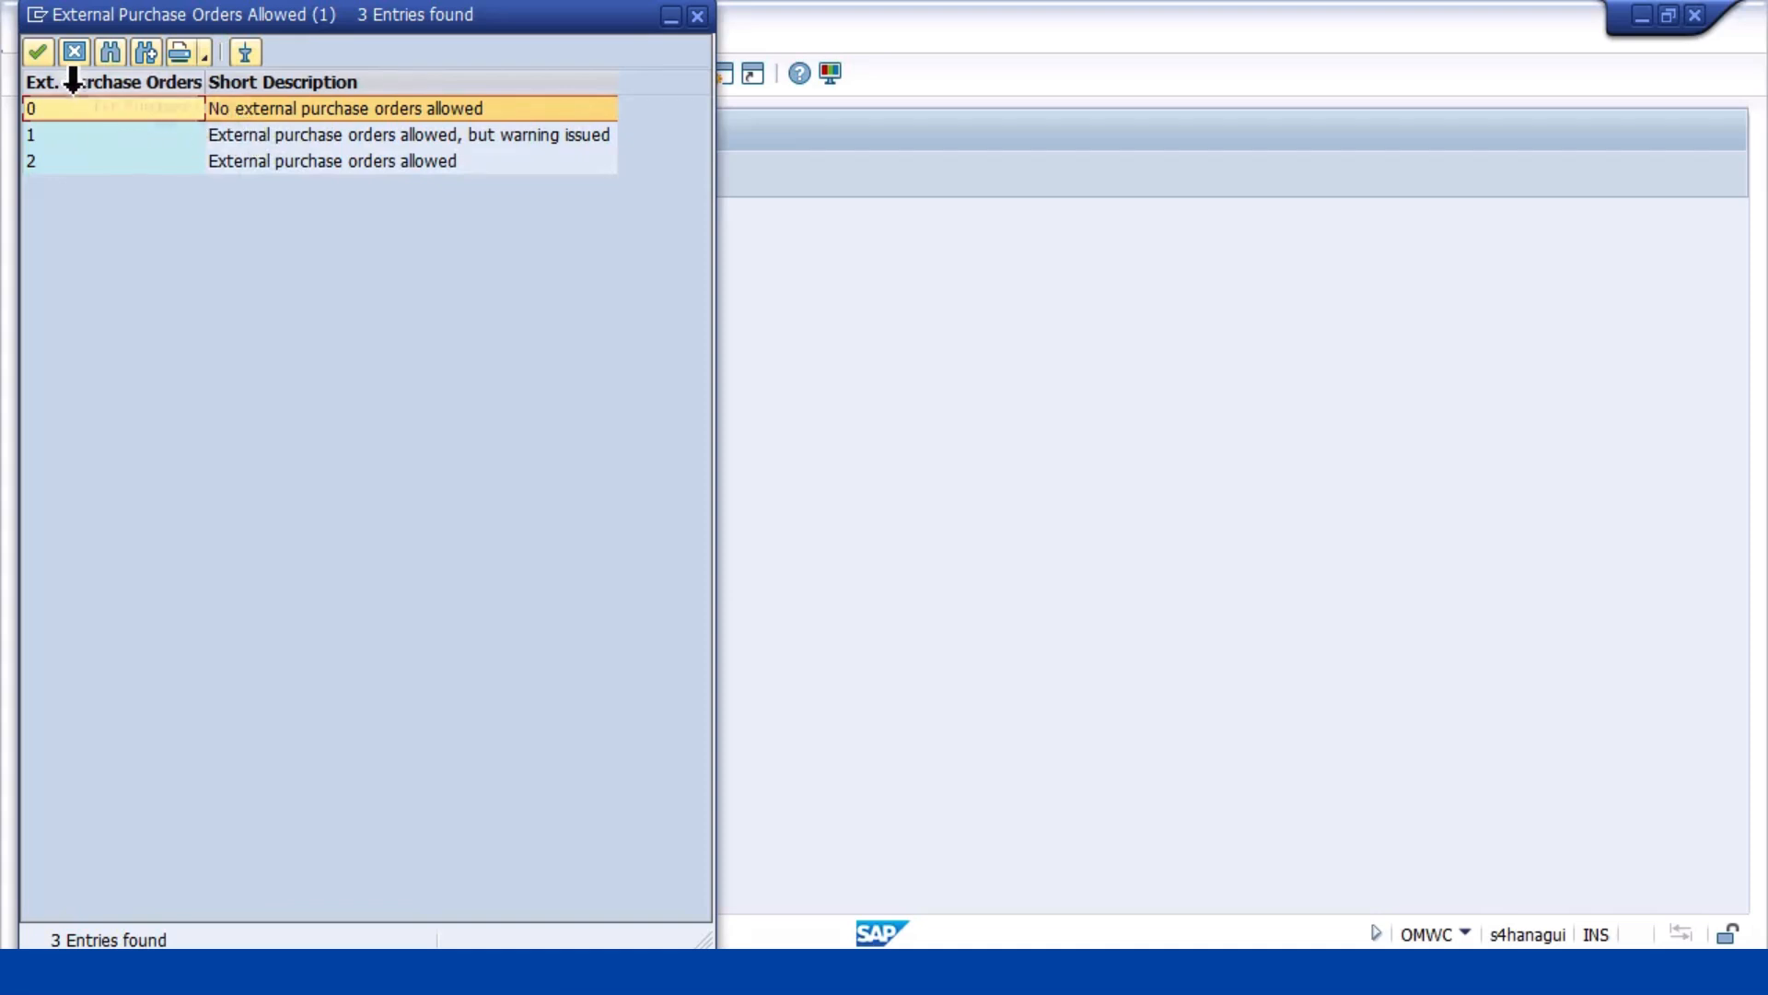
click(254, 114)
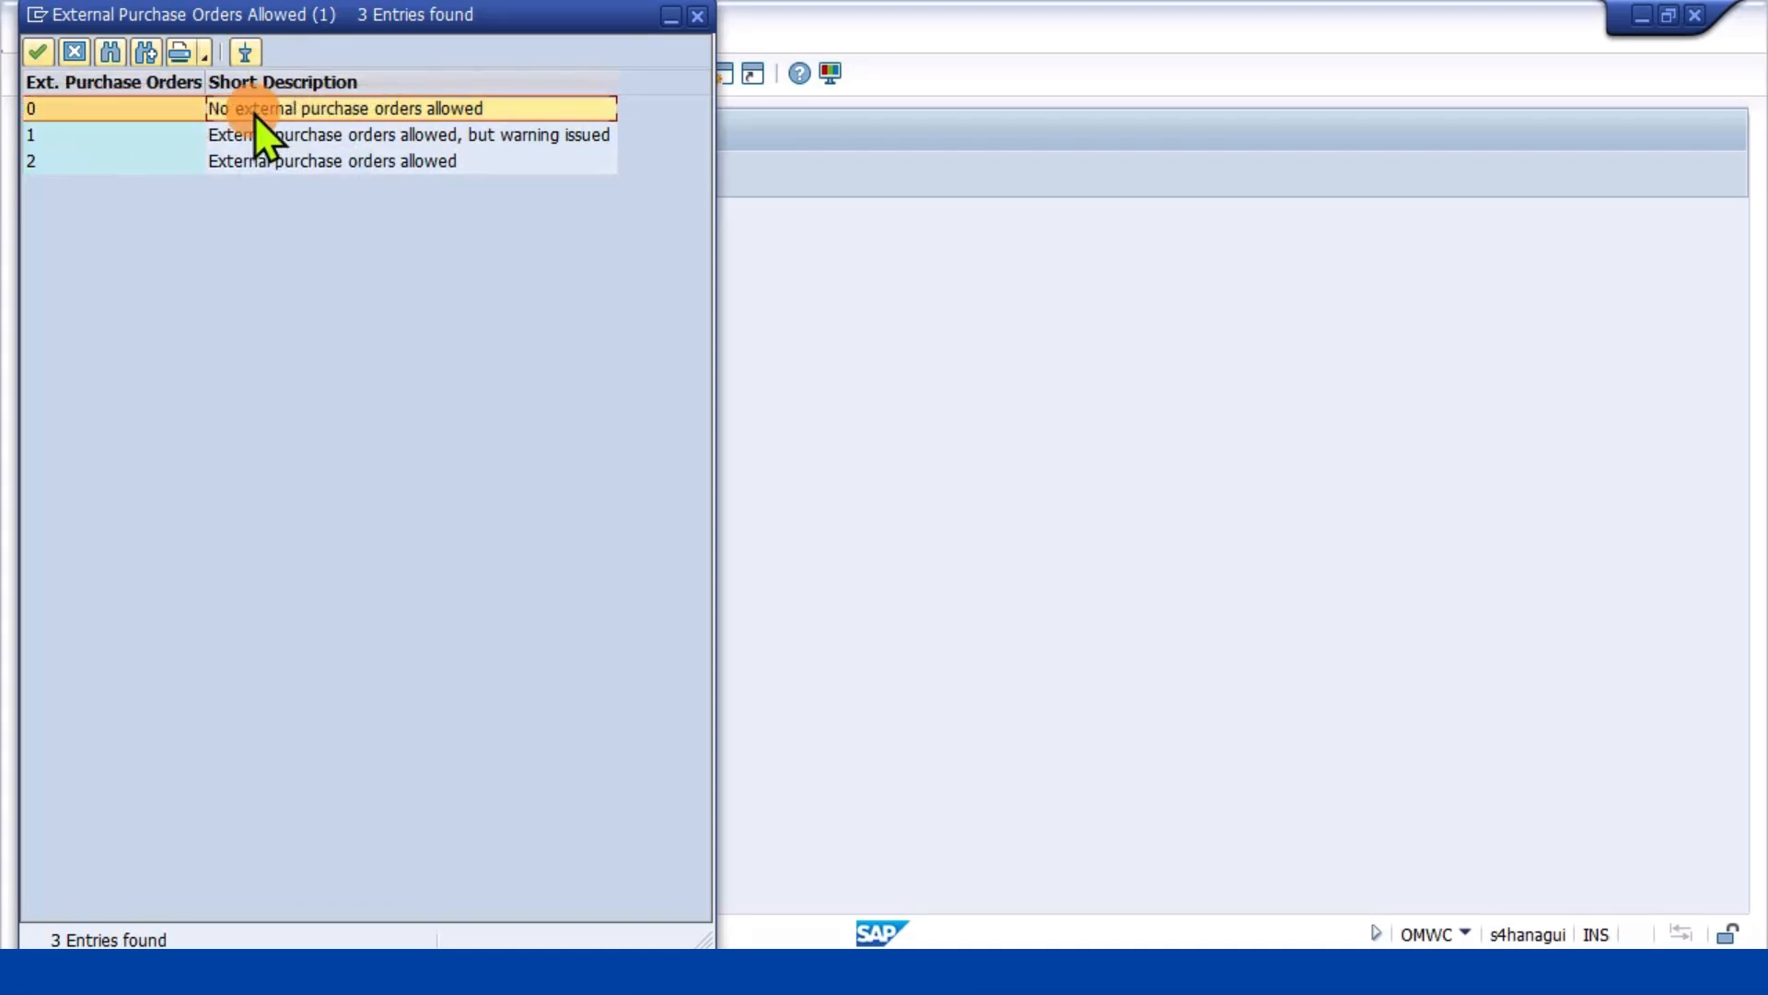
click(41, 57)
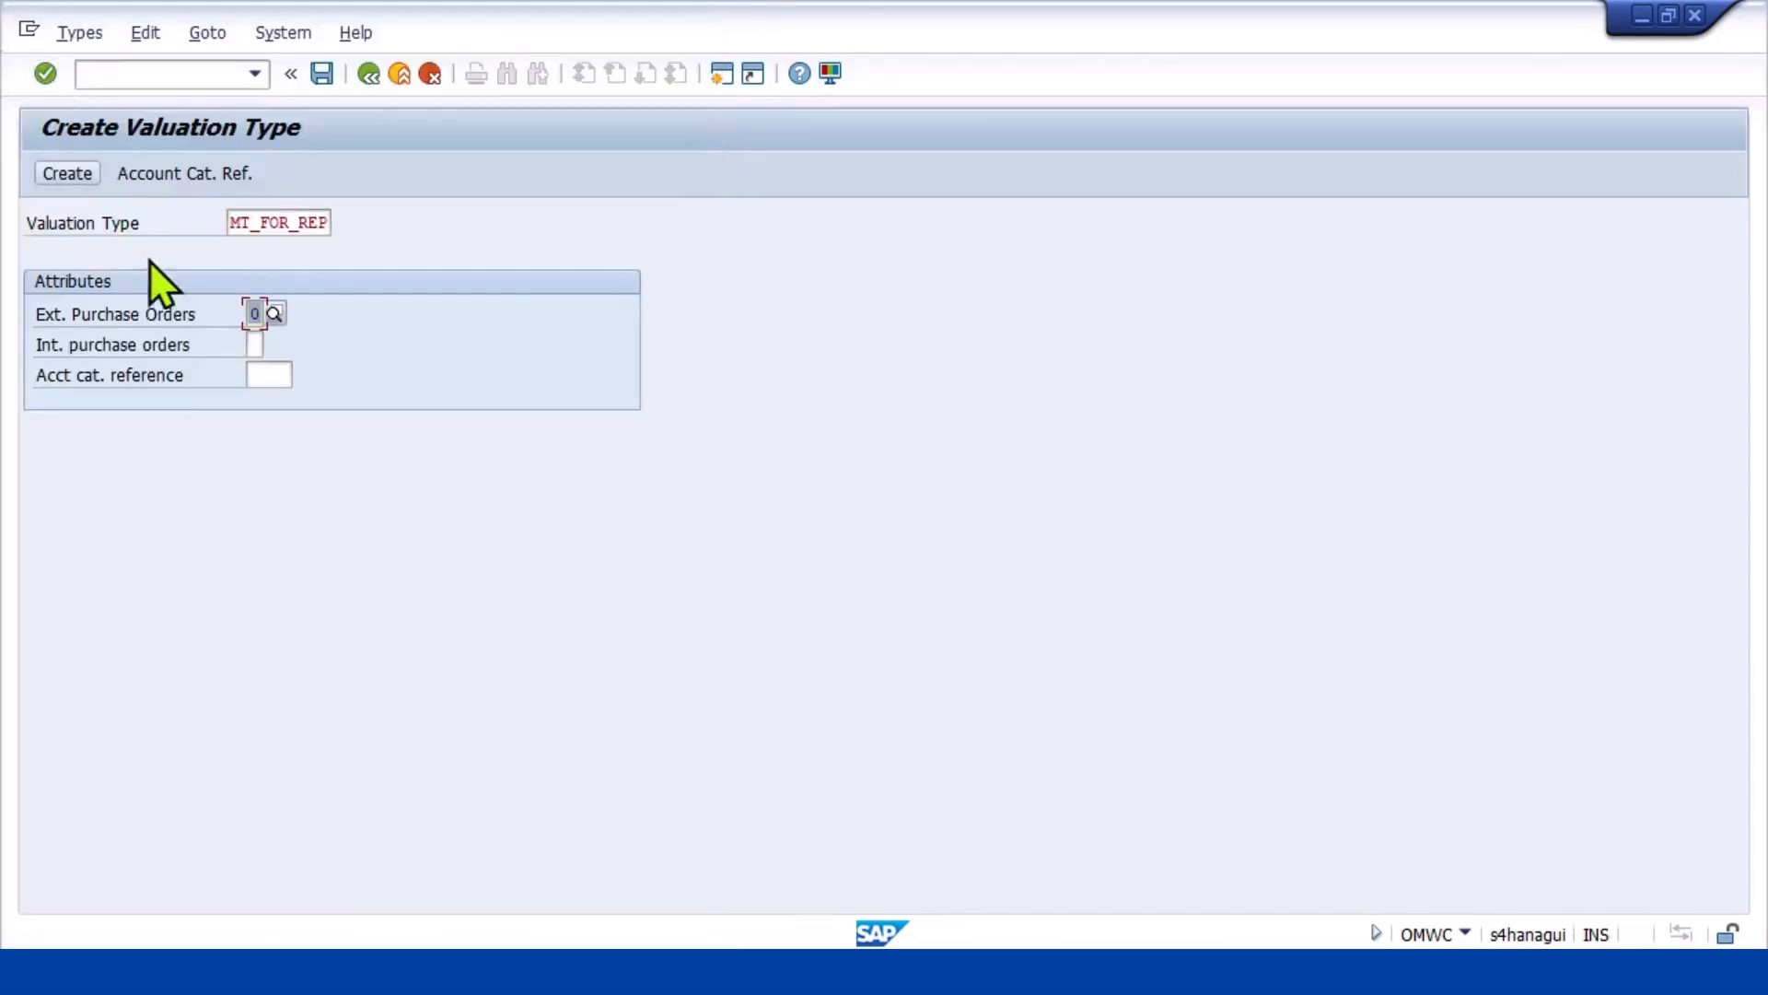
Set internal purchase orders for MT_FOR_REP to 2, "Internal purchase orders allowed"
click(258, 342)
click(274, 344)
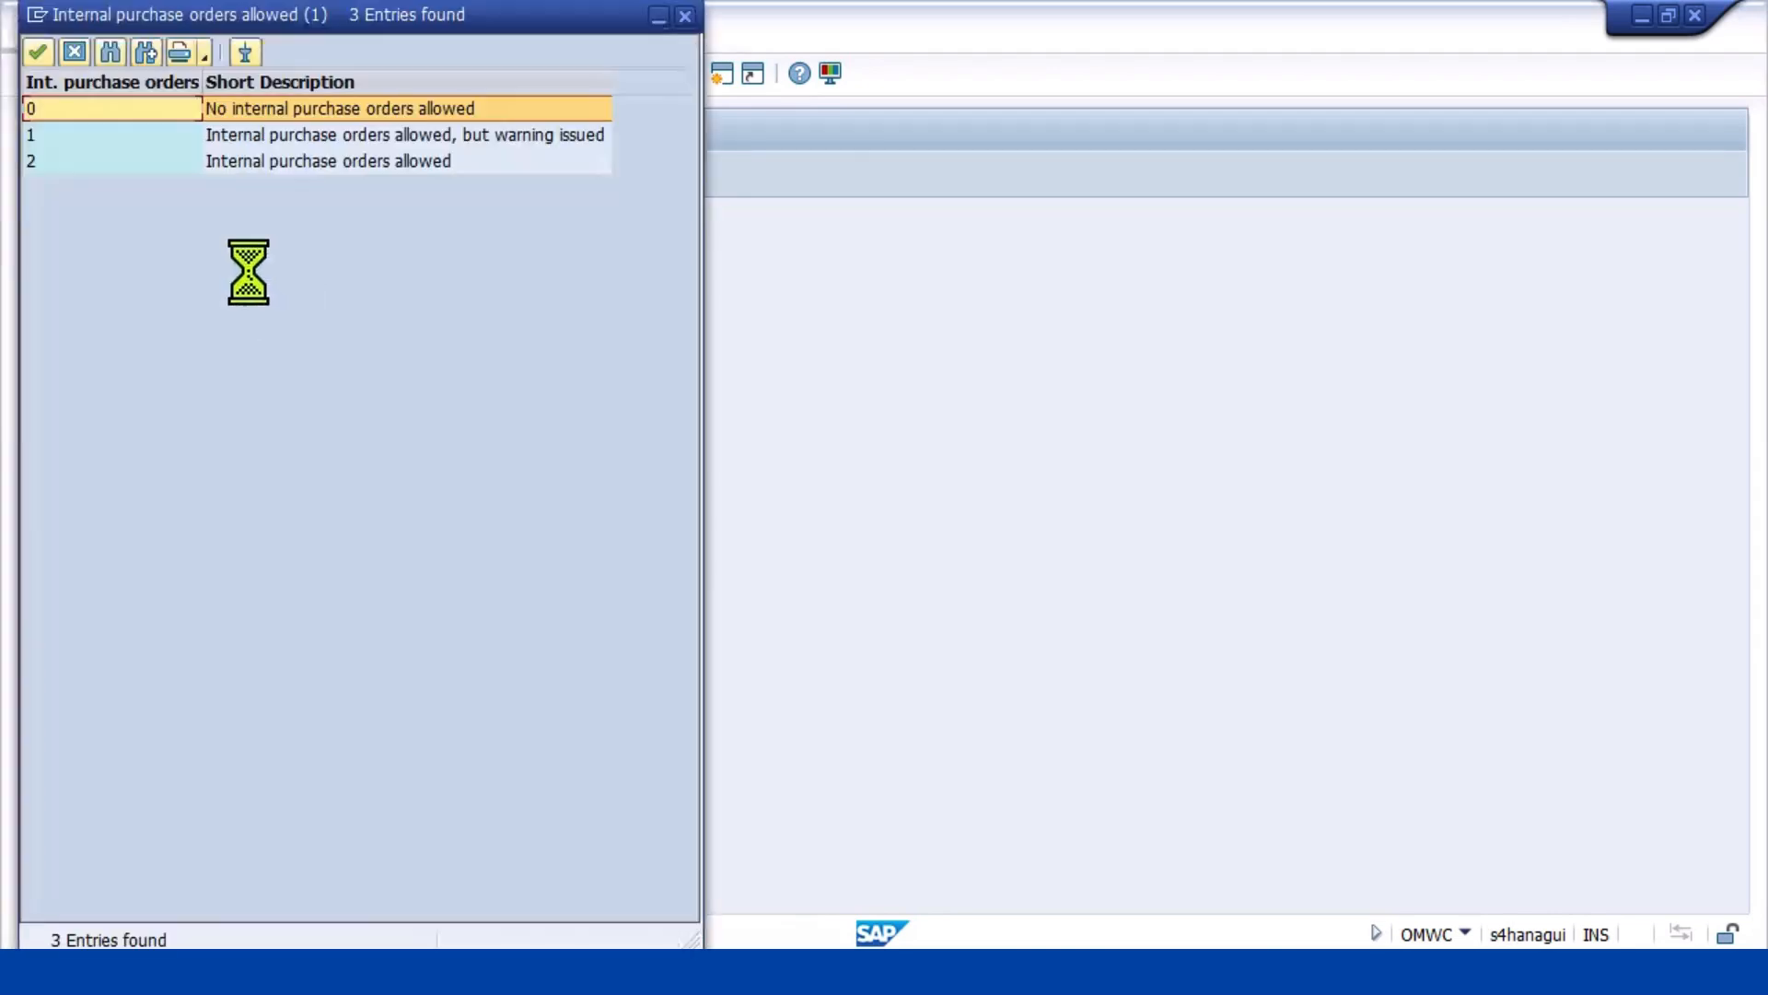
click(239, 167)
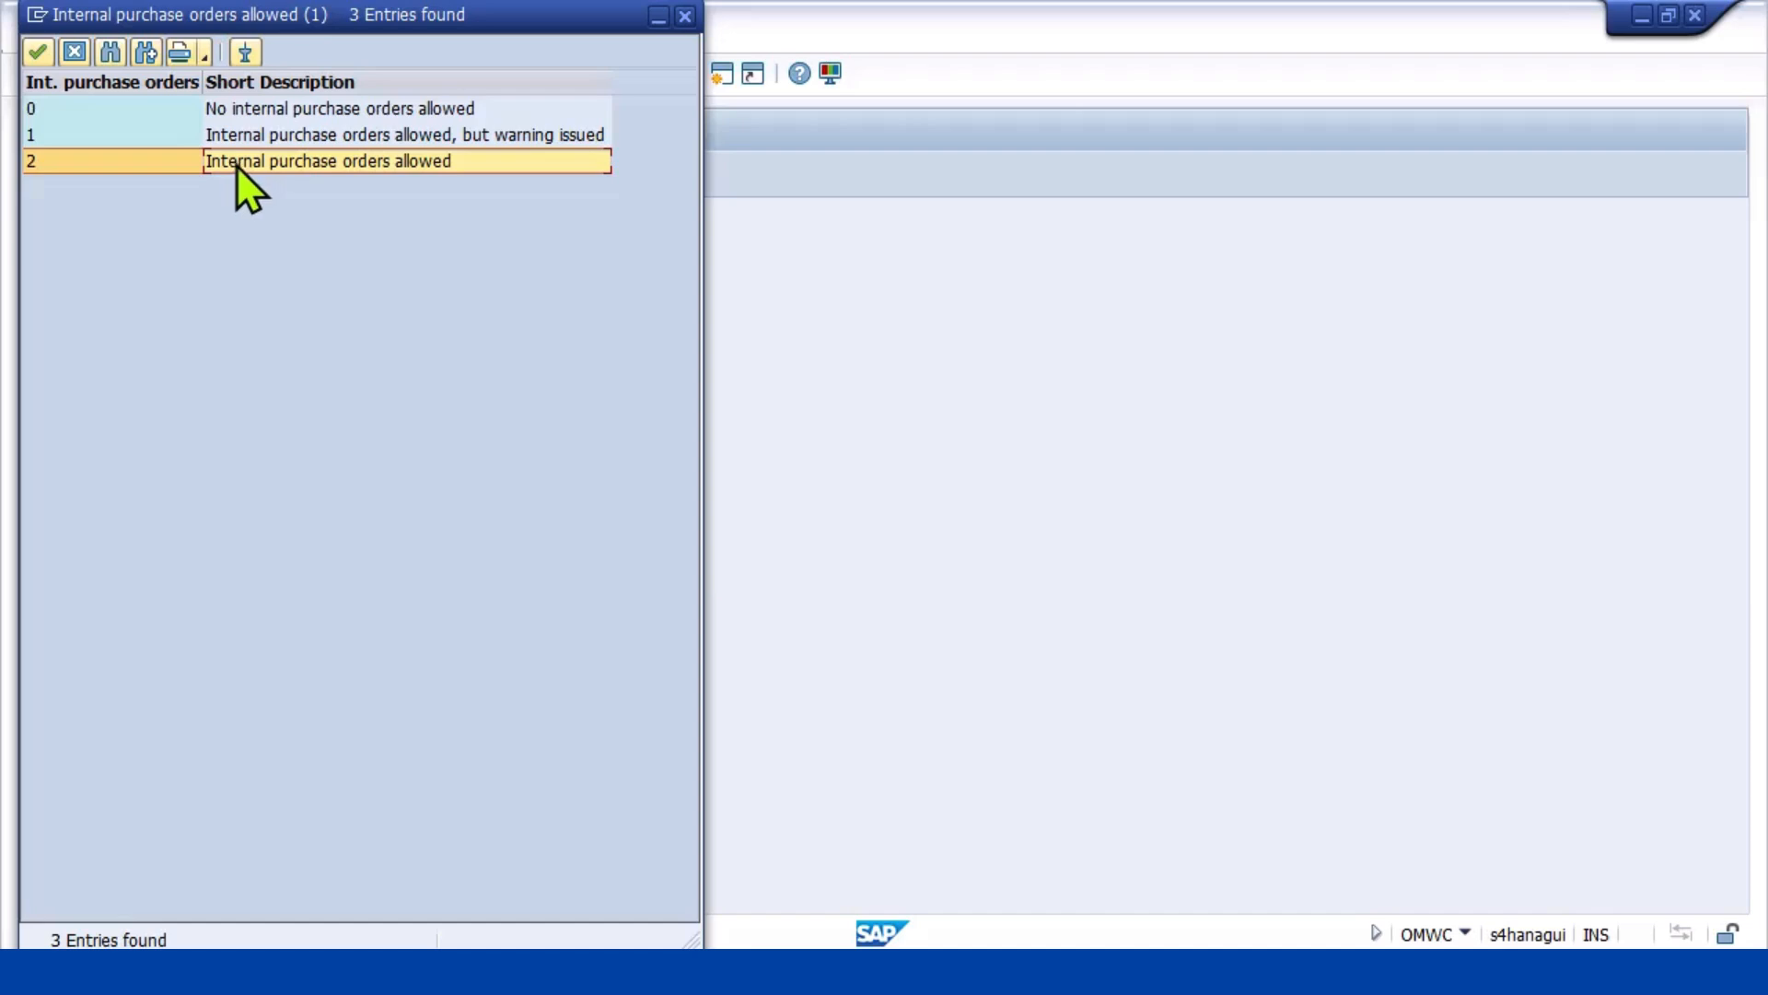
click(36, 52)
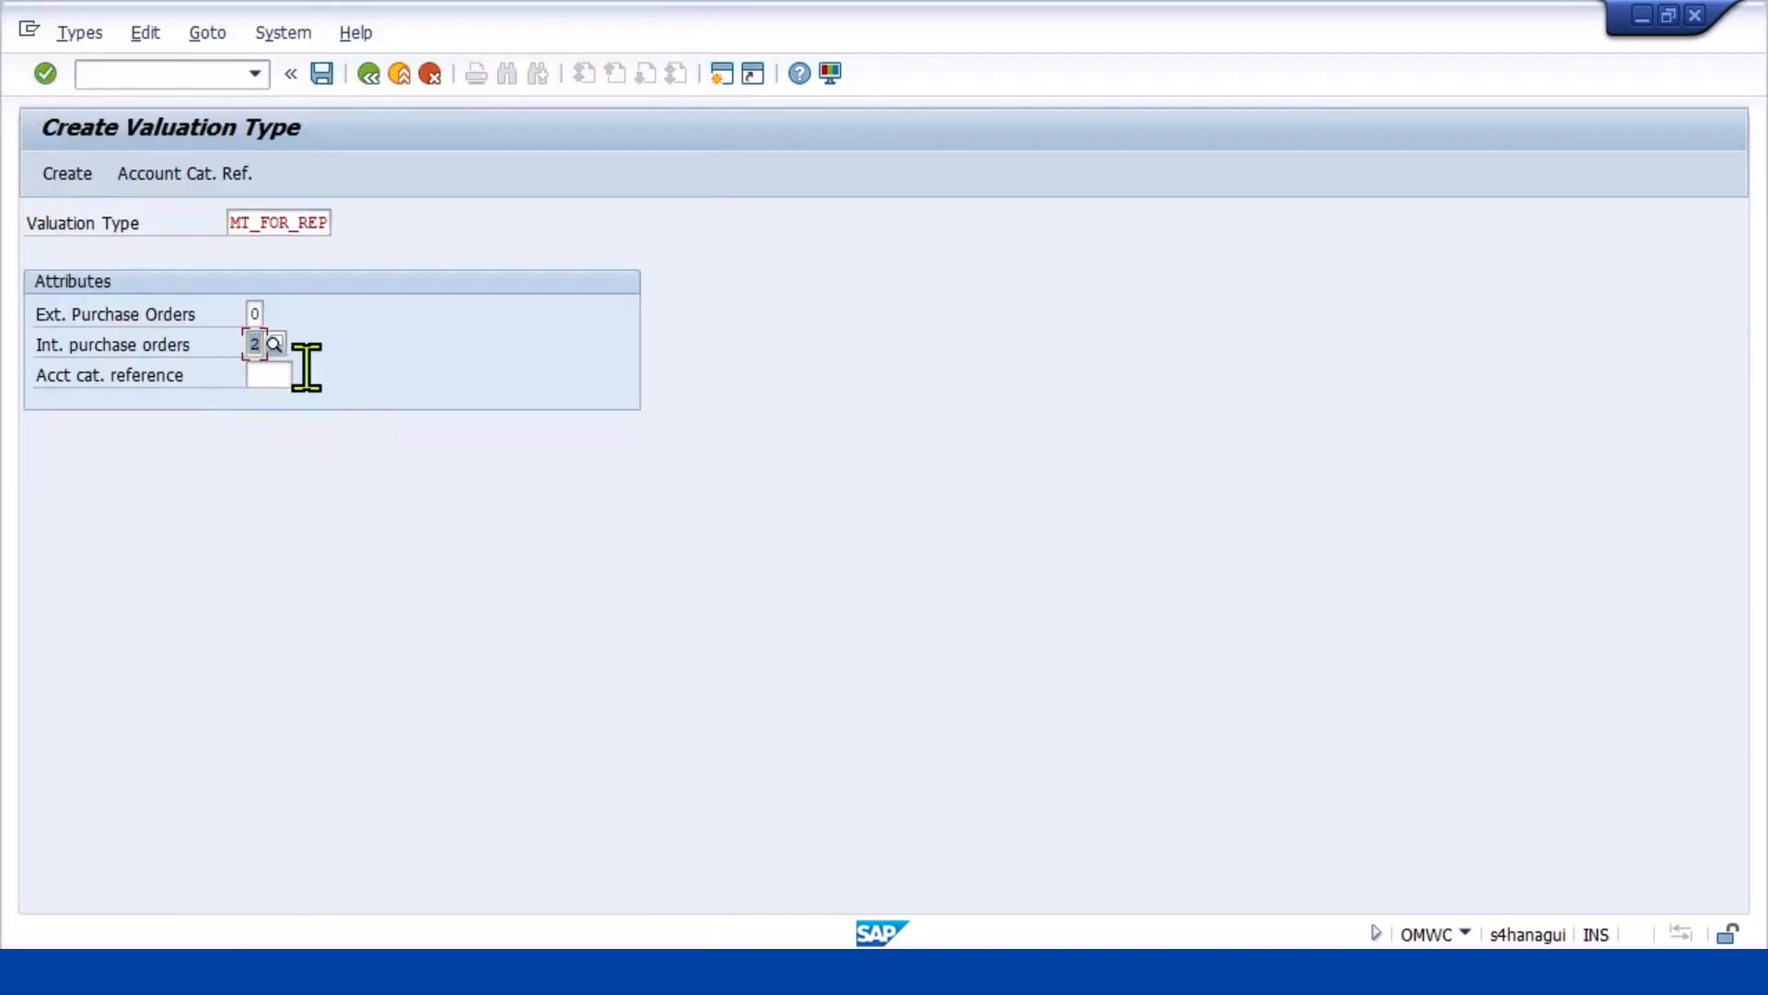
Assign account category reference 0001 to MT_FOR_REP, create the valuation type and return to the global valuation types list
click(276, 377)
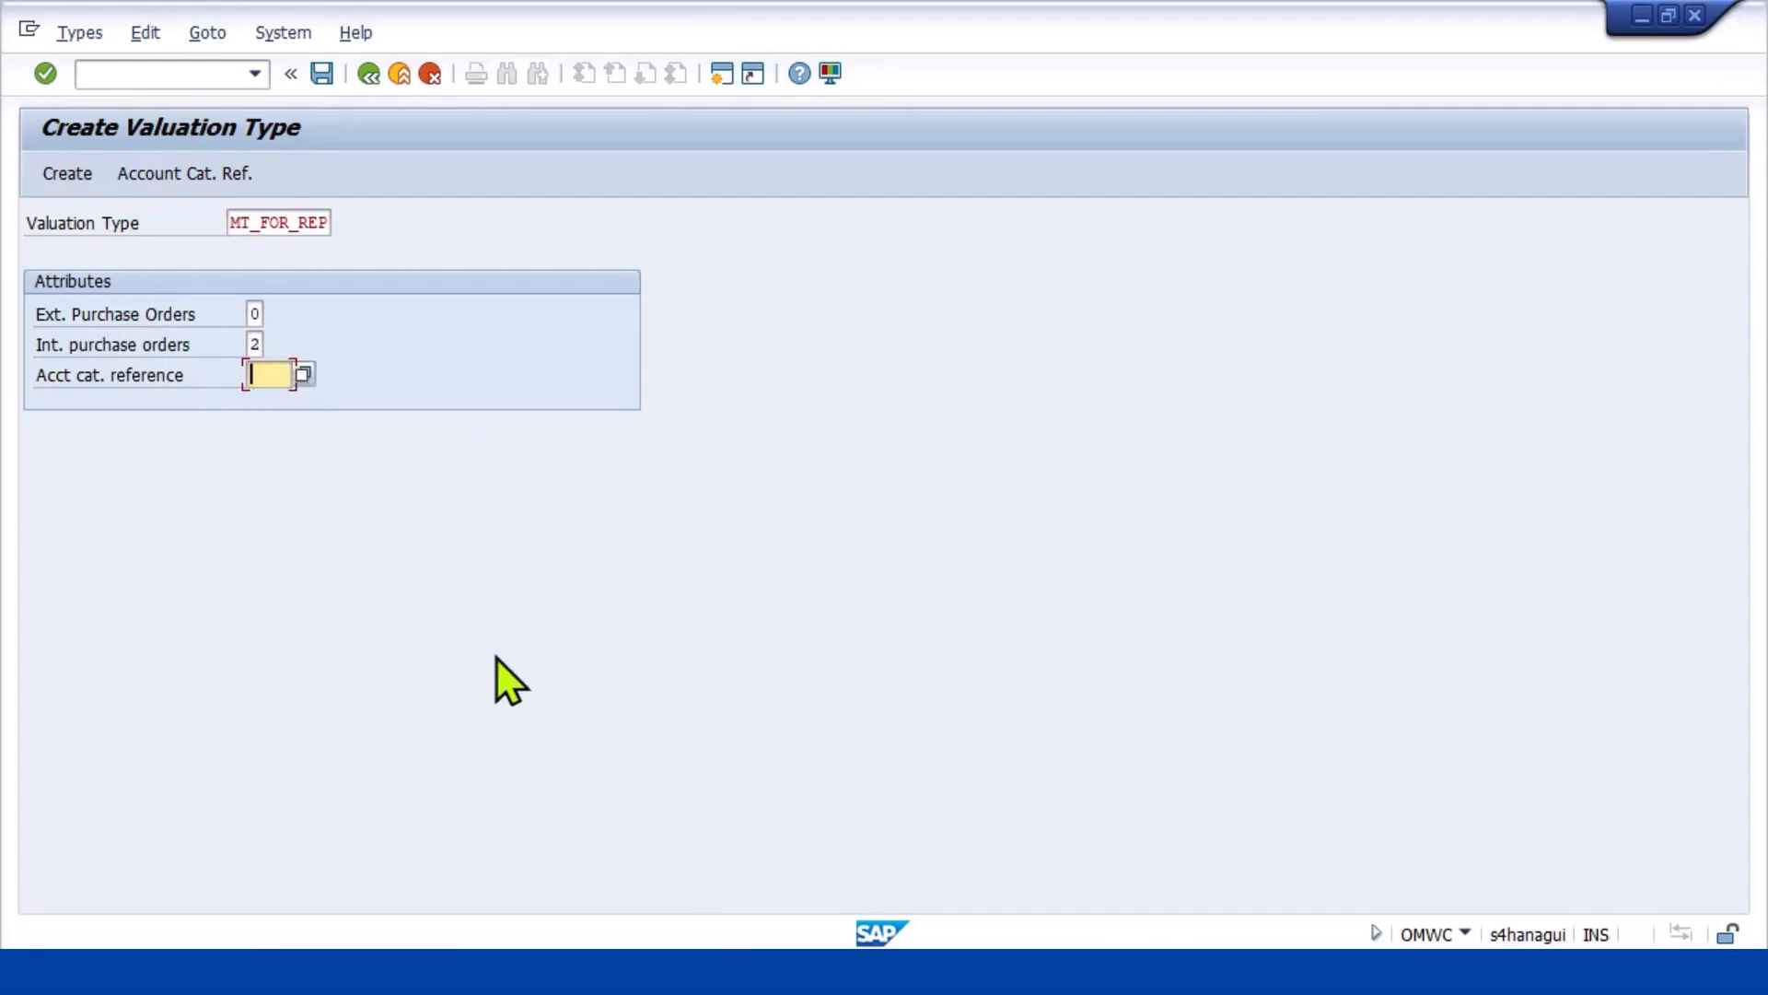
text(0001)
click(57, 183)
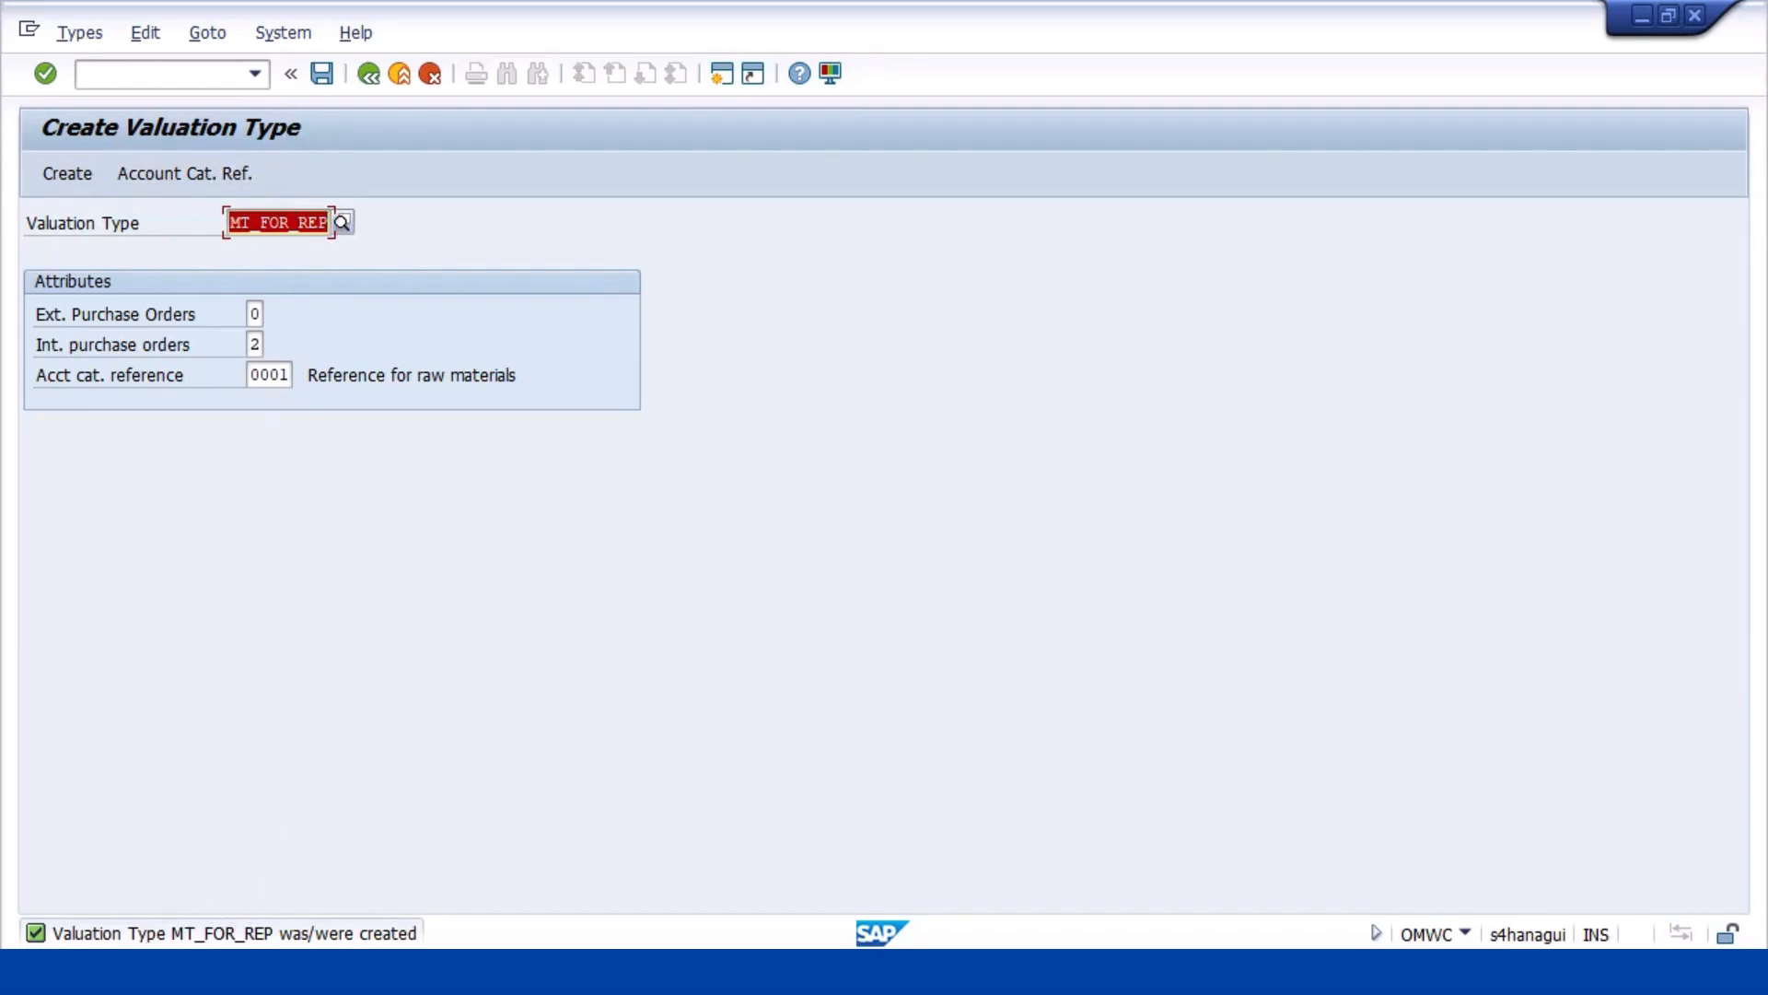
click(368, 72)
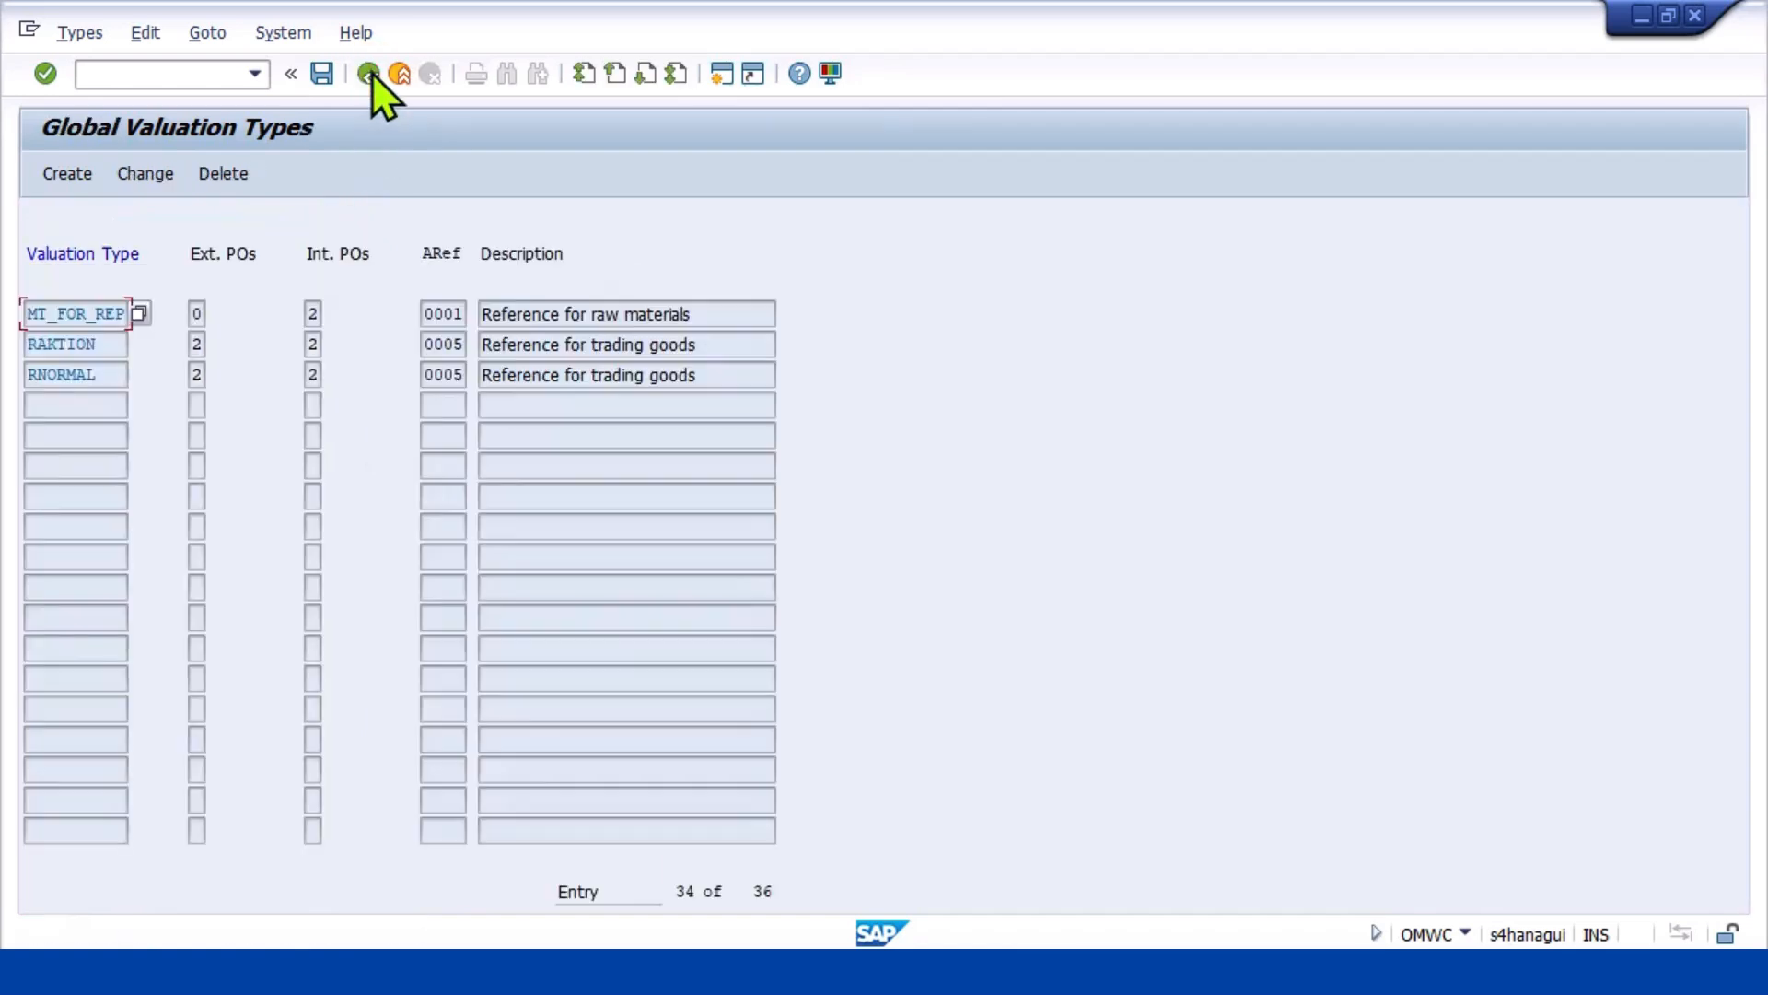
Create the global valuation type MT_AFT_REP, keeping the attributes 0, 2 and 0001, and return to the list
click(58, 174)
text(MT)
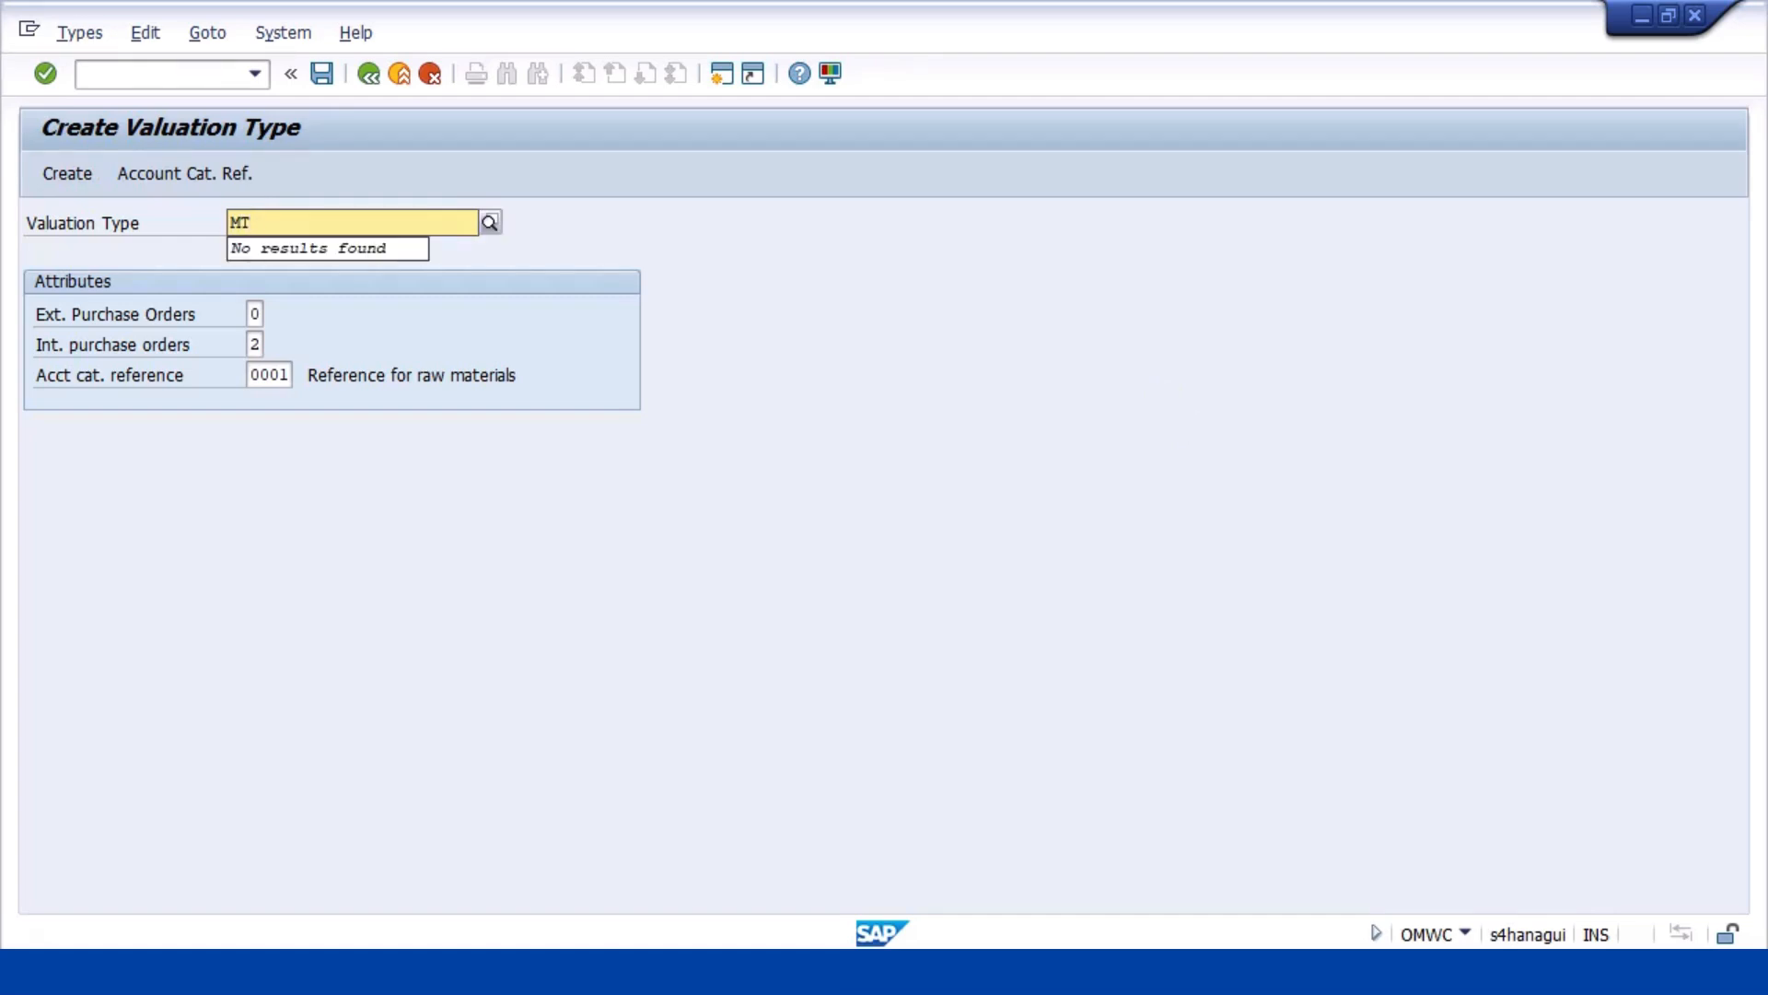
text(_AFT)
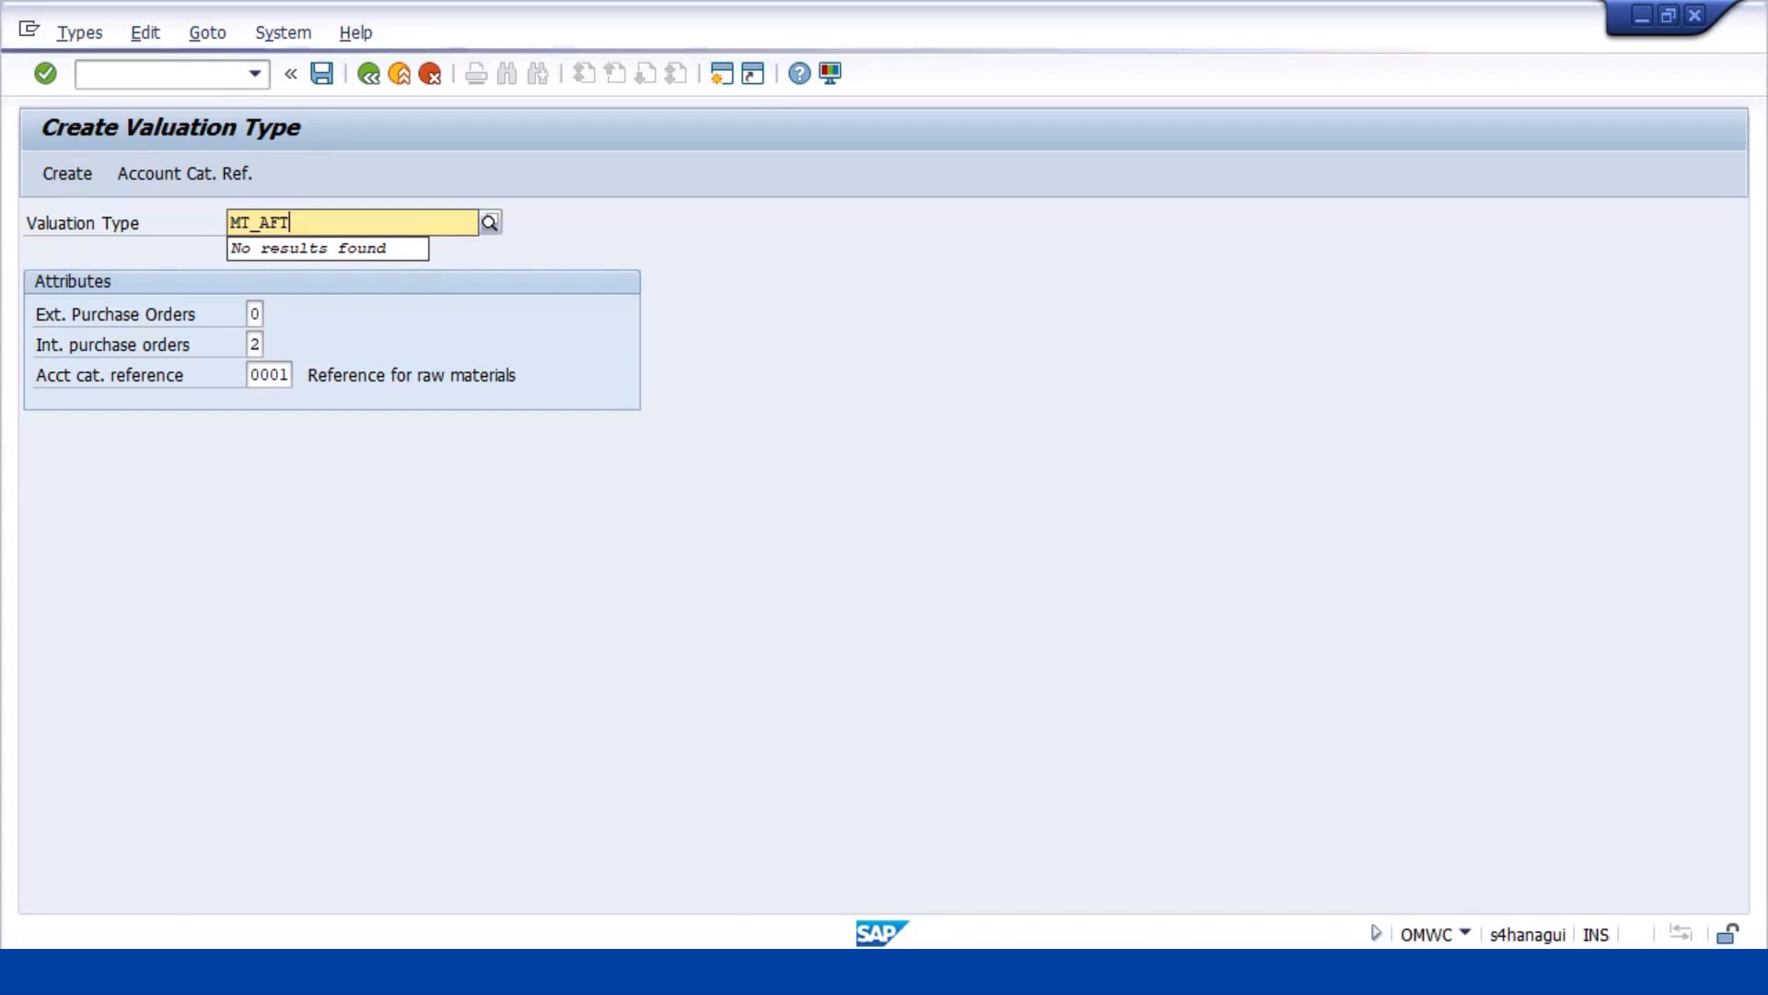
text(_RE)
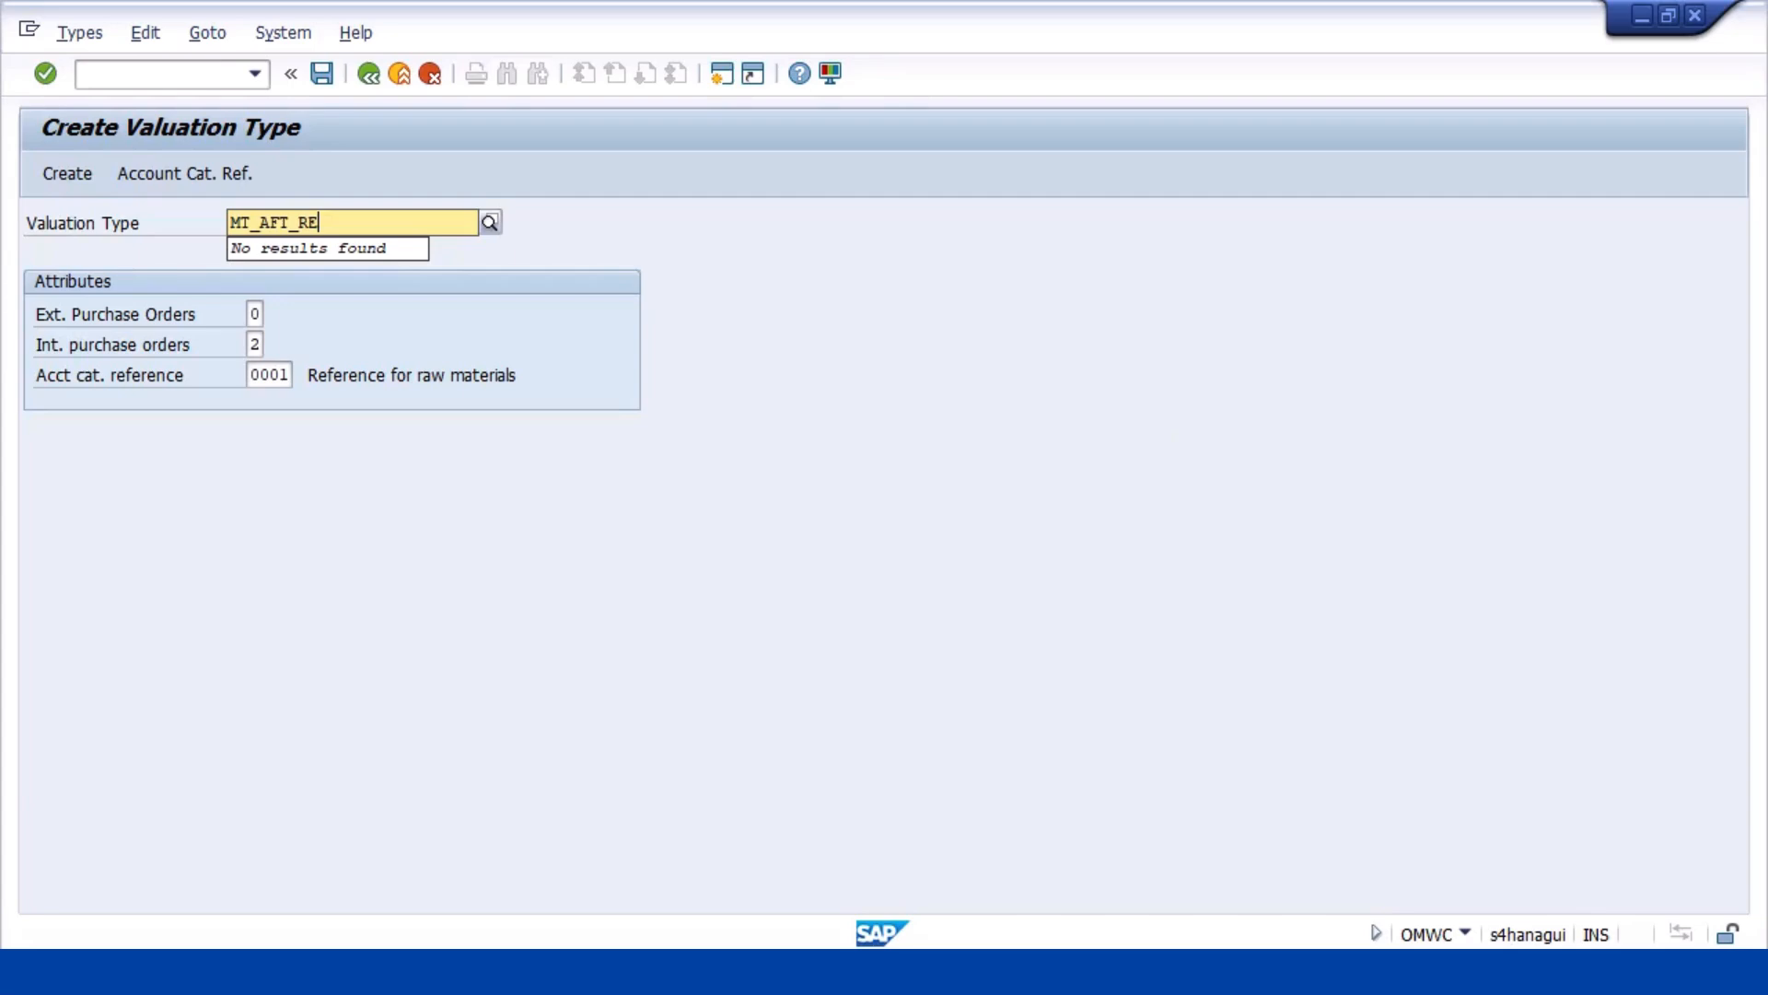
text(F)
click(369, 450)
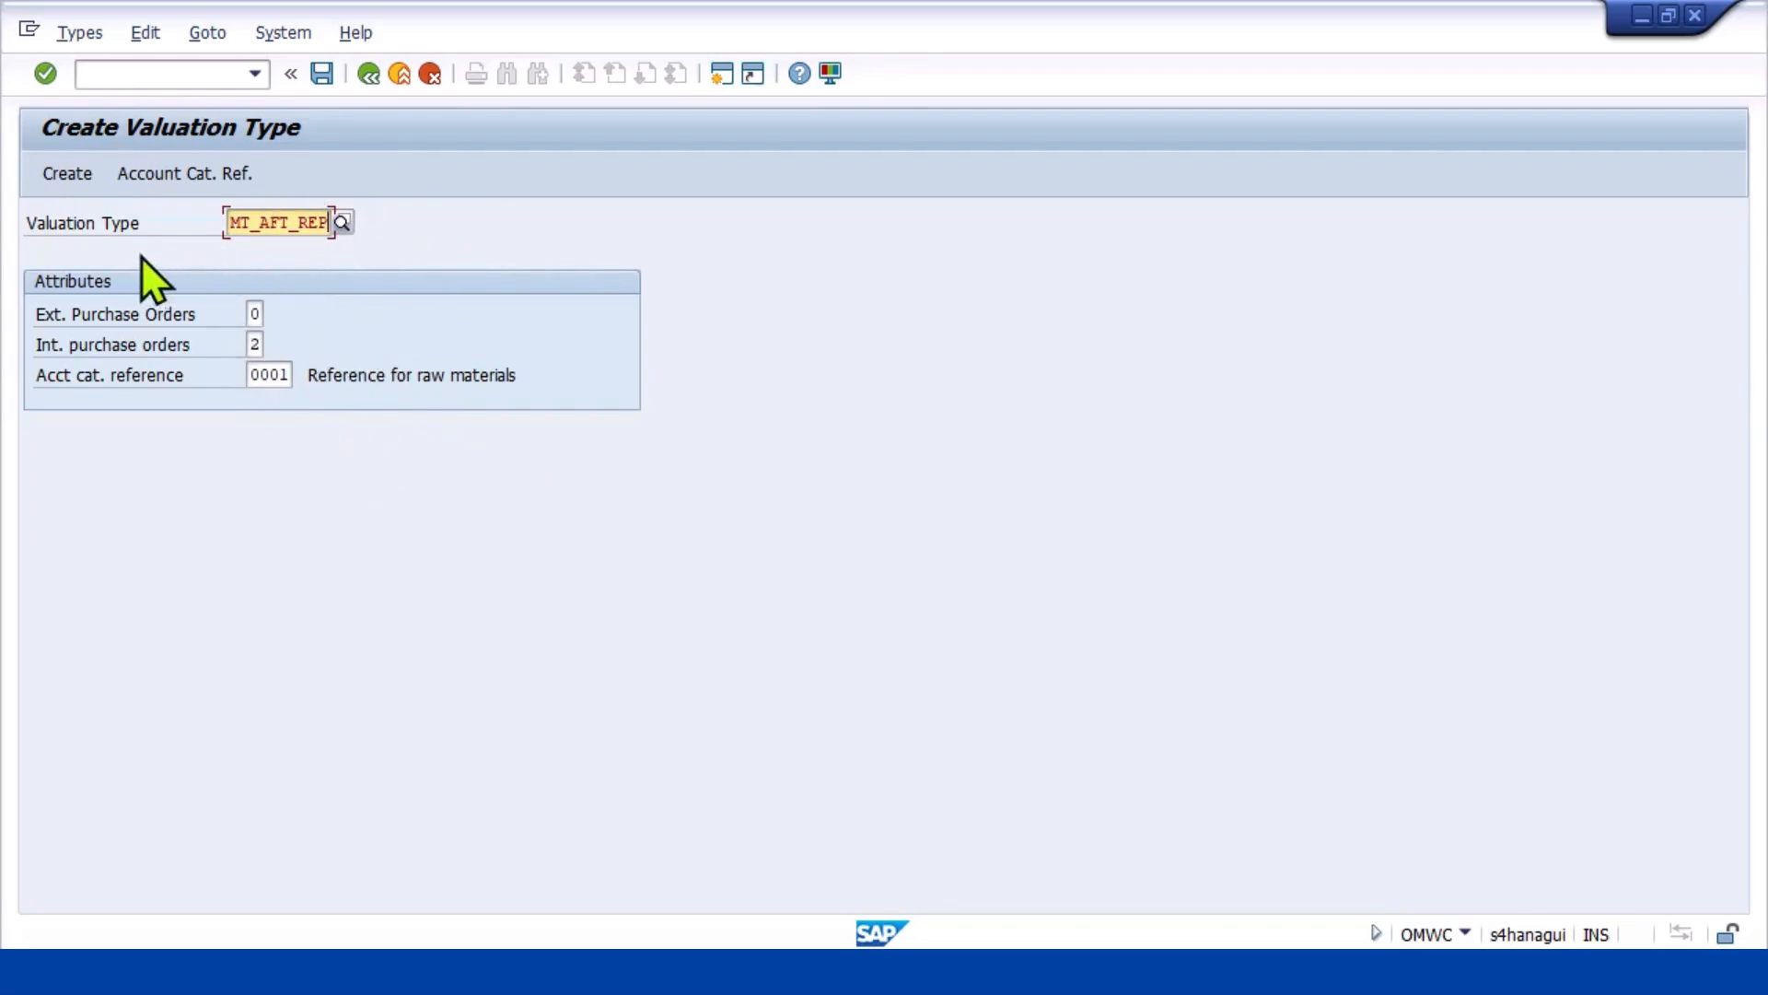
click(80, 175)
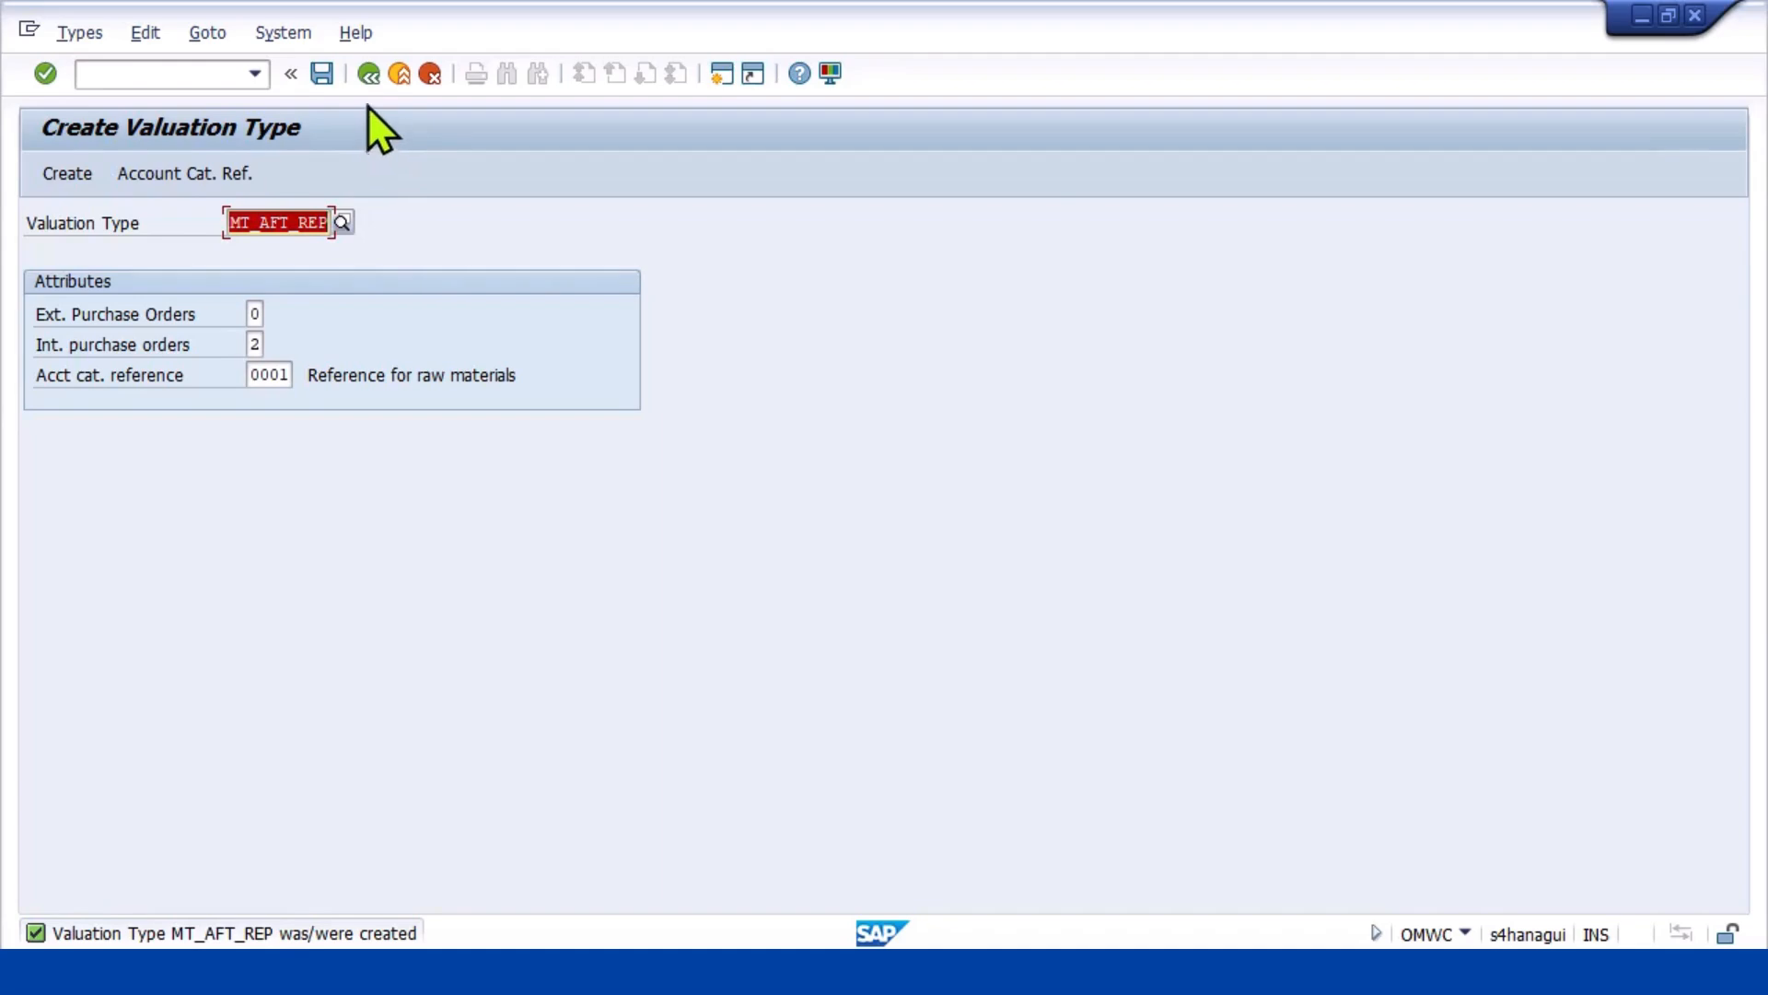
click(373, 77)
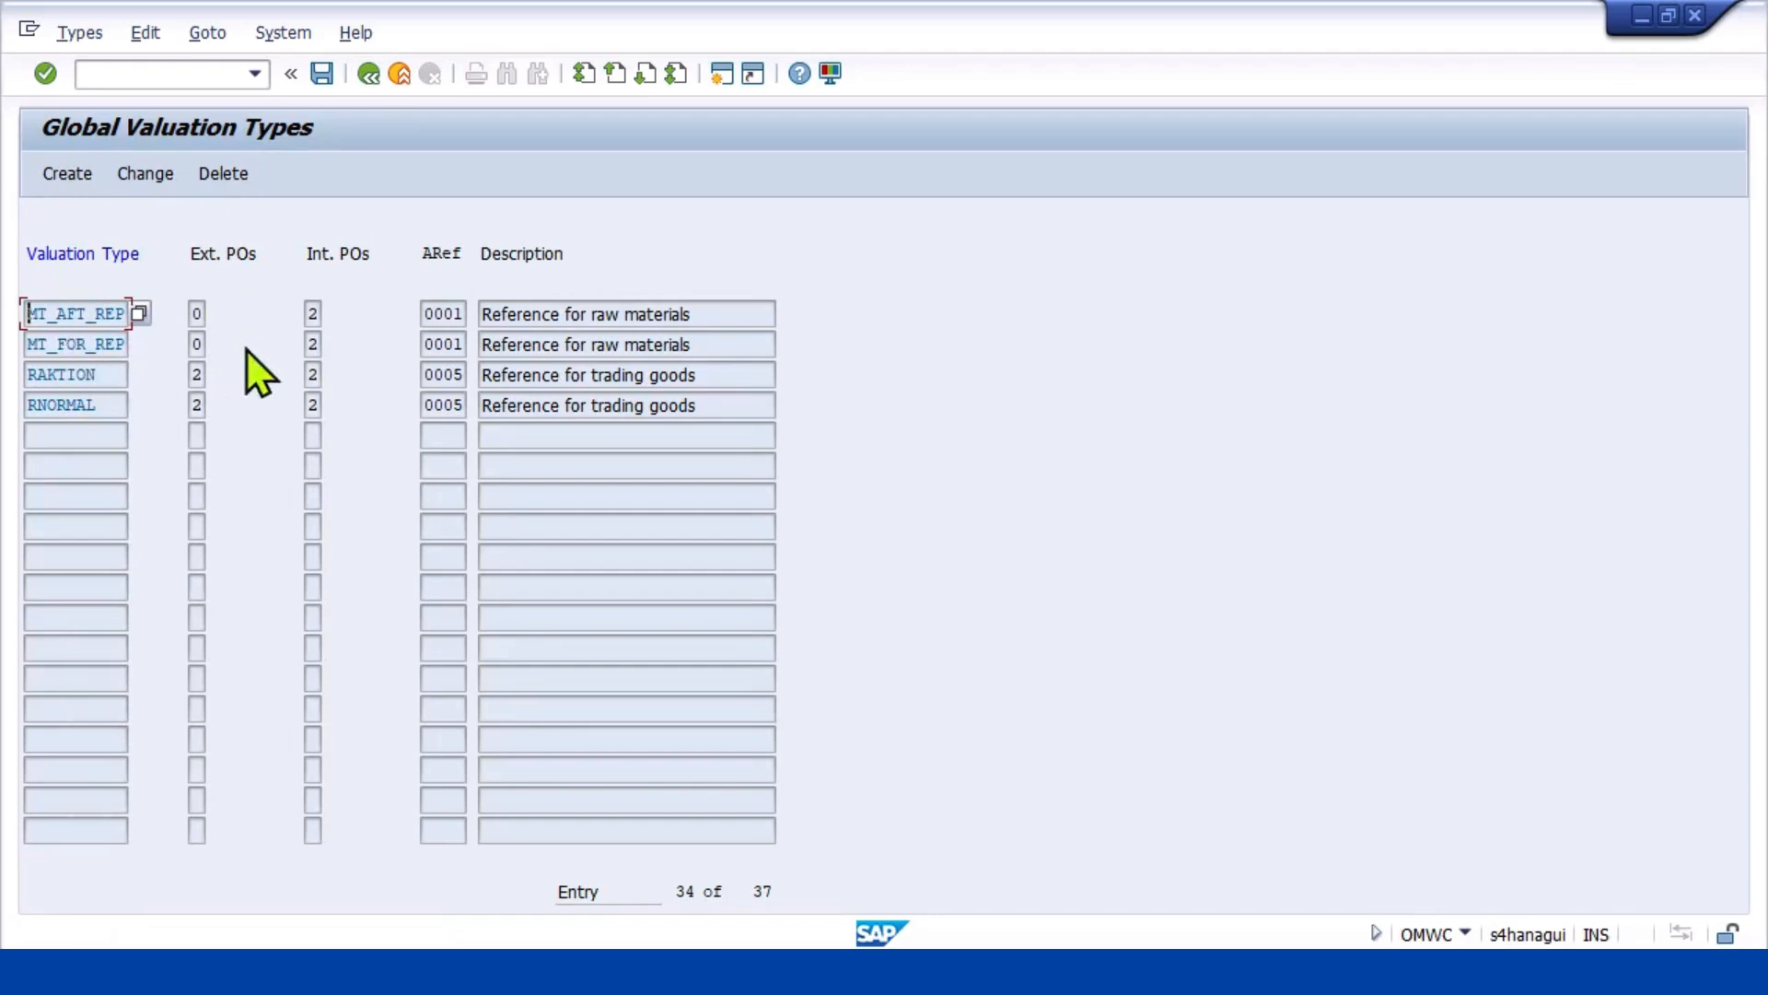
Create the global valuation type MT_FOR_SAL with the same attributes and return to Split Valuation of Materials
click(75, 183)
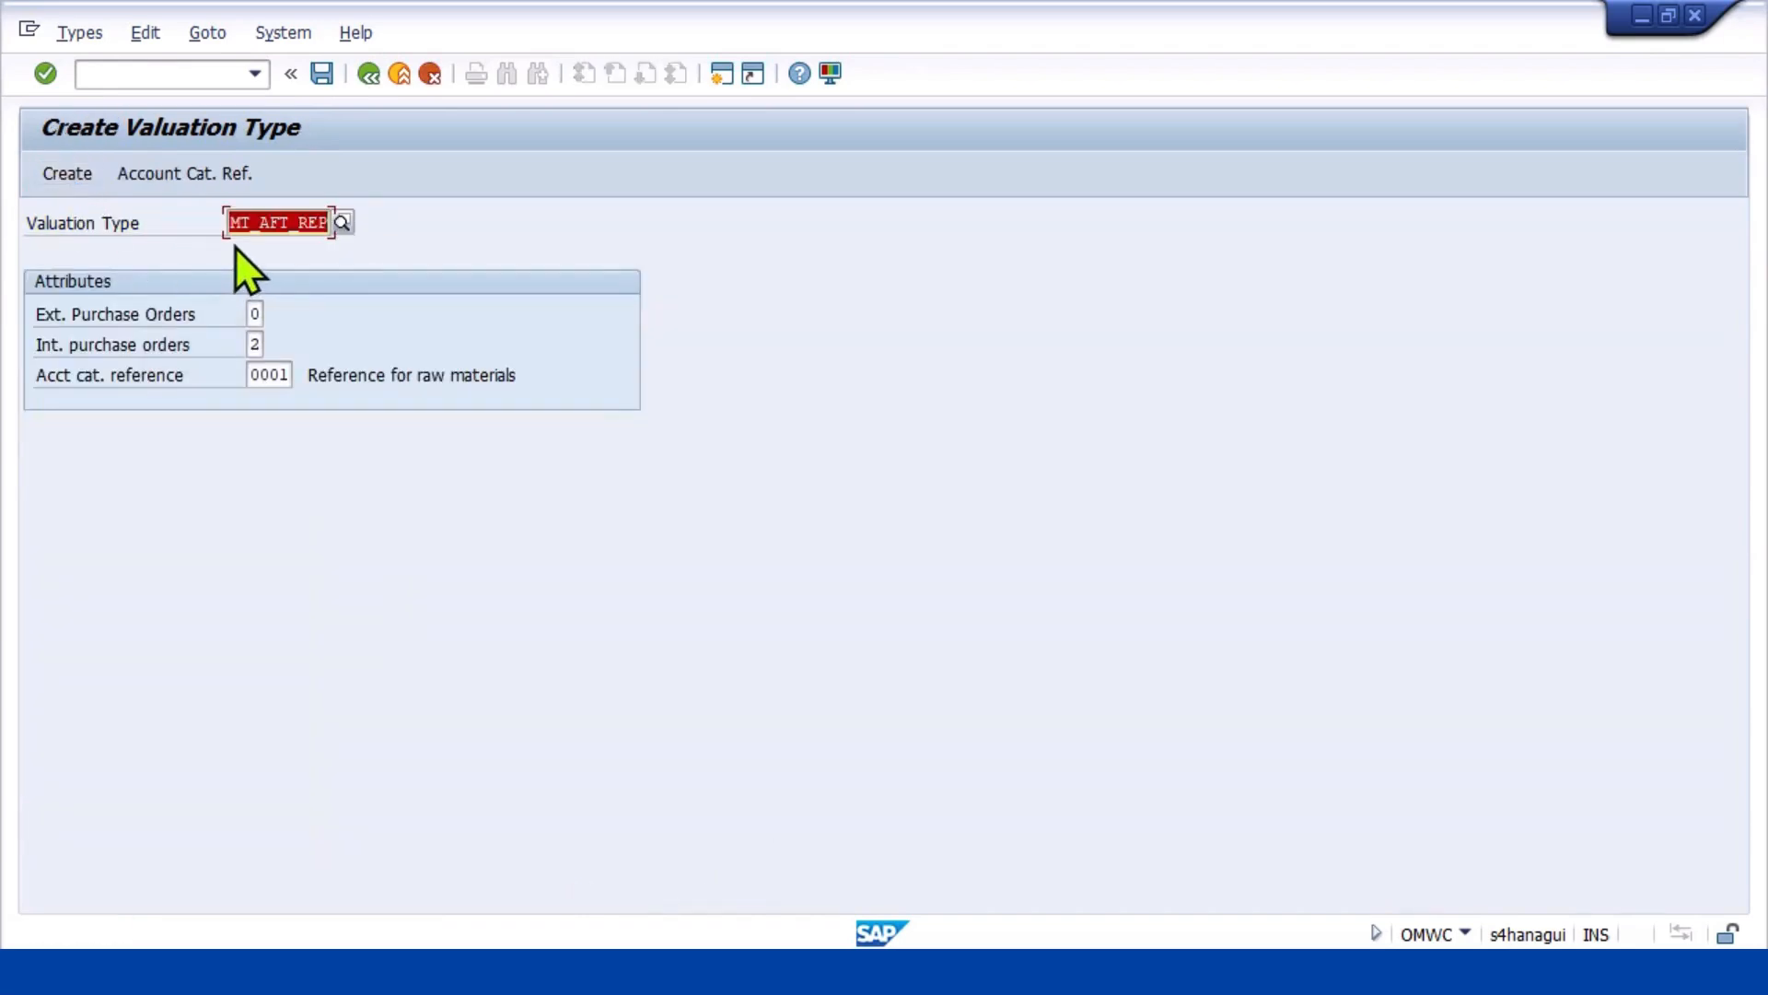
text(MT)
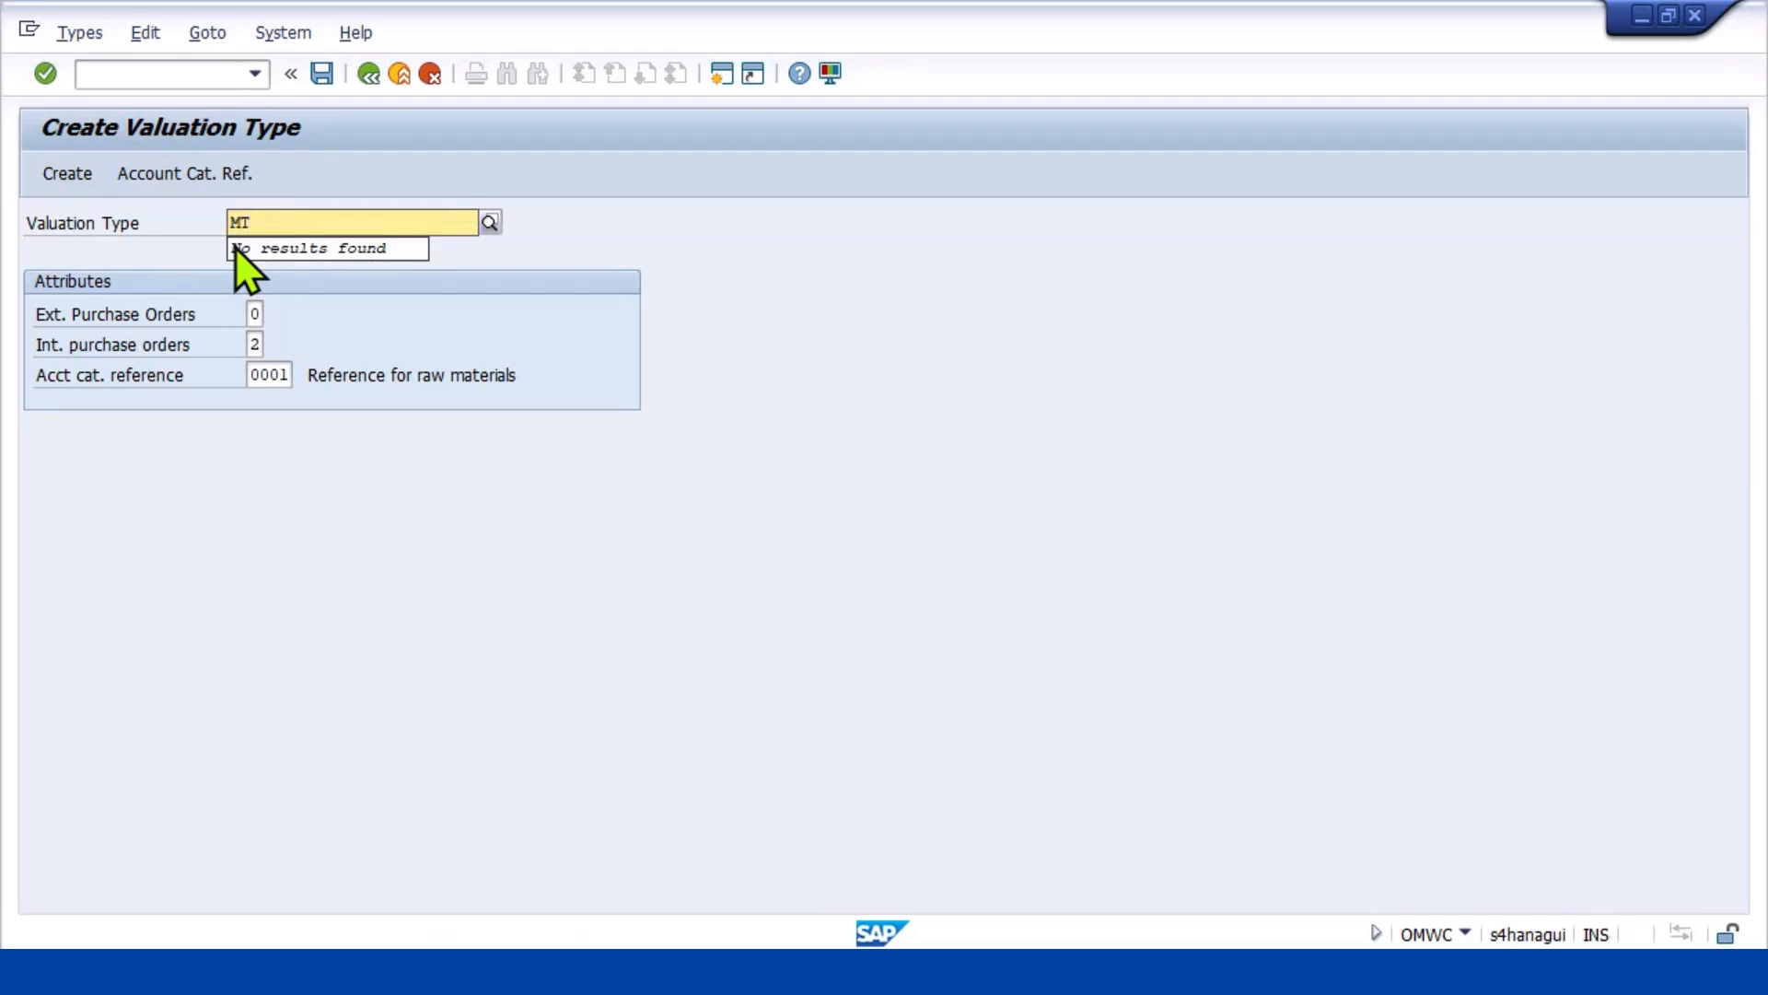
text(_FOR)
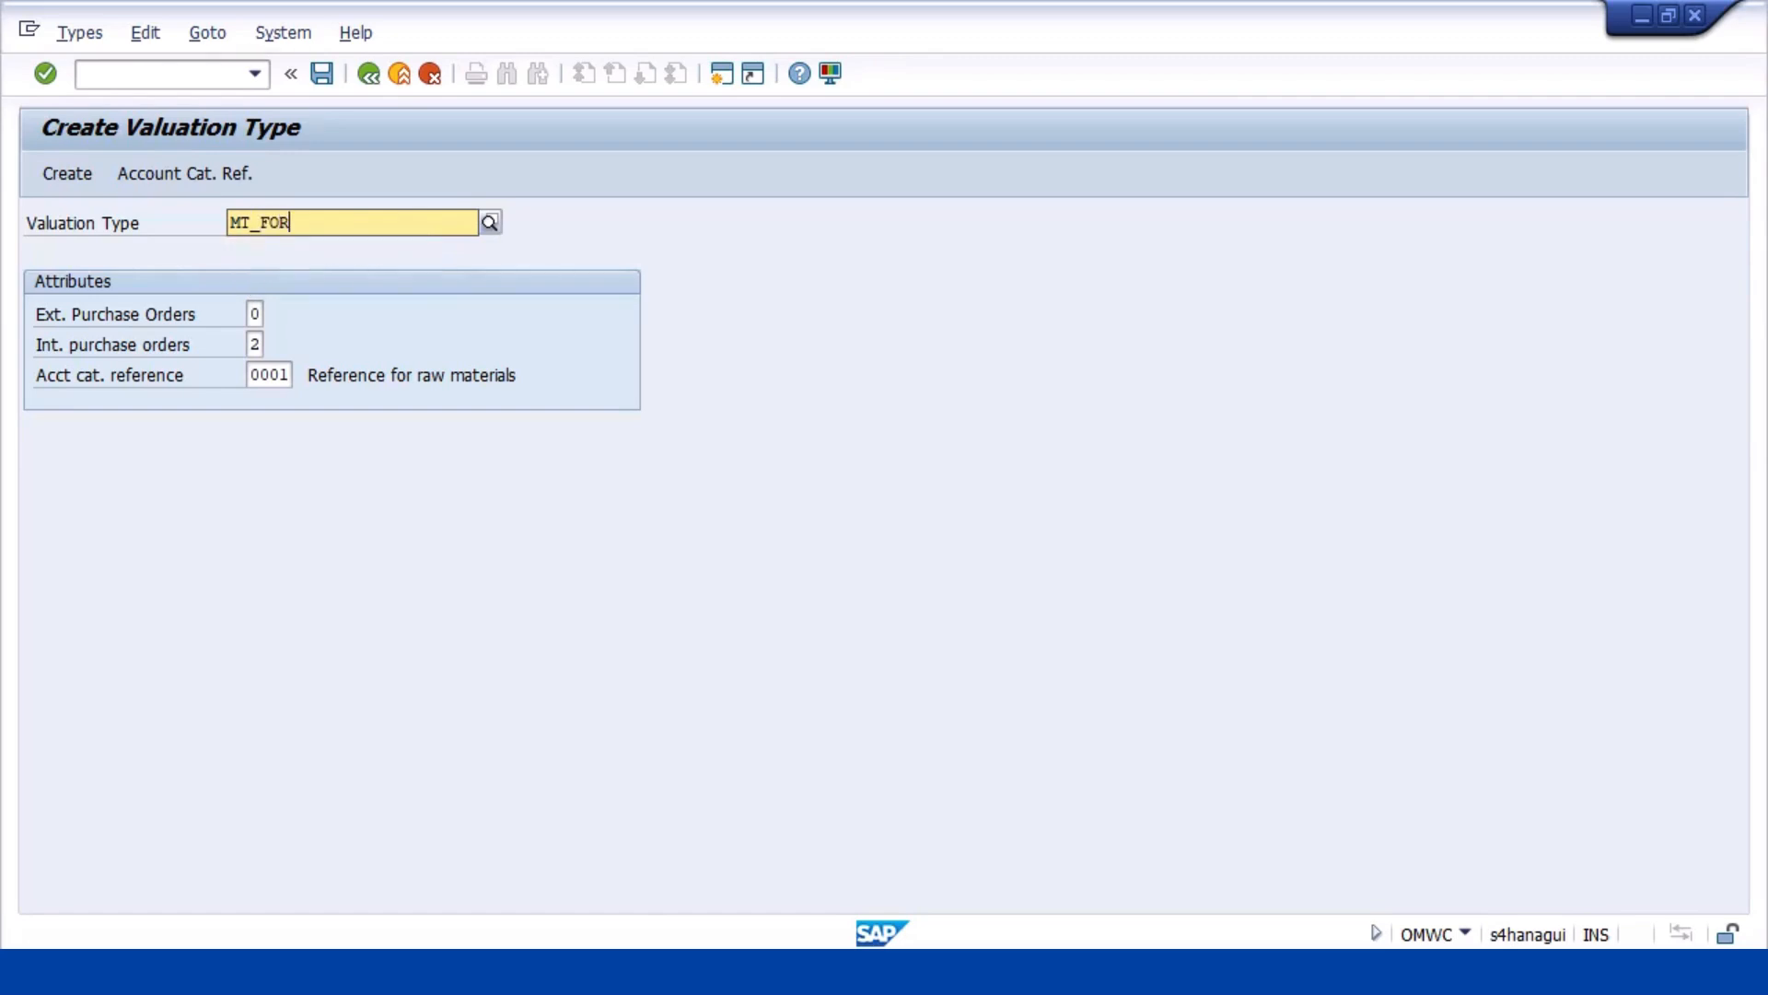
text(_)
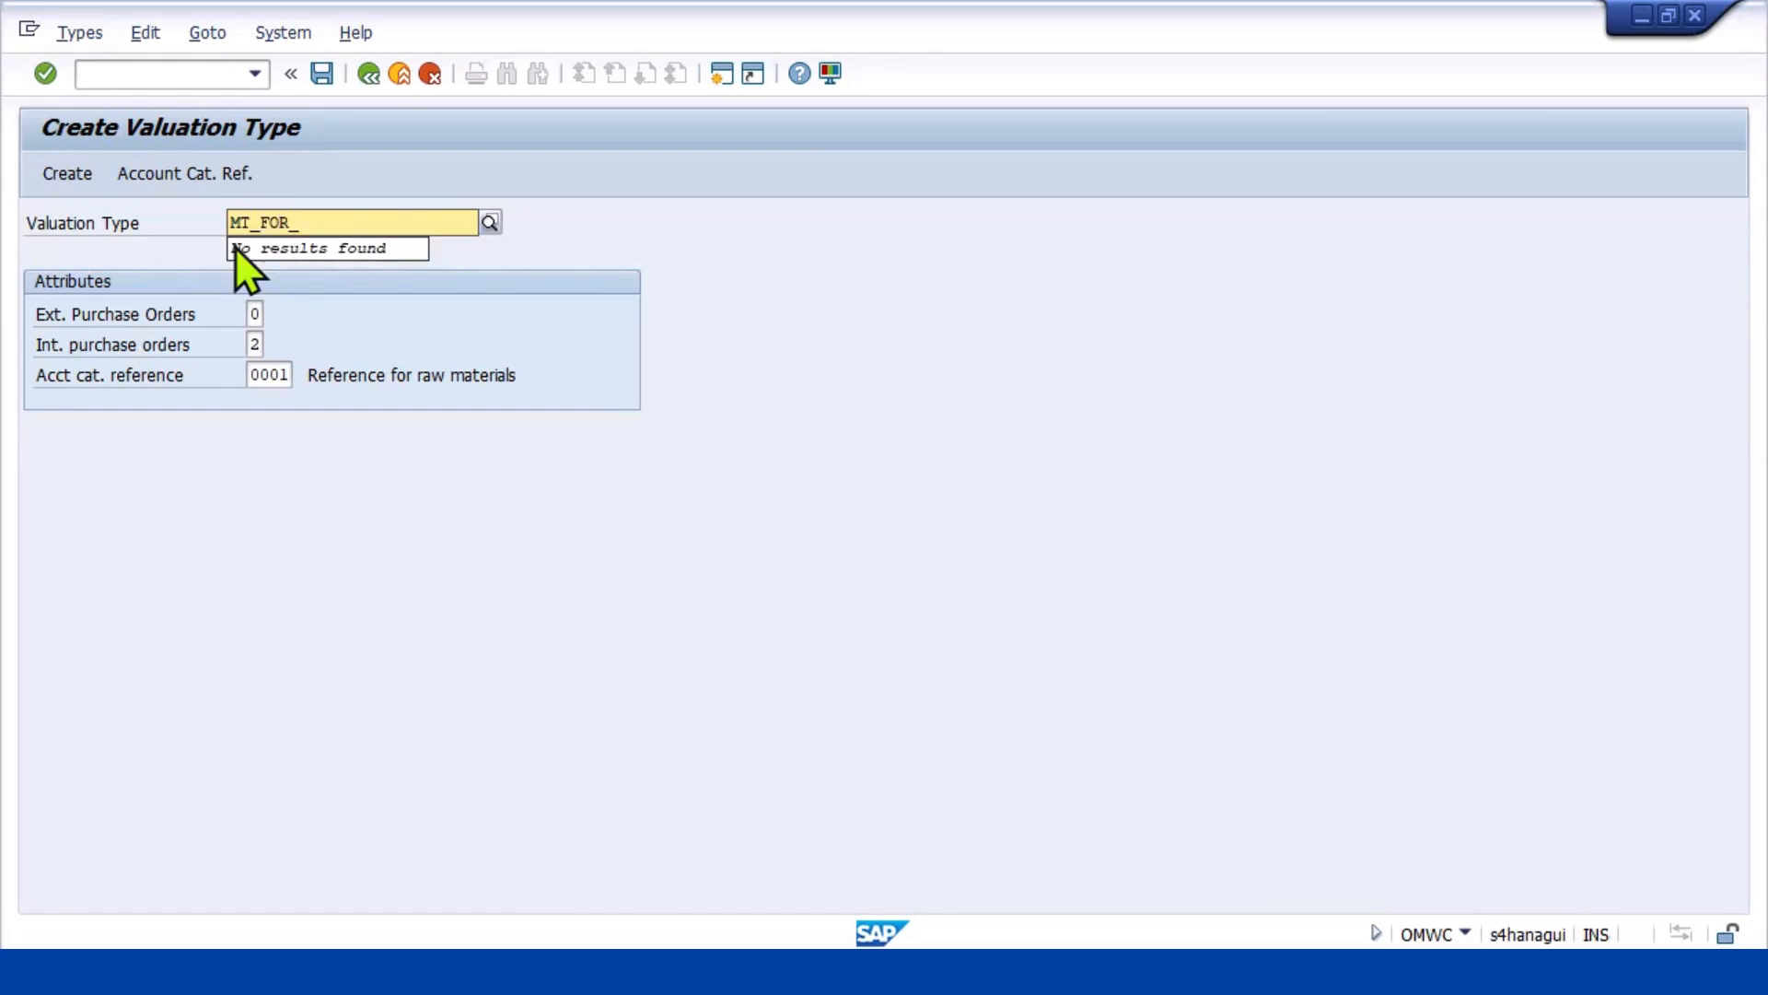
text(SAL)
key(Return)
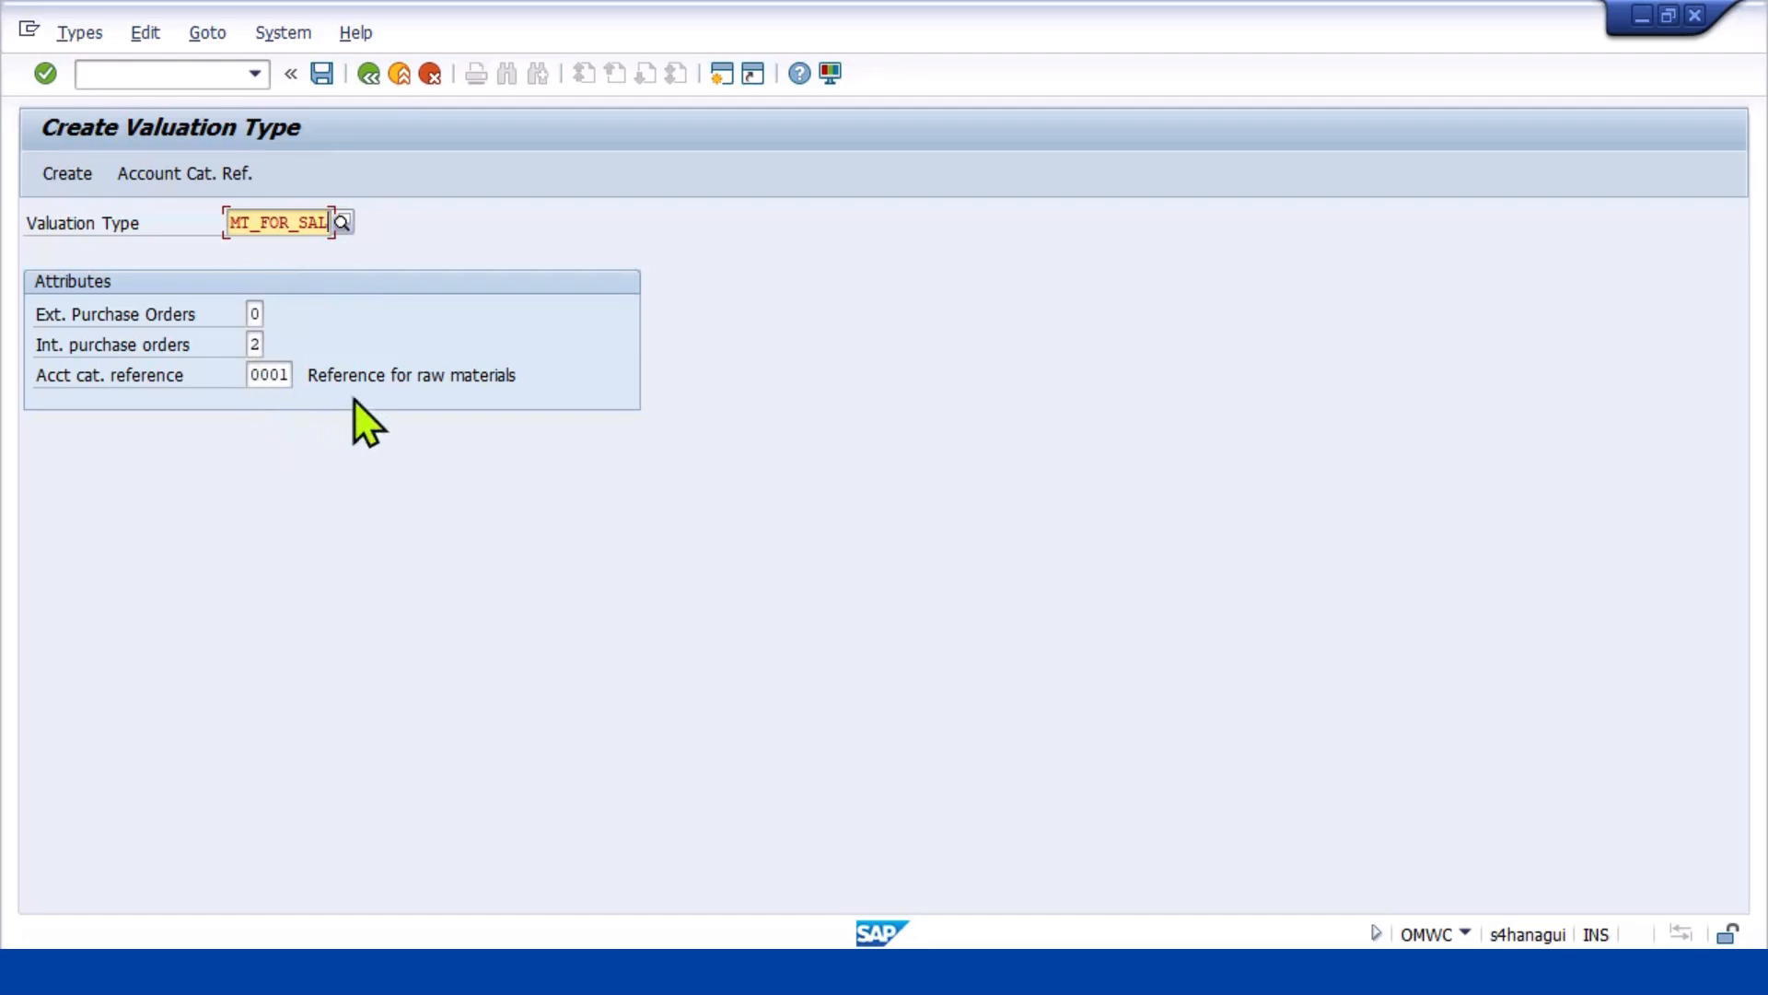
click(80, 185)
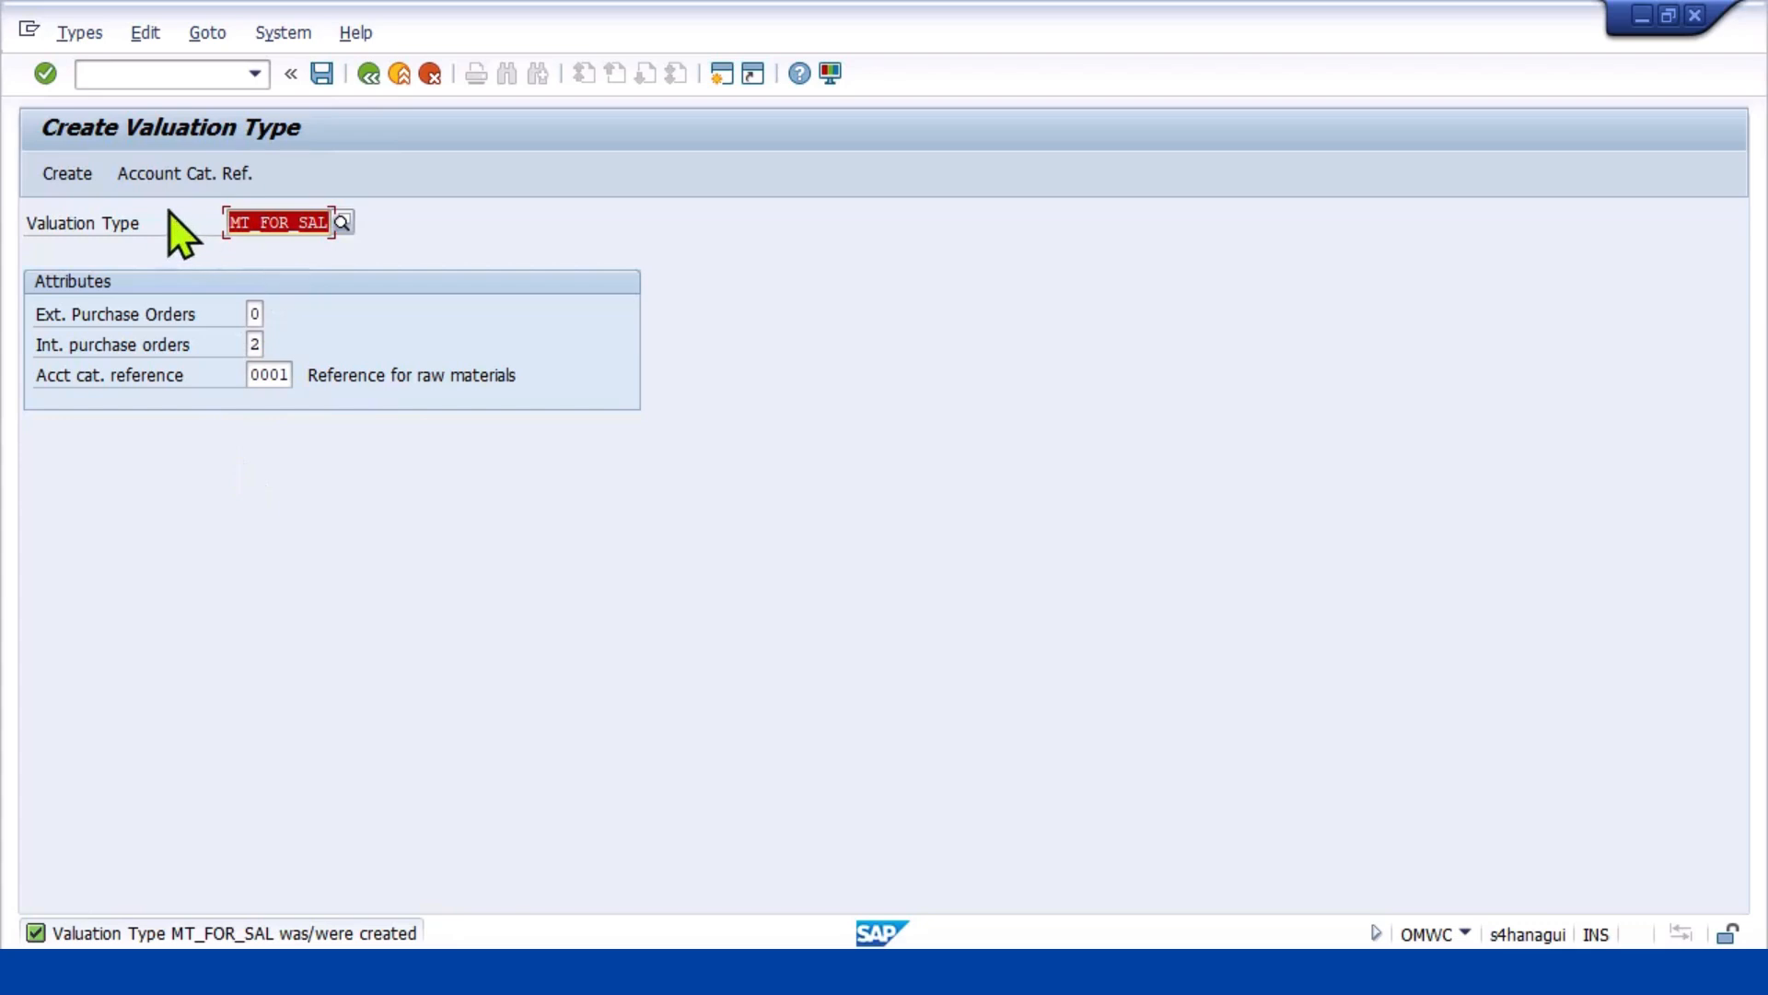
click(369, 74)
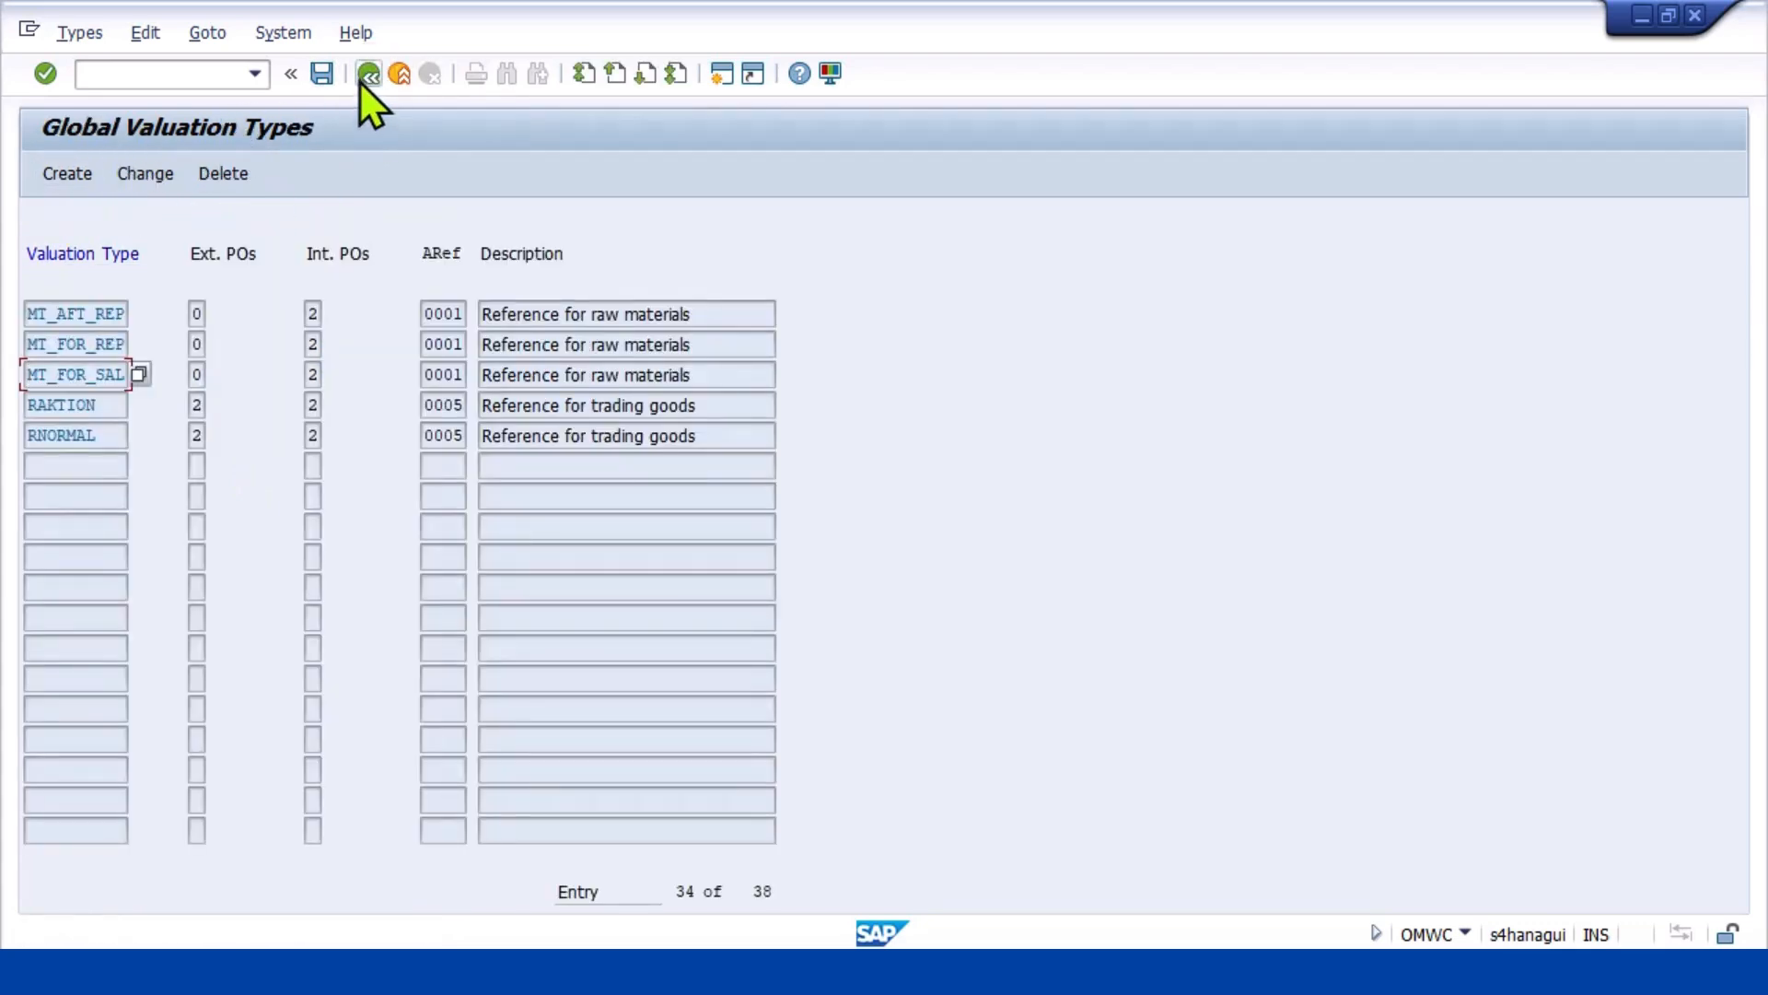
click(364, 78)
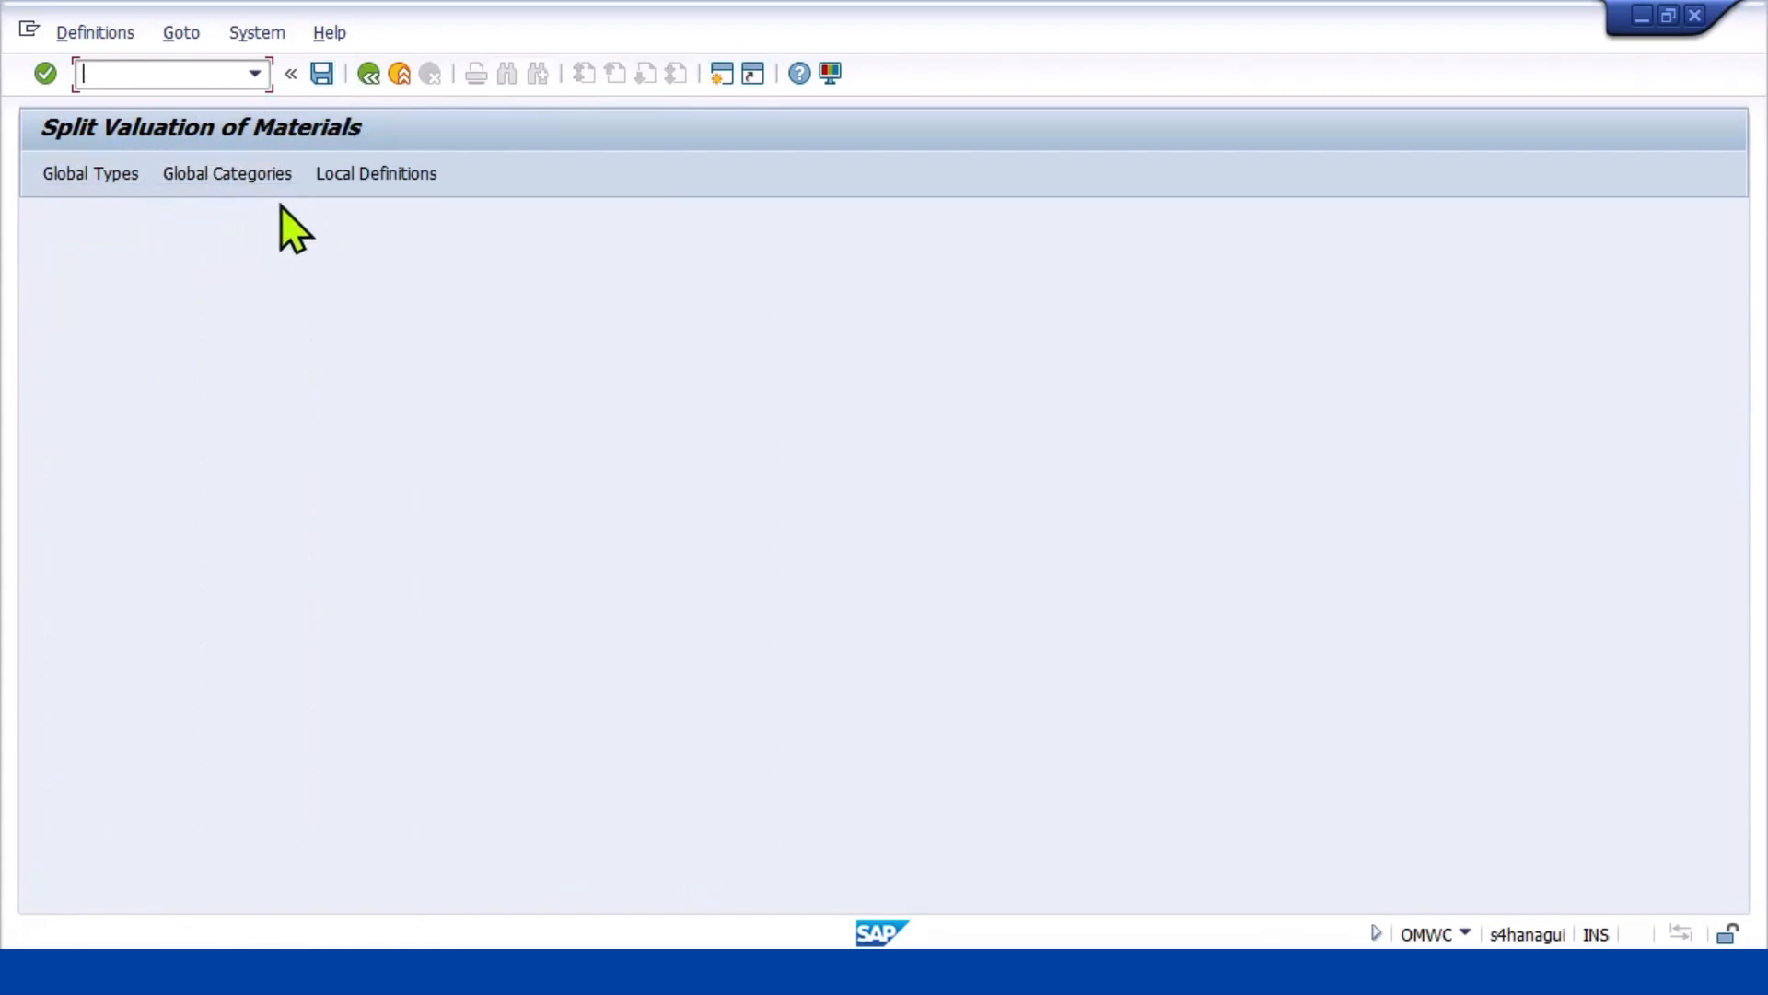
Start a new global valuation category Q with the description MT_FOR_REP
click(236, 183)
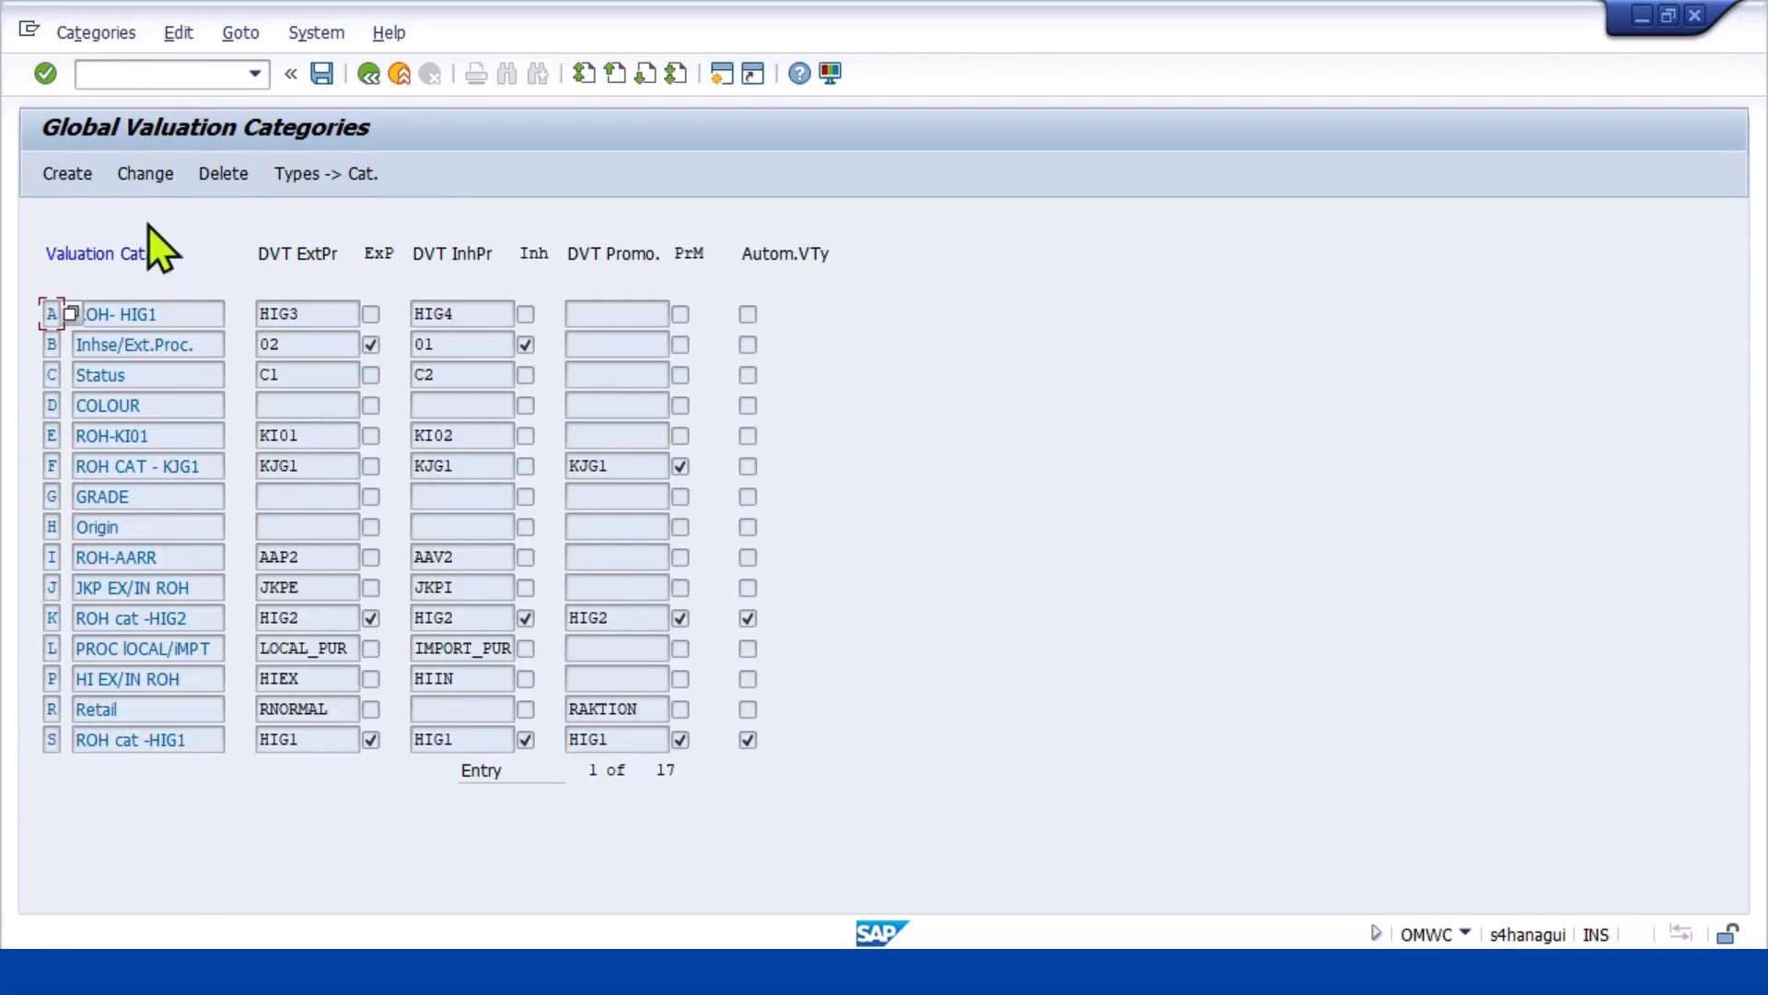
click(81, 177)
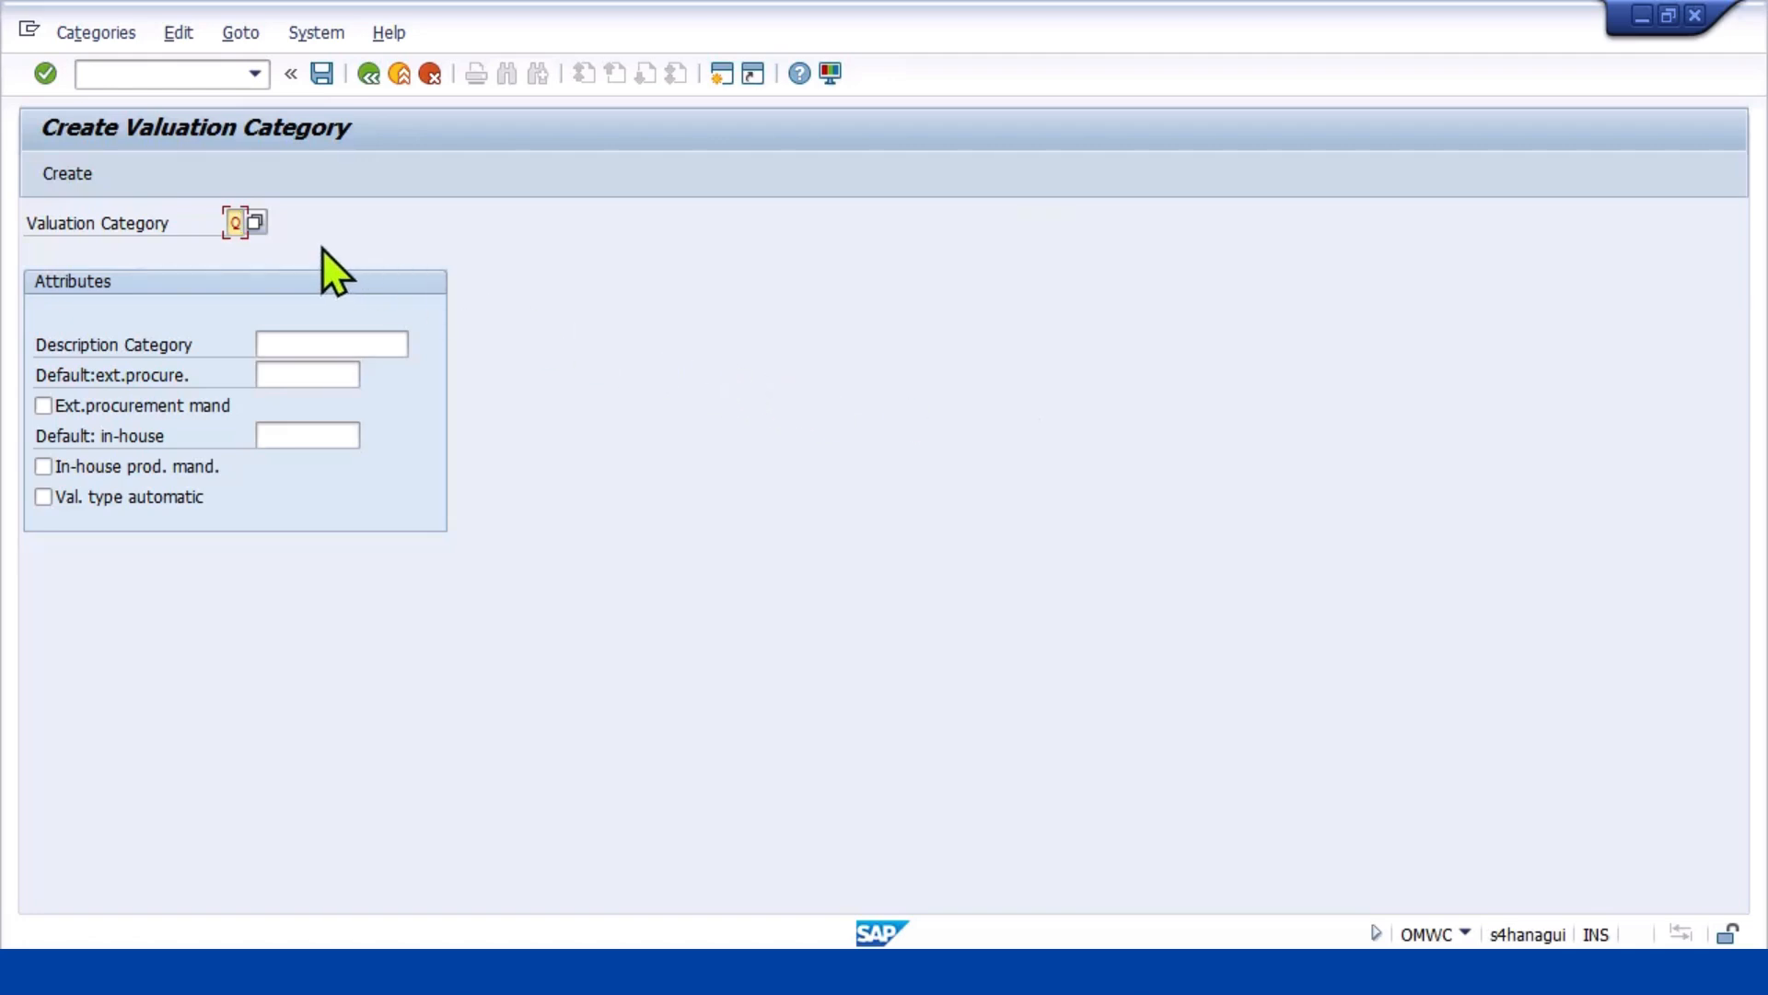
click(378, 345)
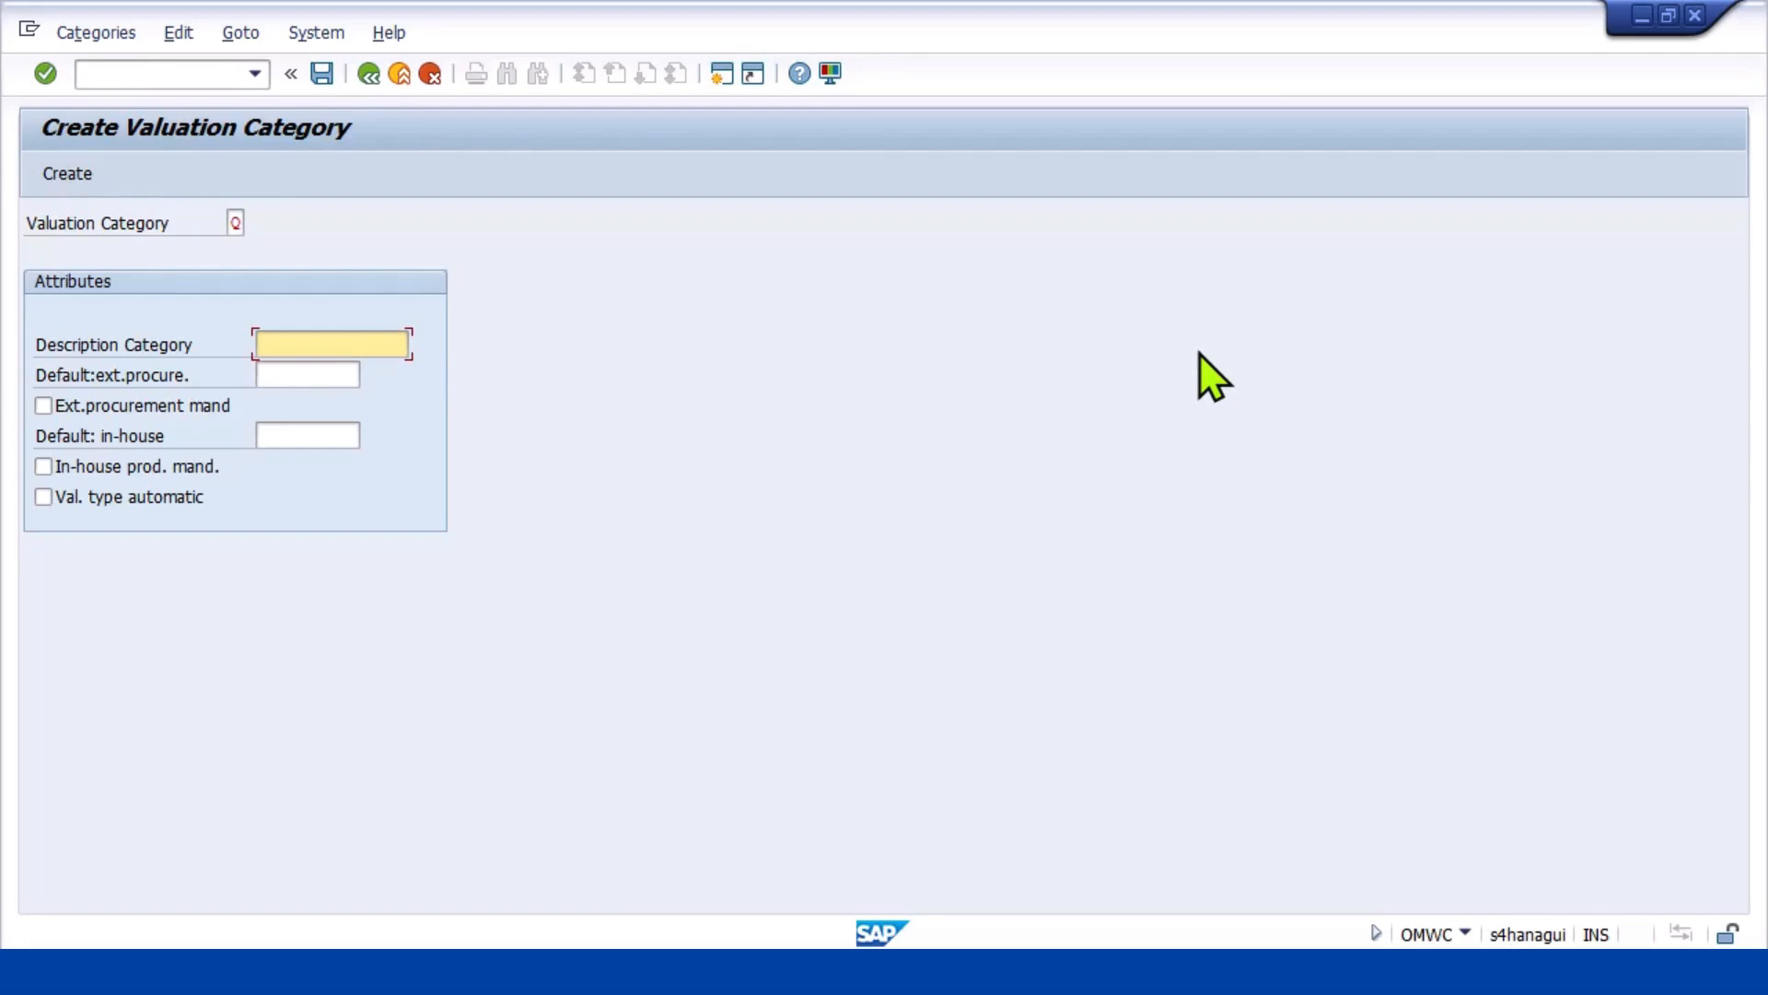
text(MT)
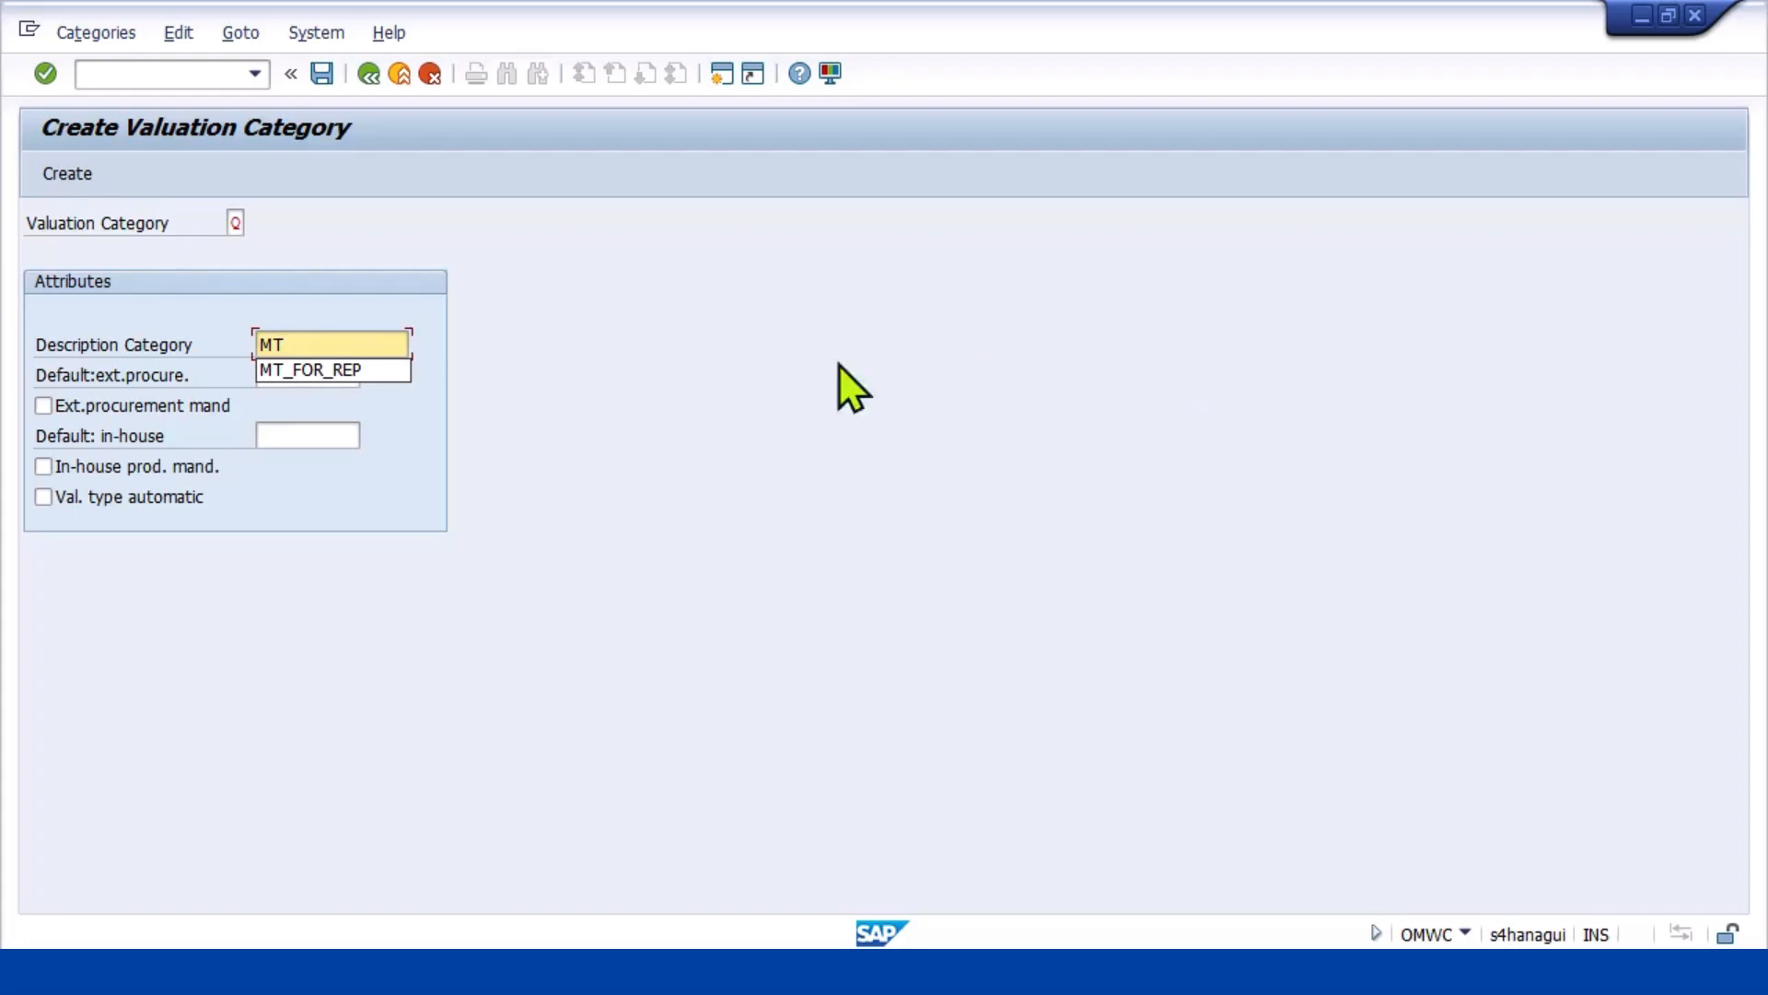
click(399, 368)
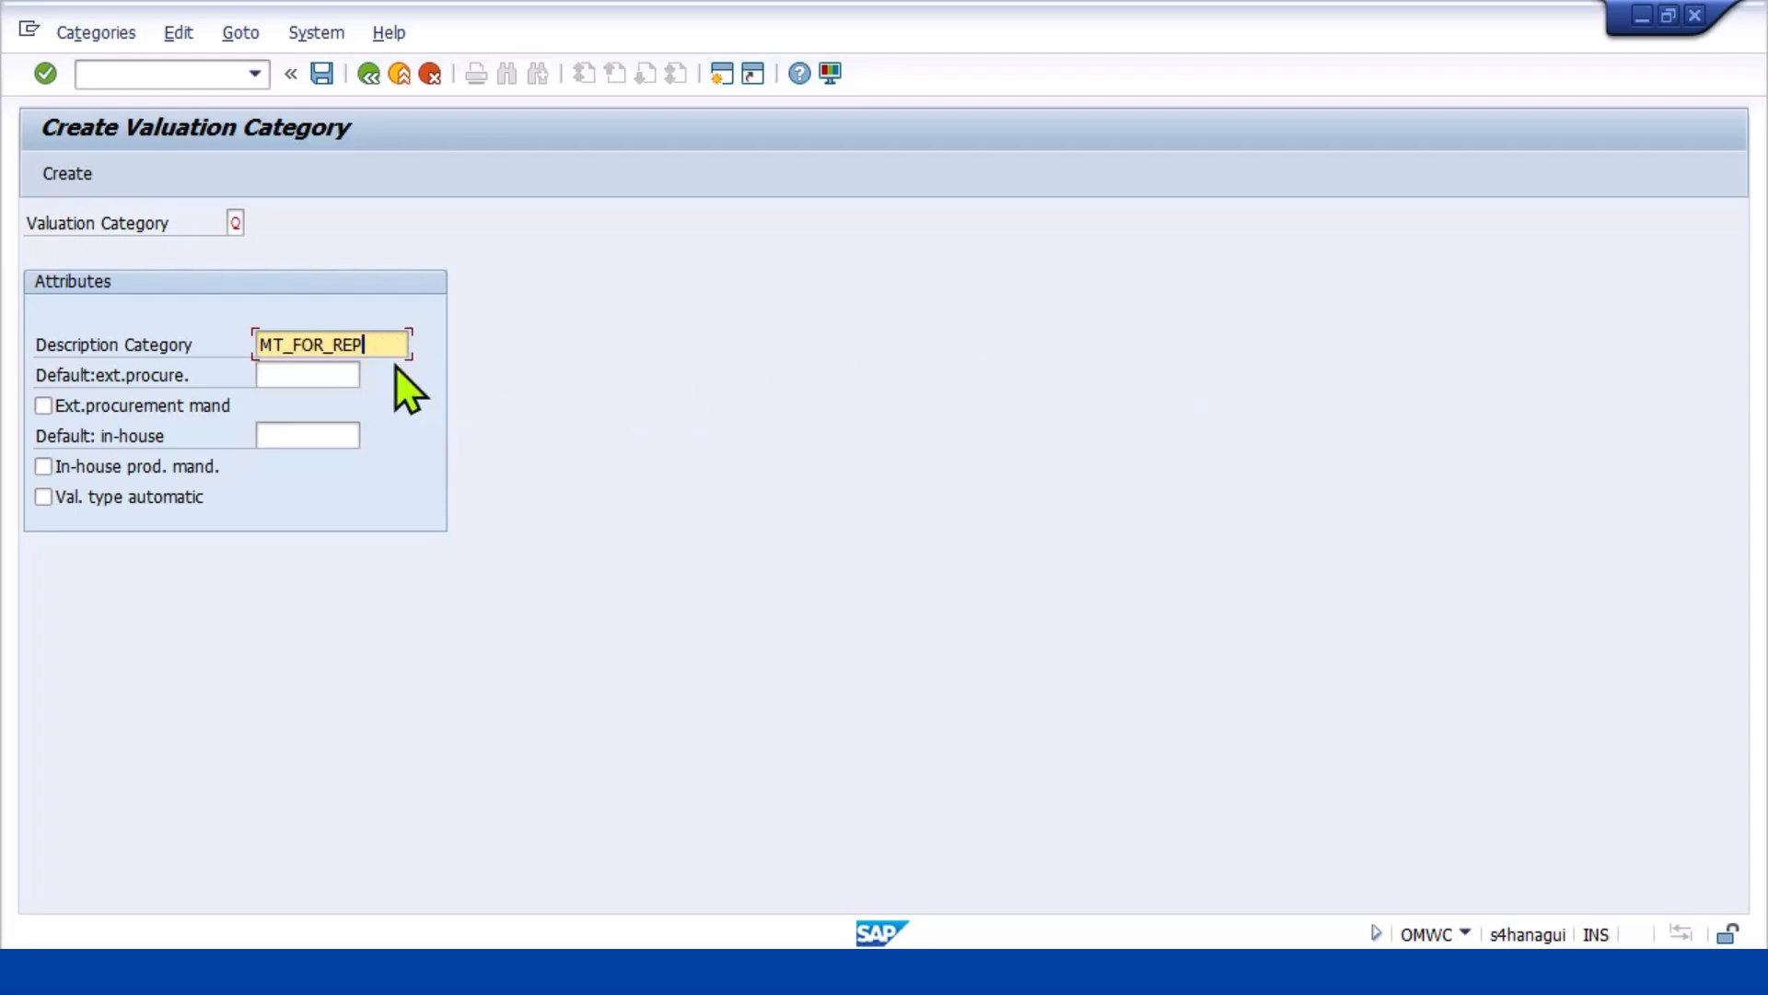
Set the default valuation type for external procurement of category Q to MT_AFT_REP
click(320, 373)
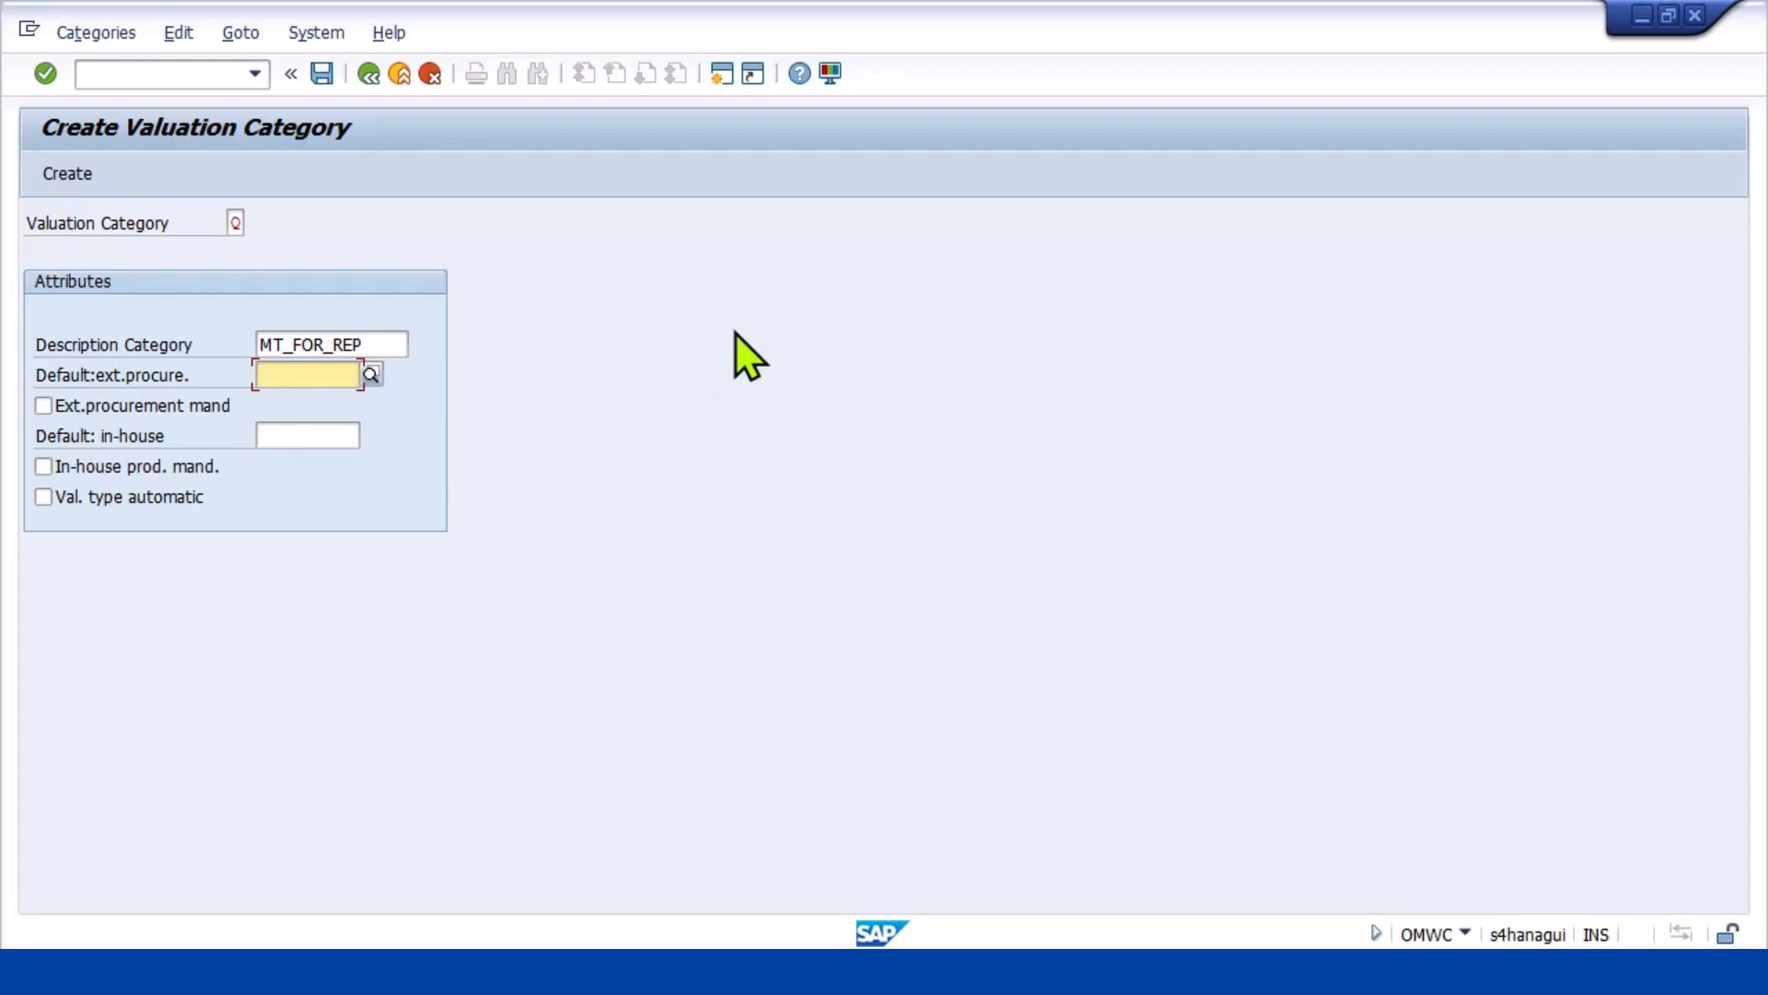
text(MT)
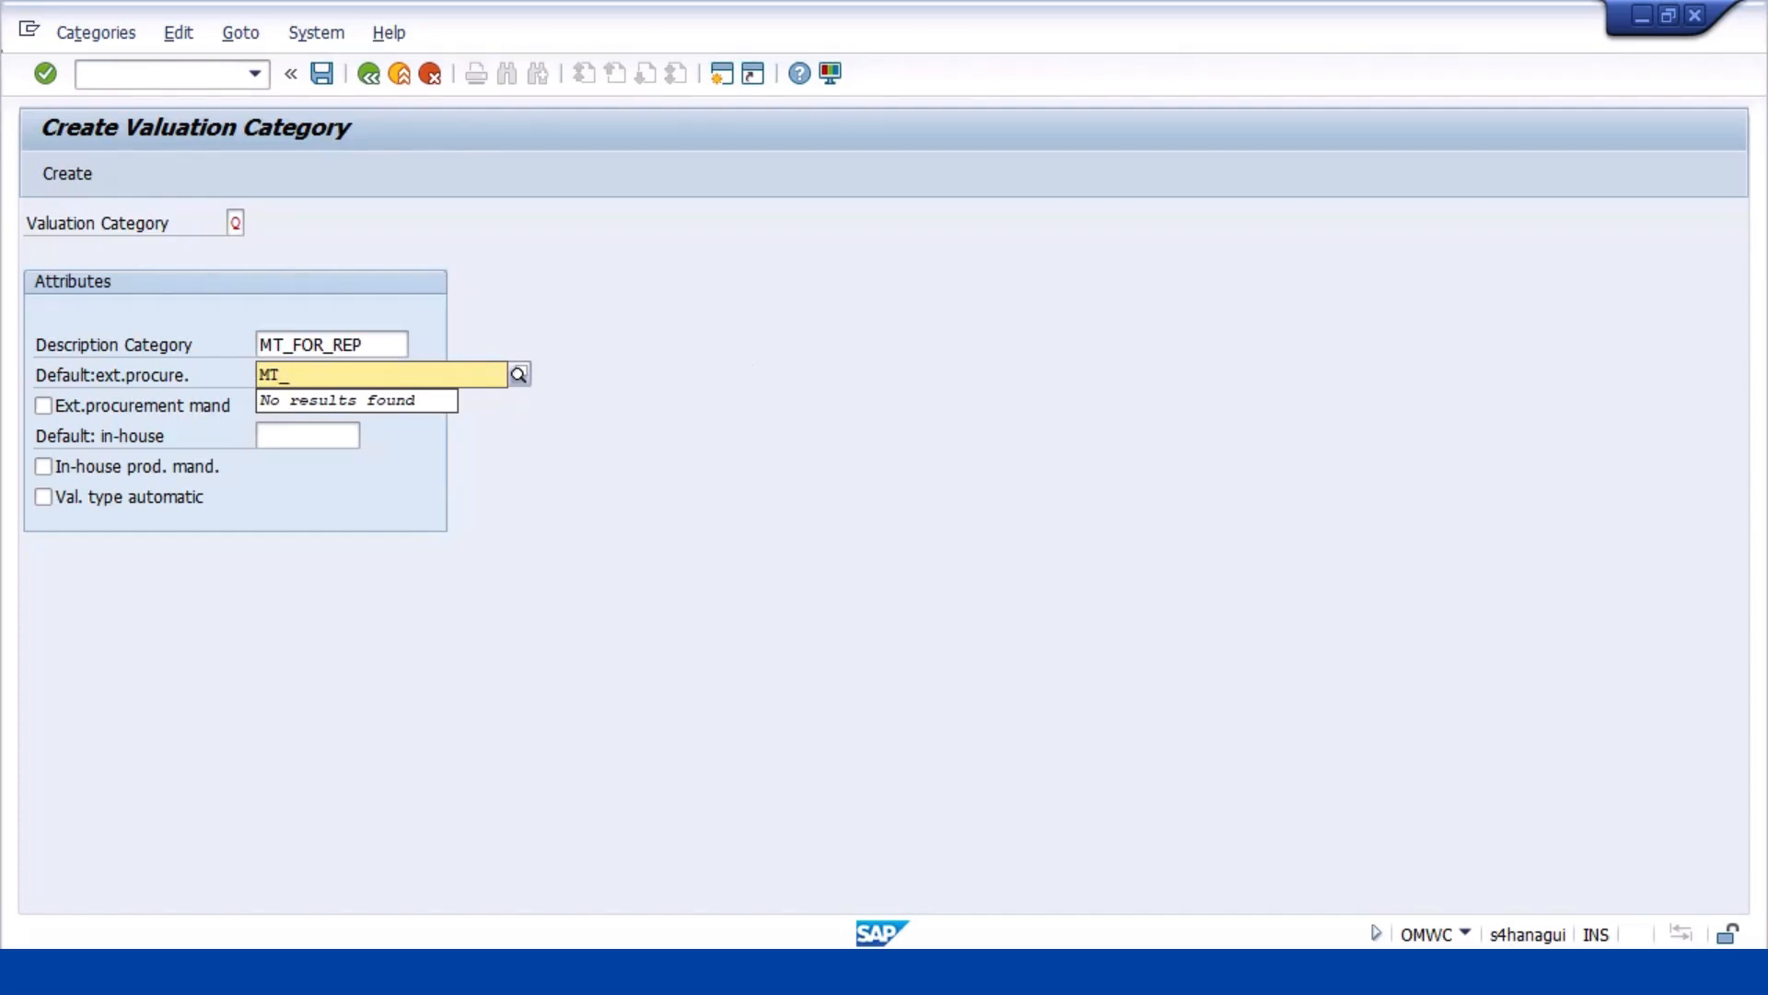
text(_FOR)
key(BackSpace)
key(BackSpace)
key(BackSpace)
text(AFT_REP)
Set the default valuation type for in-house production of category Q to MT_FOR_SAL
click(326, 436)
text(M)
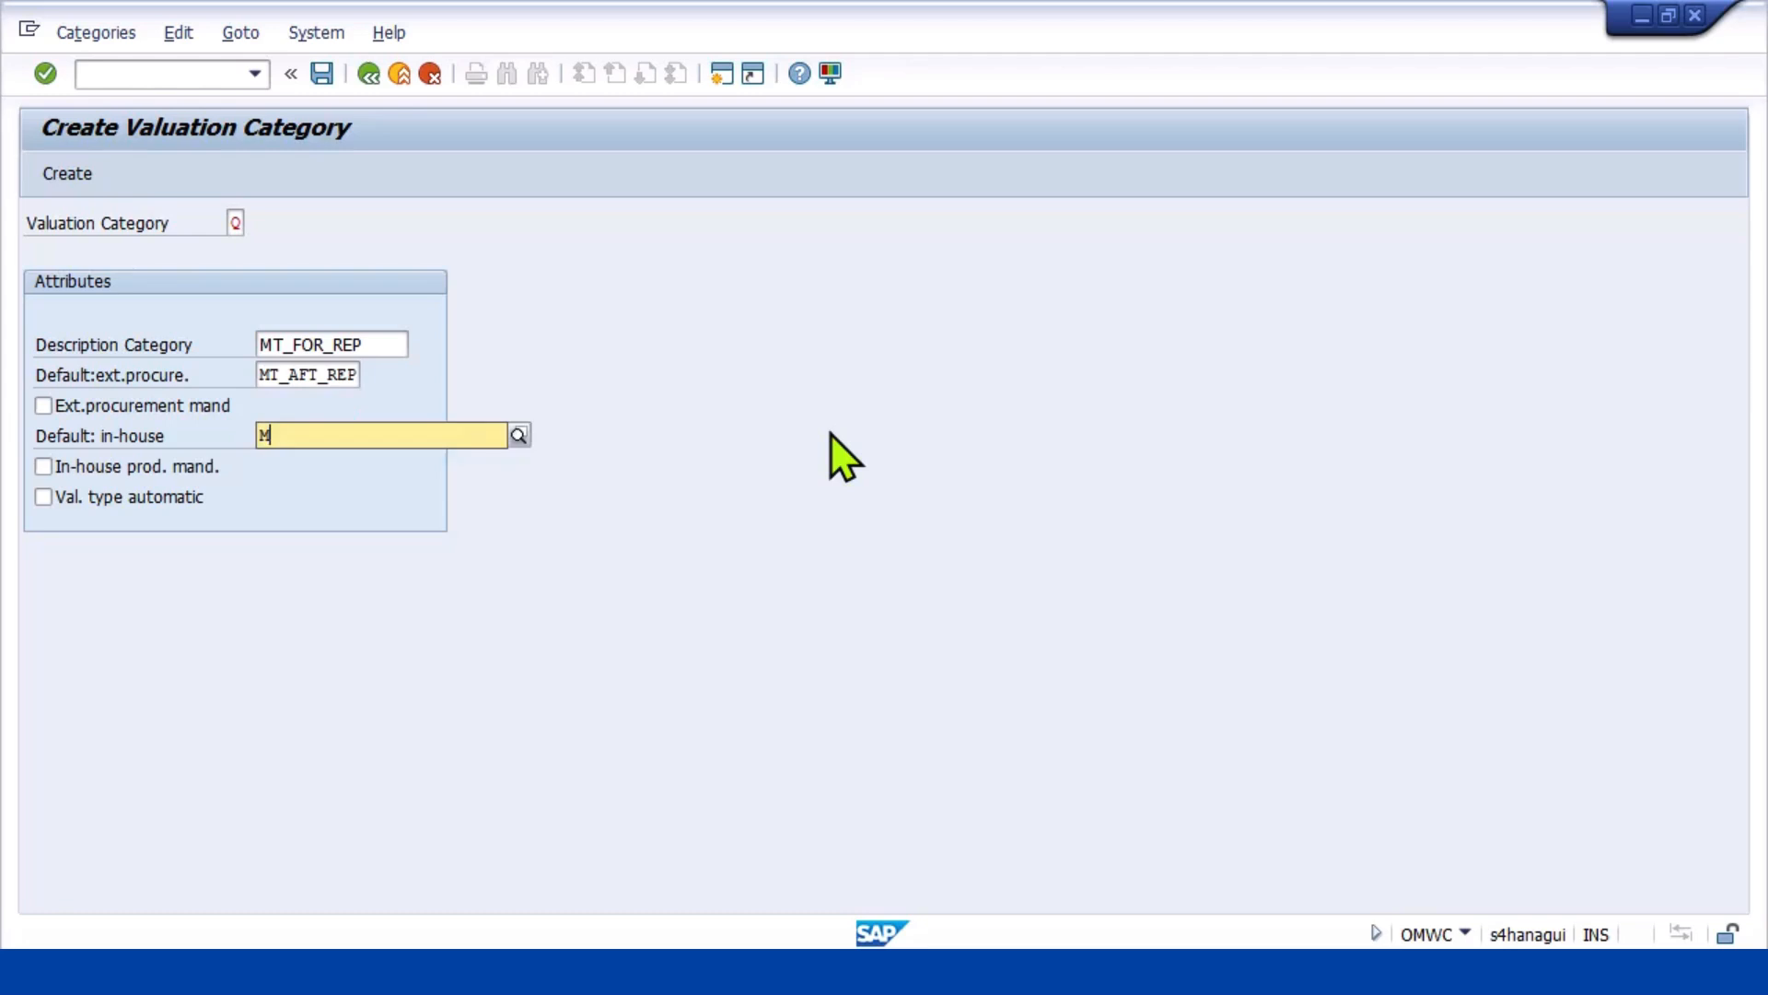
text(T)
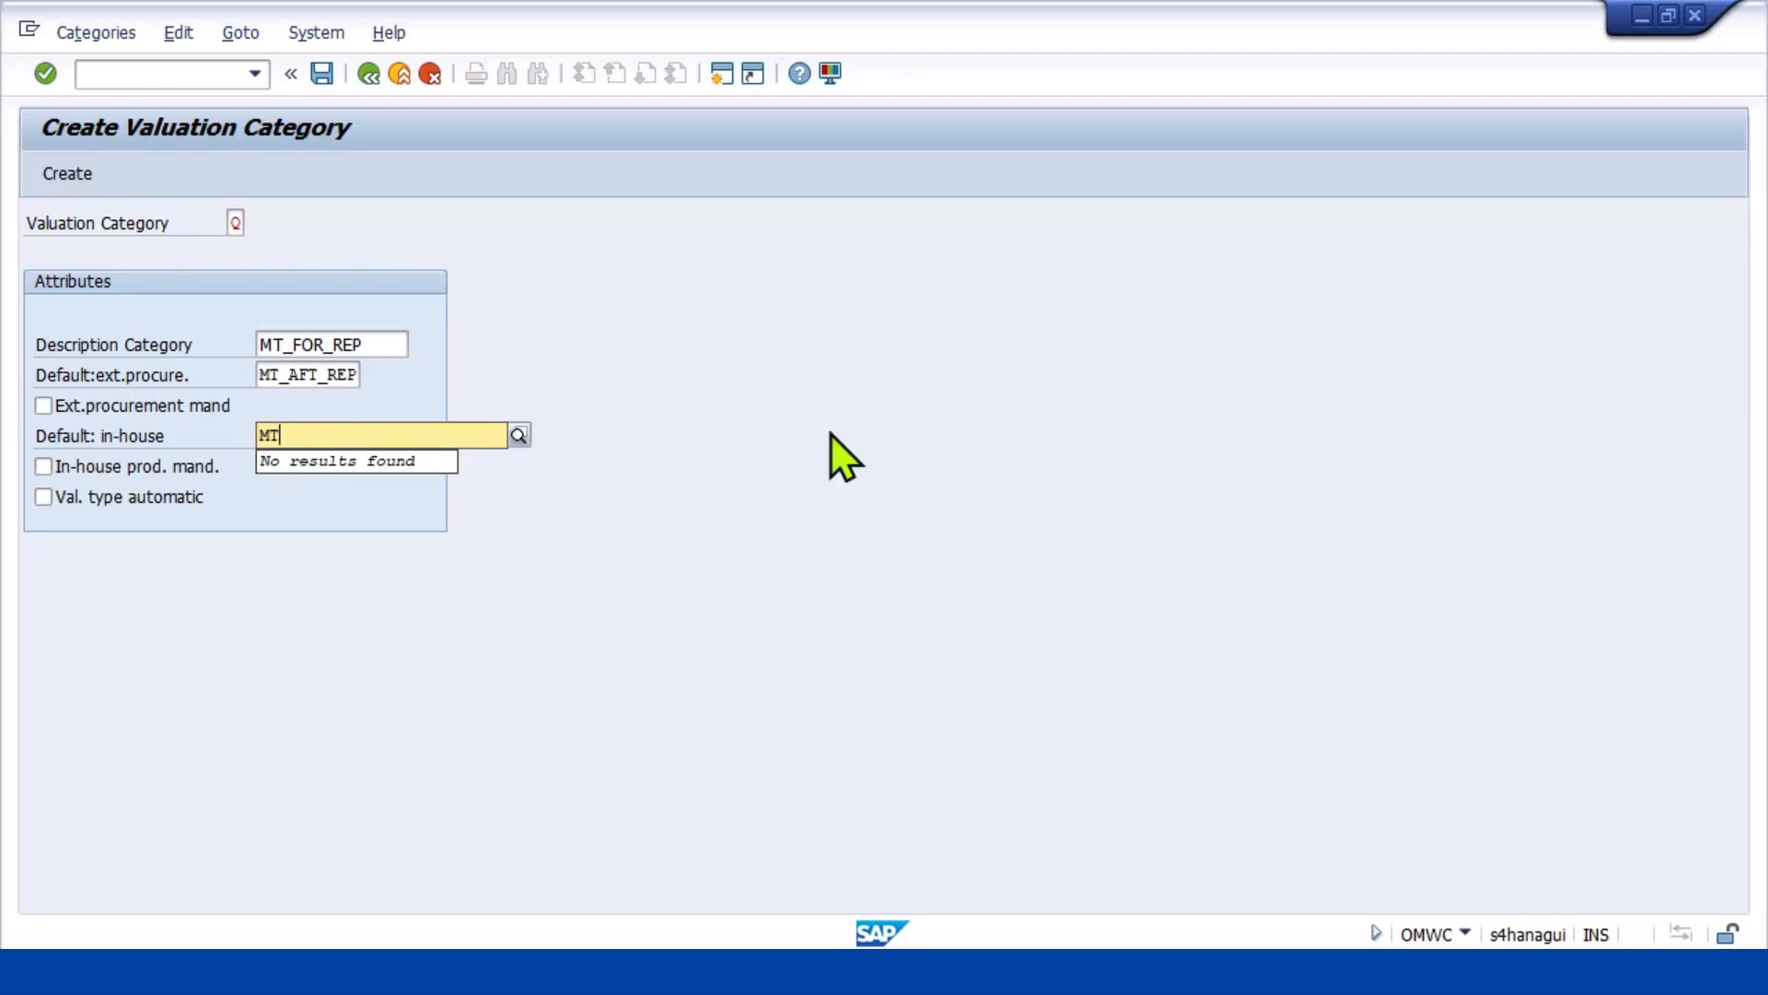
text(_FOR_SAL)
key(Return)
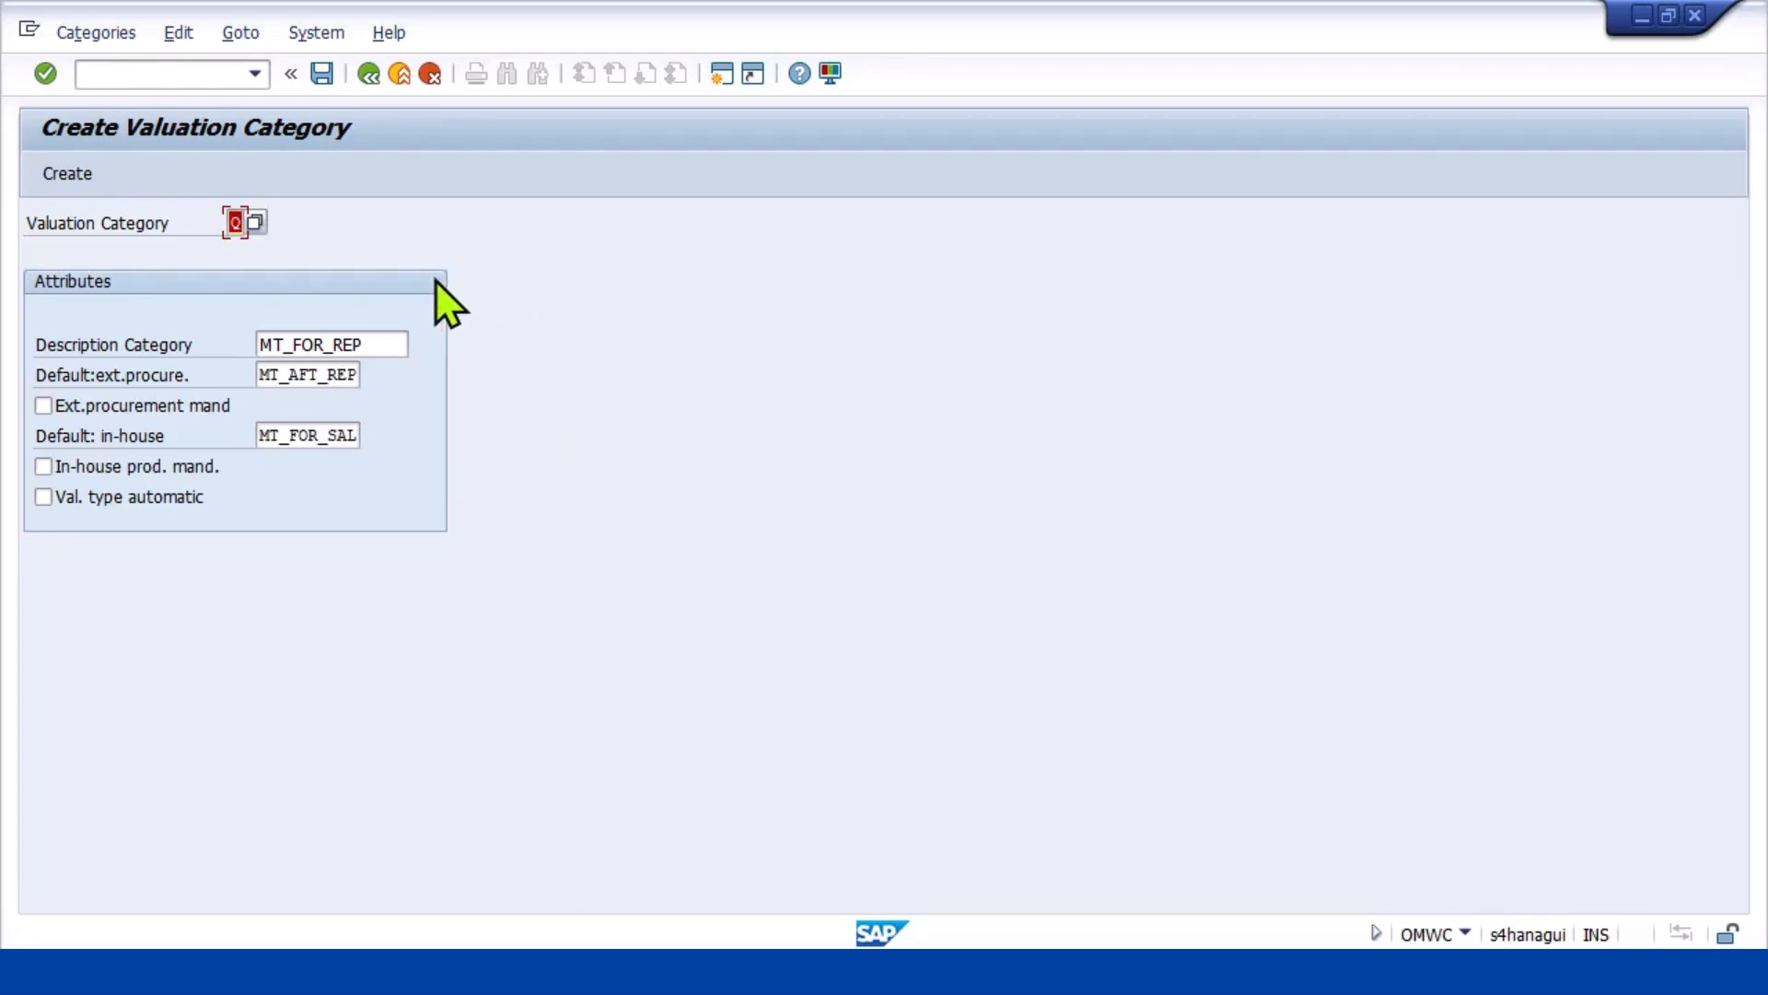
Replace the description of valuation category Q with FOR REP/REPD/SL
double_click(368, 345)
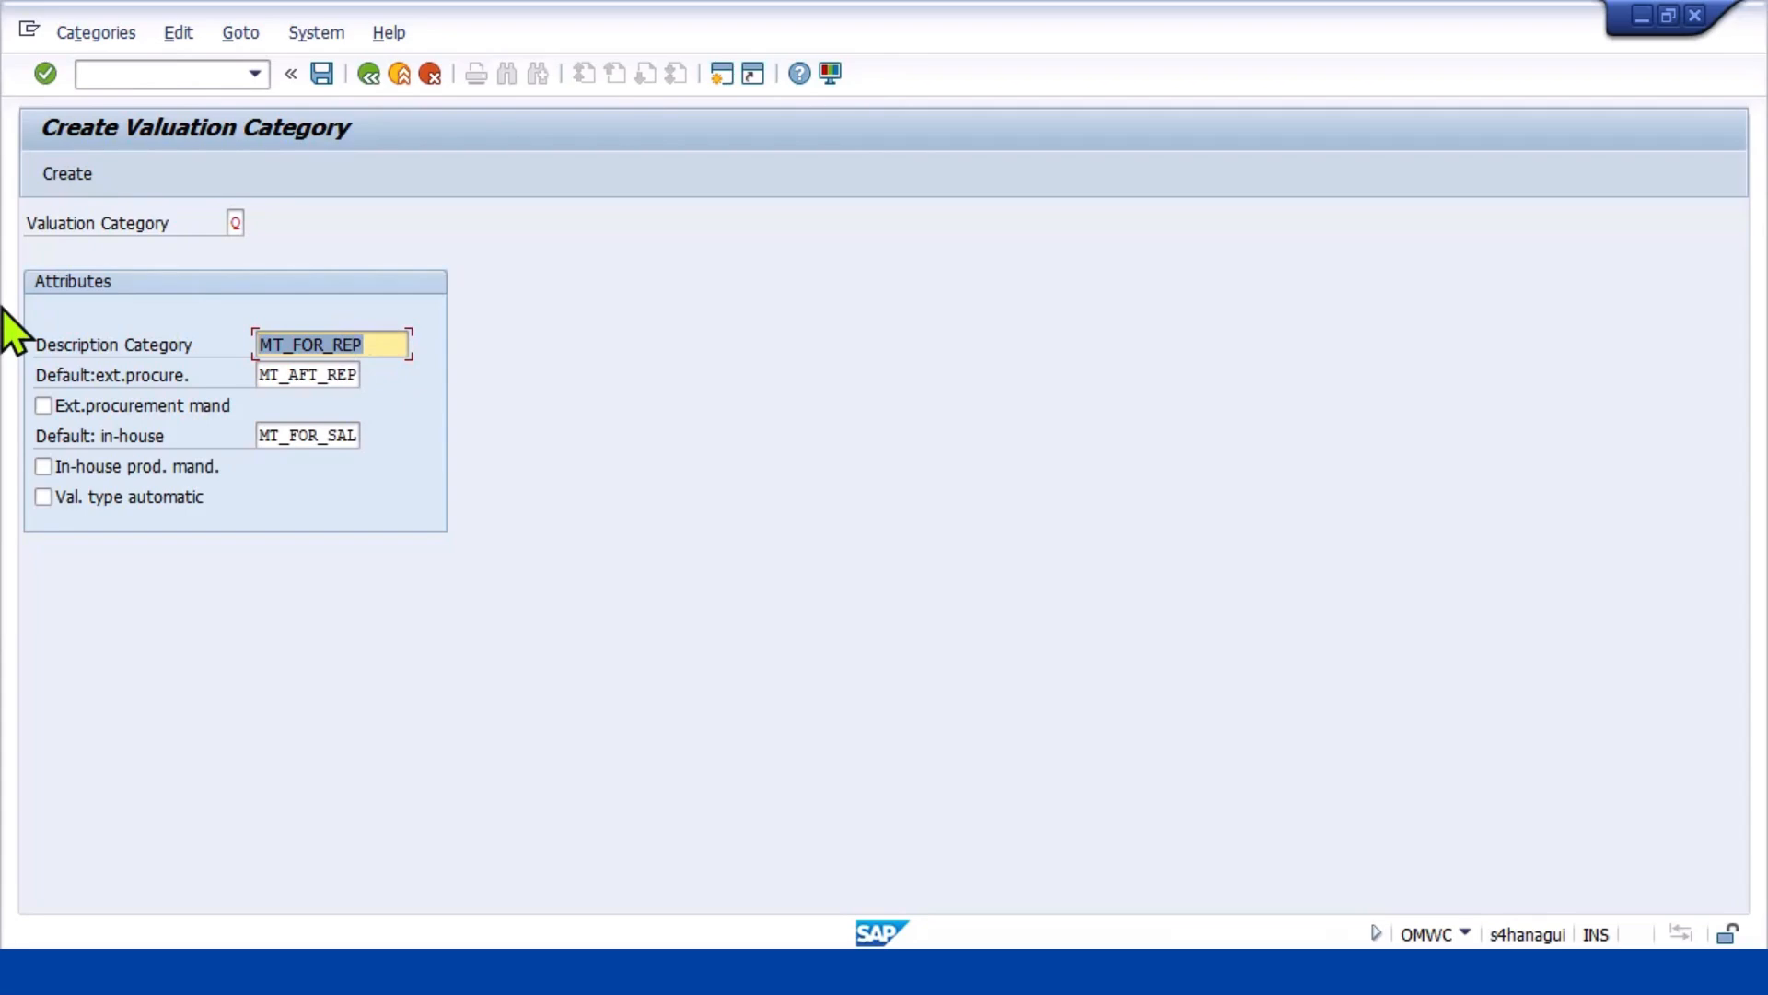
key(BackSpace)
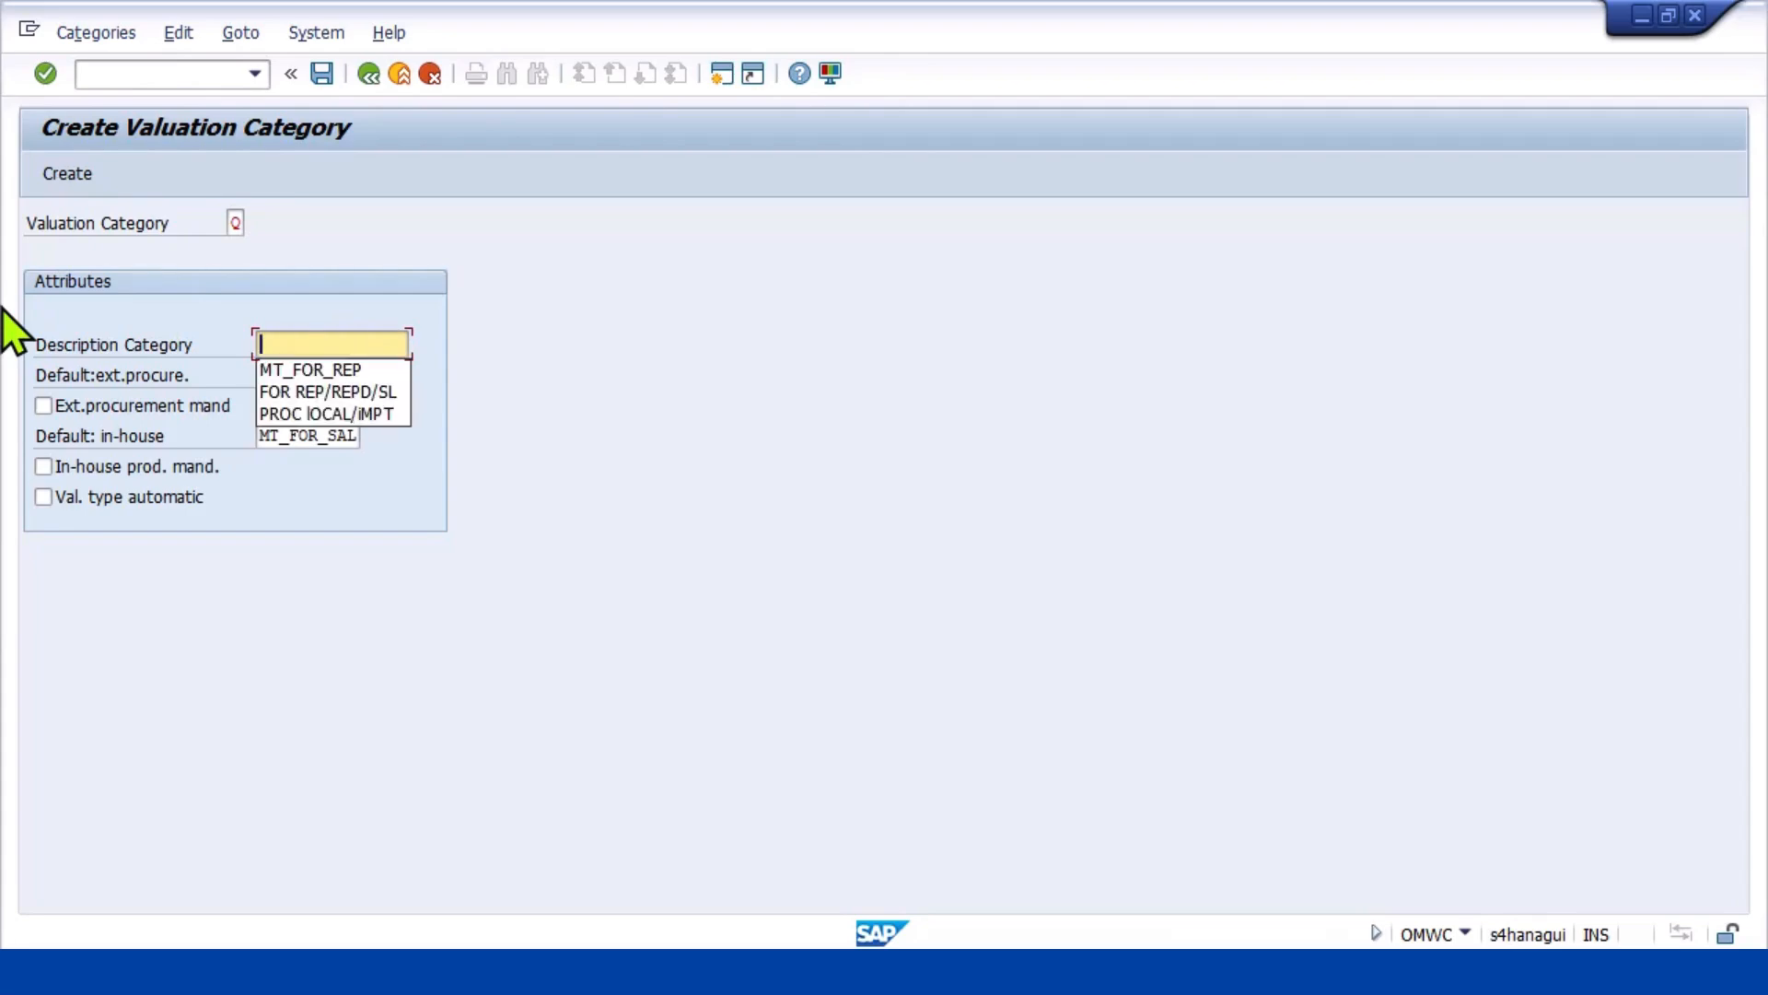
click(302, 393)
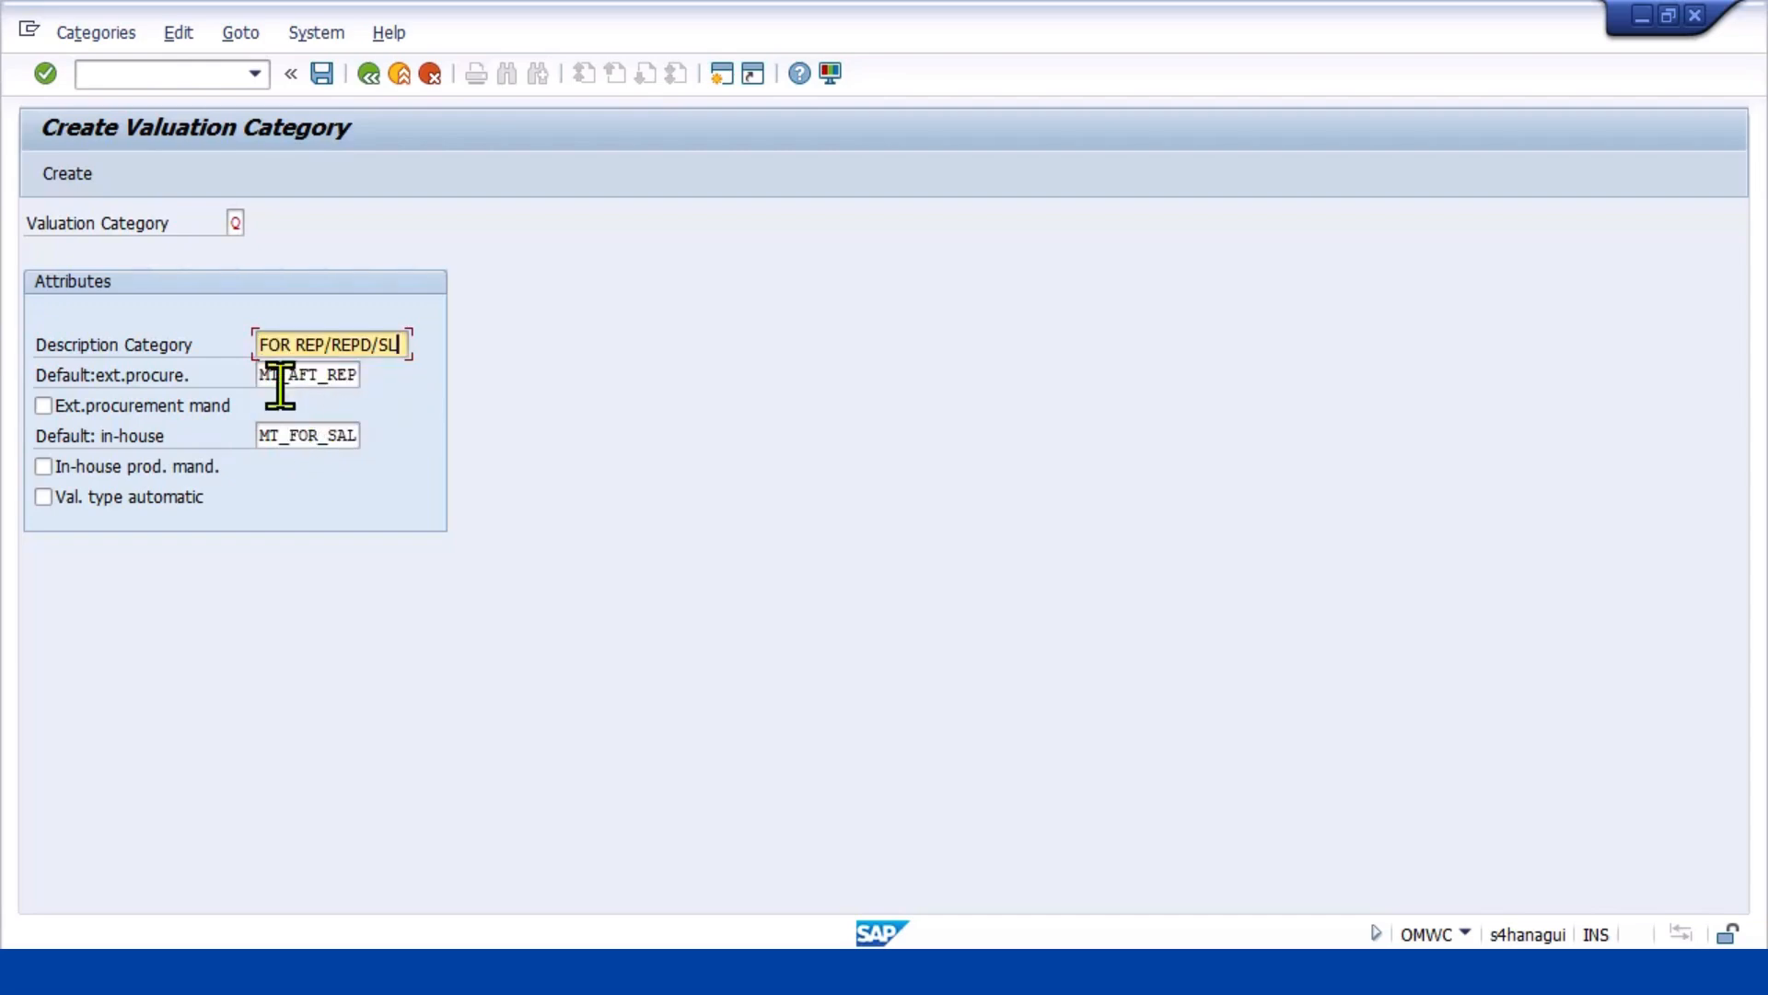
Change the default valuation type for external procurement of category Q to MT_FOR_REP
click(280, 379)
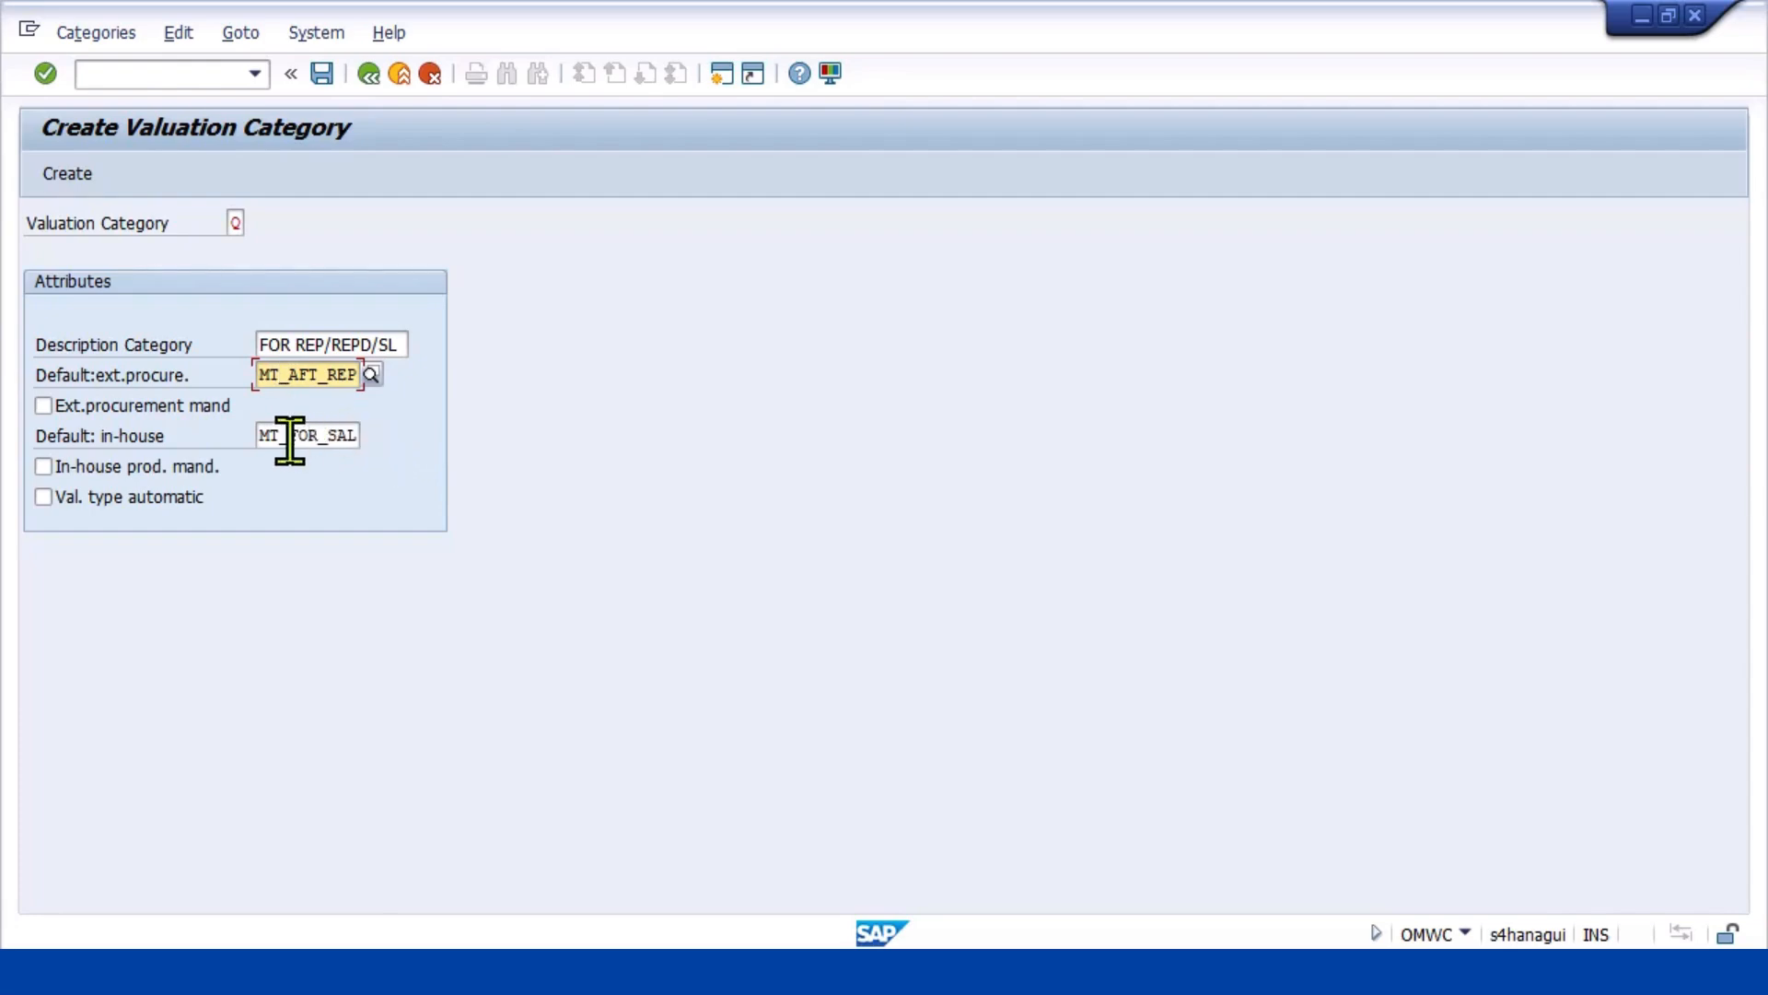
drag(290, 376, 664, 408)
text(FOR)
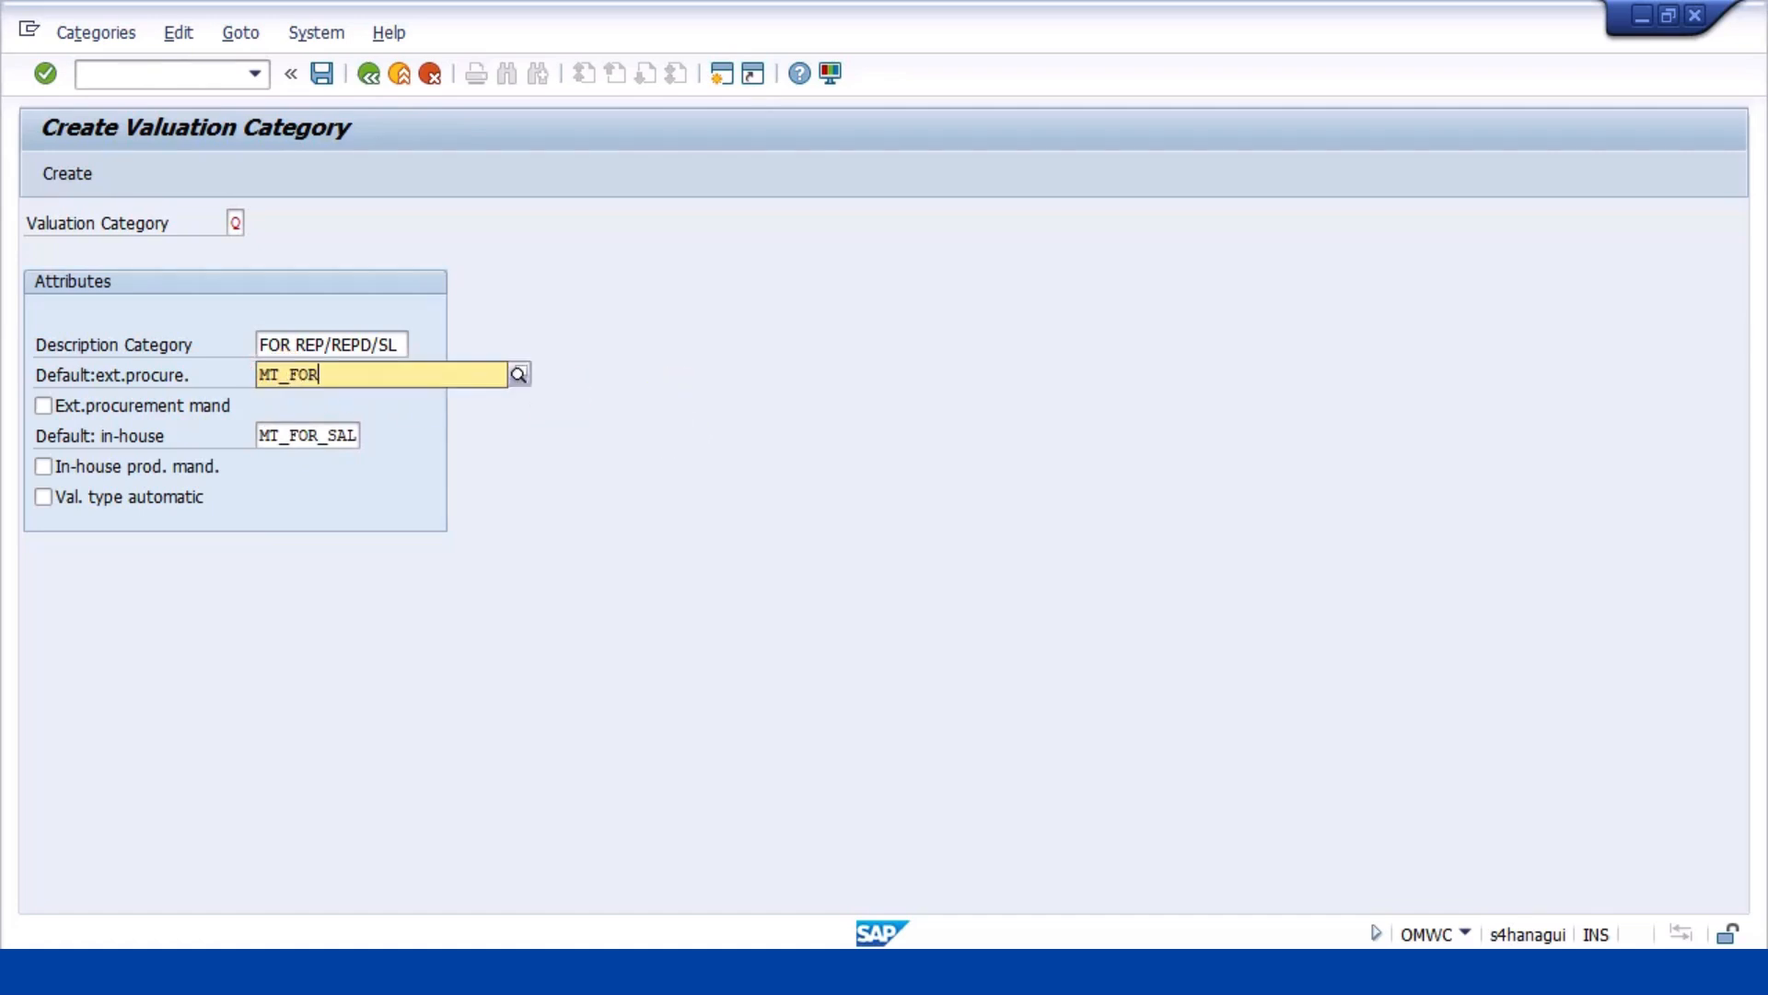
text(_REP)
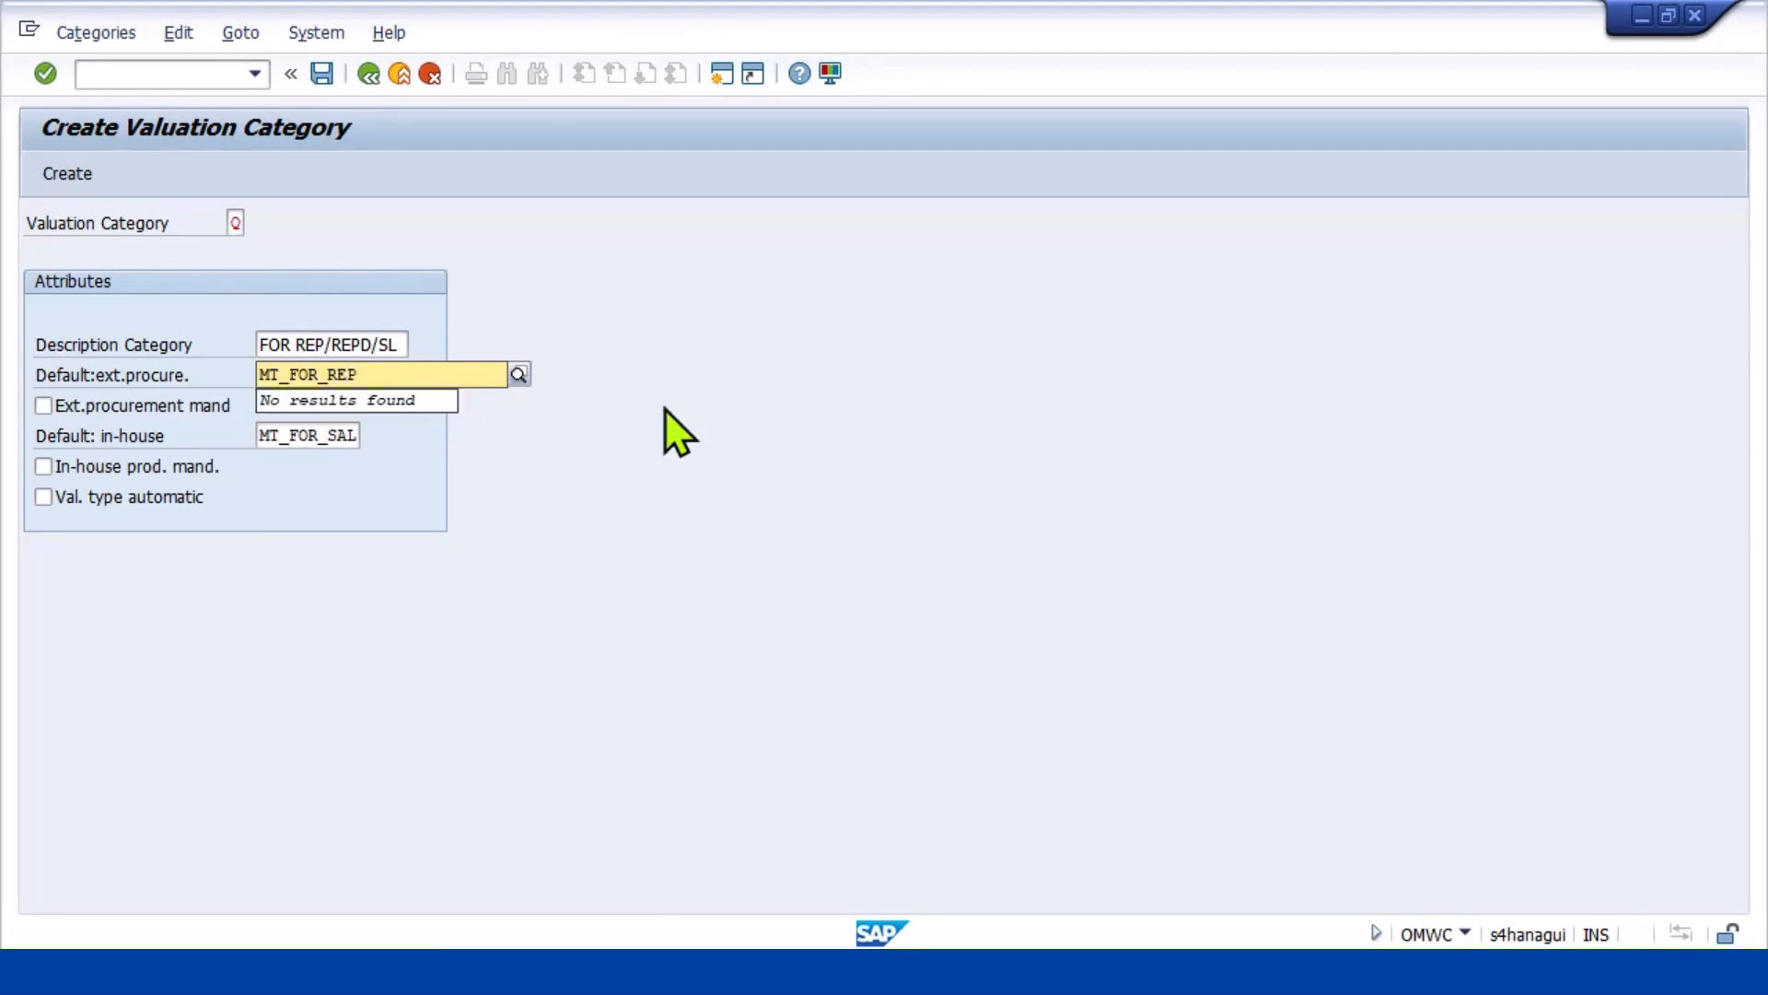
Set the in-house default valuation type to MT_AFT_REP, and create and save valuation category Q
click(310, 432)
double_click(309, 432)
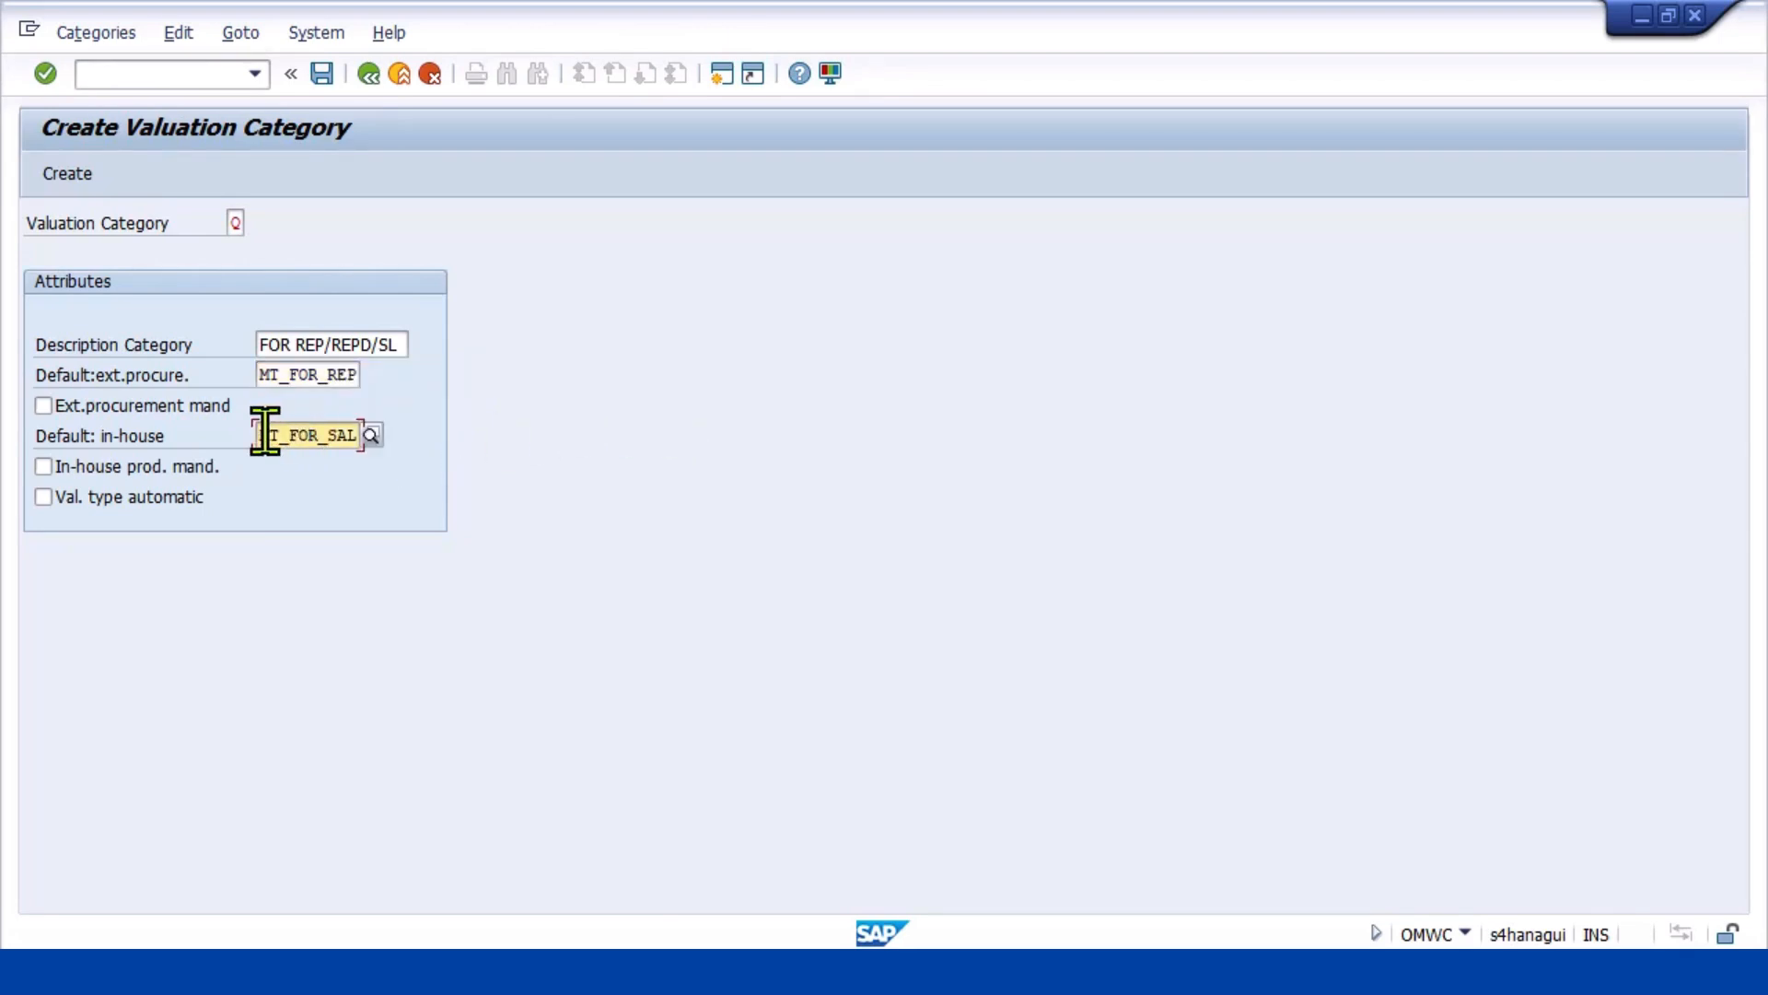
key(BackSpace)
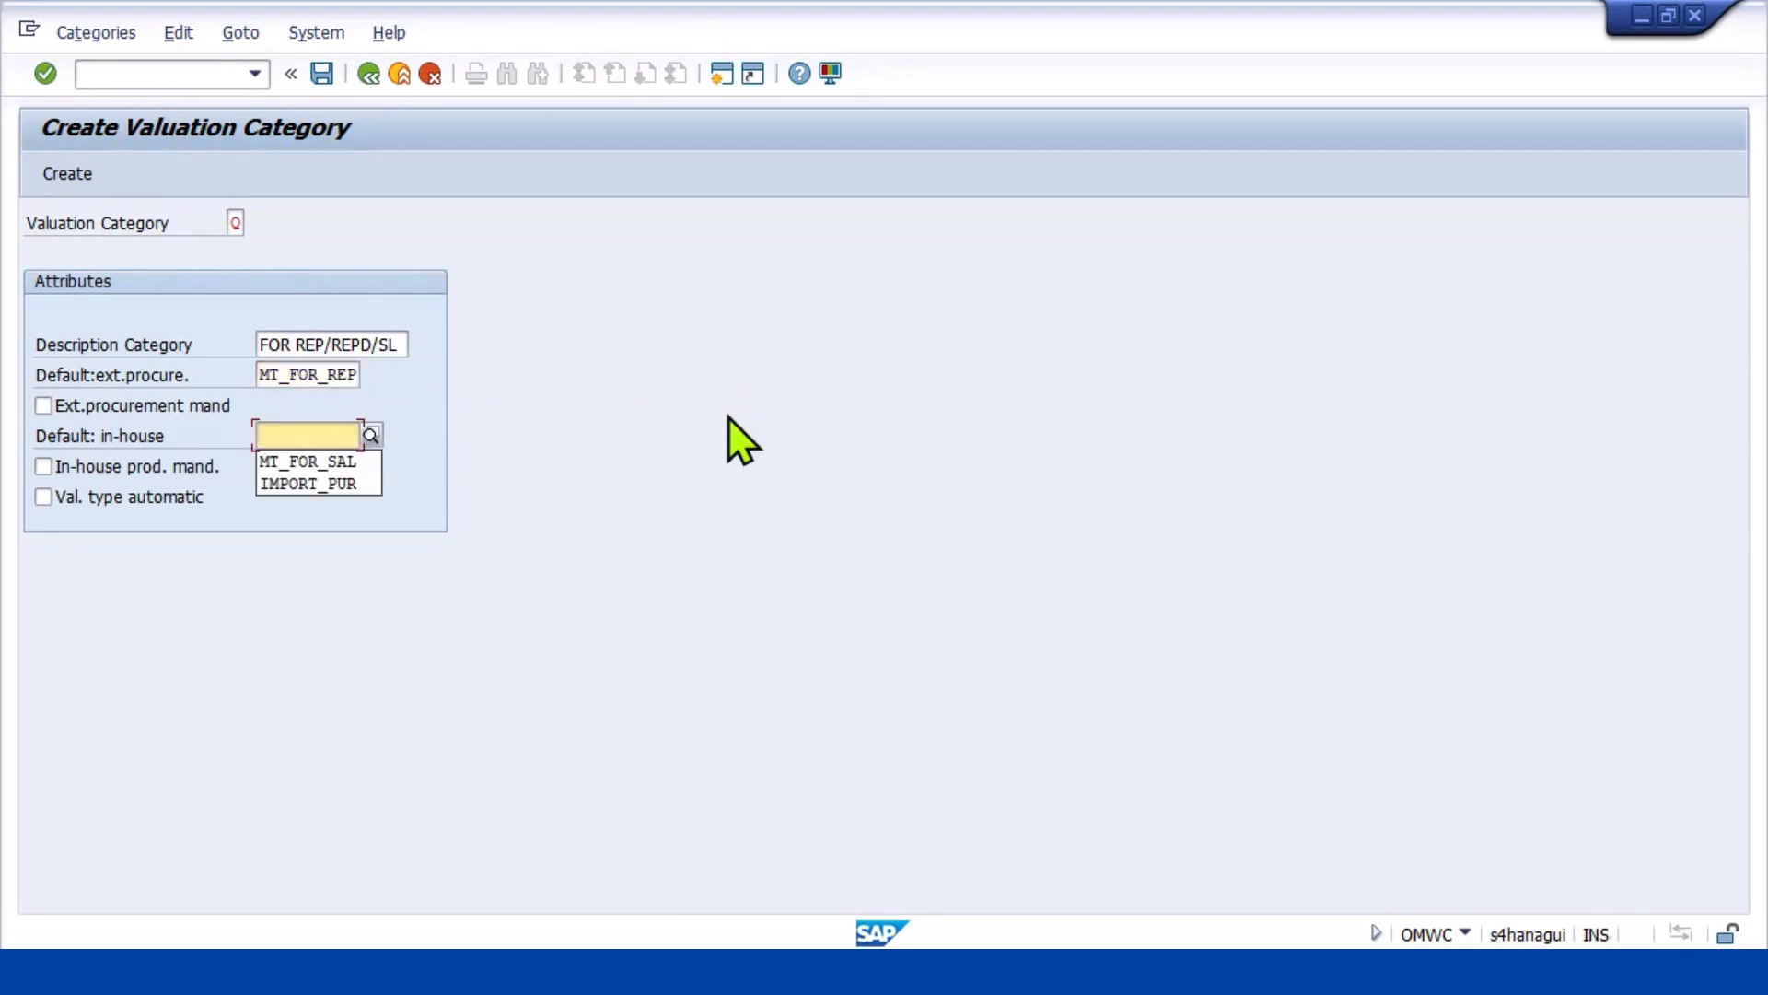
text(MT)
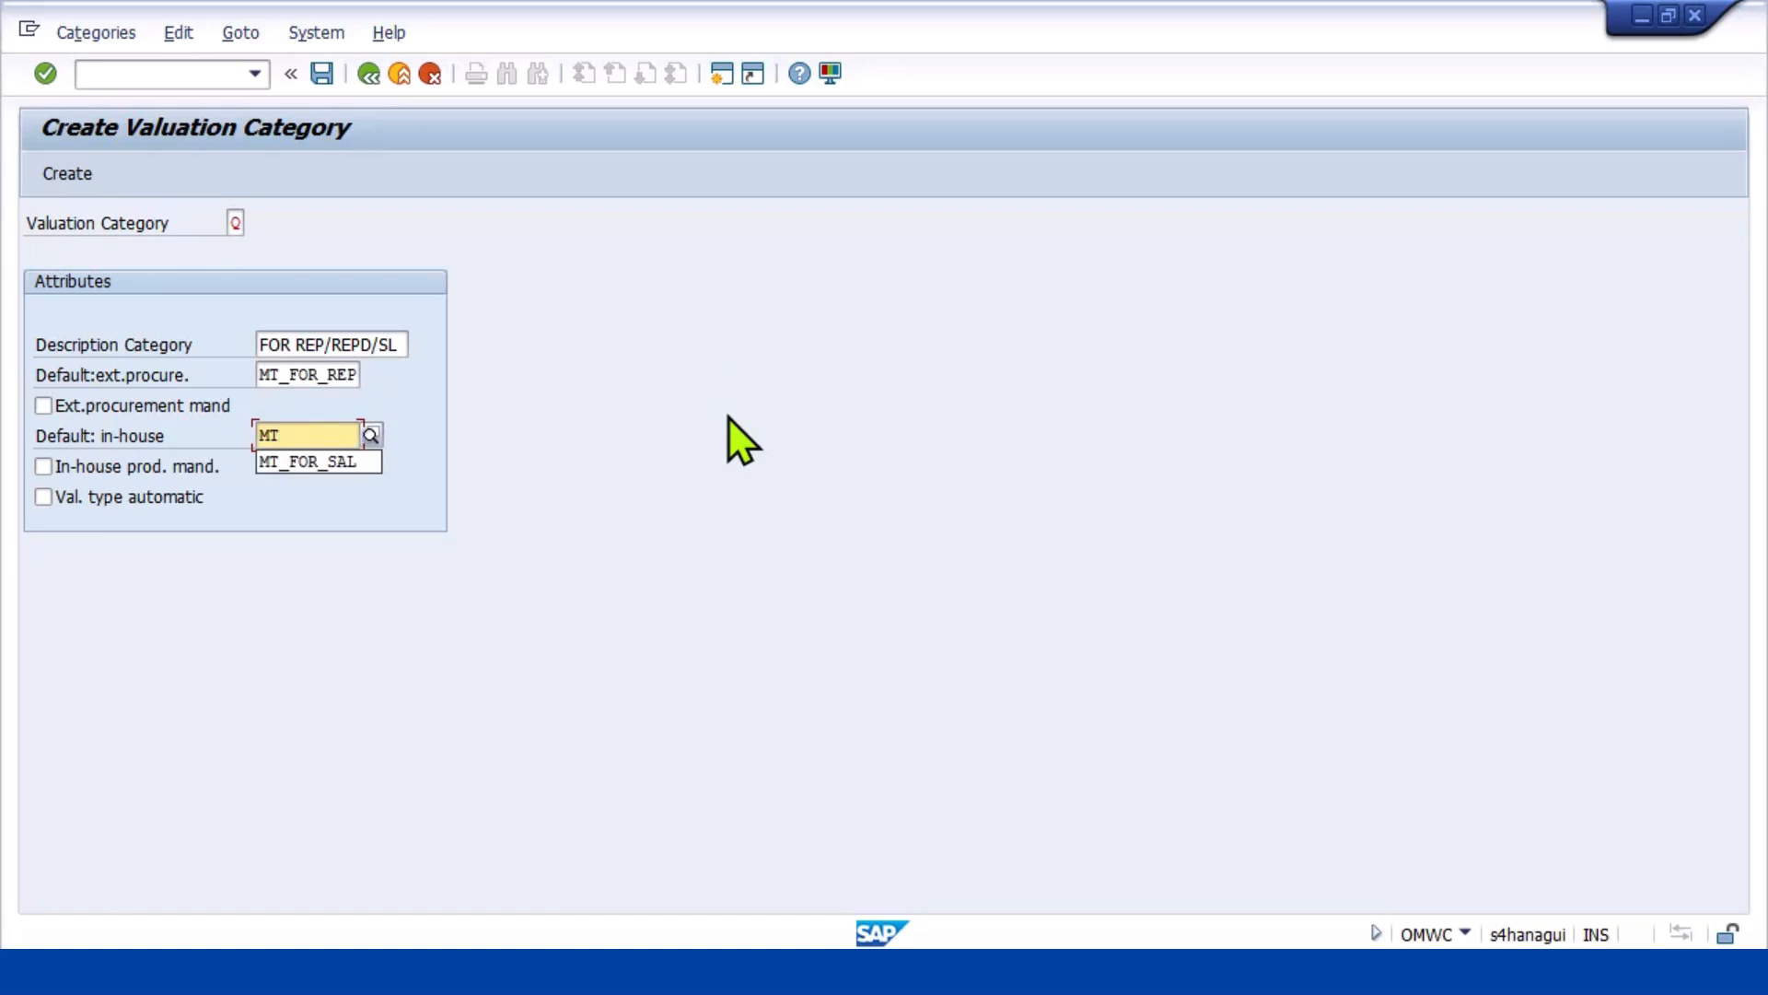
text(_AFT)
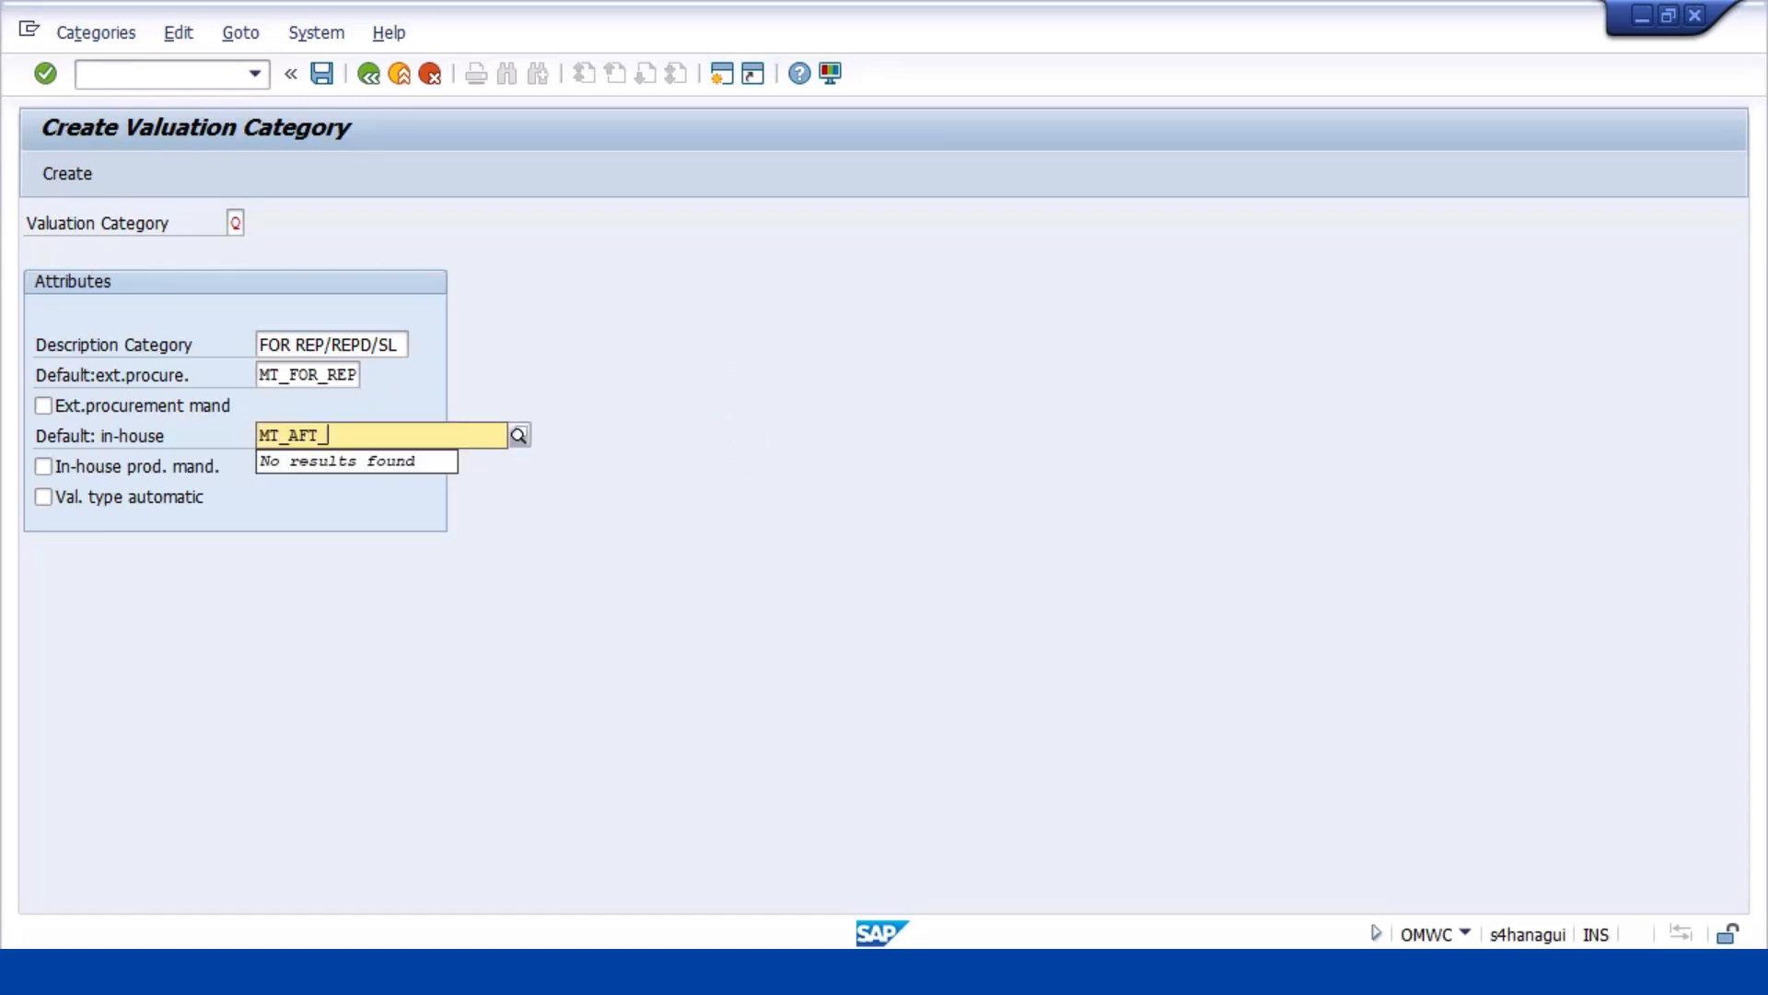
text(_REP)
click(492, 433)
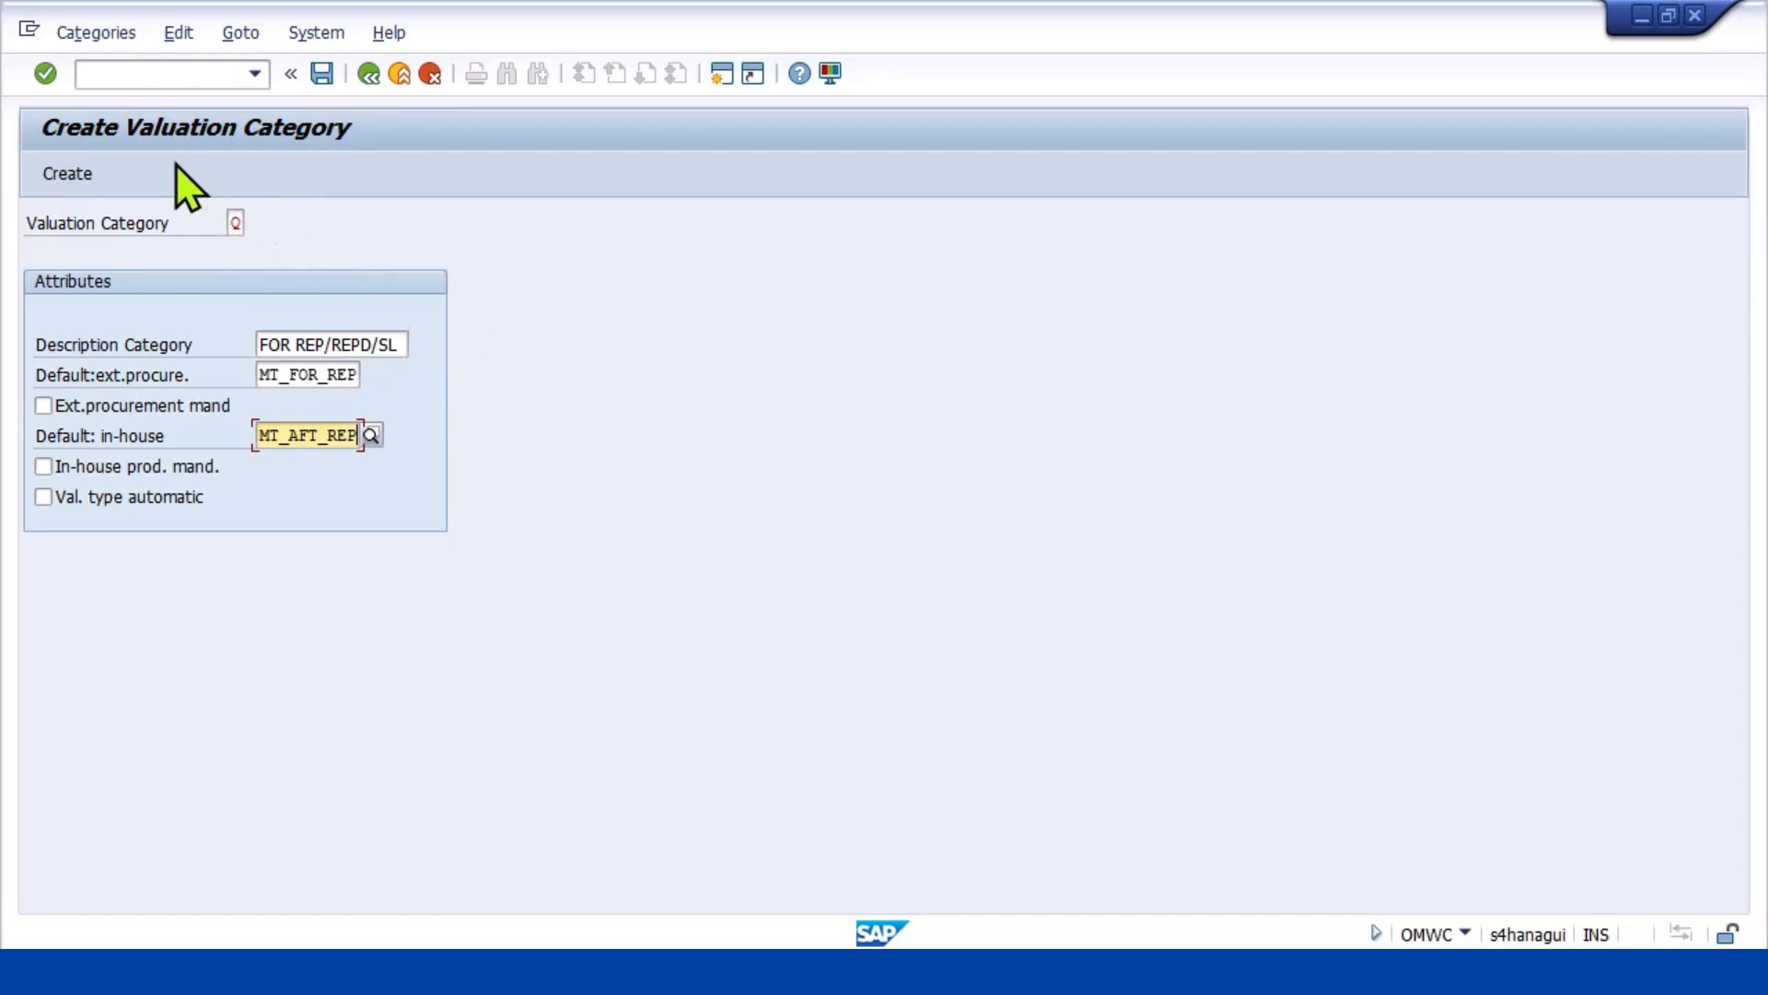
click(82, 171)
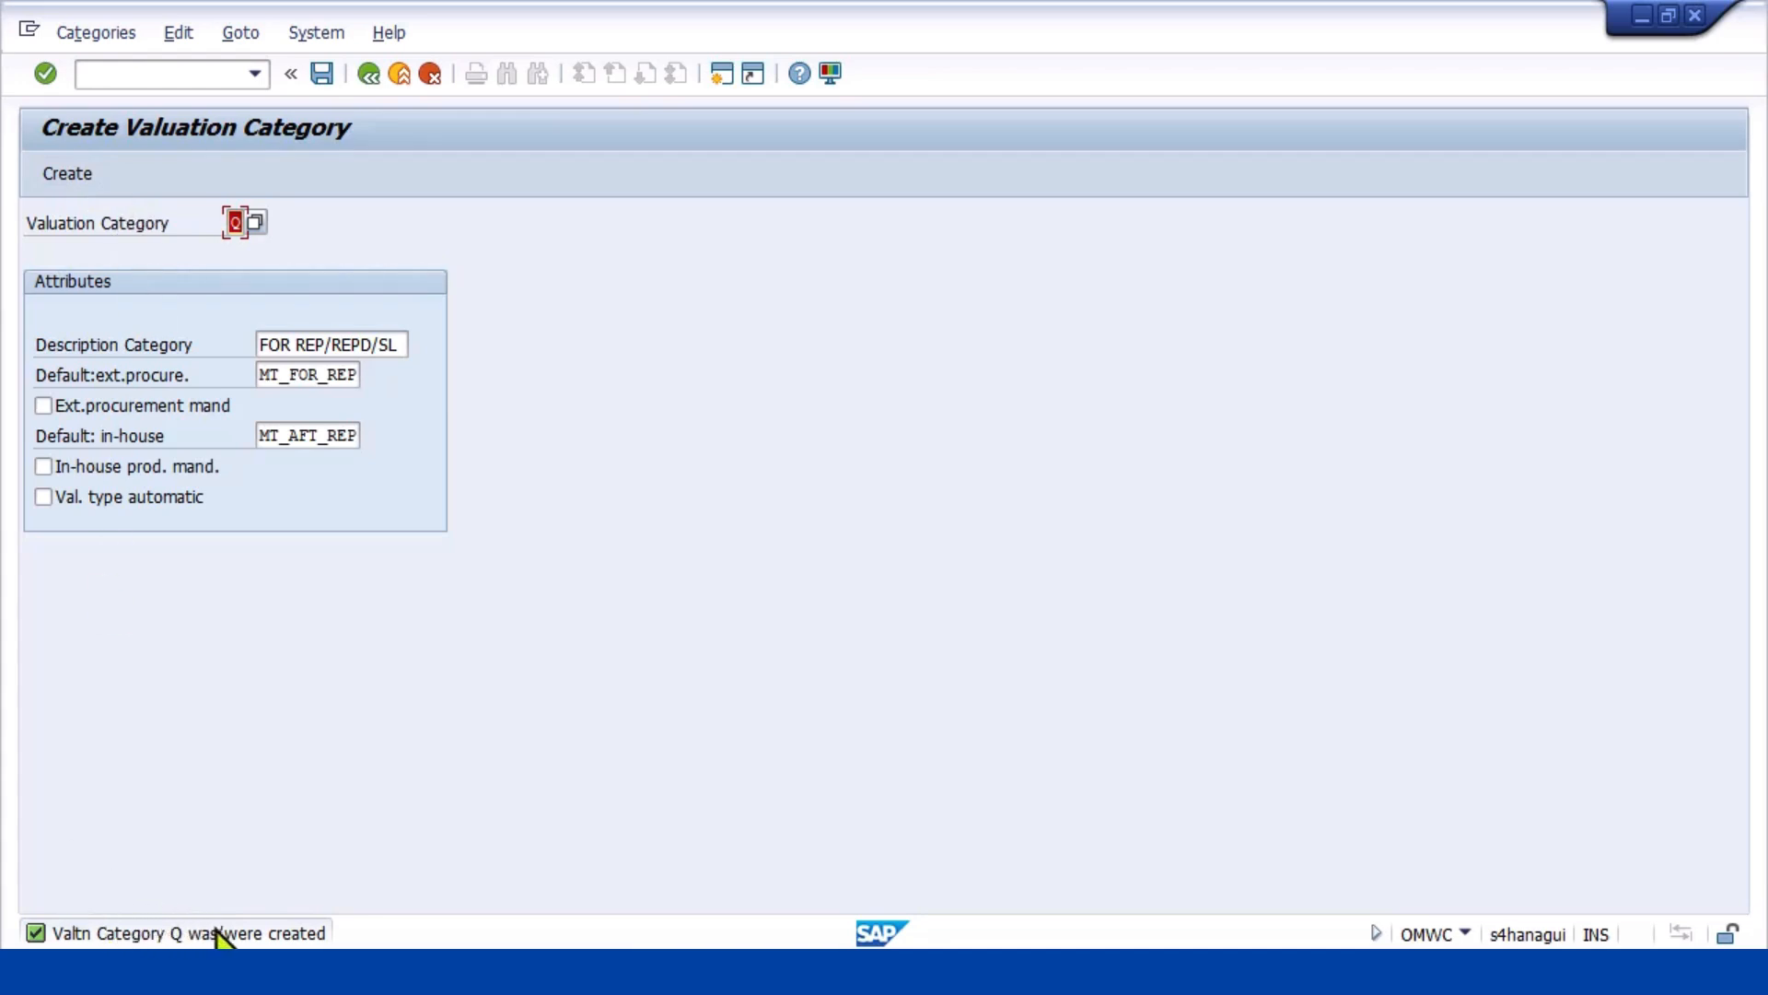
click(323, 73)
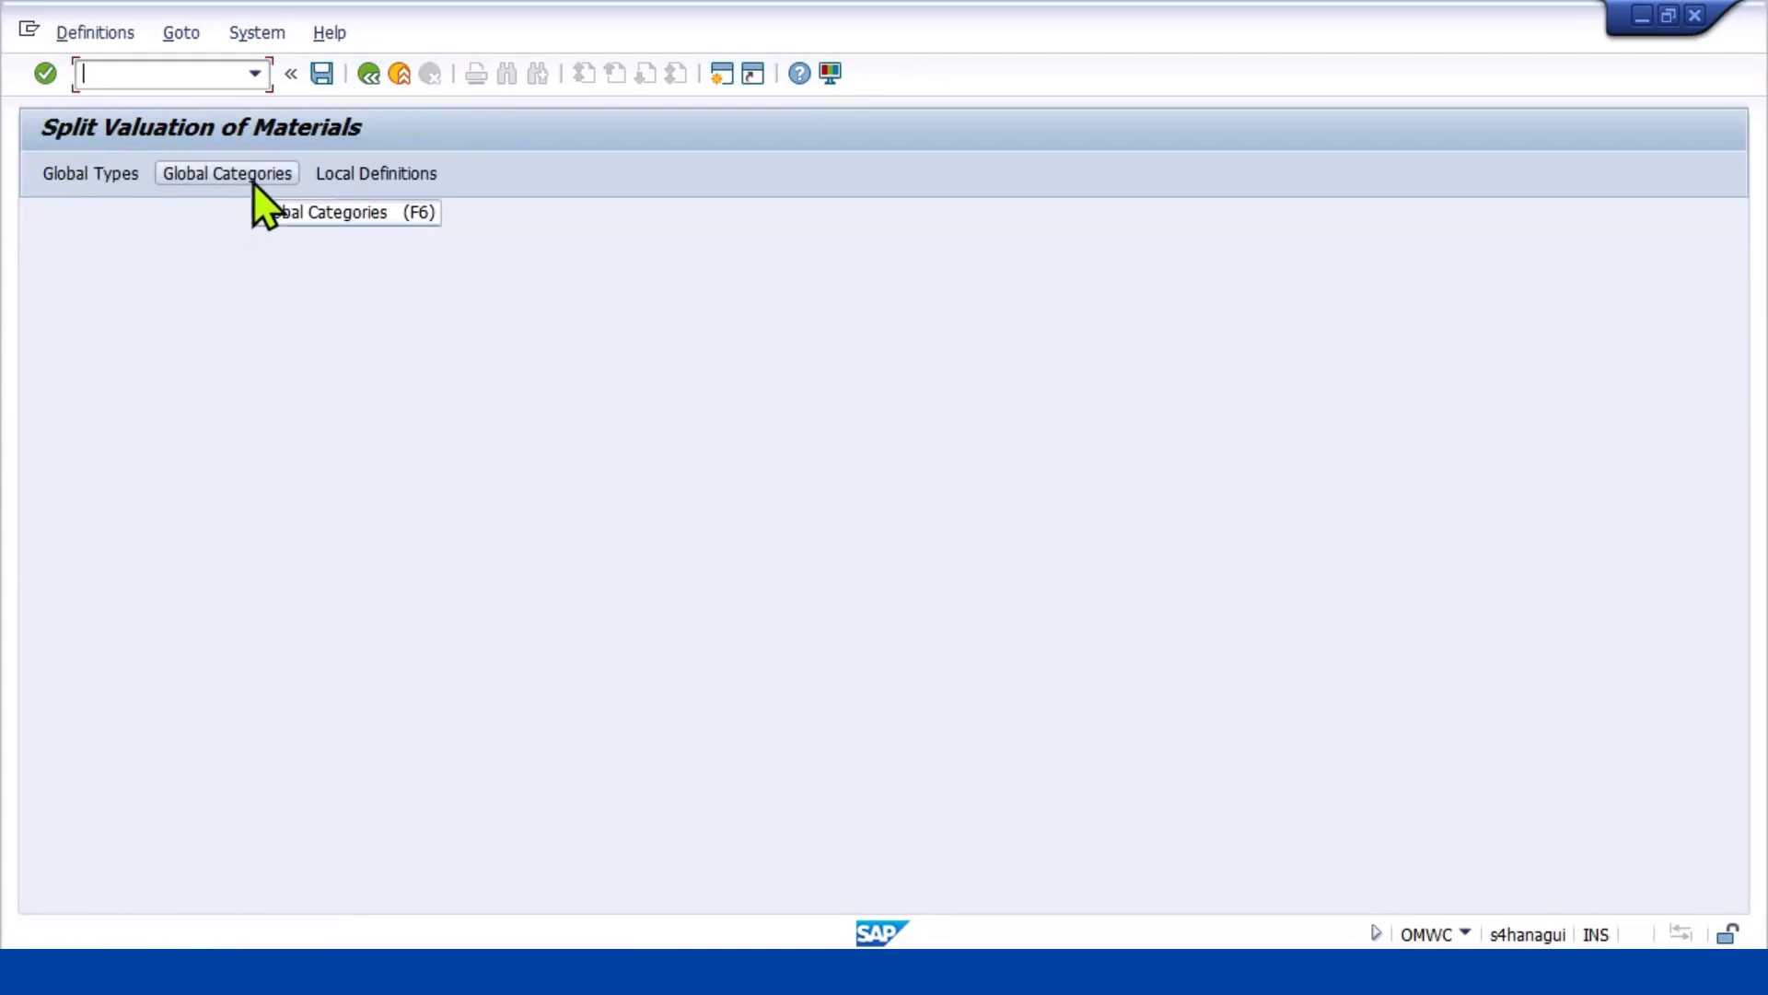
Open global category Q (FOR REP/REPD/SL) for changing and re-enter MT_FOR_SAL as its default valuation type for action
click(255, 182)
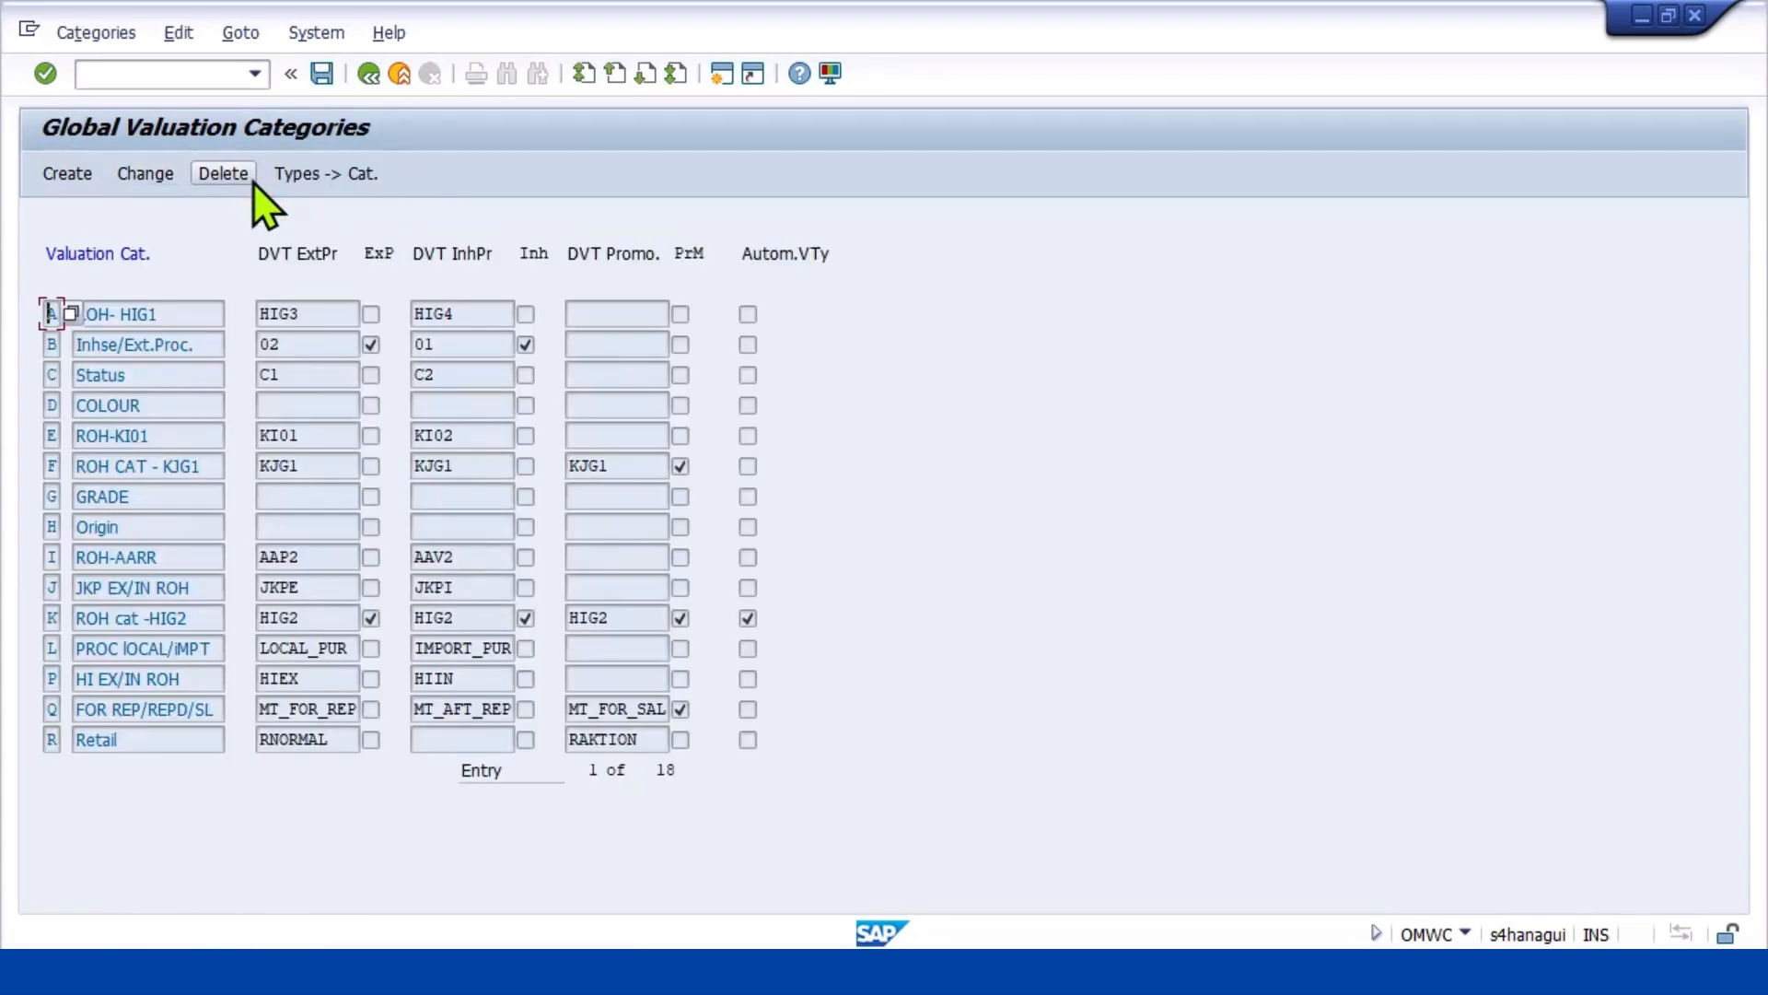
click(88, 712)
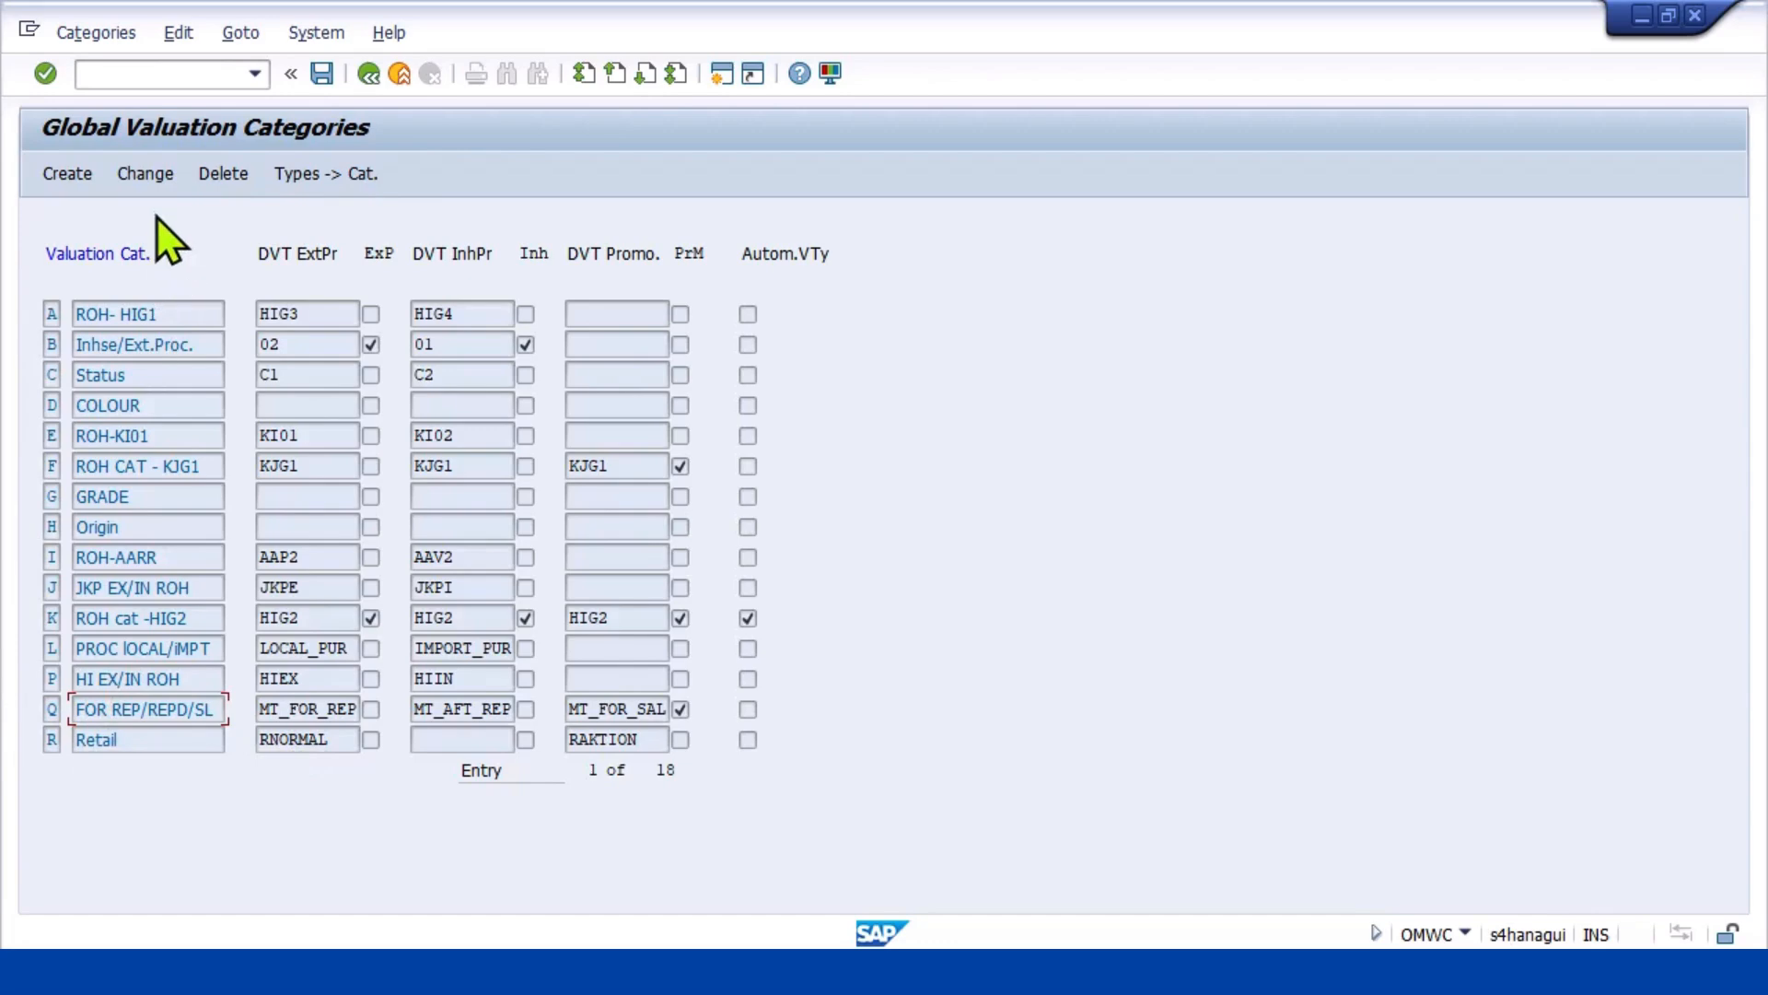
click(148, 180)
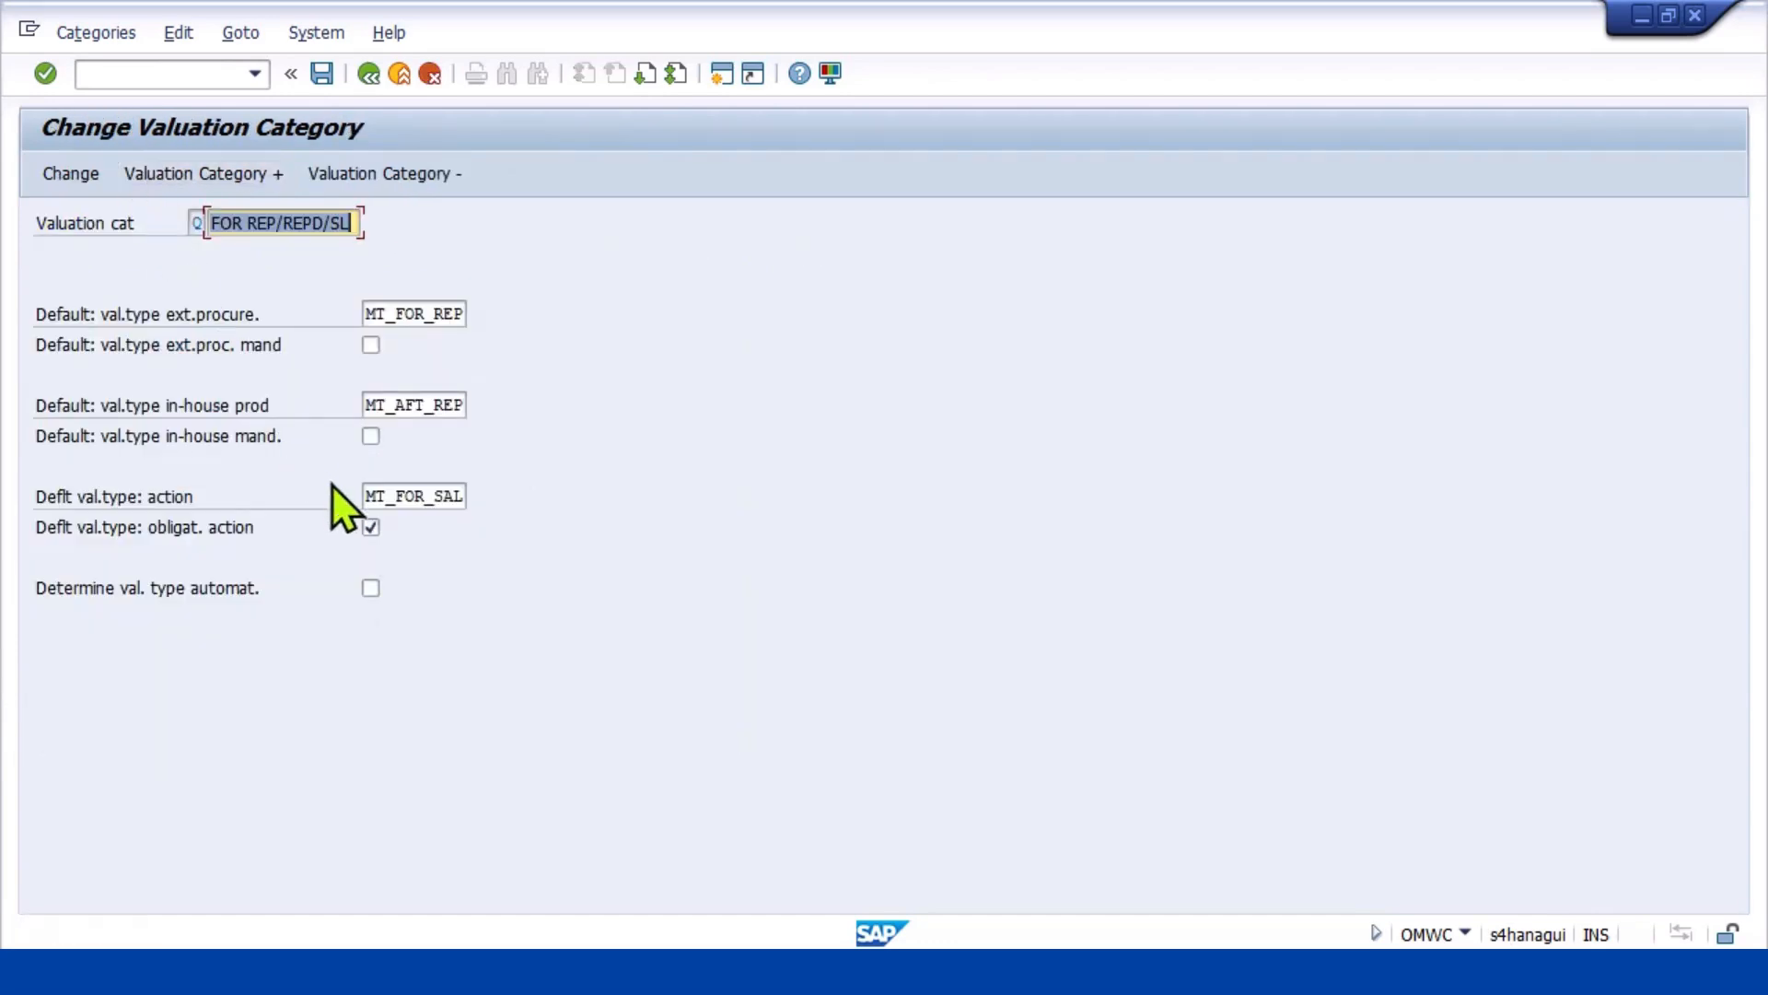
click(365, 495)
drag(364, 495, 503, 497)
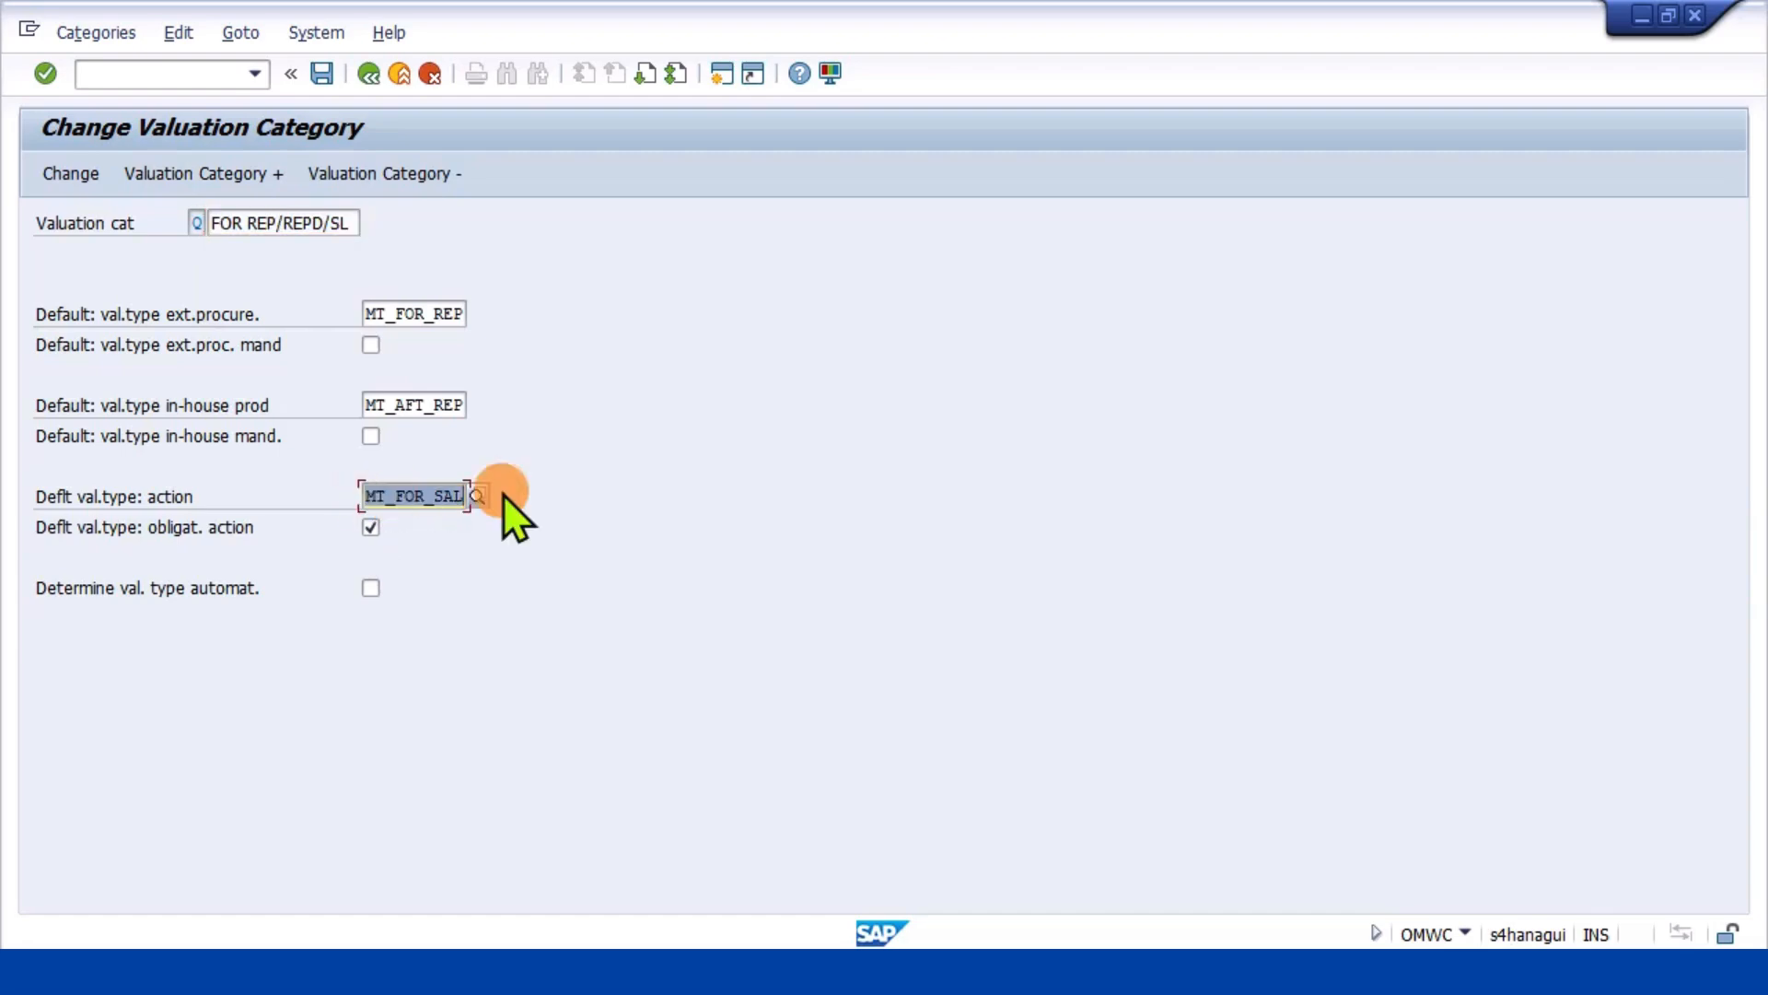
text(MT)
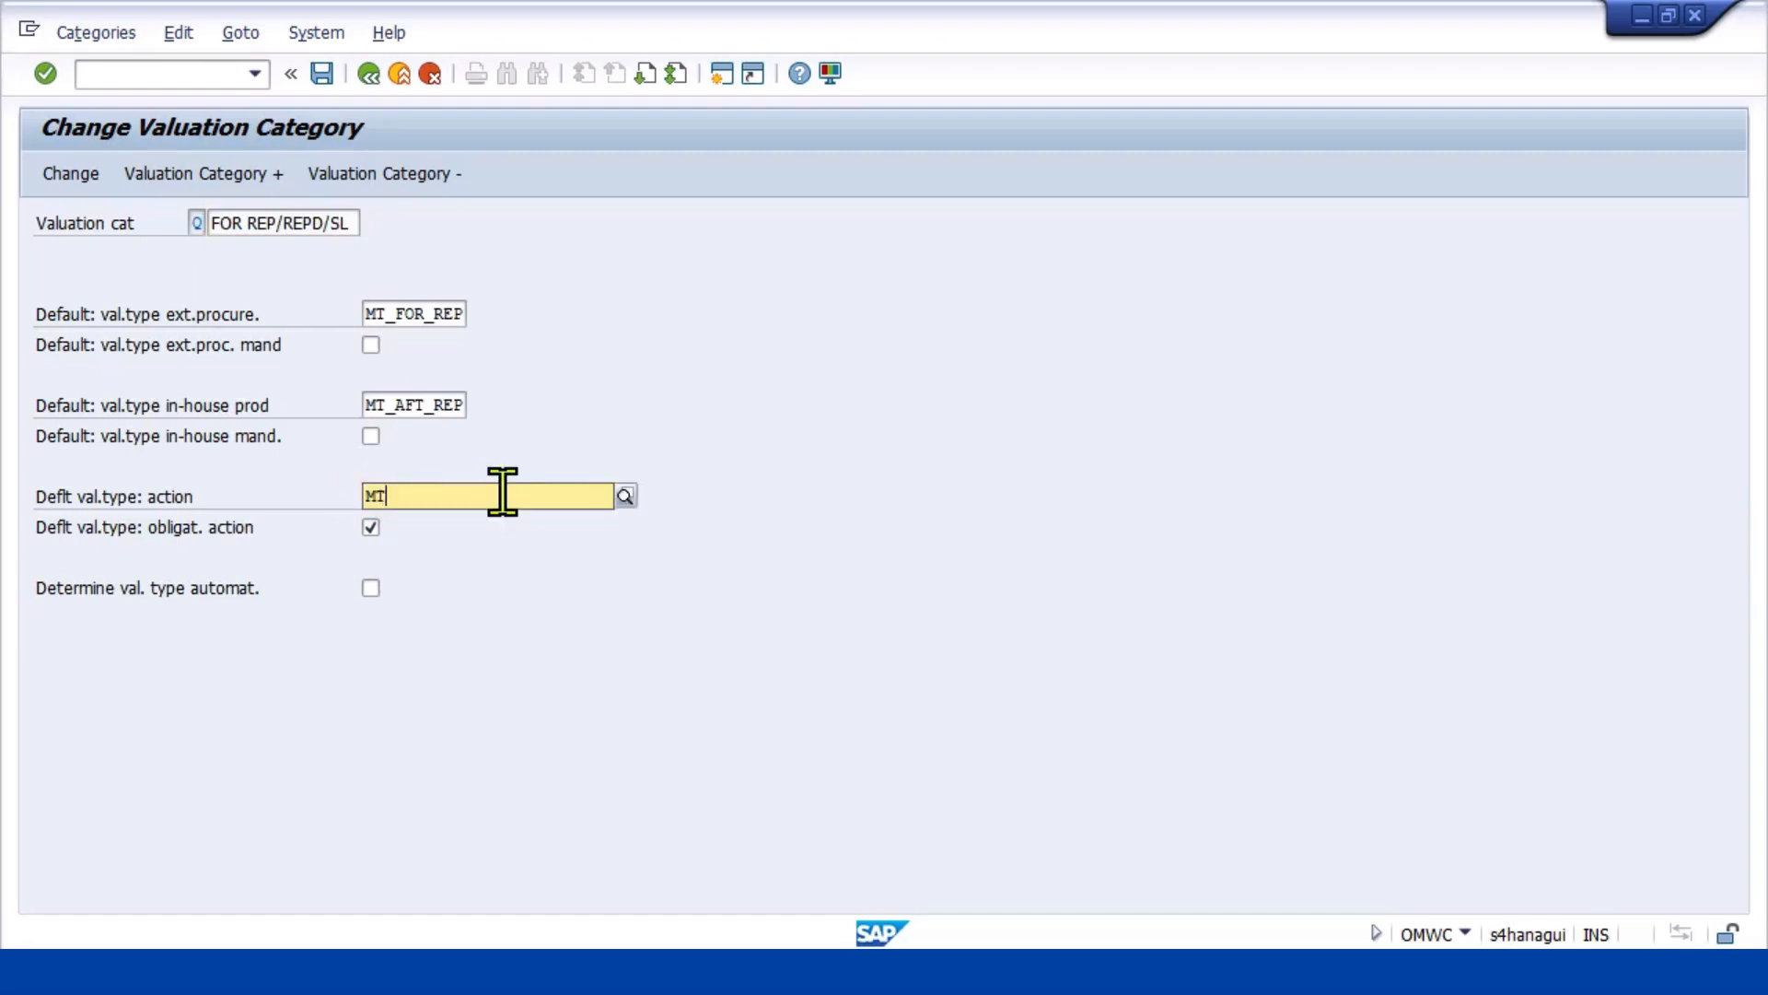
text(_)
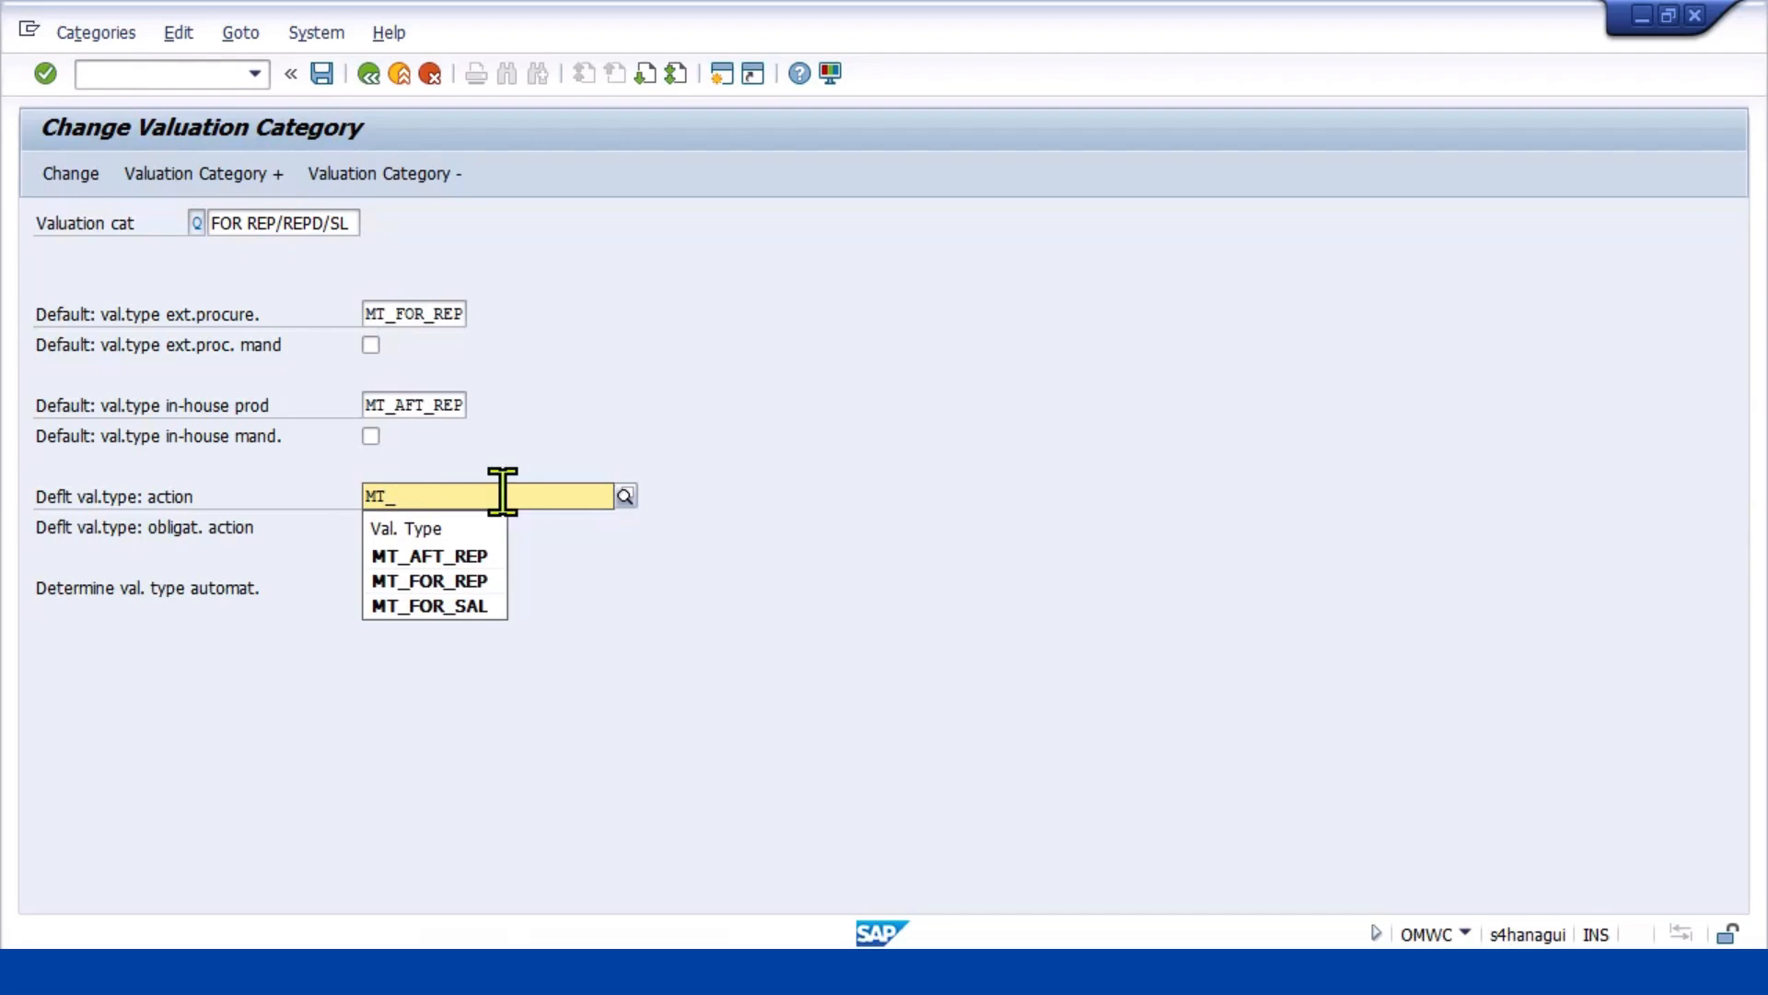
text(FOR)
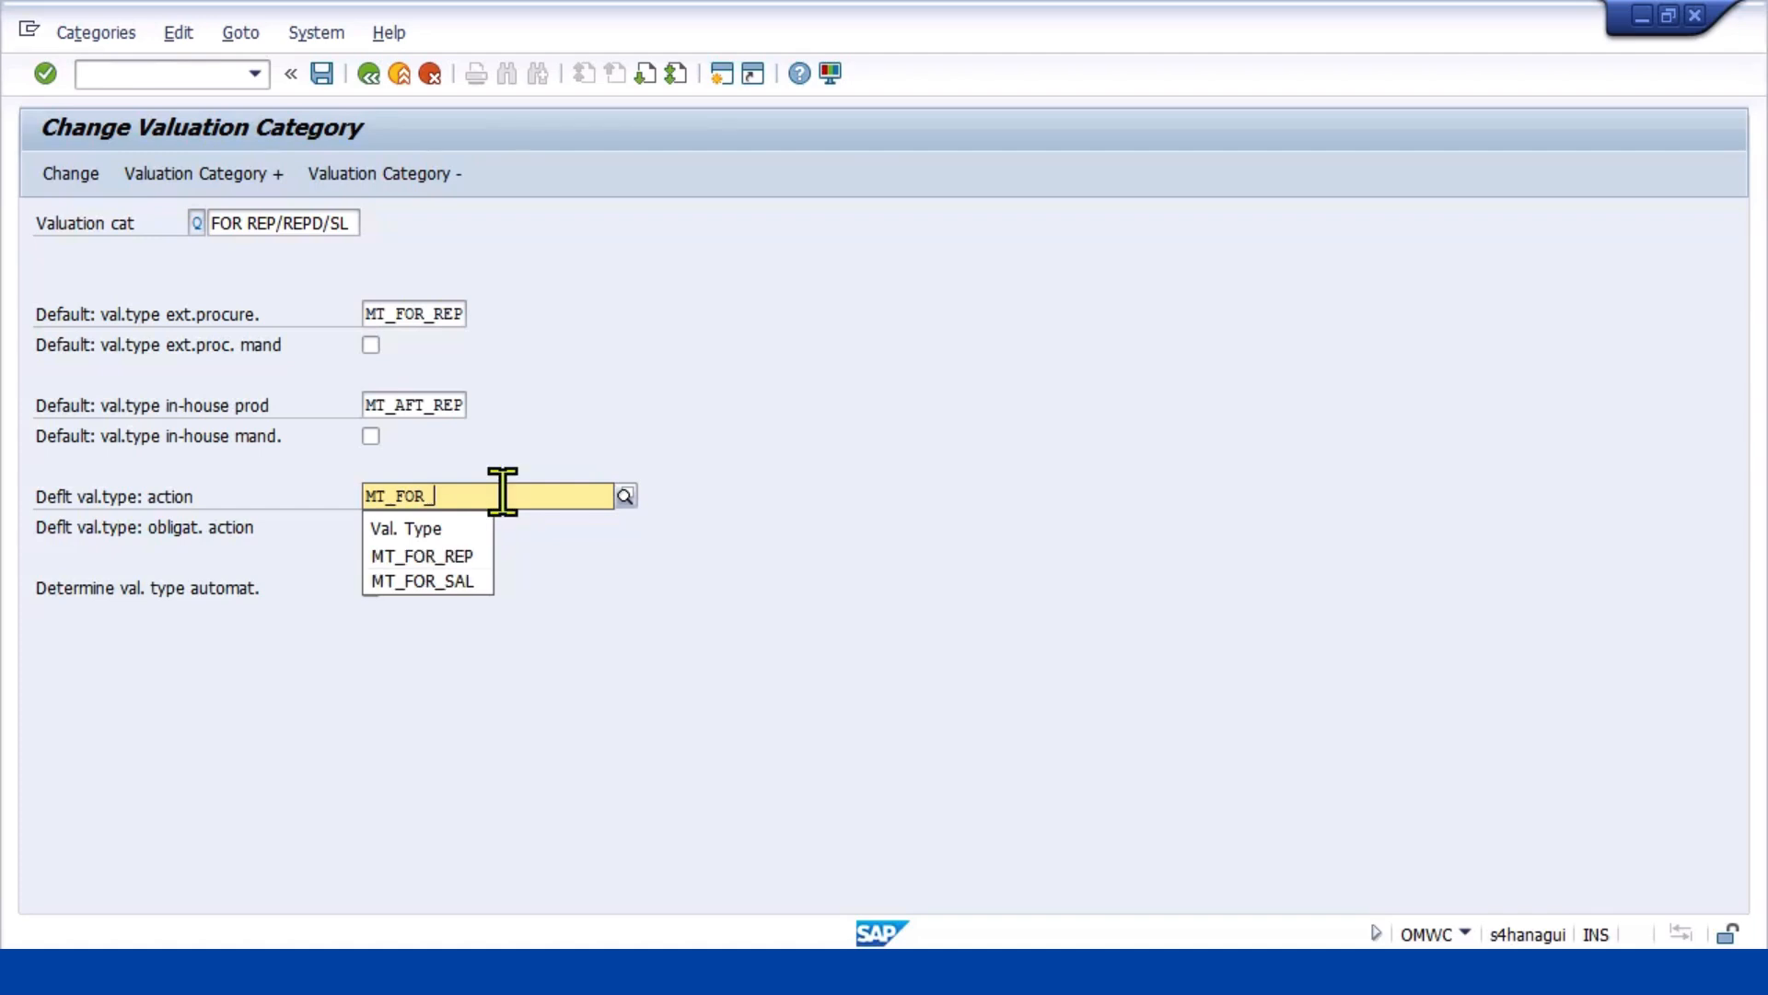
text(_SAL)
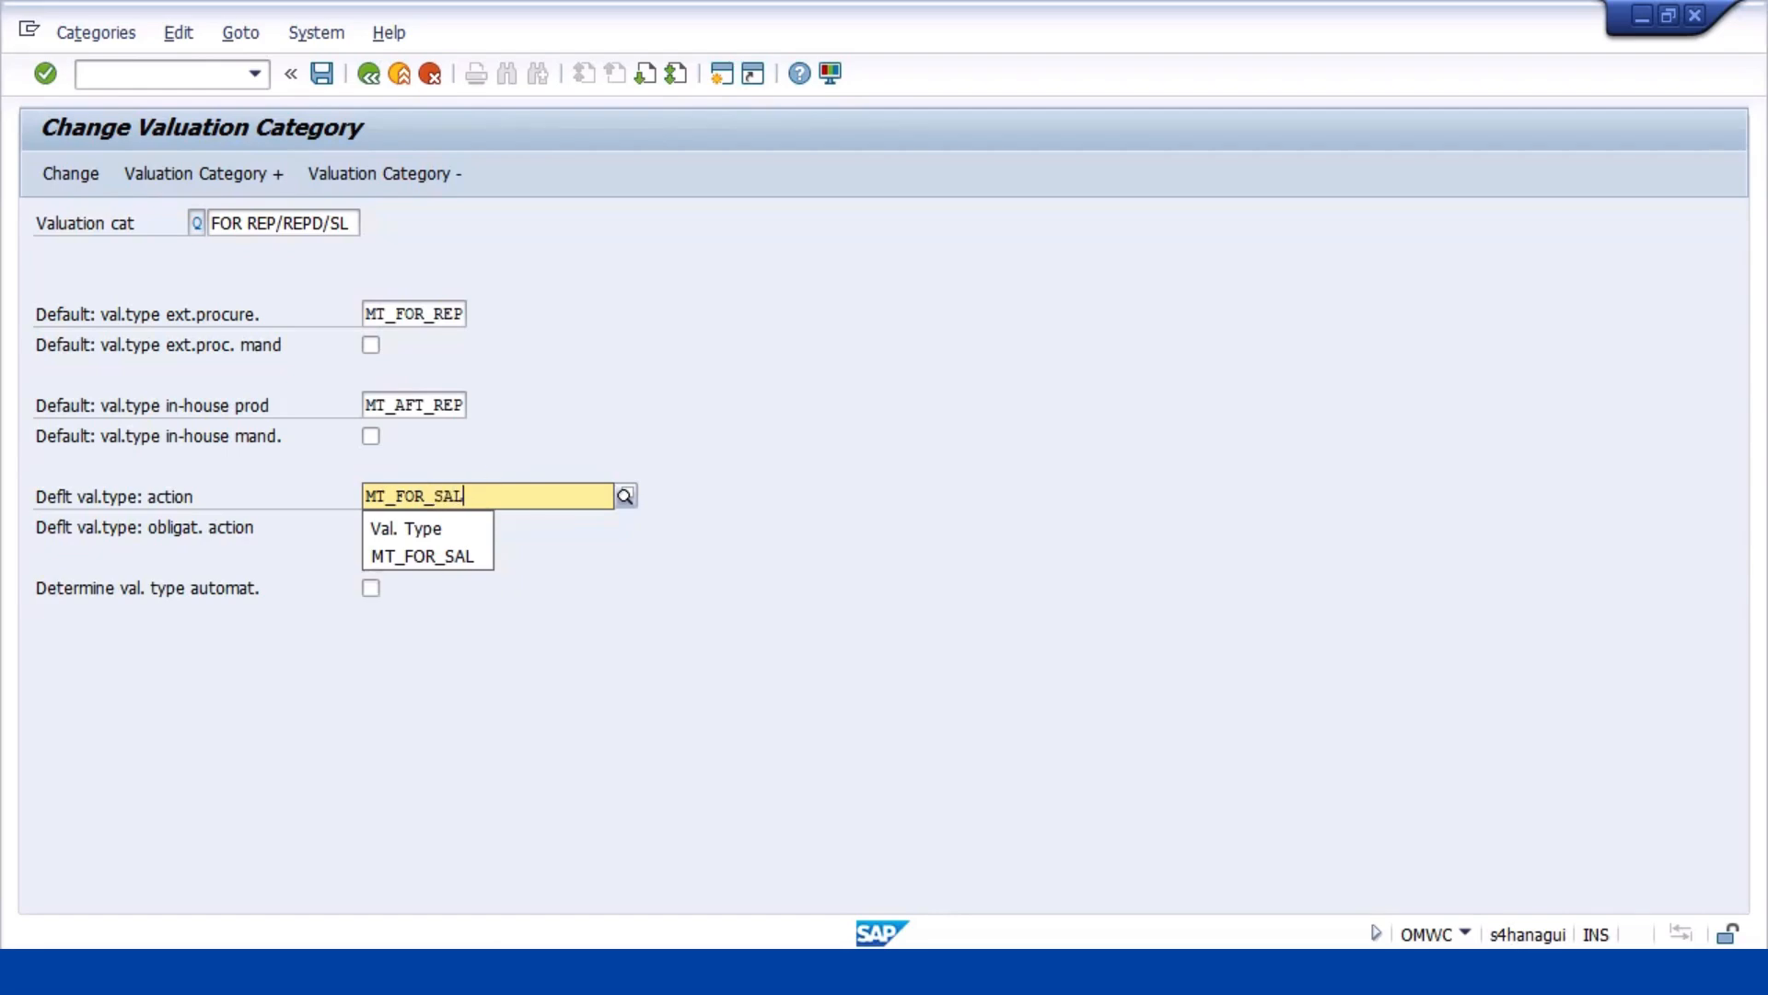
click(453, 554)
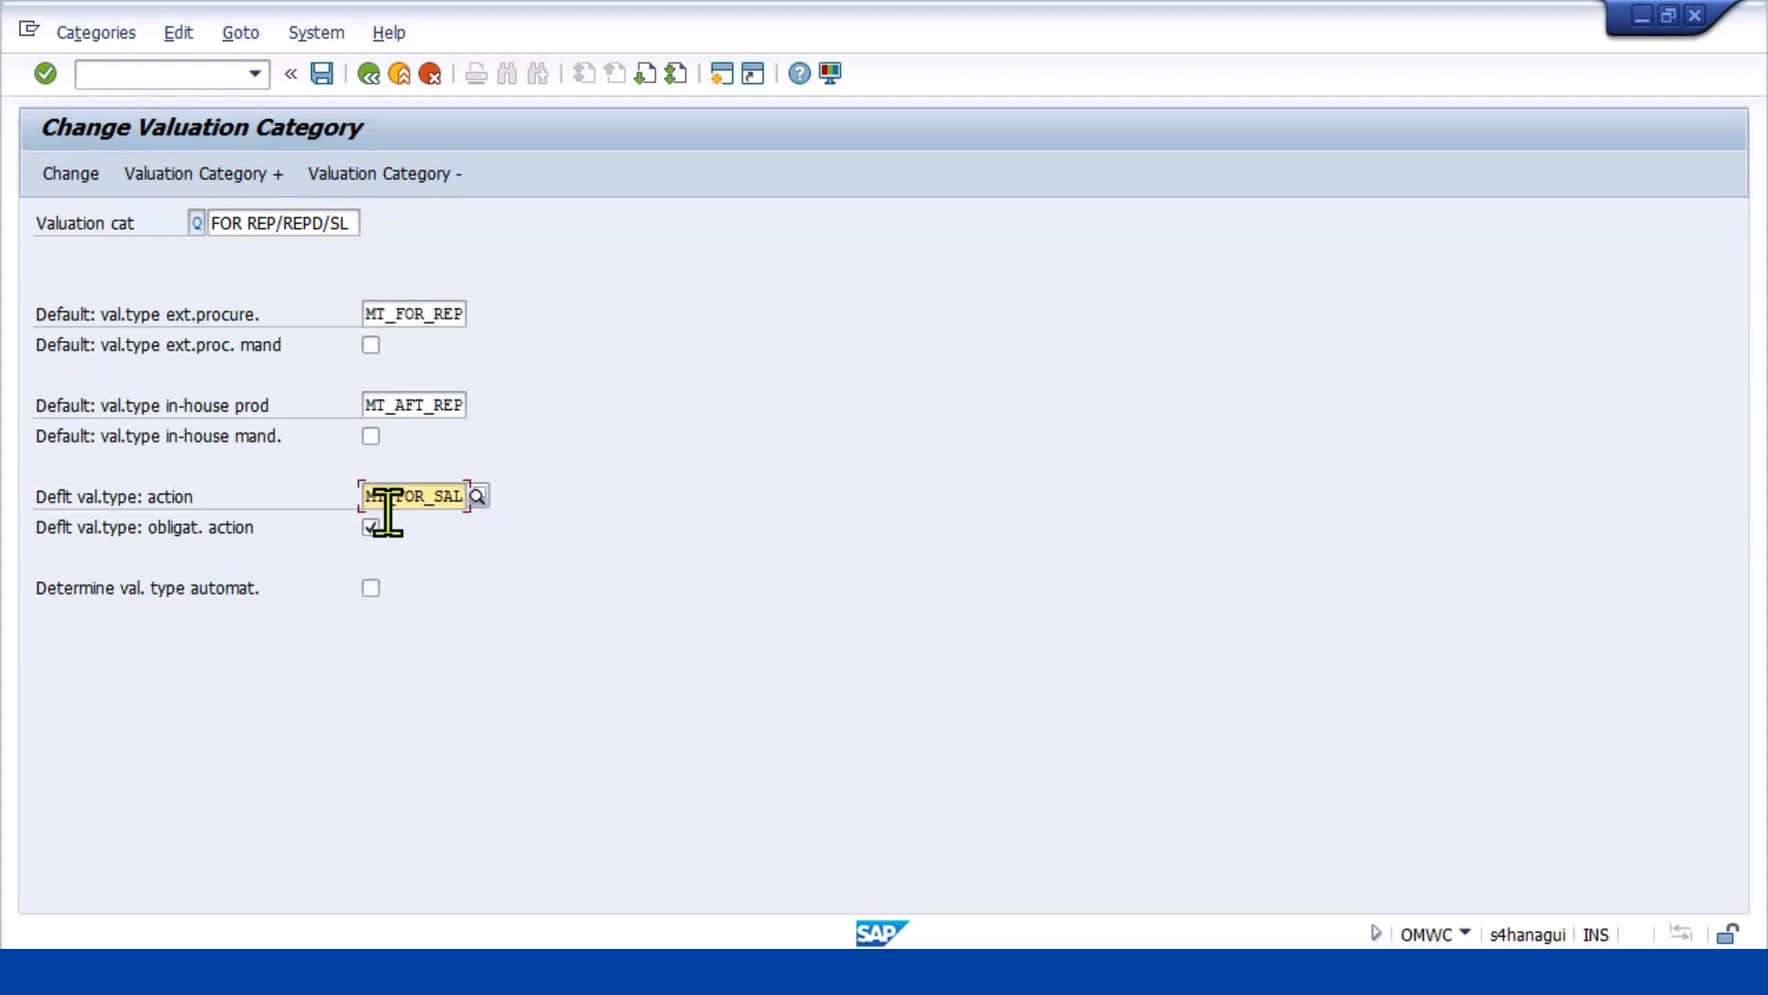
Apply and save the changes to valuation category Q and return to the split valuation overview
click(86, 174)
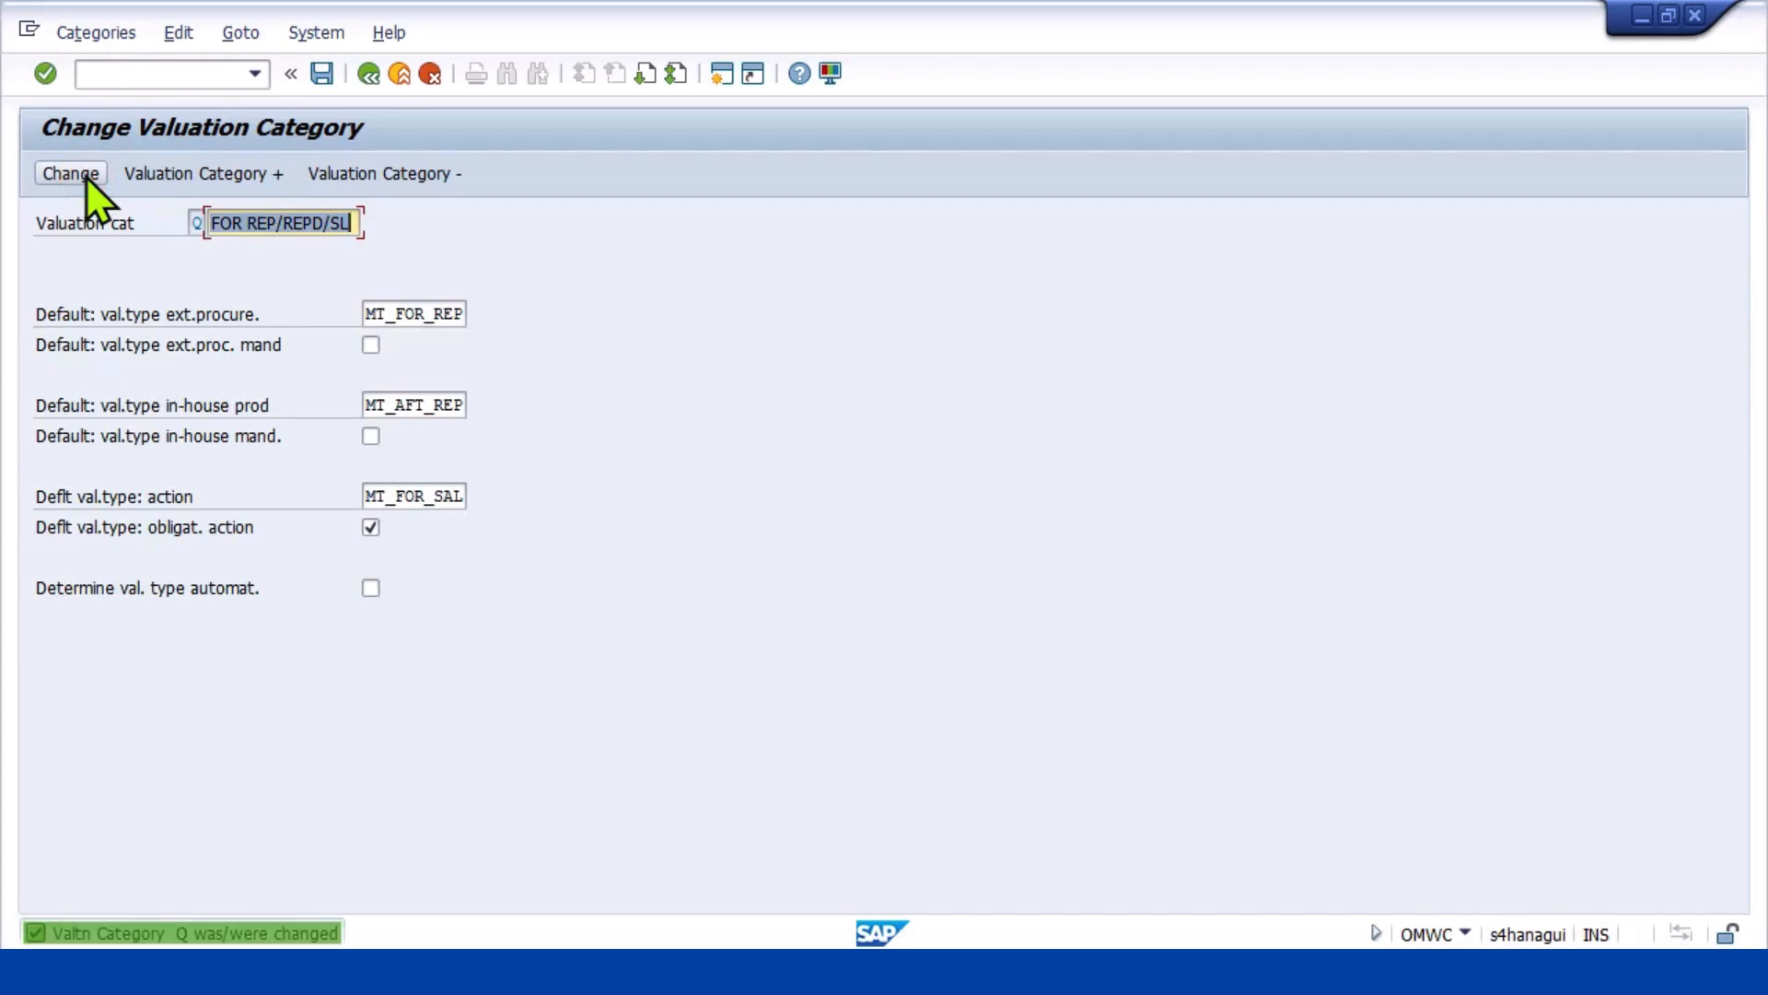
click(321, 72)
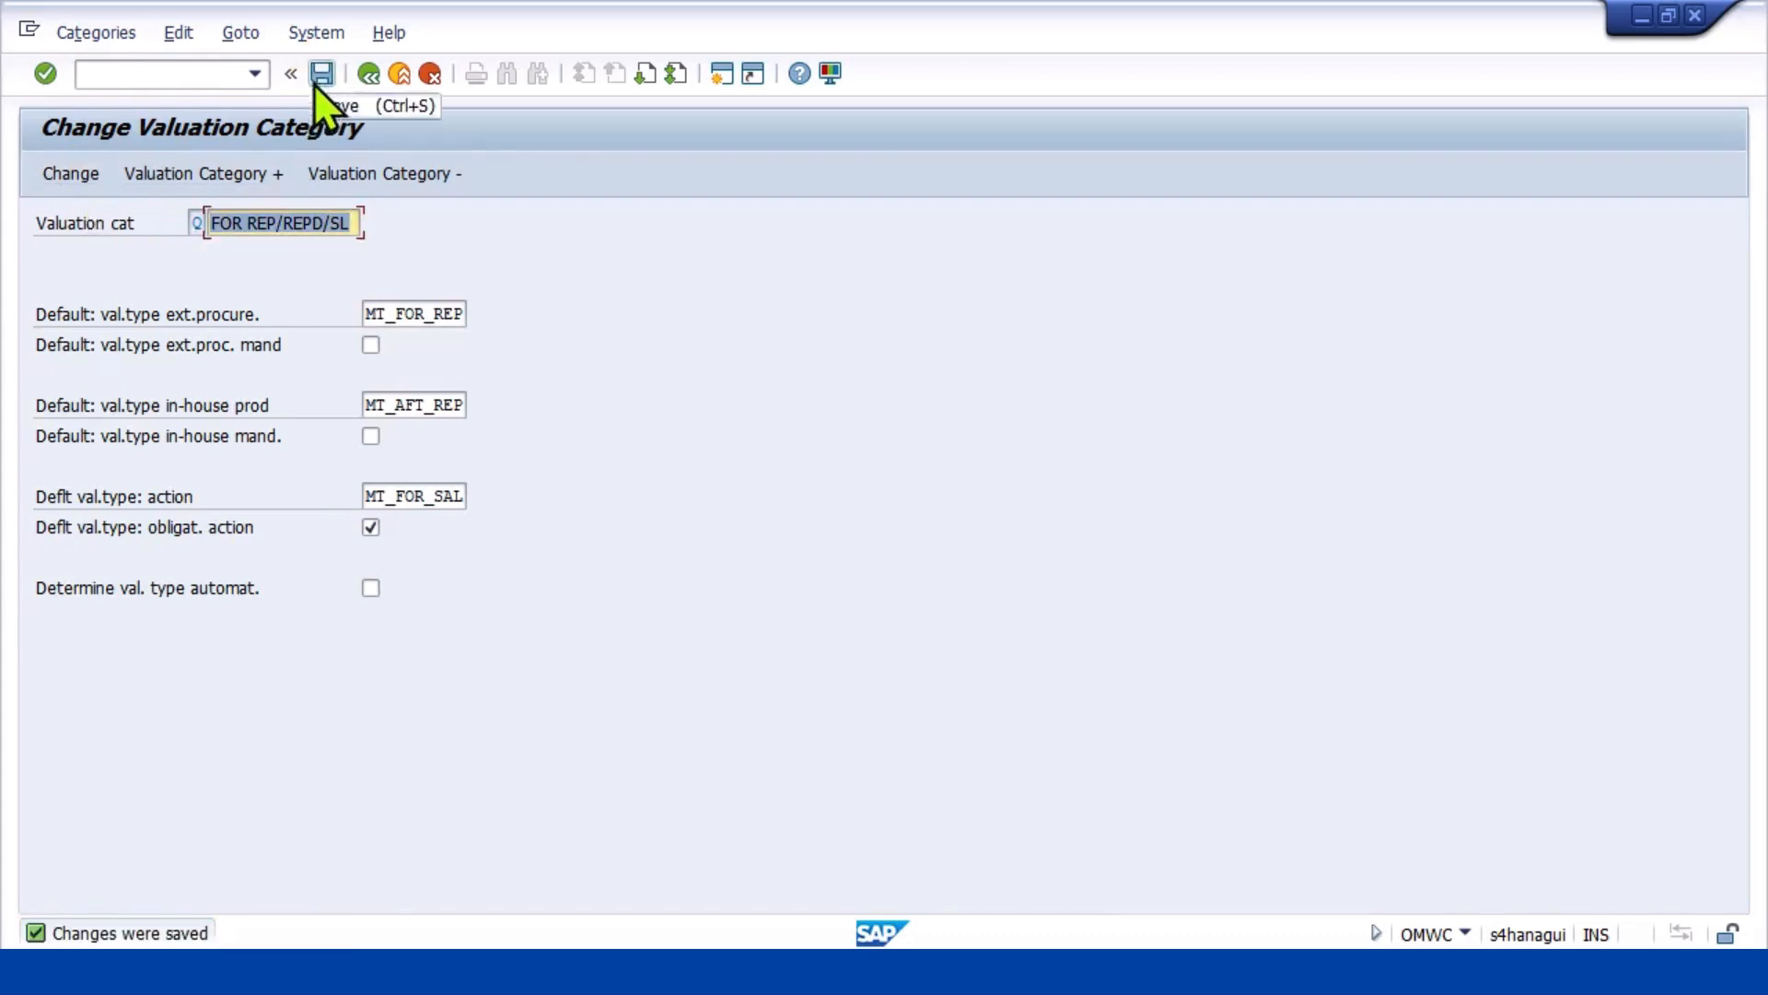
click(372, 81)
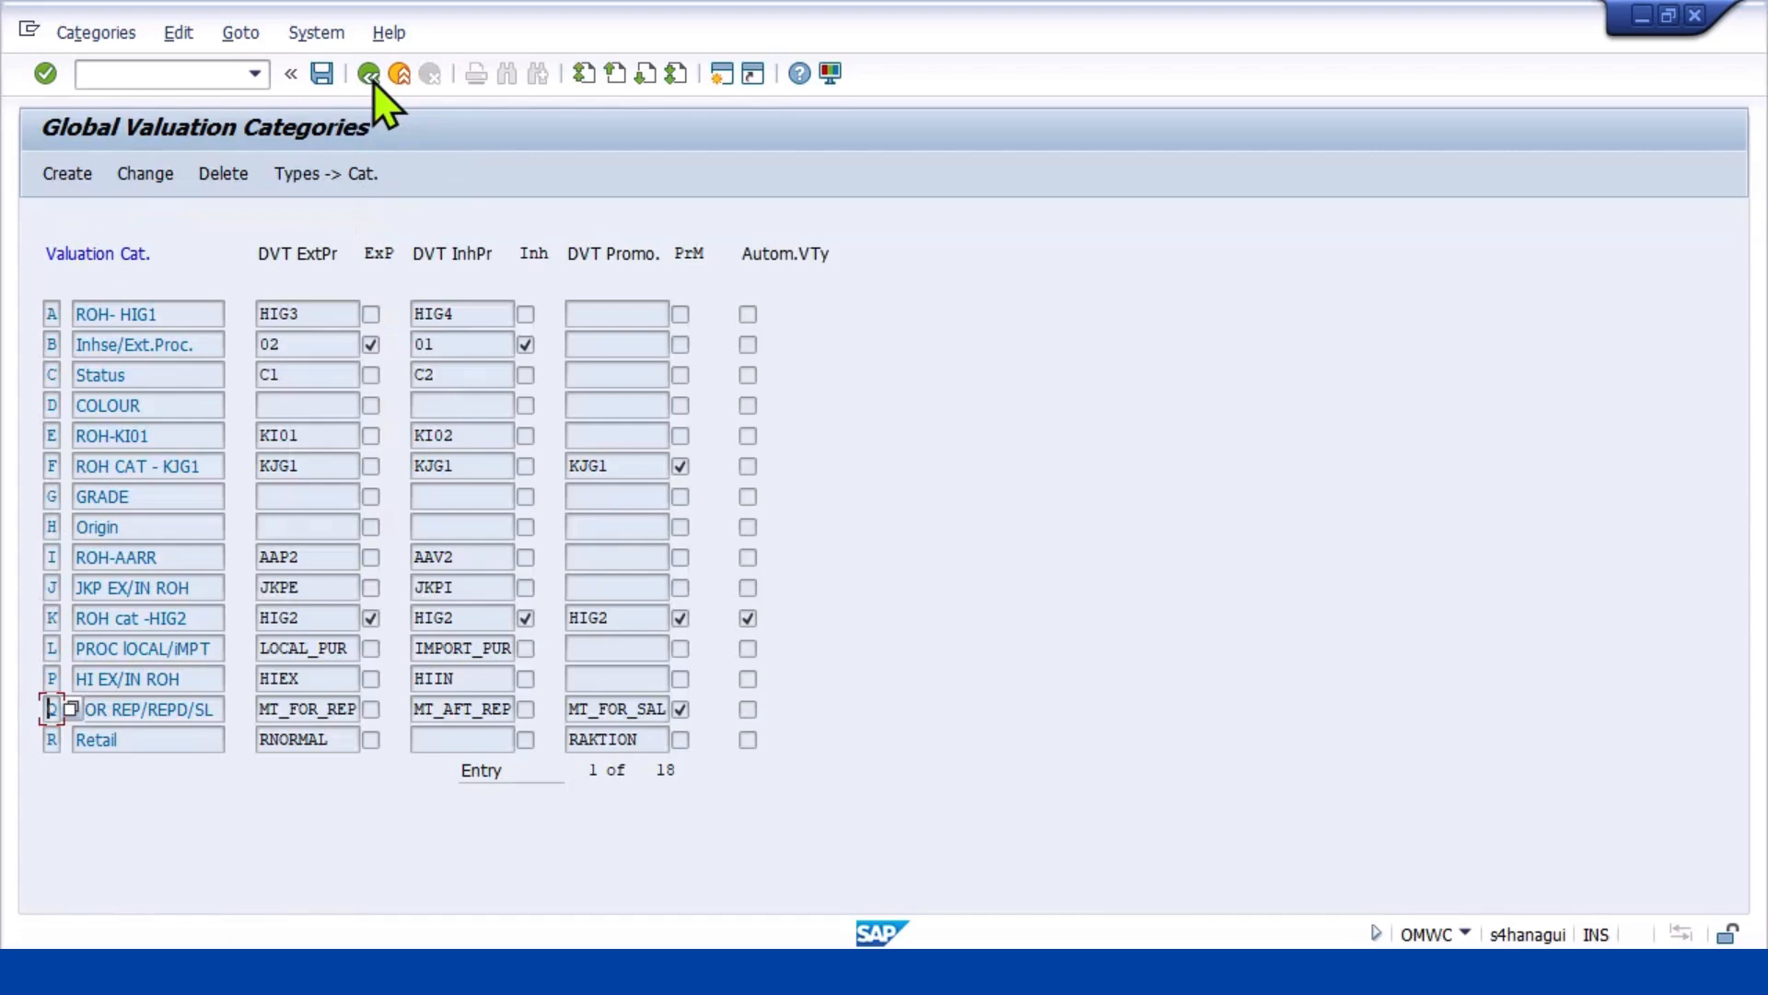
click(373, 81)
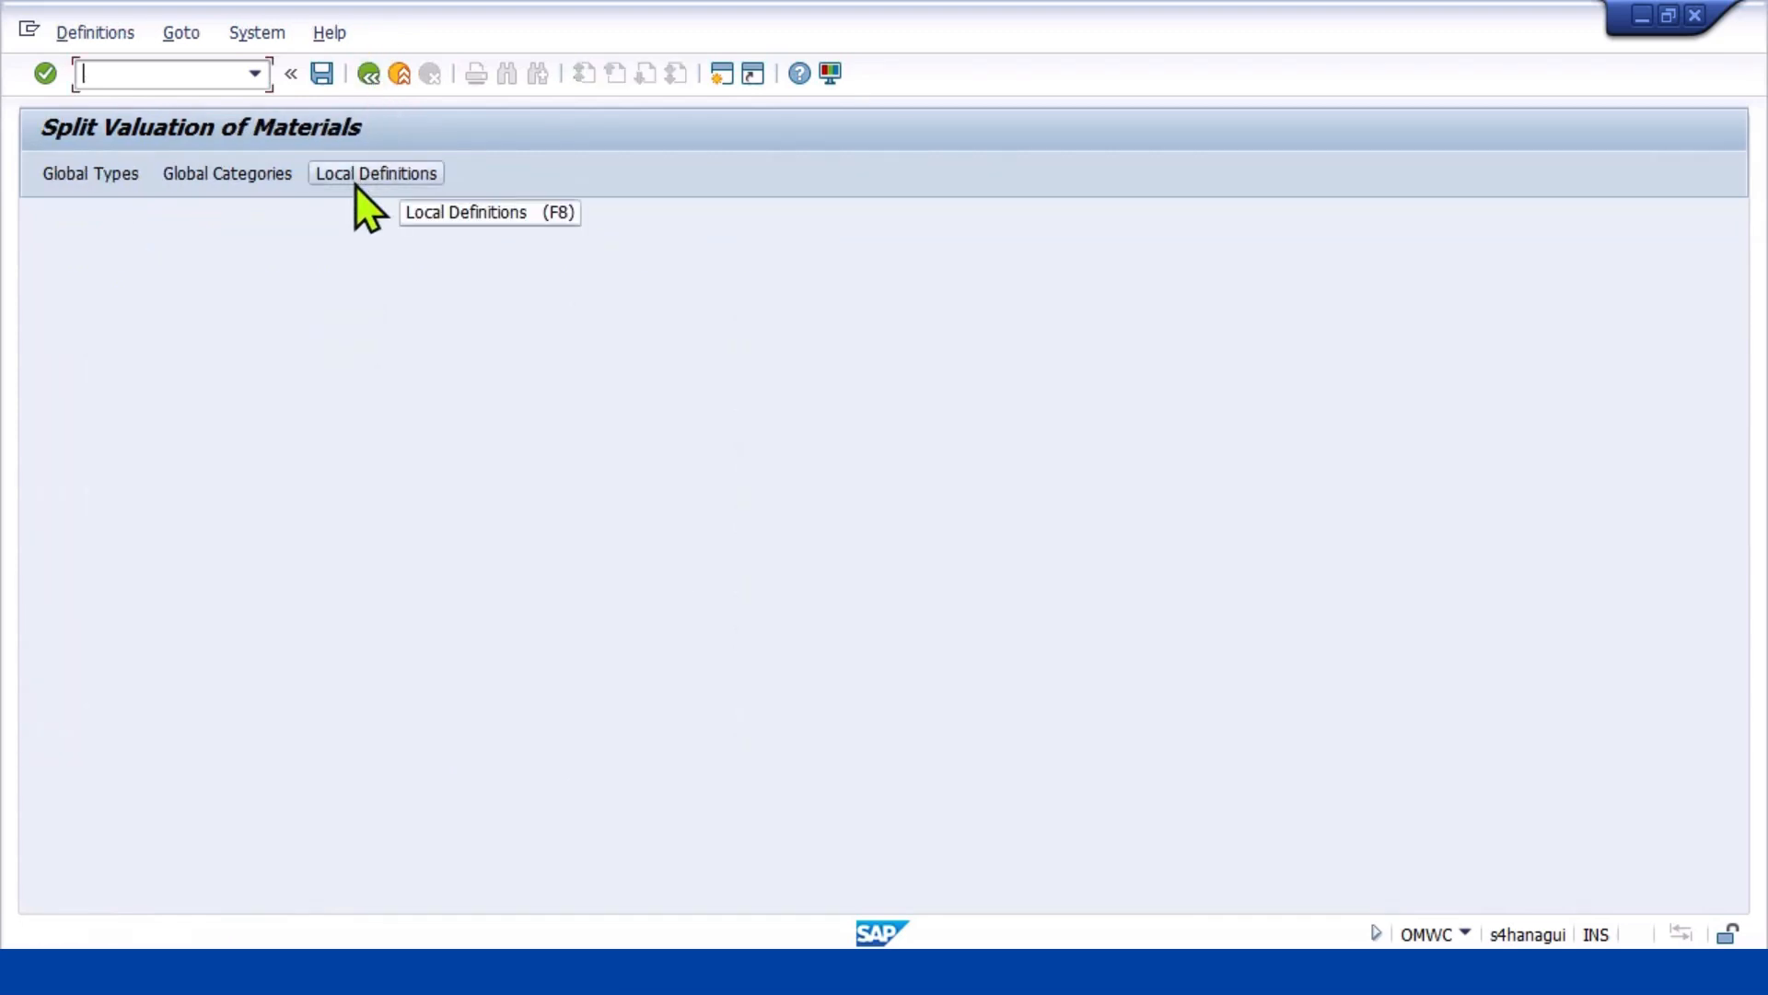
In the local definitions, allocate valuation categories to plant MP01 by activating category Q (FOR REP/REPD/SL)
click(367, 206)
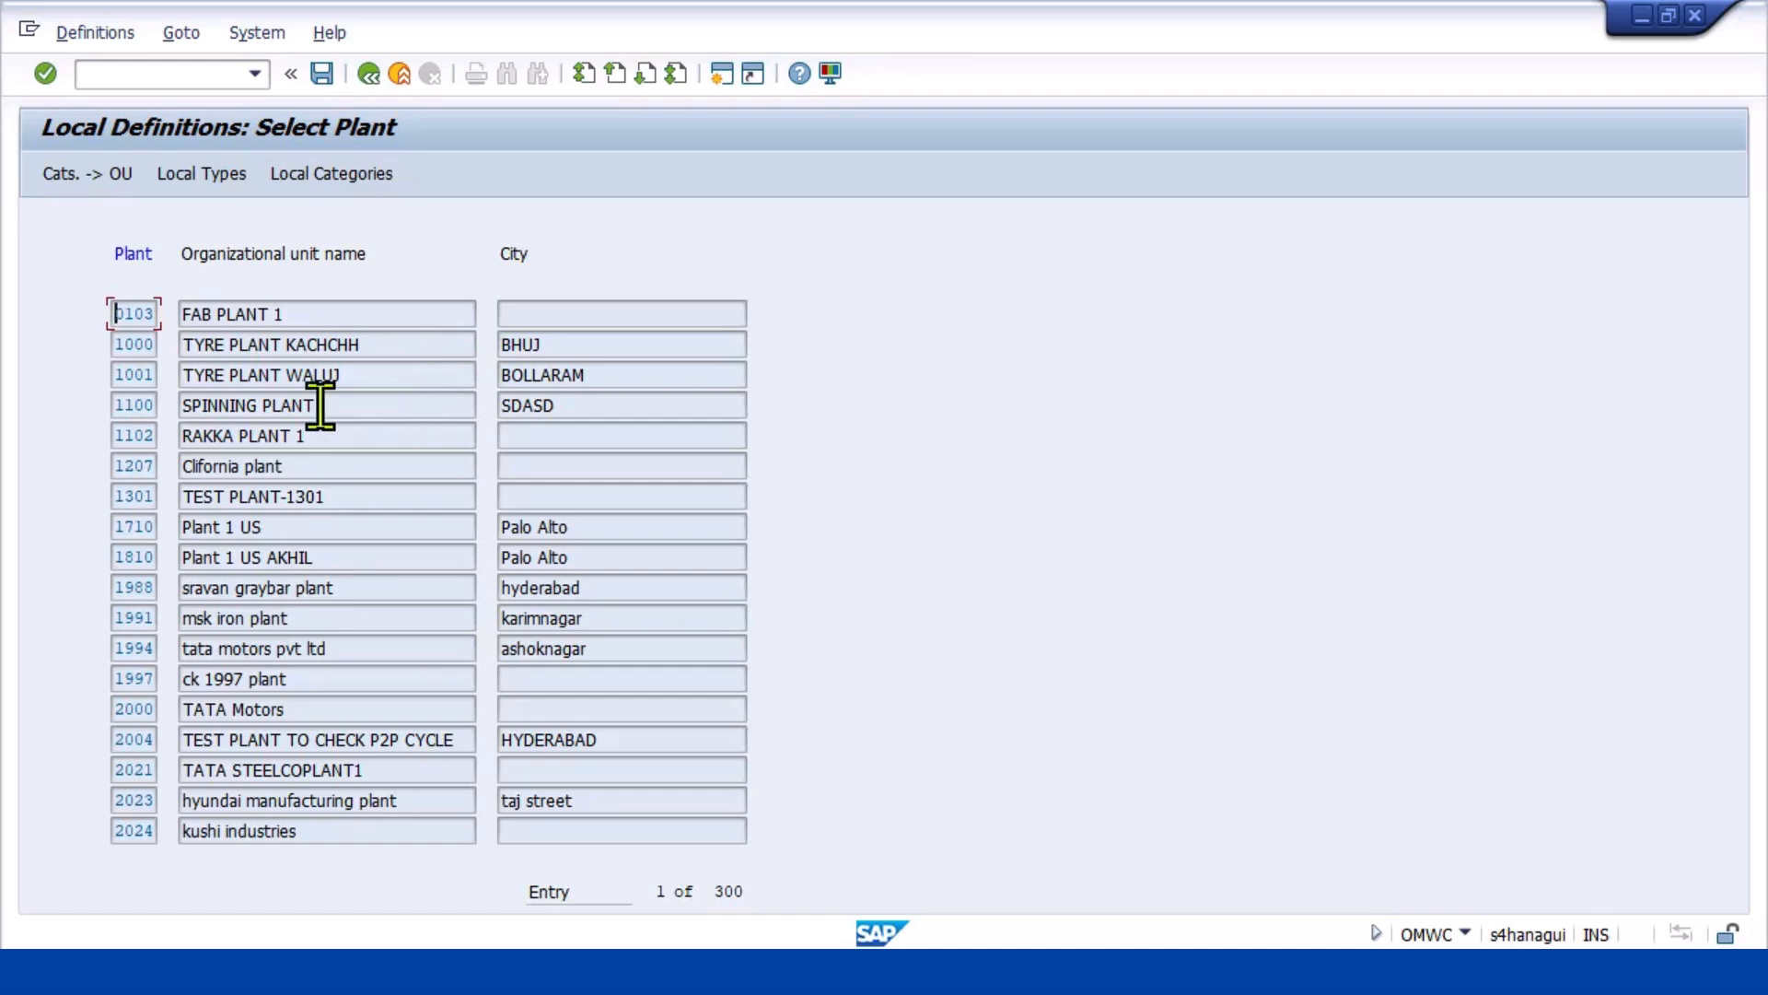
scroll(321, 406, down, 7)
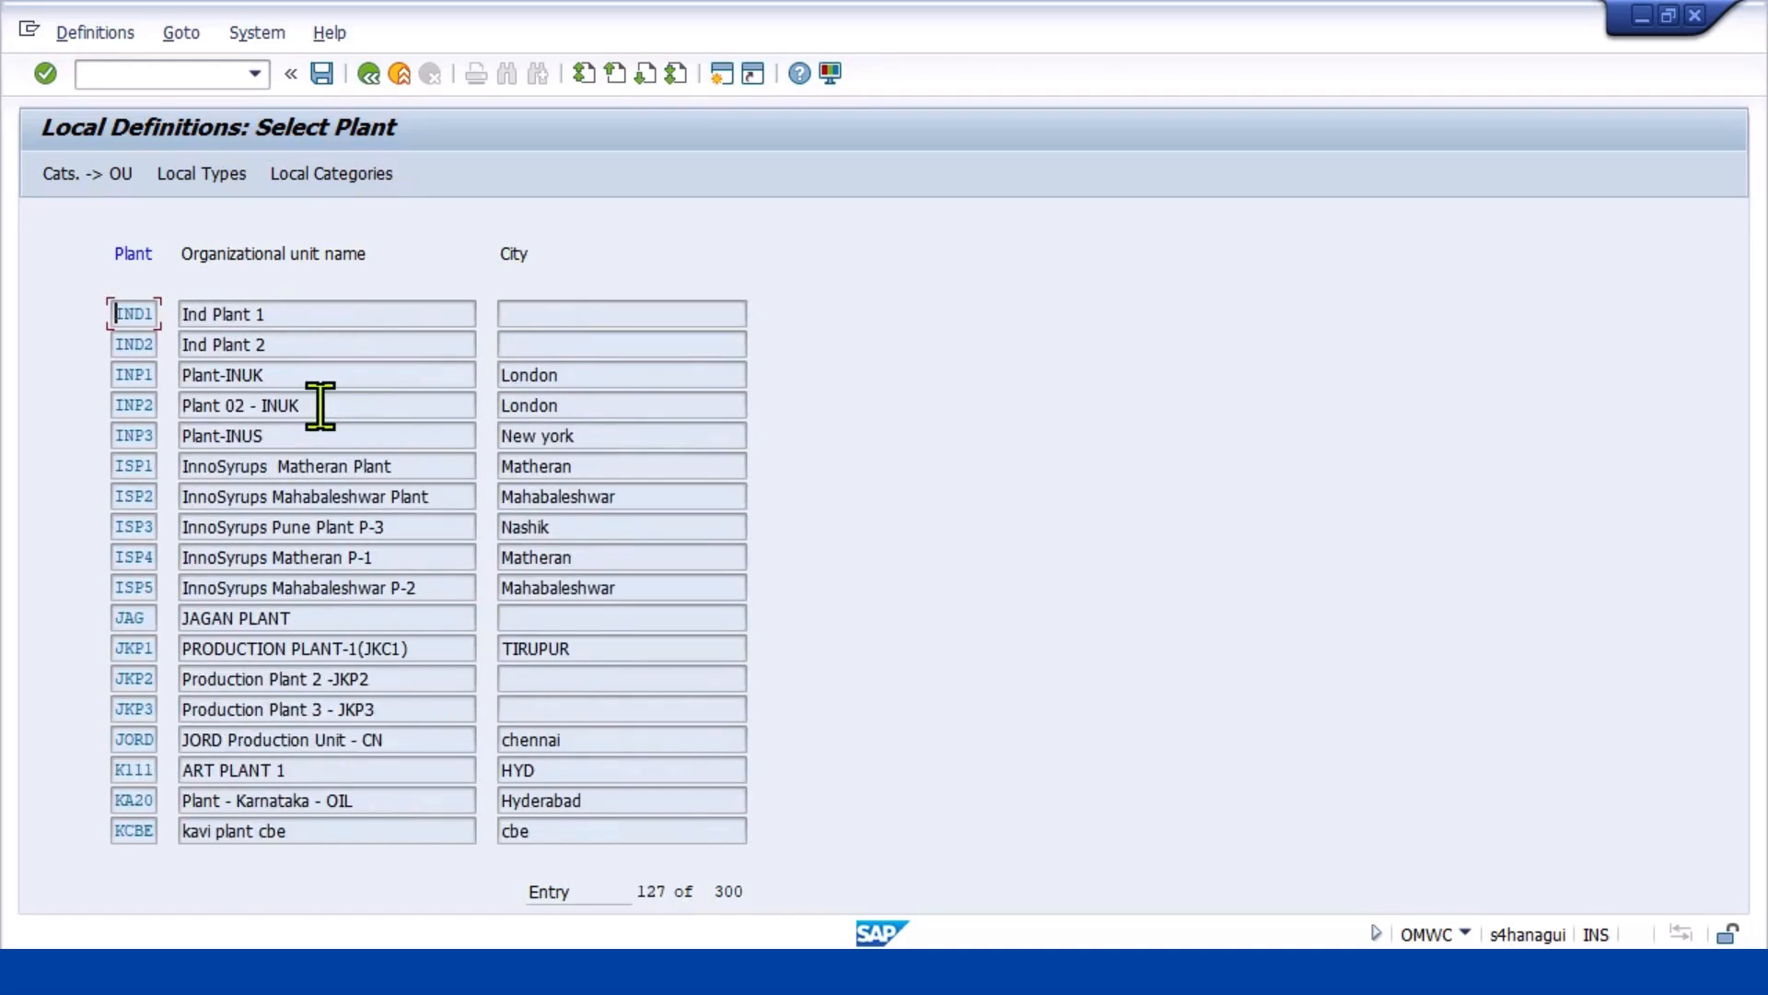
scroll(320, 405, up, 7)
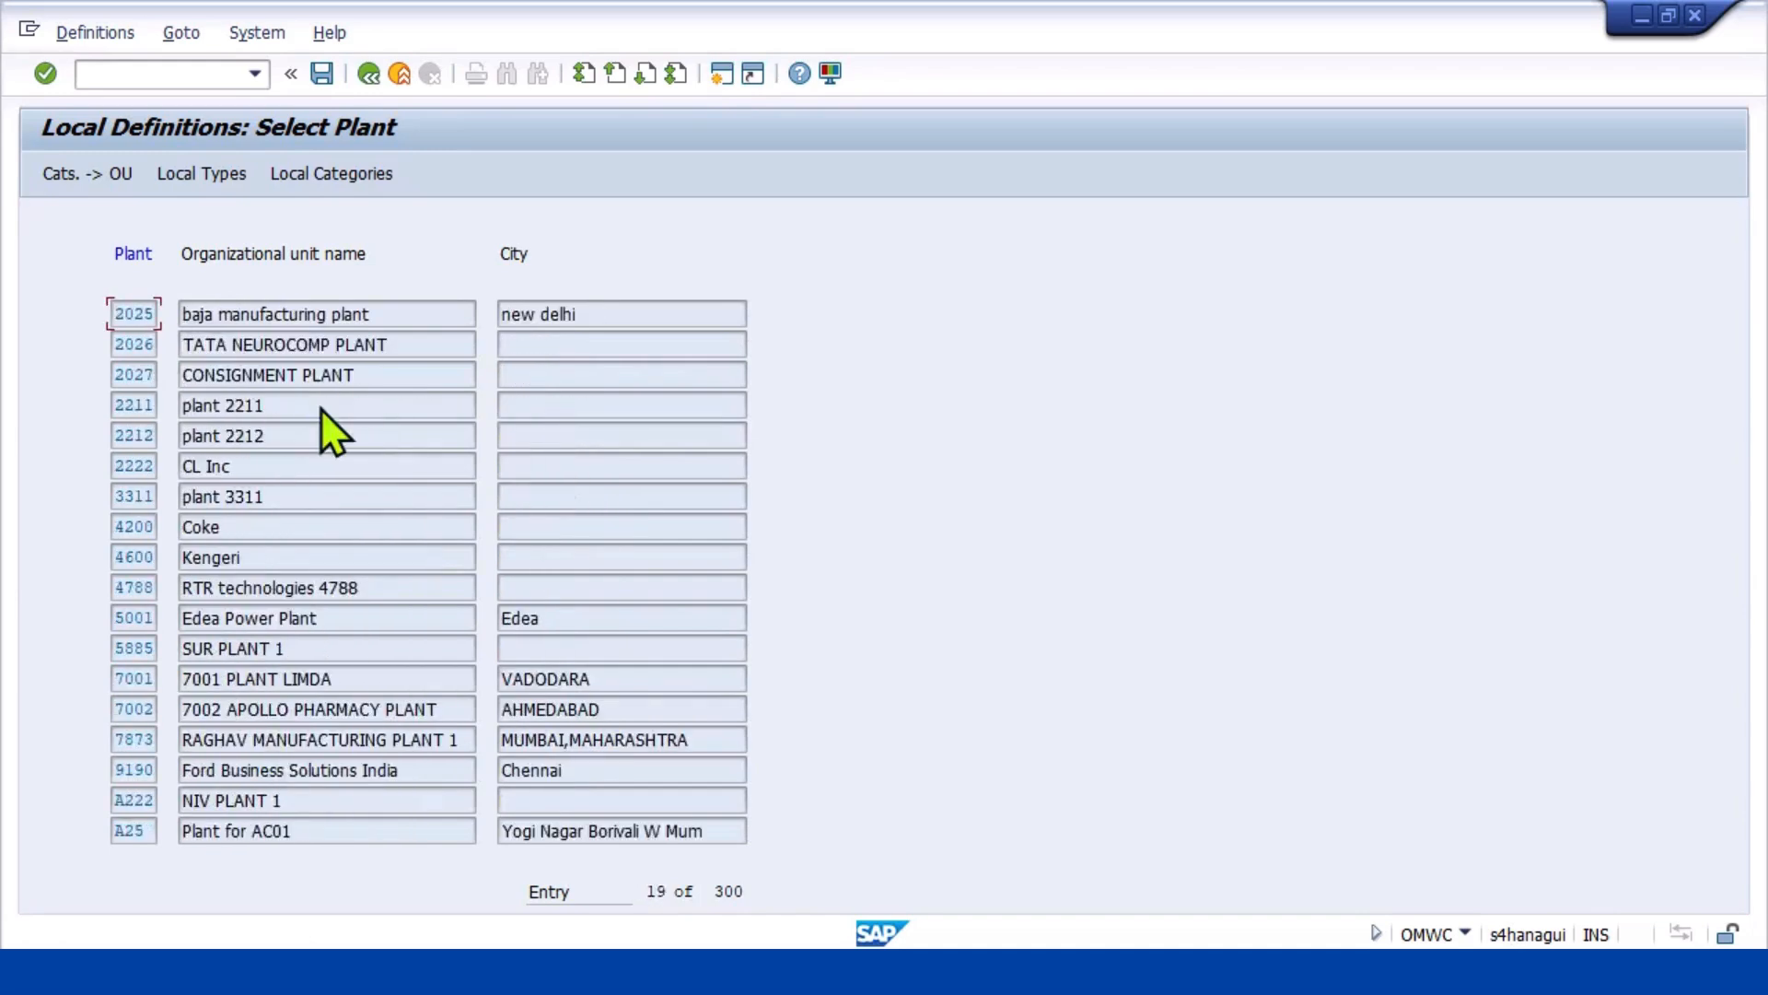
scroll(320, 407, down, 5)
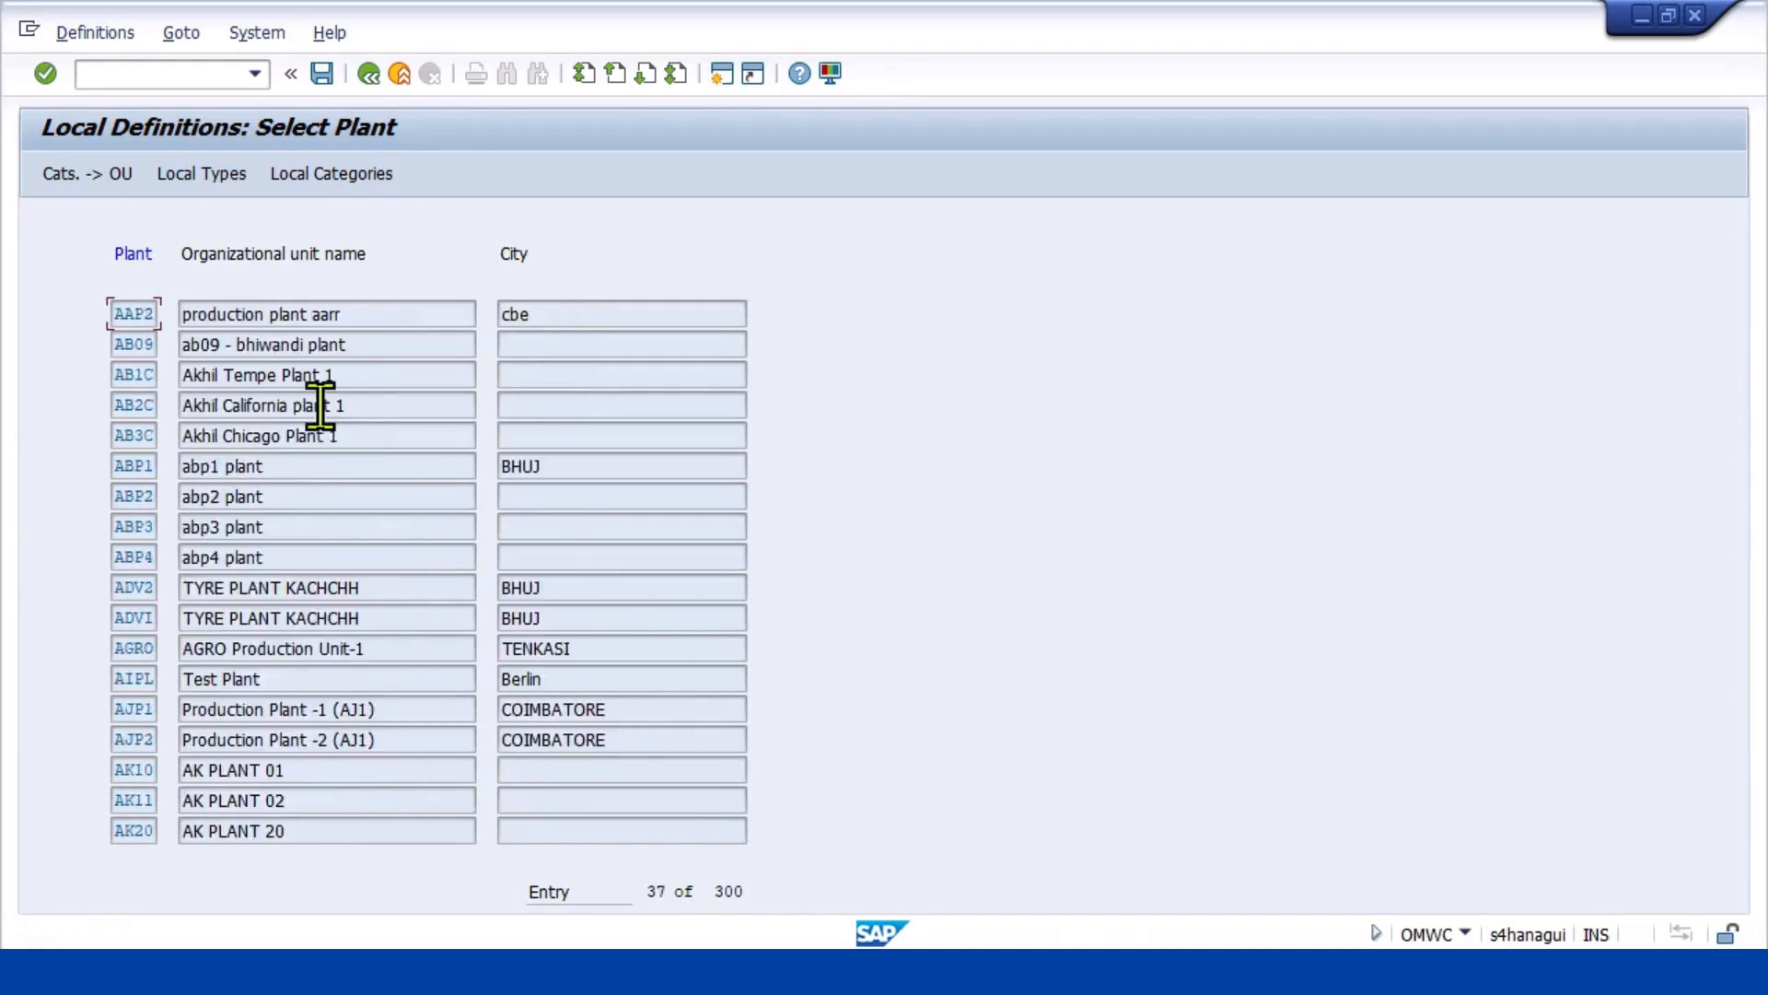
scroll(320, 407, down, 4)
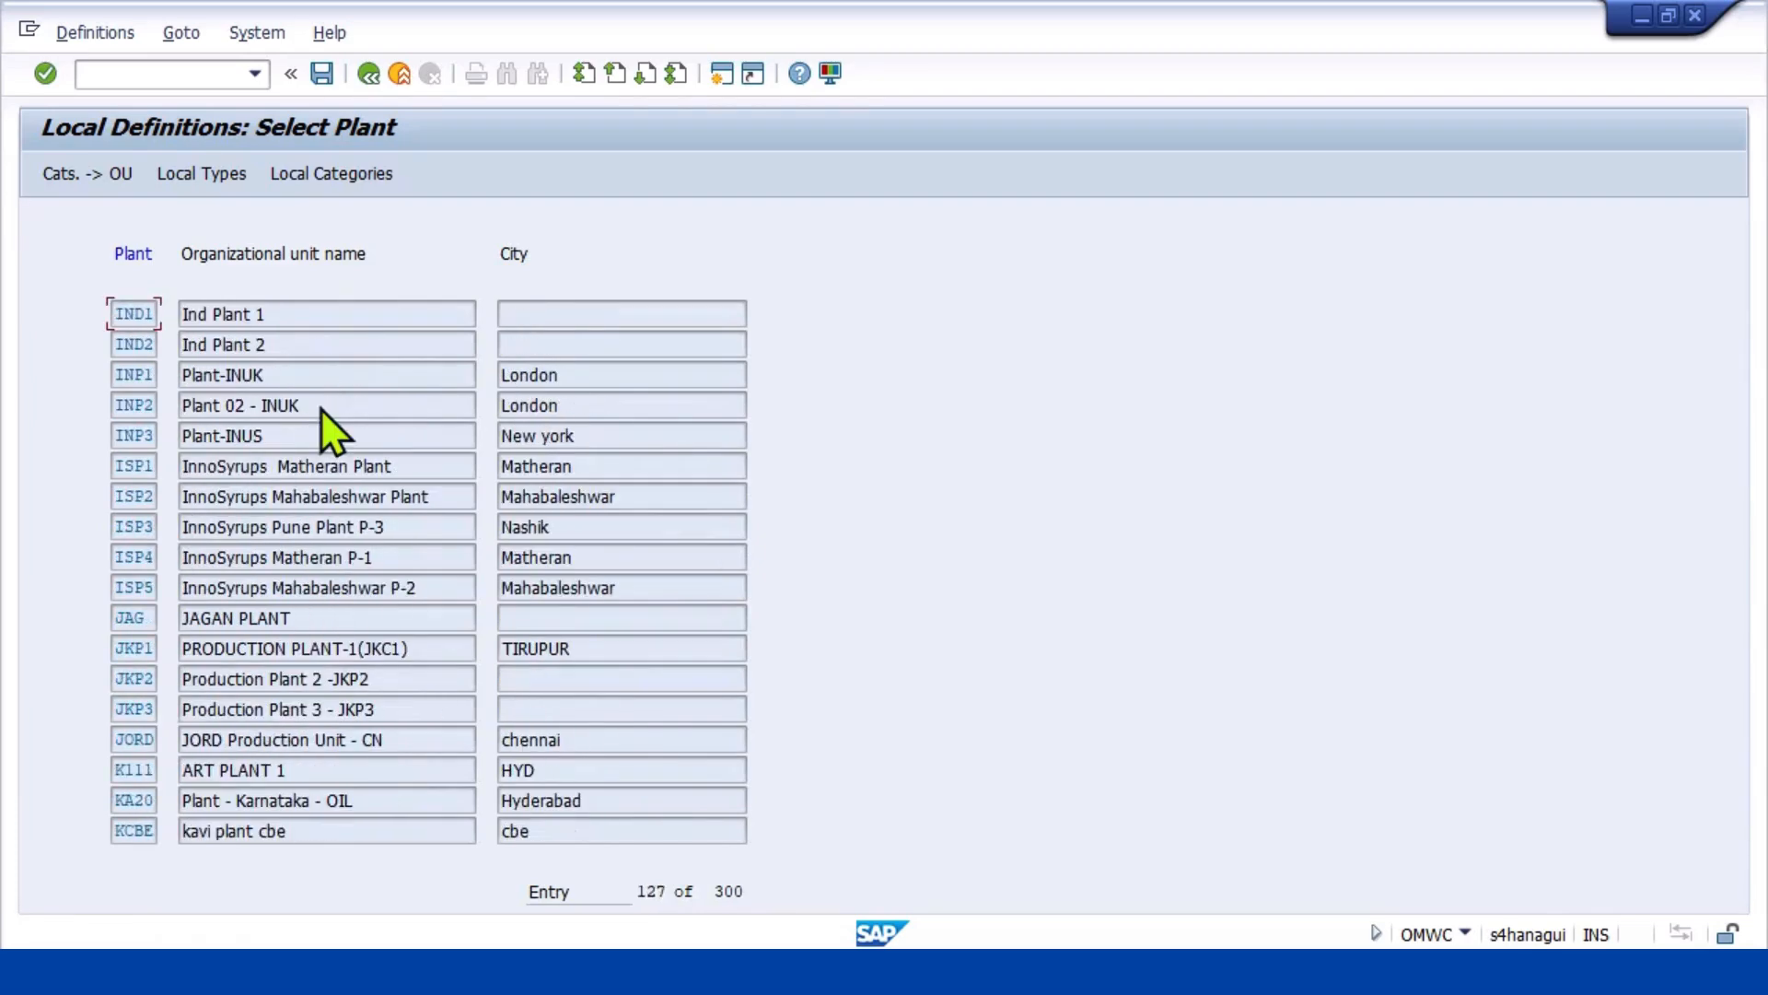
scroll(321, 407, down, 1)
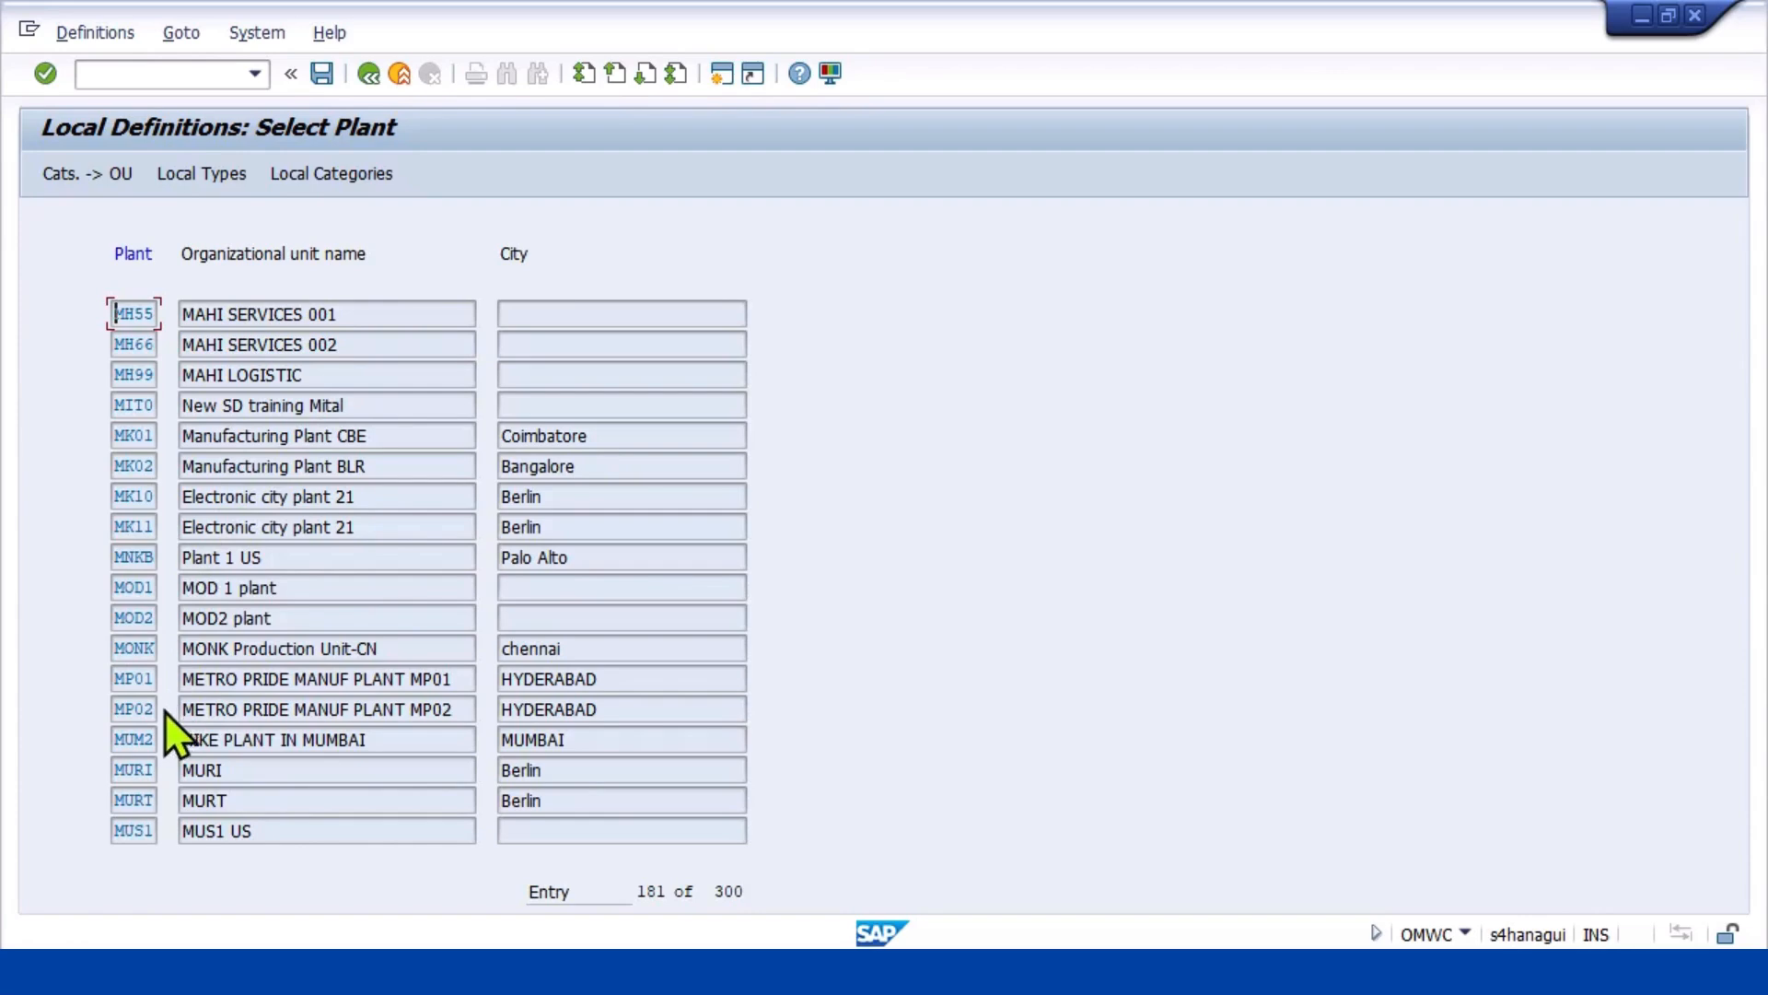
click(141, 677)
click(89, 177)
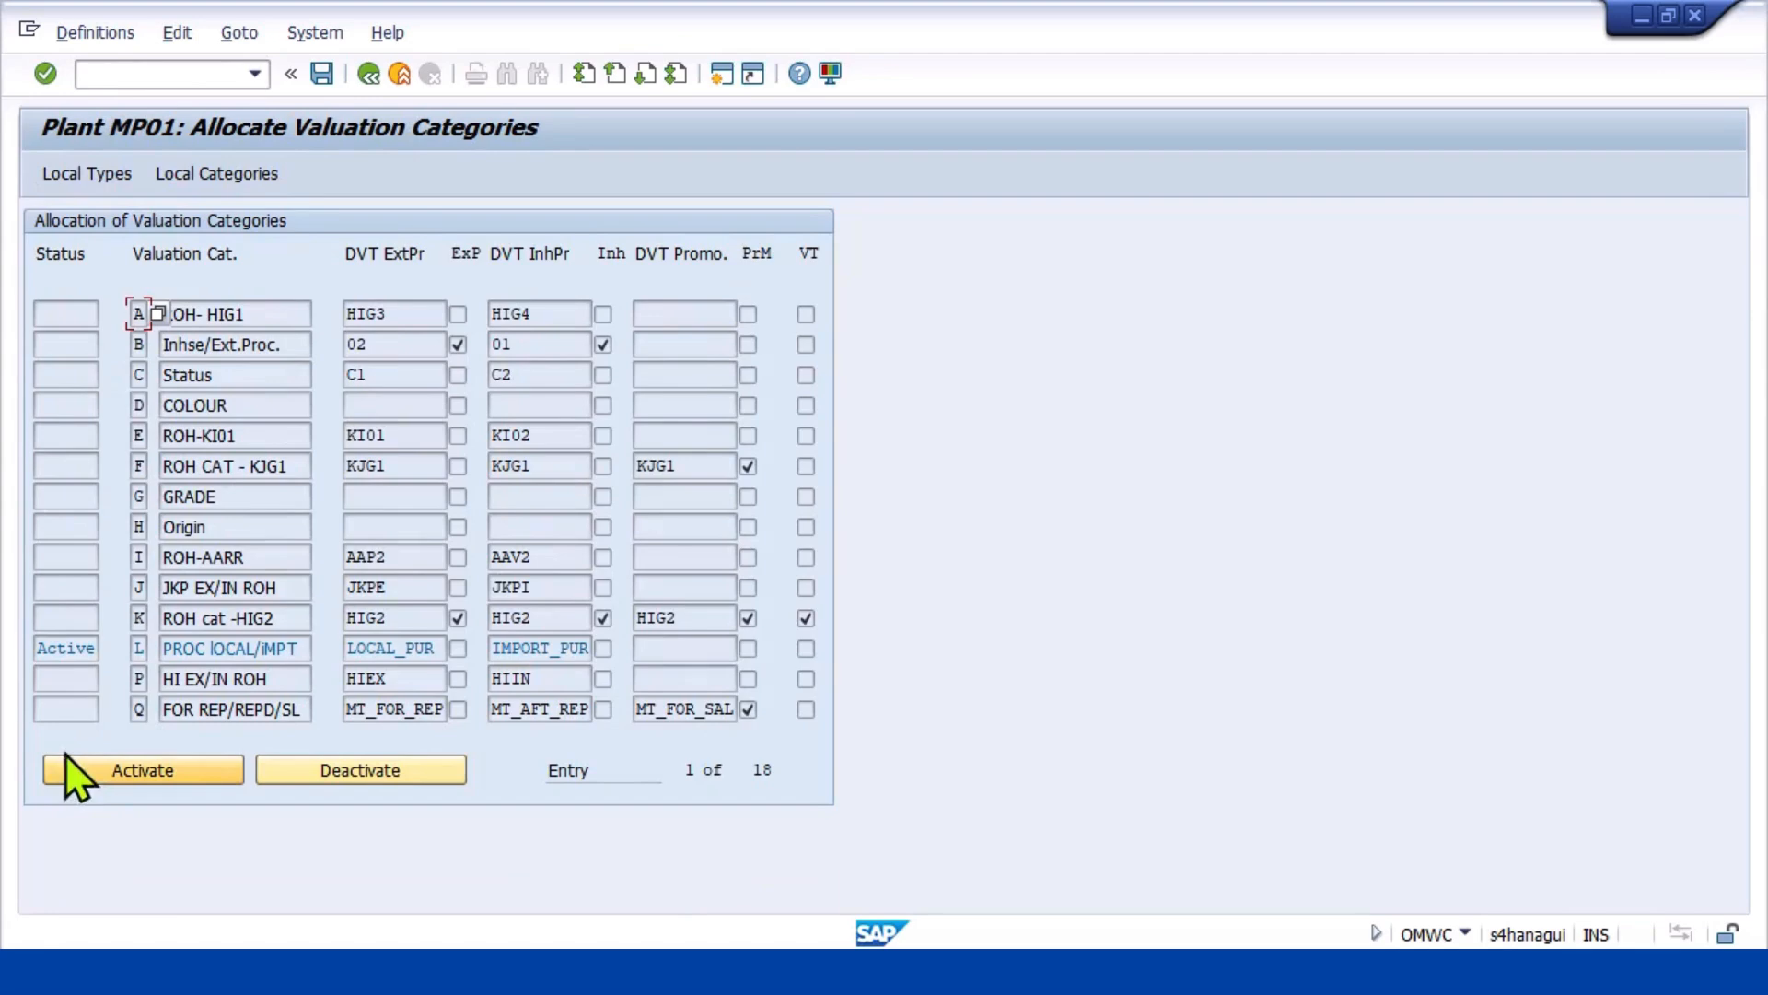
click(64, 709)
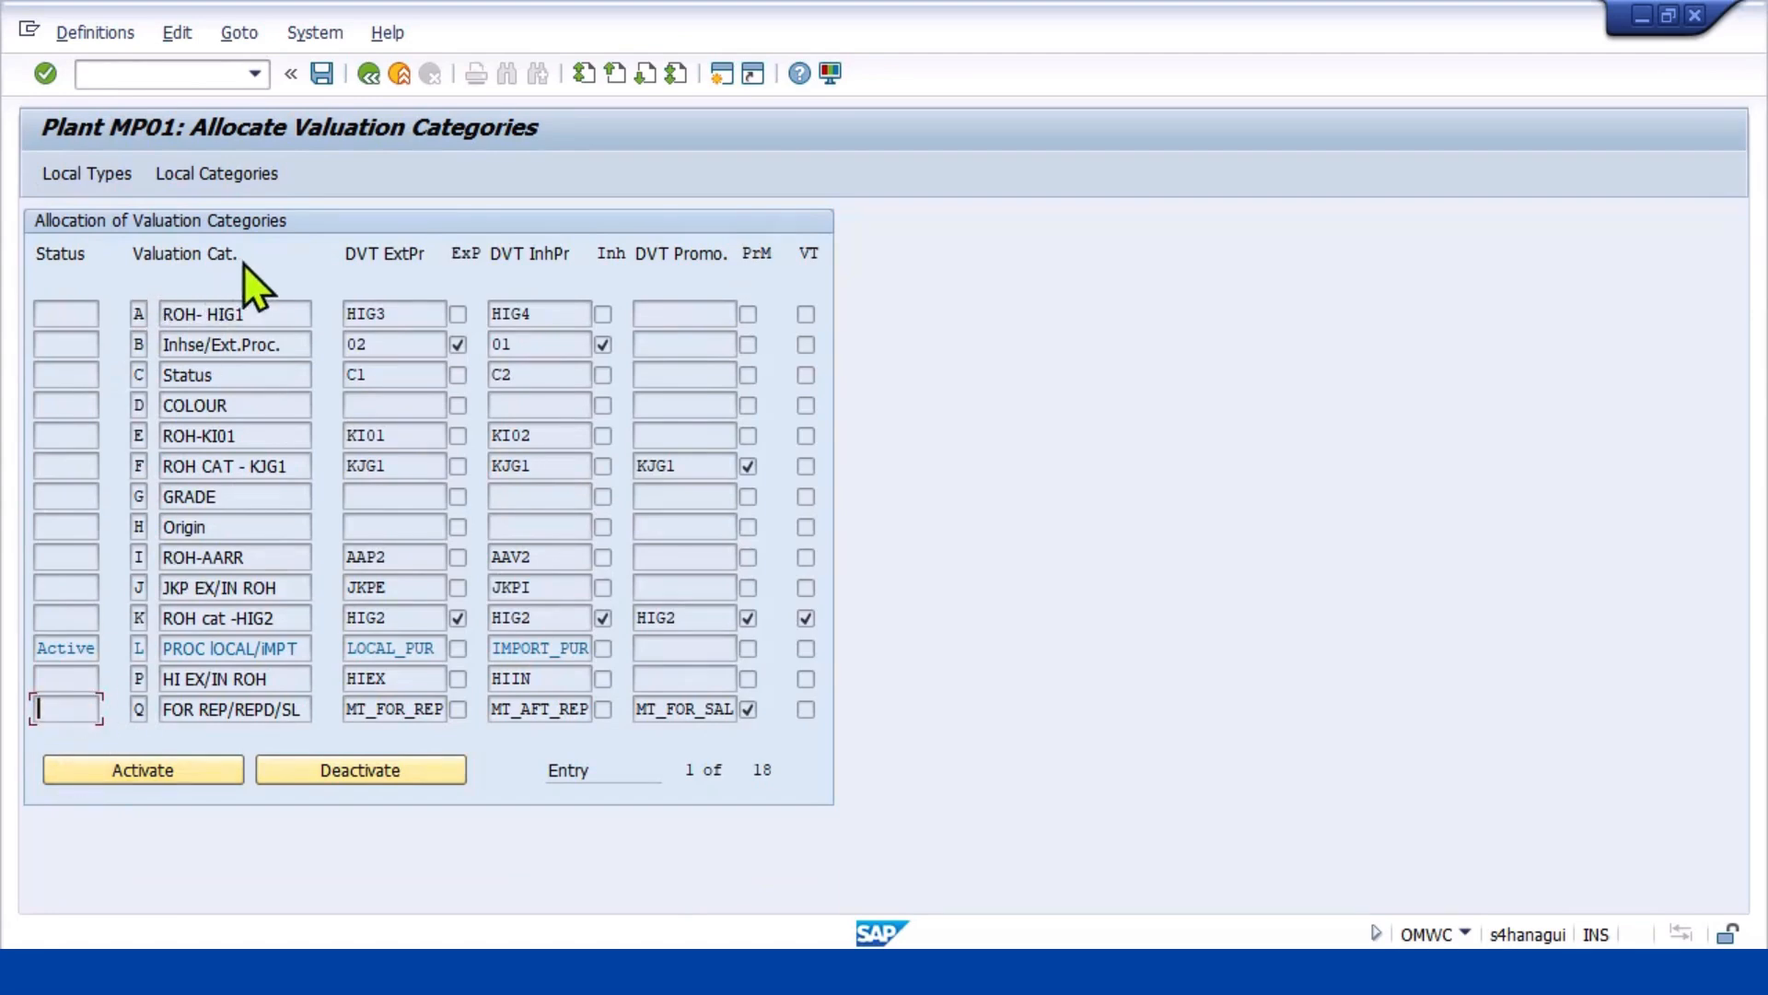
click(128, 778)
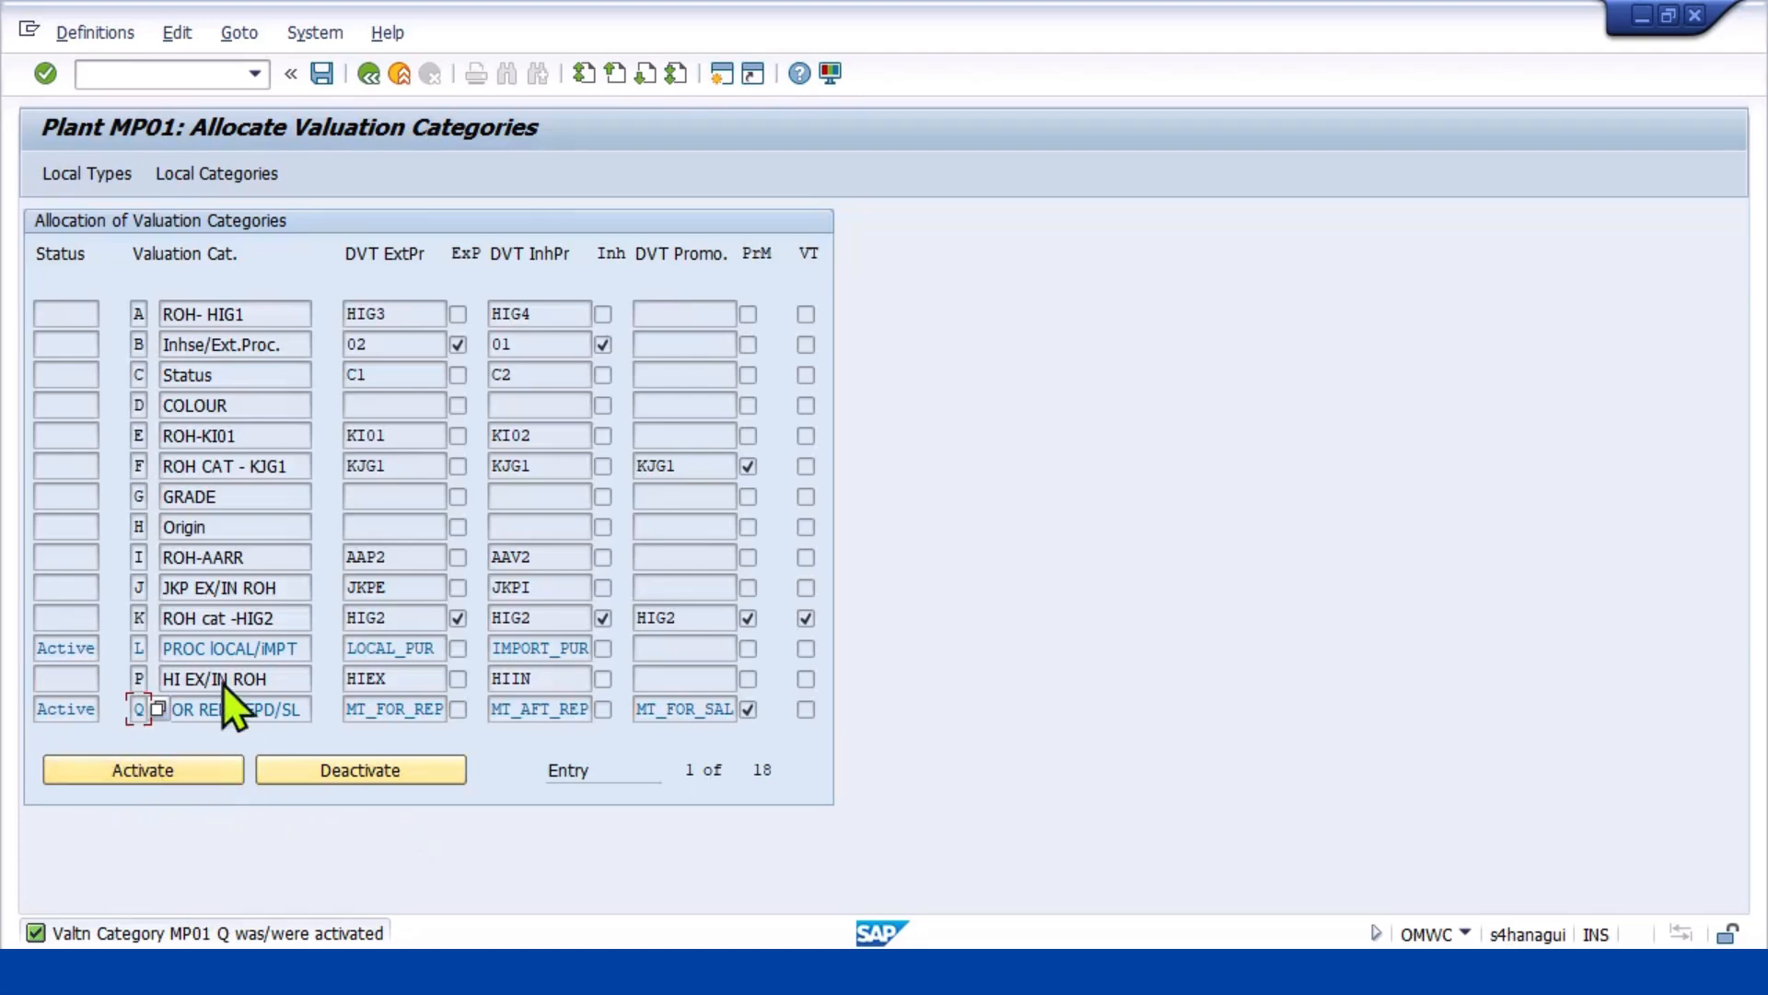
Open the material creation transaction MM01 and choose industry Automobiles with material type ROH Raw Materials STD
click(202, 74)
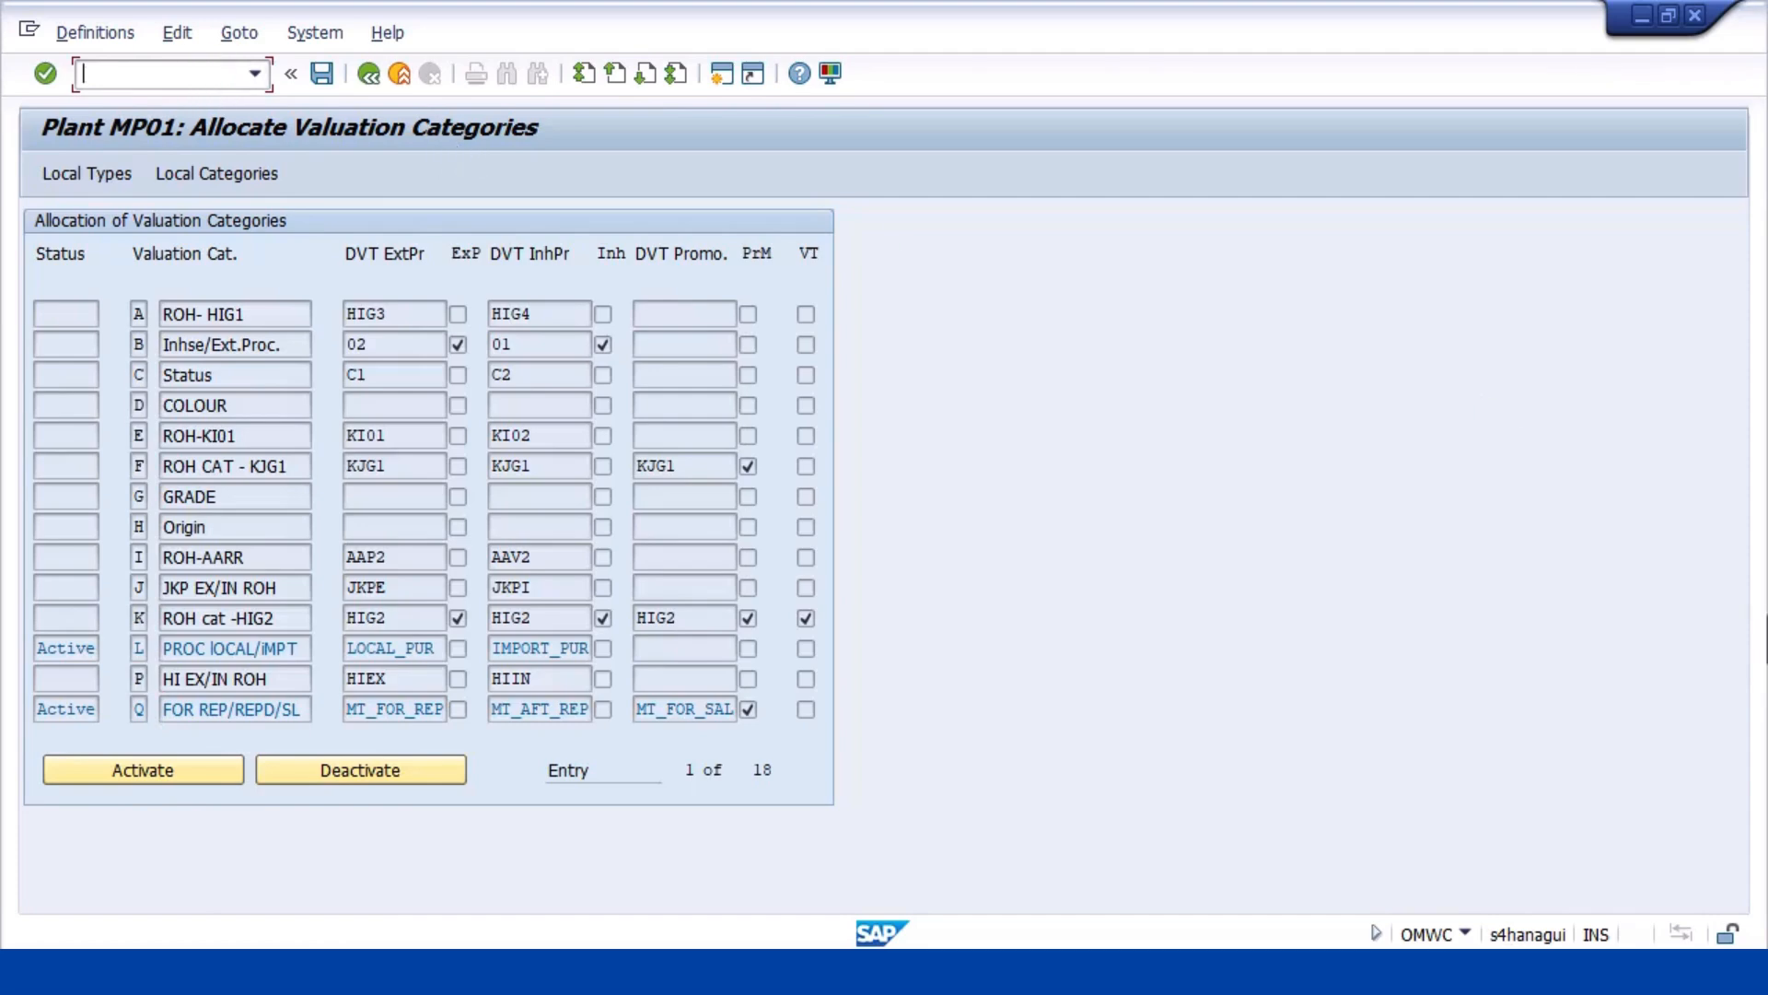
text(/NMM01)
key(Return)
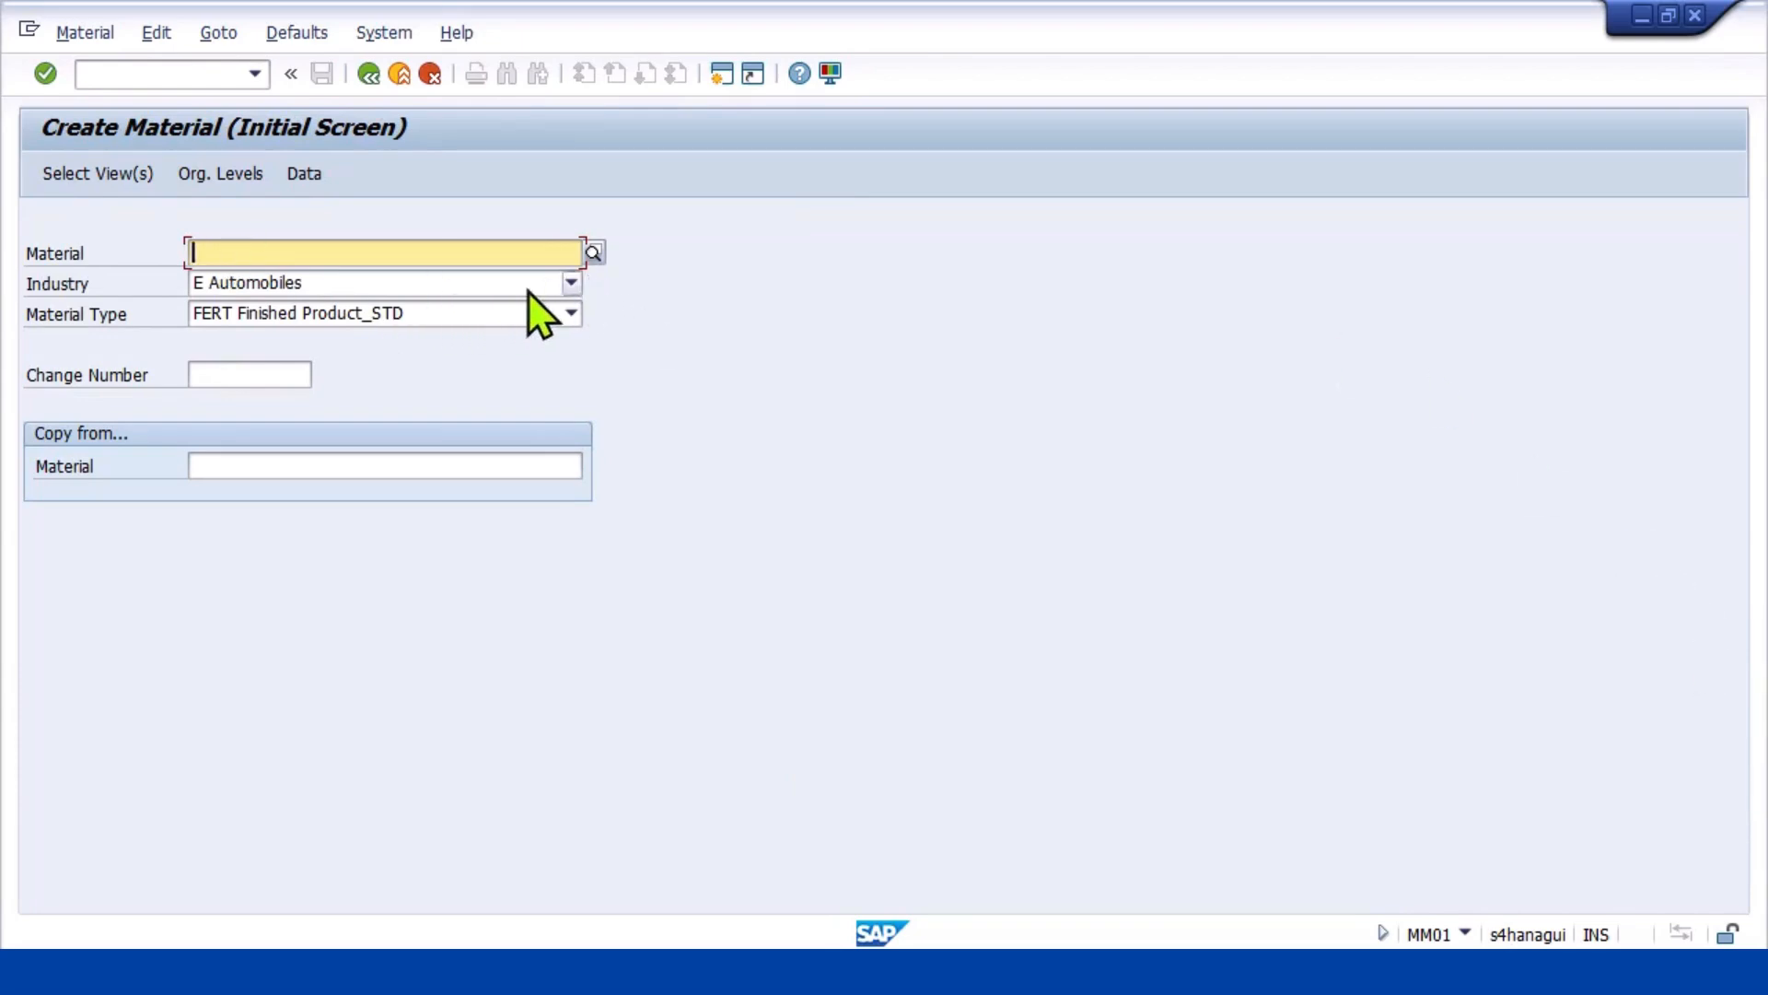
click(569, 283)
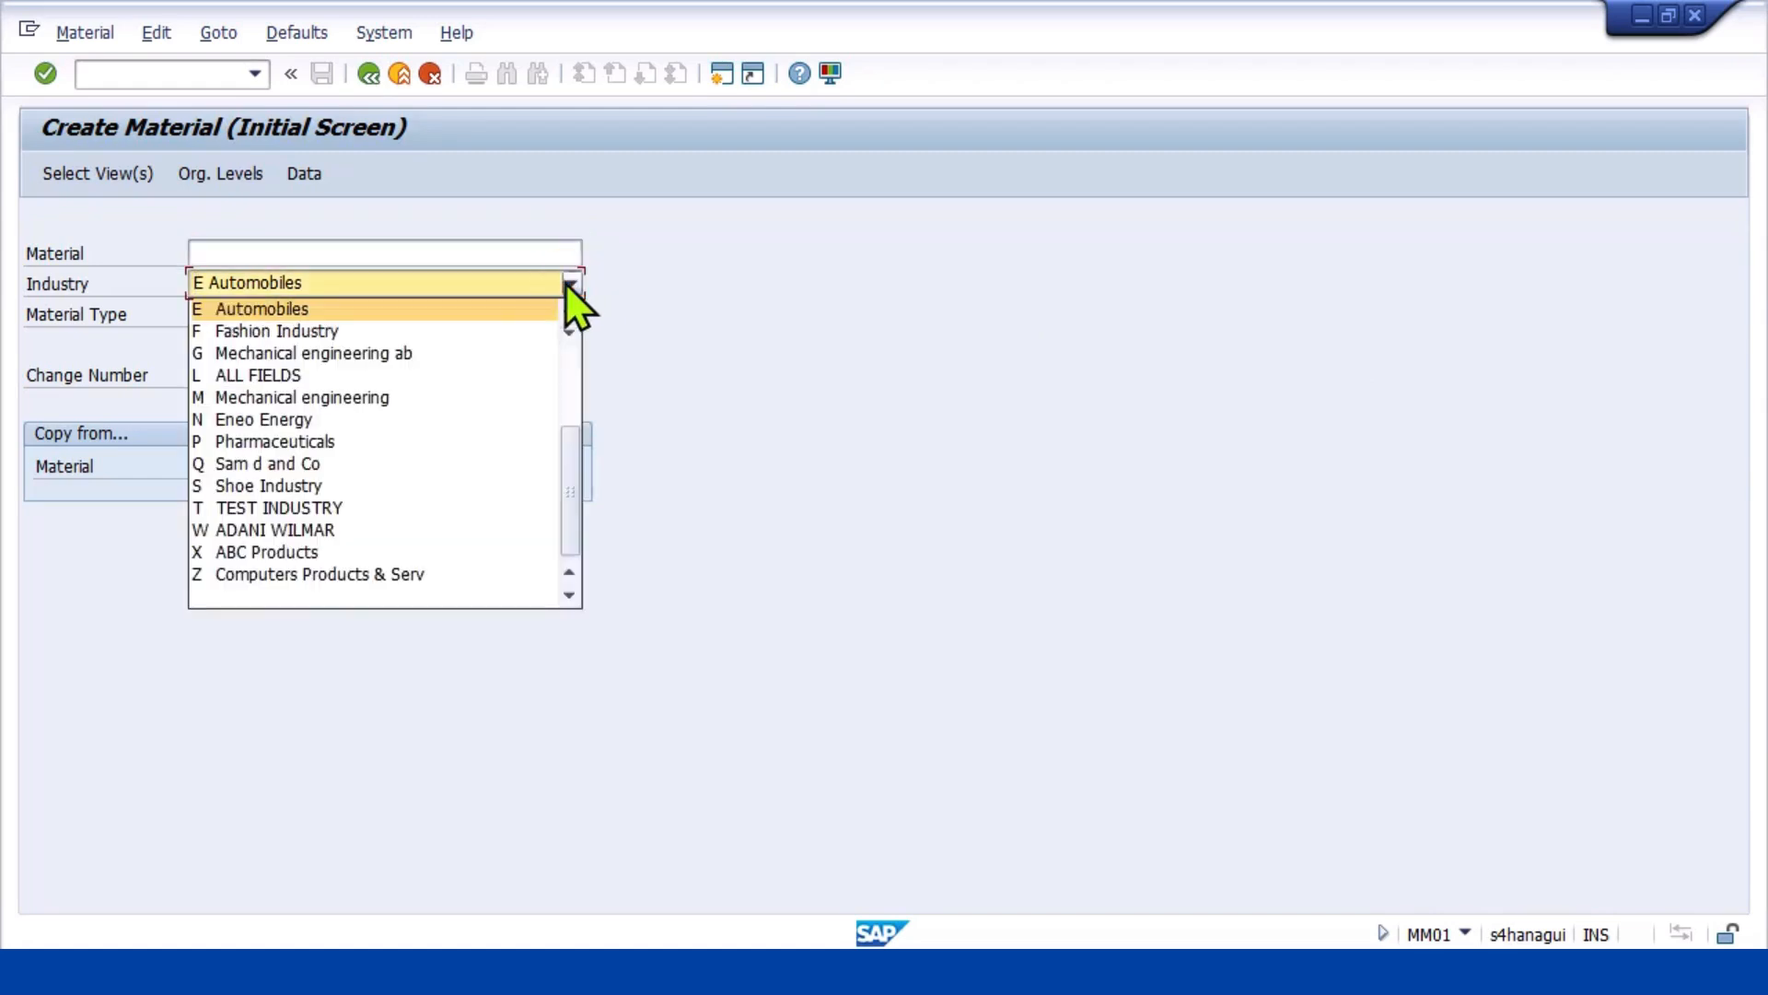
click(468, 306)
click(525, 316)
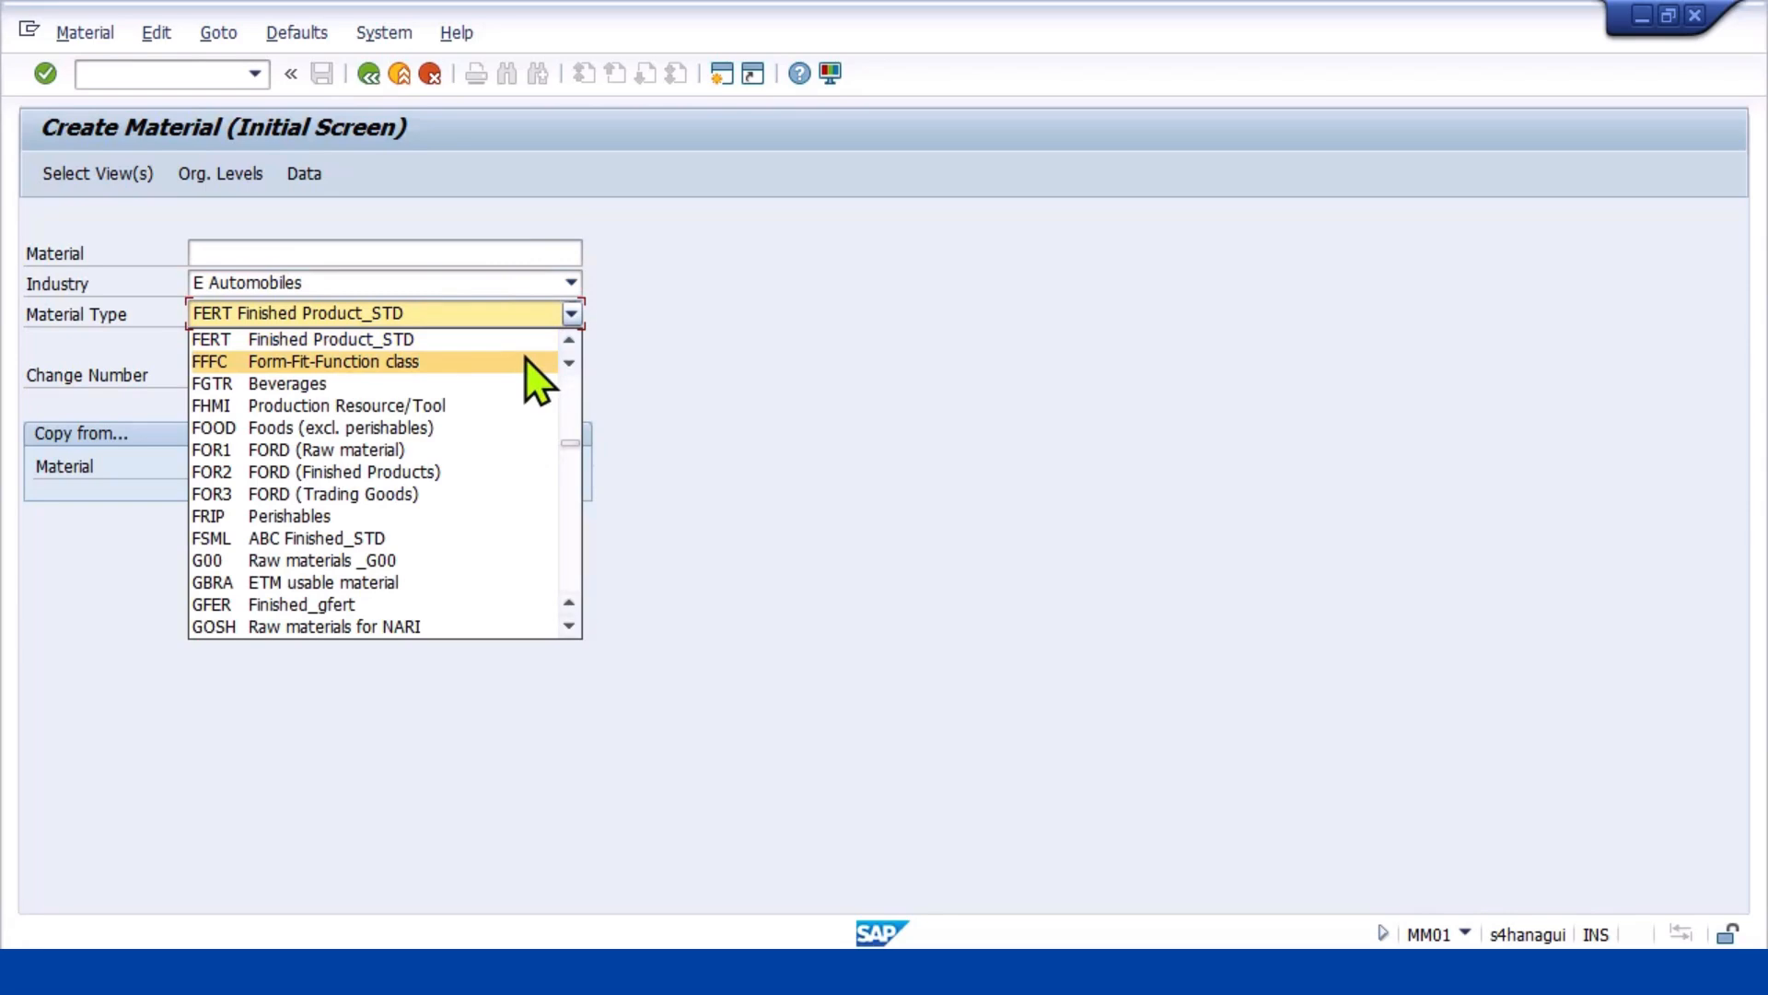
text(ro)
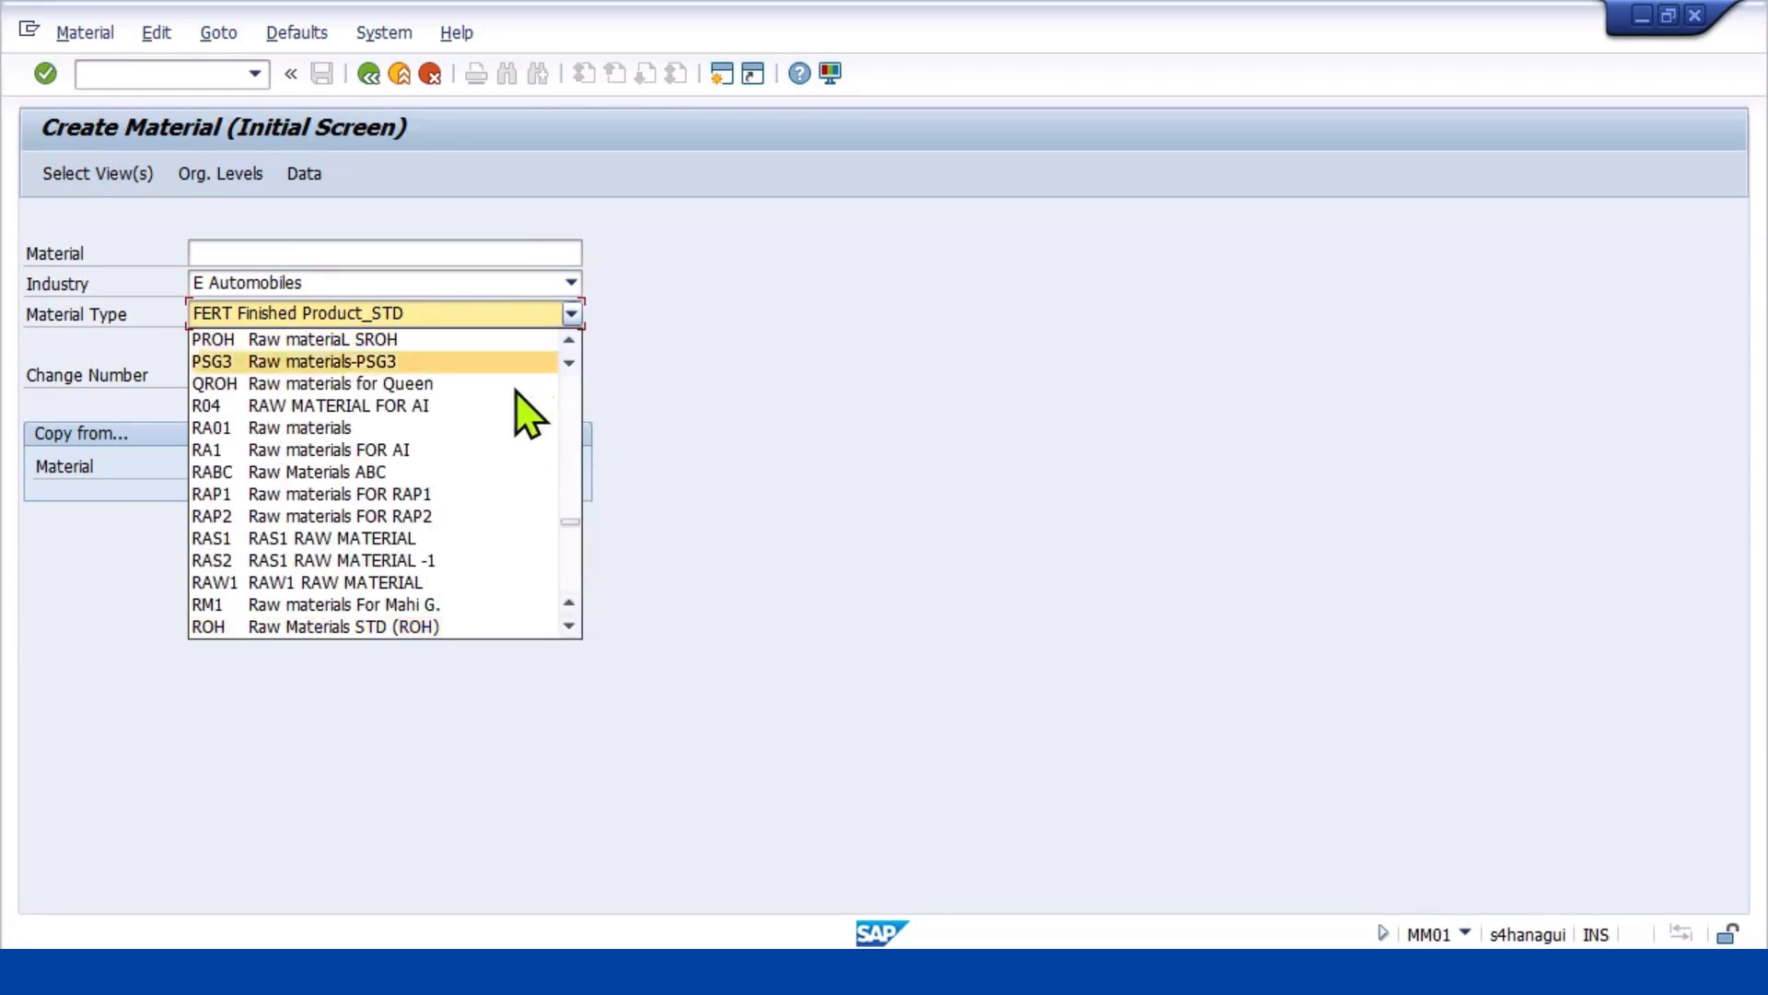
click(413, 626)
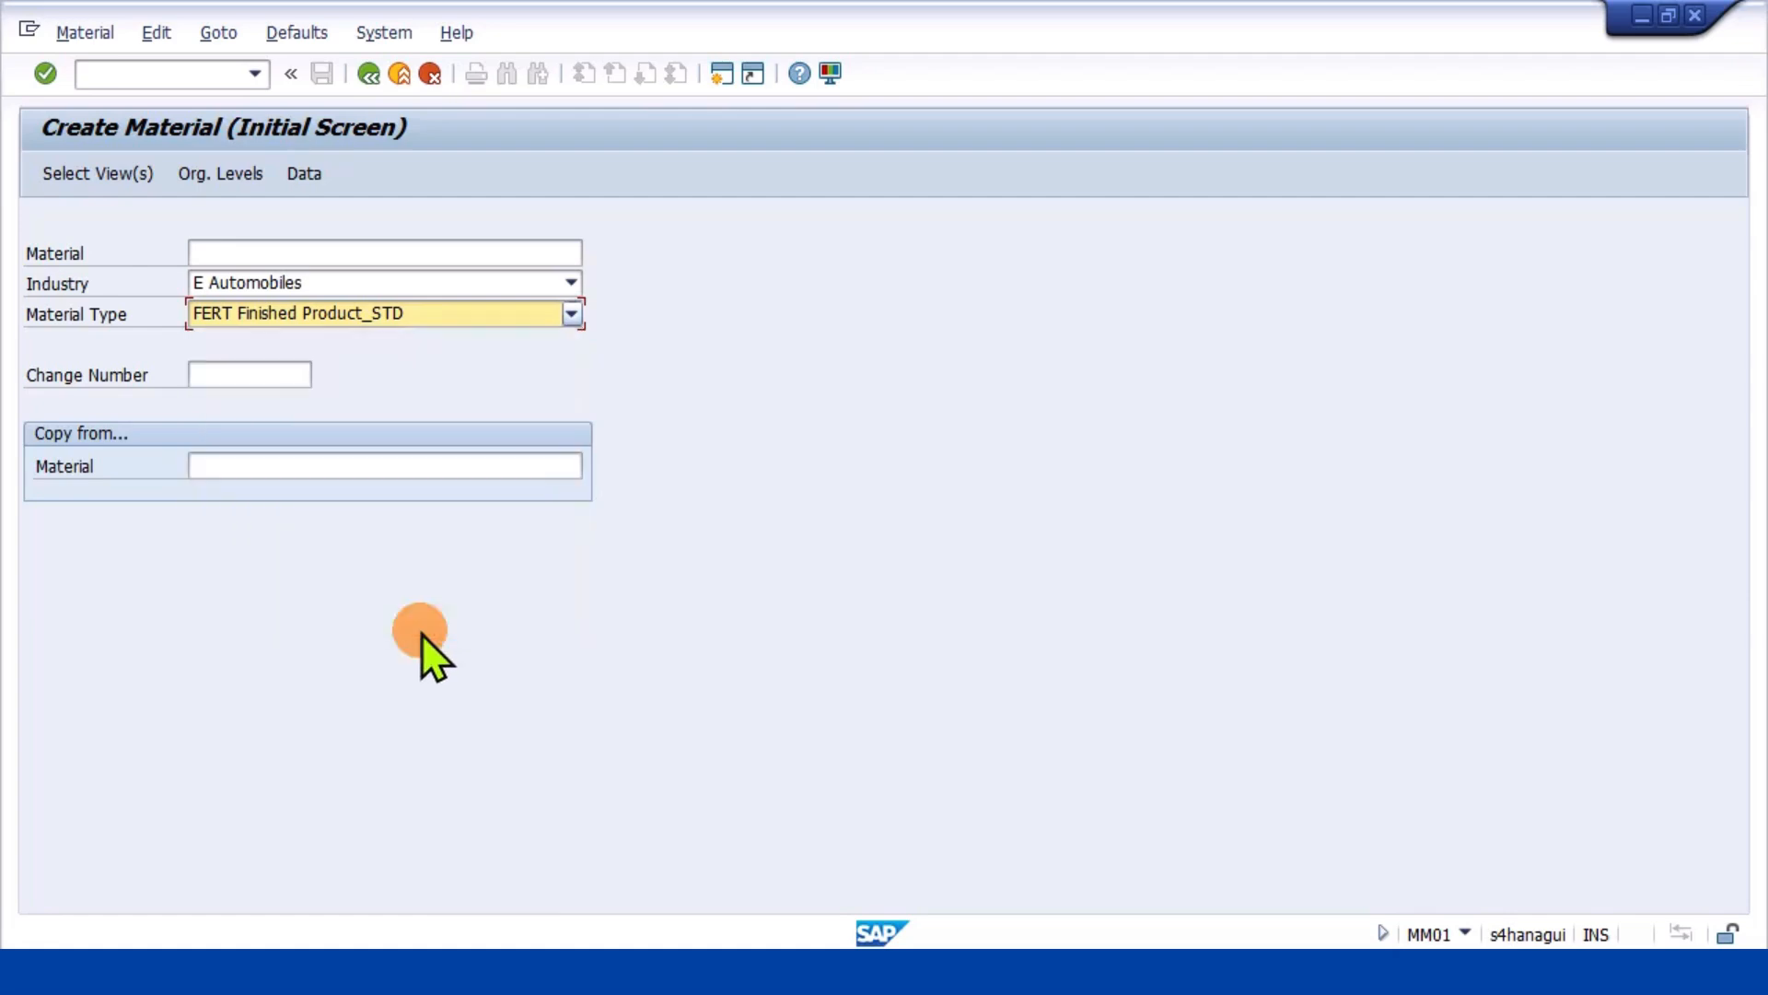
Accept the preselected views and the organizational levels with plant MP01 and storage location MPL1
key(Return)
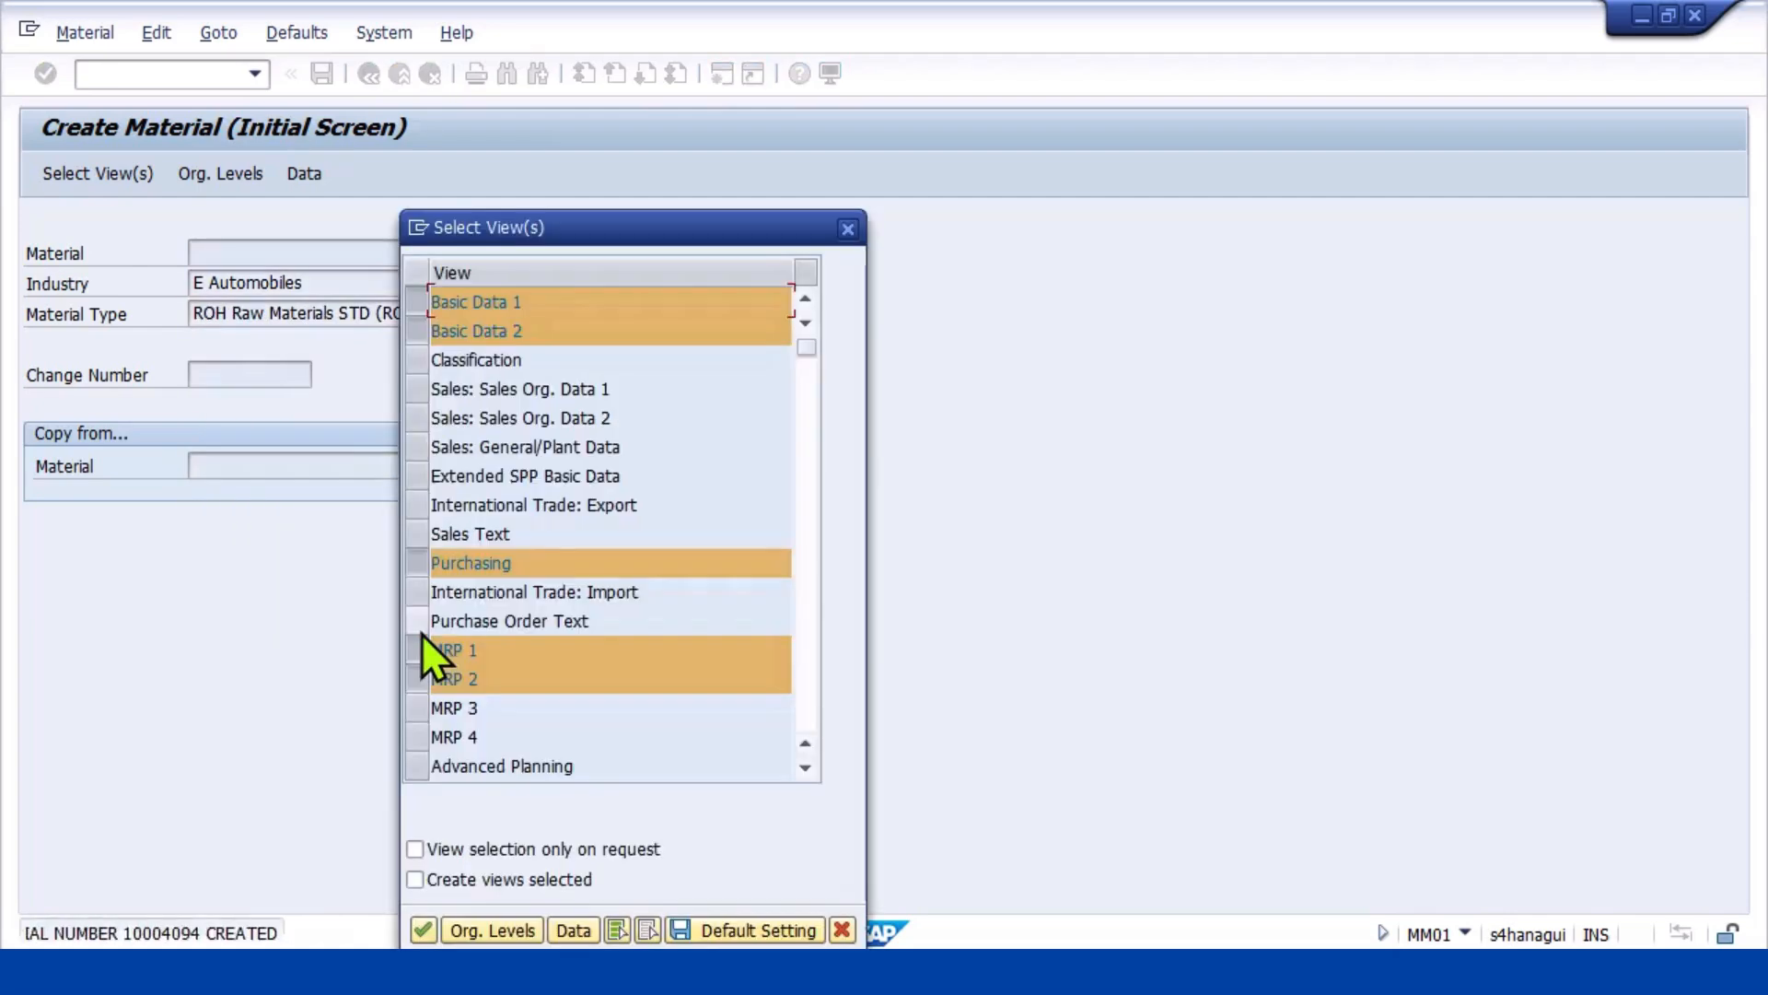
key(Return)
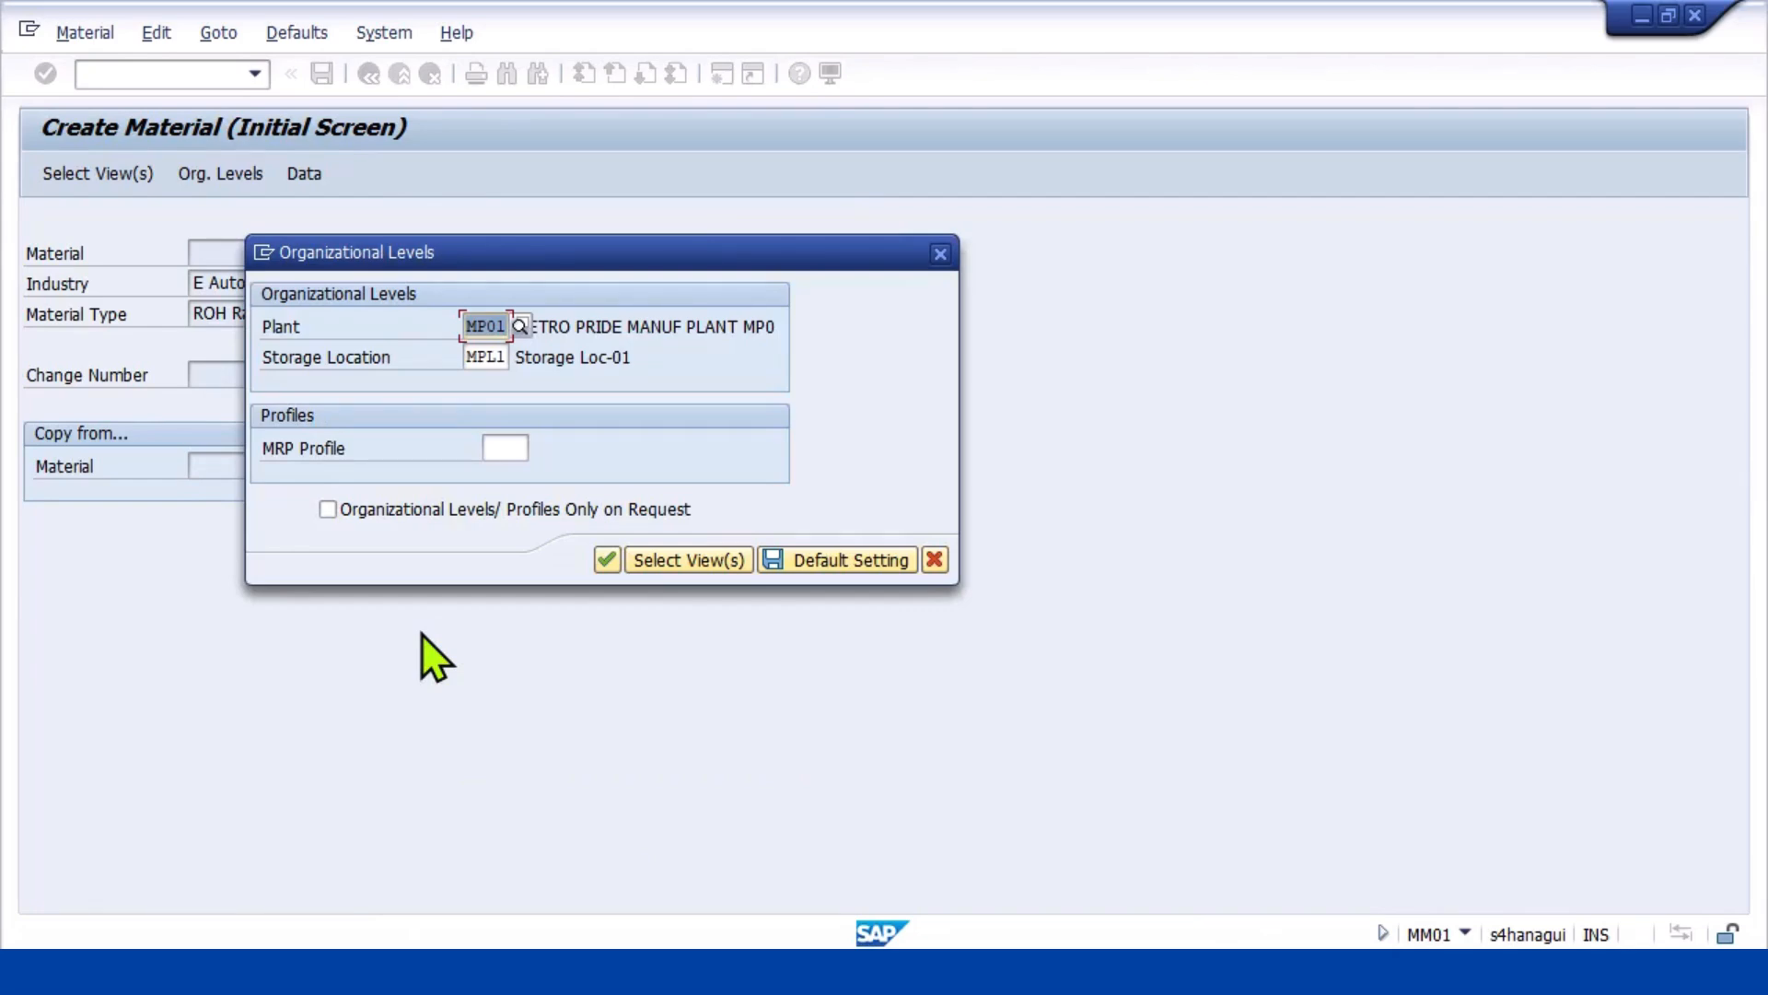
key(Return)
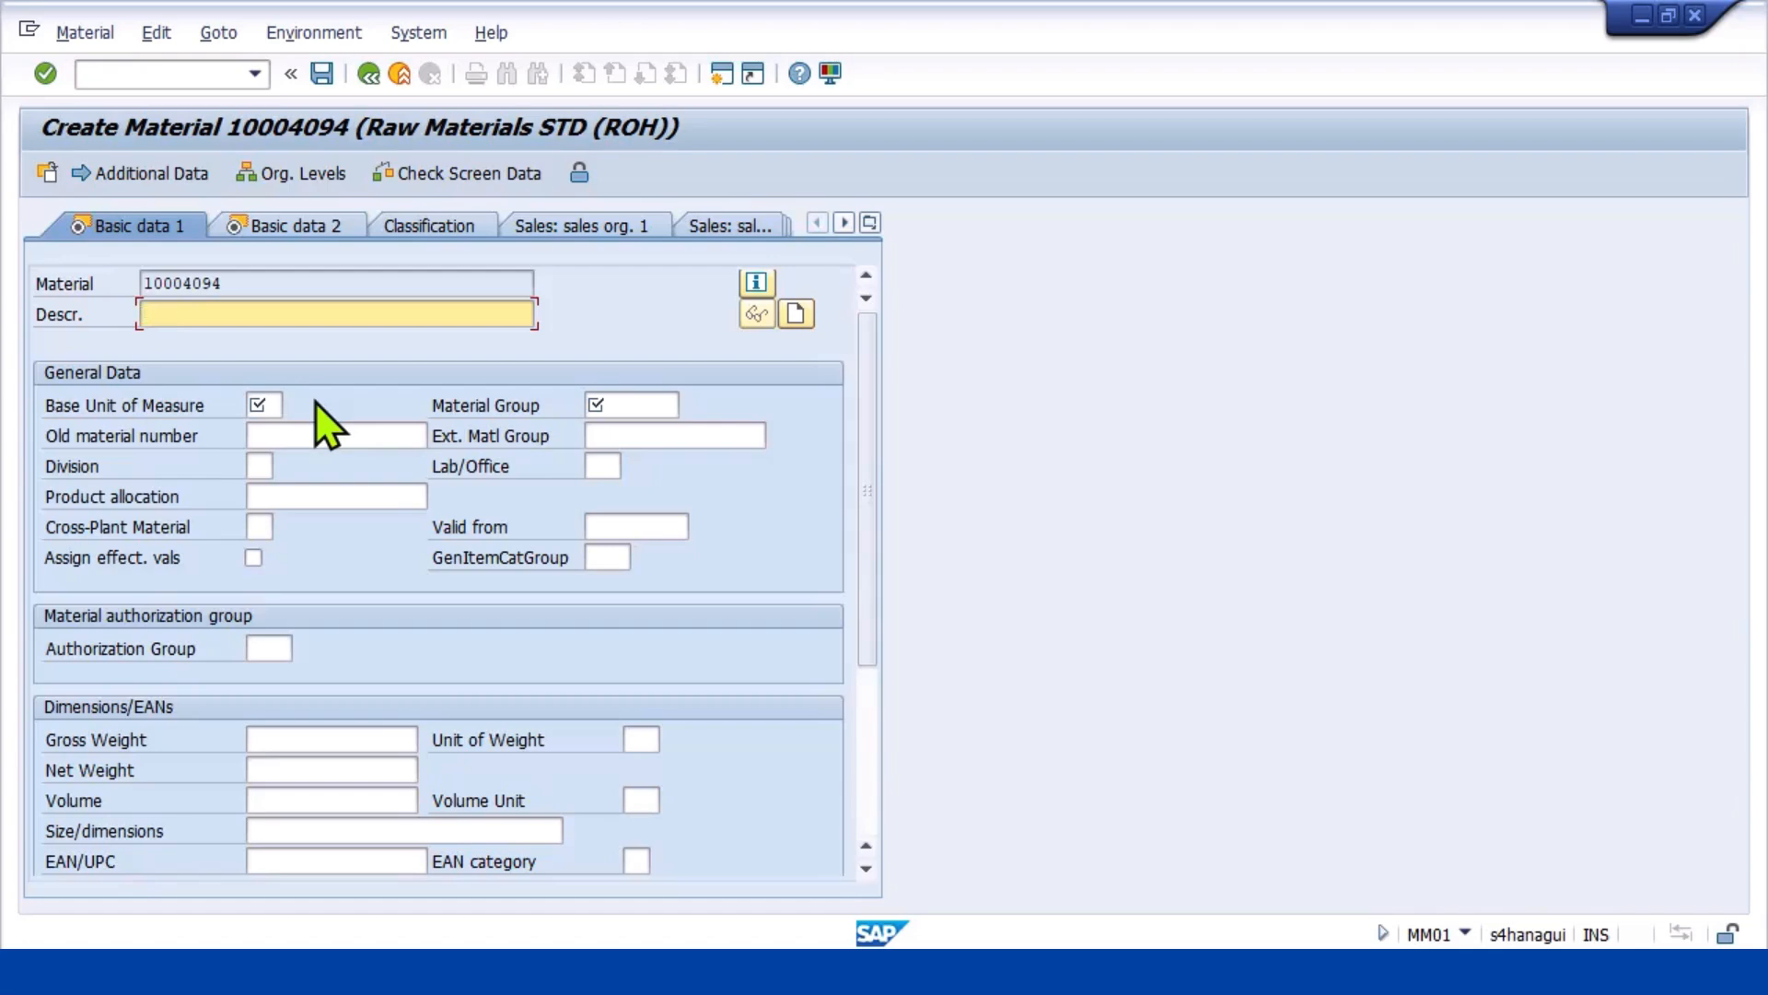
Fill in the basic data with description MAT FOR REPAIR/AFT REPAIR/ FOR SAL, base unit EA and material group L002
text(MAT)
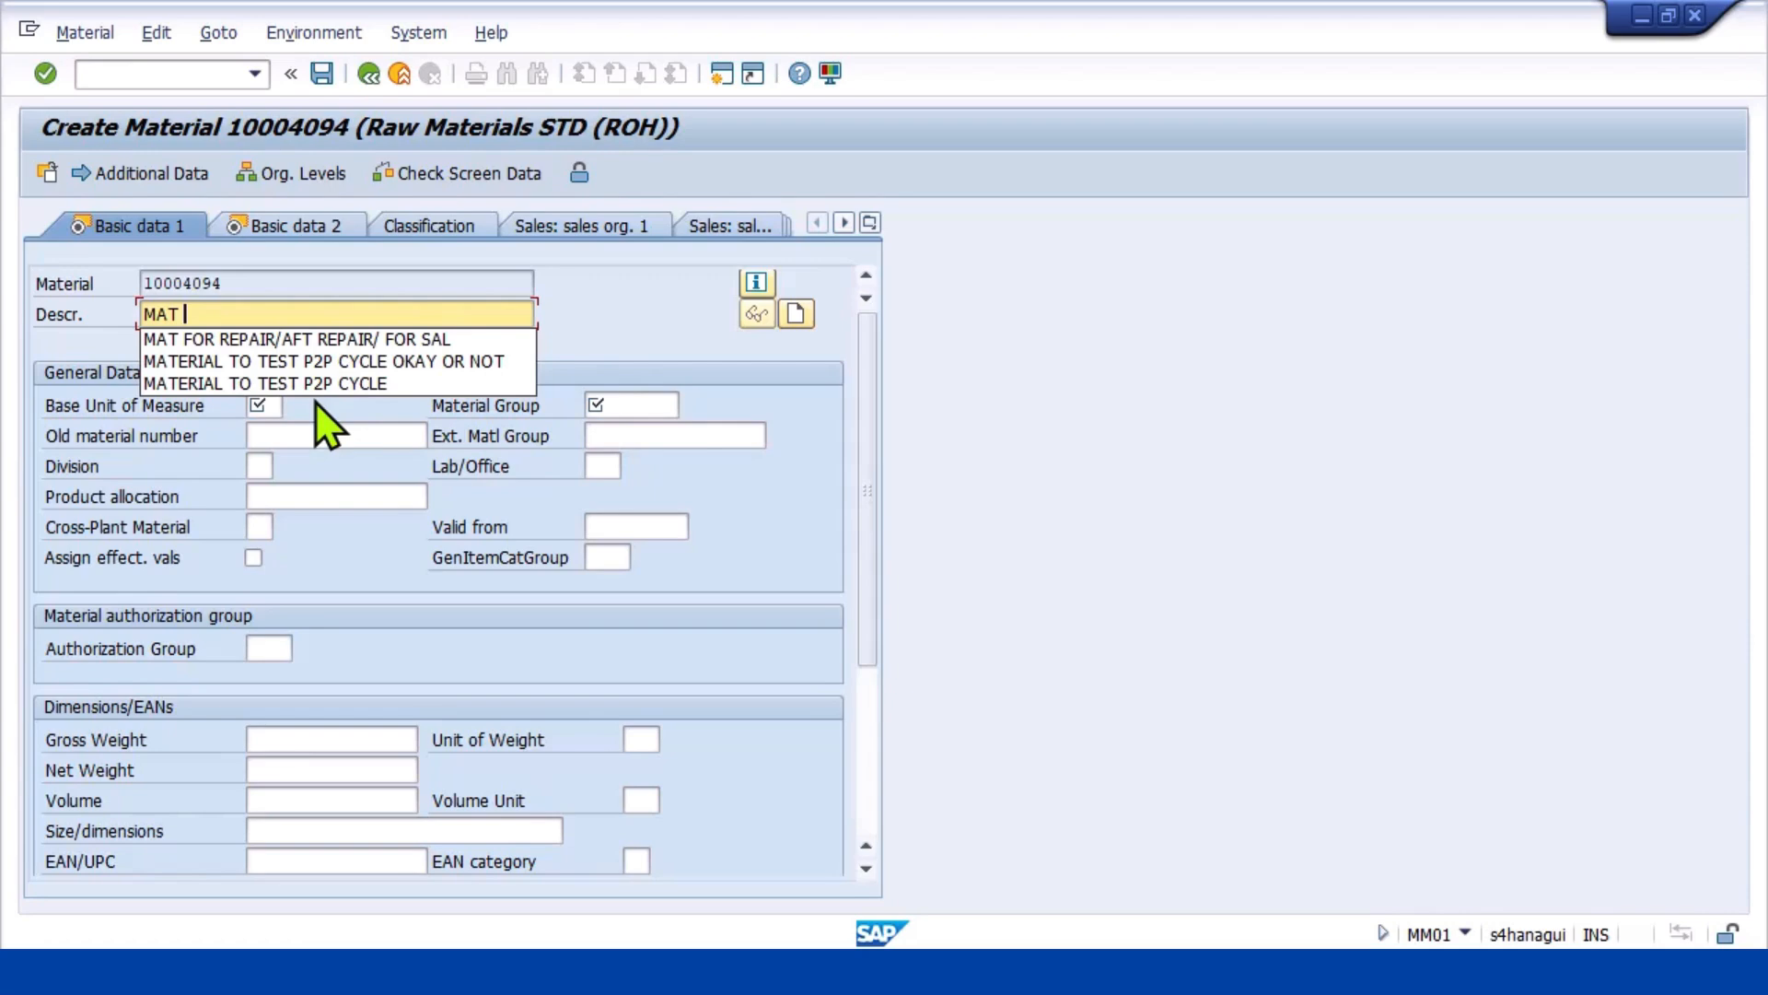
click(339, 333)
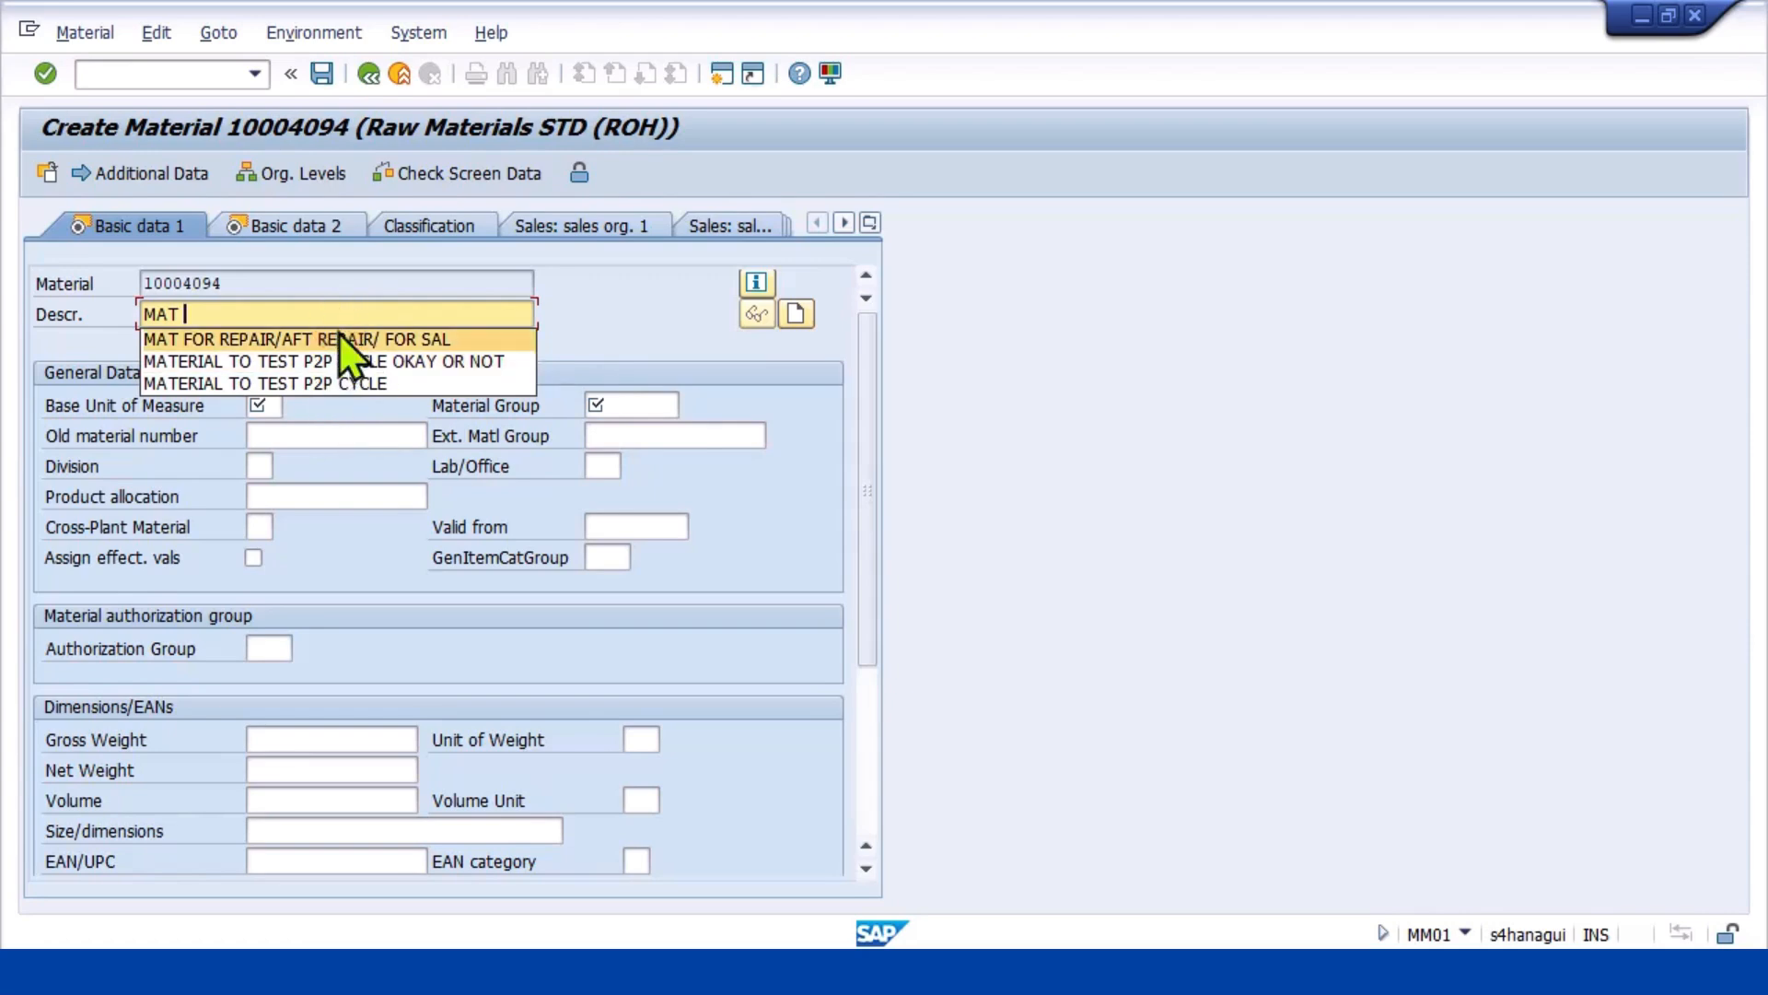
click(339, 341)
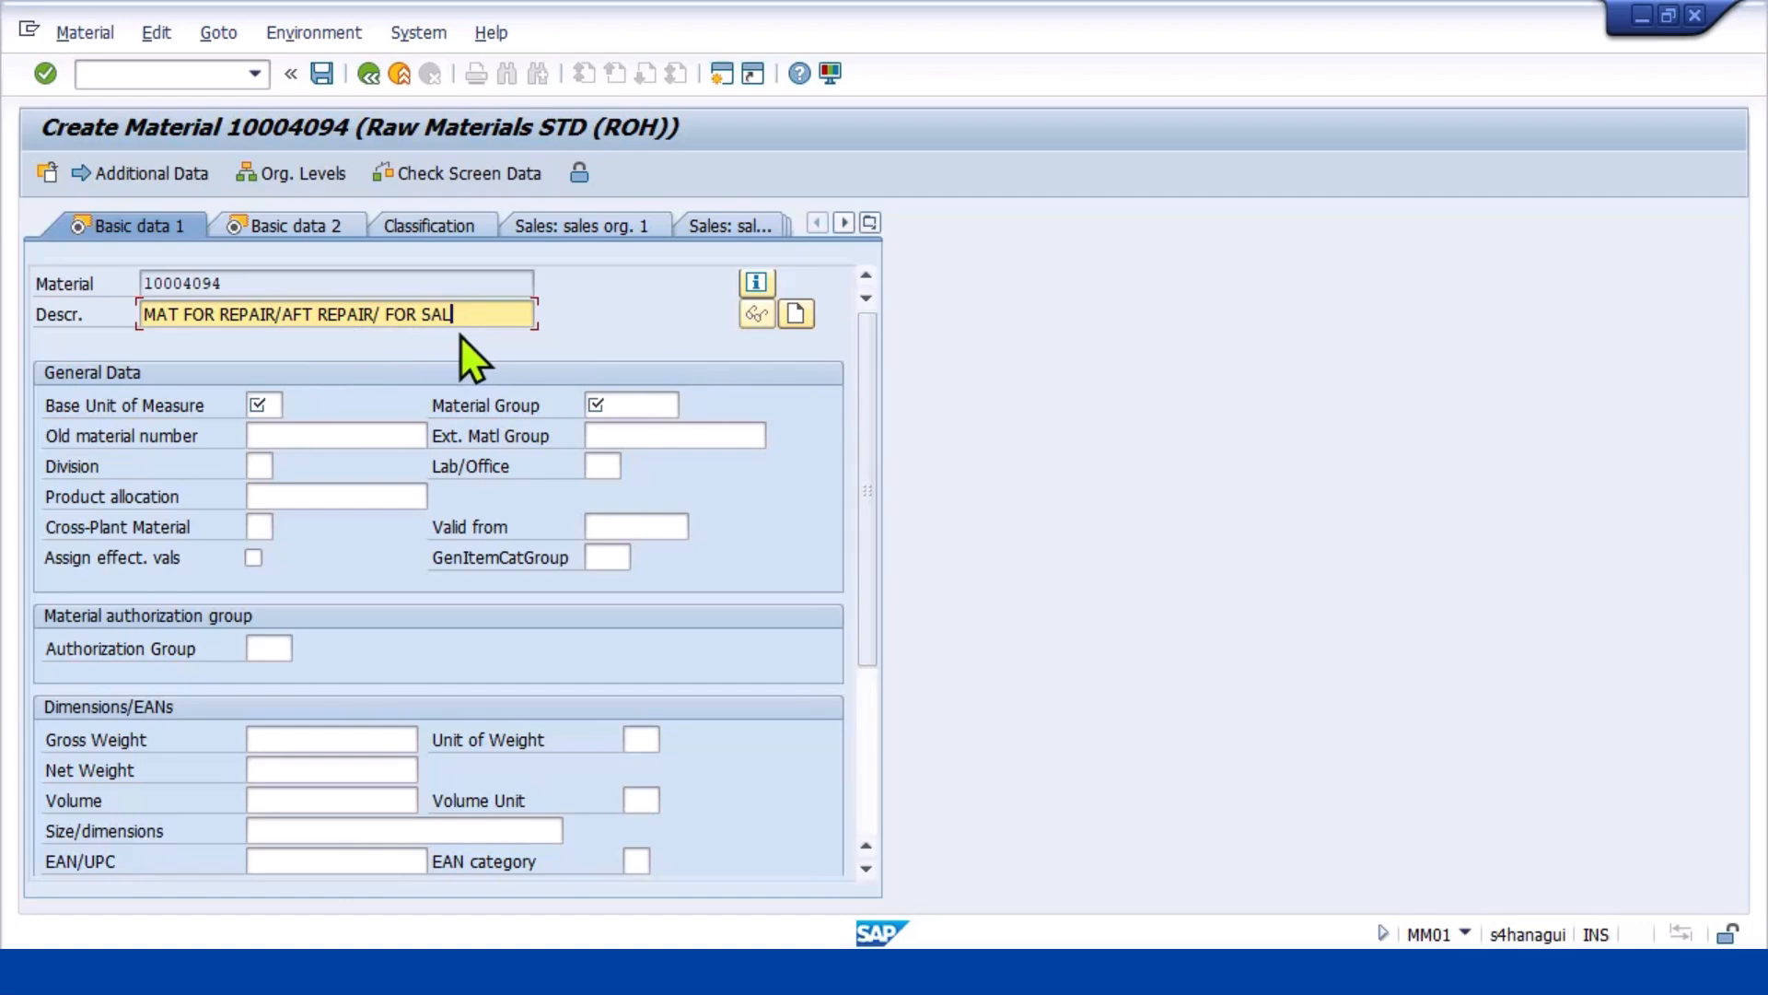
click(264, 407)
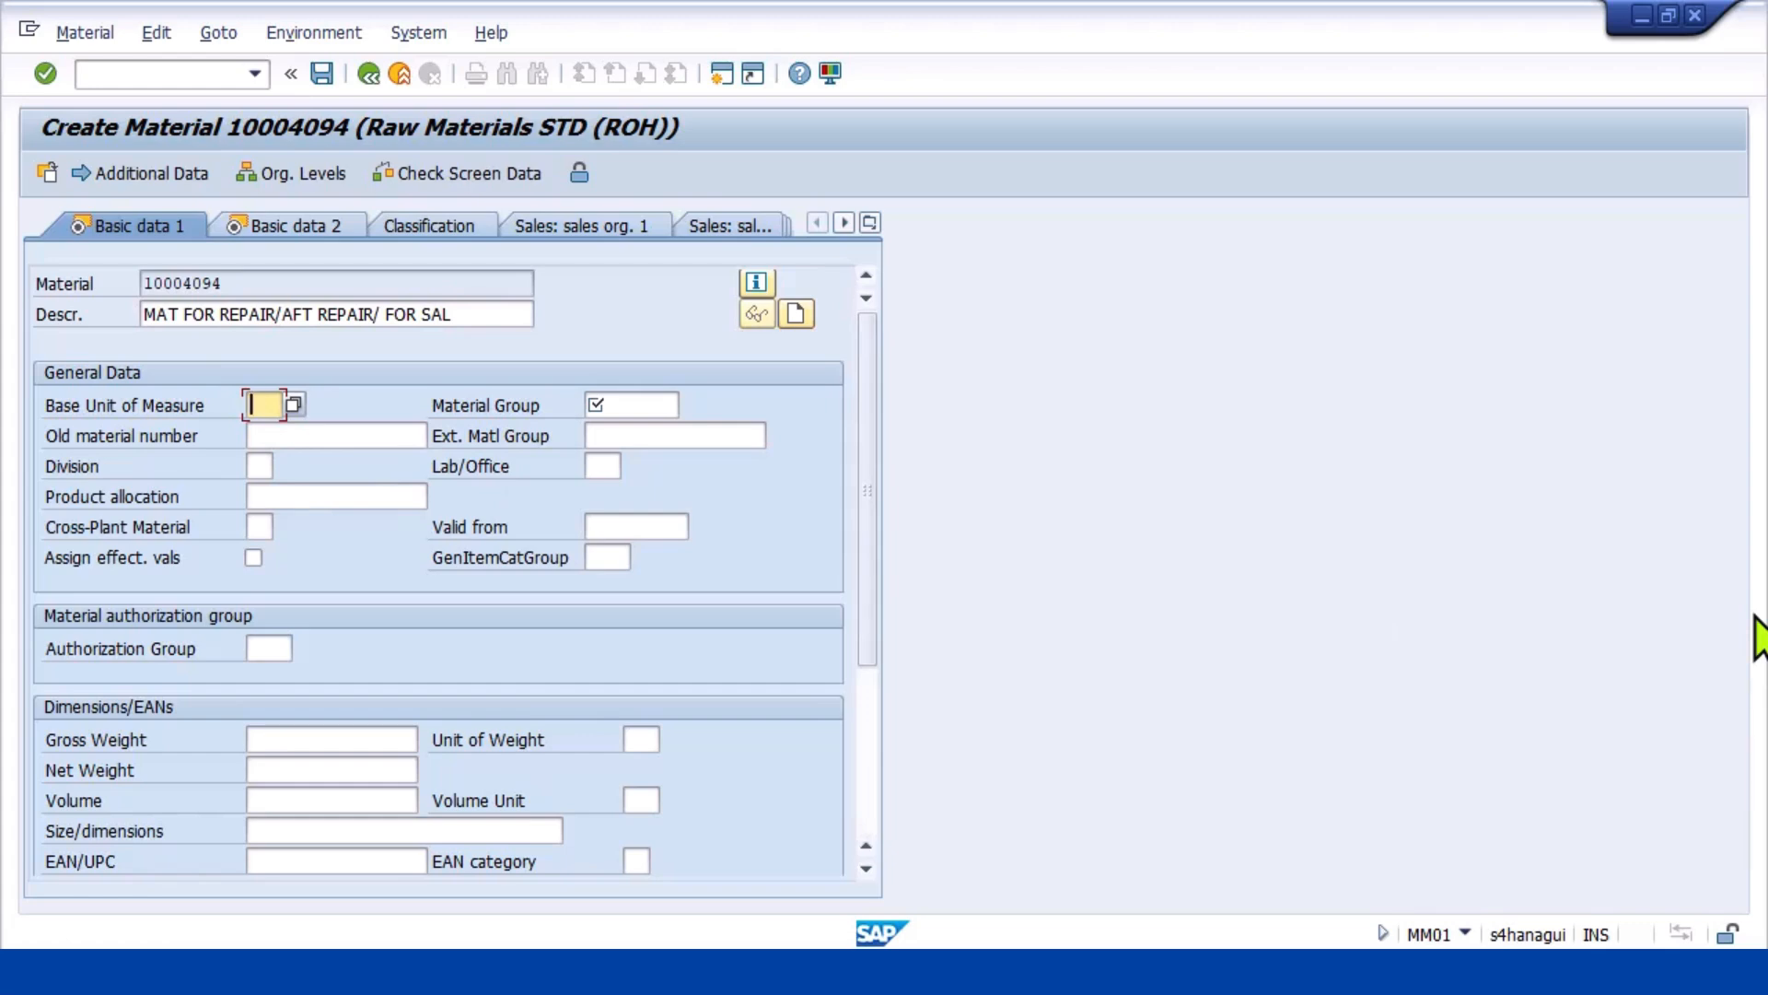
text(EA)
key(Tab)
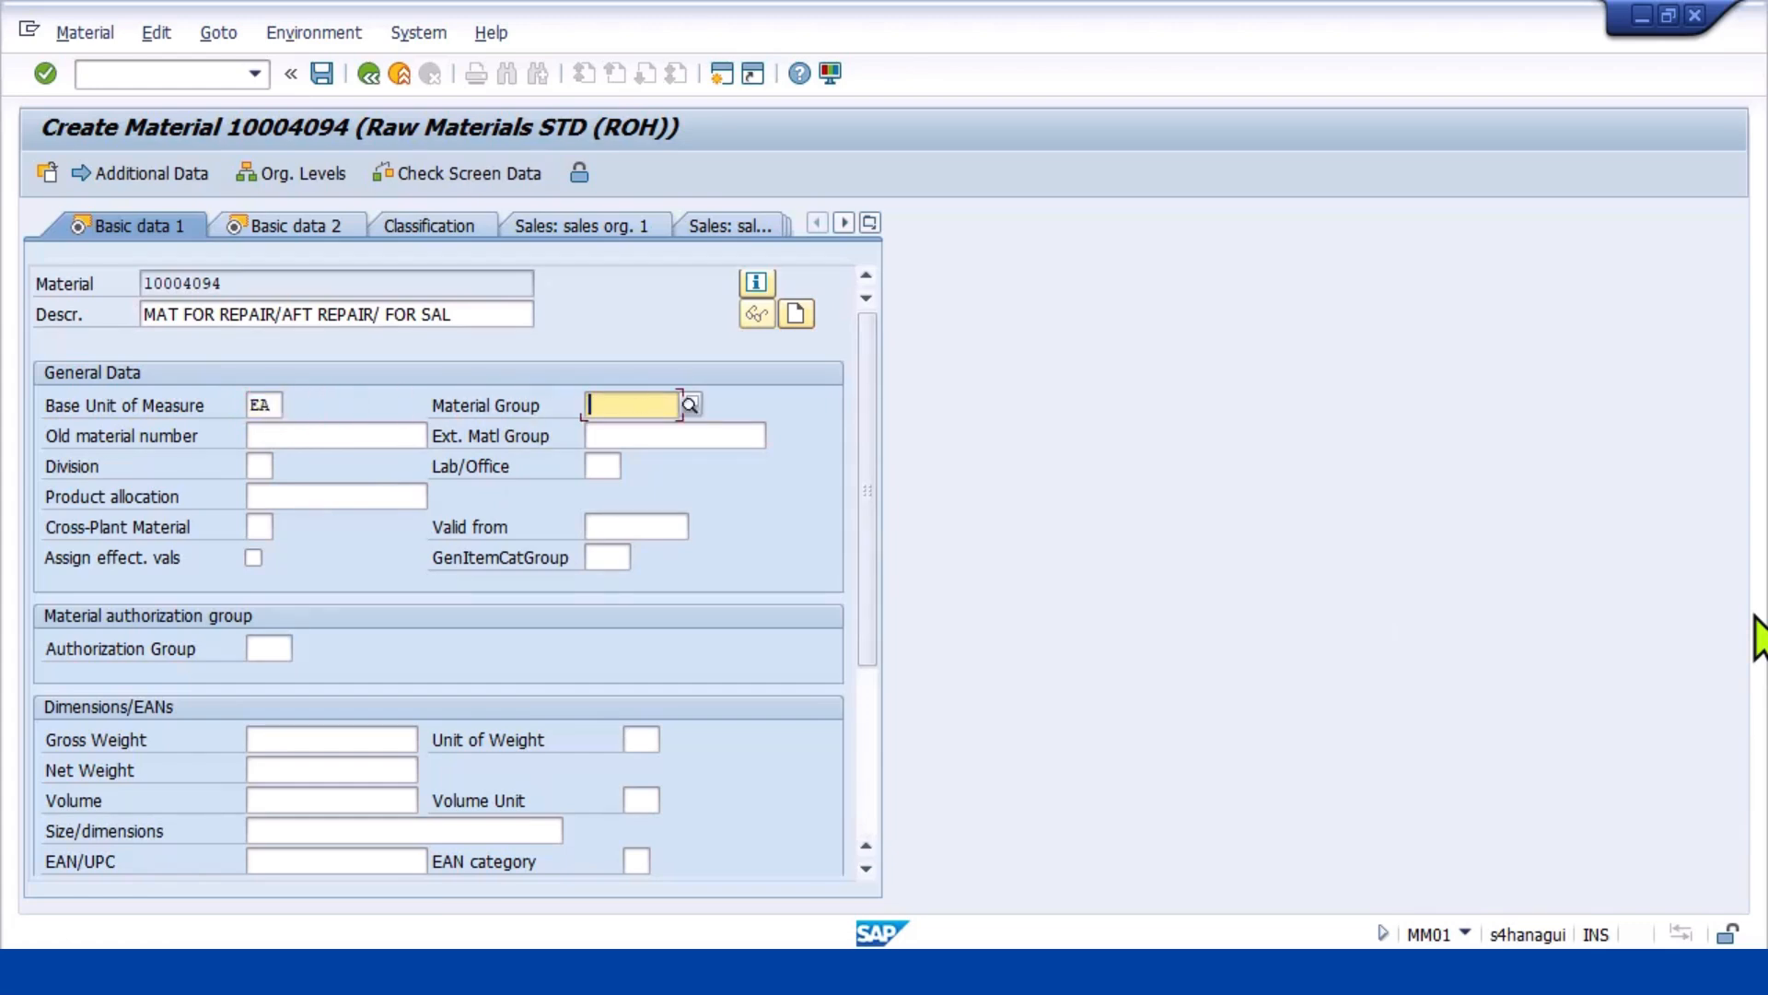
text(L002)
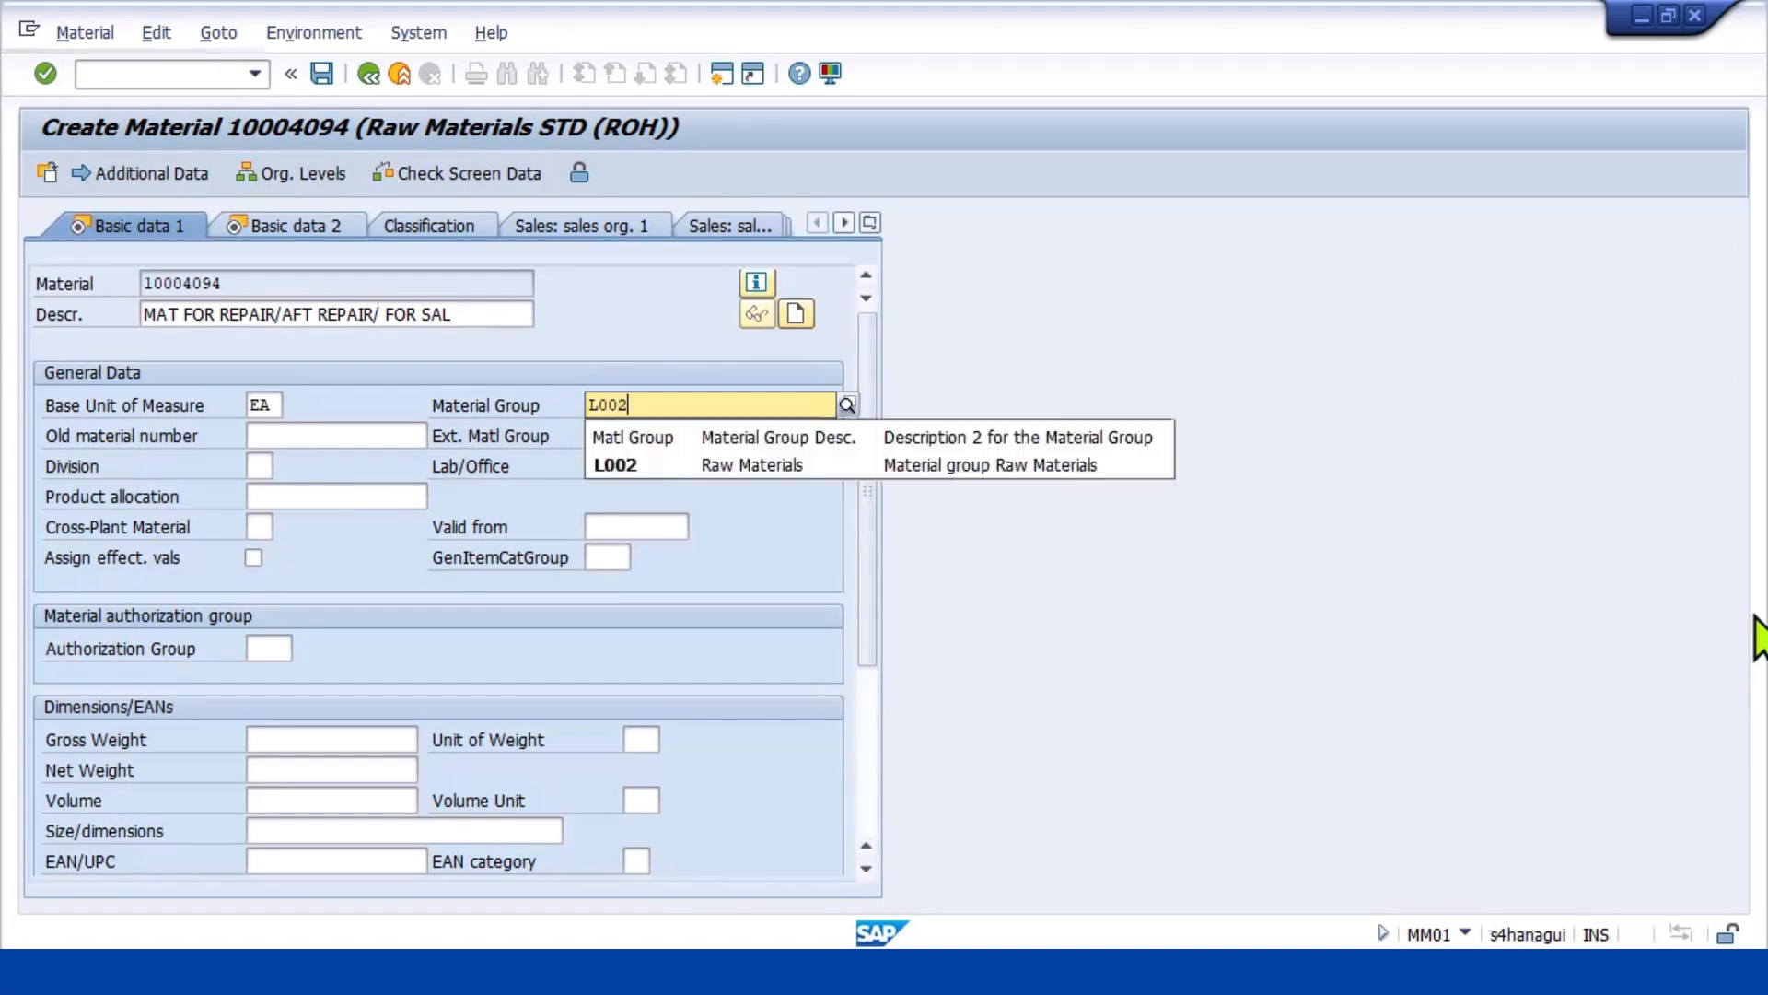
key(Return)
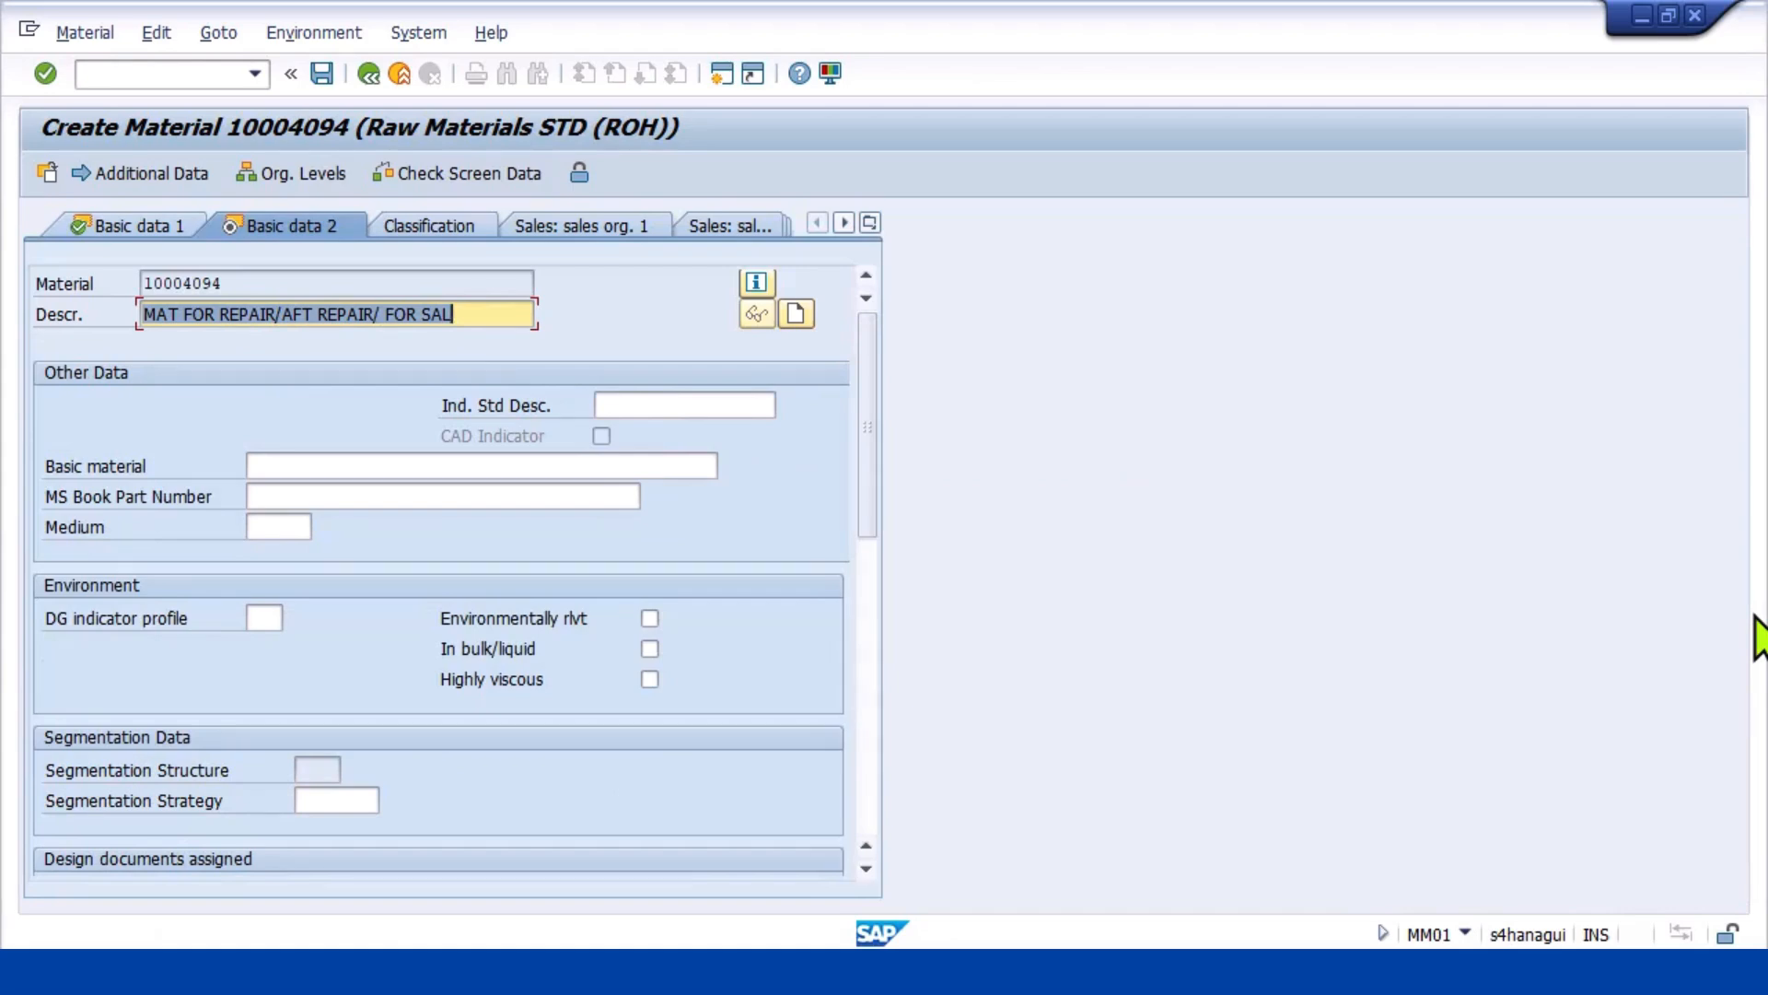
Leave the second basic data view as is and assign purchasing value key 1 in the purchasing view
key(Return)
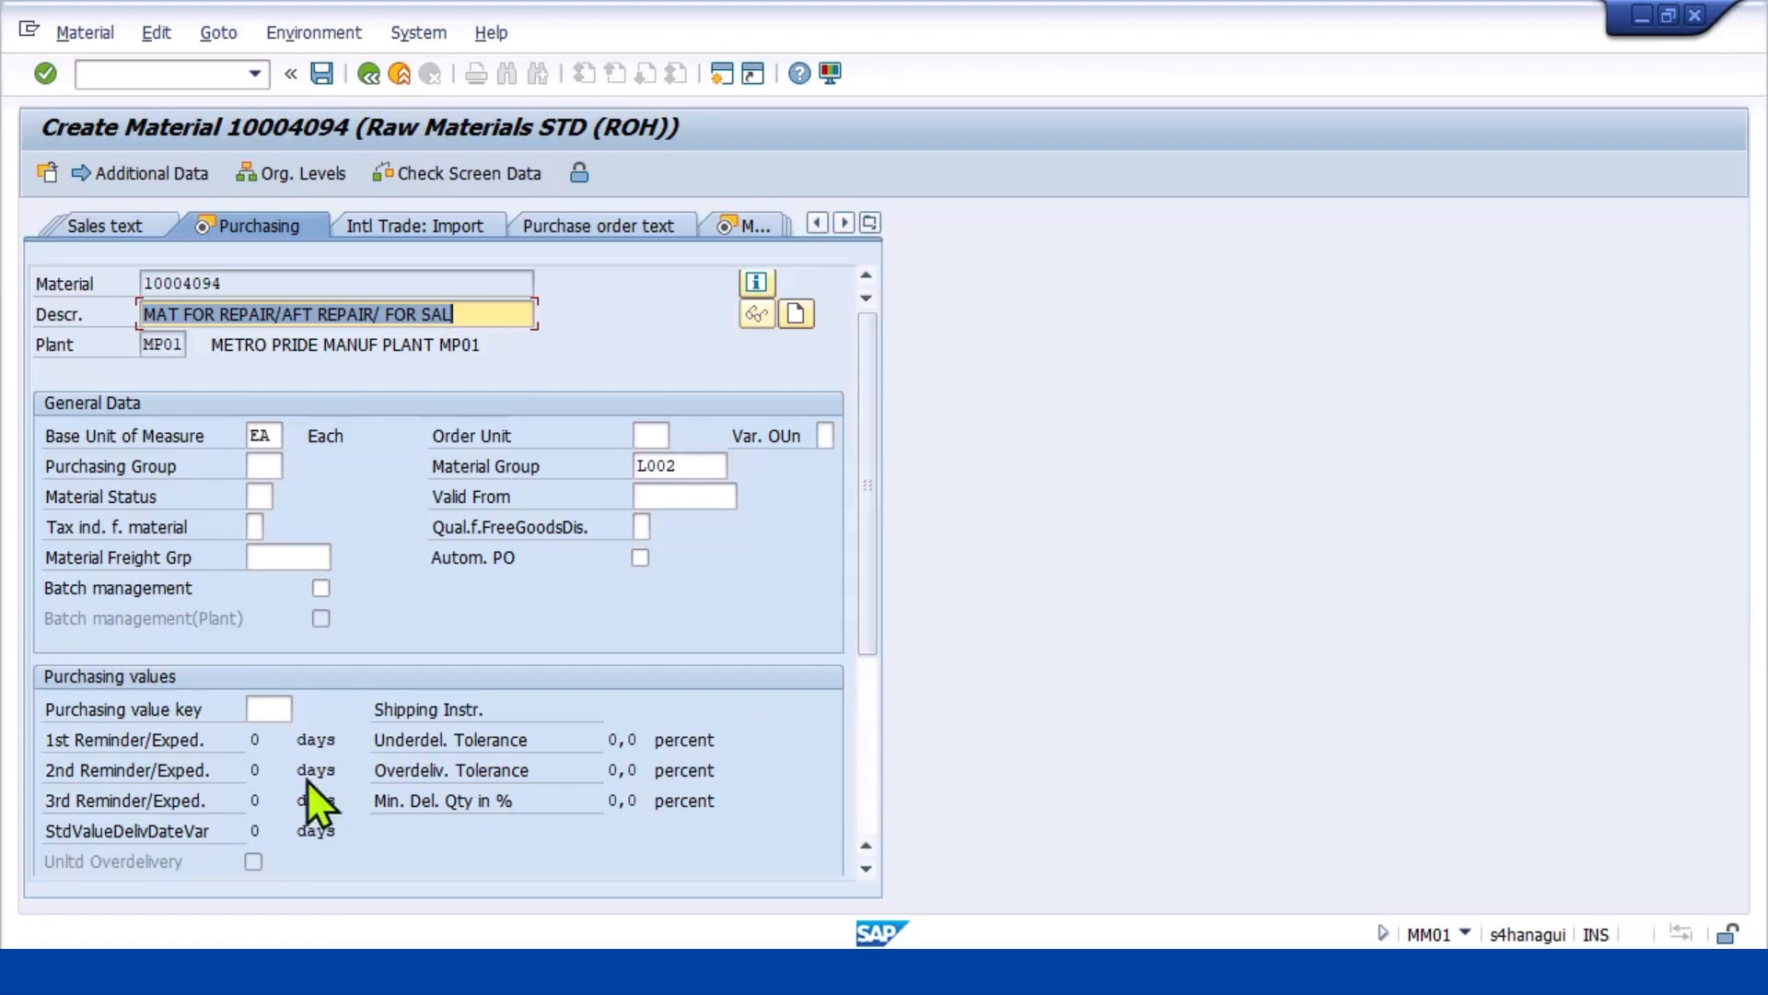
click(267, 709)
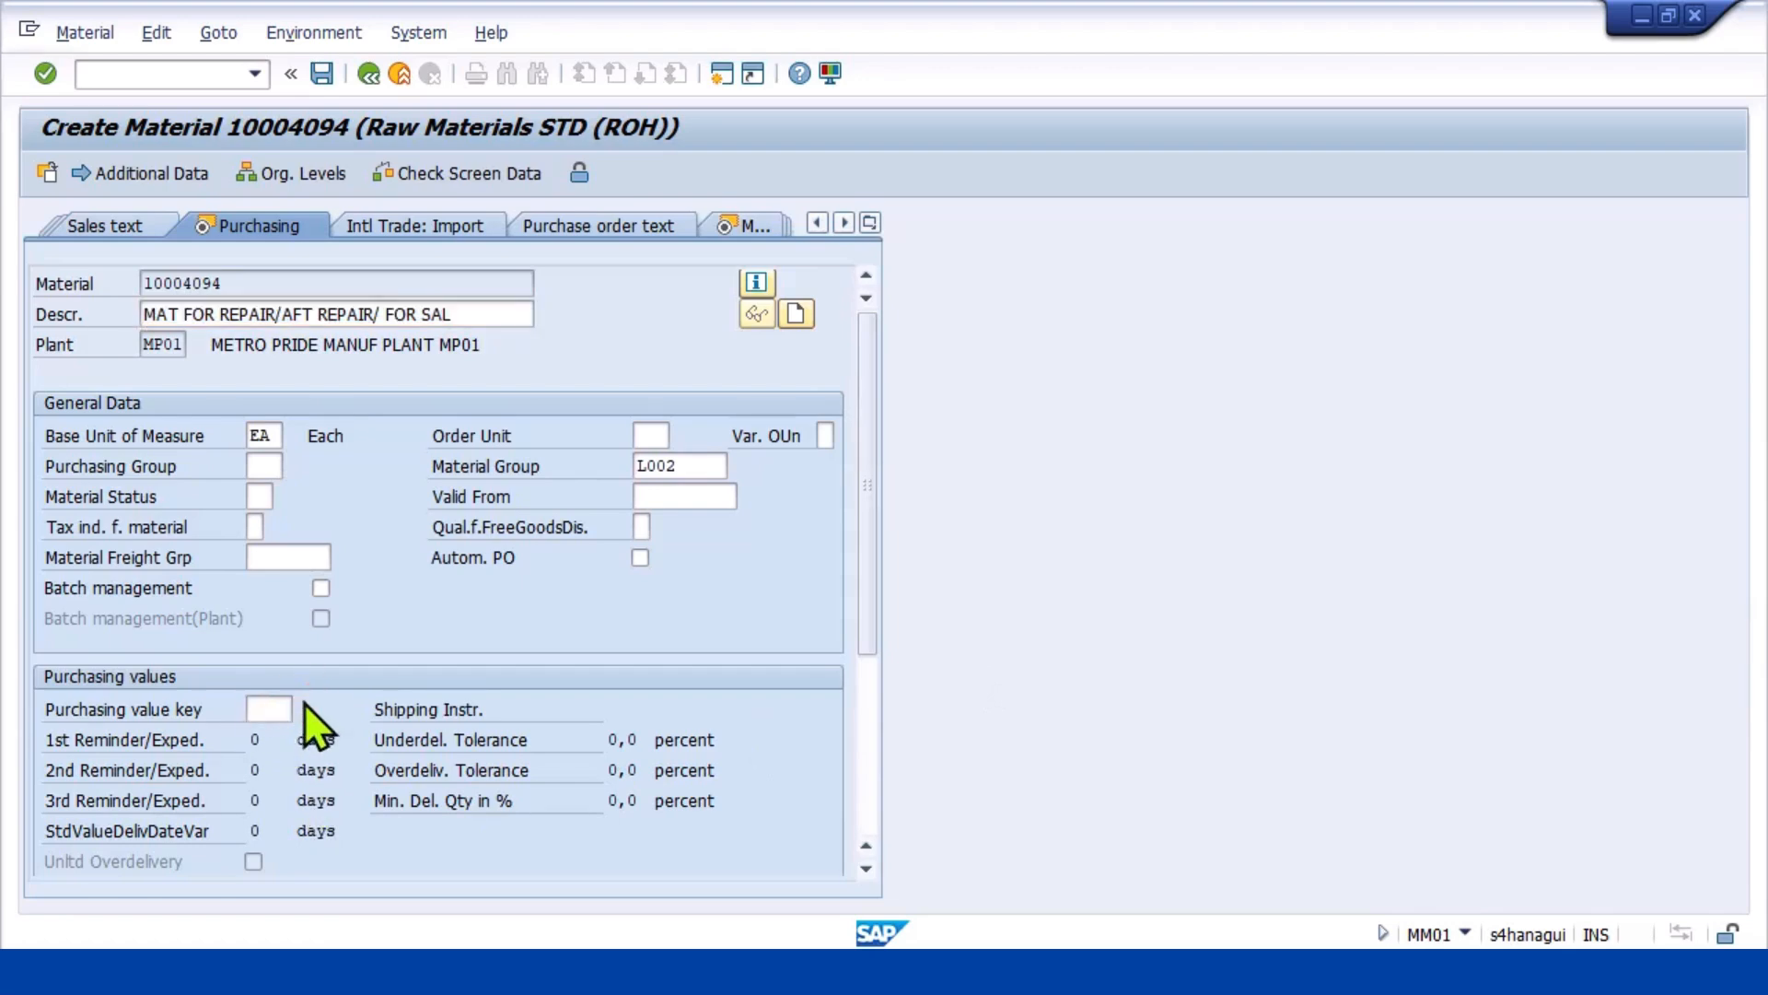
click(303, 706)
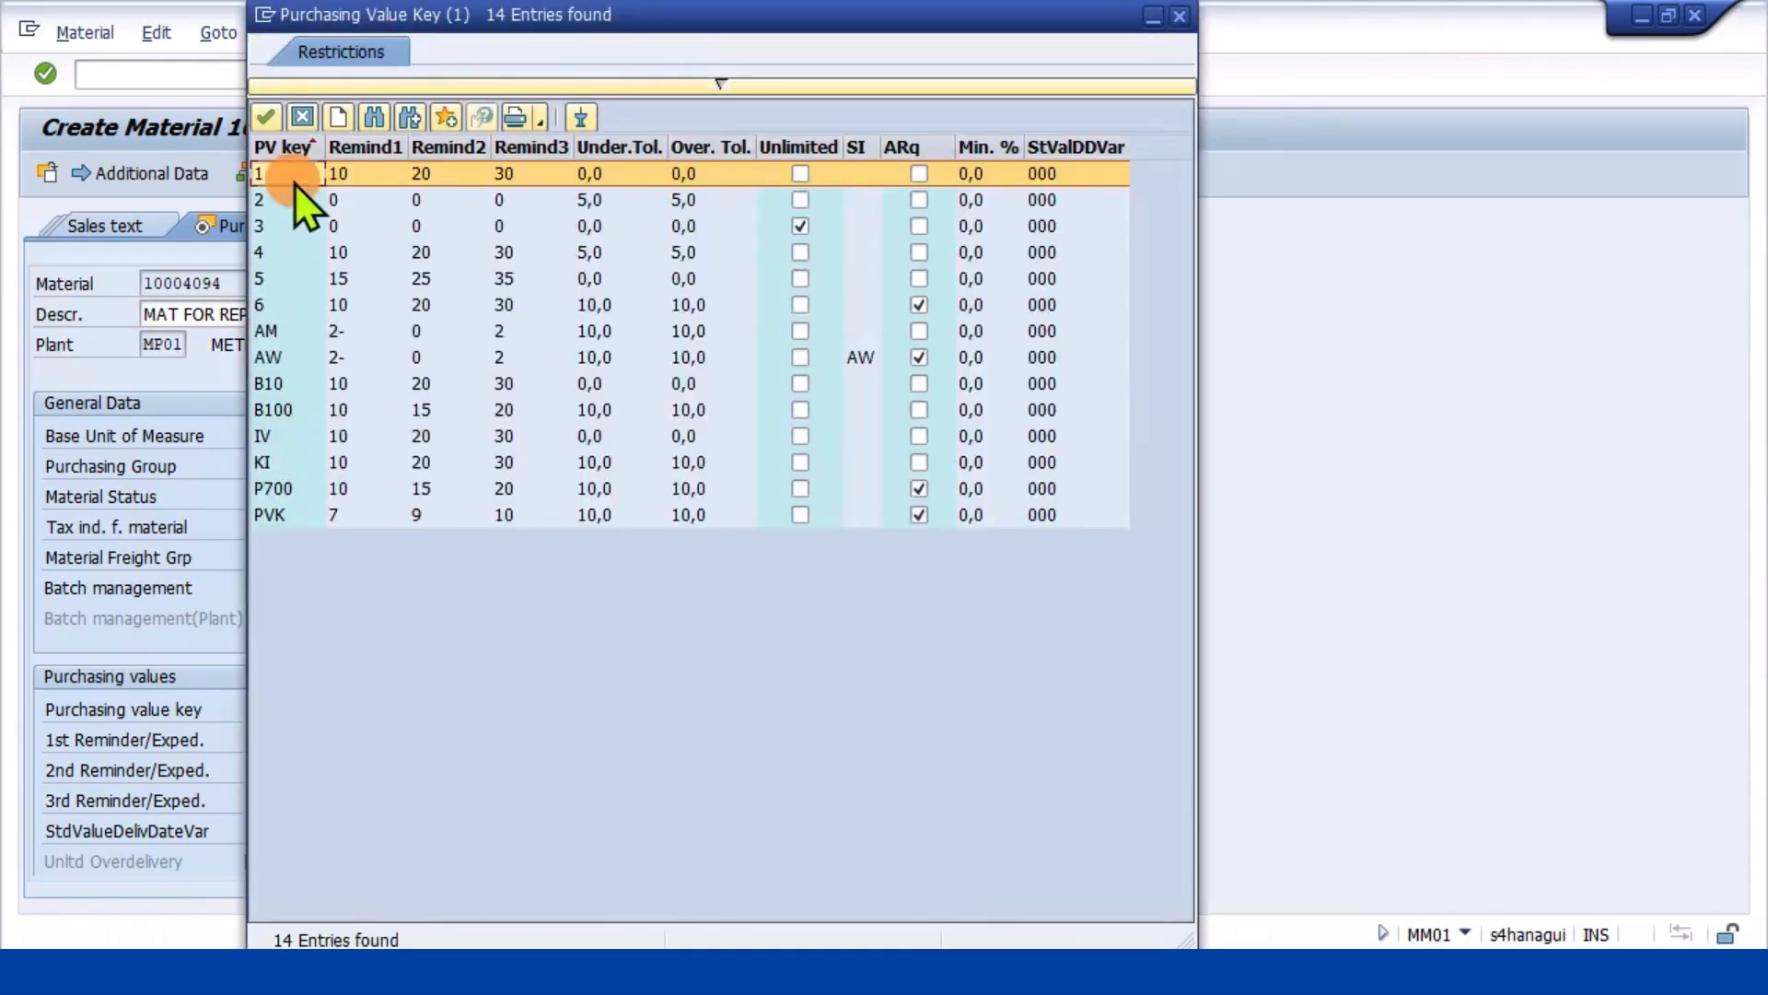
double_click(295, 182)
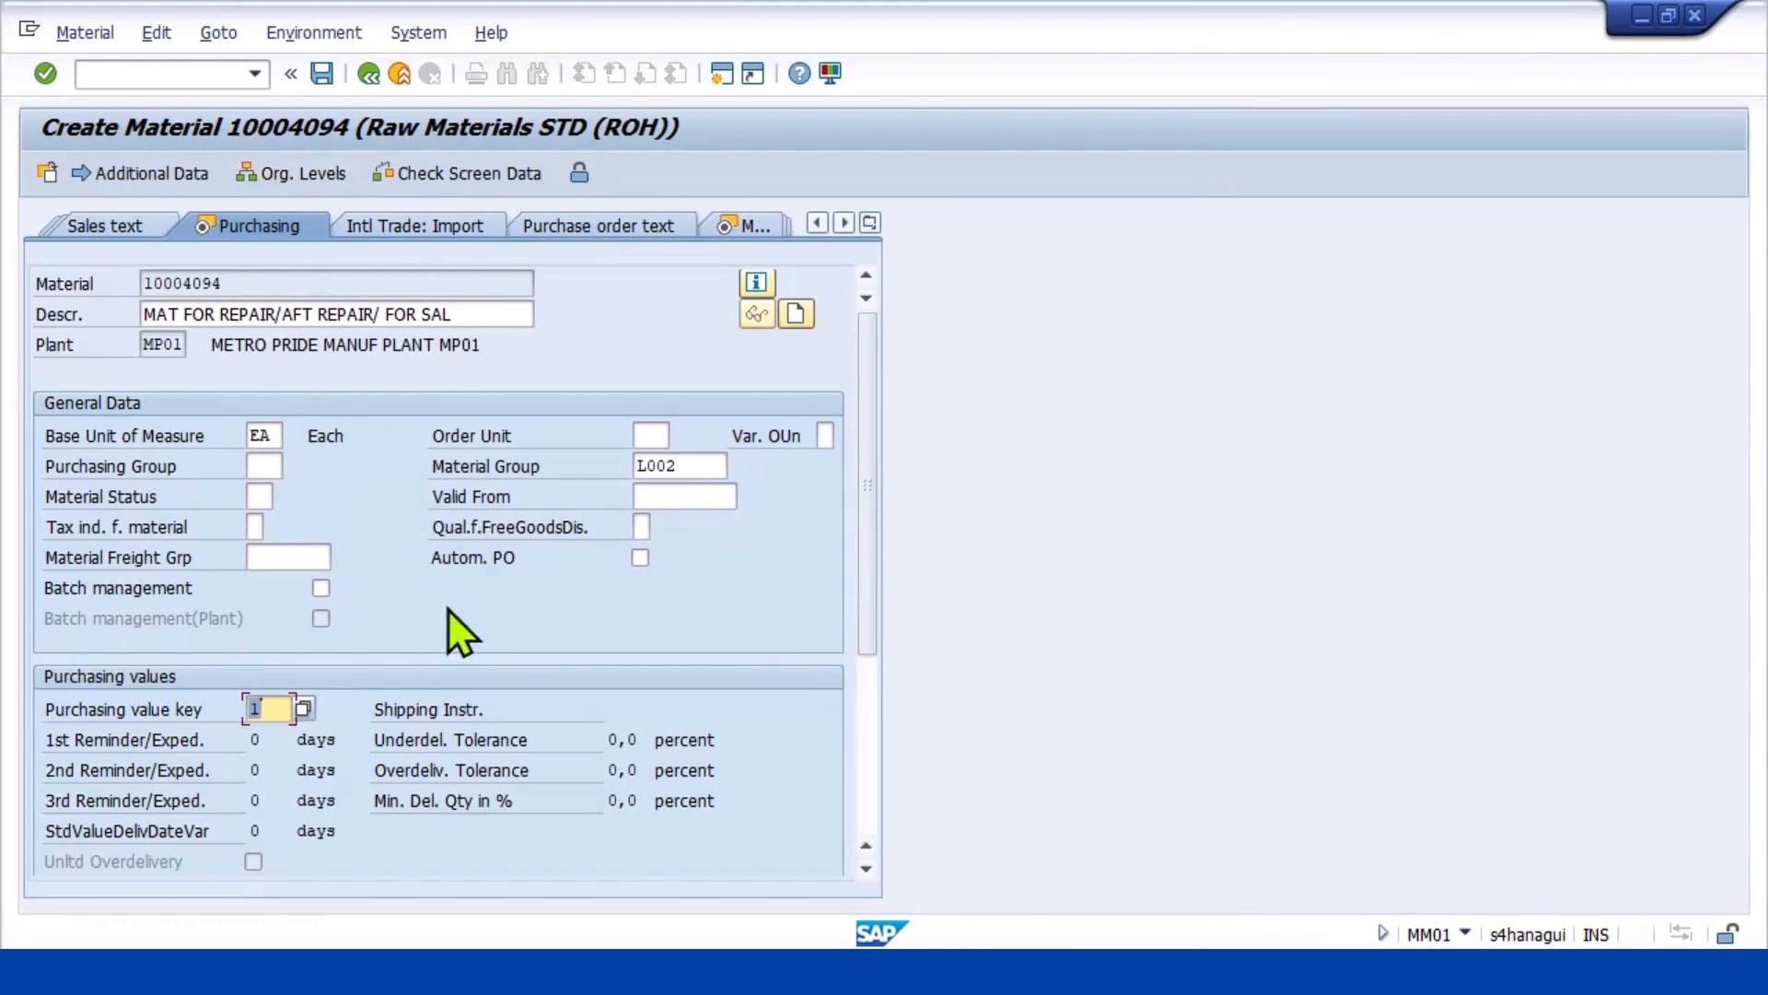
key(Return)
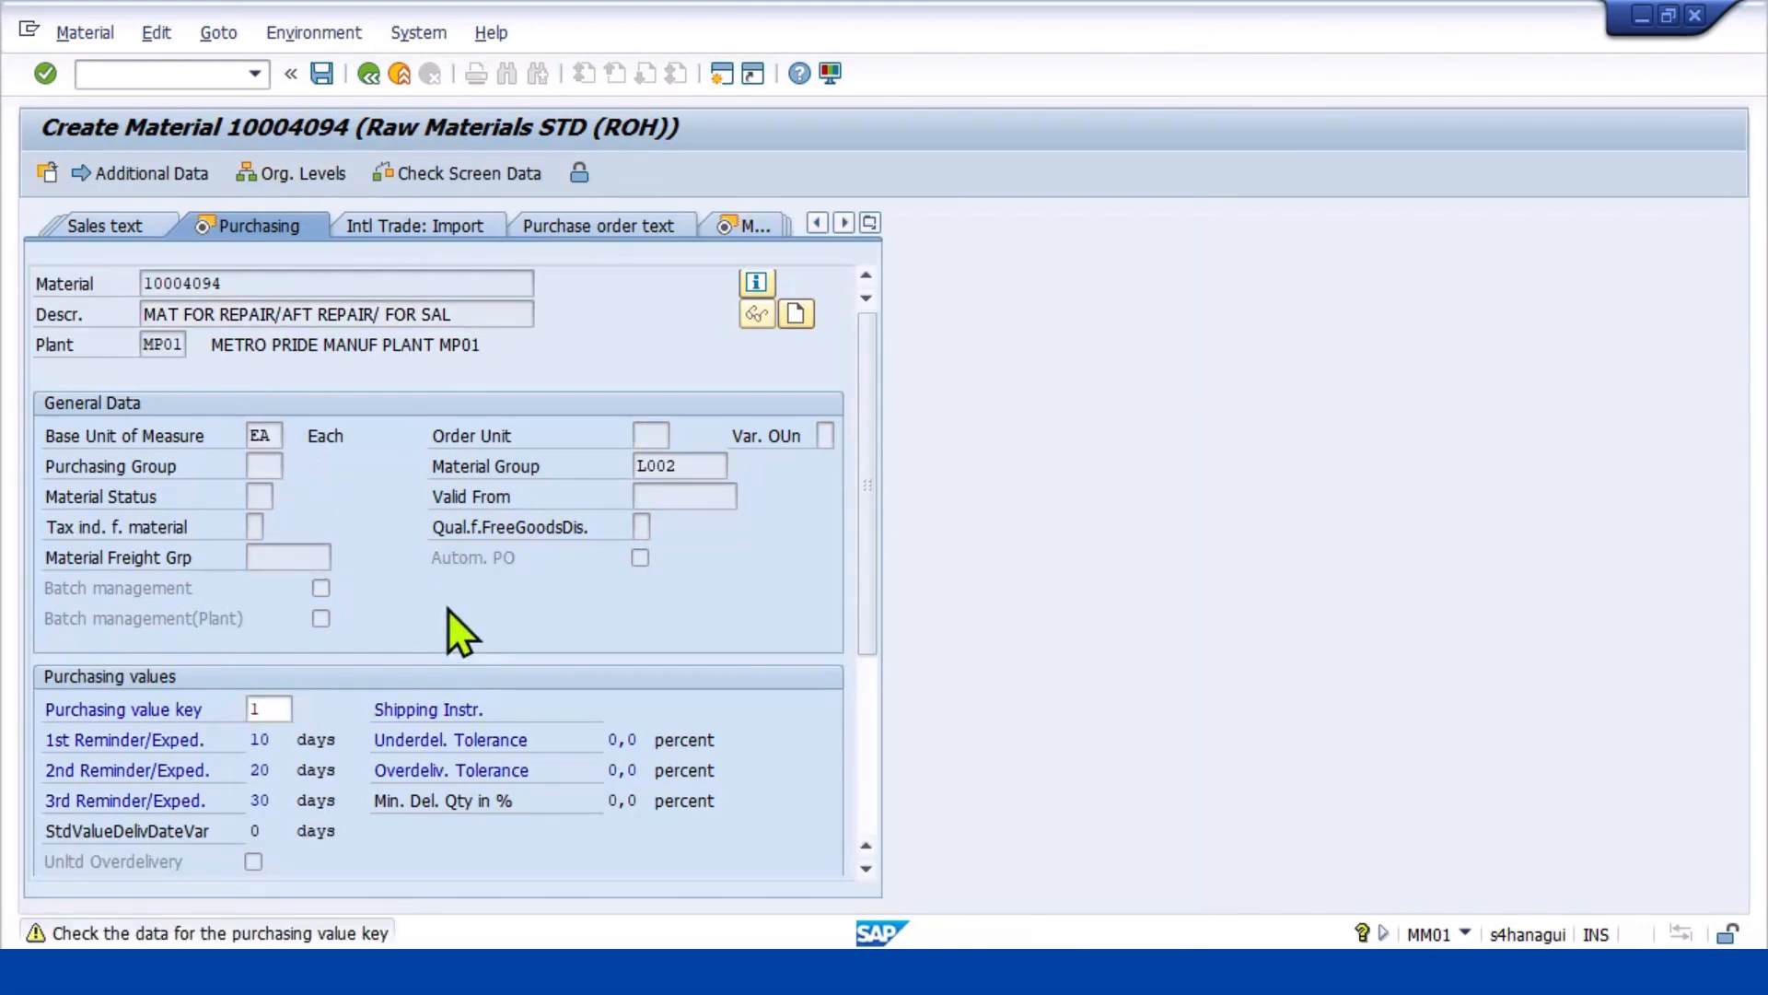
key(Return)
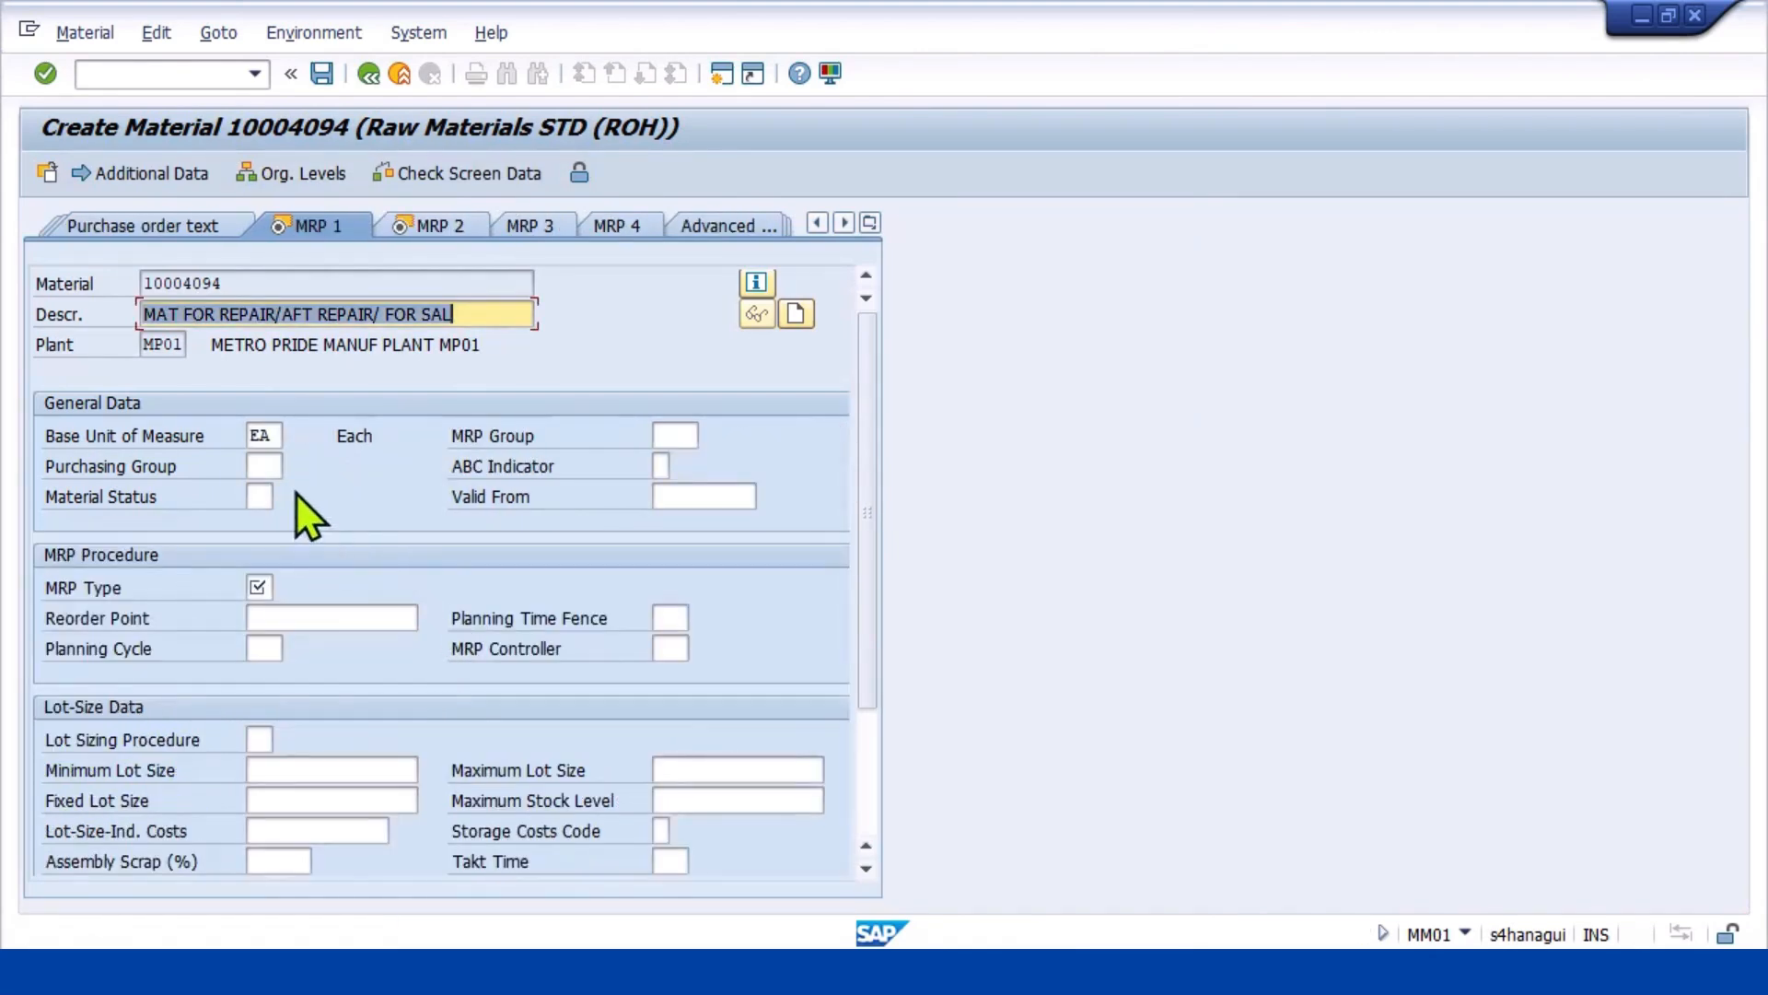
Set purchasing group MPR and MRP type ND in the material's MRP 1 view
click(263, 465)
text(MPR)
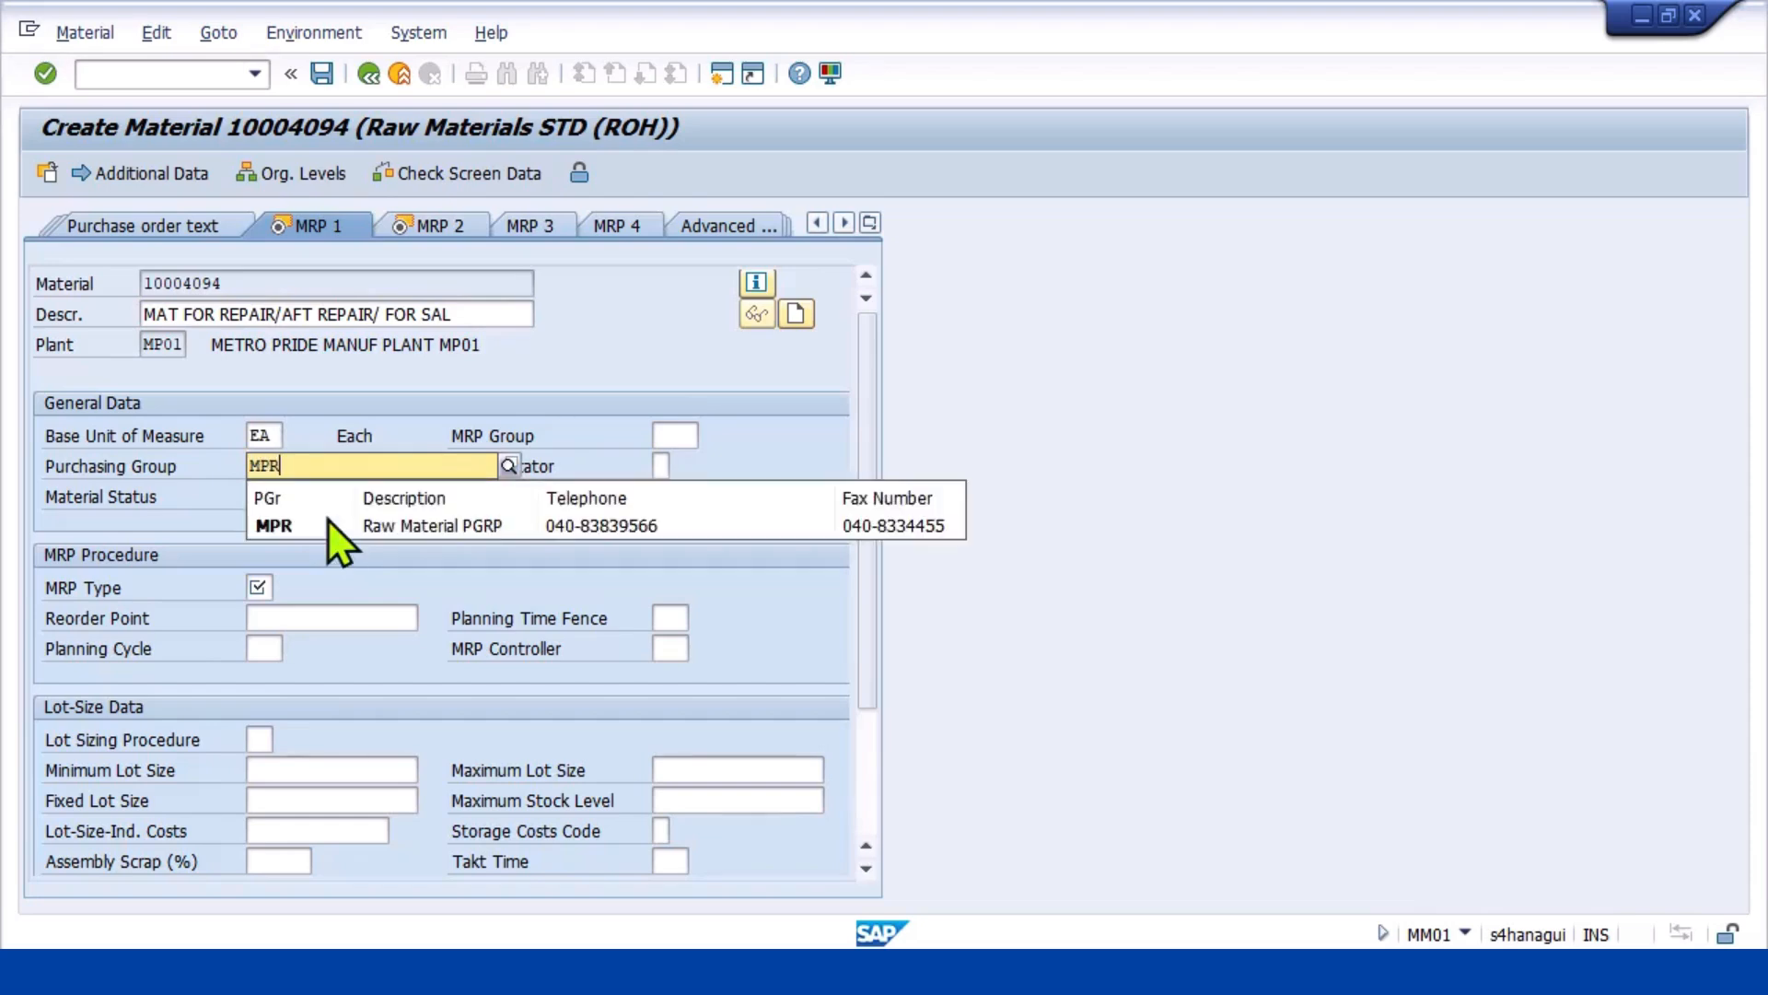
key(Return)
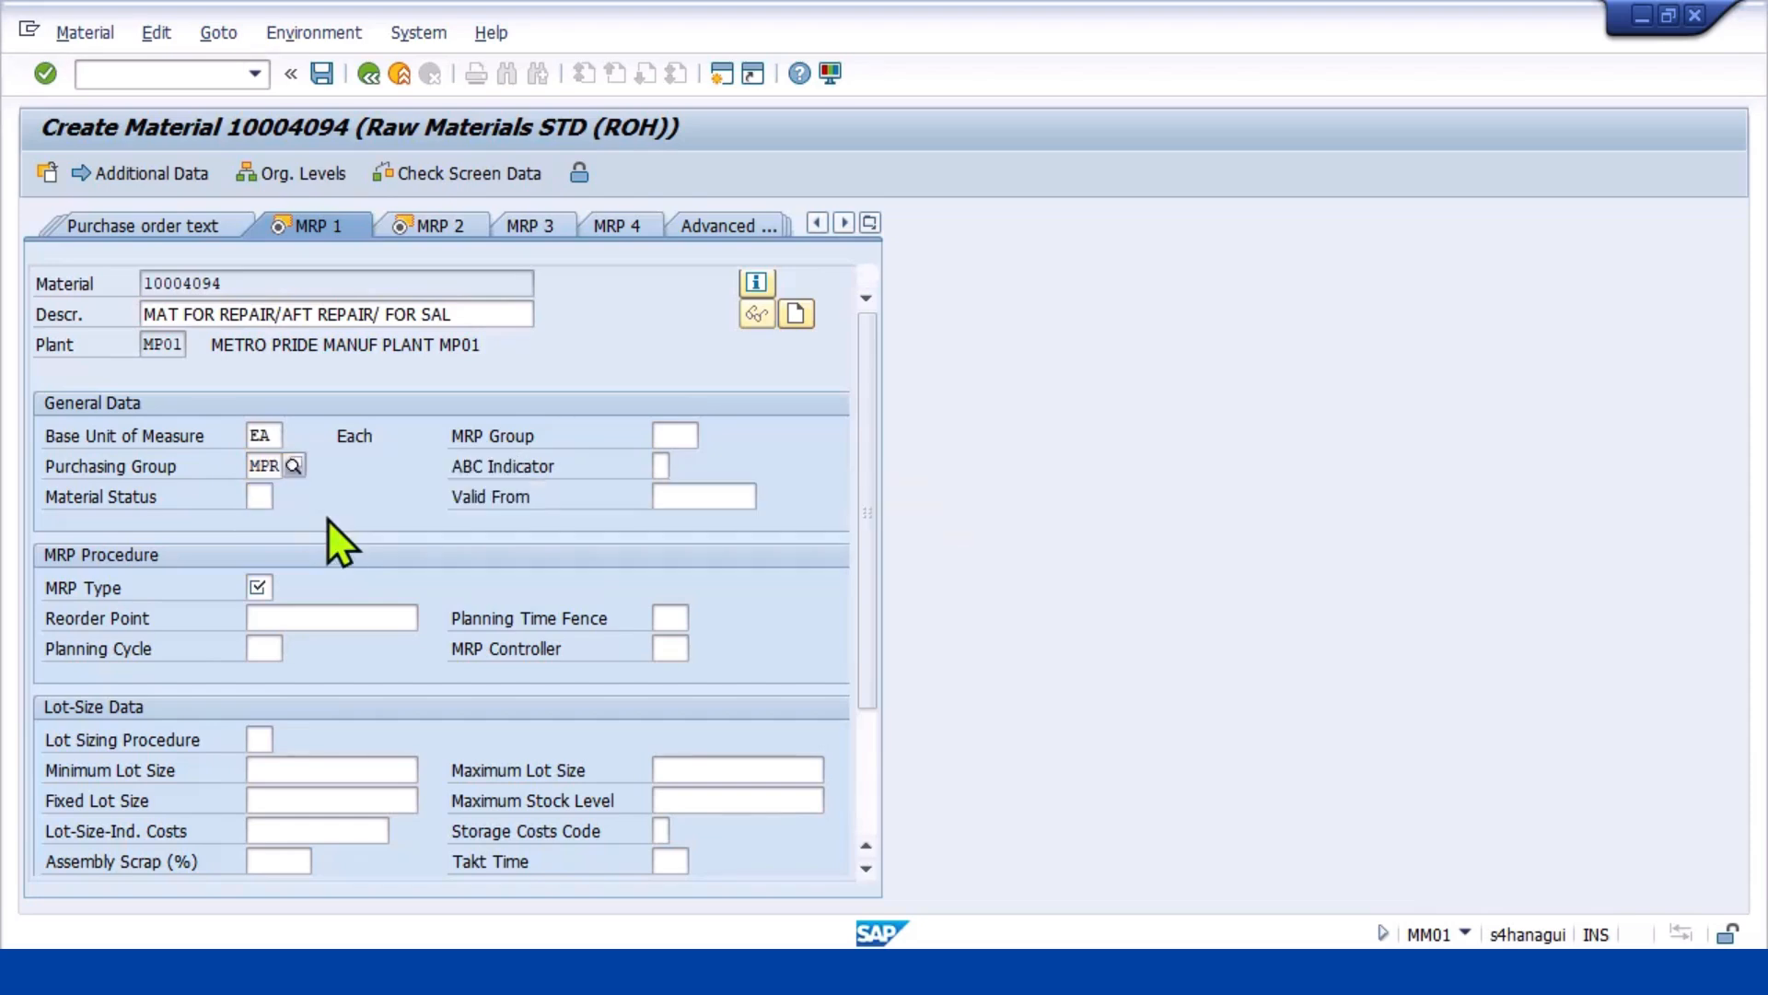
key(Return)
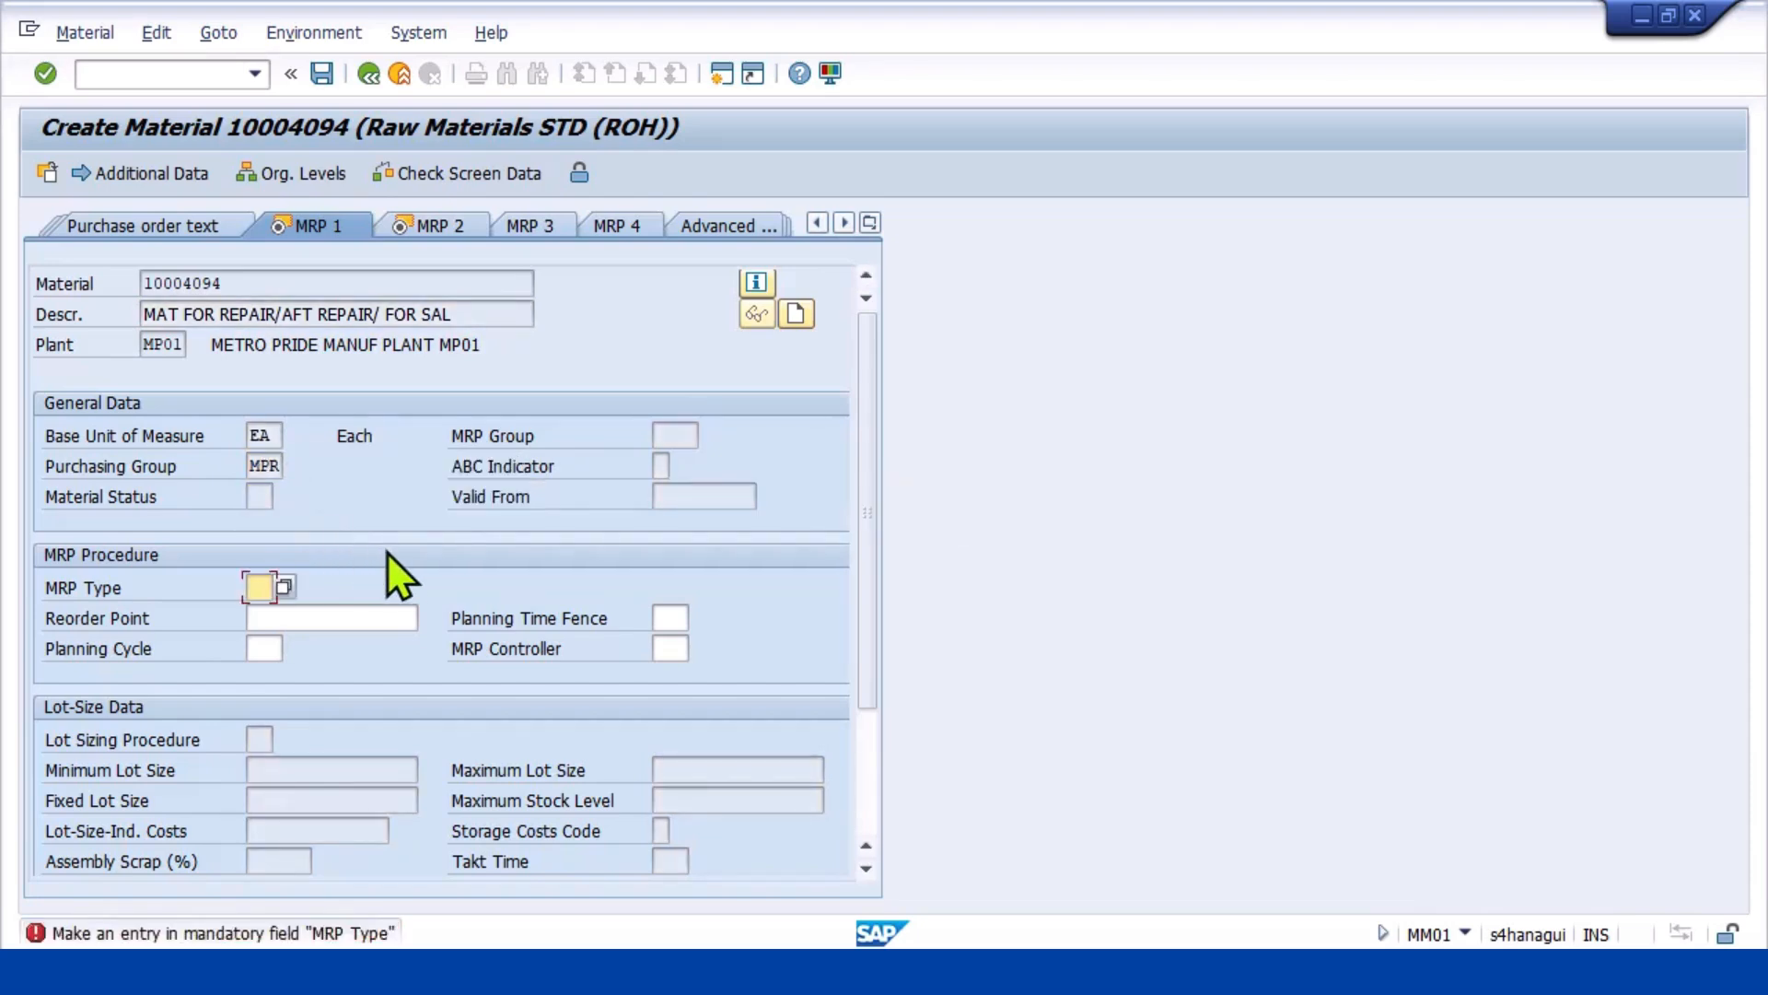
text(ND)
key(Return)
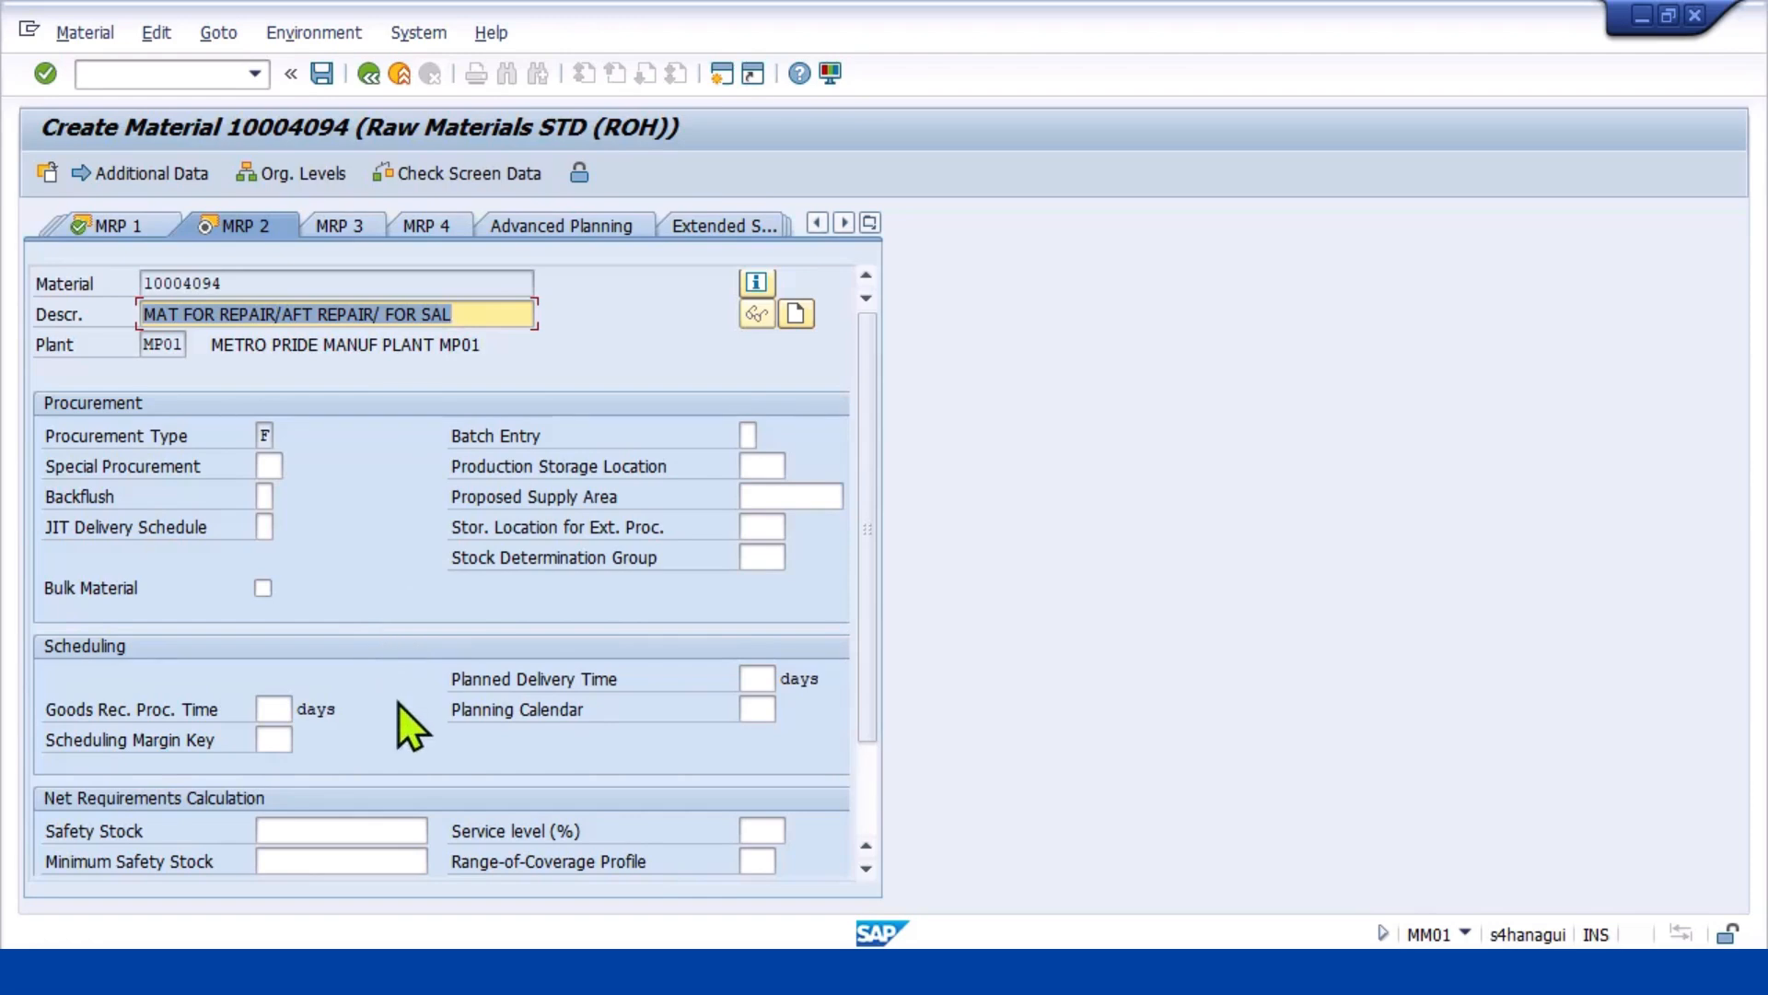
Accept the MRP 2 view and set valuation class 3000 and a periodic unit price of 15000 in Accounting 1
key(Return)
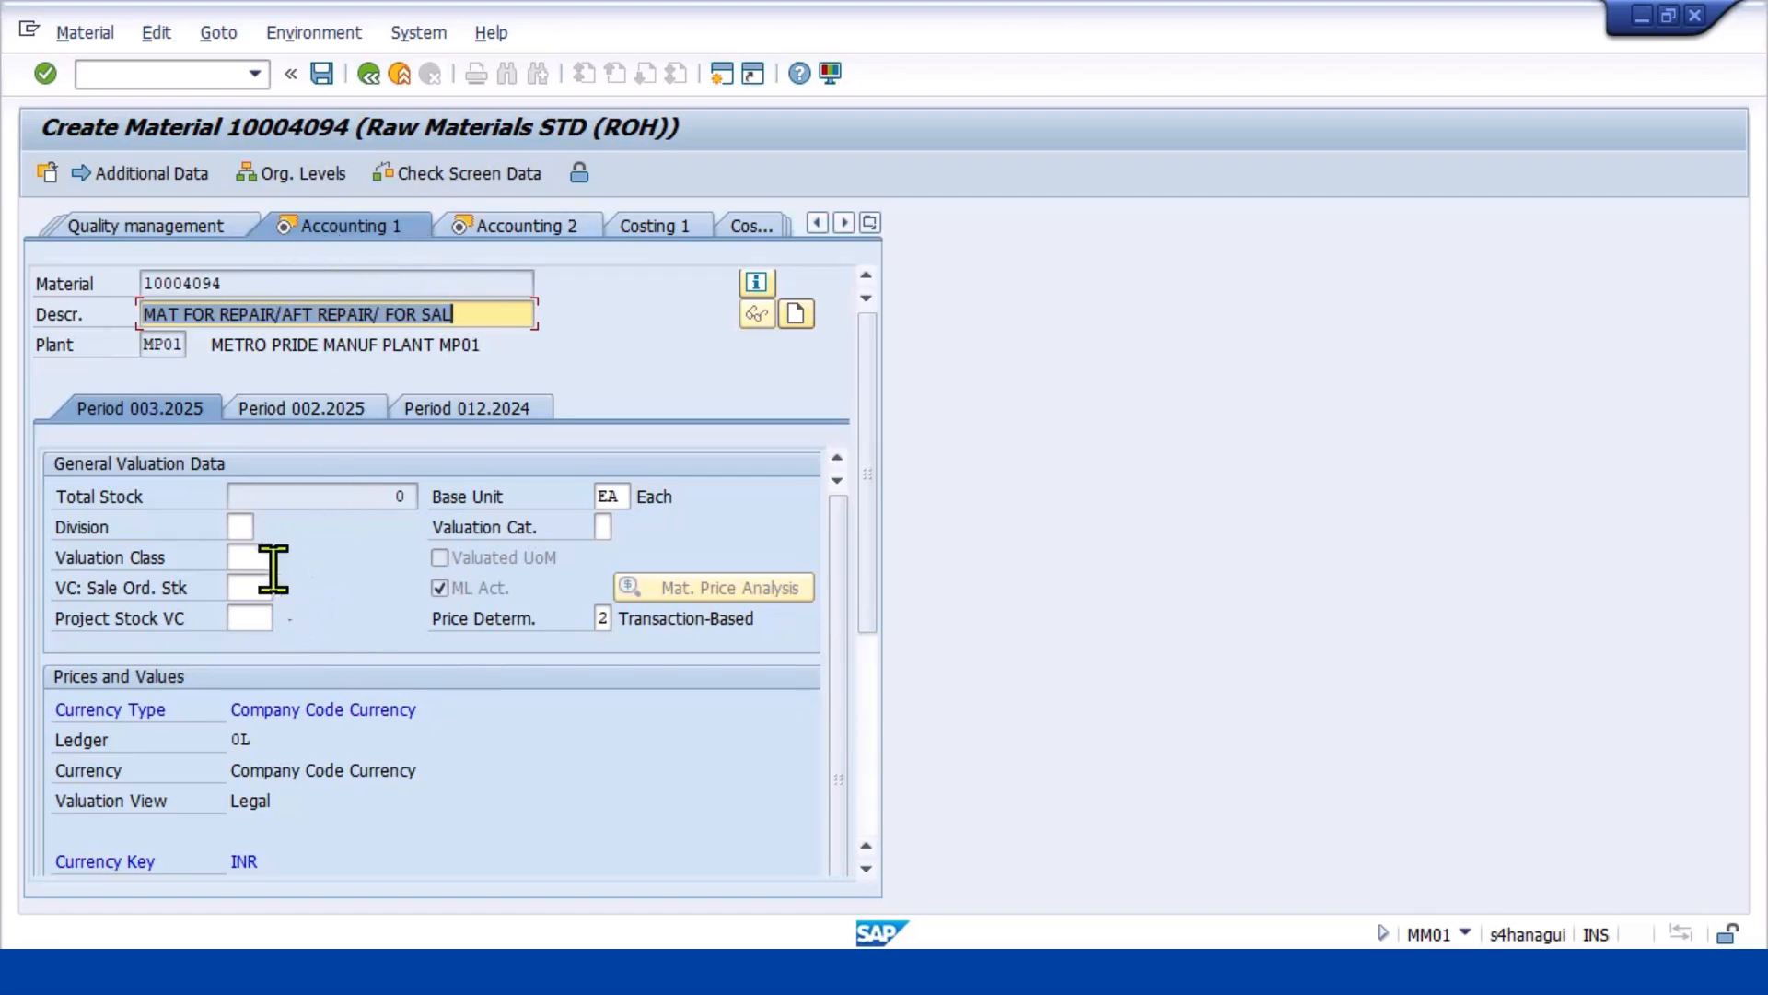
click(244, 557)
text(30)
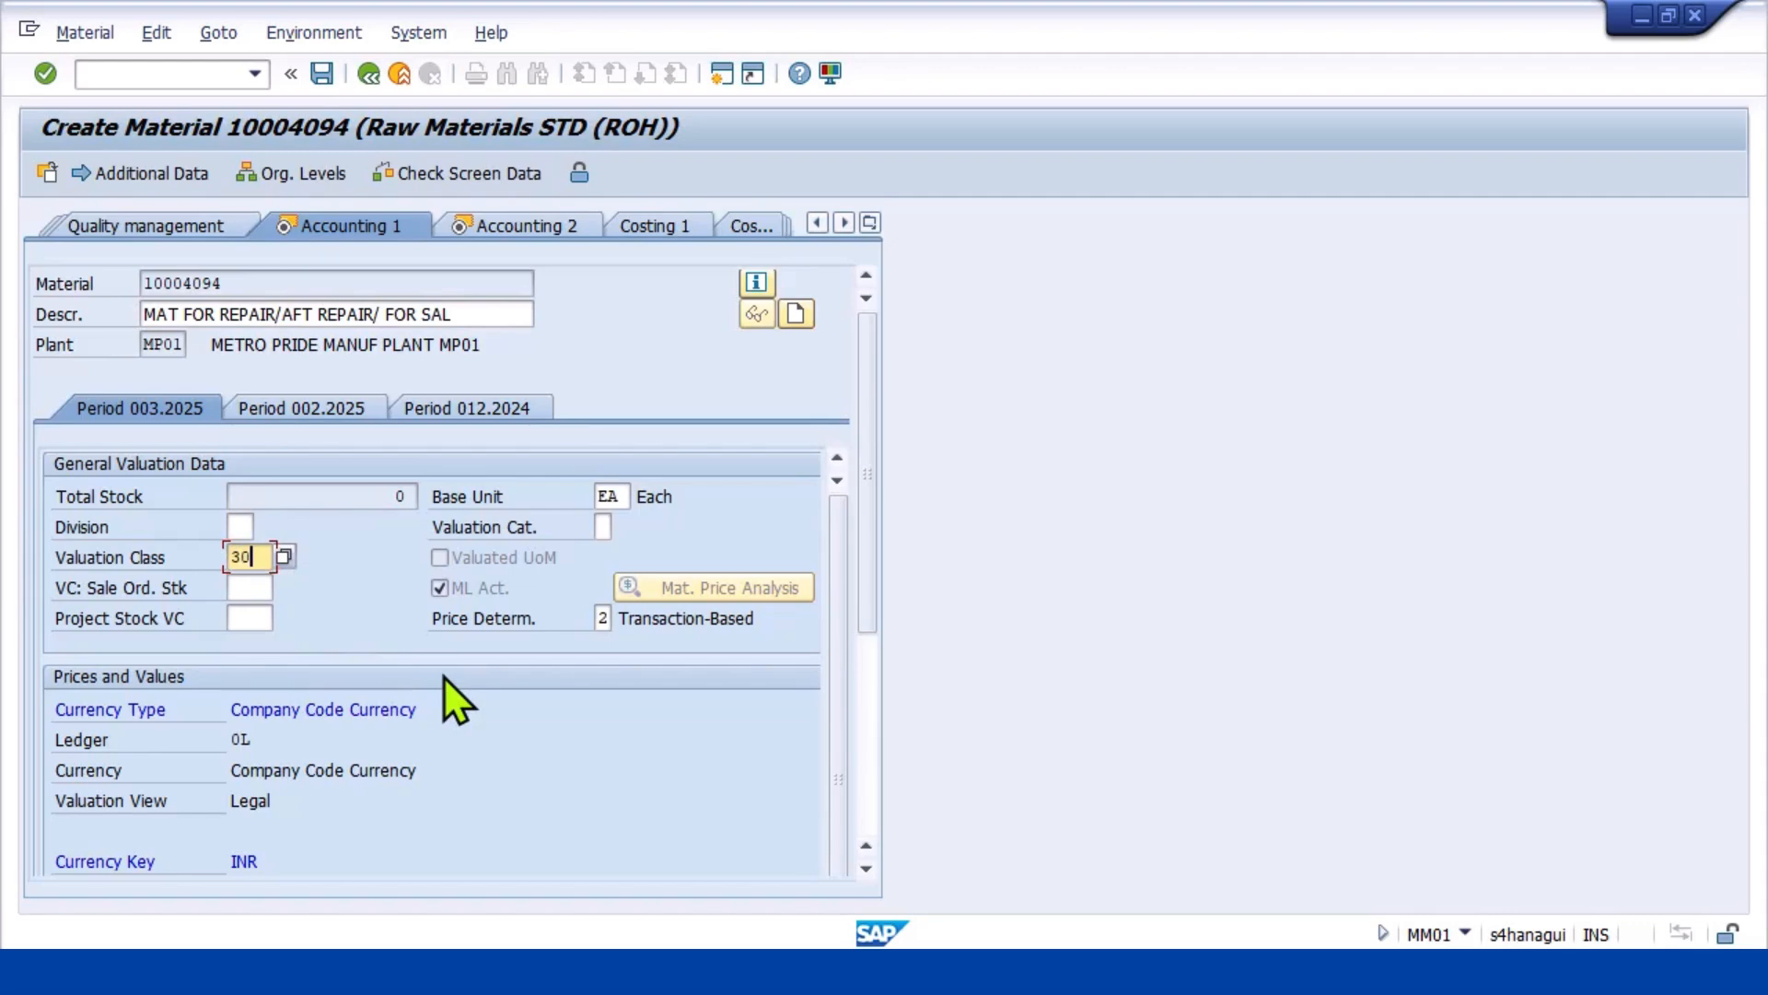
text(00)
scroll(418, 593, down, 5)
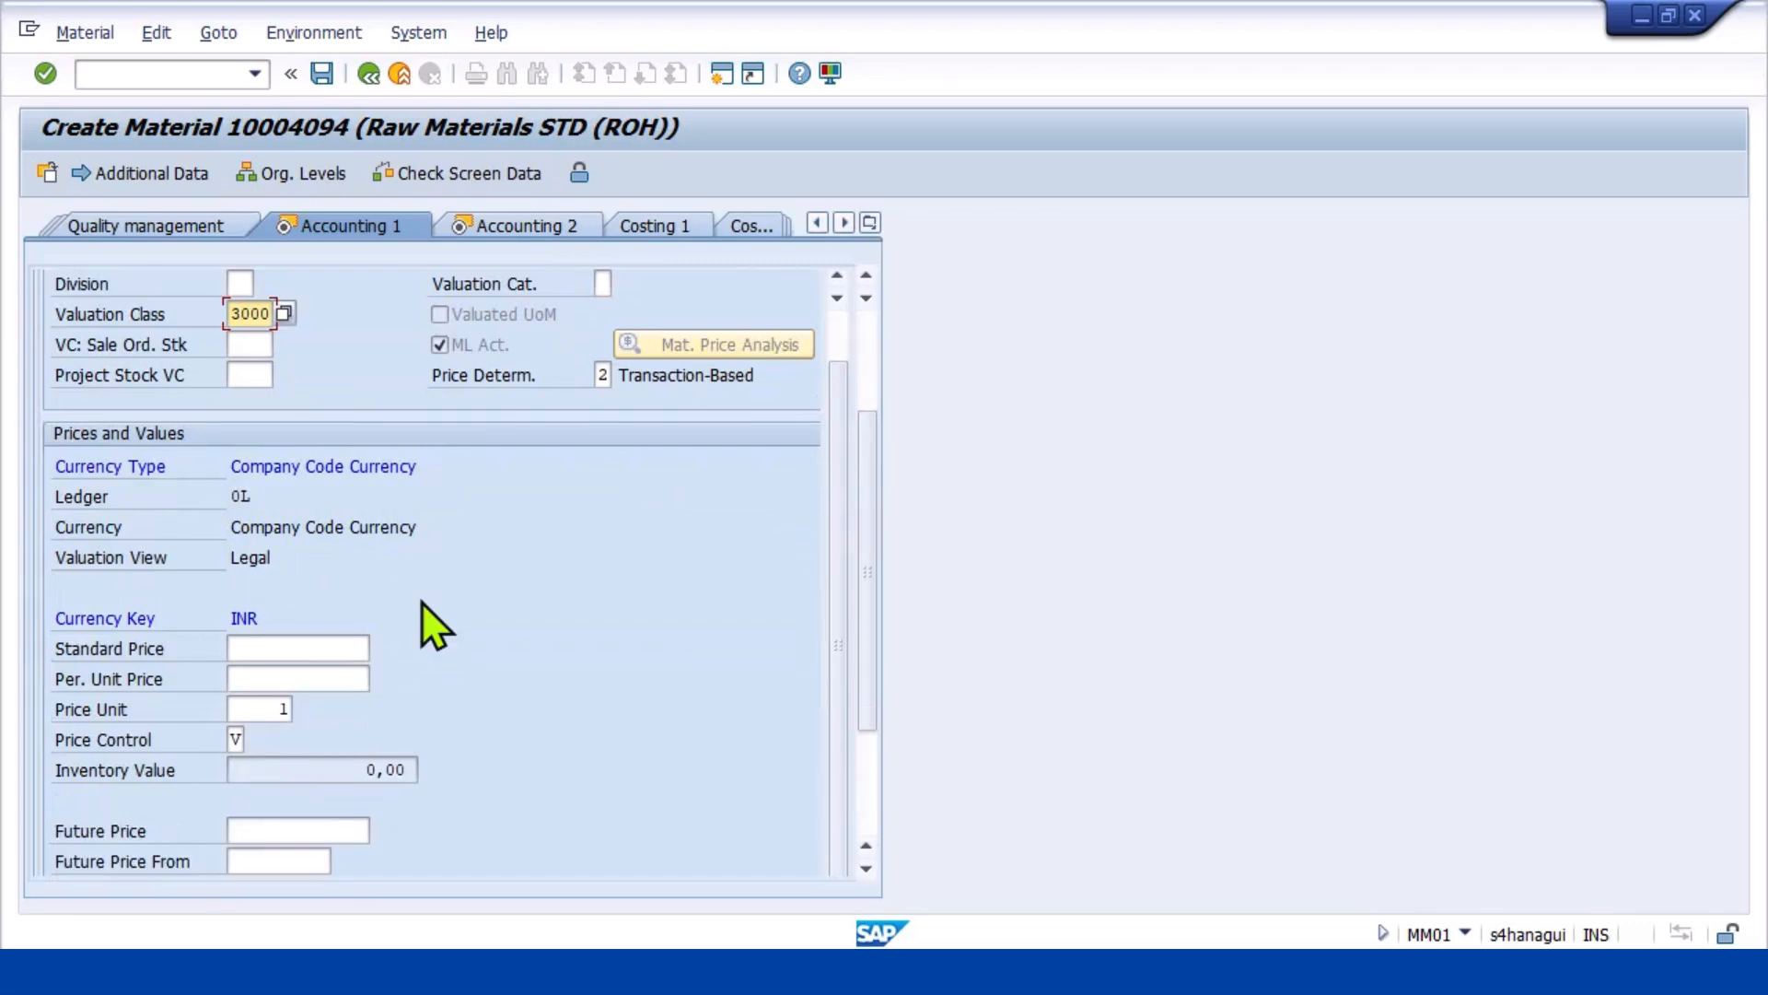
scroll(422, 601, up, 1)
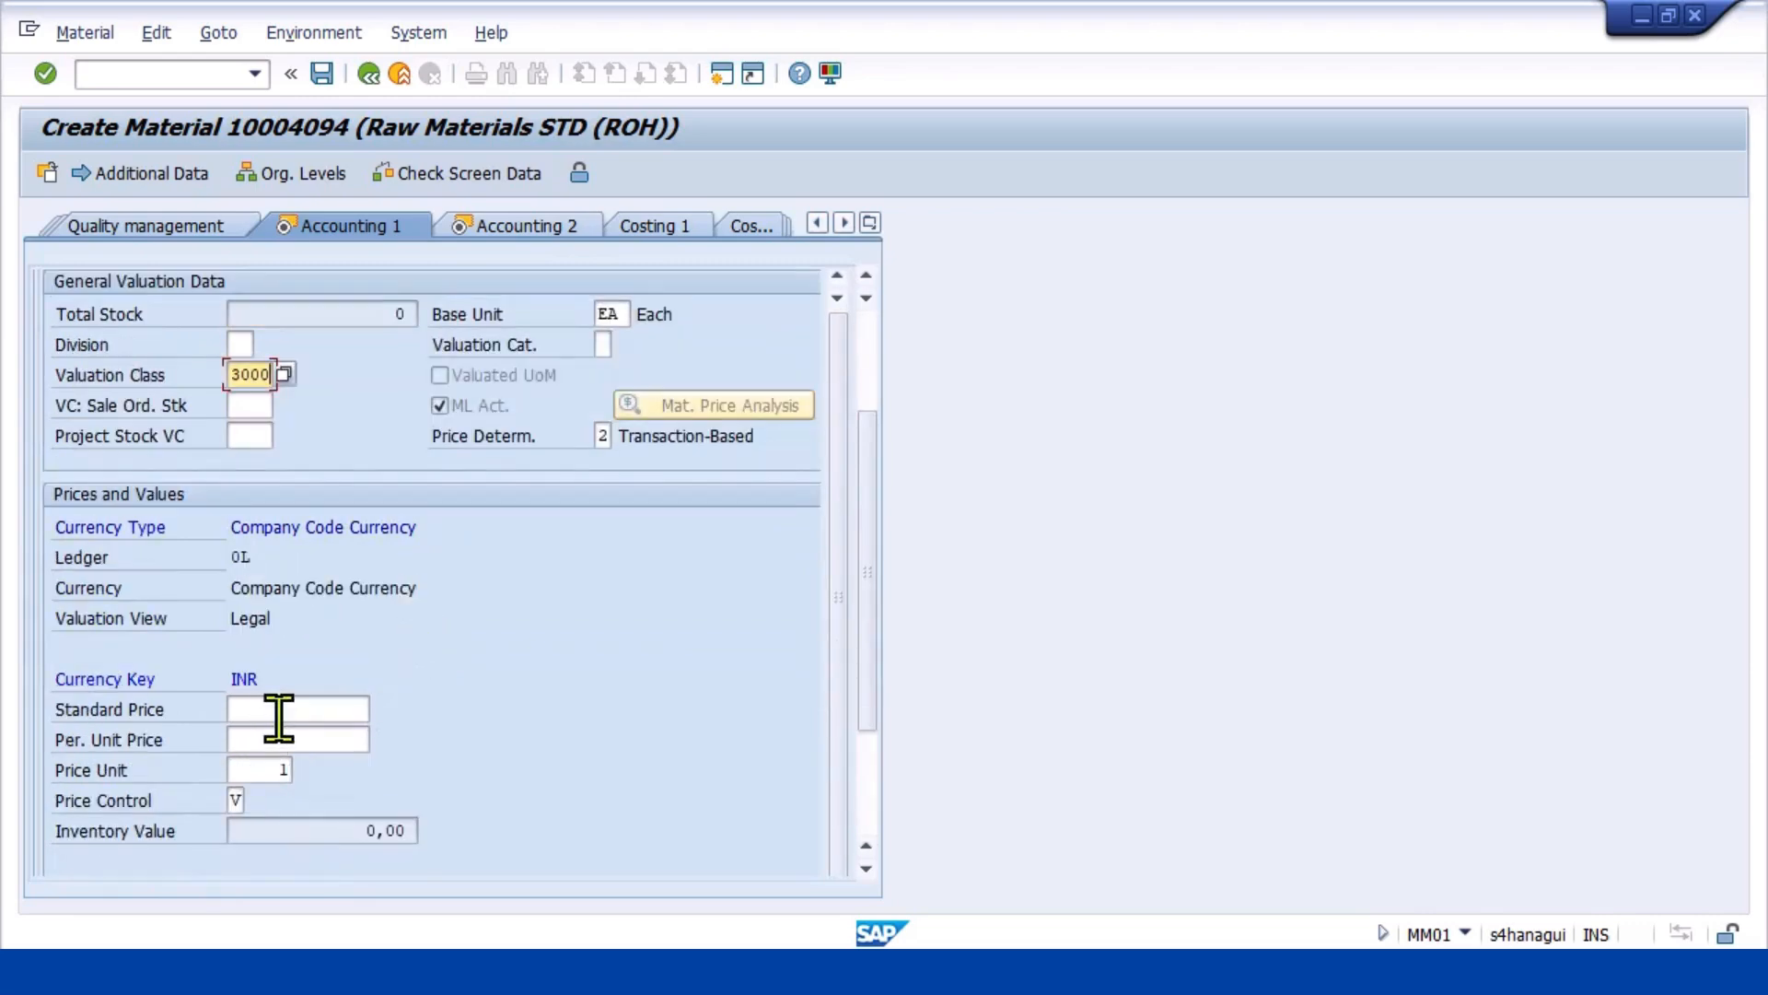
scroll(297, 676, down, 3)
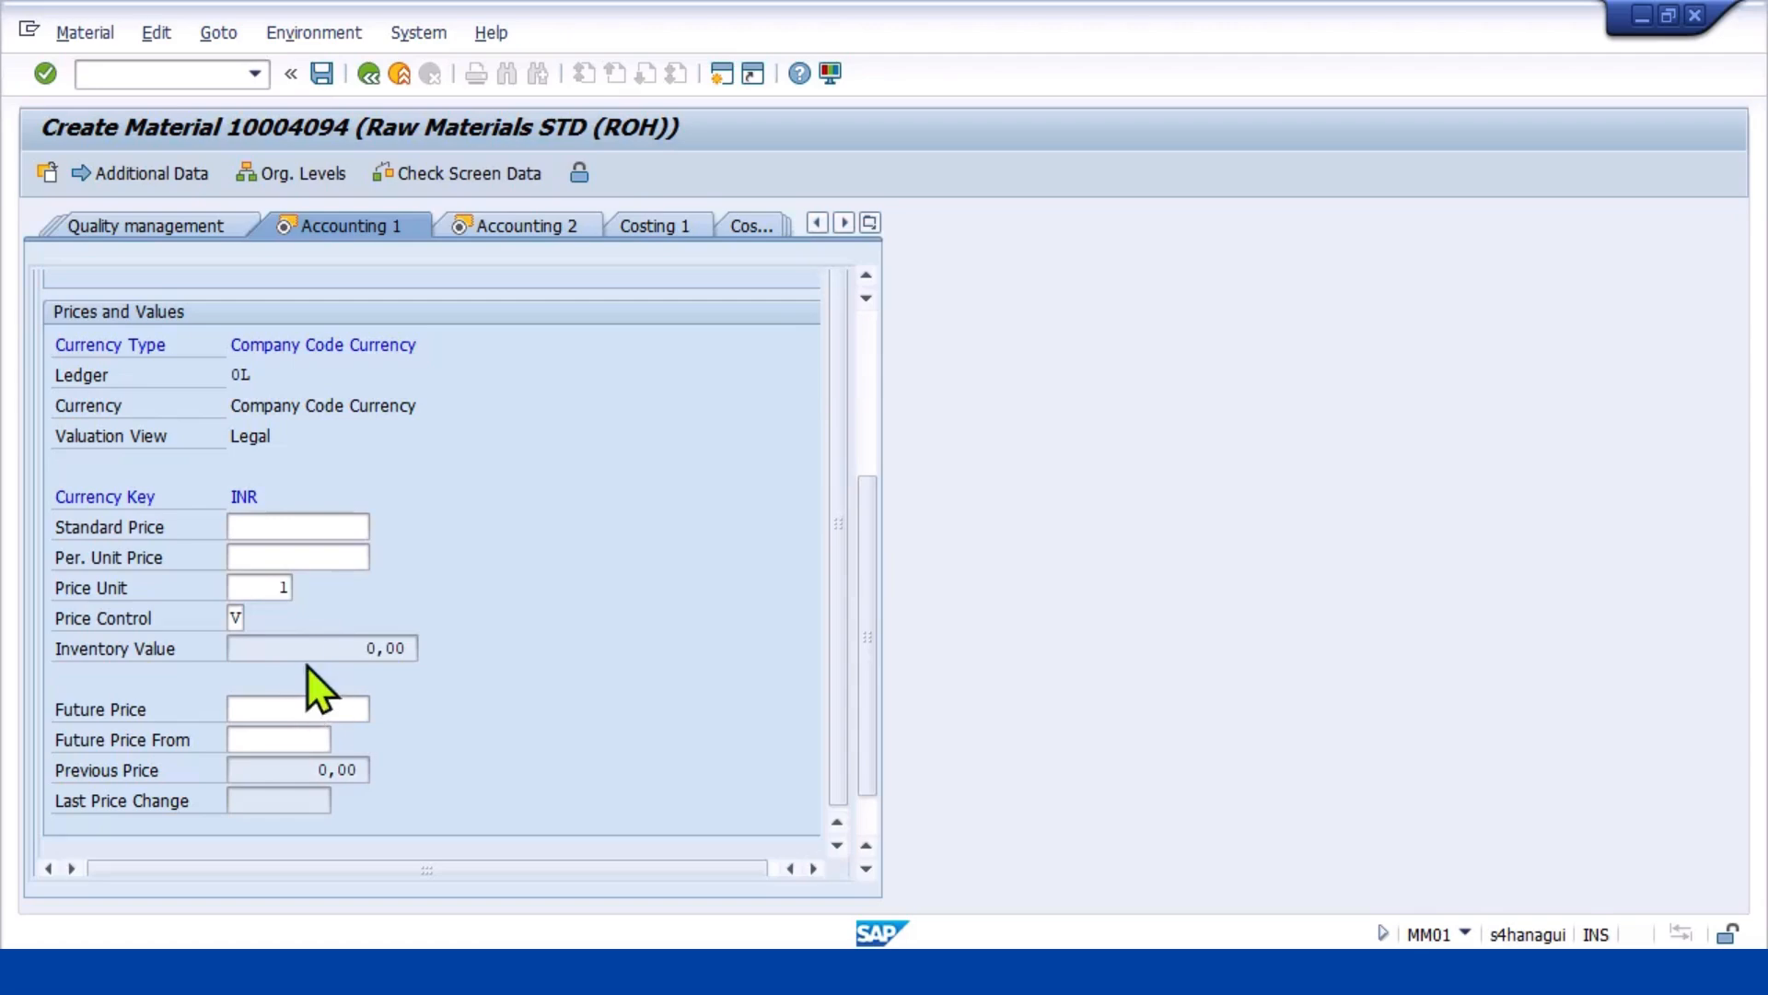
click(322, 559)
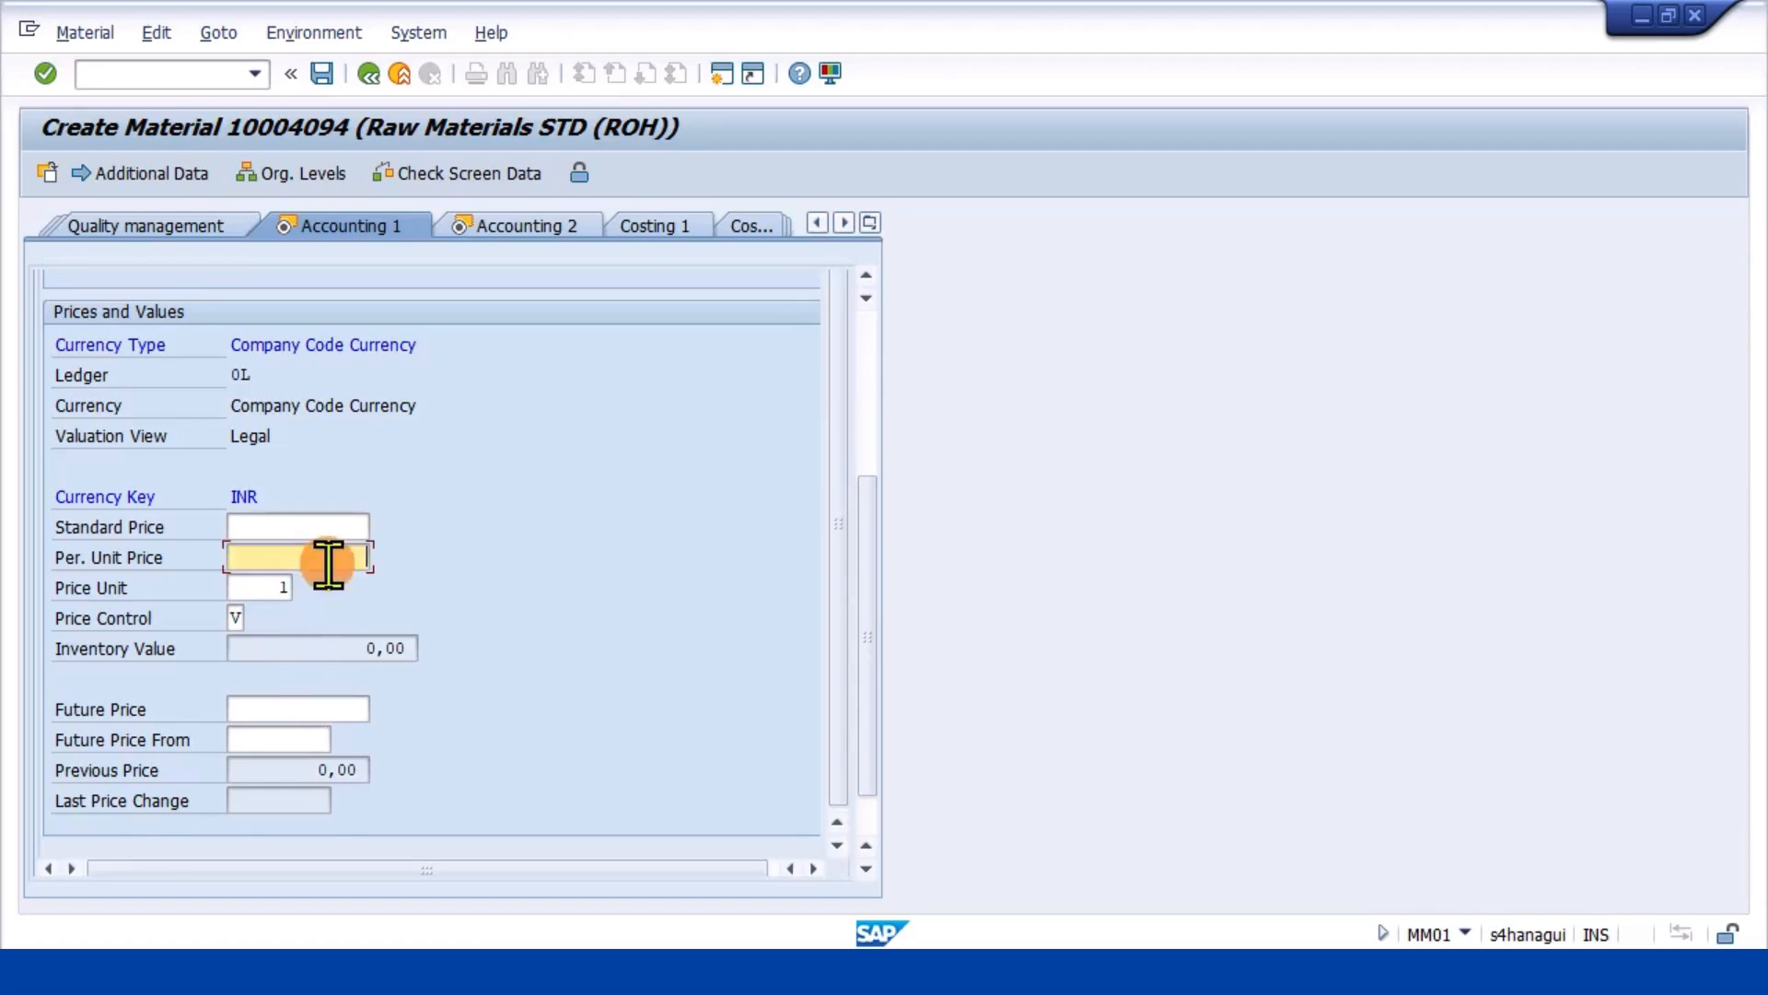
text(15000)
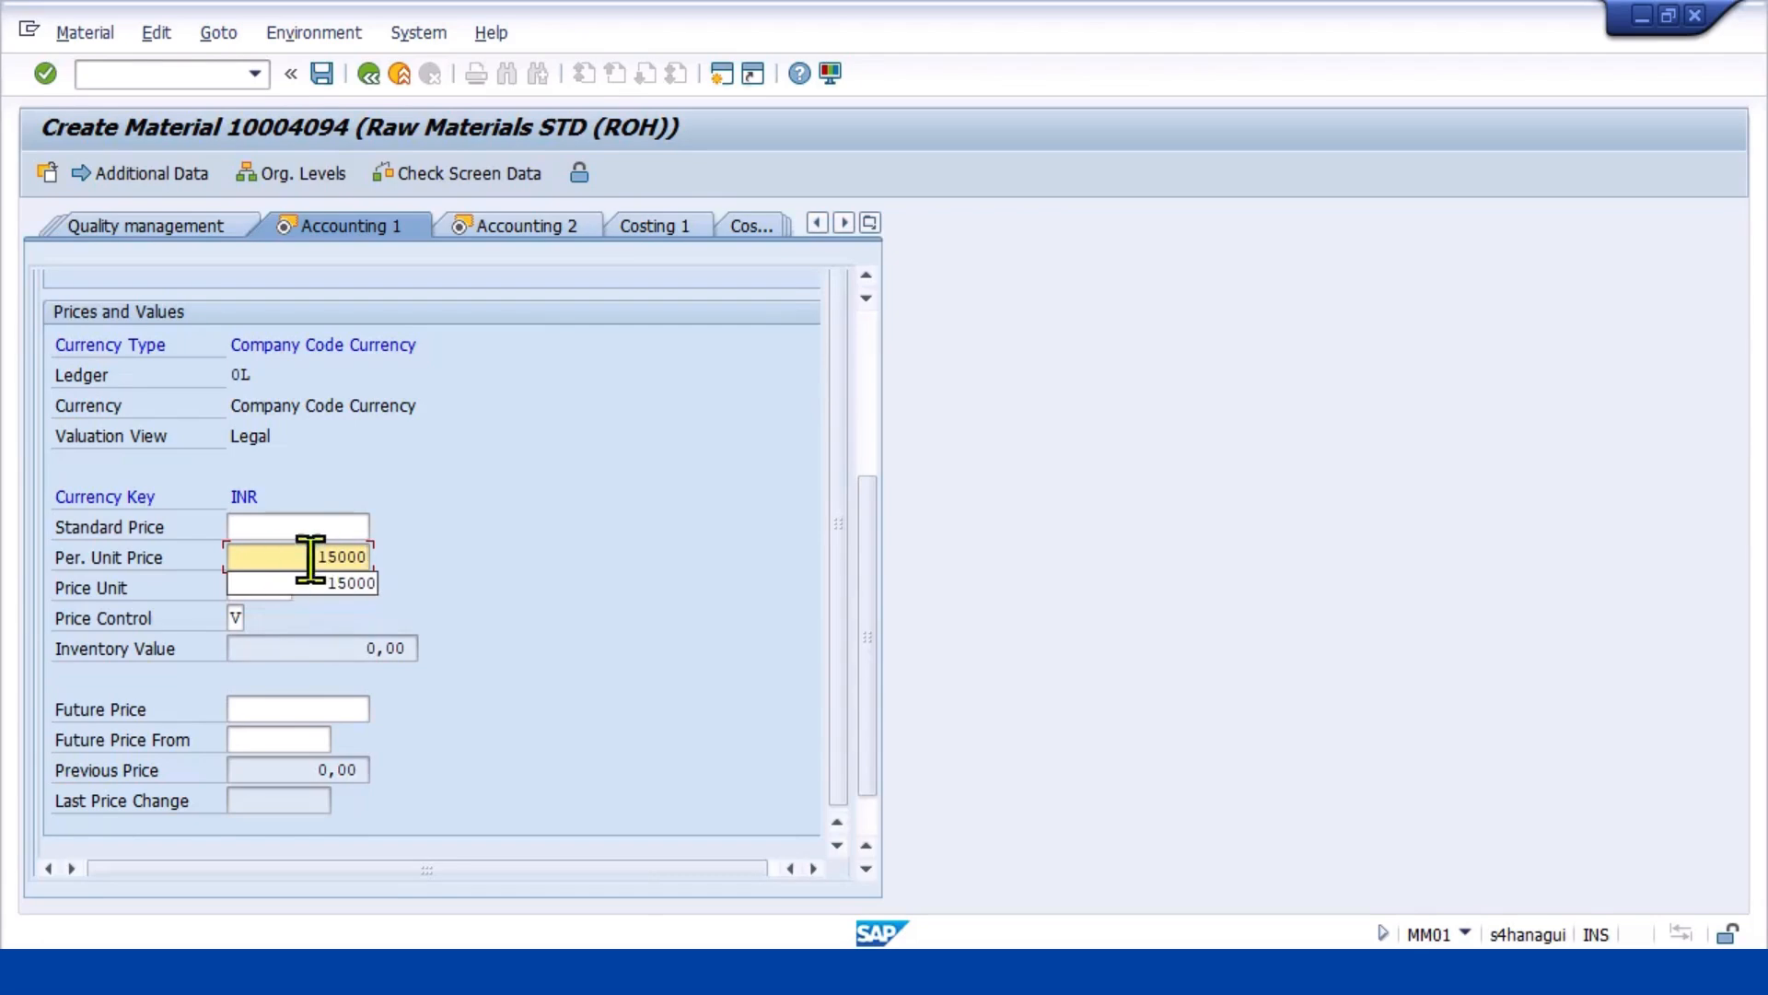
key(Return)
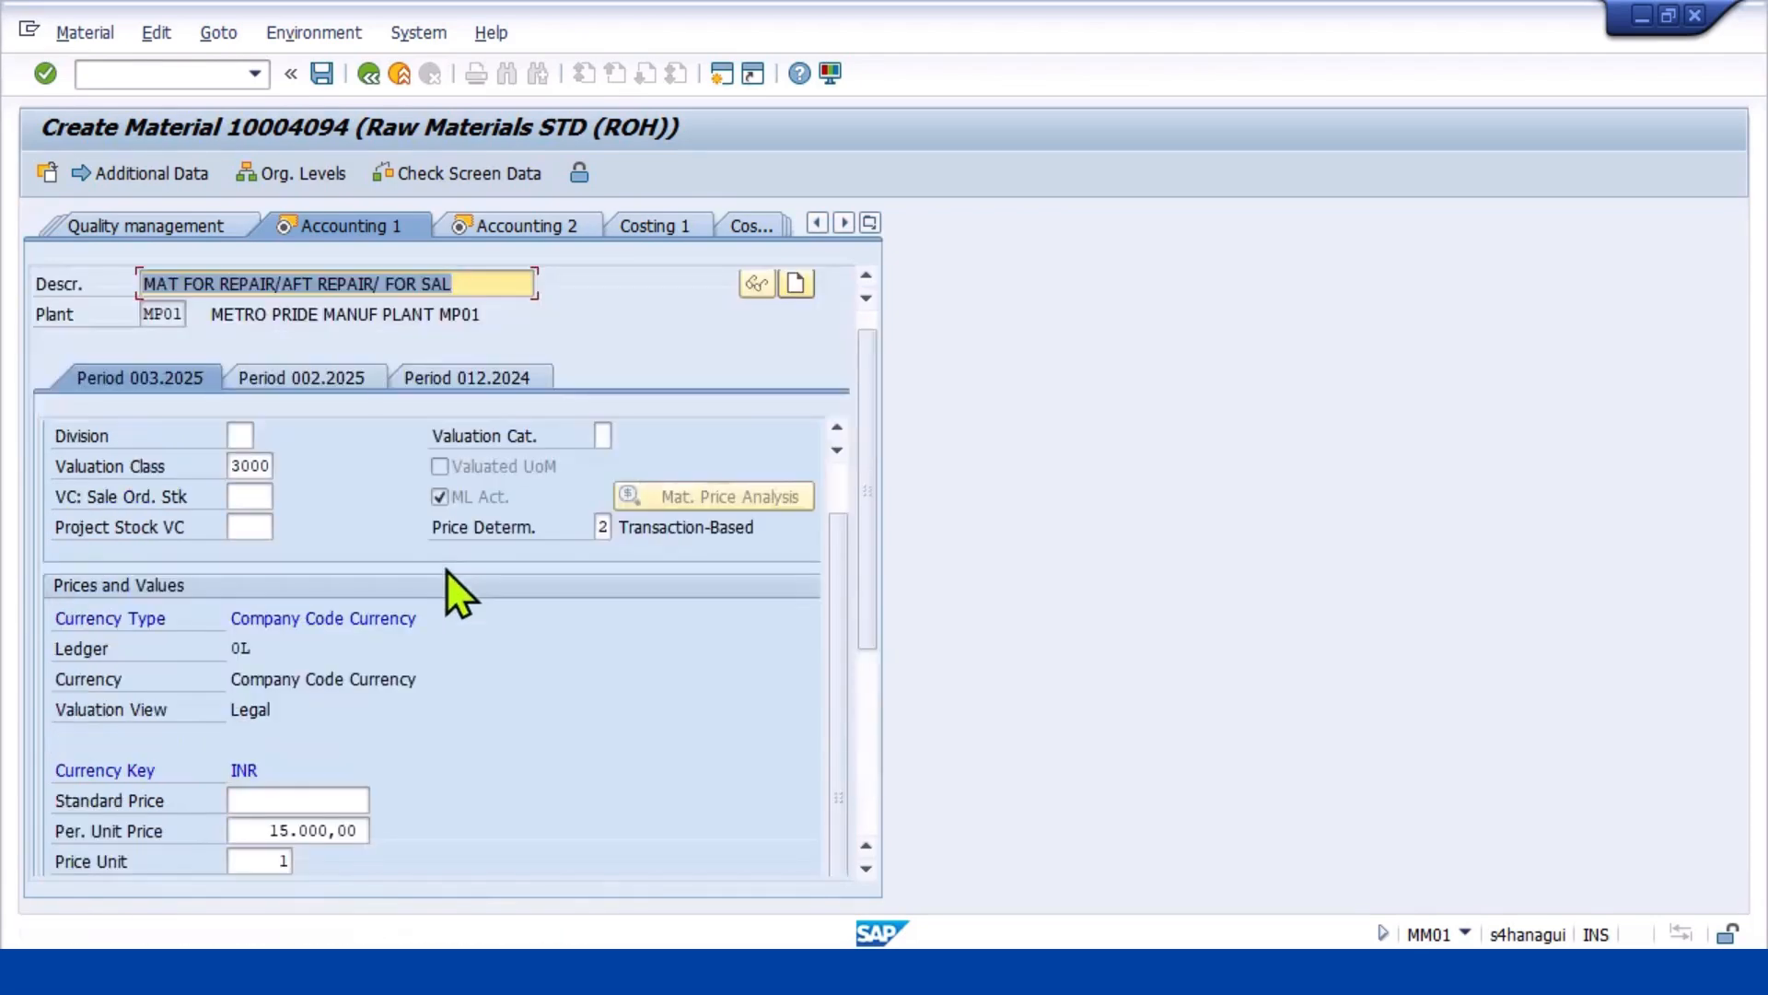
scroll(442, 573, up, 1)
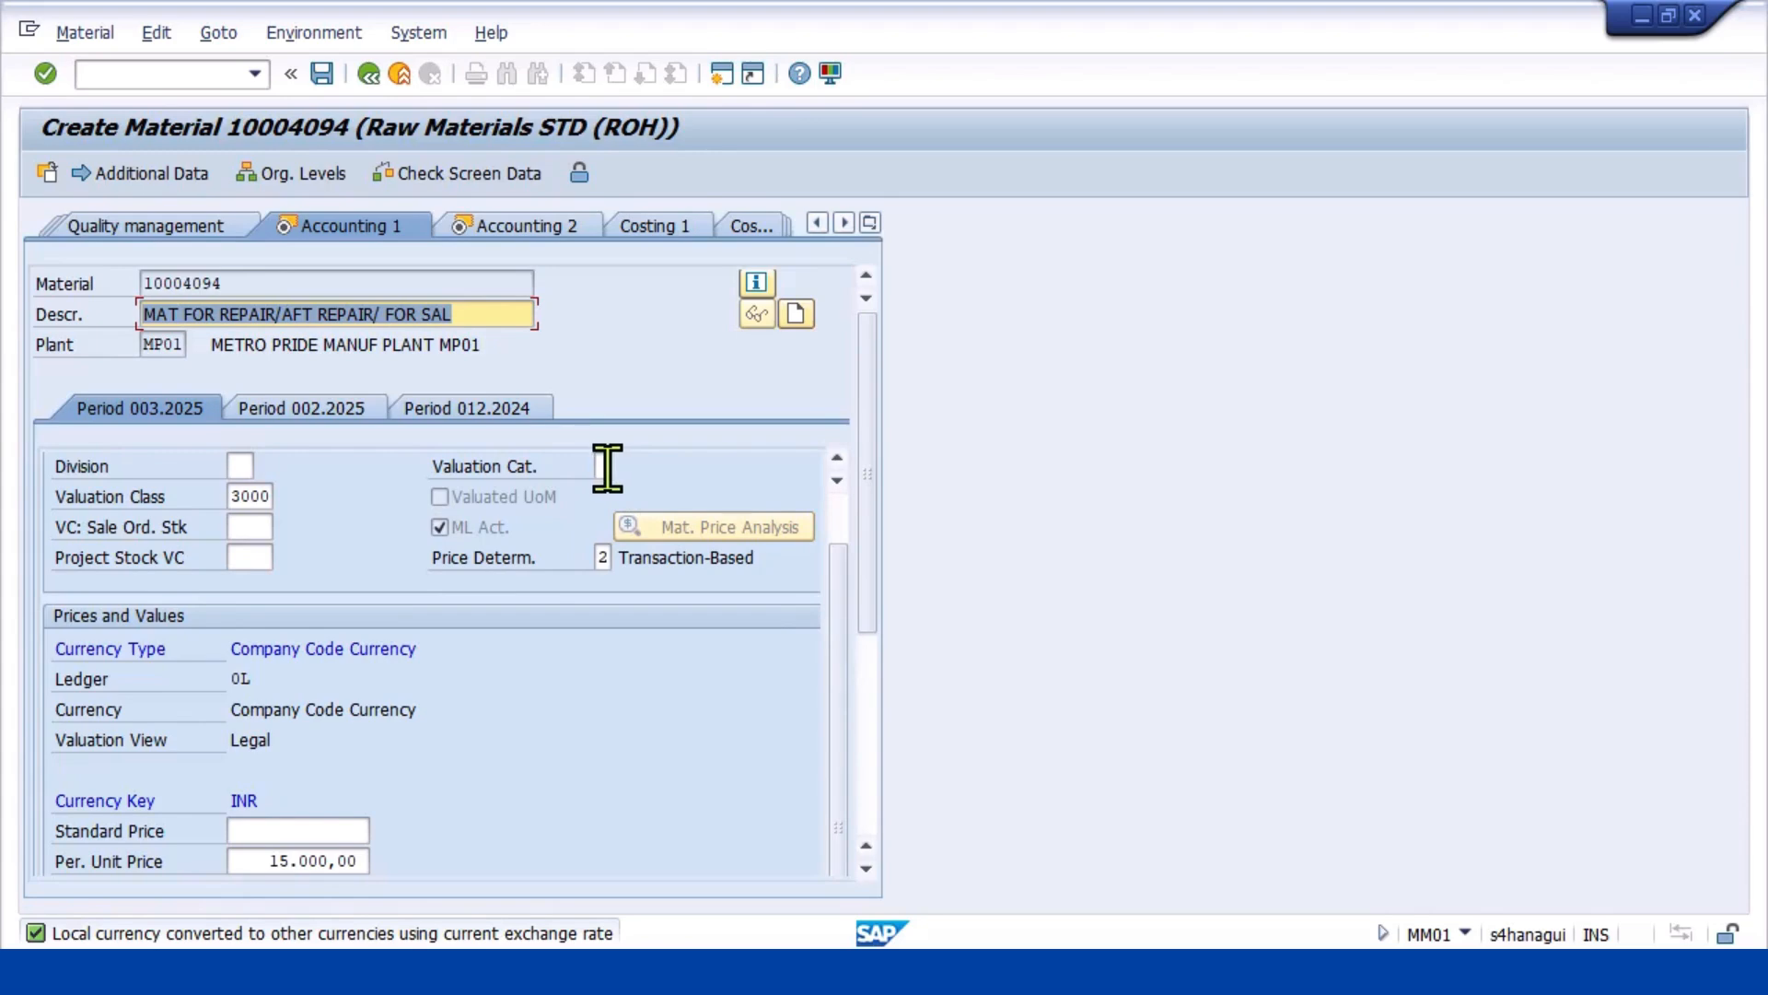
Assign valuation category Q (FOR REP/REPD/SL) to the material in the Accounting 1 view
click(599, 463)
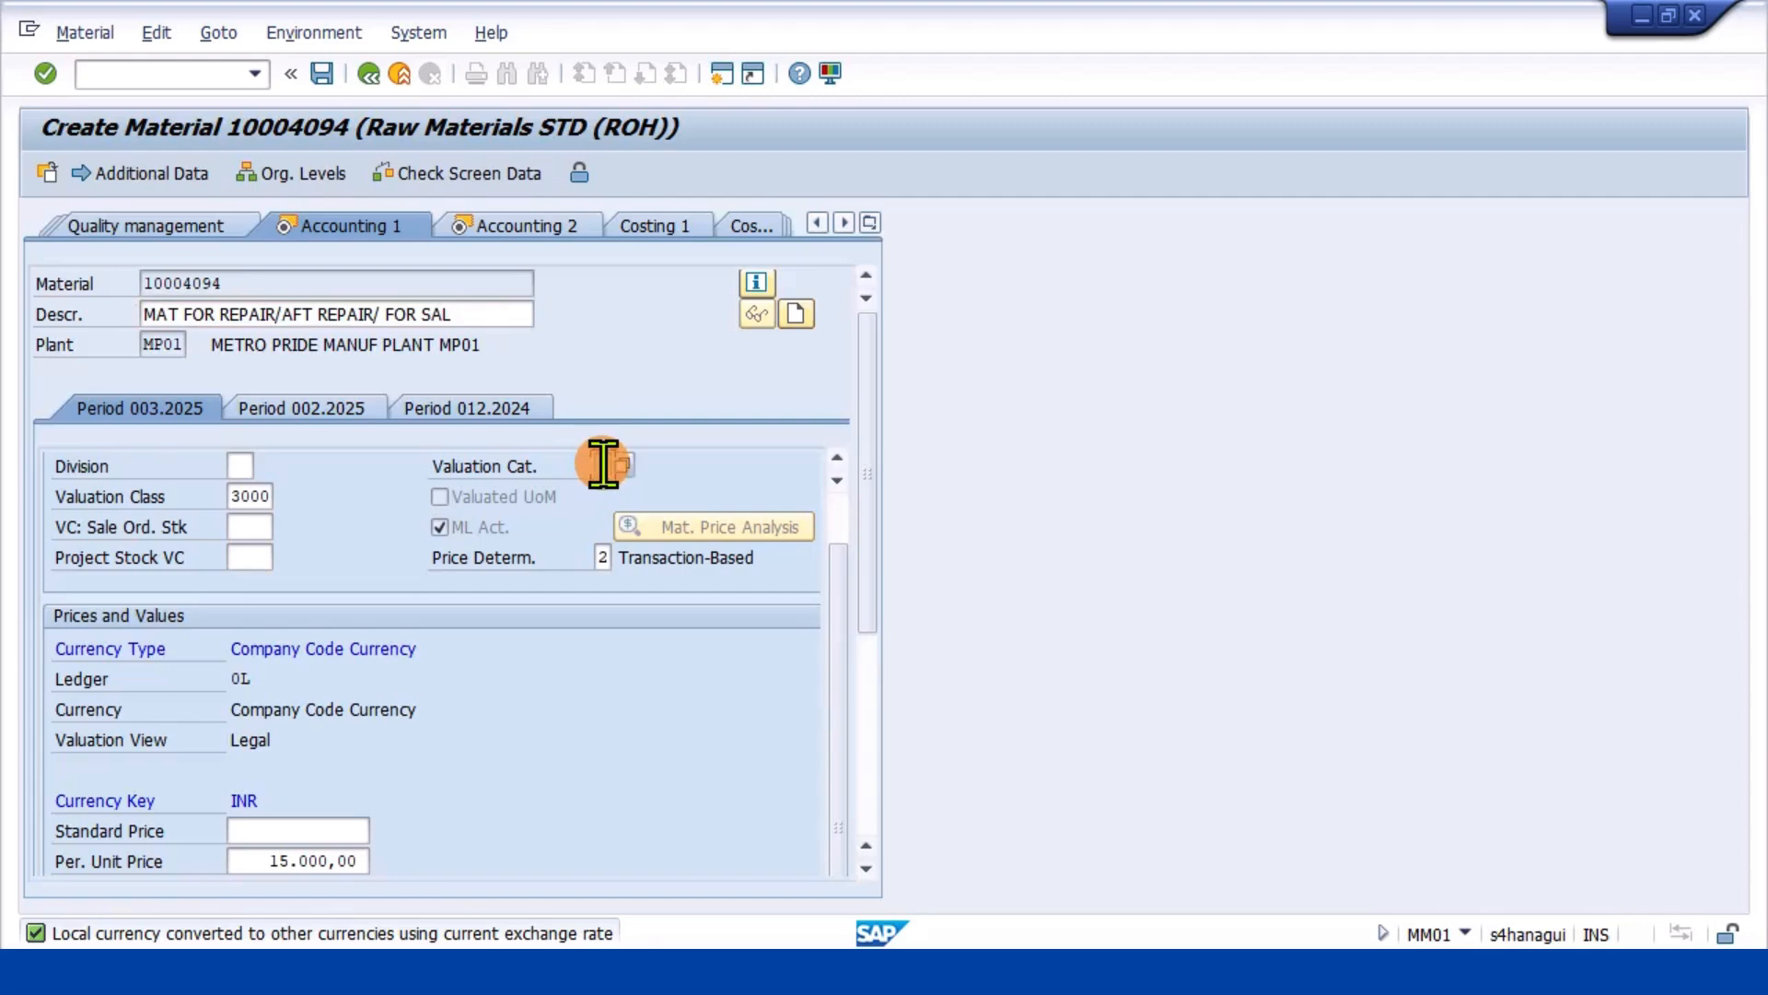
click(621, 466)
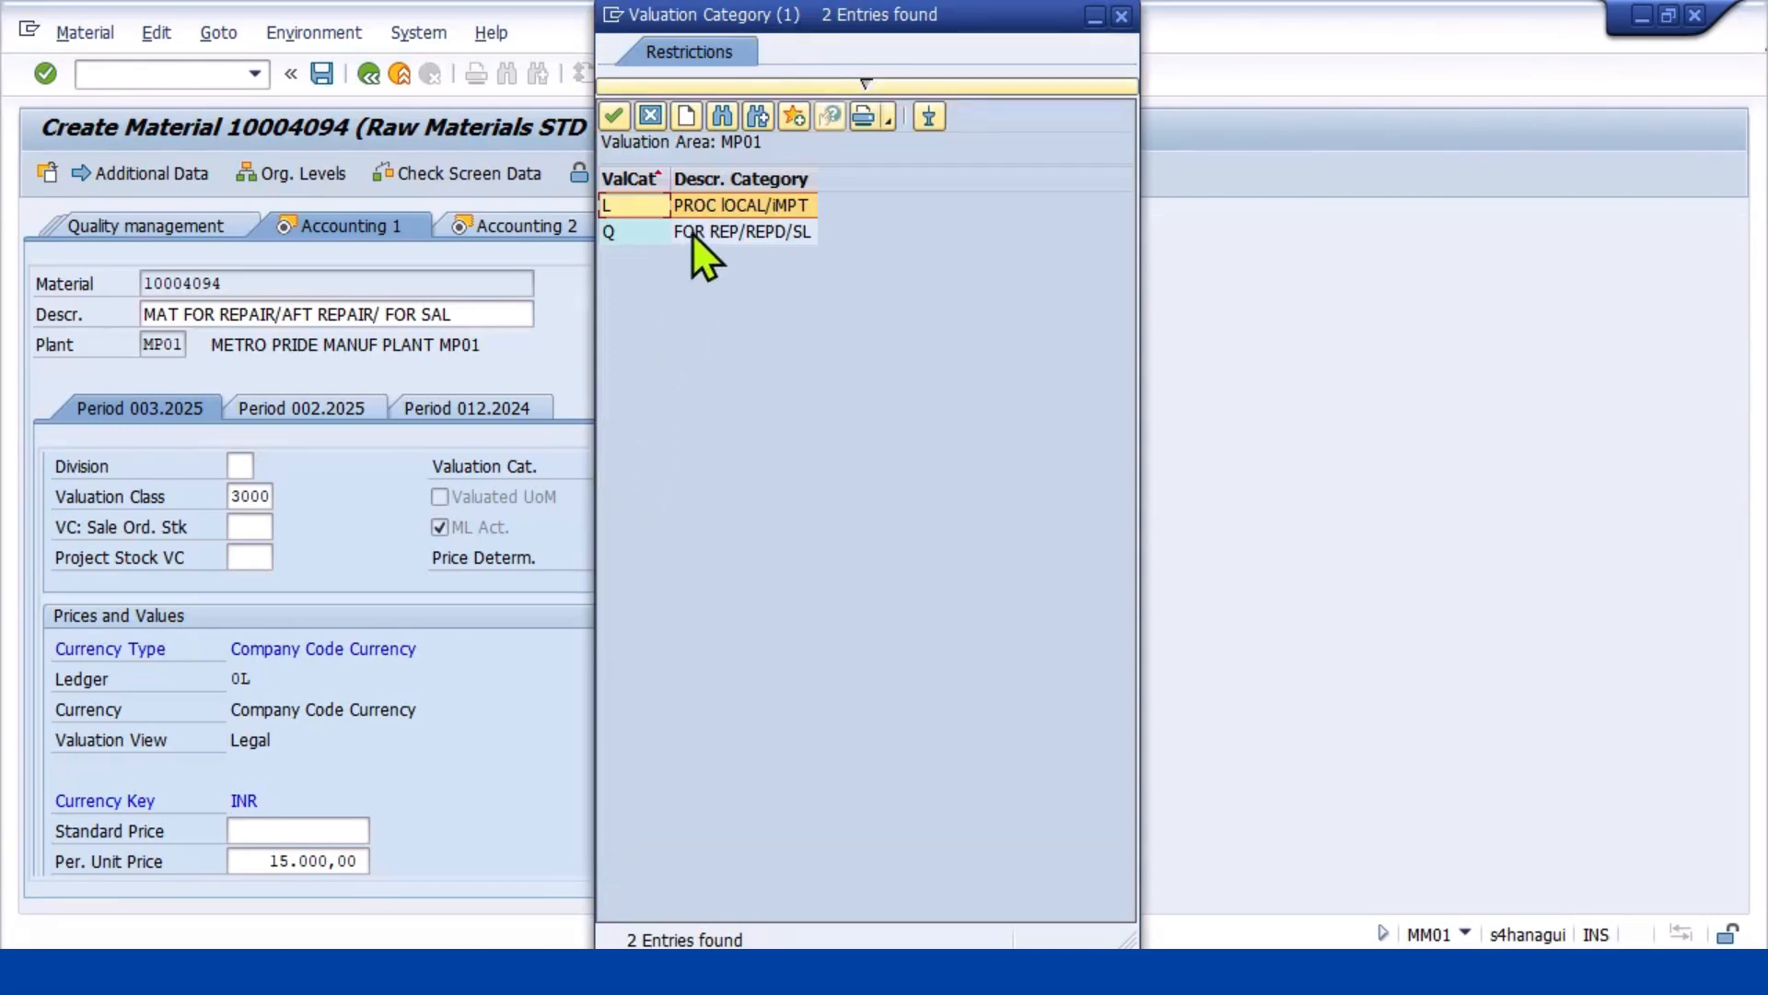
double_click(693, 232)
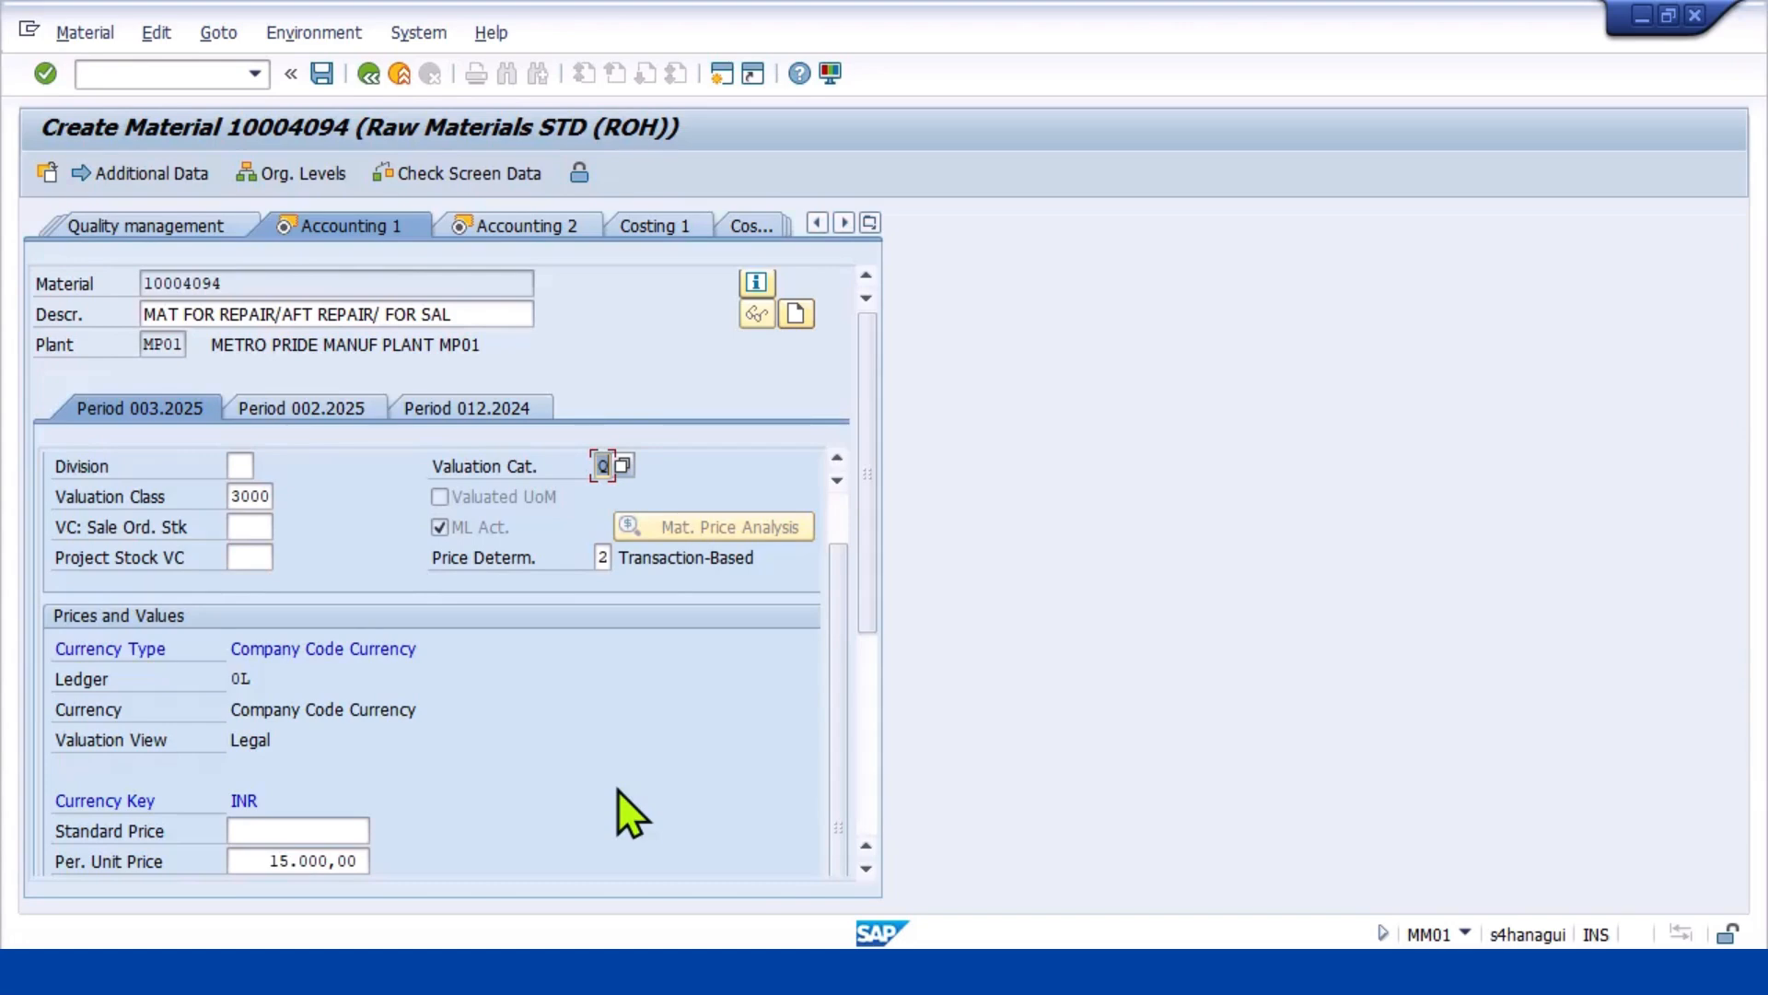
key(Return)
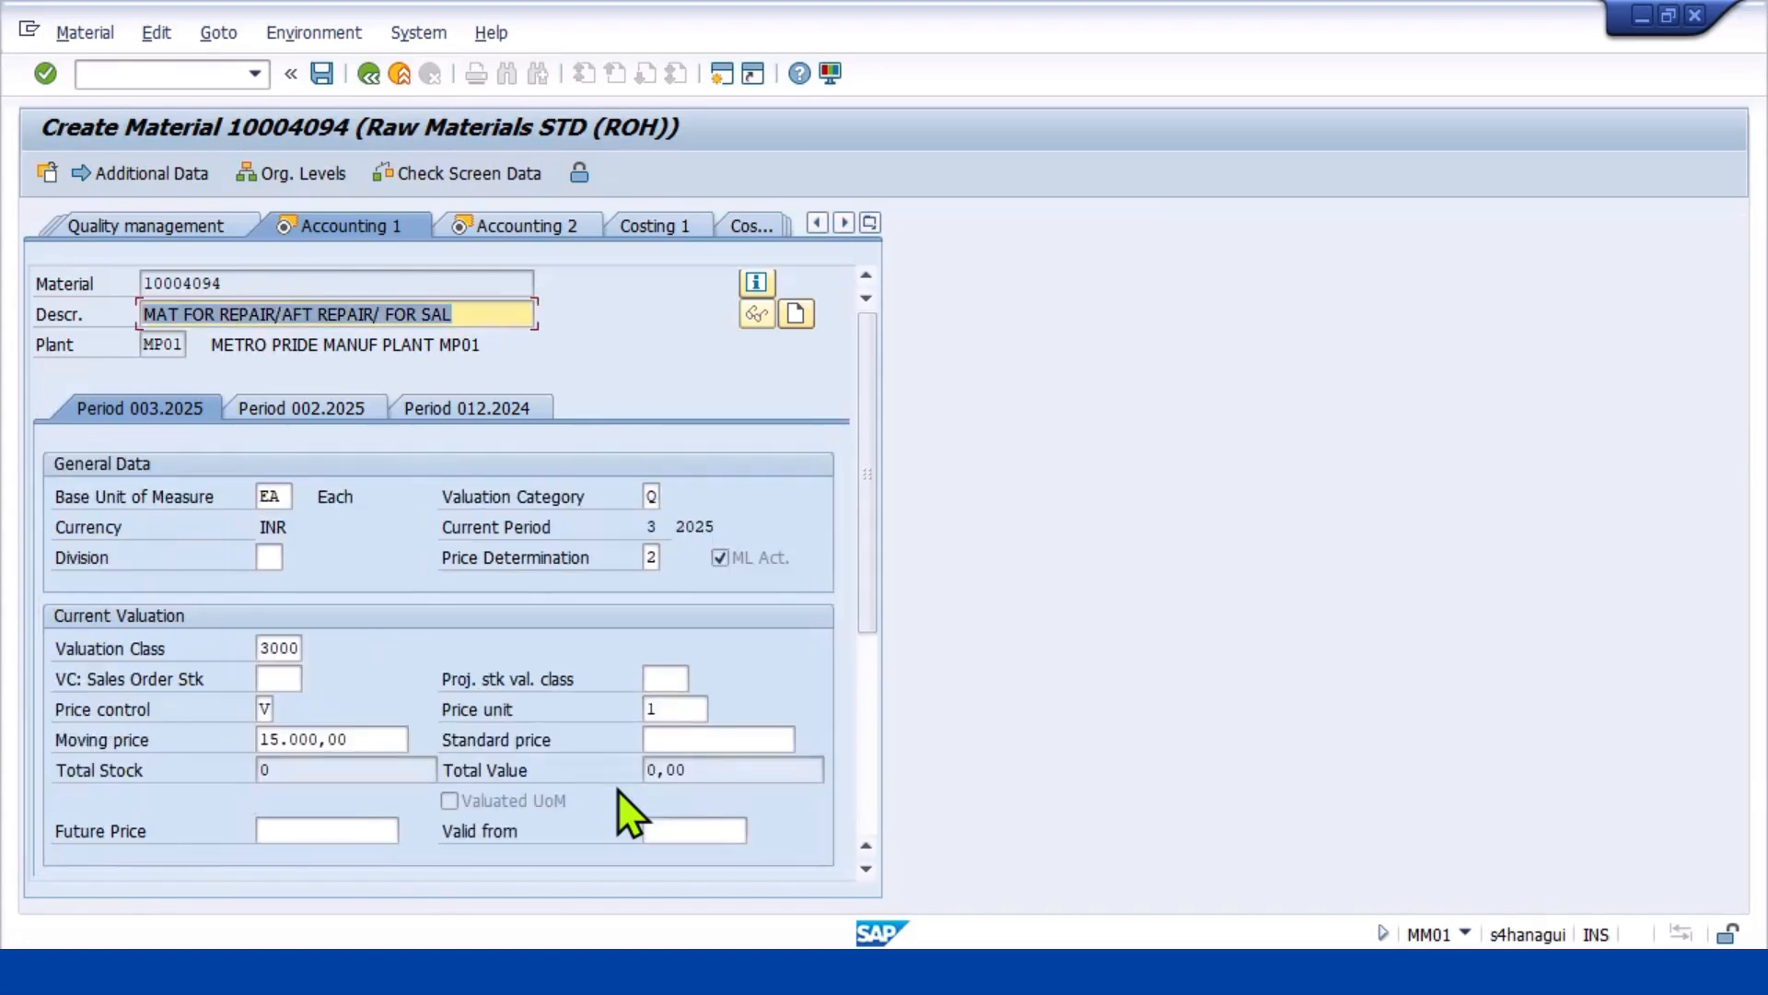
Accept the accounting views, try to save the material, and set the required availability check to 01 in MRP 3
key(Return)
key(Return)
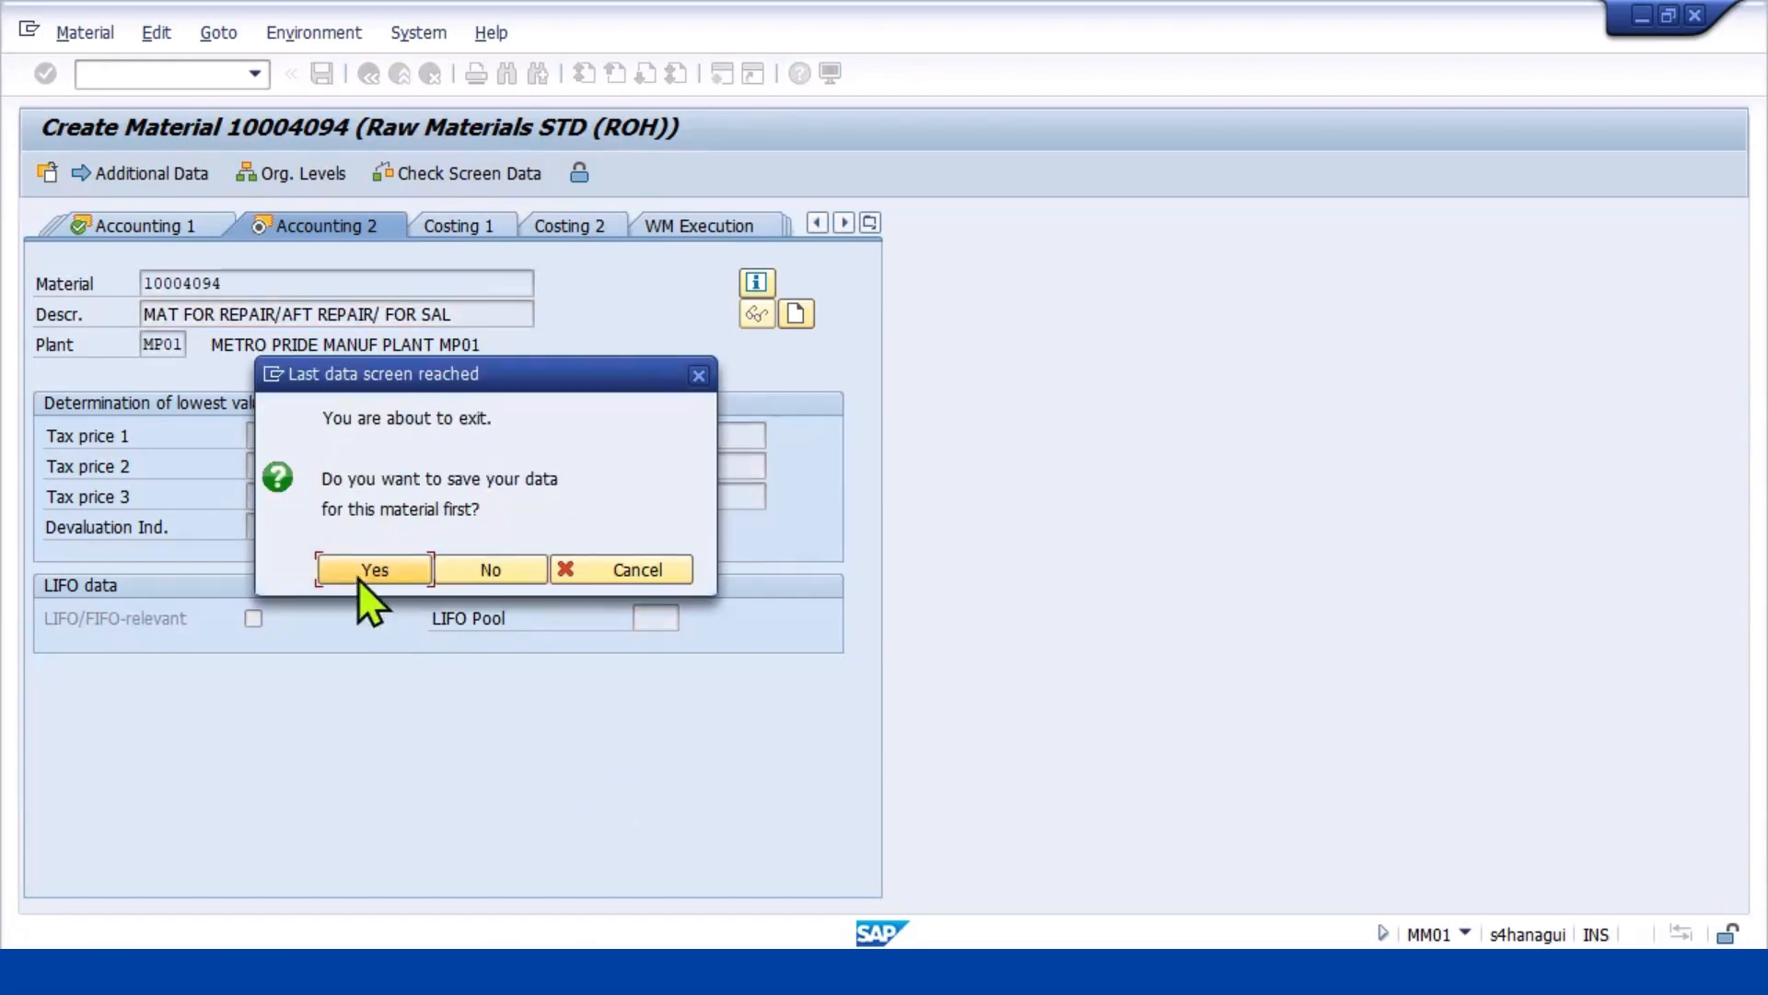
click(346, 562)
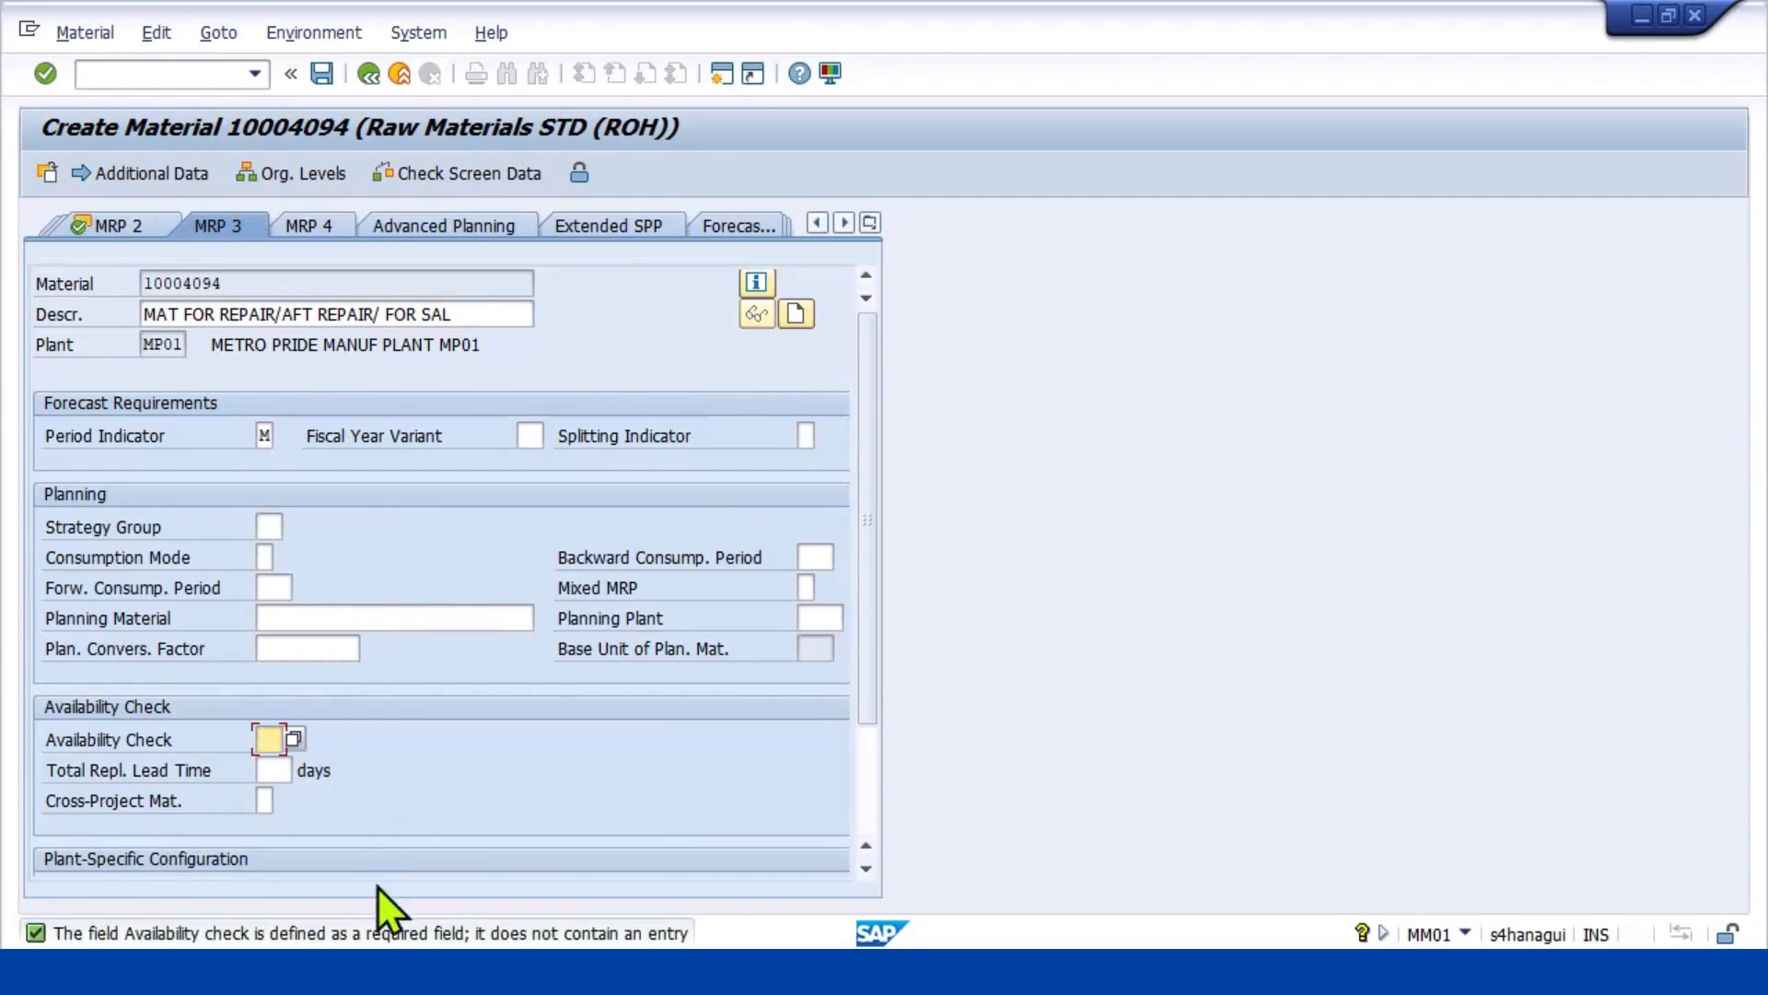
text(01)
key(Return)
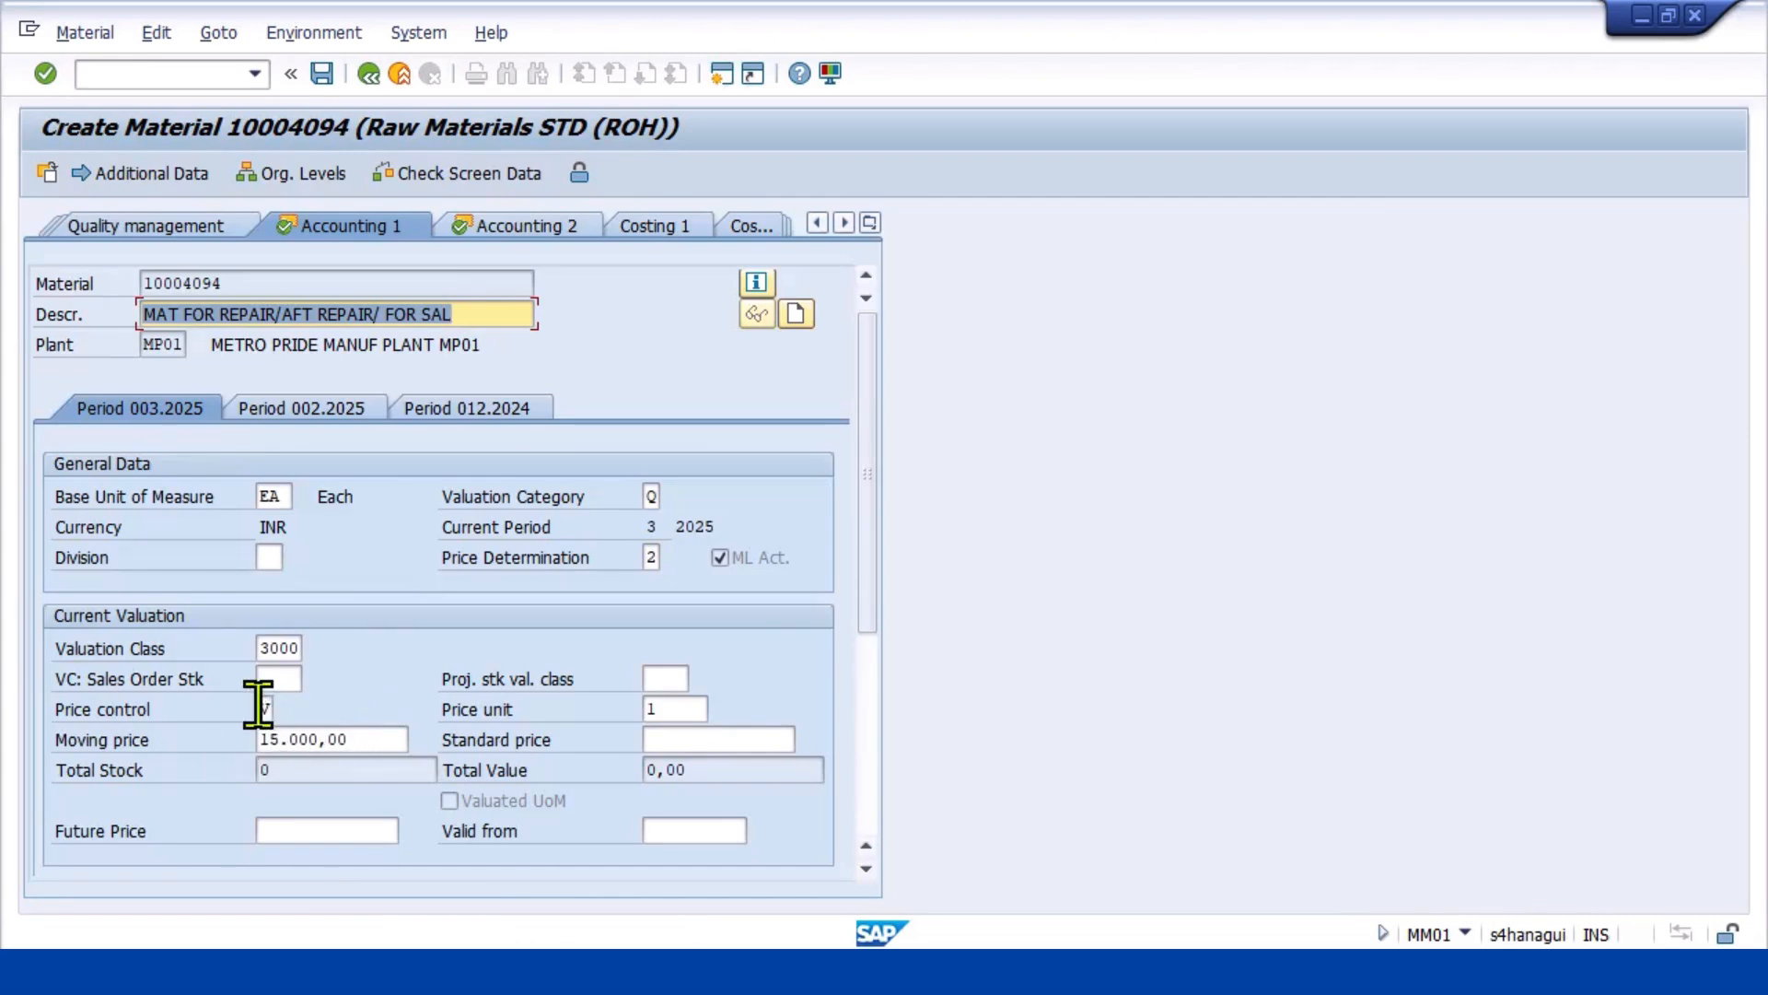
Review the Accounting 1 valuation data, accept both accounting views and save the new material
scroll(296, 734, down, 1)
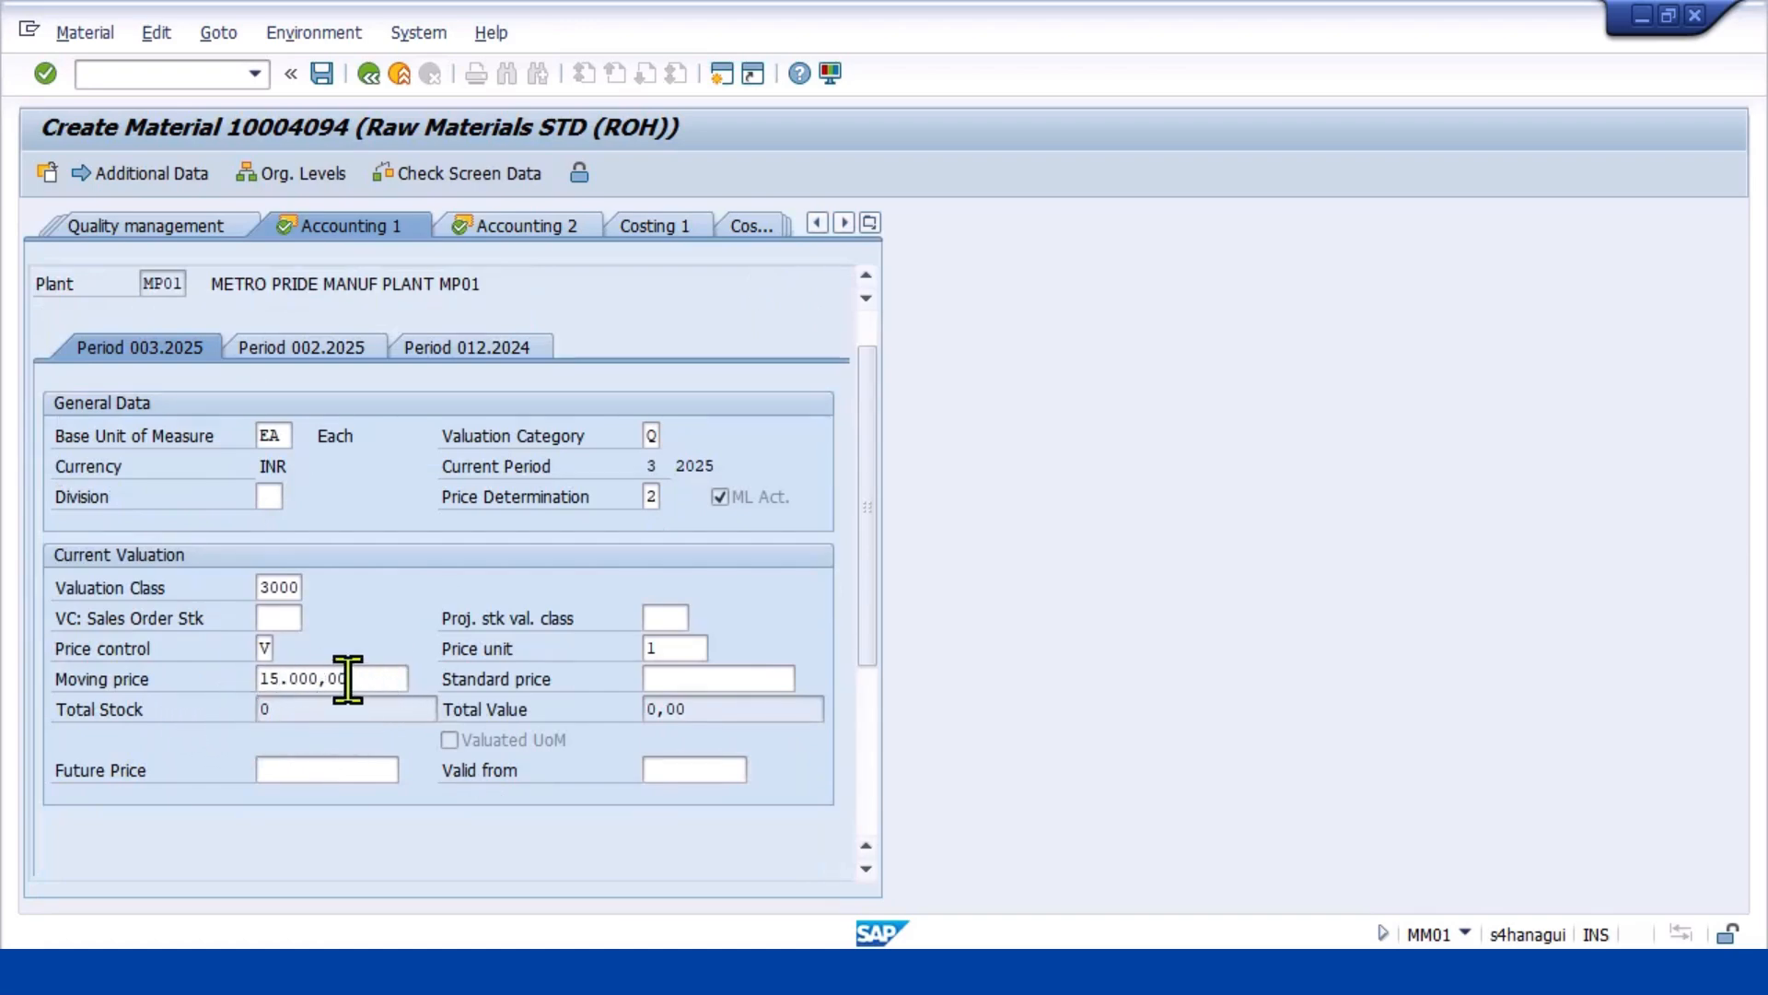
scroll(348, 676, up, 2)
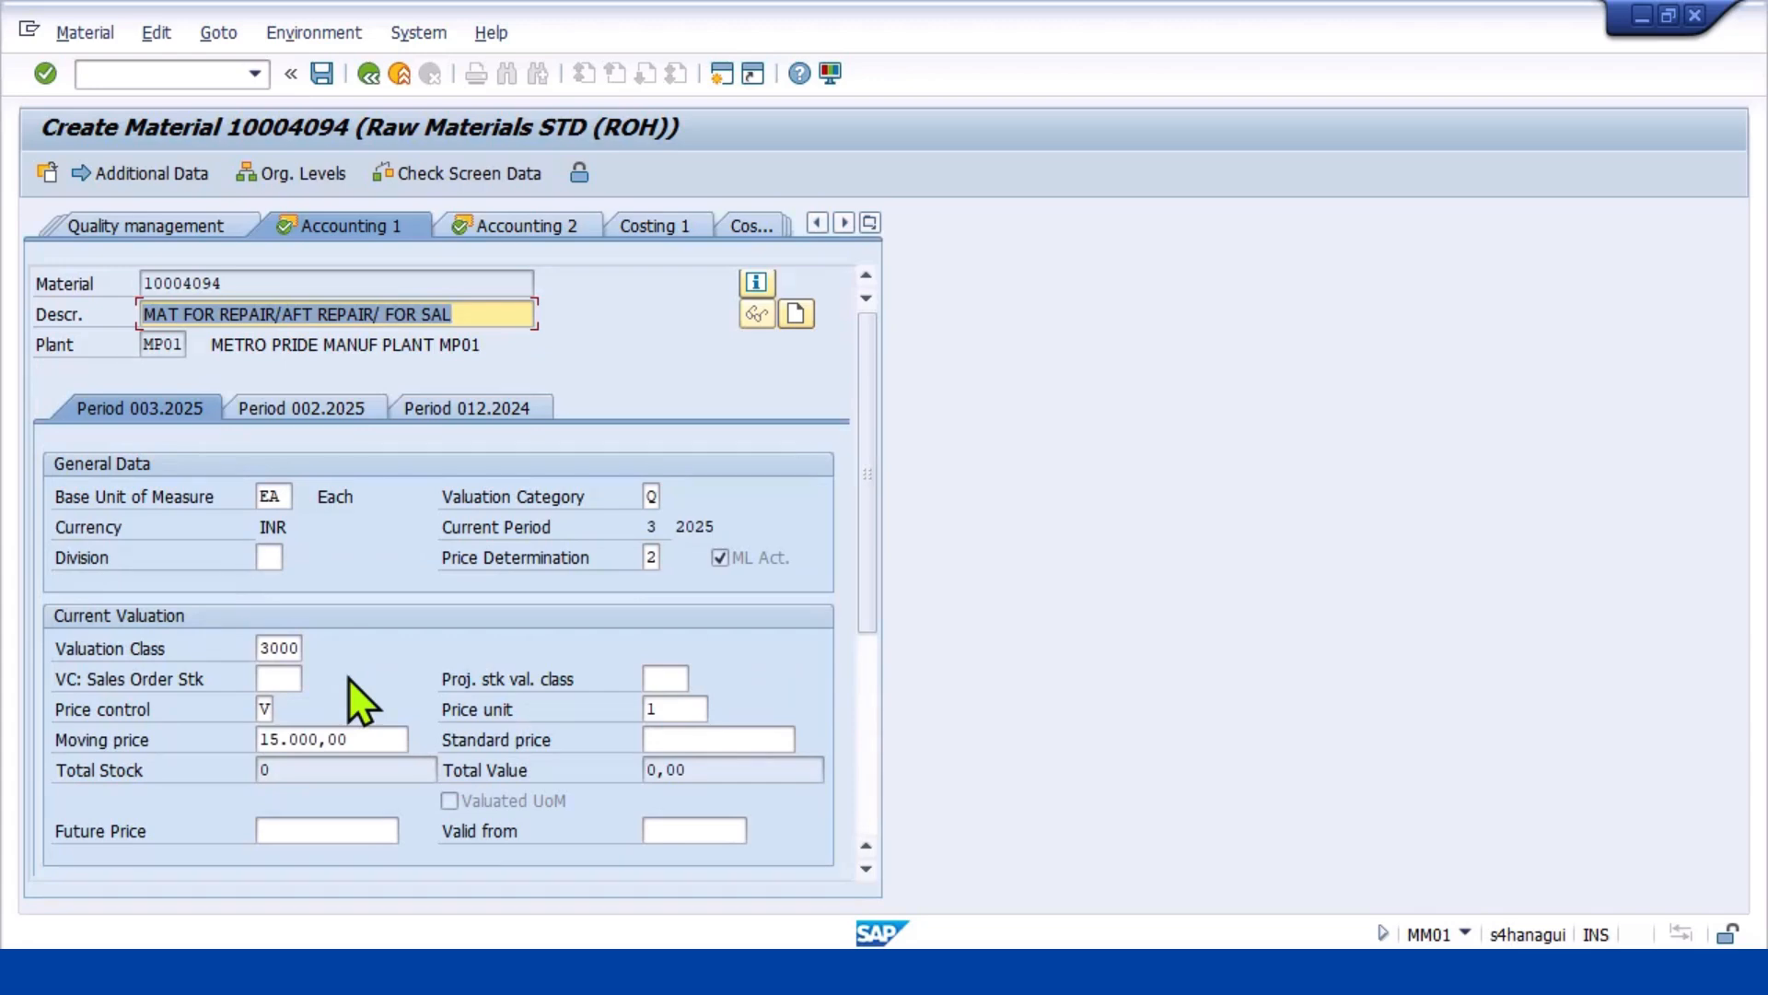
key(Return)
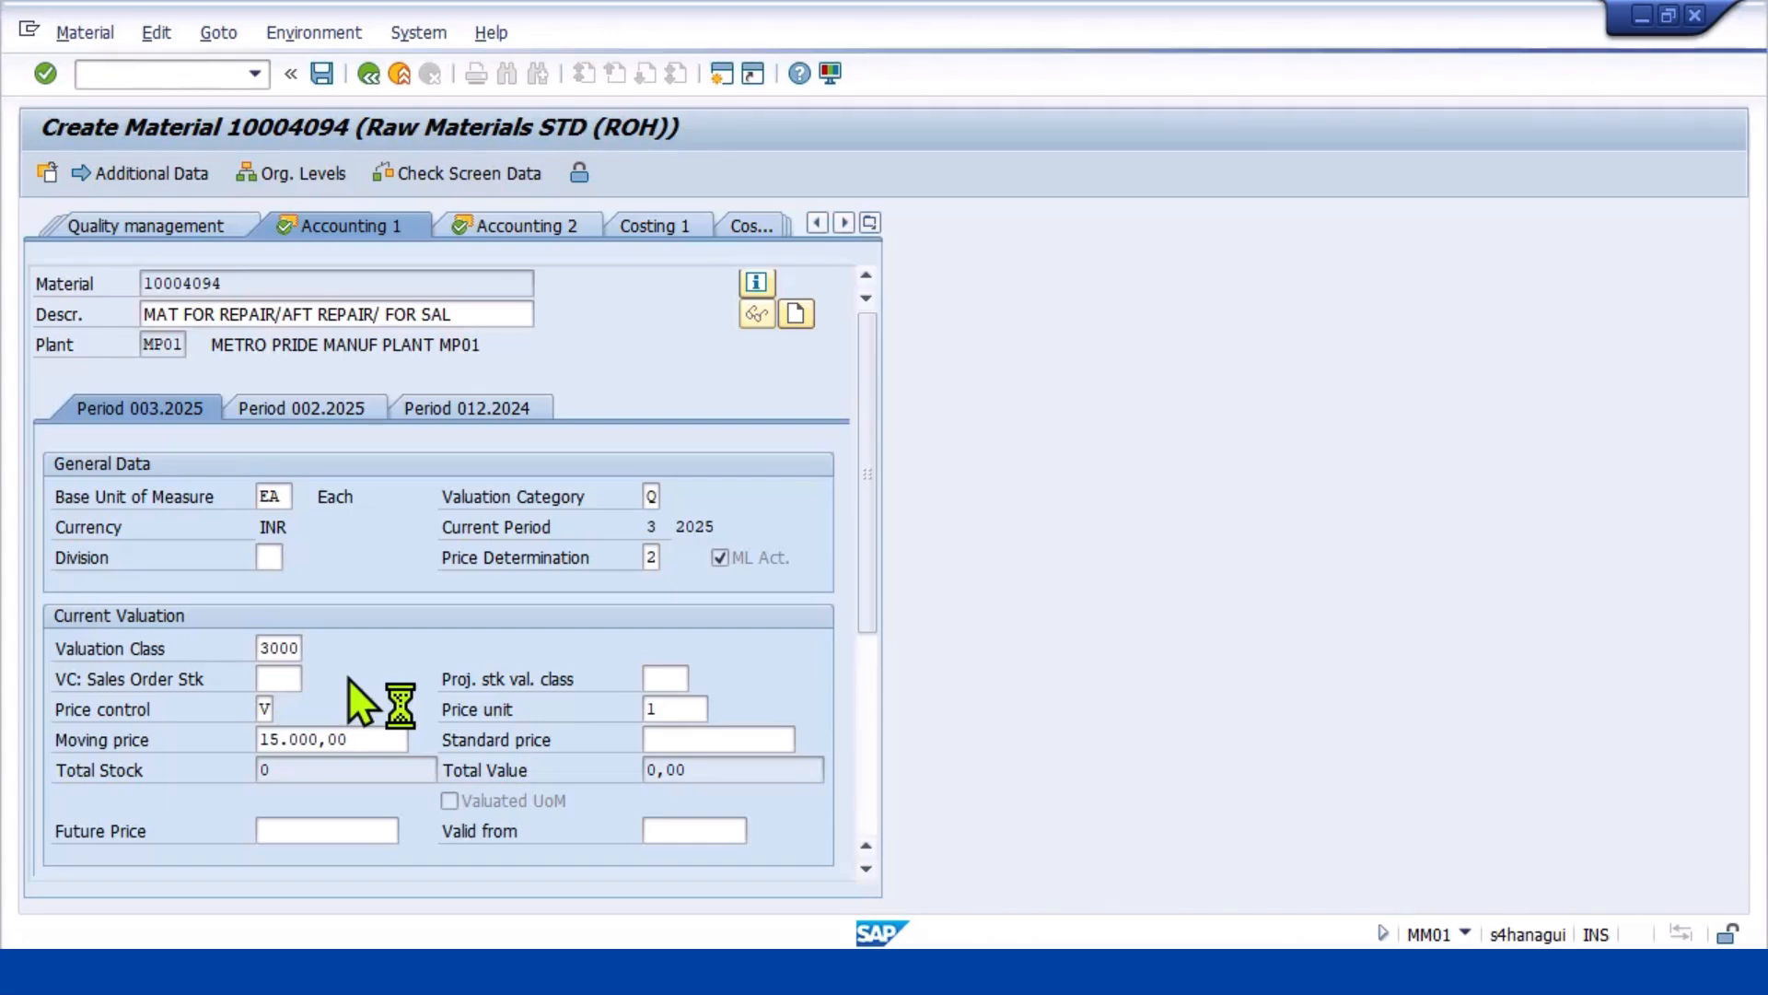
key(Return)
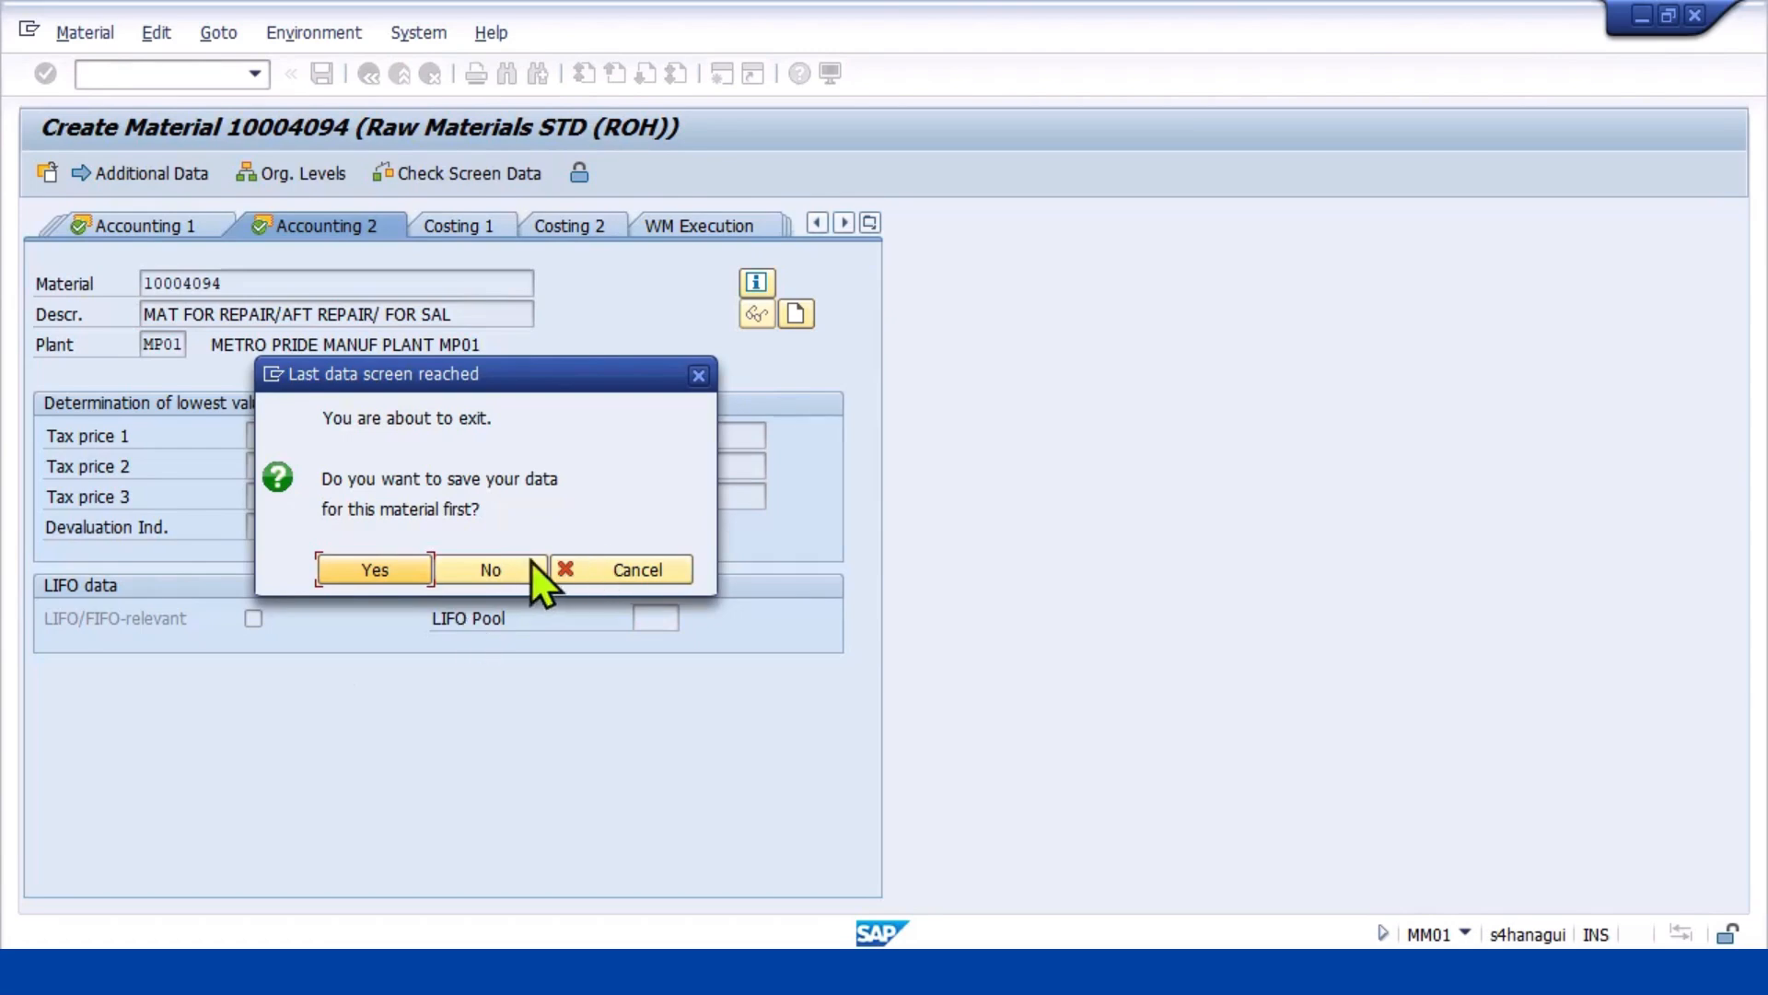
click(380, 566)
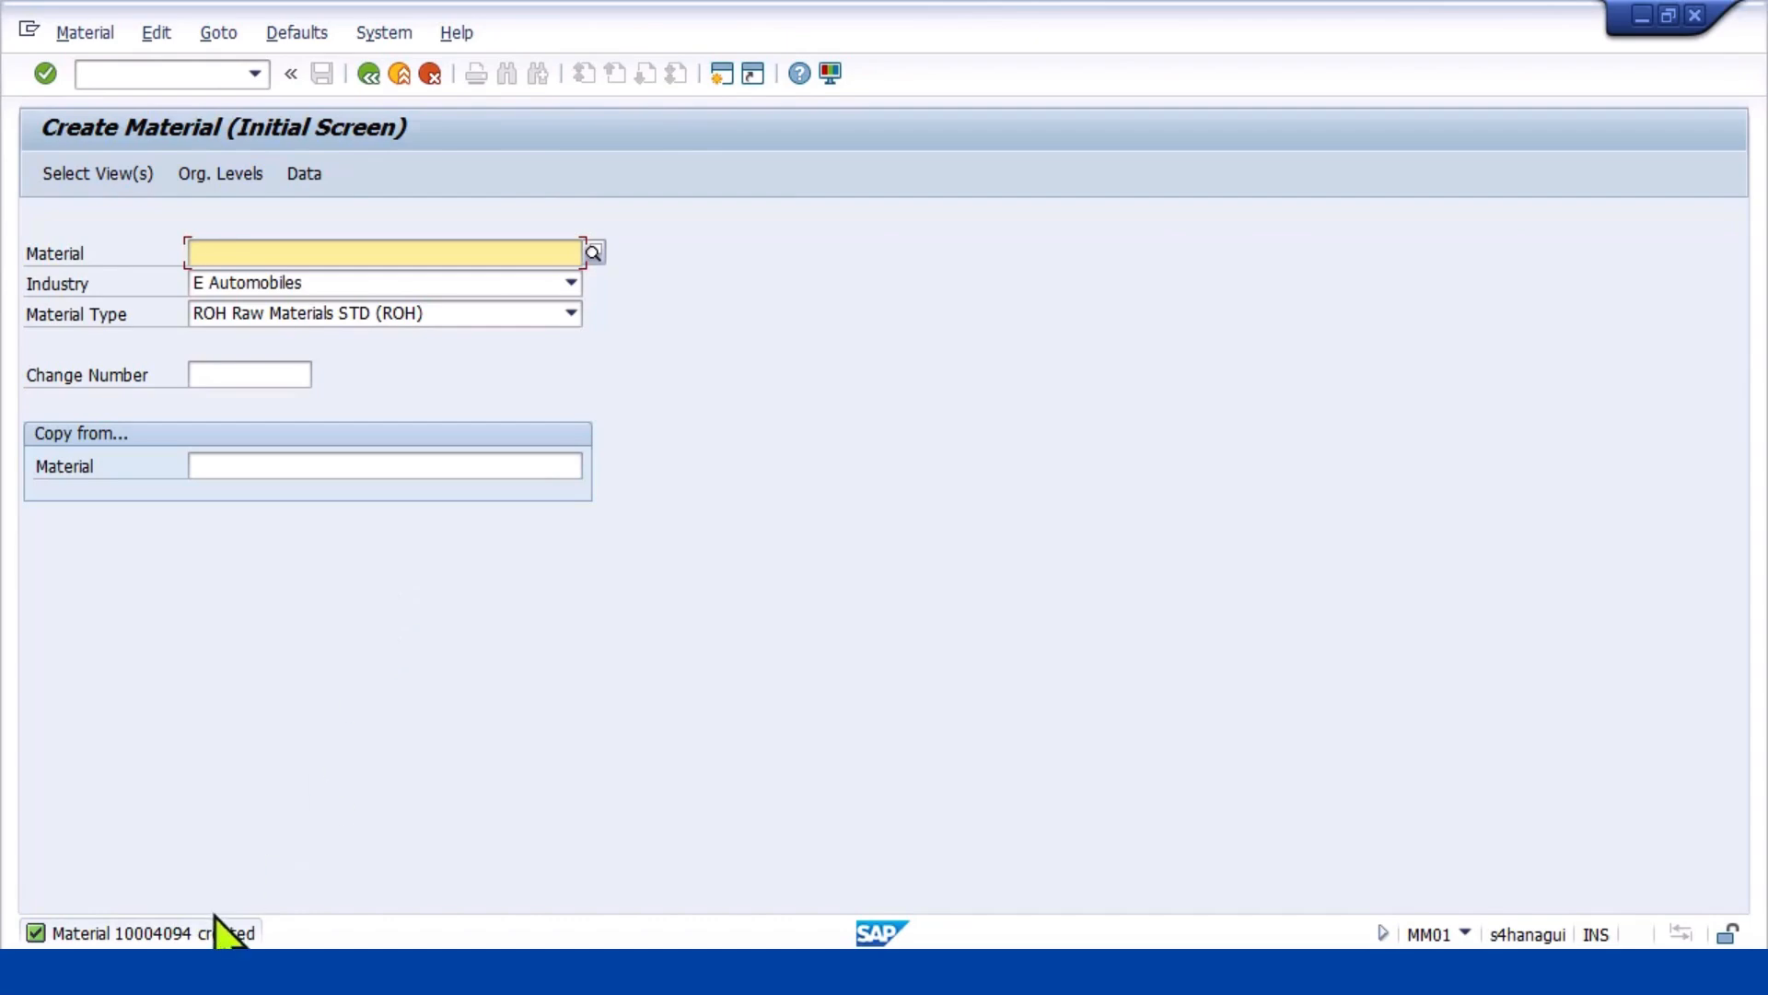
Copy the new material number from the details of the creation message and close them
click(174, 933)
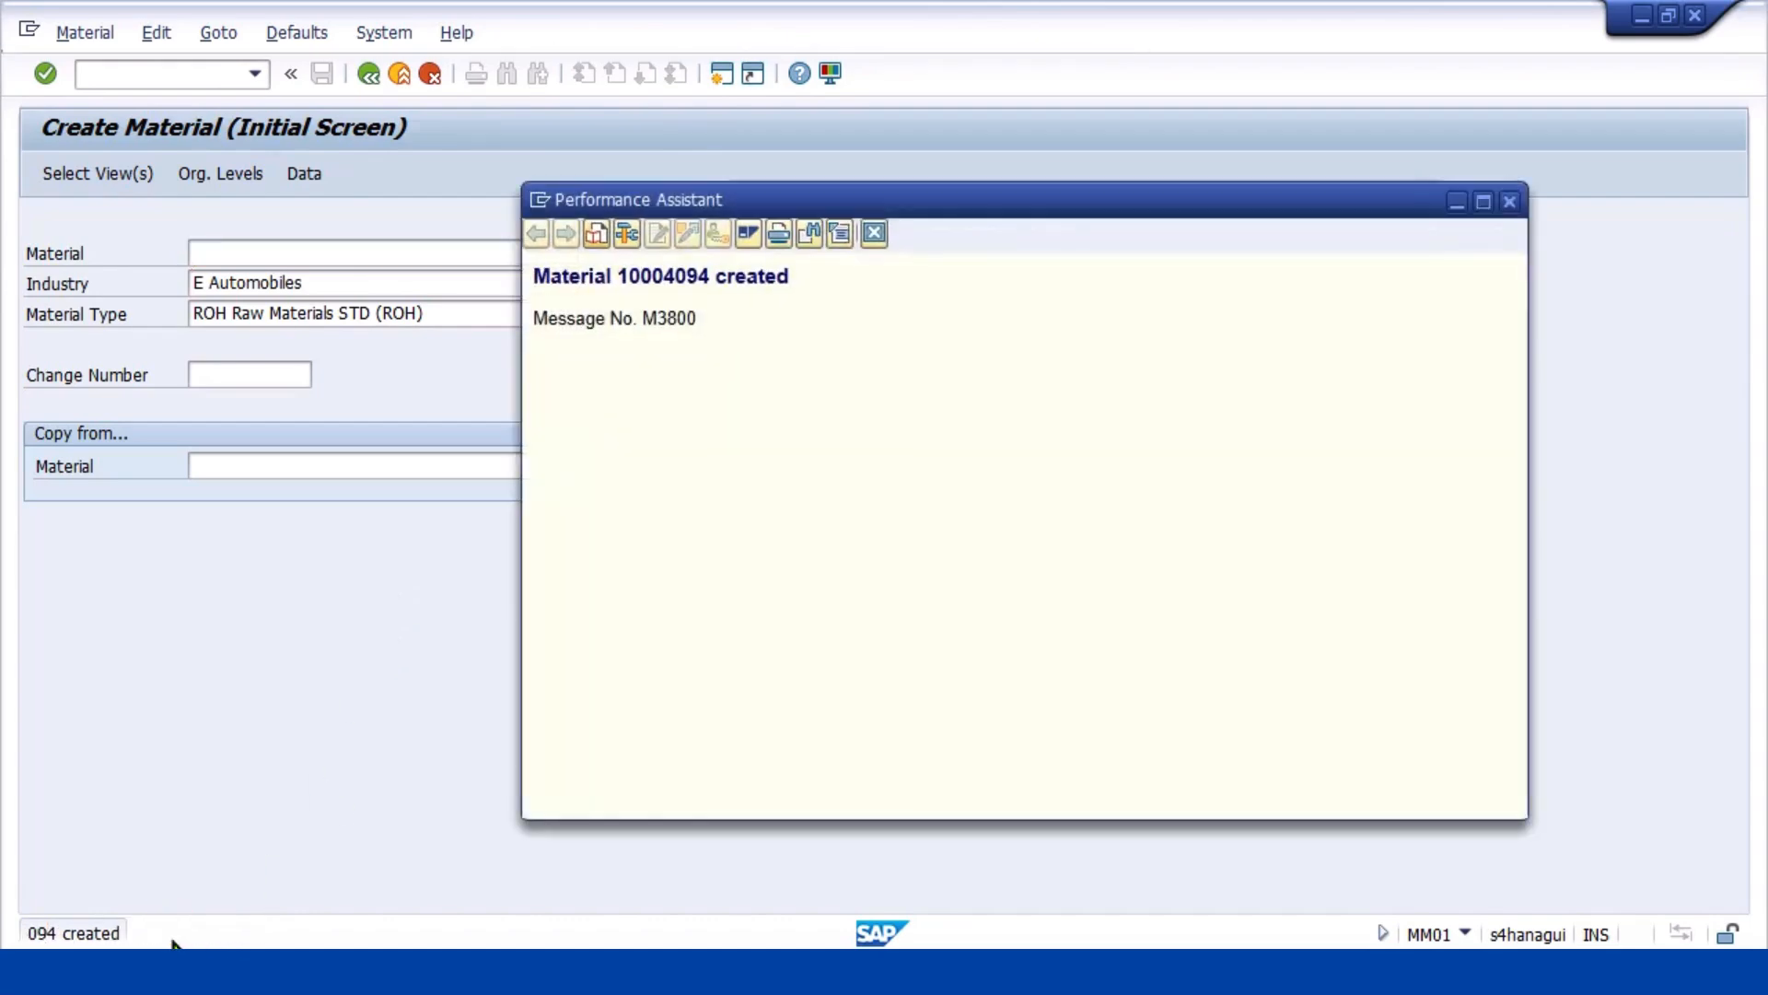
drag(709, 275, 613, 276)
key(ctrl+c)
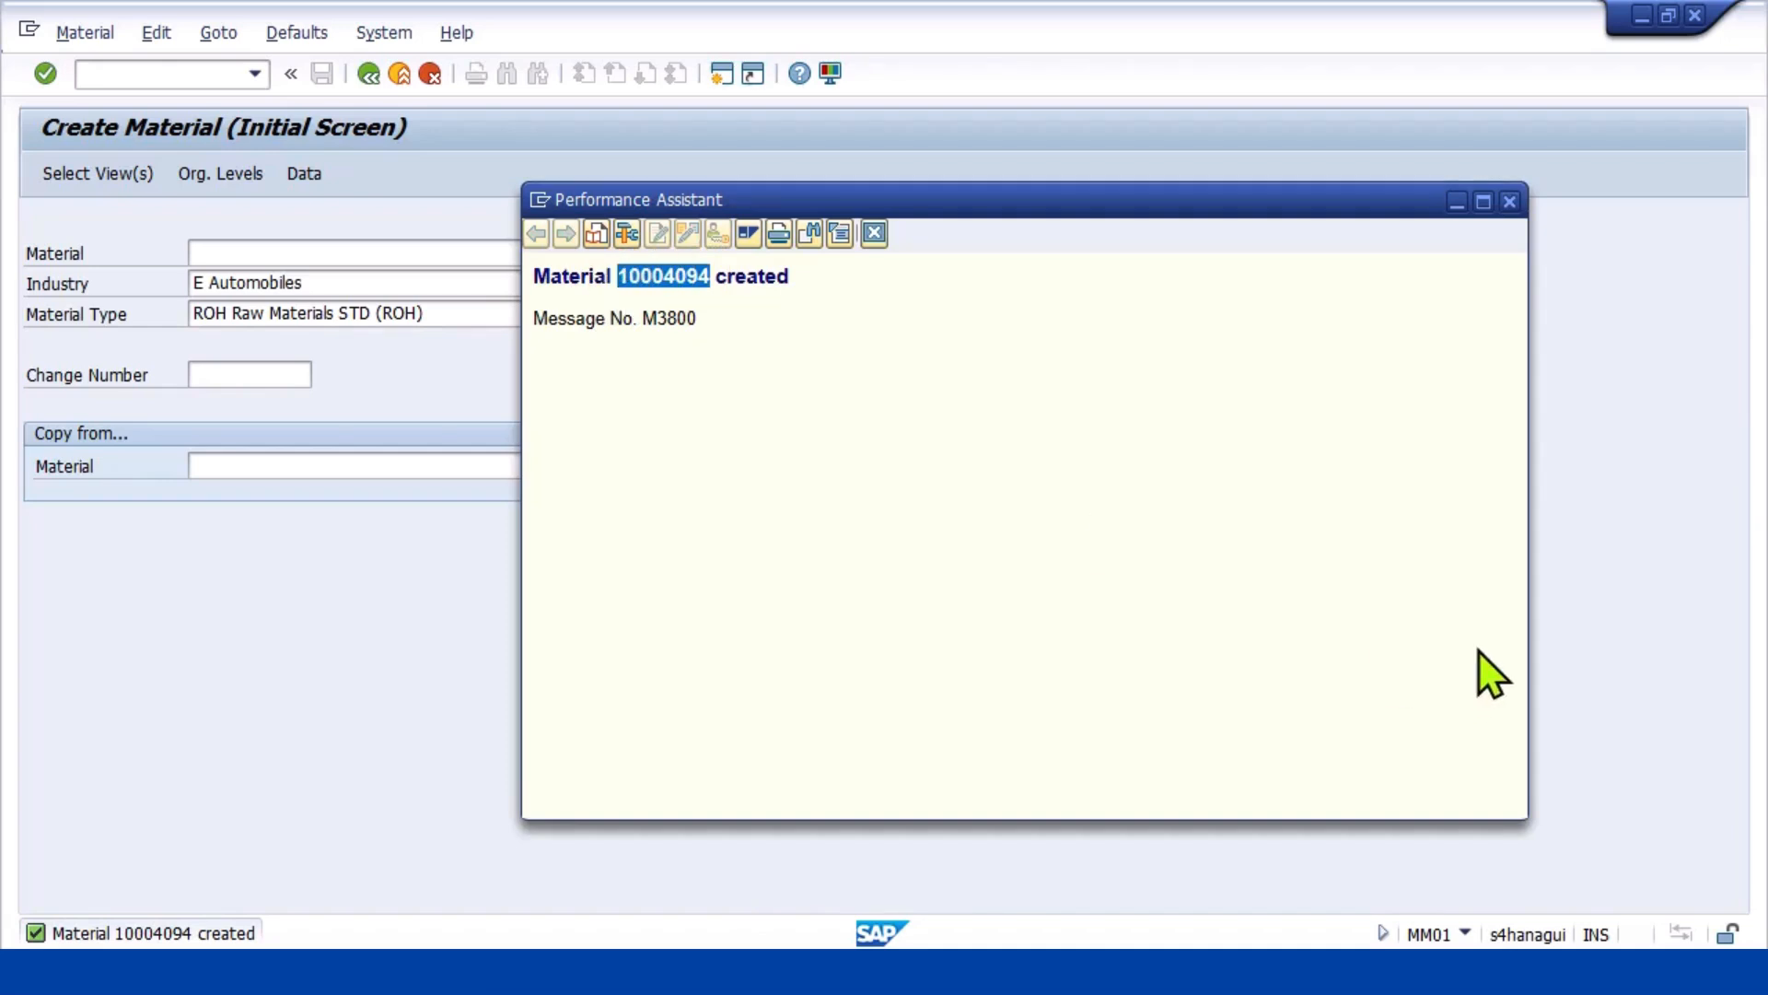
click(1510, 201)
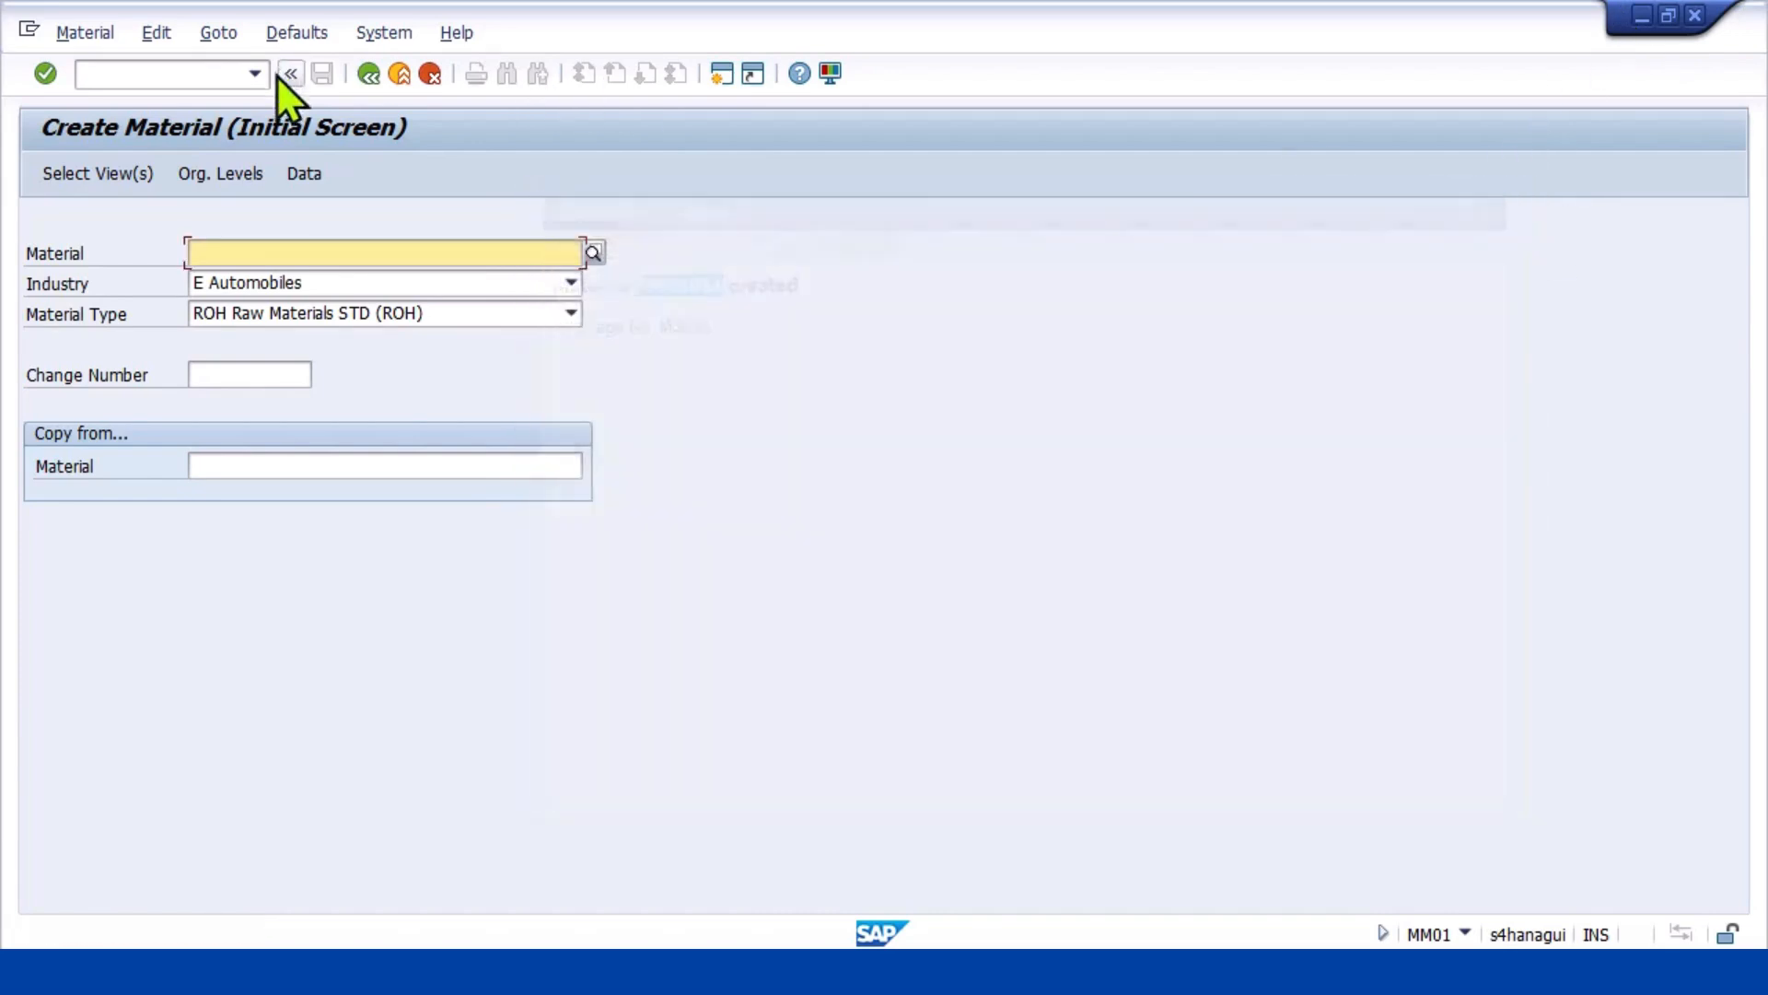
Enter the copied material number for material creation and accept the preselected views
click(297, 246)
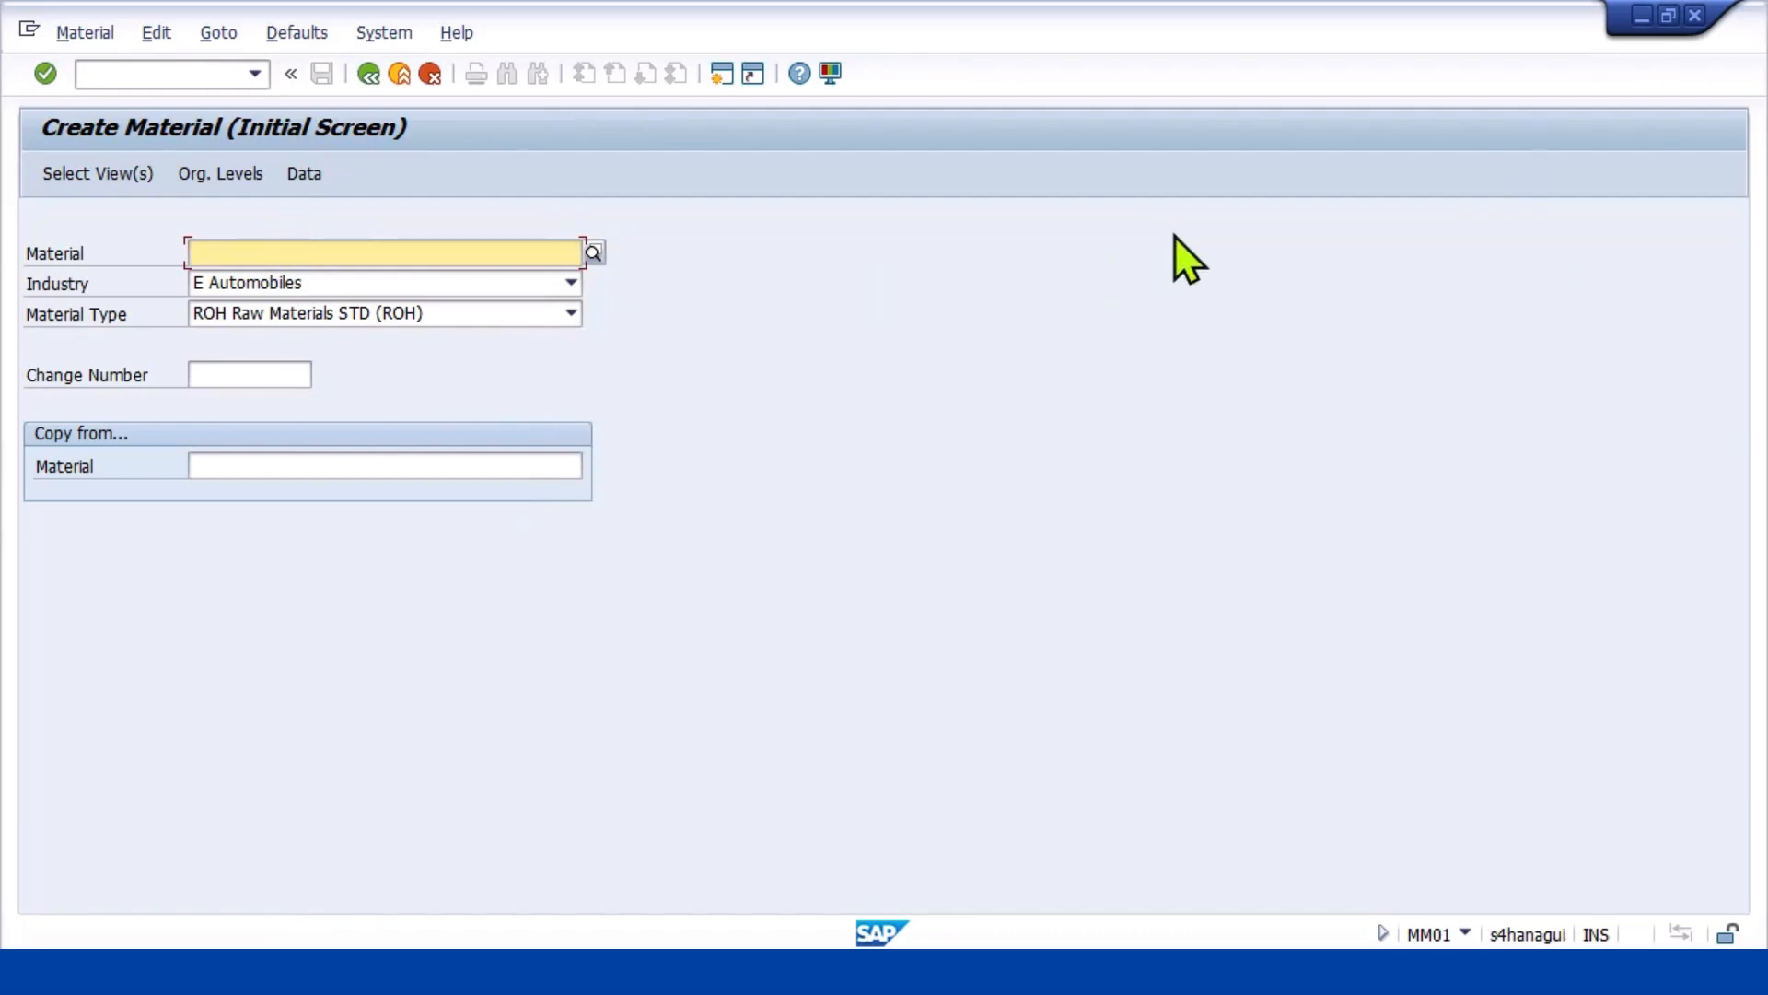
key(ctrl+v)
key(Return)
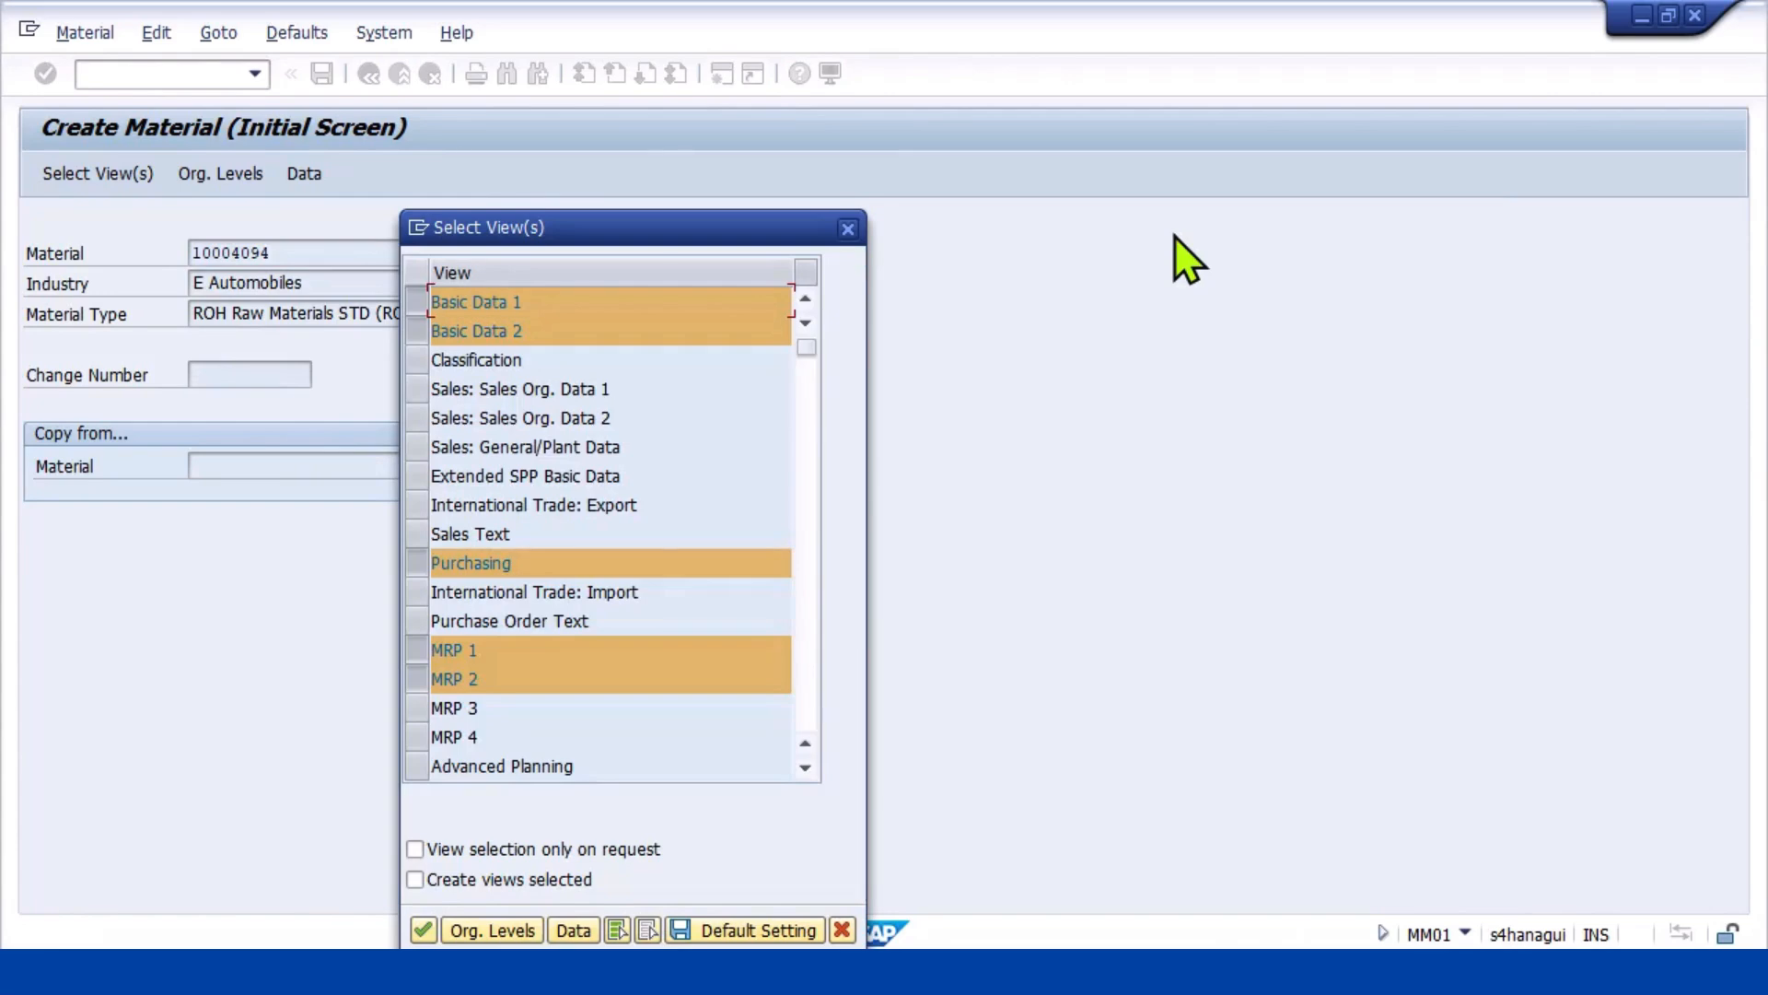
key(Return)
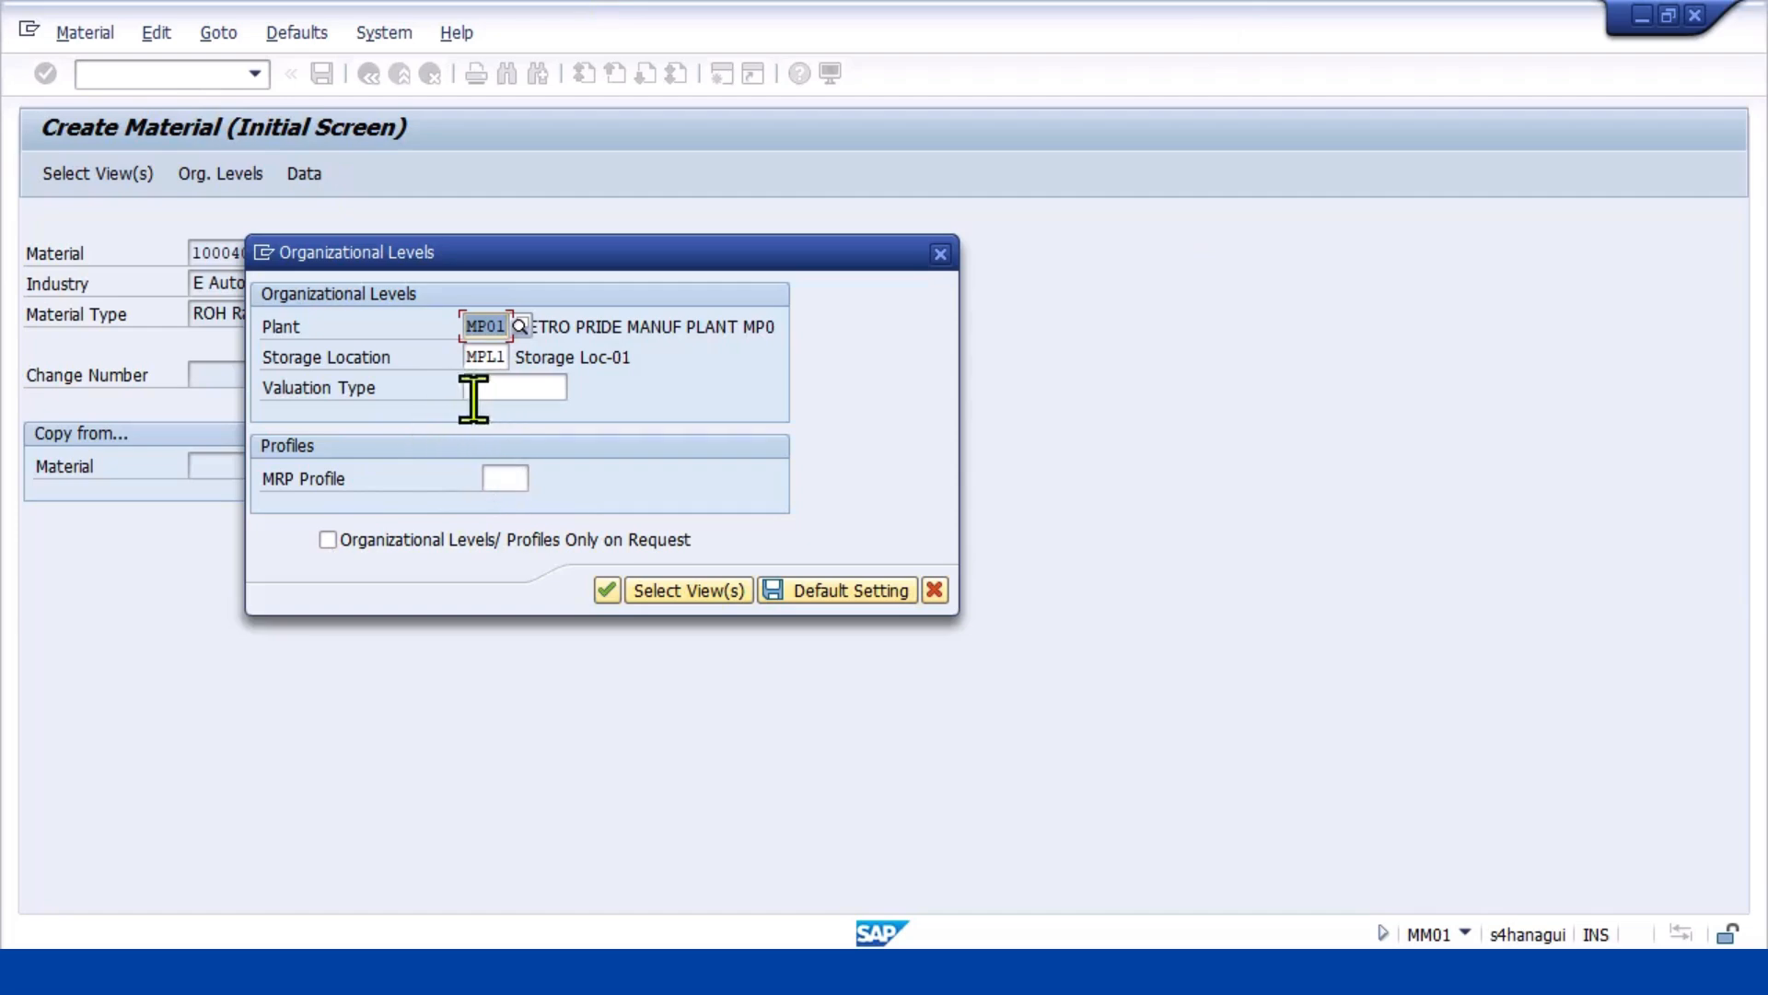
Choose valuation type MT_FOR_REP at plant MP01 and storage location MPL1, and continue to the material's Accounting 1 view
click(566, 393)
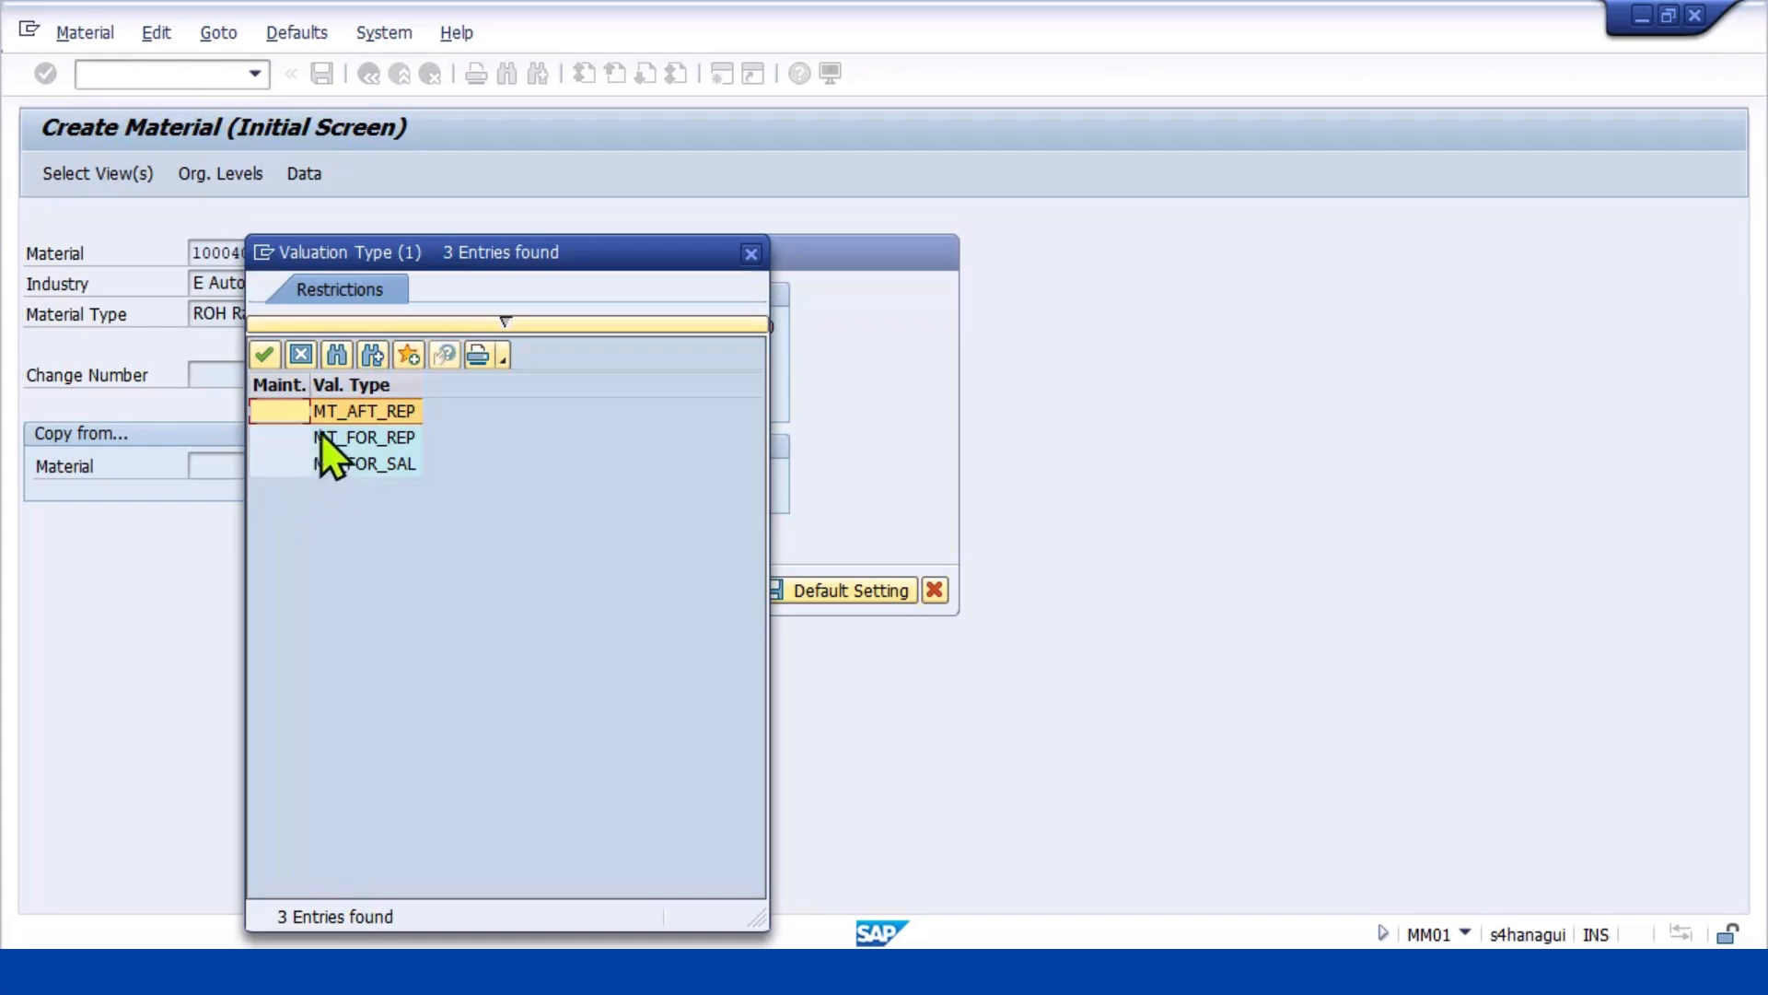
click(366, 413)
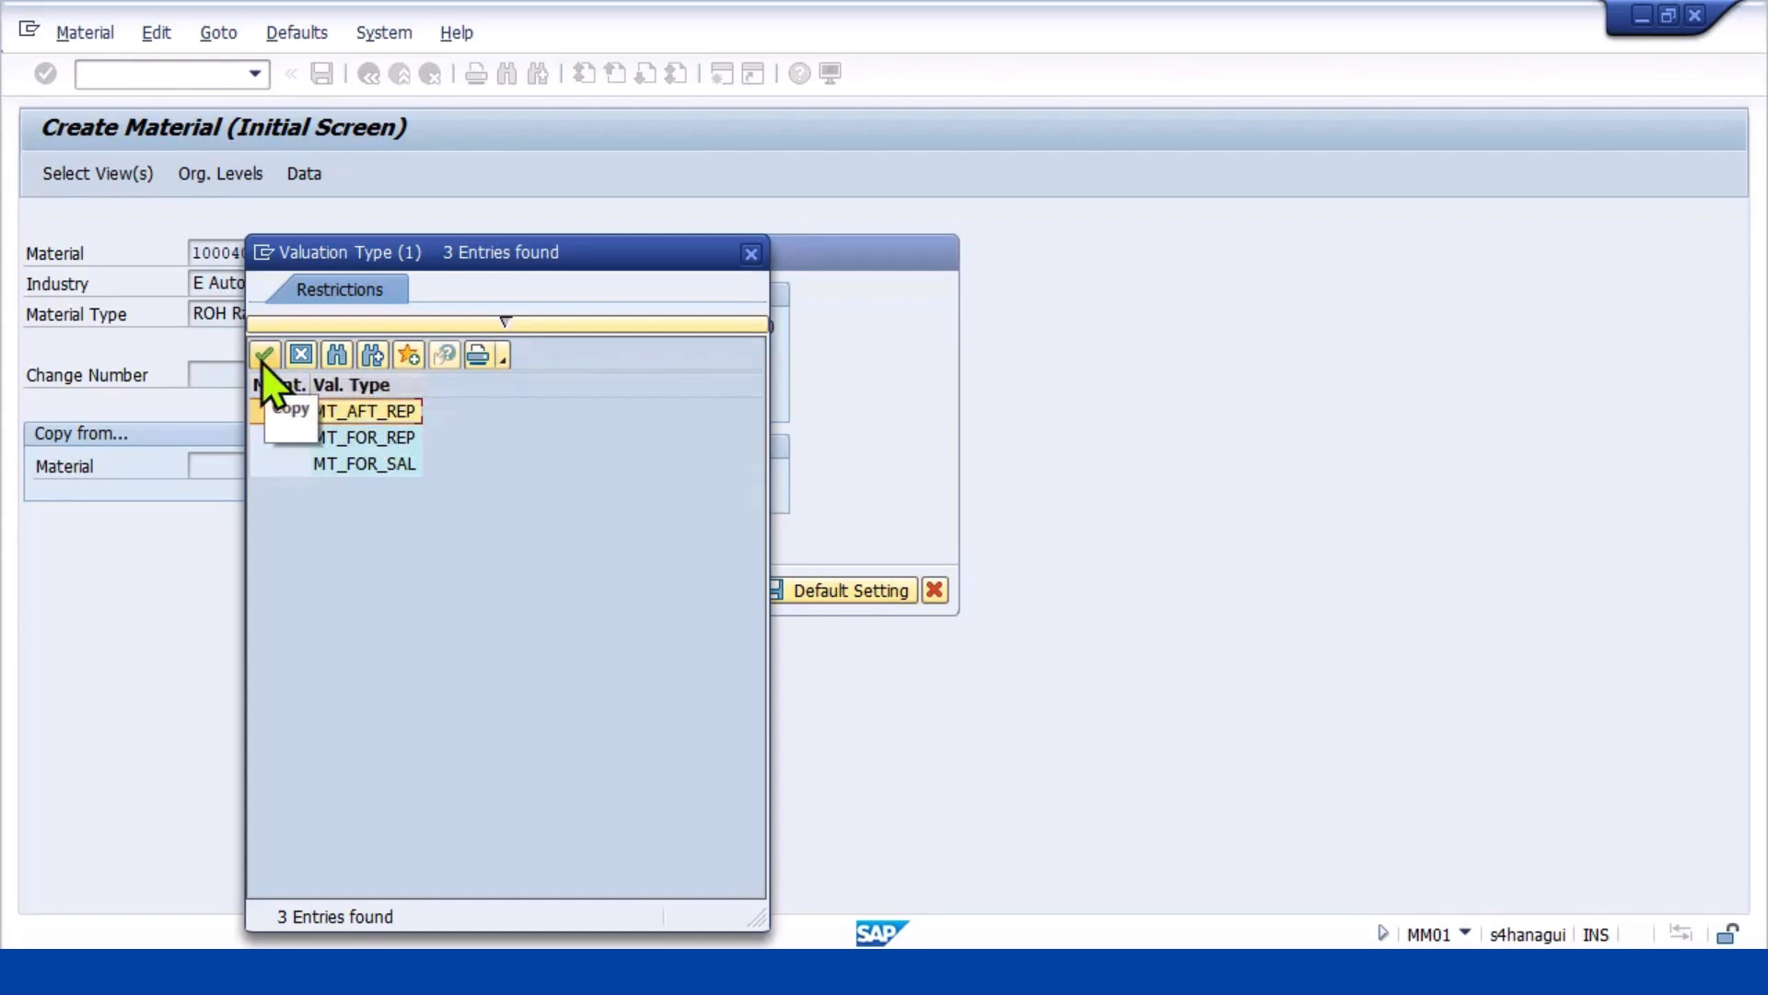
click(367, 439)
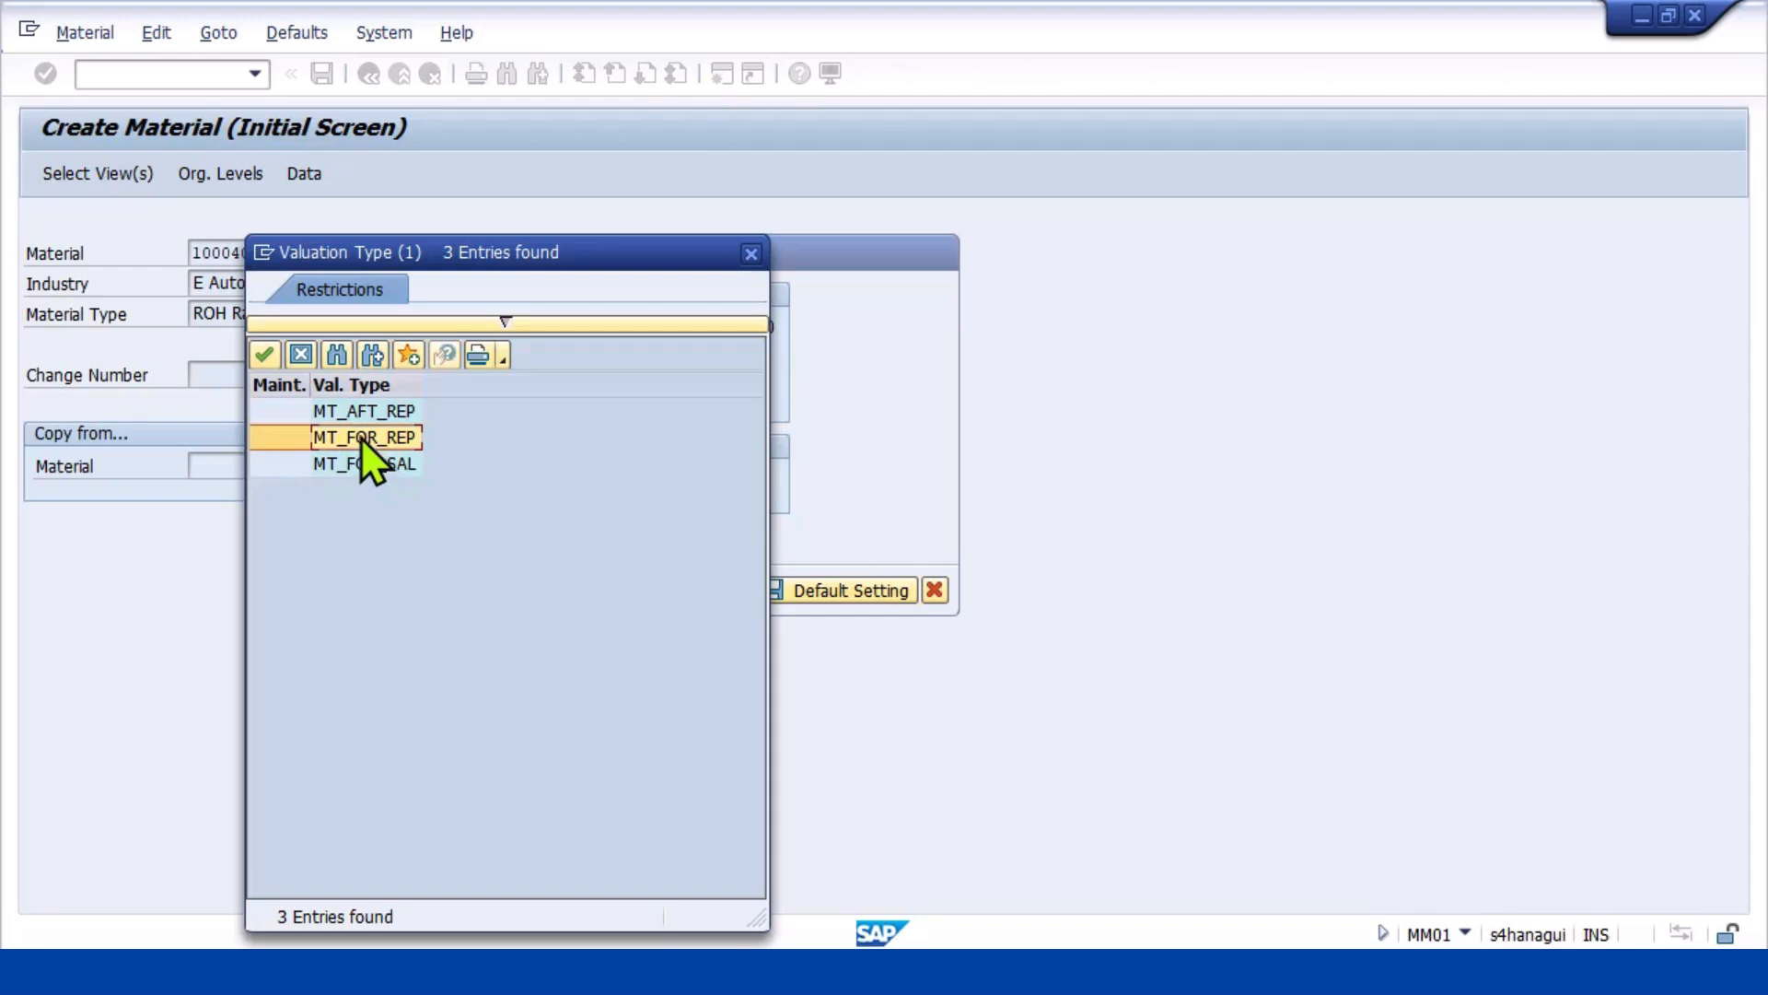
click(263, 358)
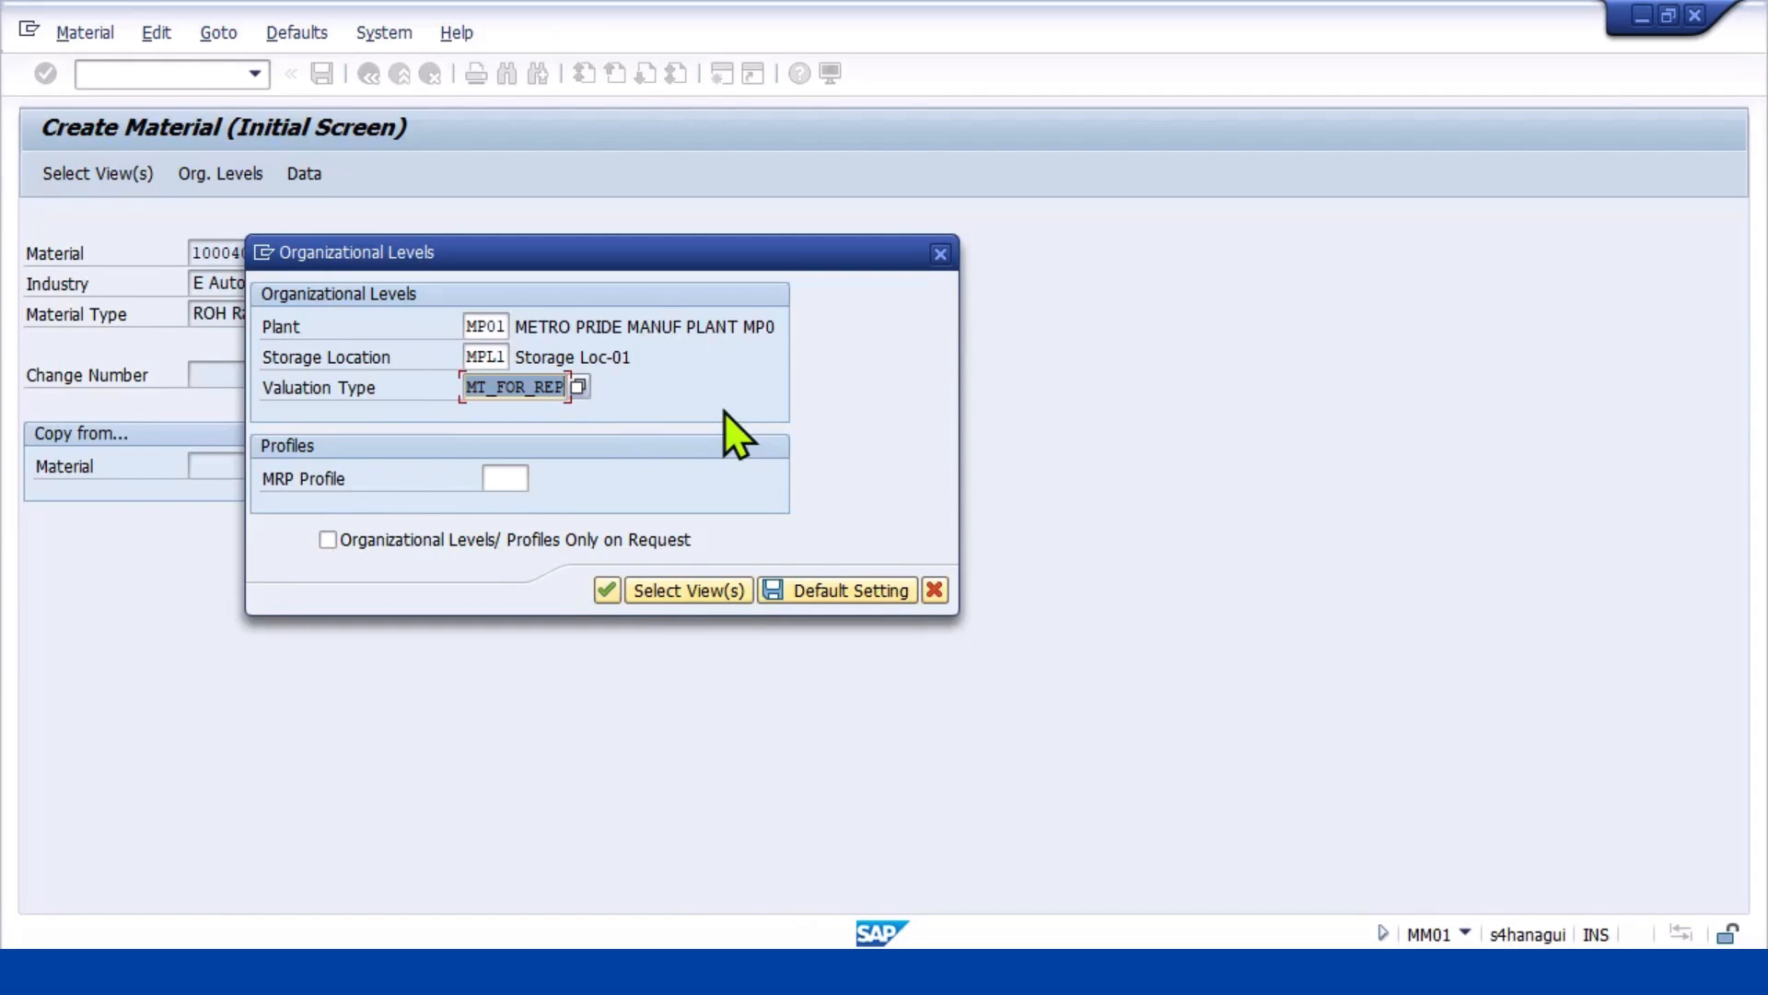
key(Return)
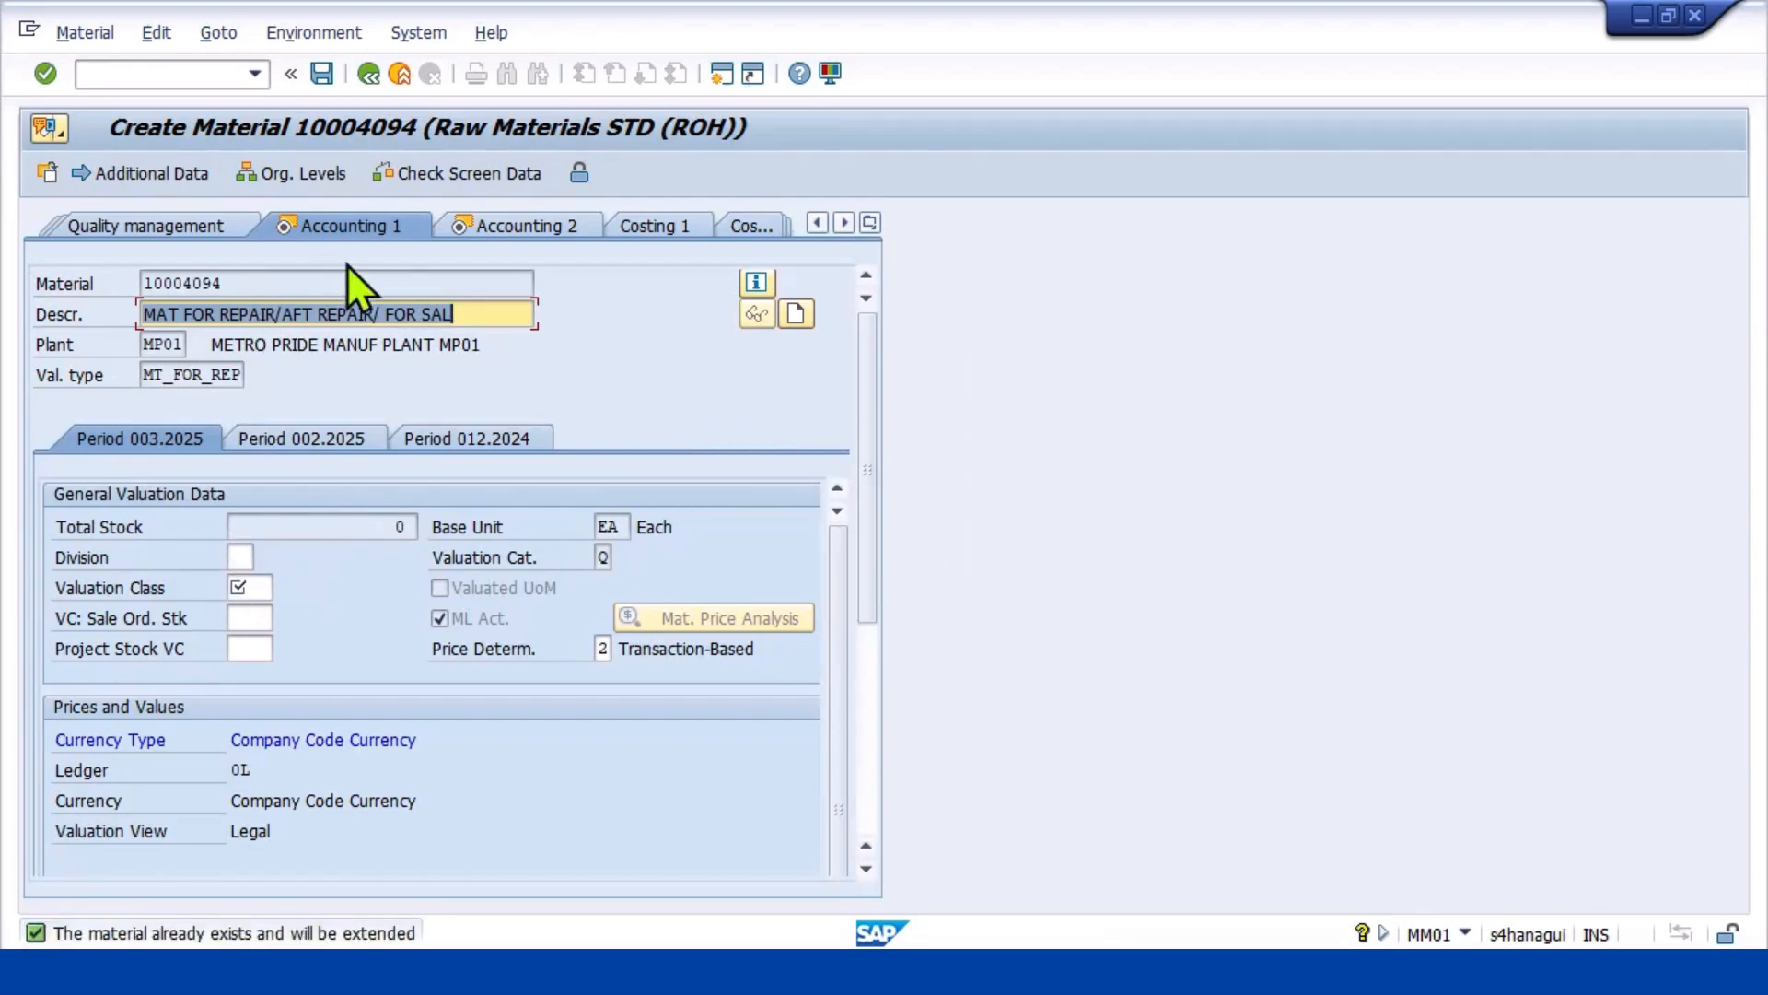
Set valuation class 3000 and a periodic unit price of 1 for valuation type MT_FOR_REP
click(245, 586)
text(3)
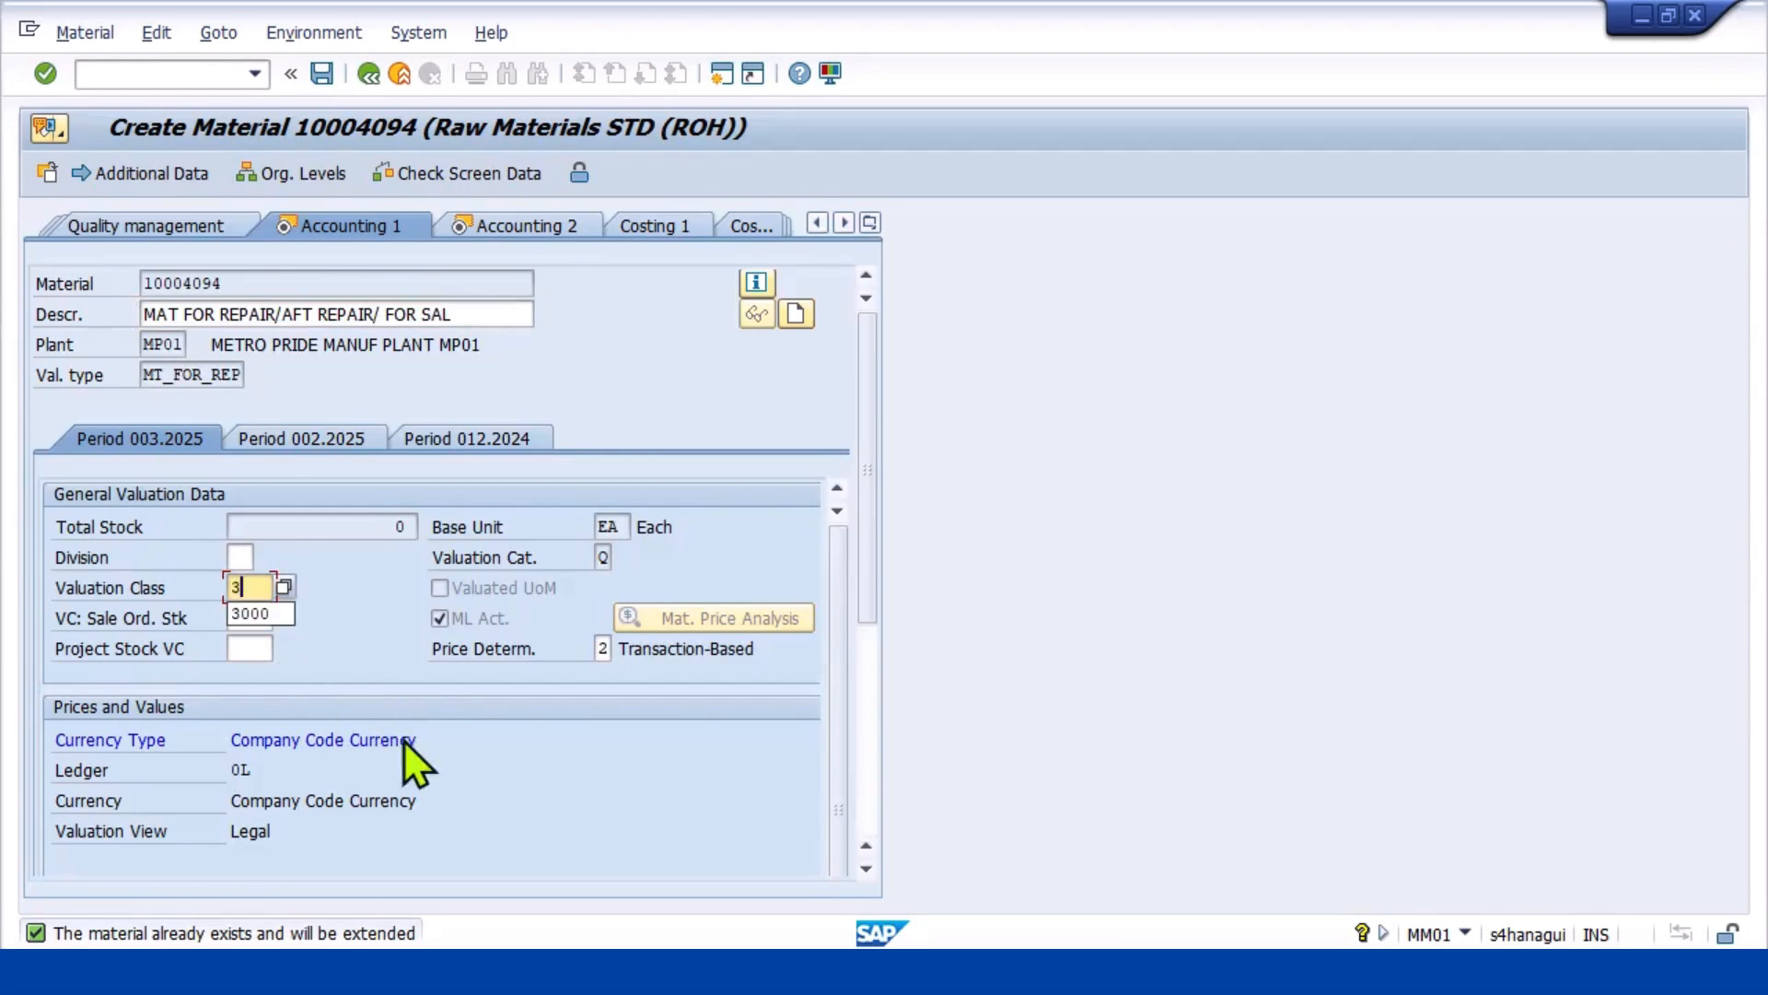
text(000)
key(Return)
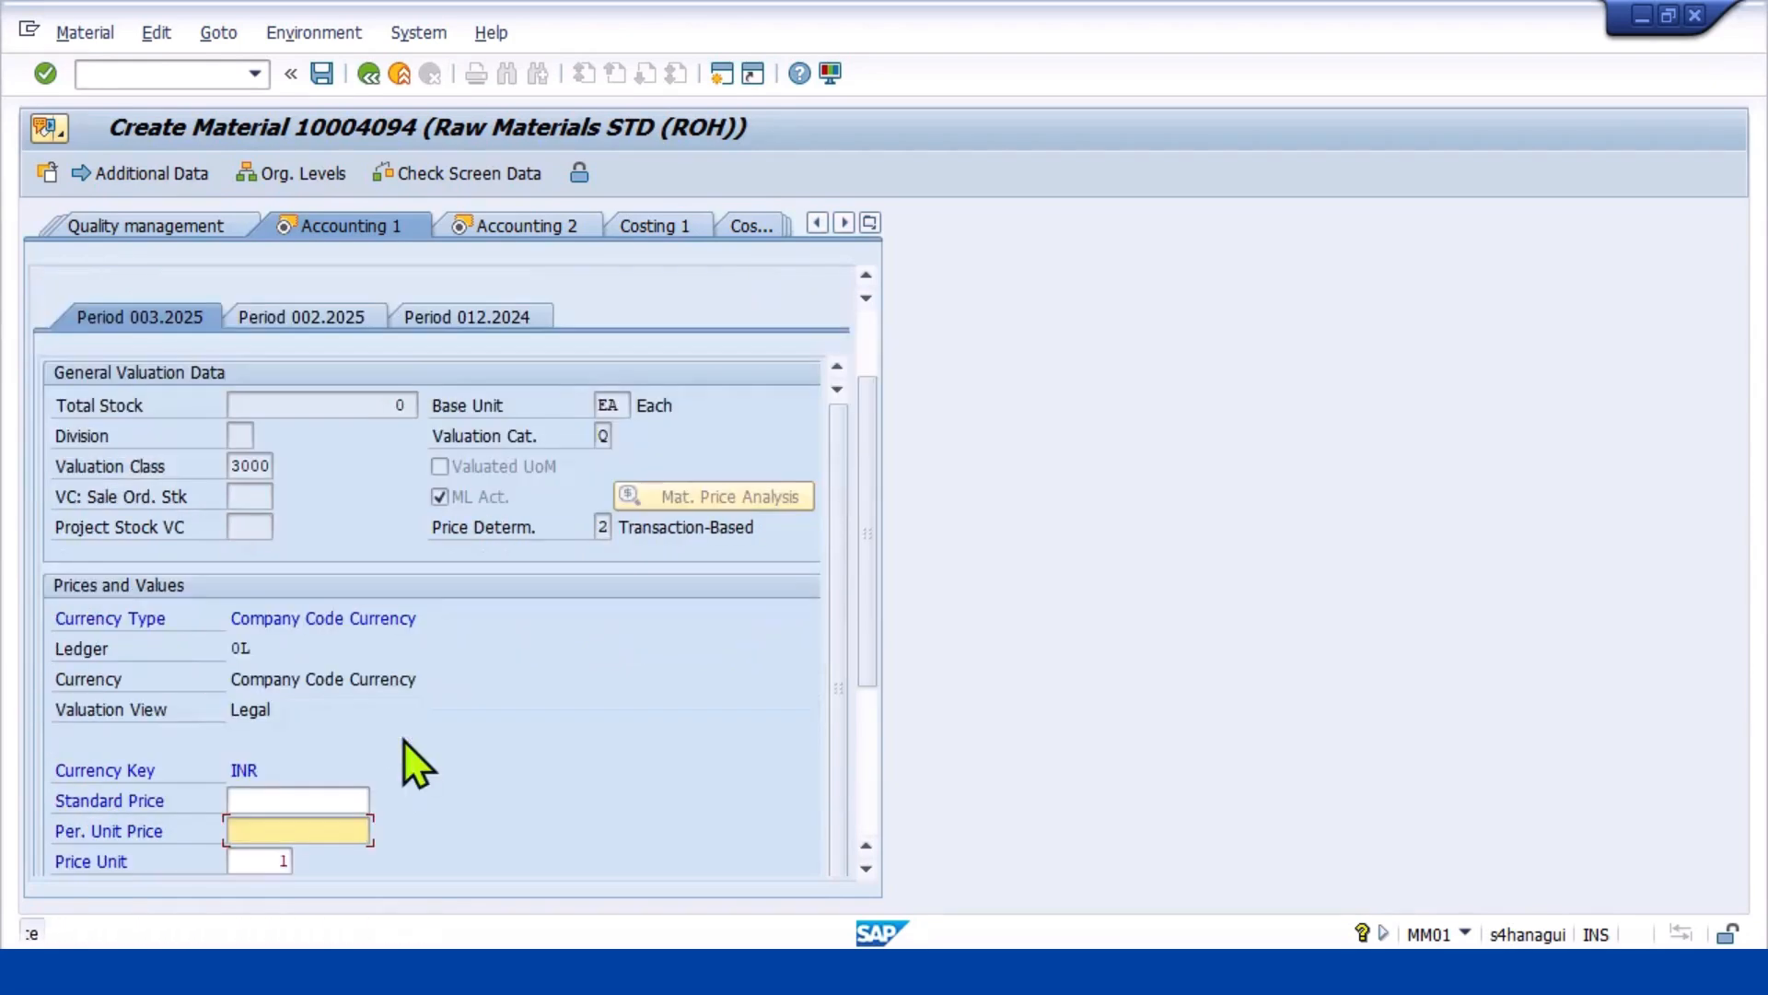
scroll(434, 655, down, 1)
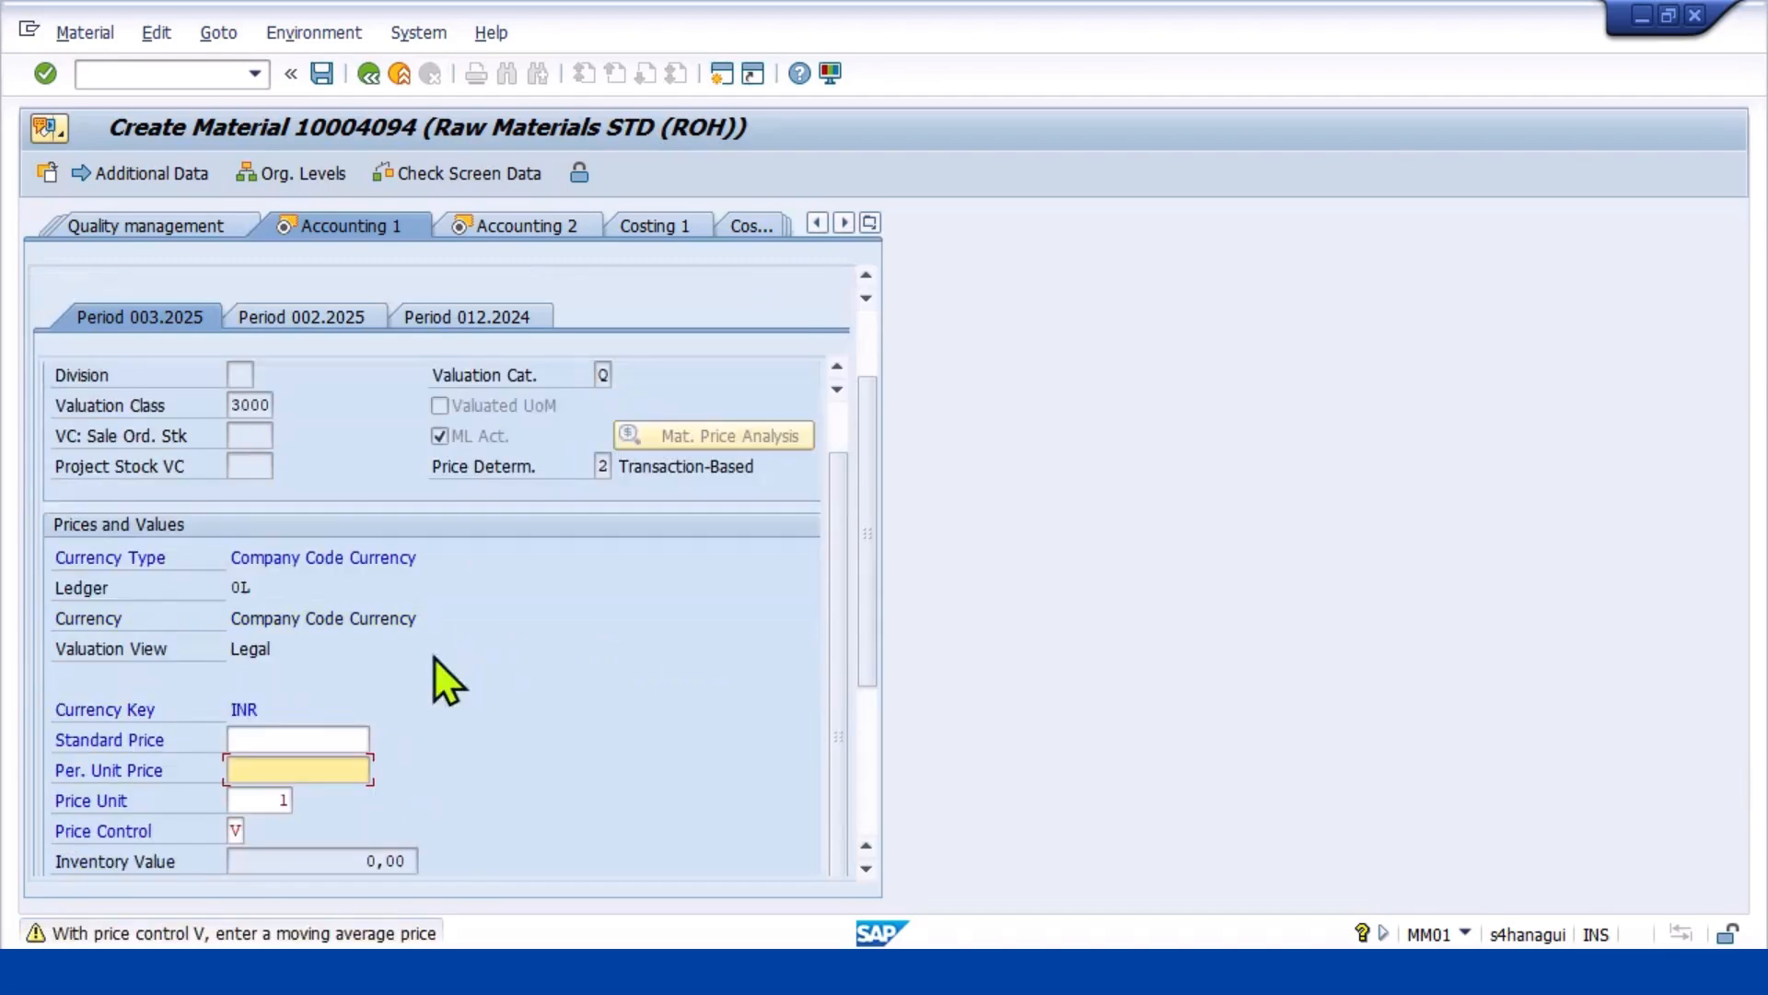
text(1)
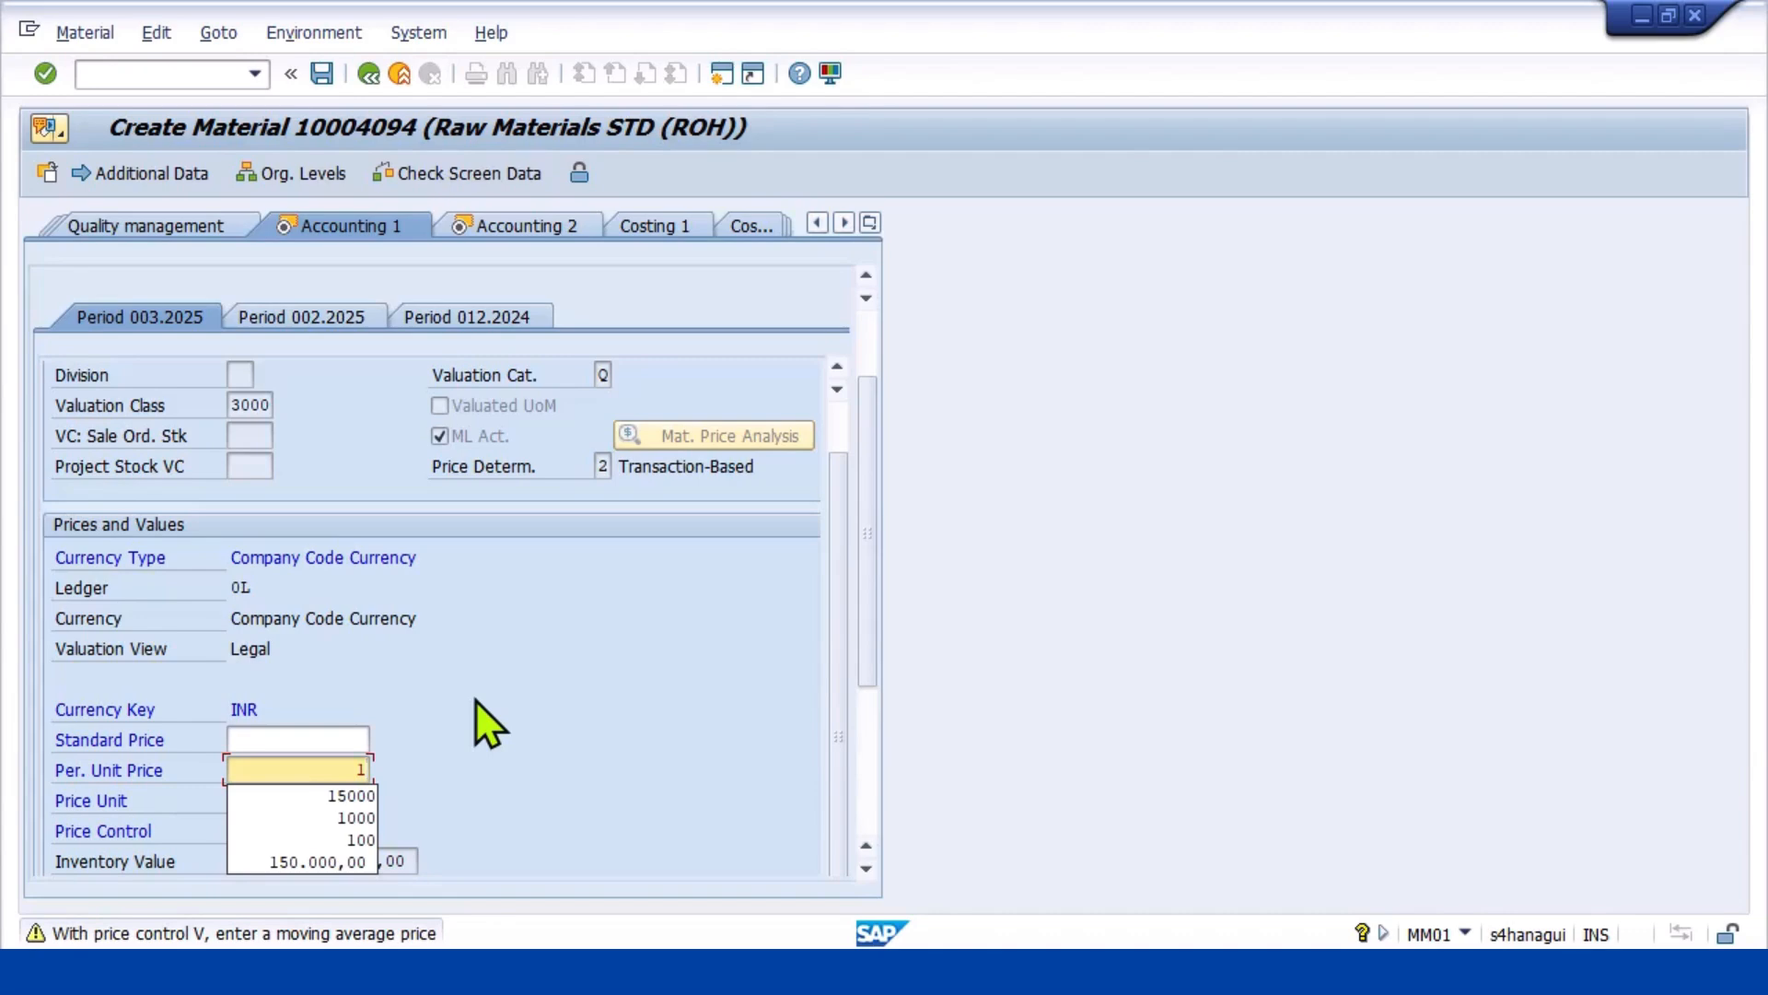
key(Return)
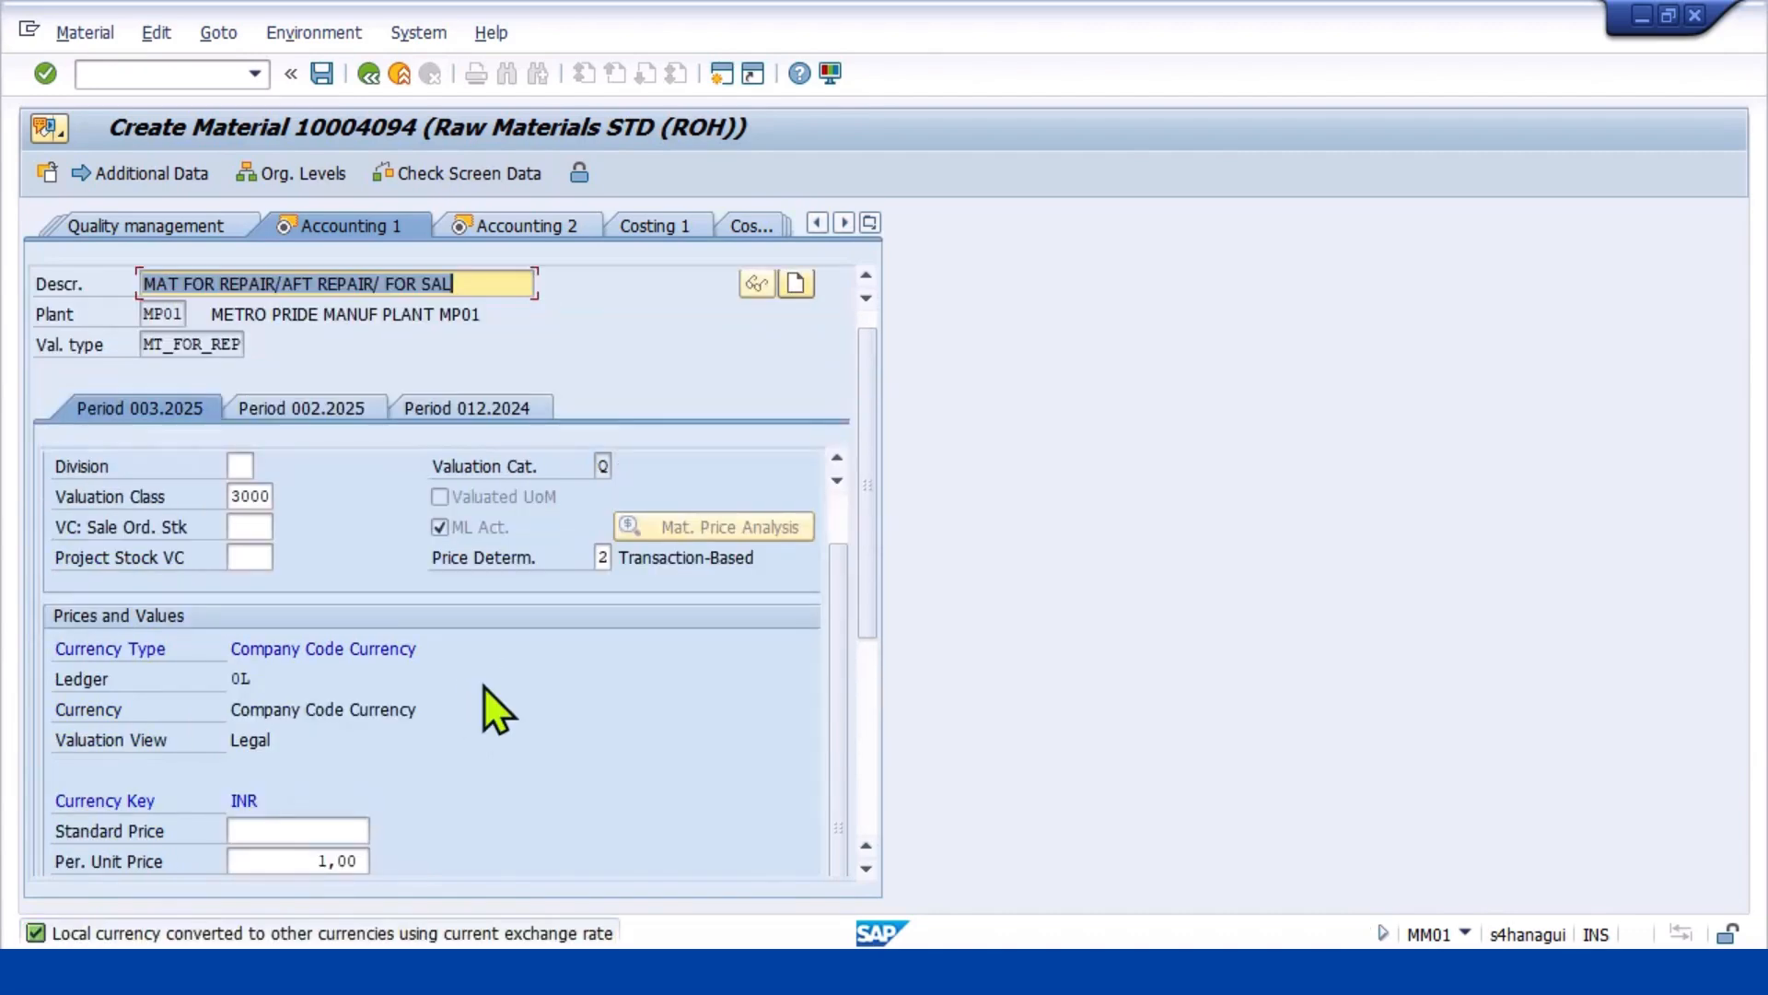
Accept both accounting views for valuation type MT_FOR_REP and save the material extension
scroll(483, 687, down, 1)
scroll(484, 687, up, 1)
key(Return)
key(Return)
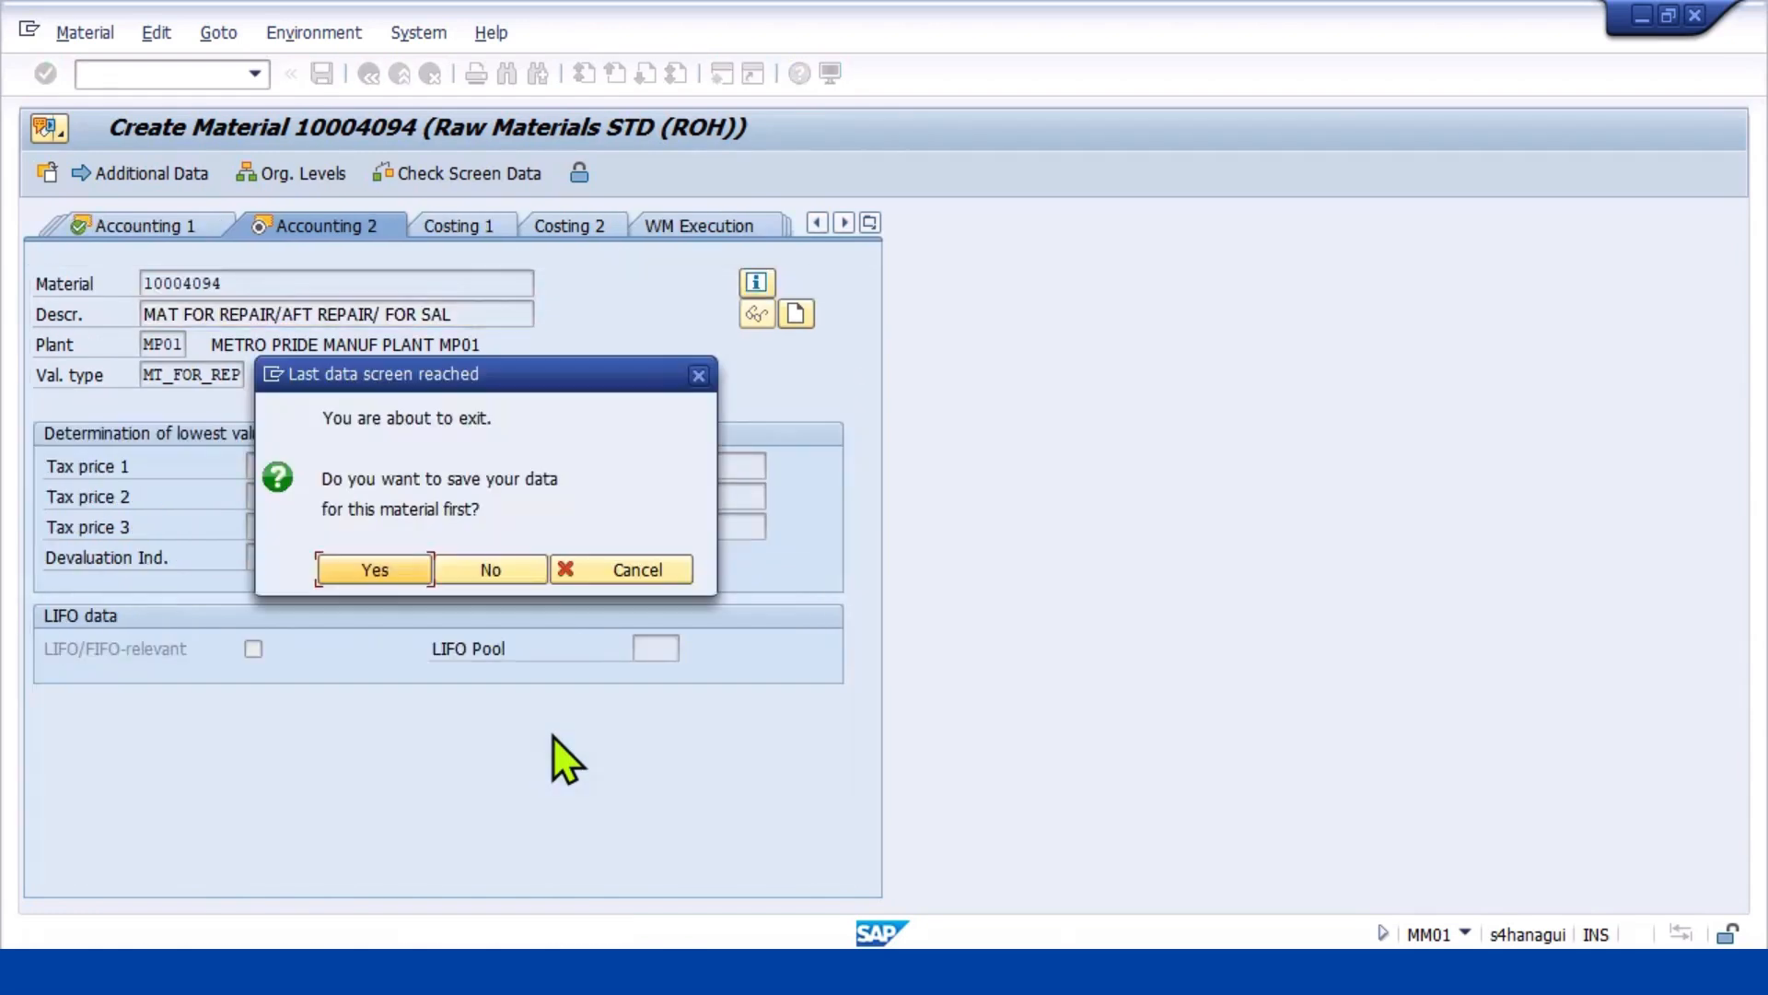
click(374, 571)
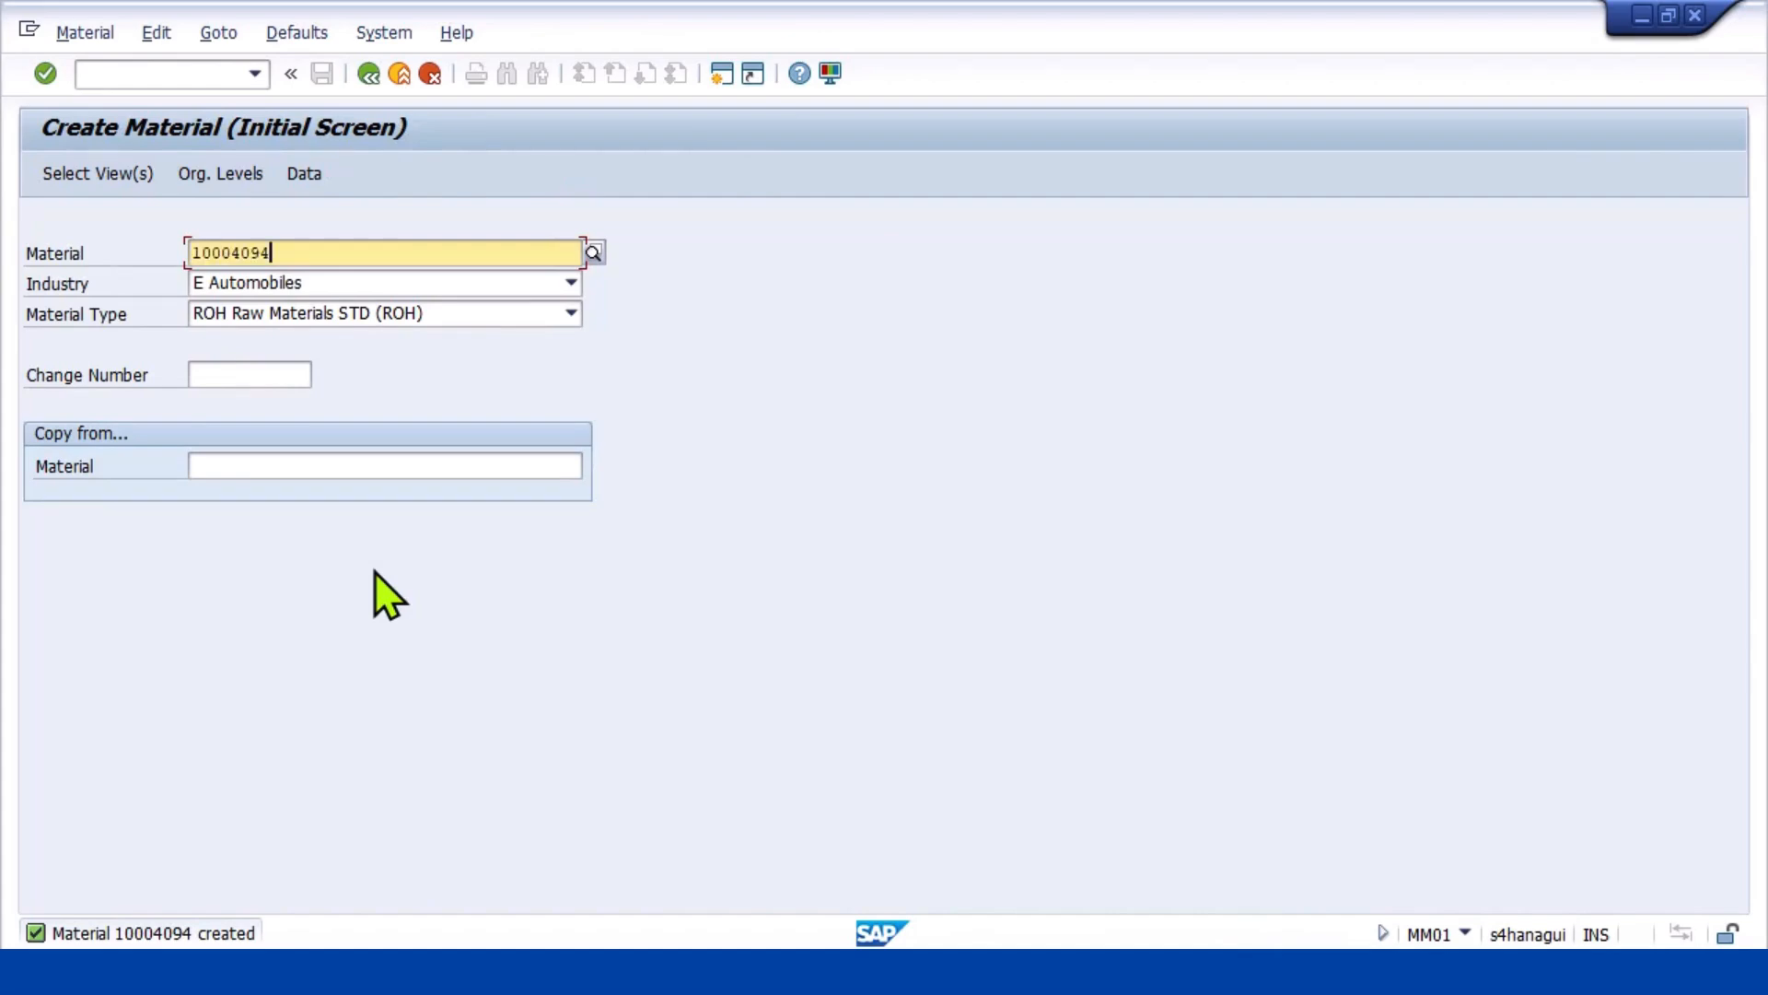
Start another extension of the same material with the preselected views and choose valuation type MT_AFT_REP
key(Return)
key(Return)
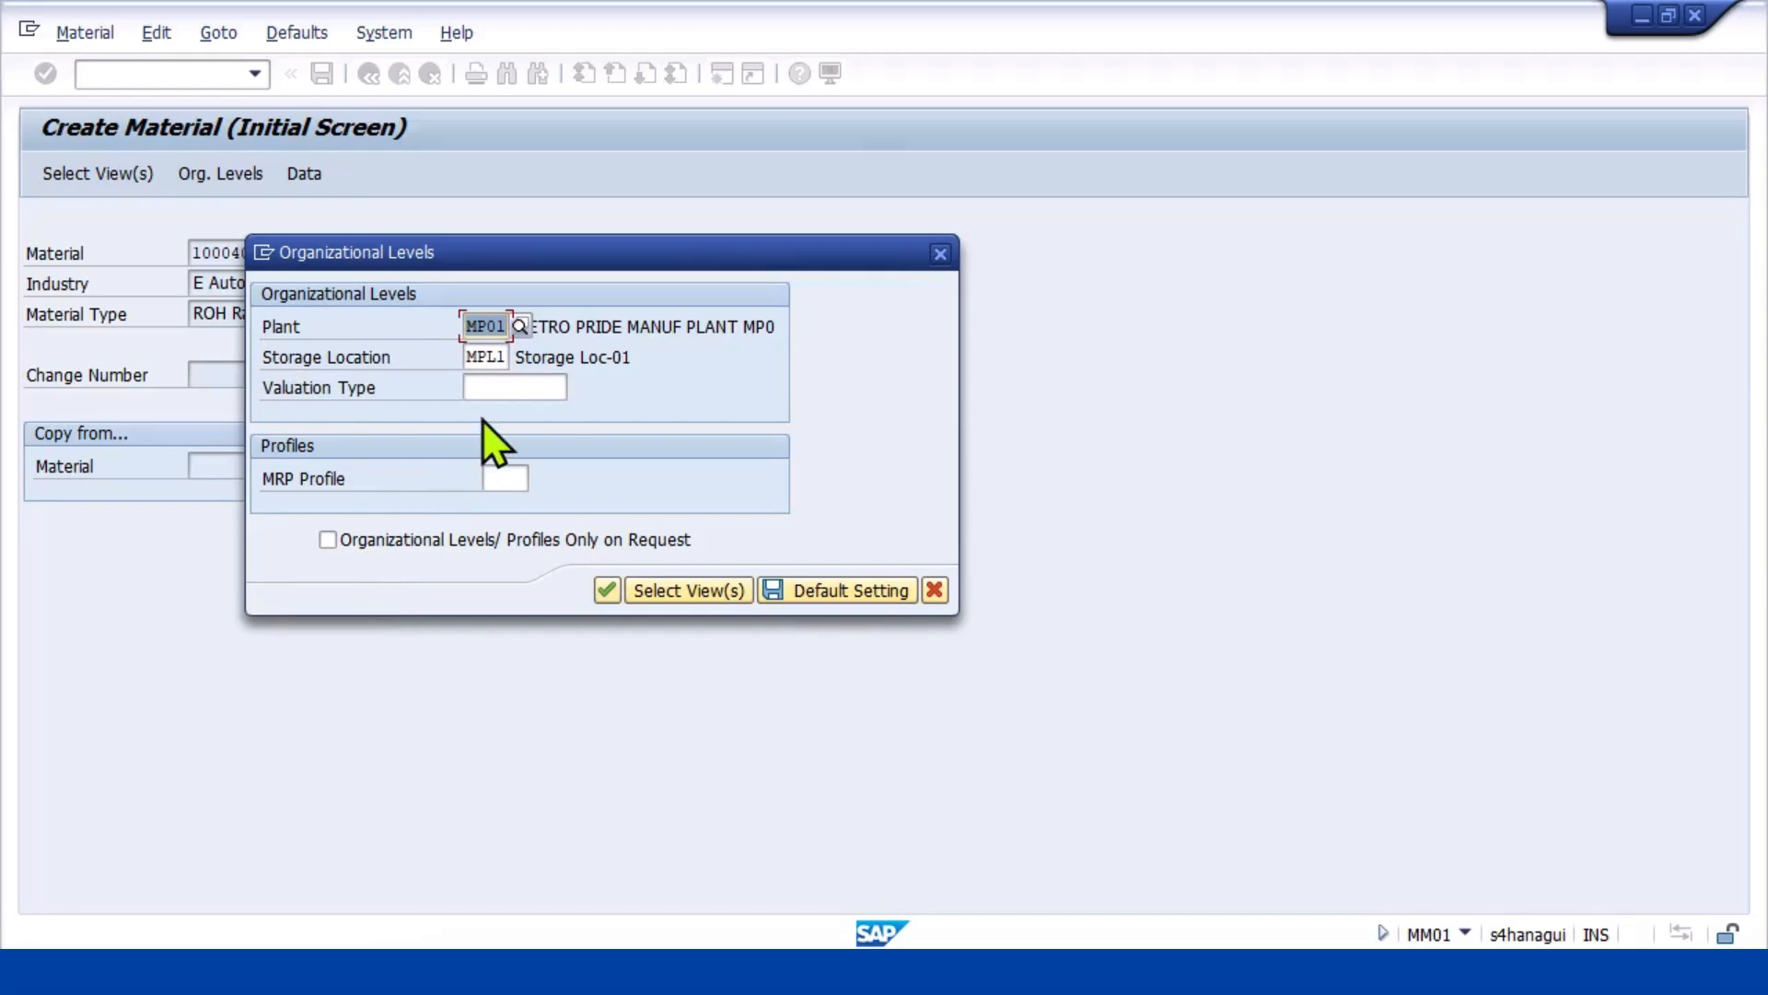
click(534, 386)
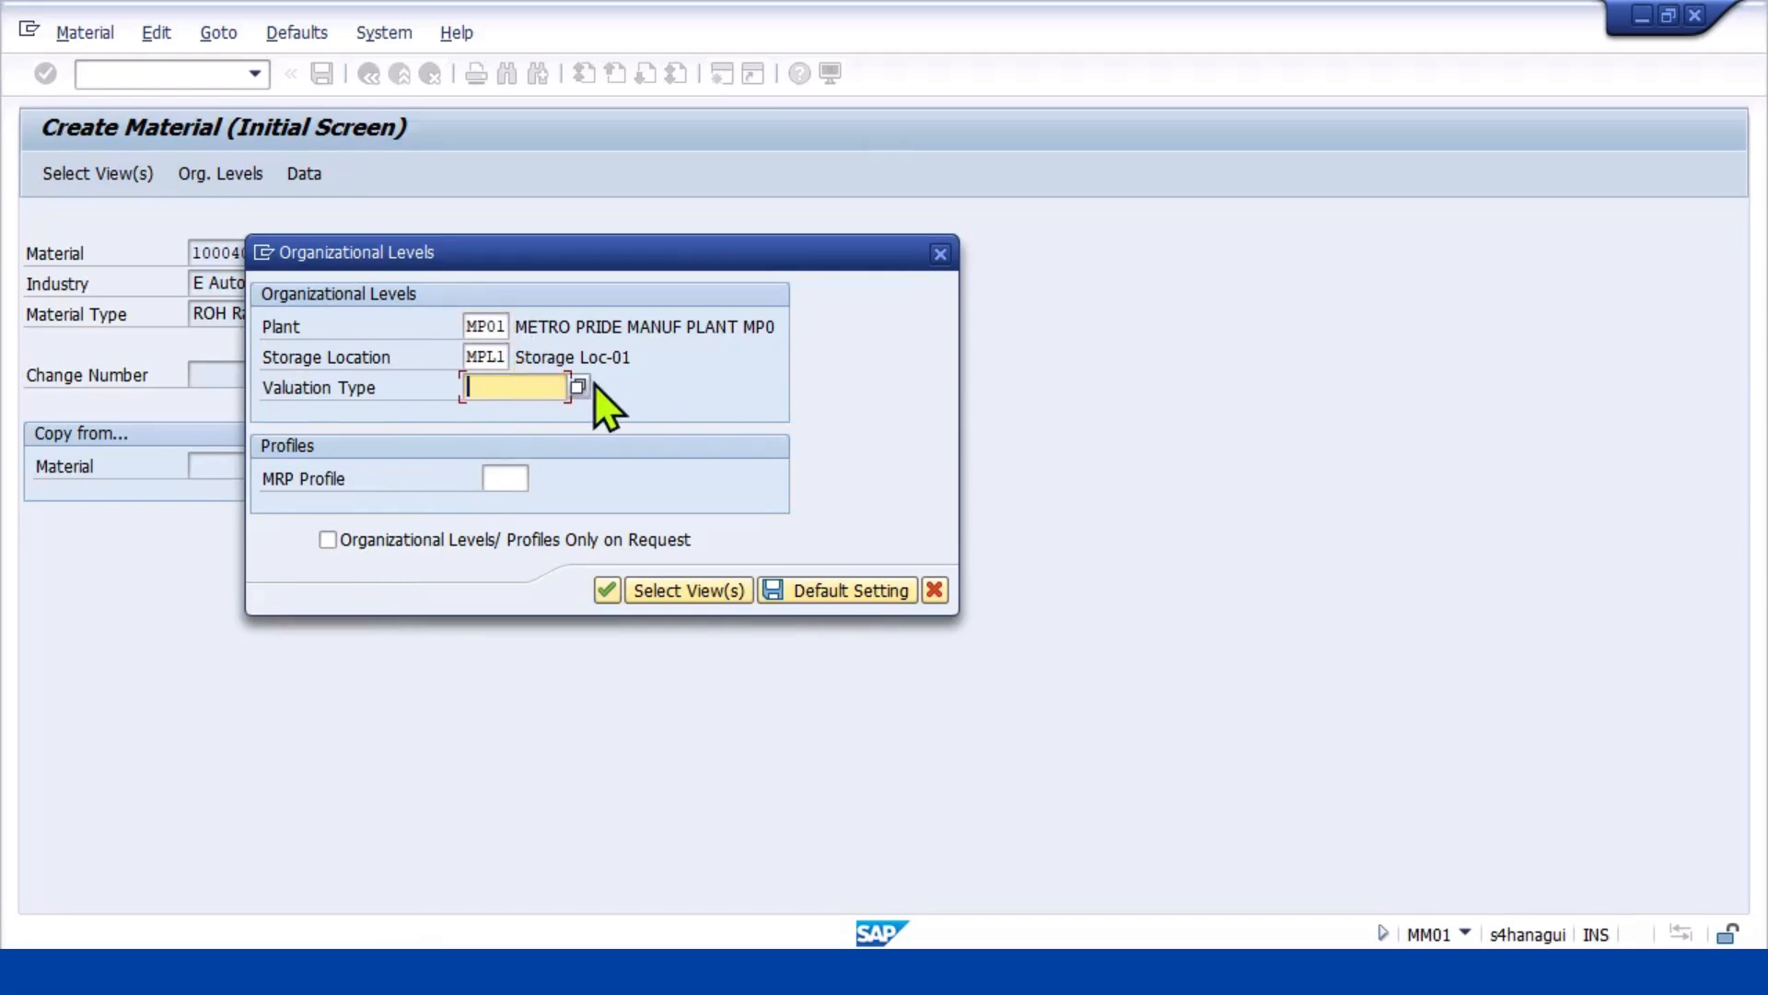
click(575, 390)
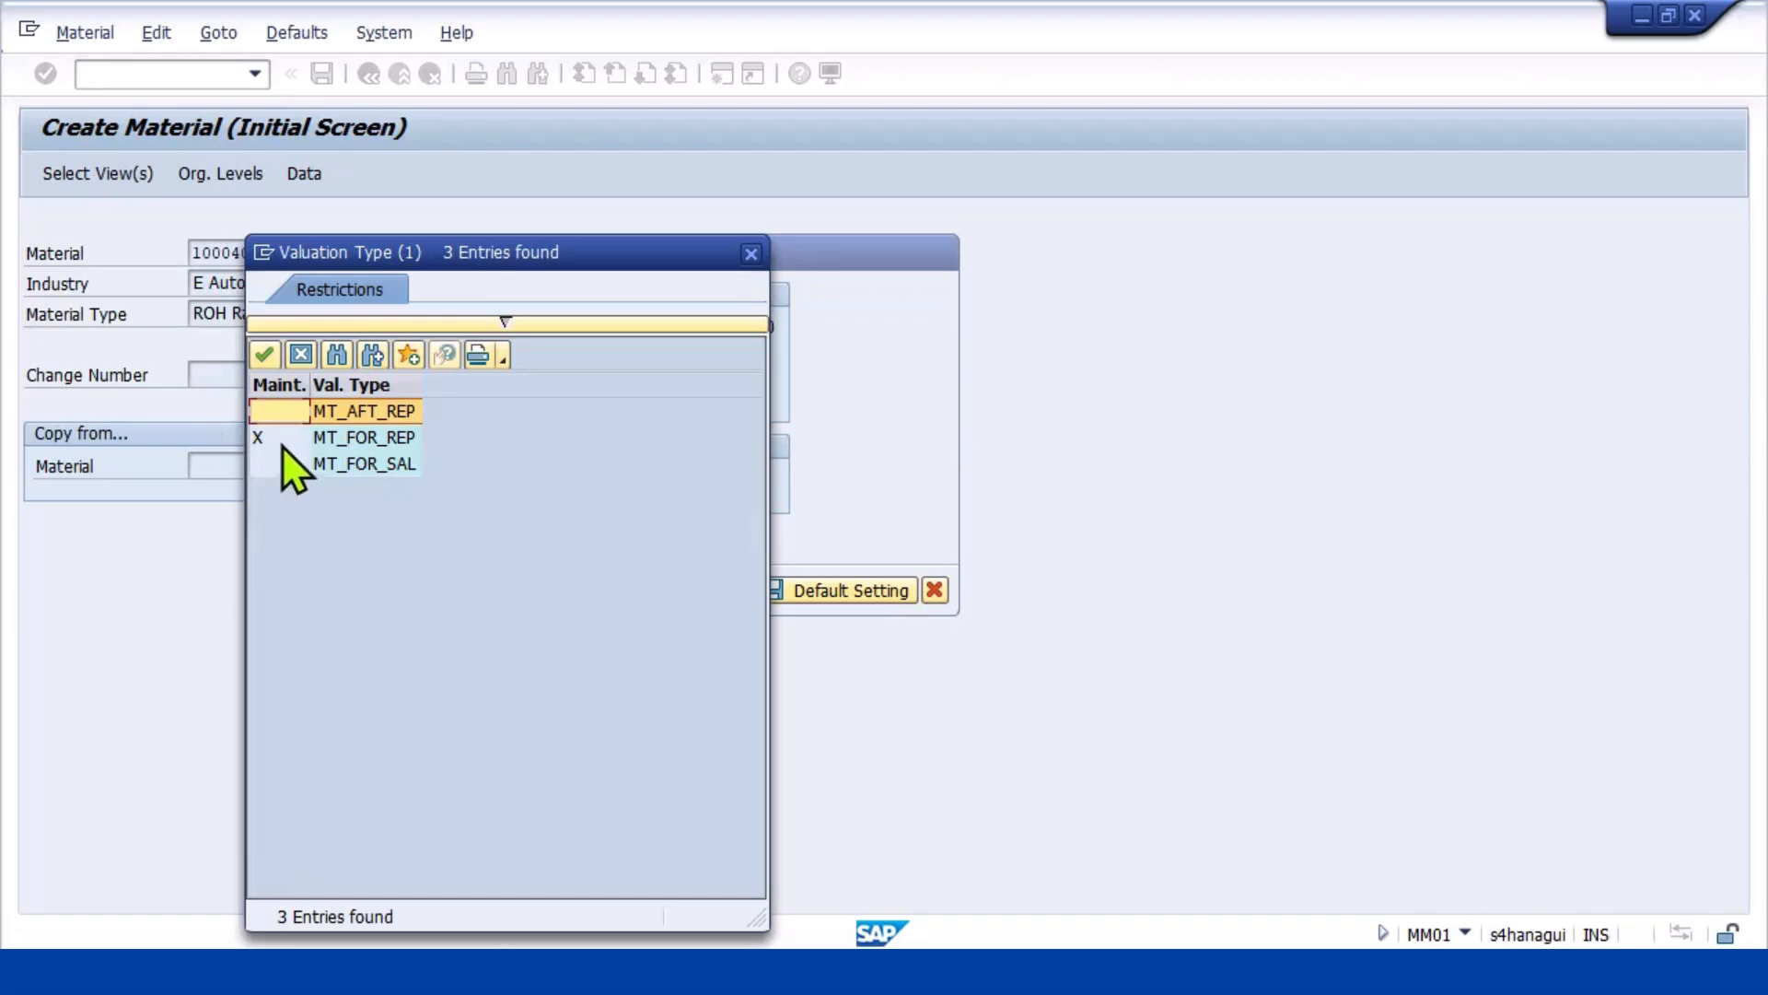
click(332, 416)
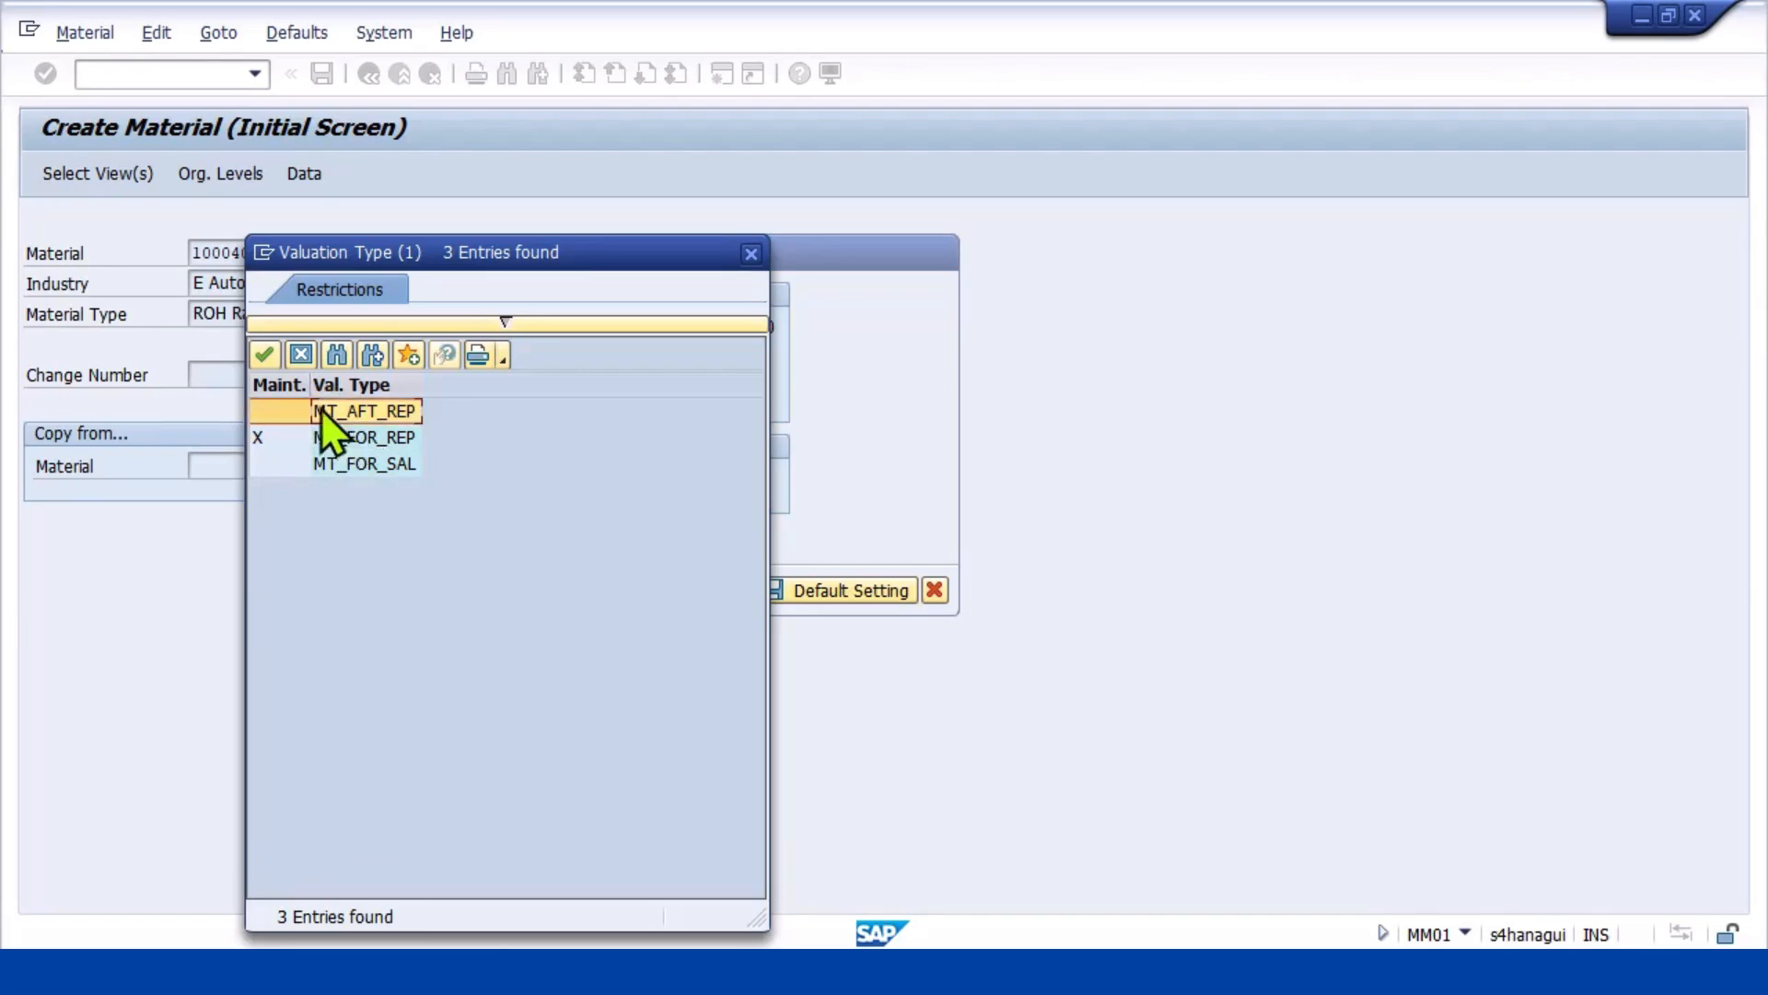
click(265, 356)
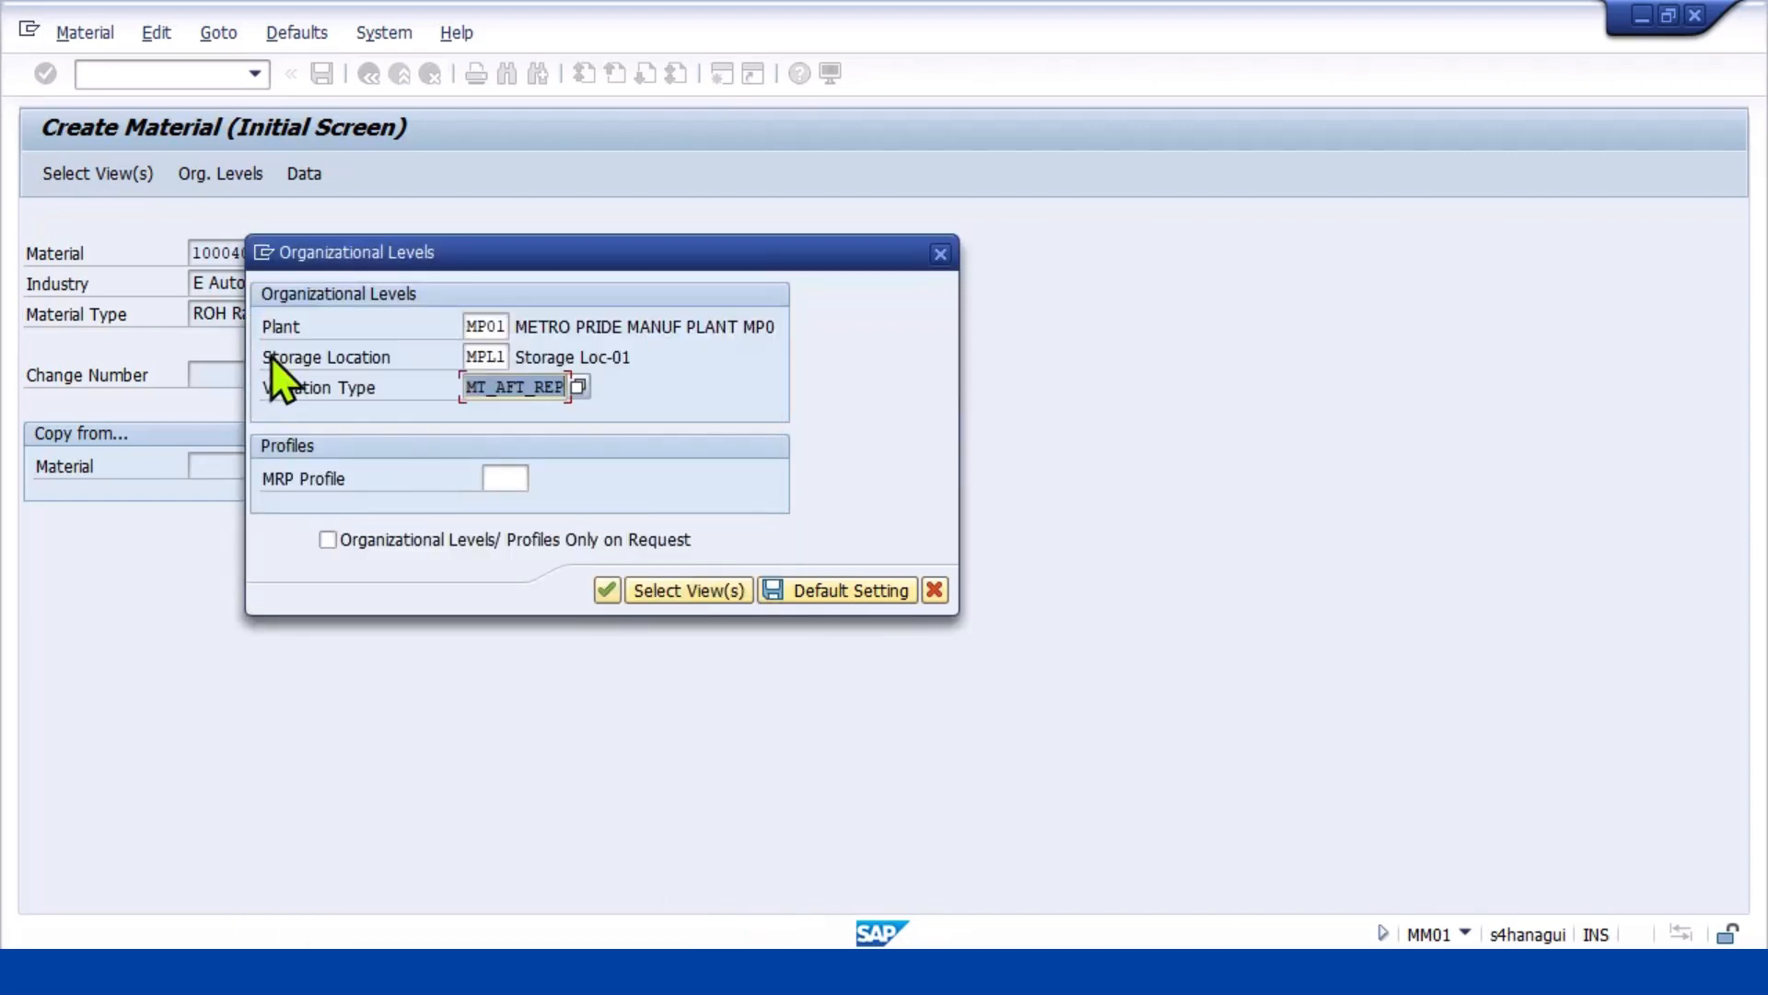
Continue to the Accounting 1 view for valuation type MT_AFT_REP and set valuation class 3000 and a periodic unit price of 7500
key(Return)
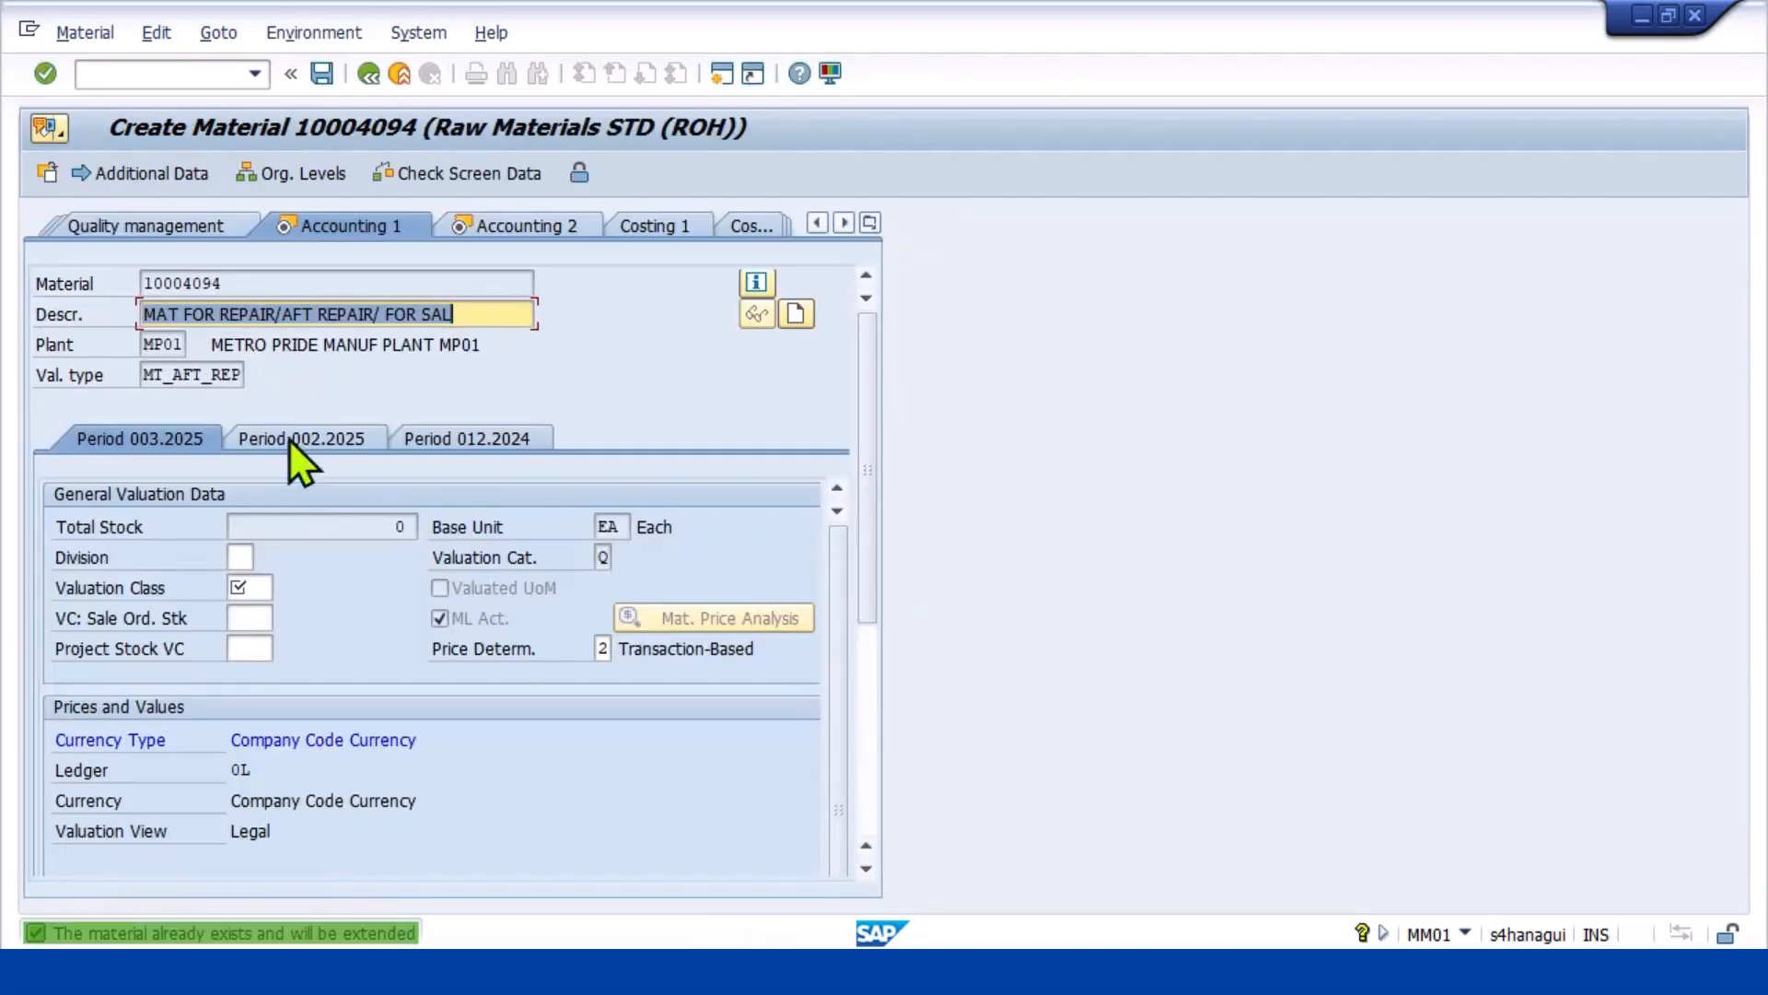
click(249, 584)
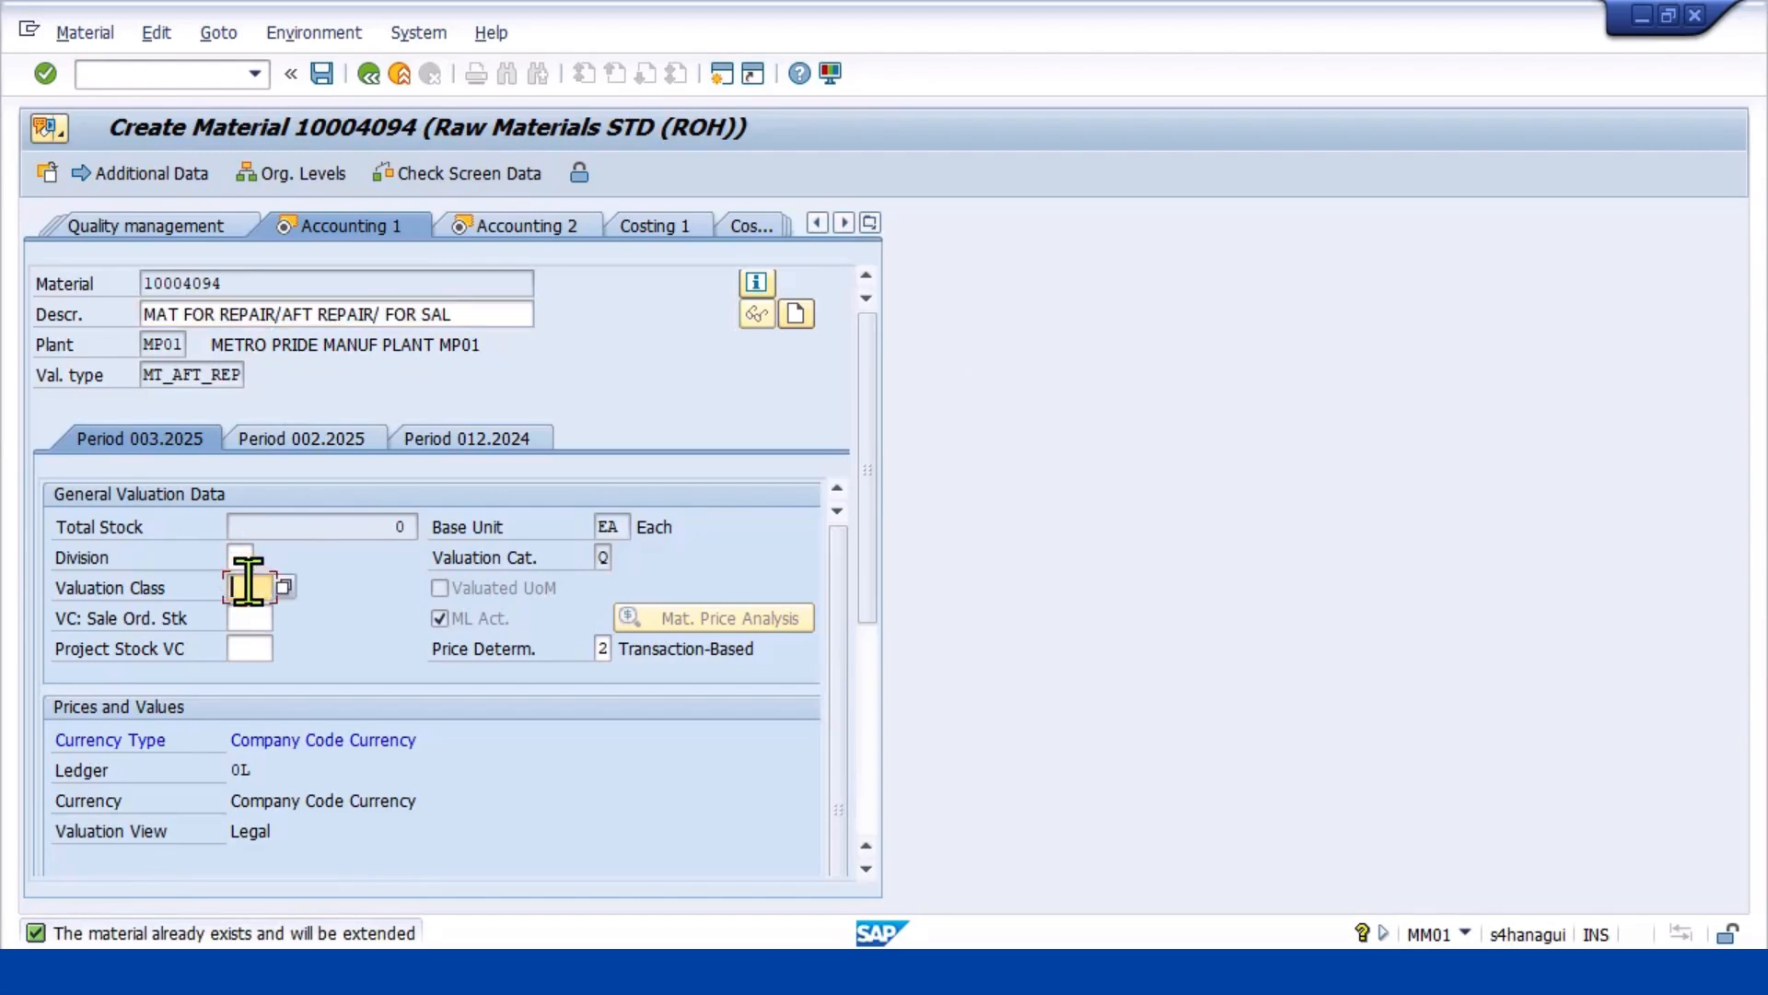
text(3000)
scroll(316, 687, down, 2)
scroll(317, 687, down, 3)
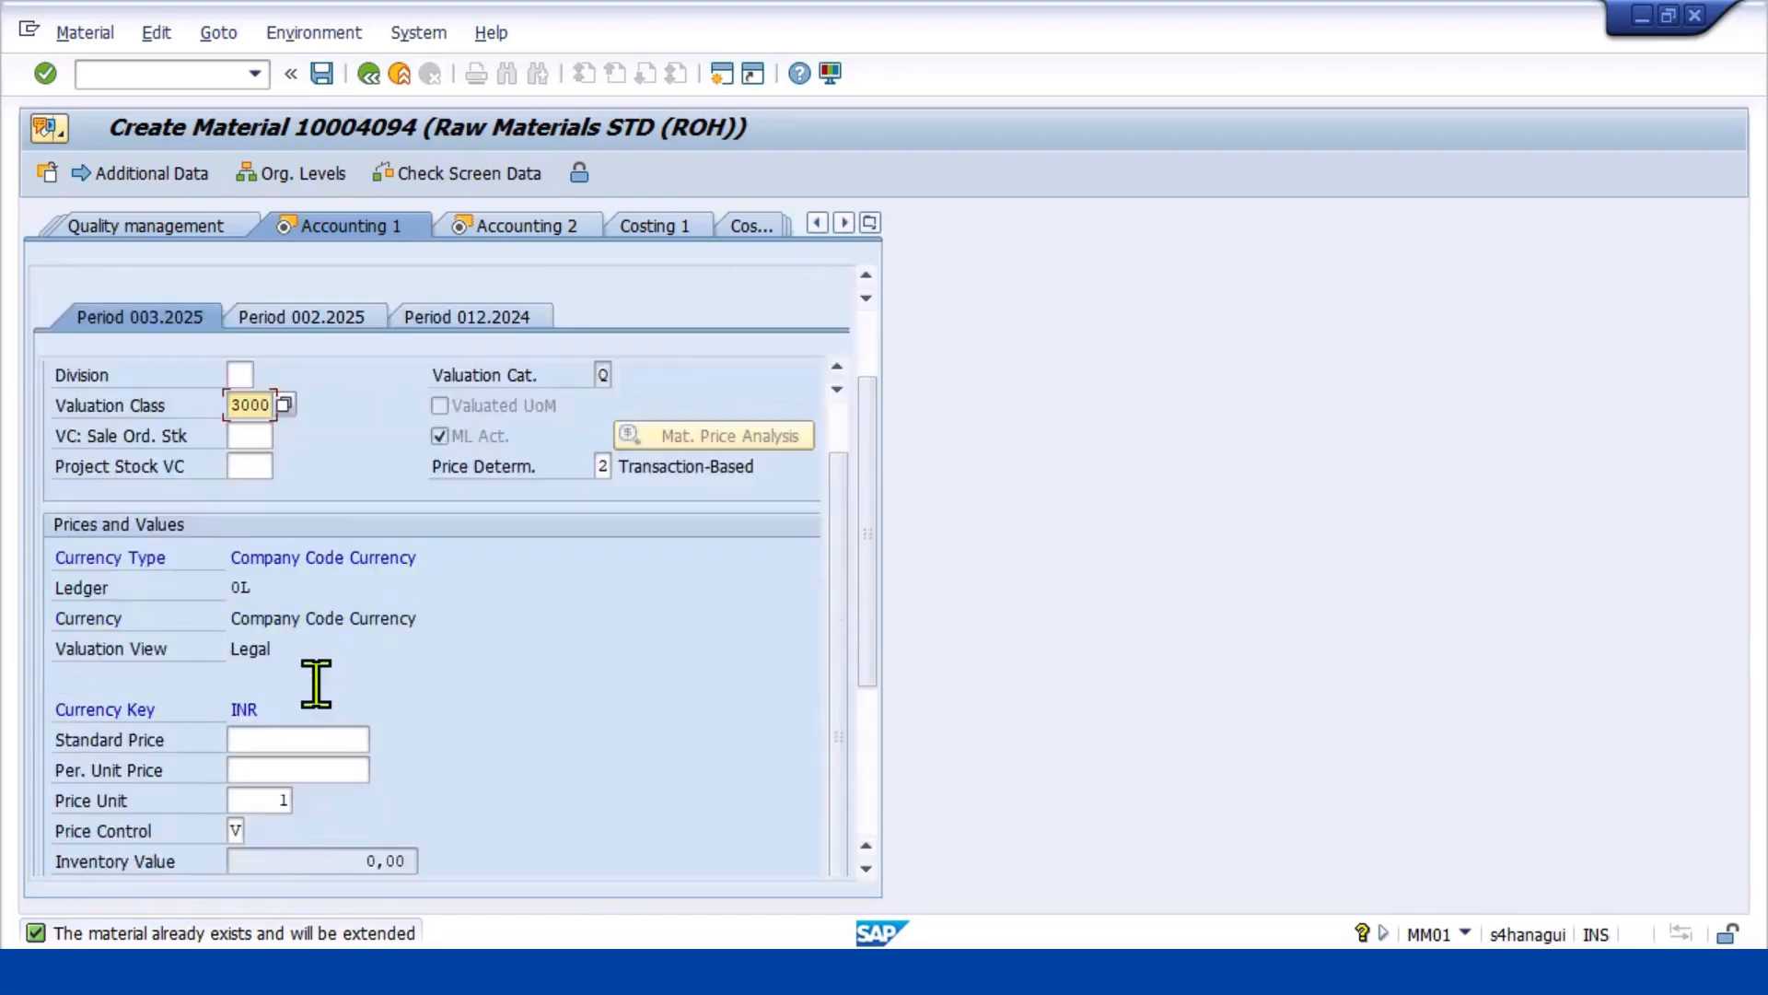
click(286, 644)
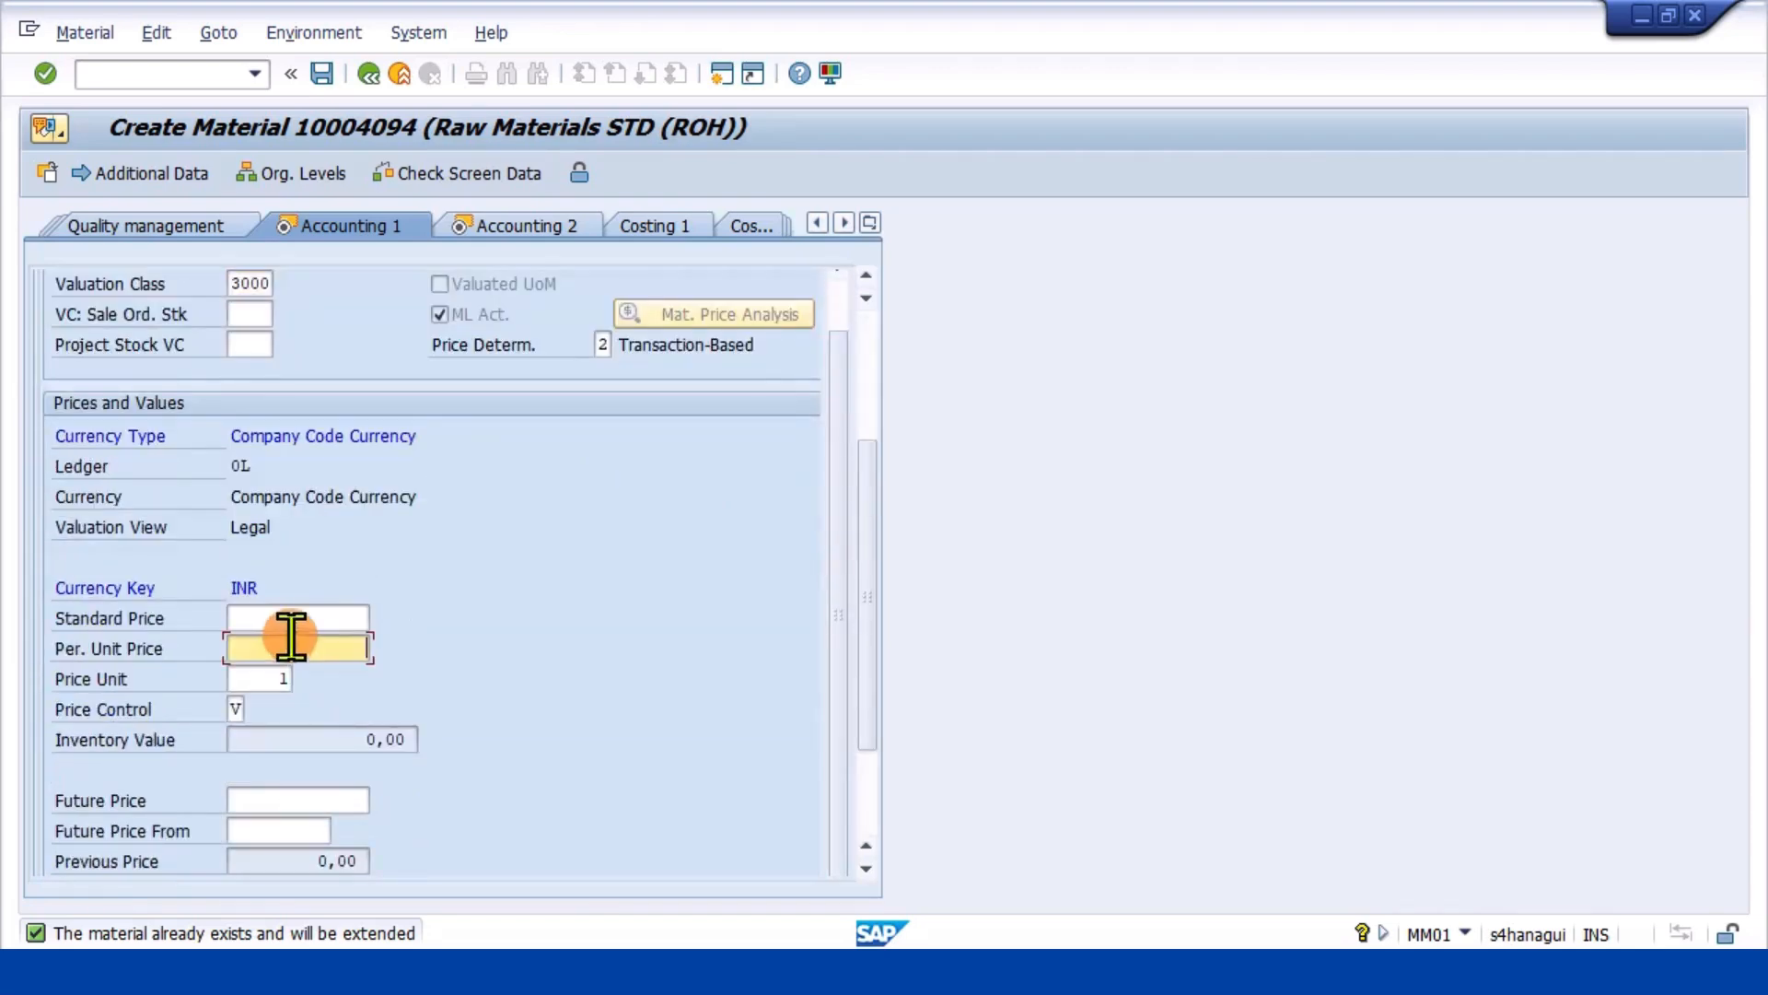
text(7500)
Accept both accounting views for valuation type MT_AFT_REP and save the material extension
key(Return)
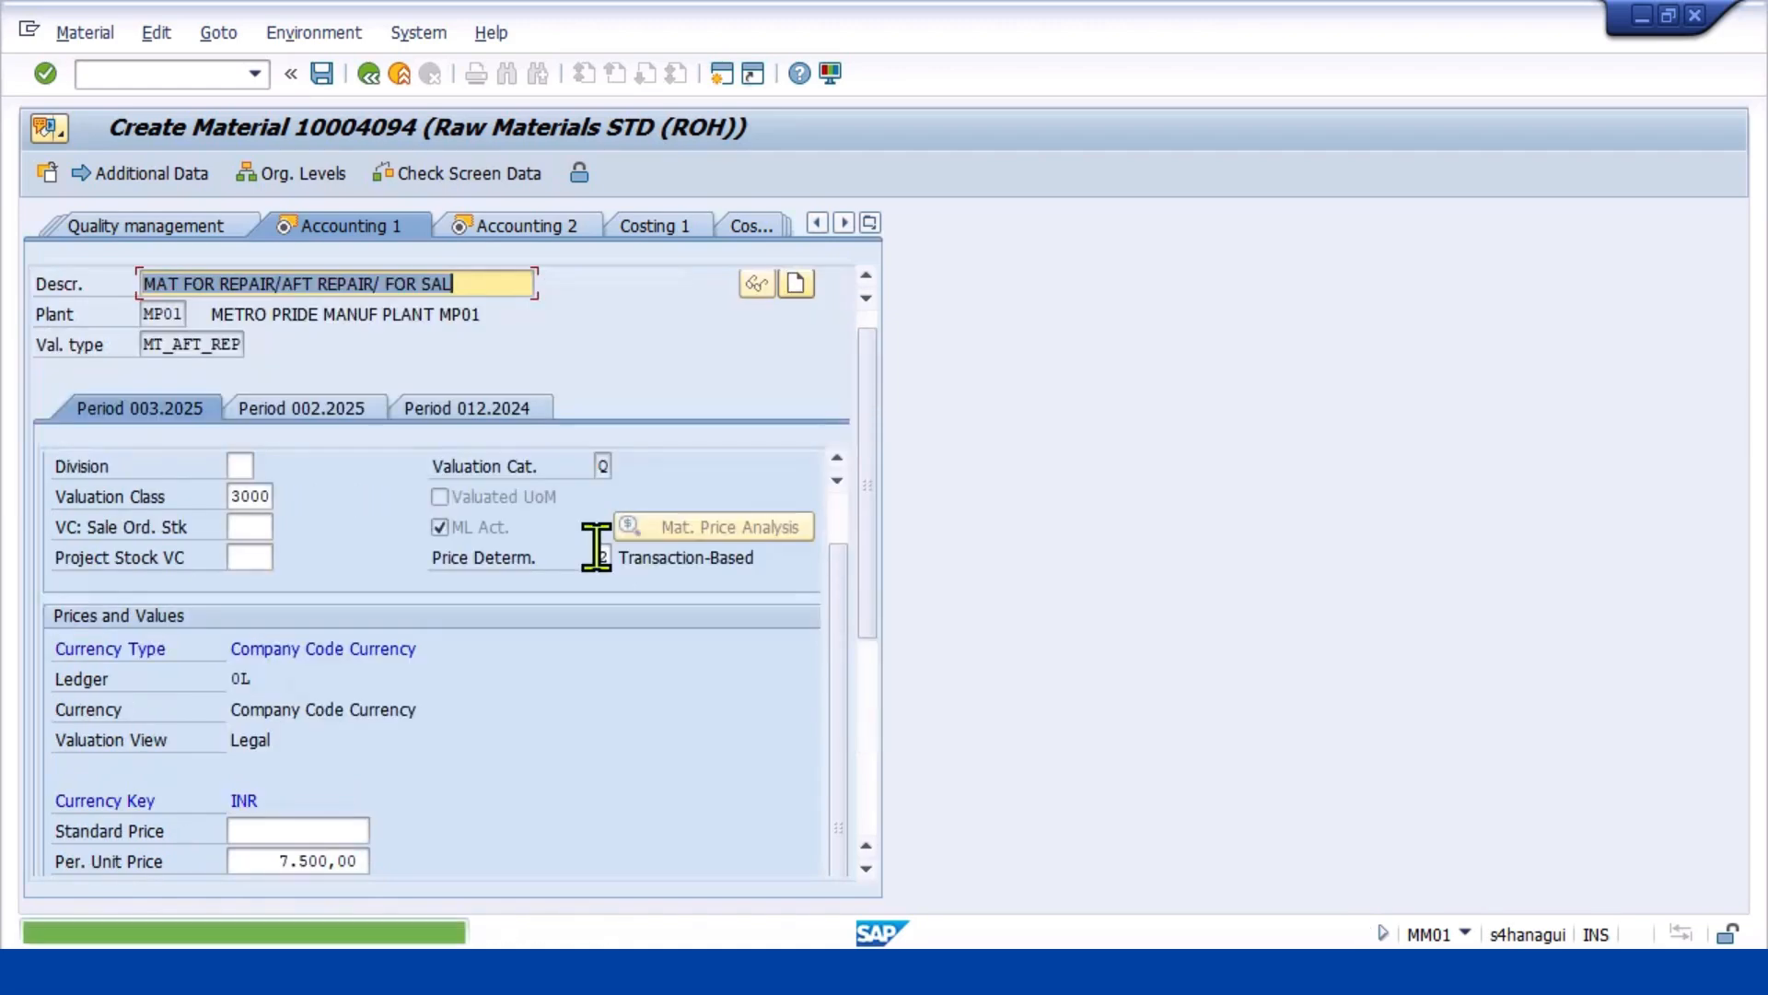
key(Return)
key(Return)
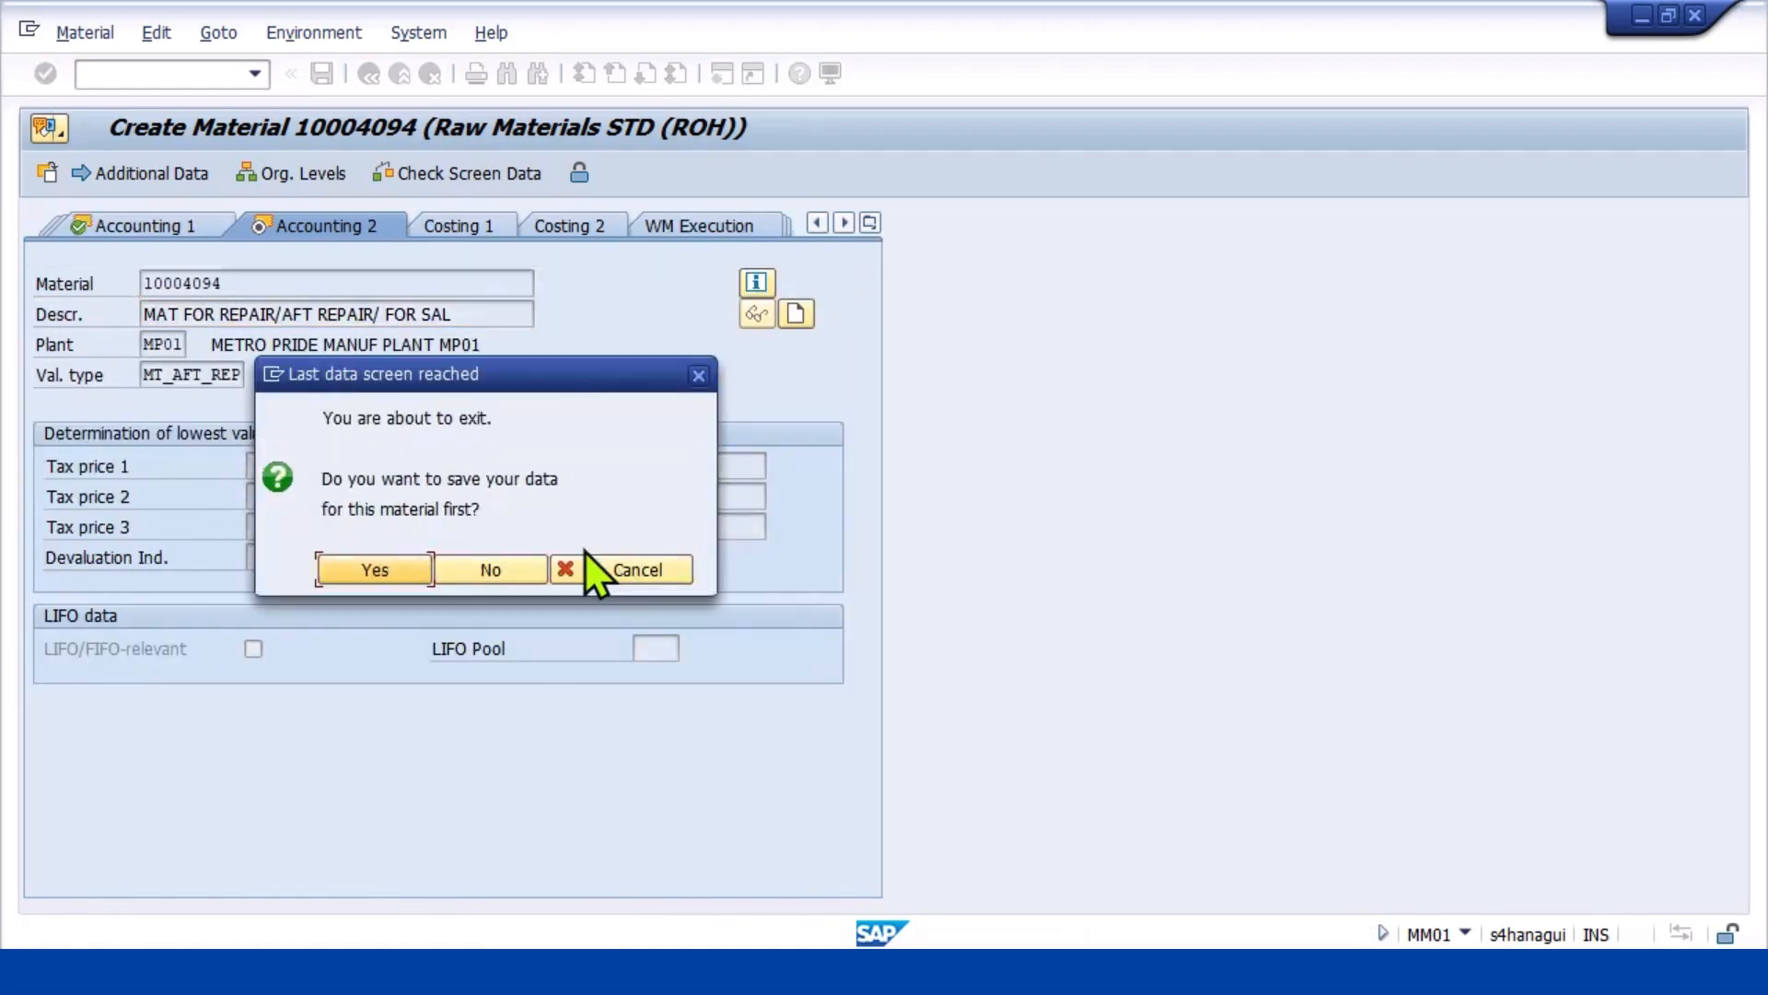
click(373, 571)
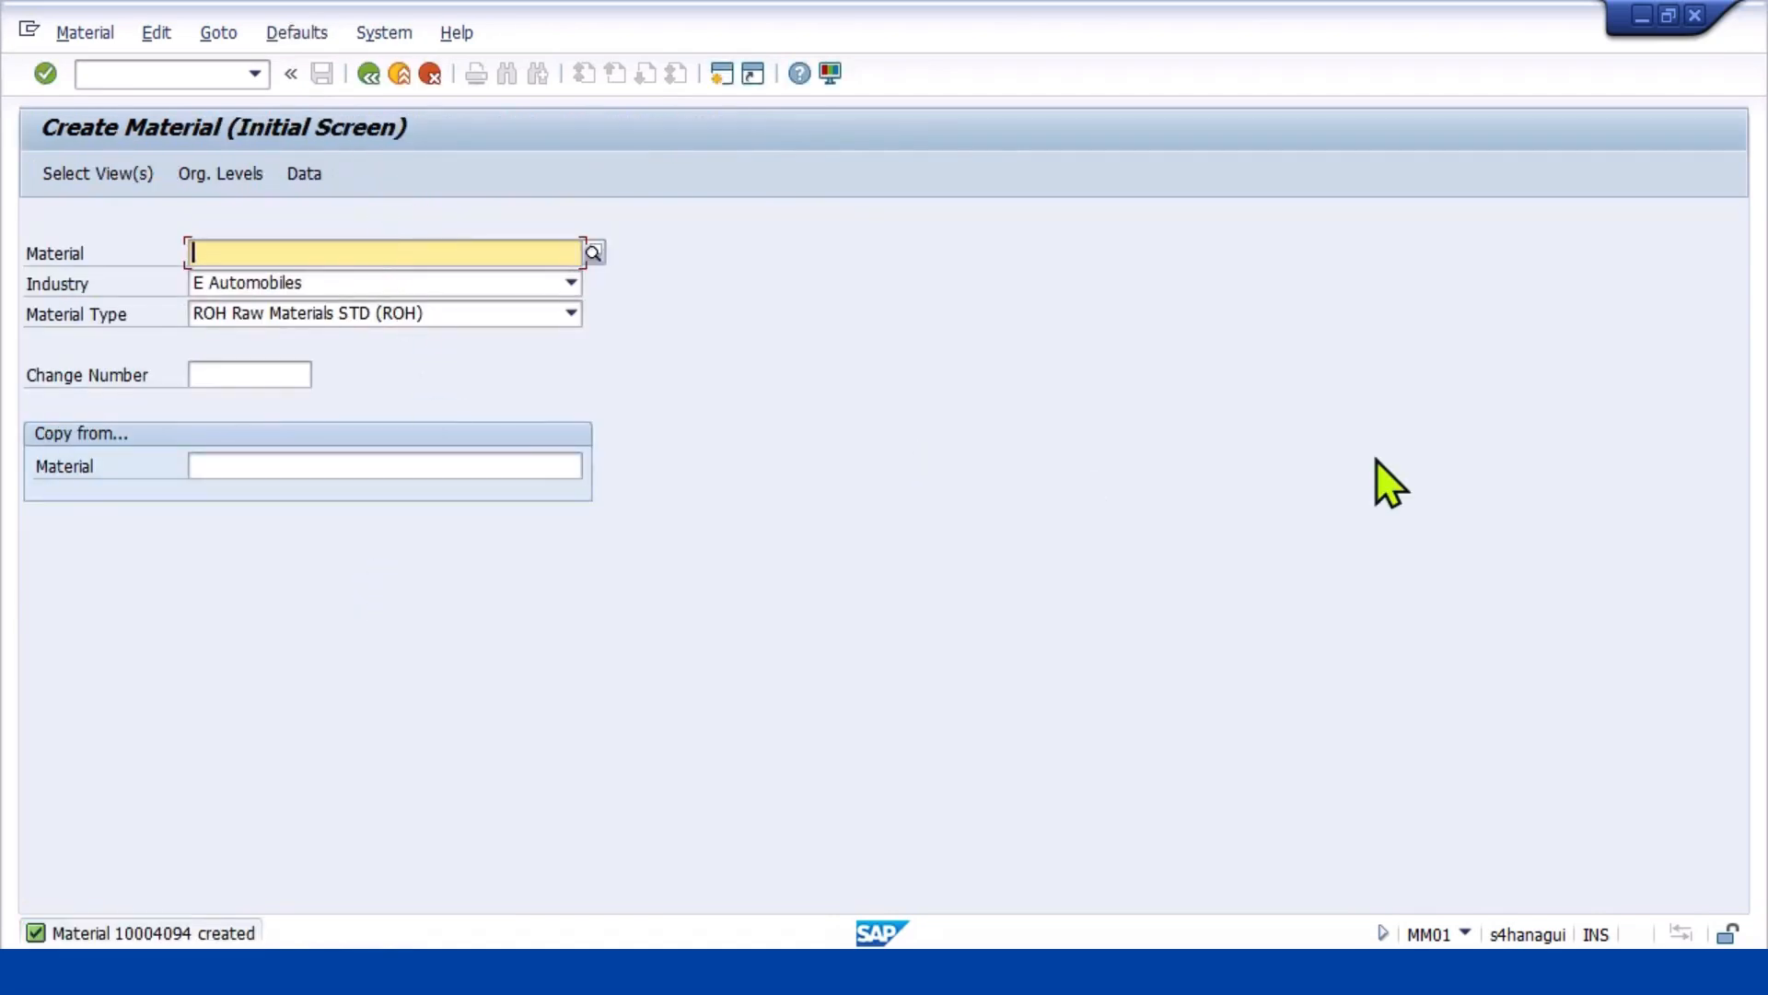
Start another extension of material 10004094 with the preselected views, choose valuation type MT_FOR_SAL and continue to its Accounting 1 view
key(ctrl+v)
key(Return)
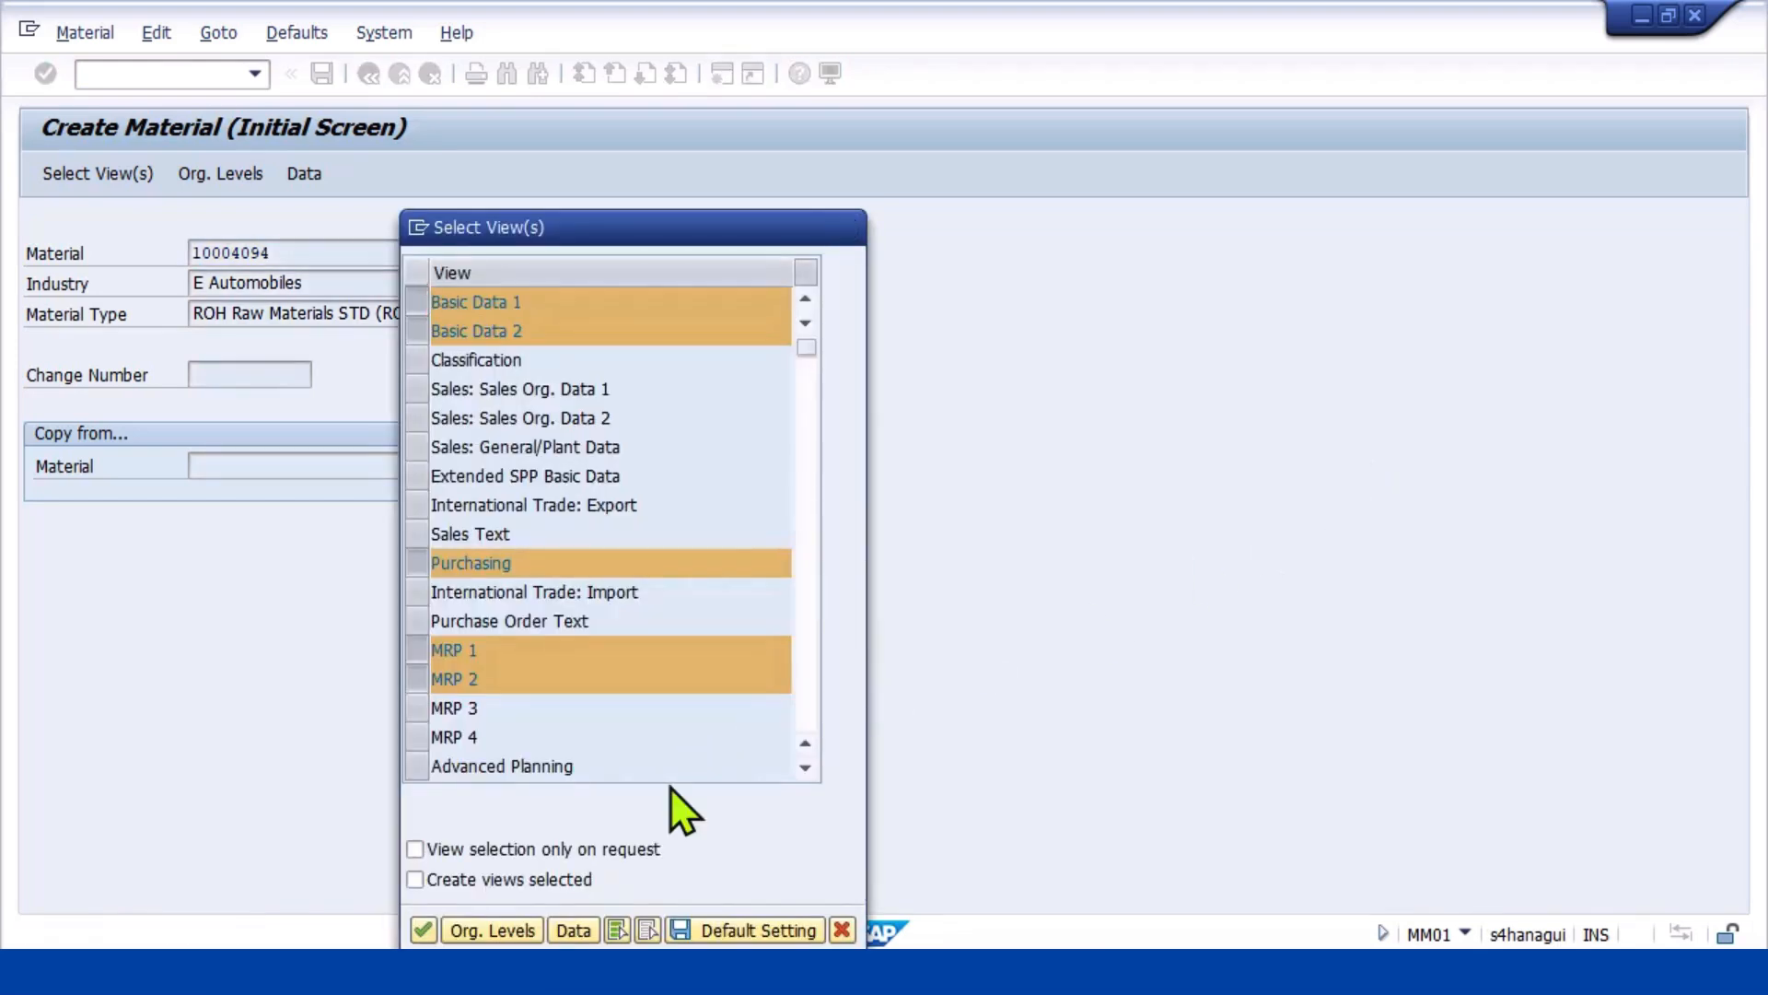
key(Return)
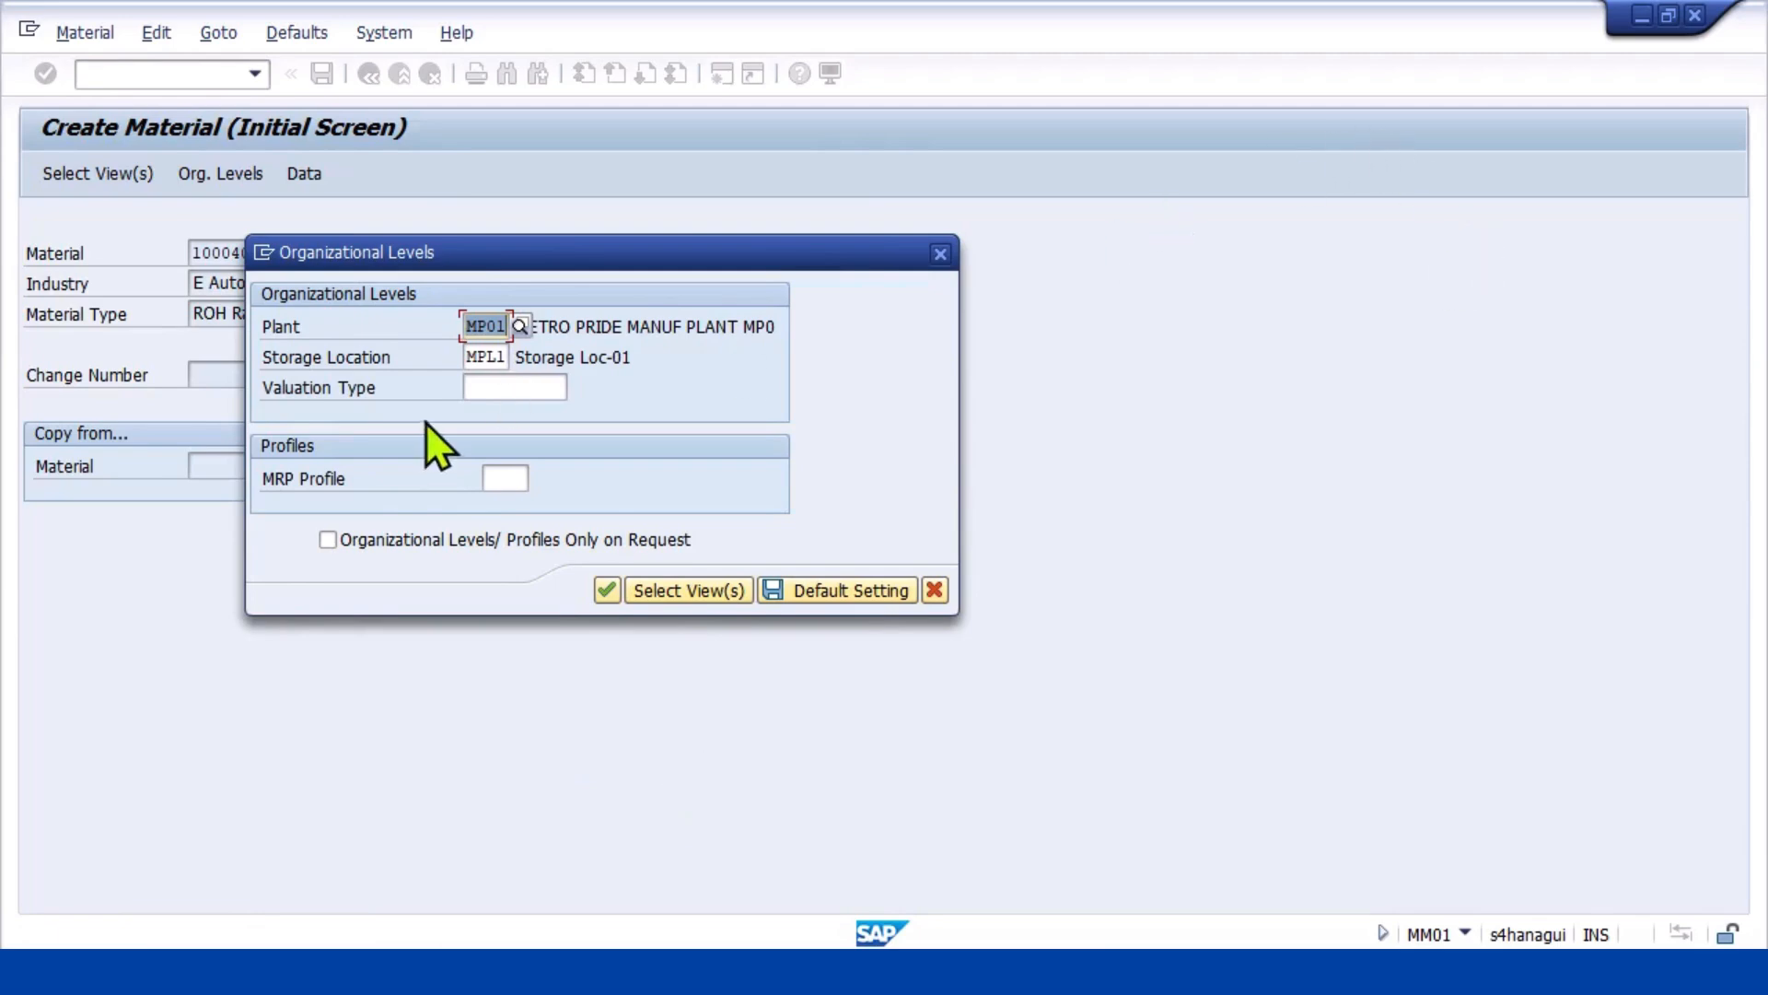
click(488, 385)
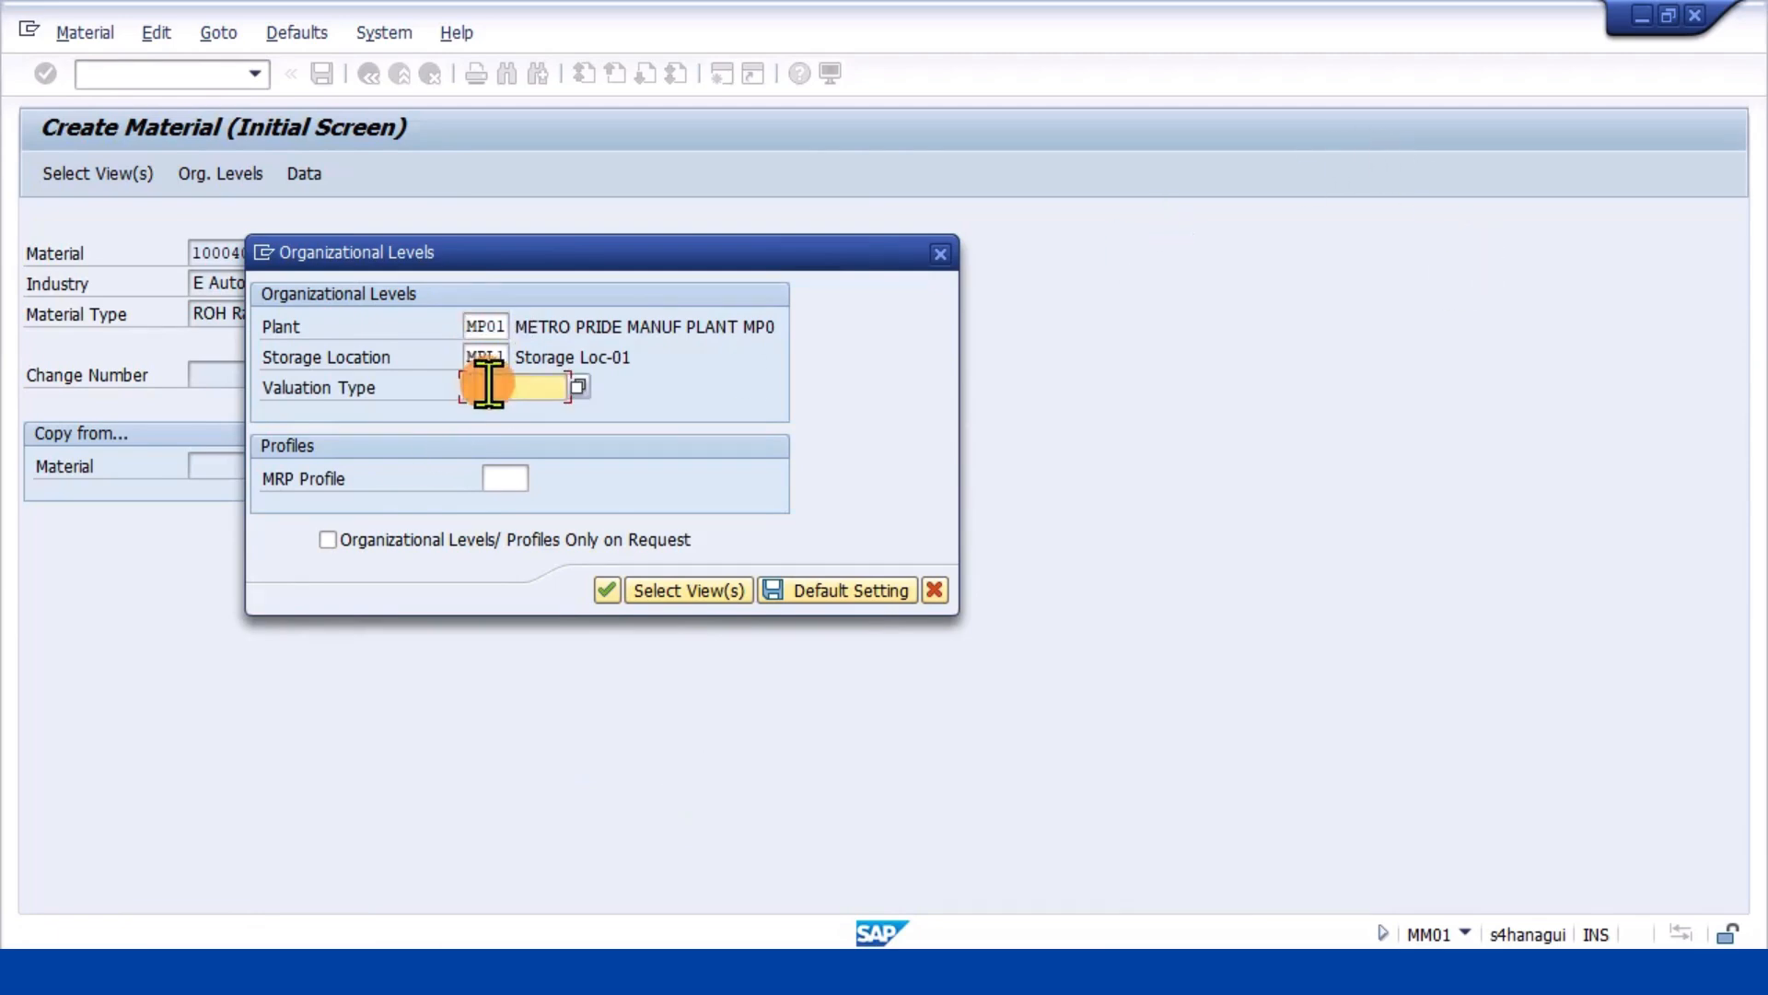
click(580, 388)
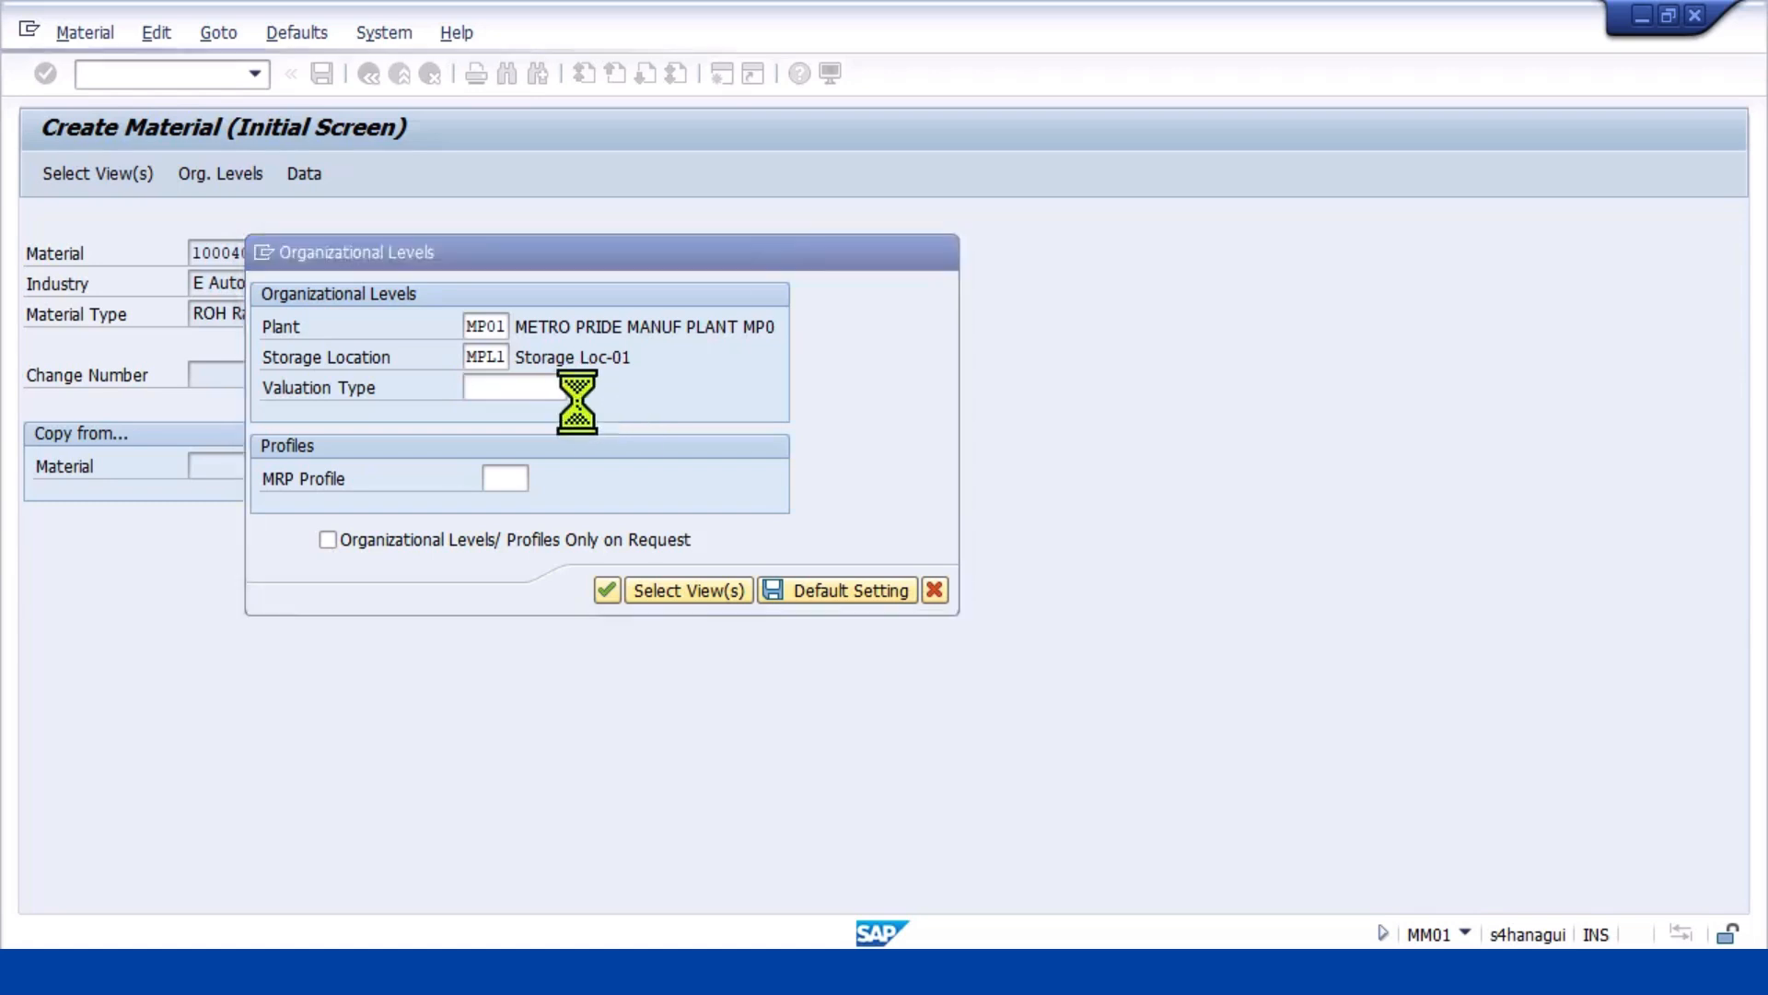
double_click(364, 465)
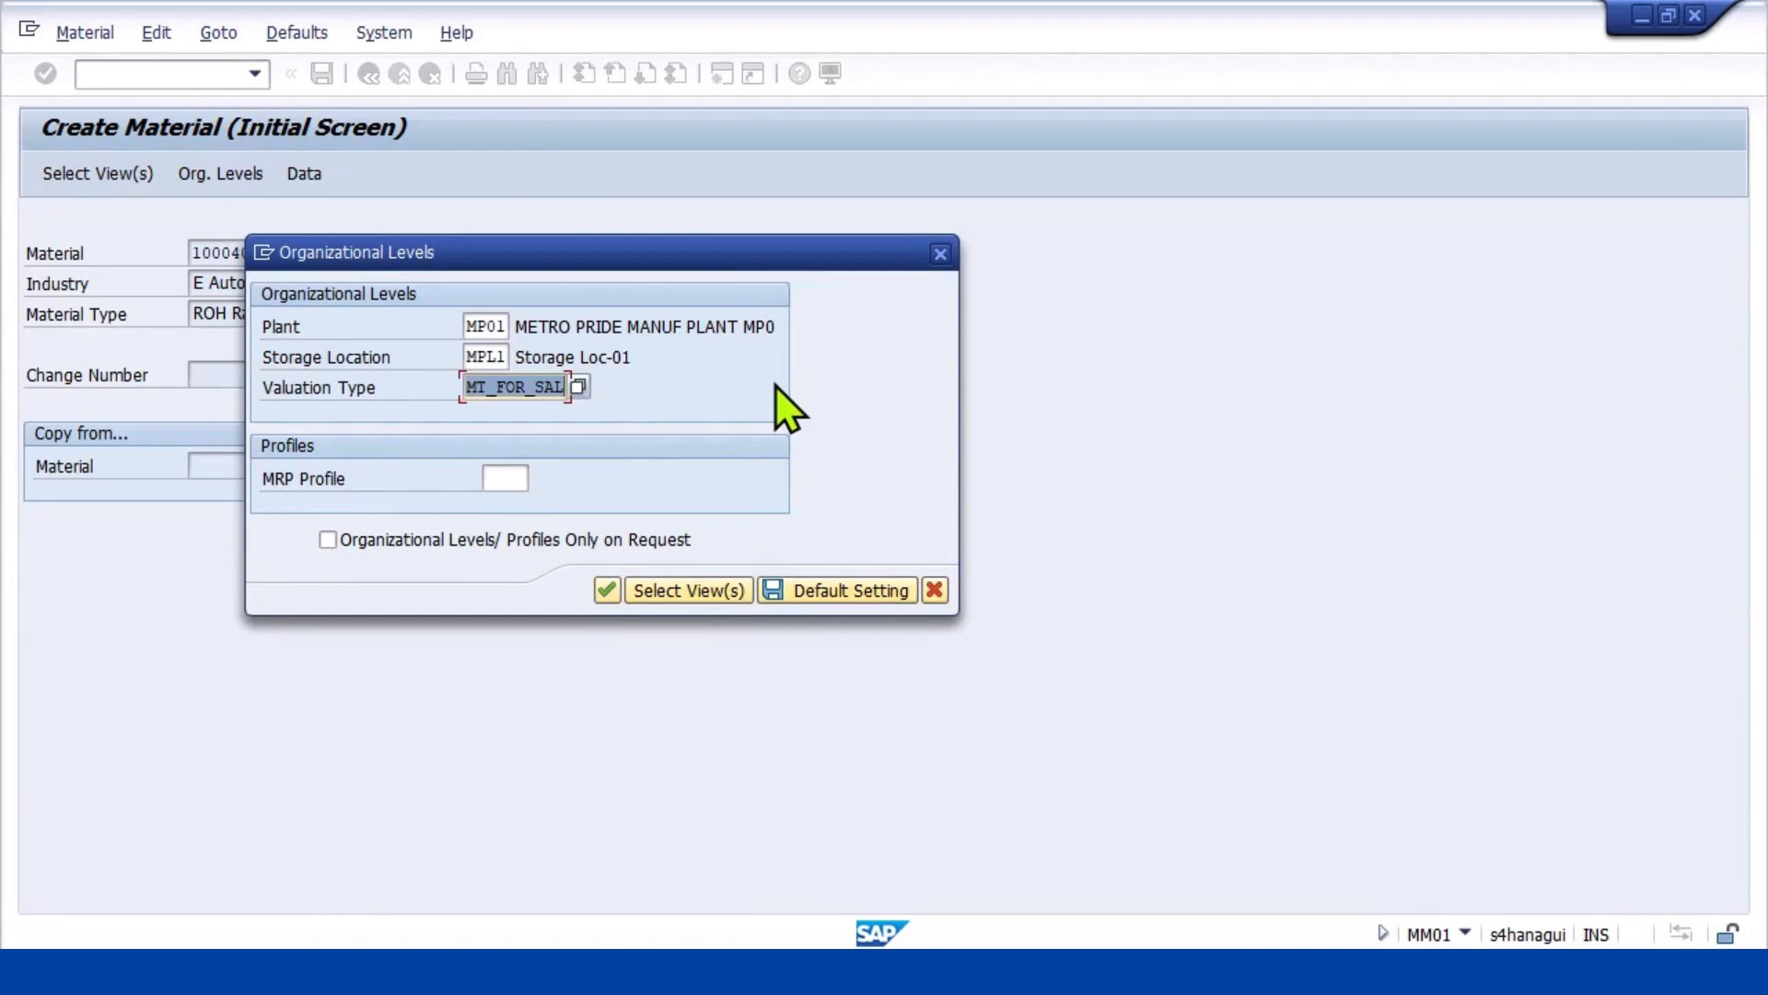
key(Return)
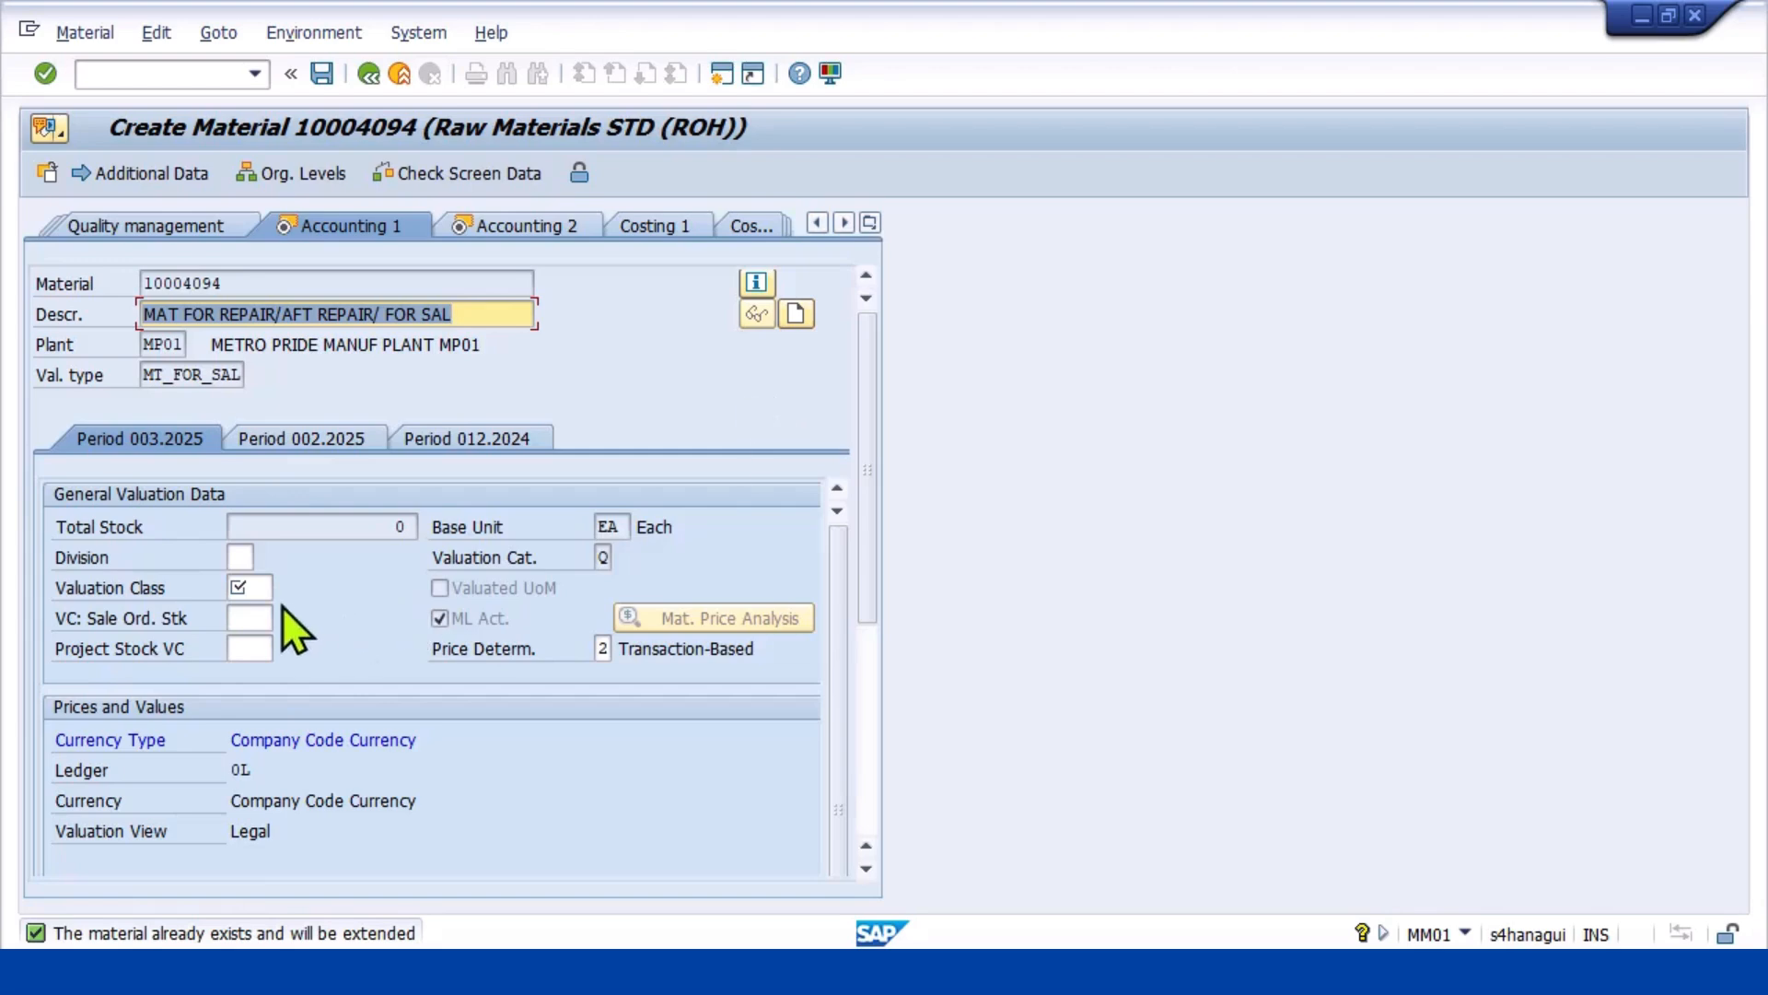
Set valuation class 3000 and a periodic unit price of 1000 for valuation type MT_FOR_SAL
click(249, 587)
text(3)
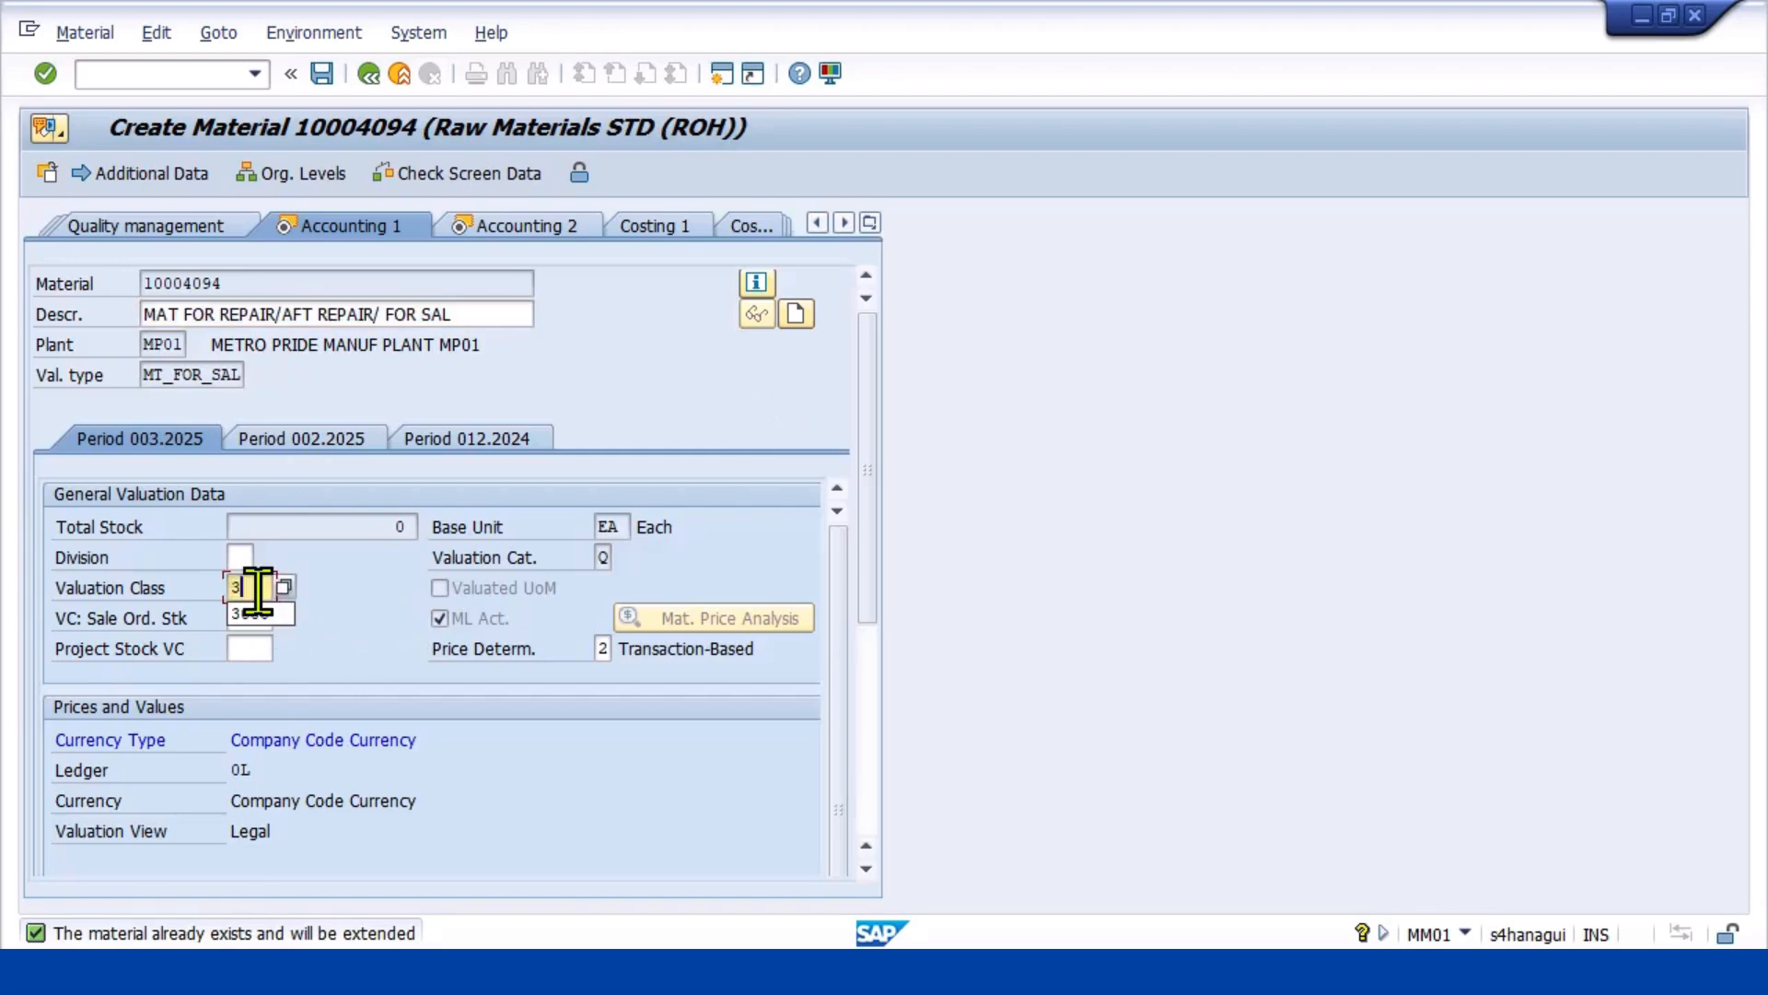
text(000)
scroll(484, 736, down, 4)
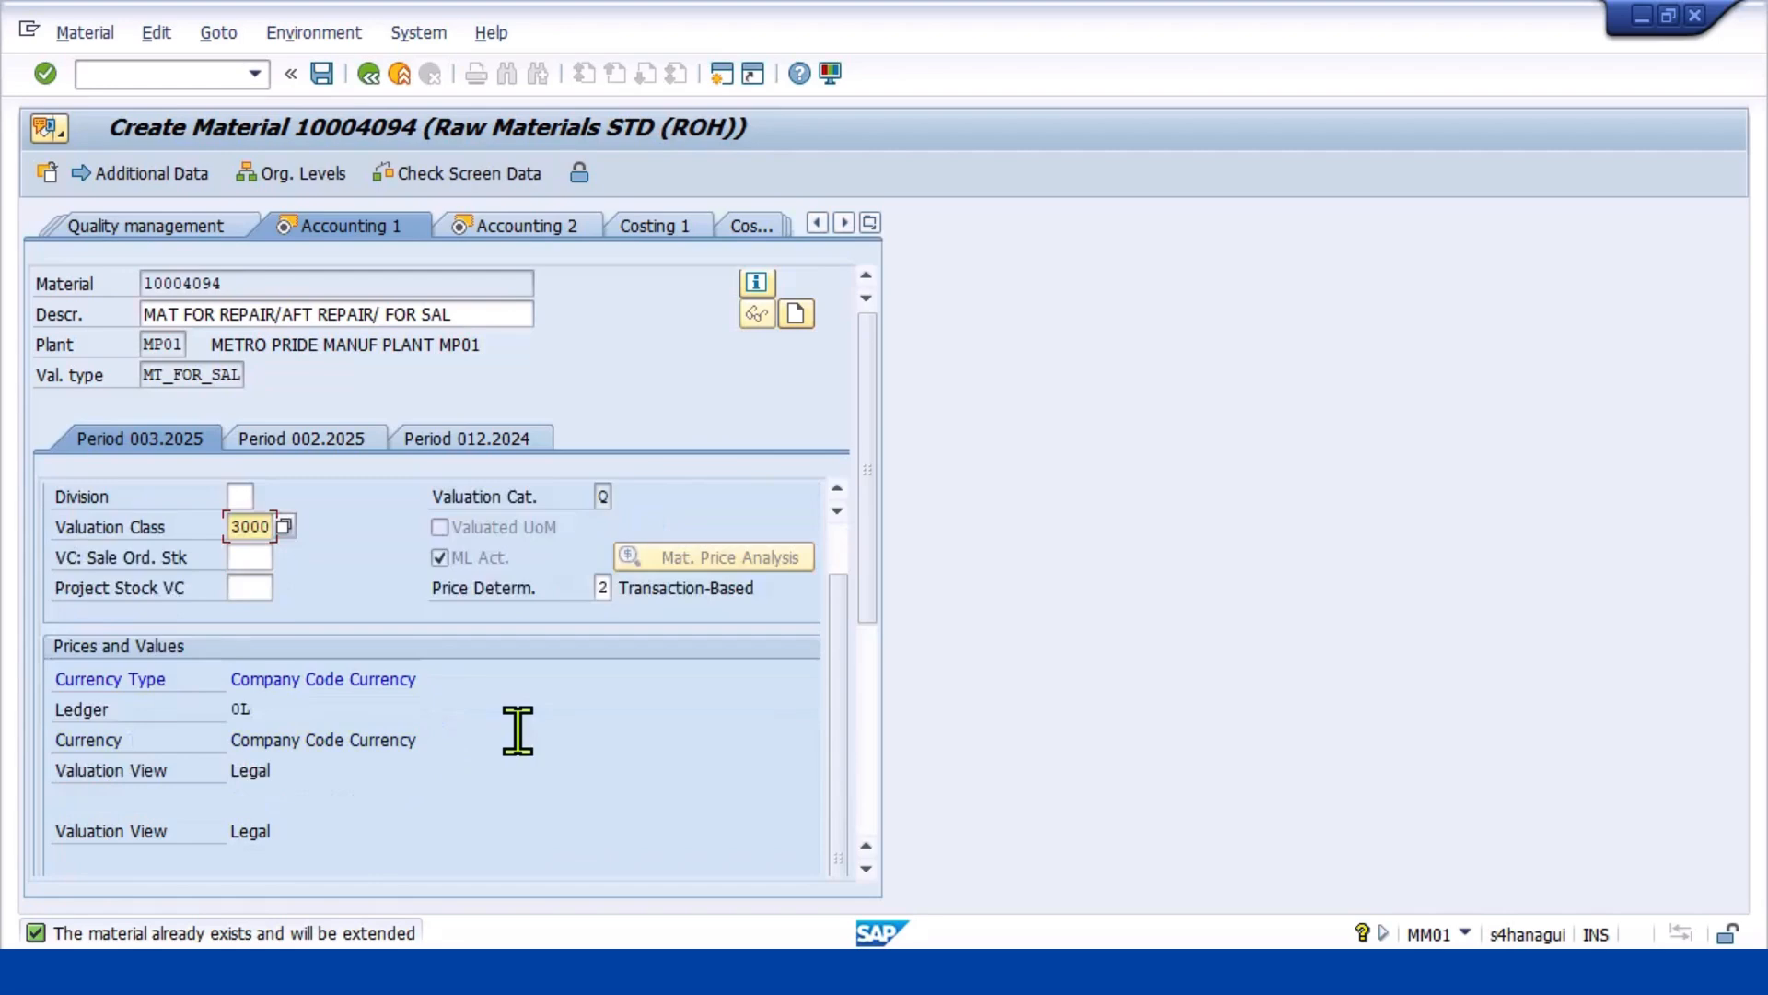
click(299, 770)
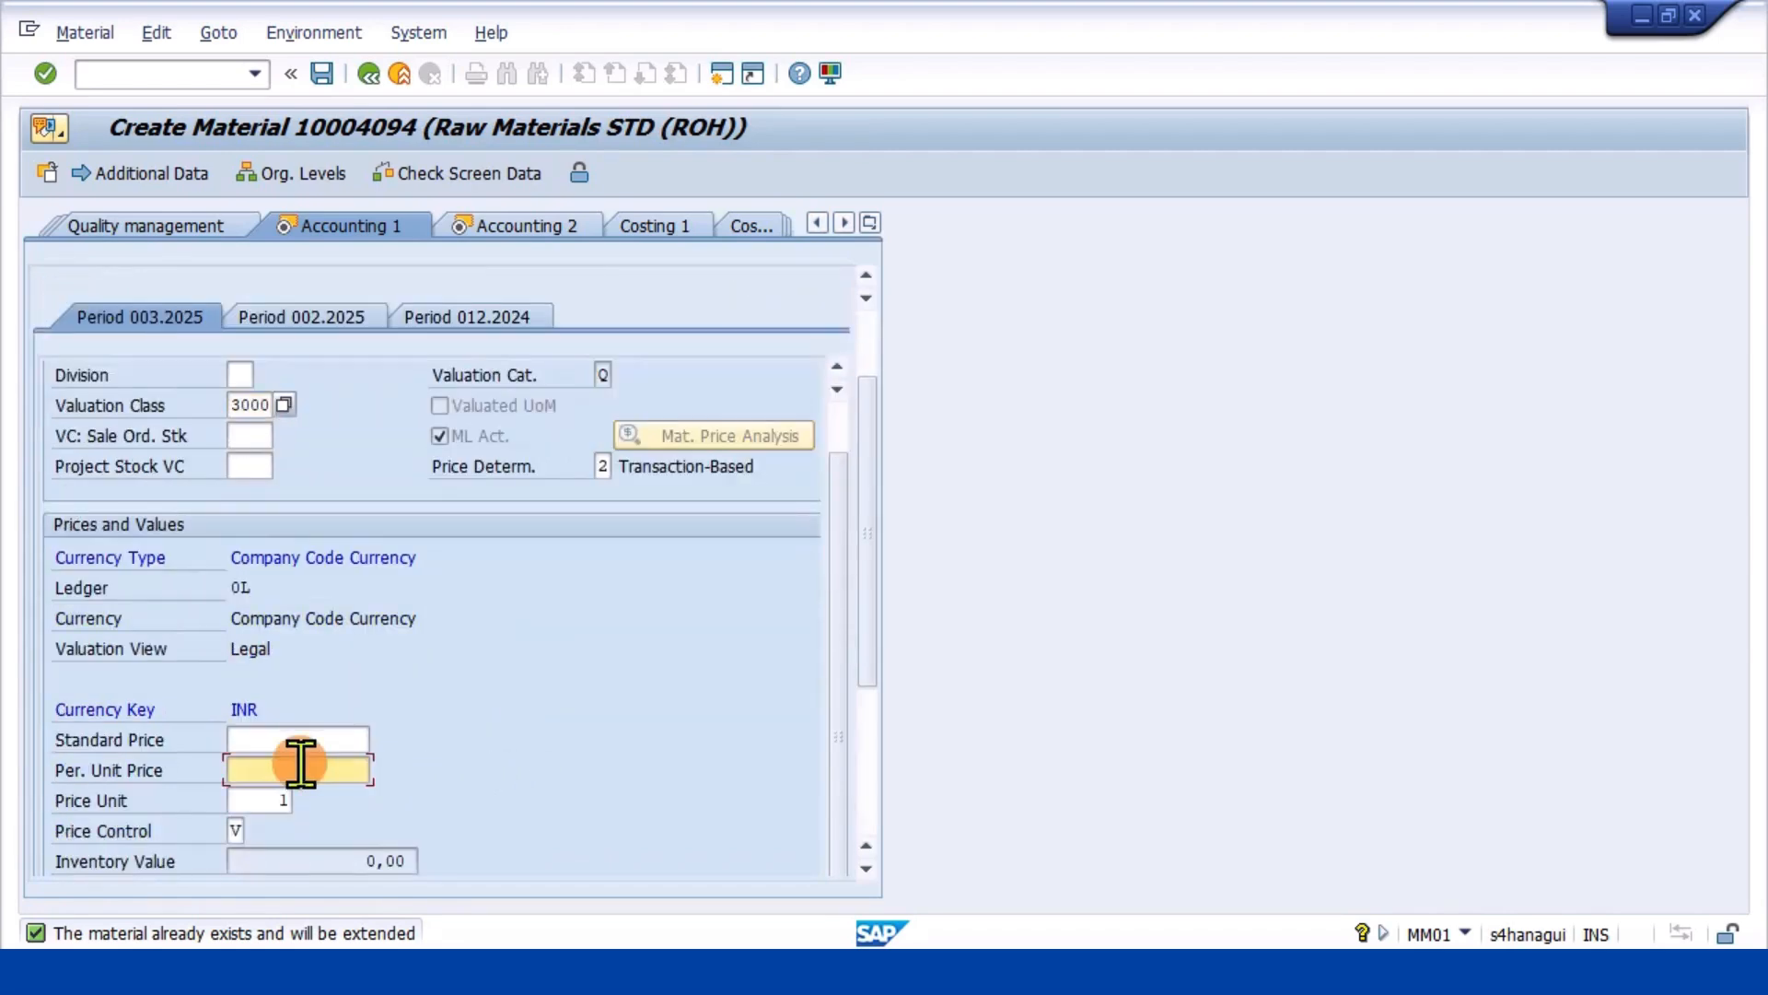
text(1000)
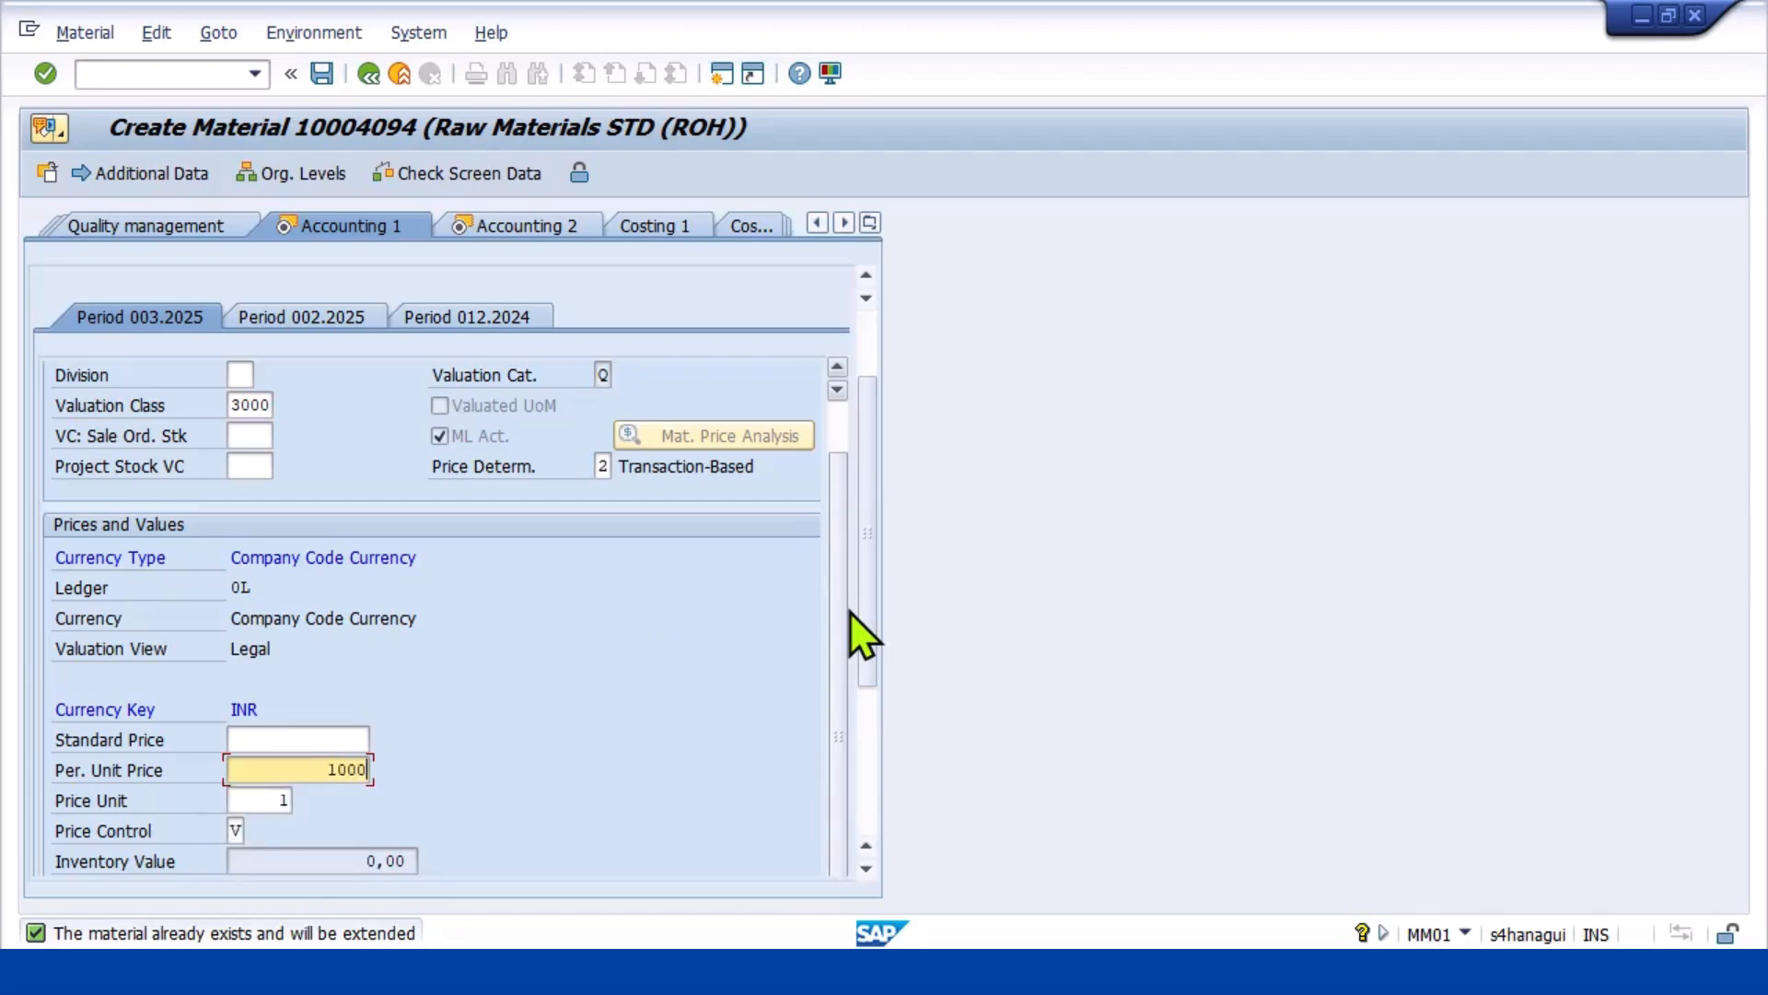
Accept both accounting views for valuation type MT_FOR_SAL and save the material extension
key(Return)
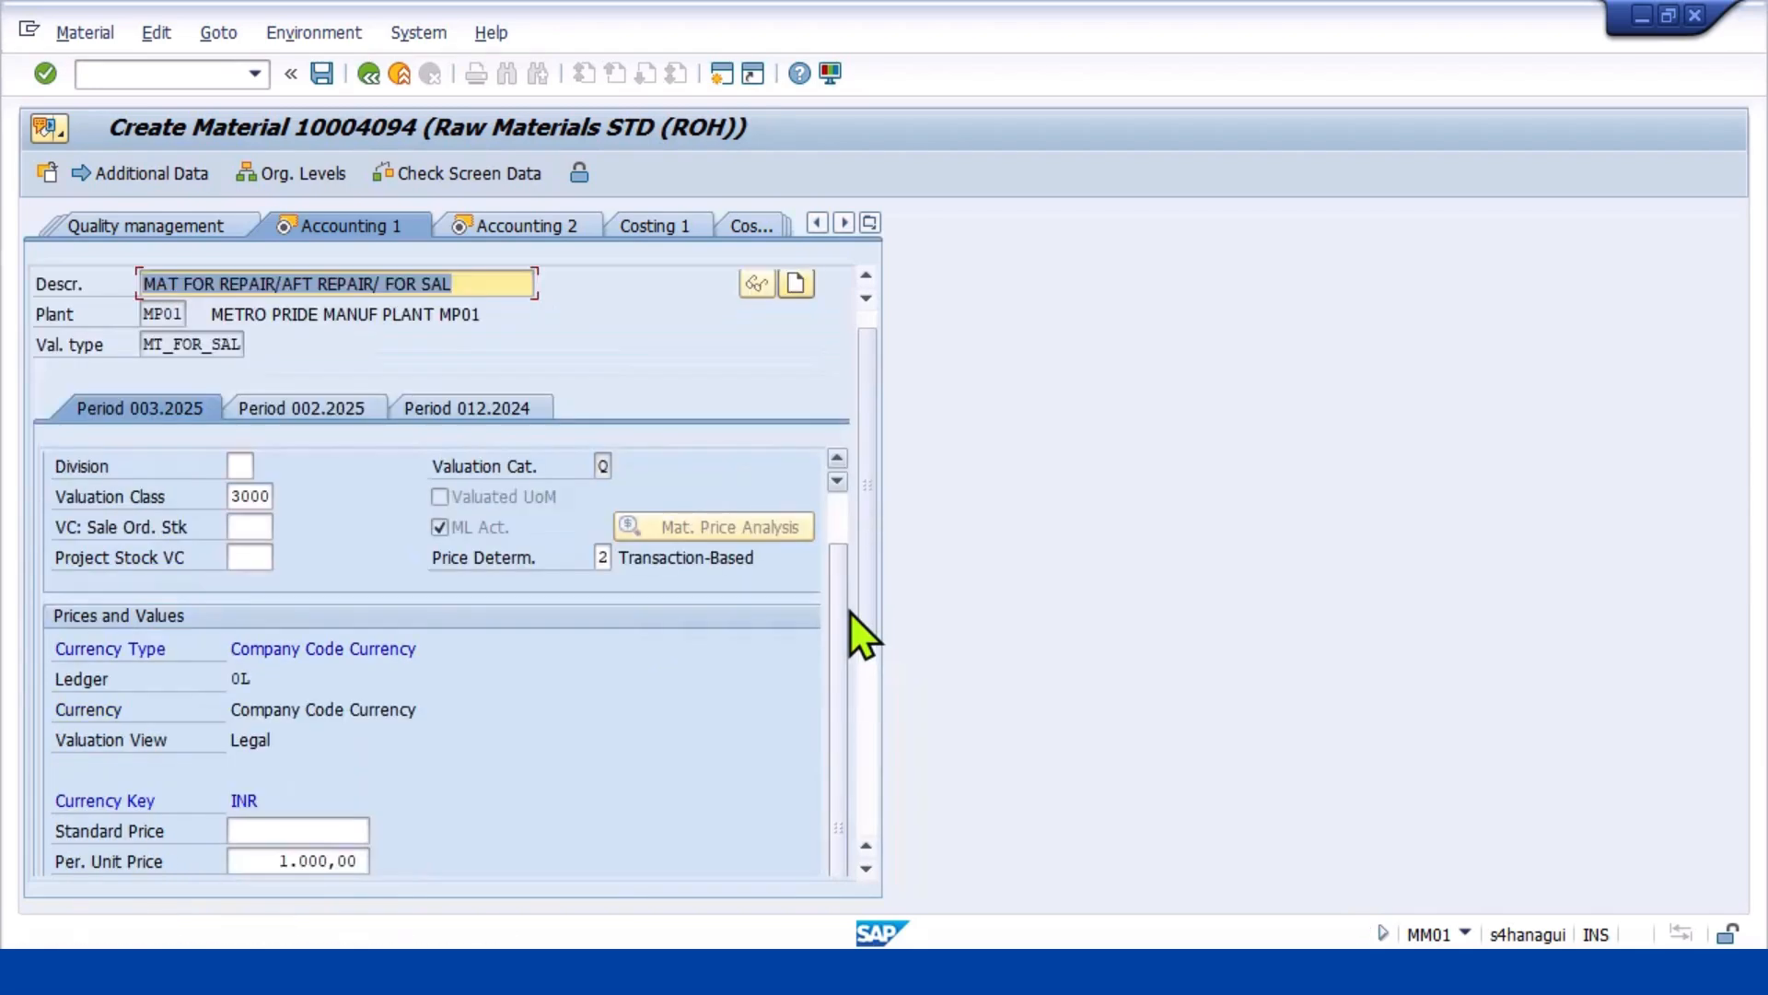
key(Return)
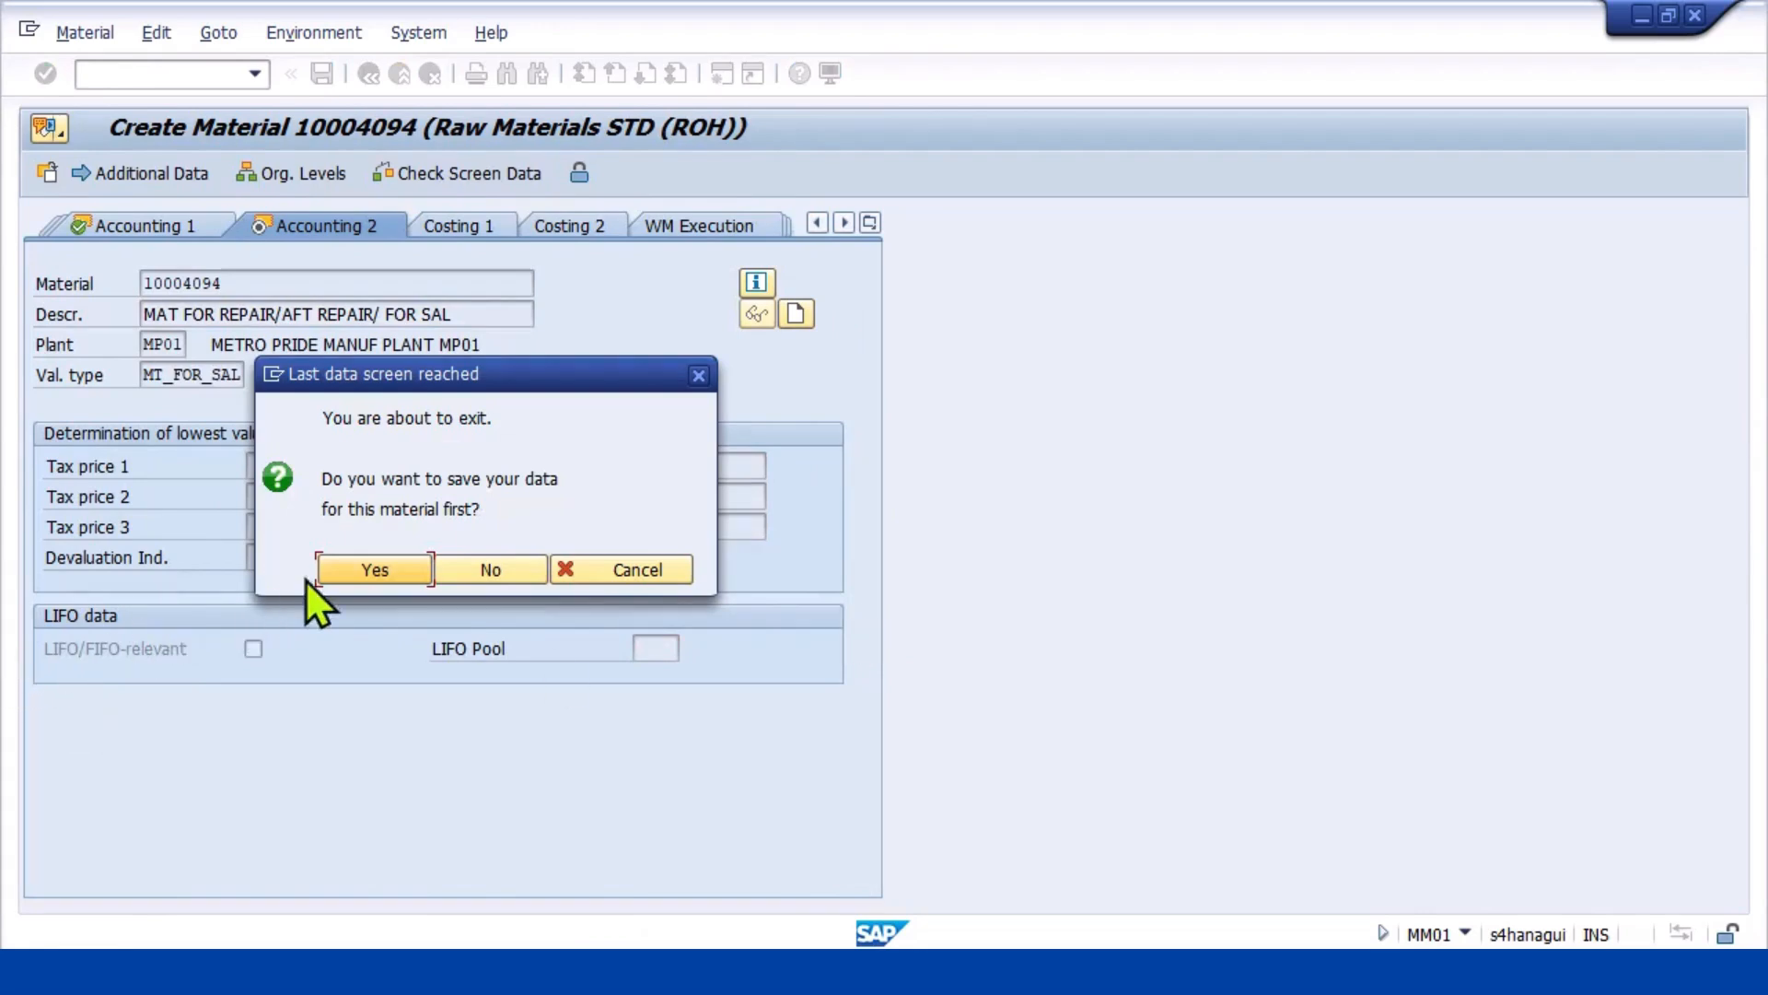
click(353, 570)
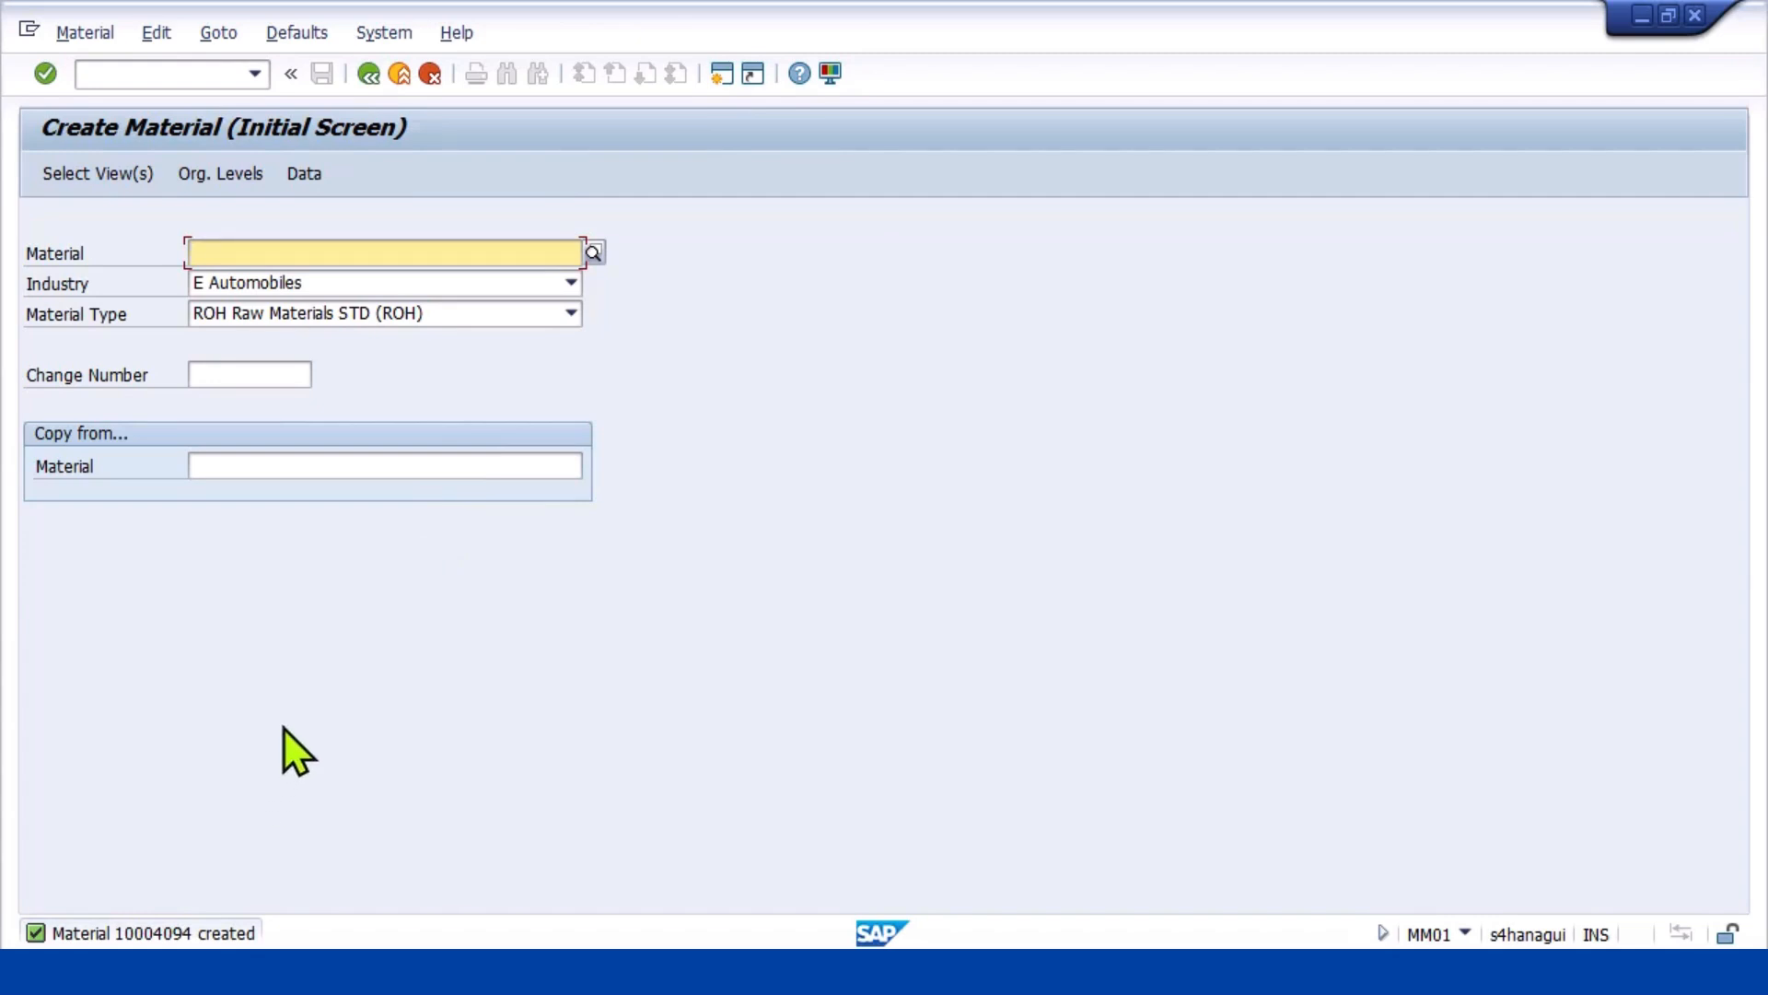
Open transaction MIGO and choose the action A01 Goods Receipt
click(198, 73)
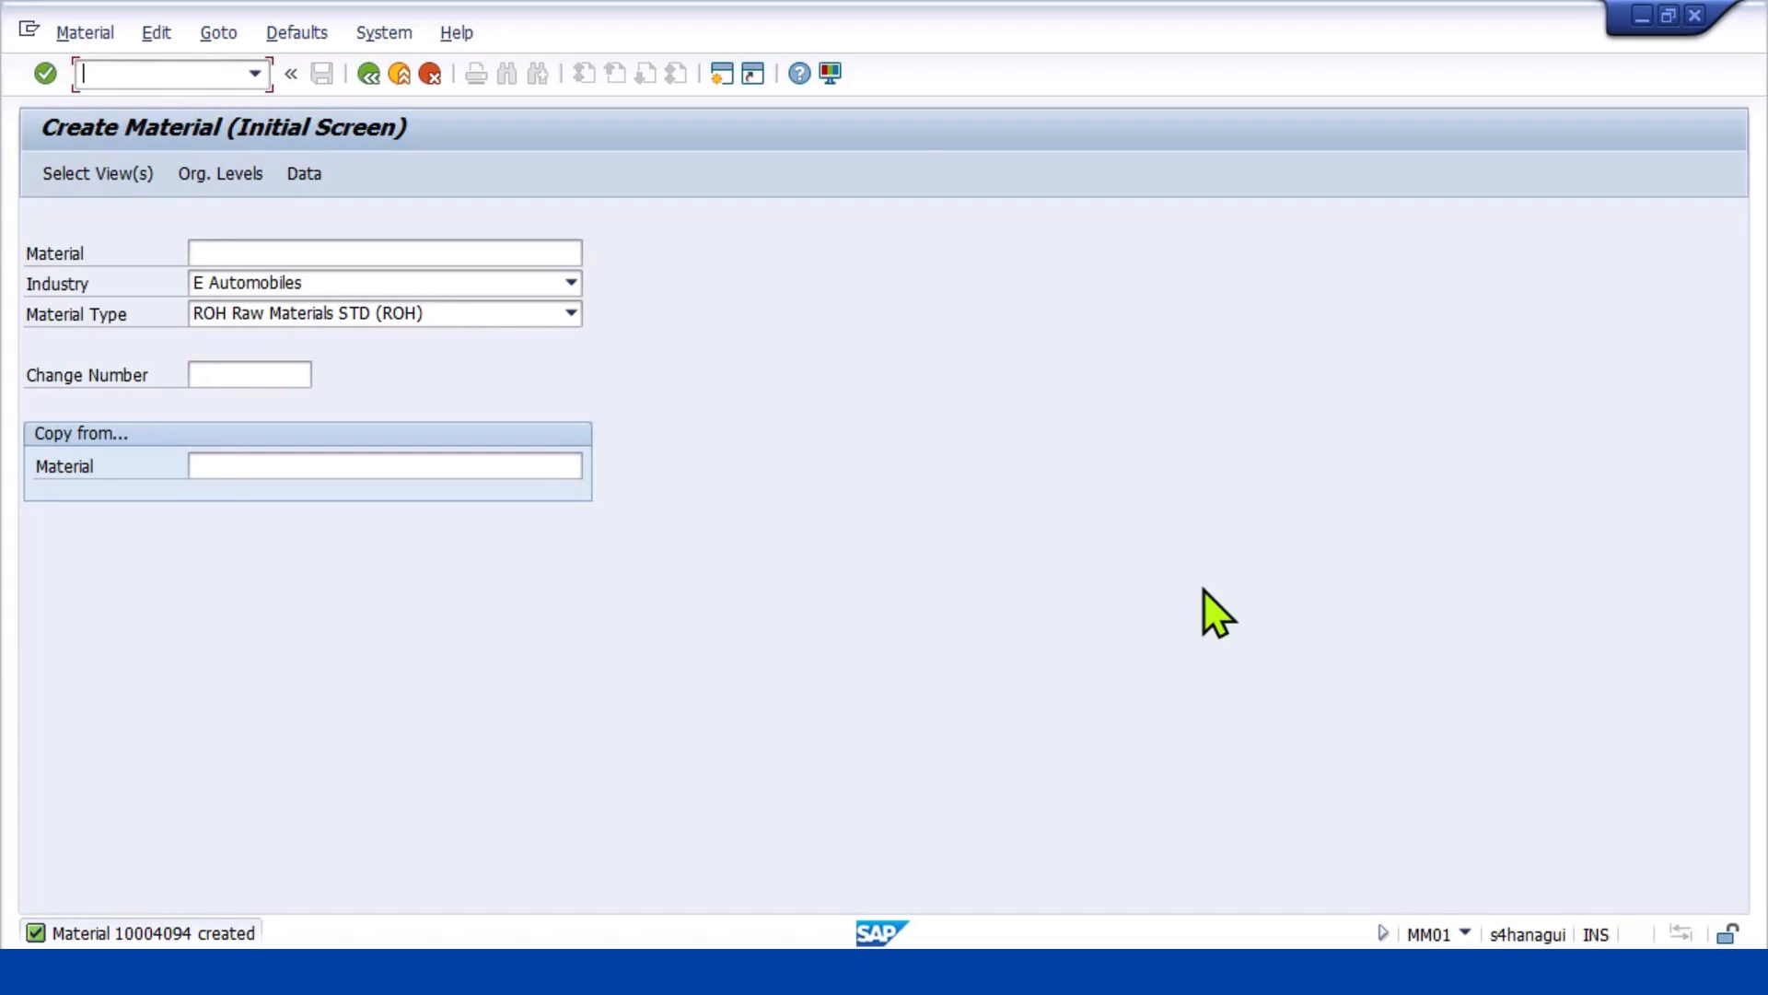
text(/NMIGO)
key(Return)
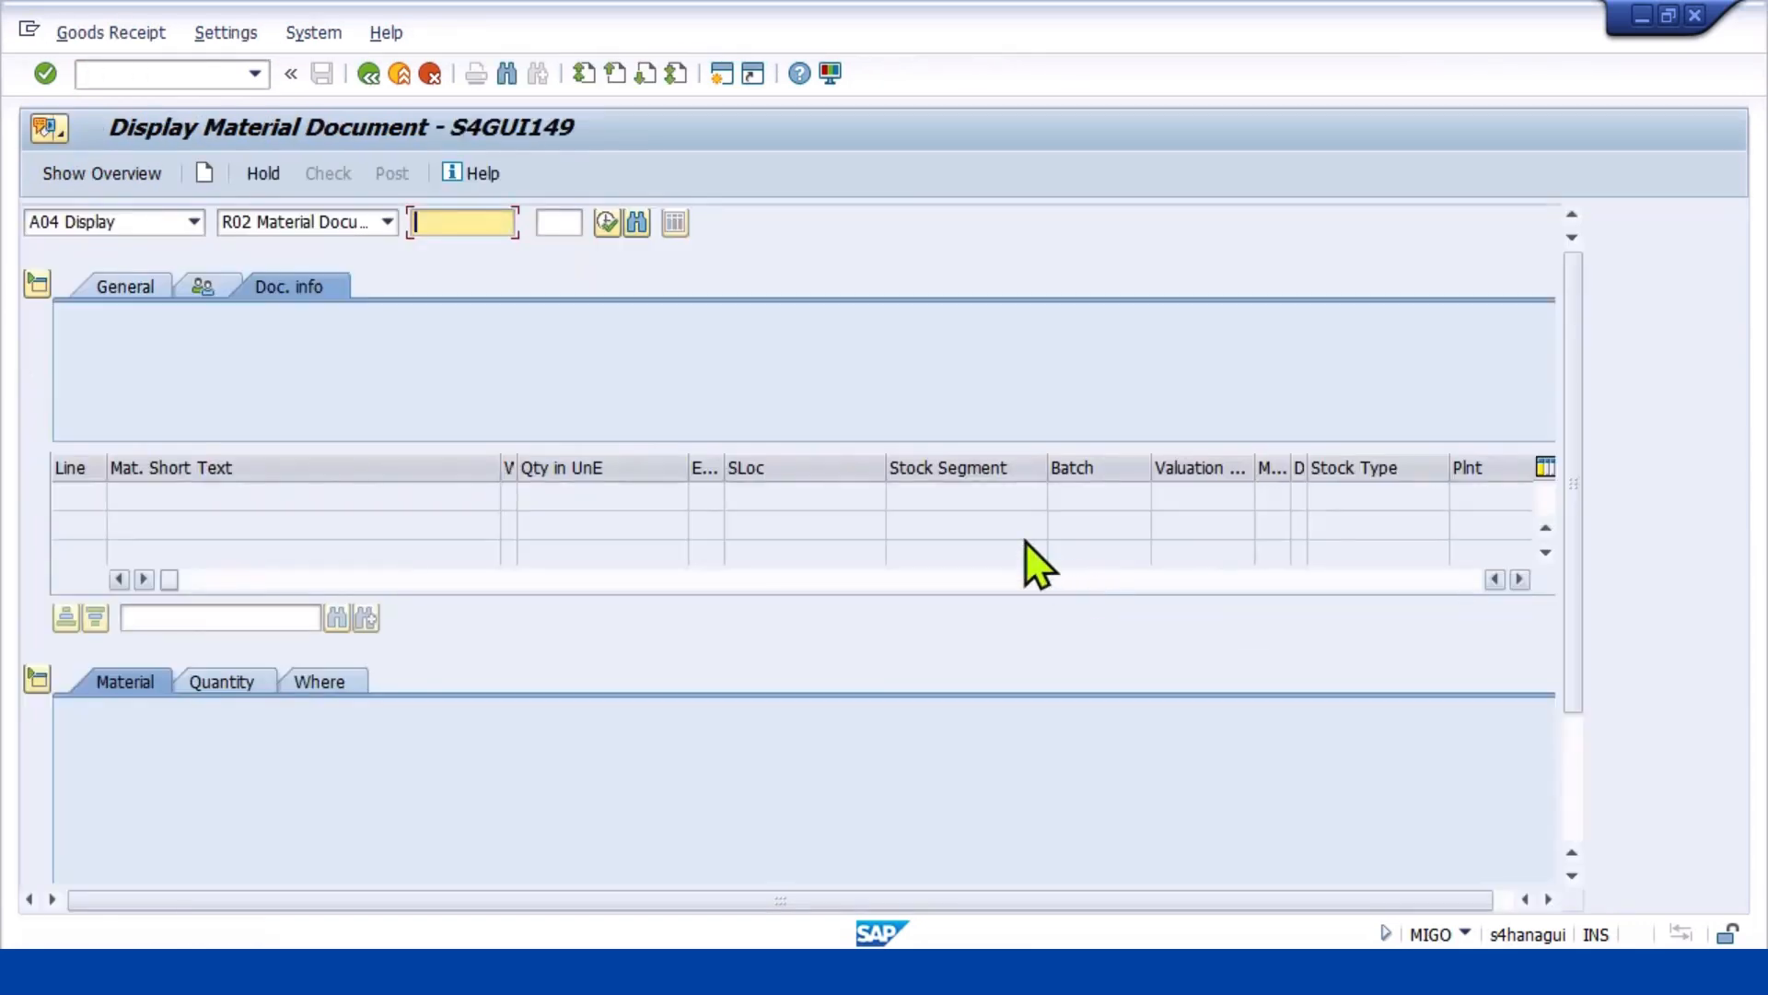
click(190, 225)
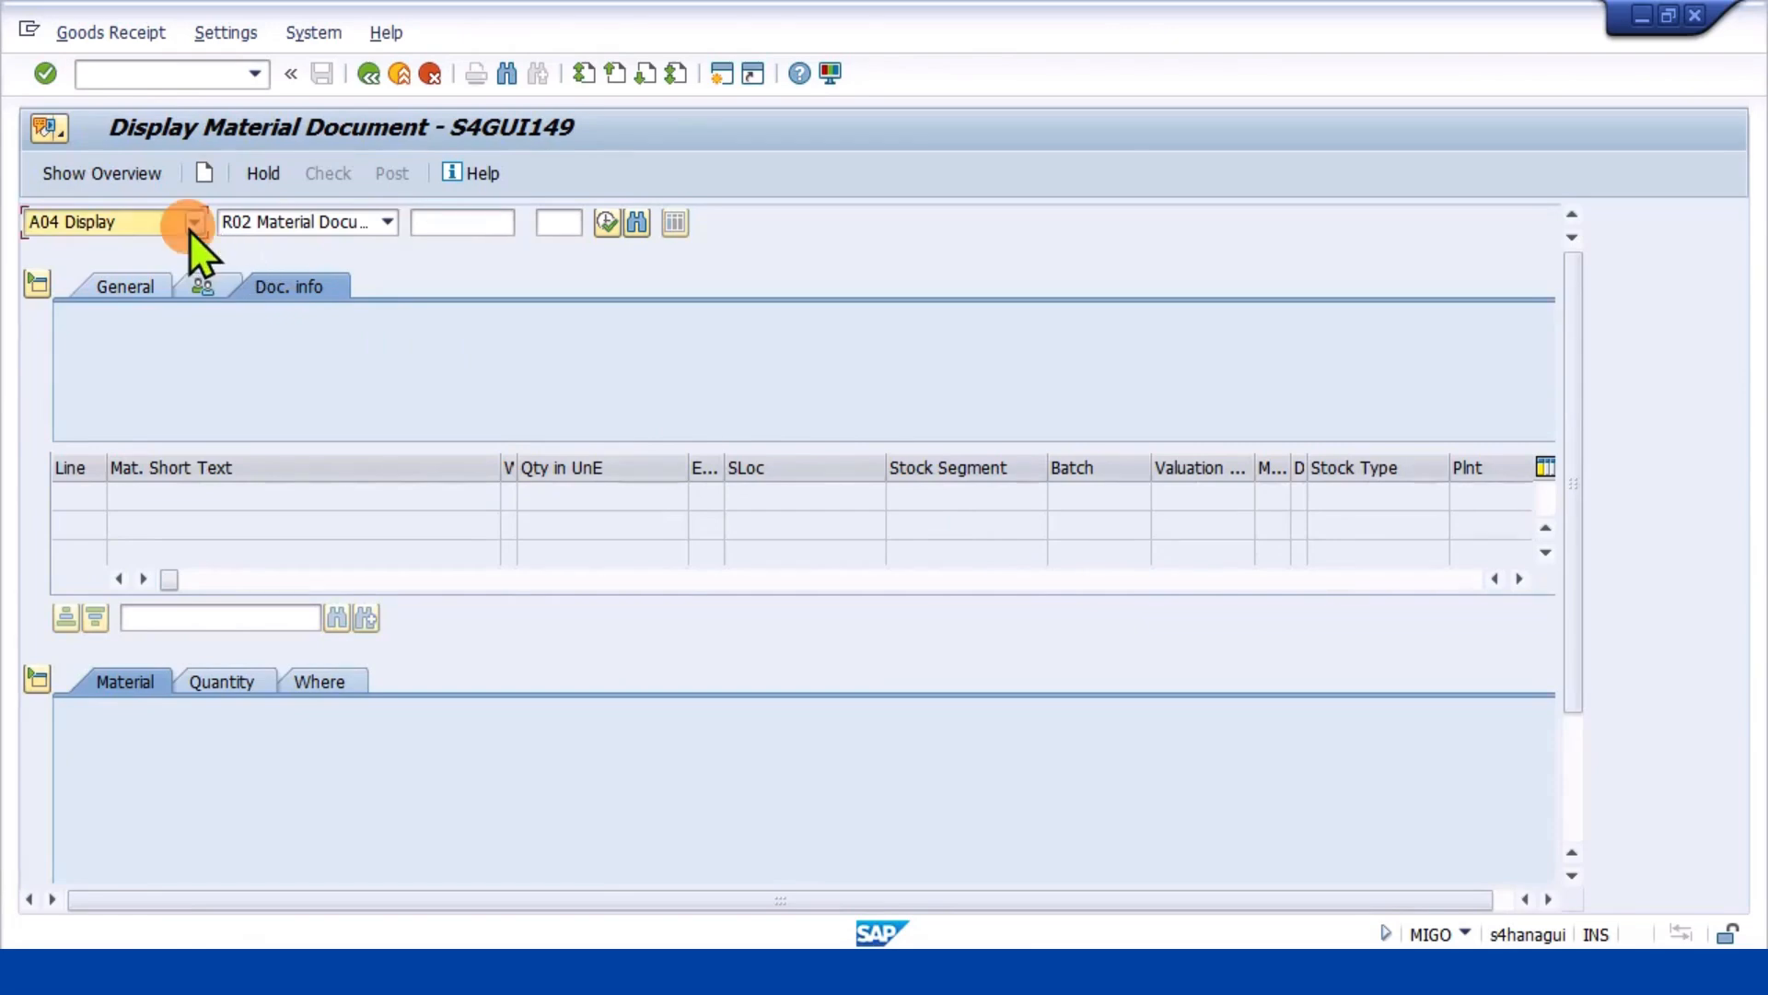
click(175, 245)
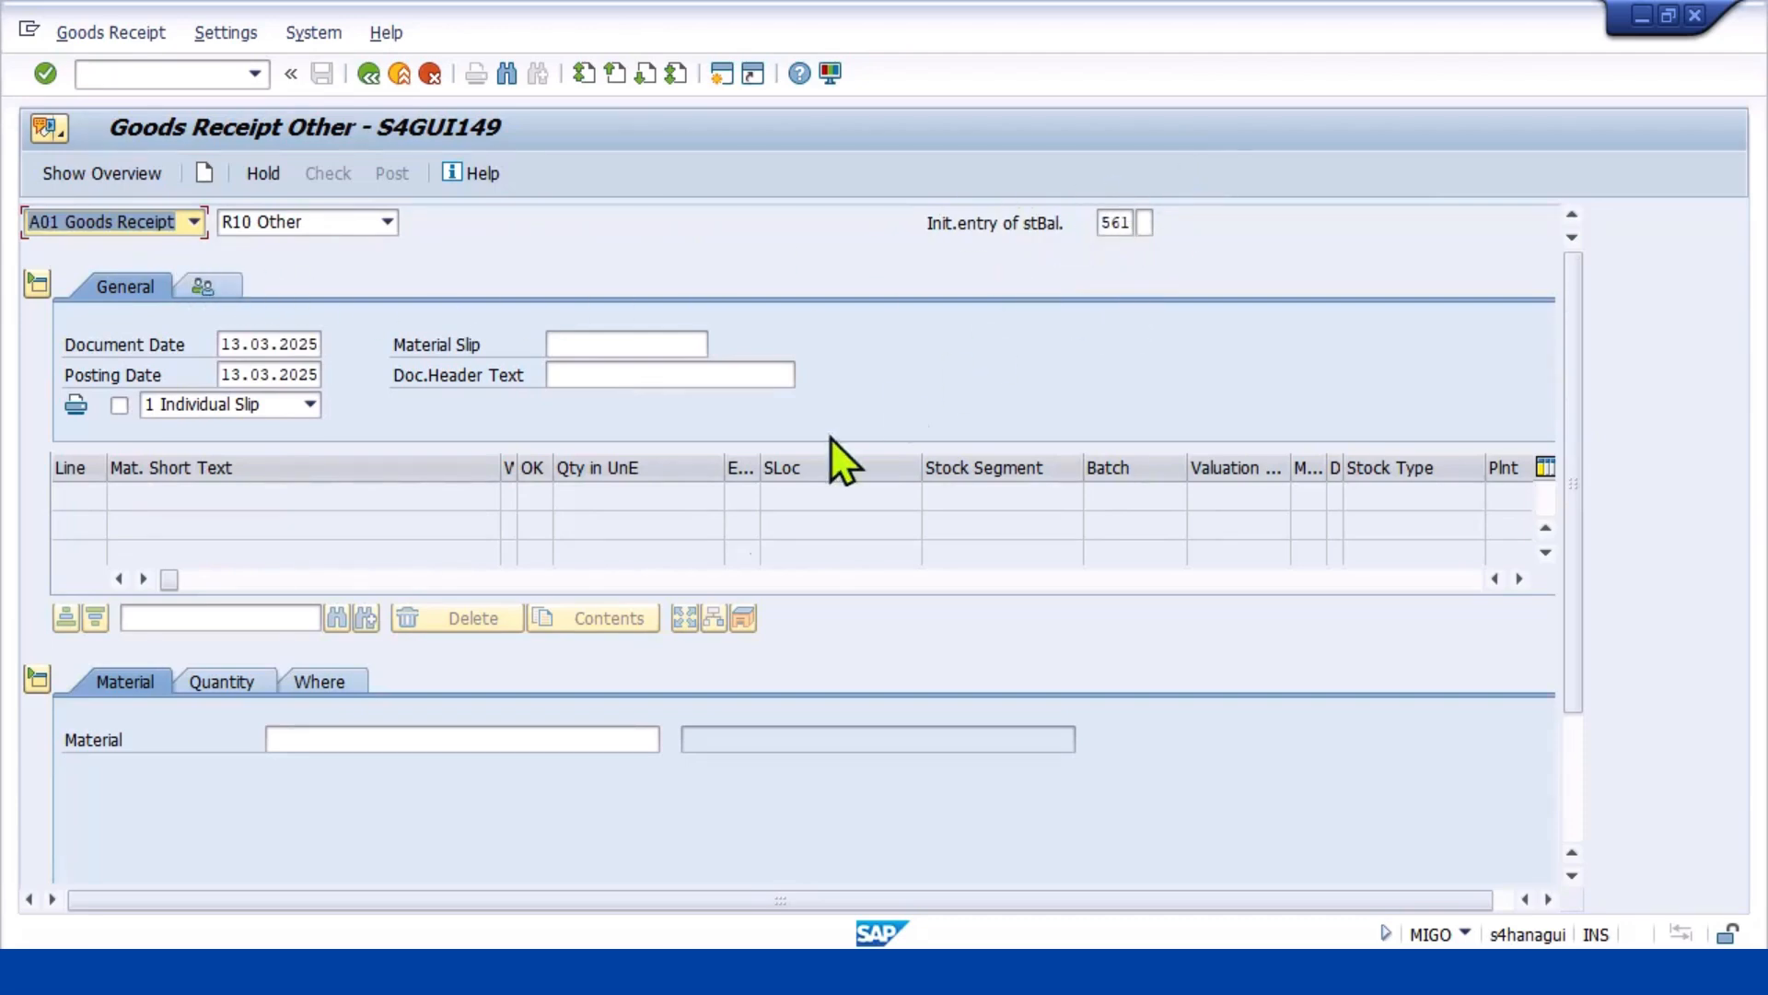
Enter material 10004094 as the goods receipt item with a quantity of 100 in unit of entry
click(279, 745)
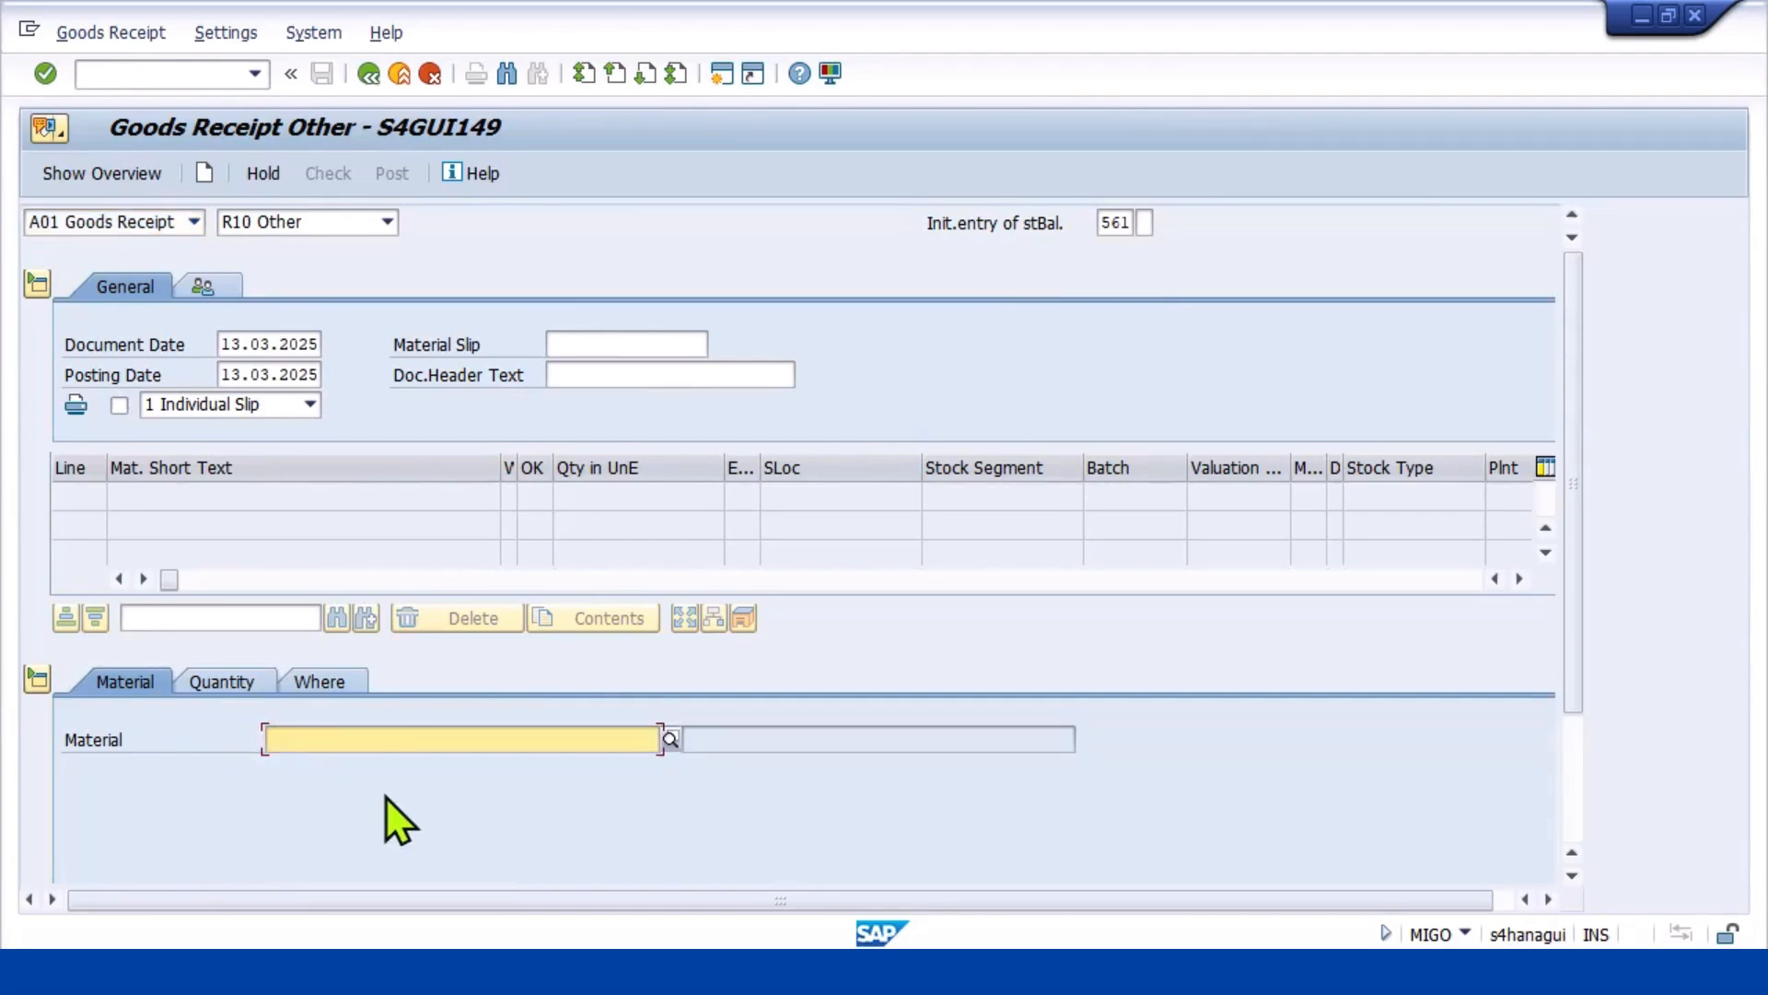
text(10004094)
key(Return)
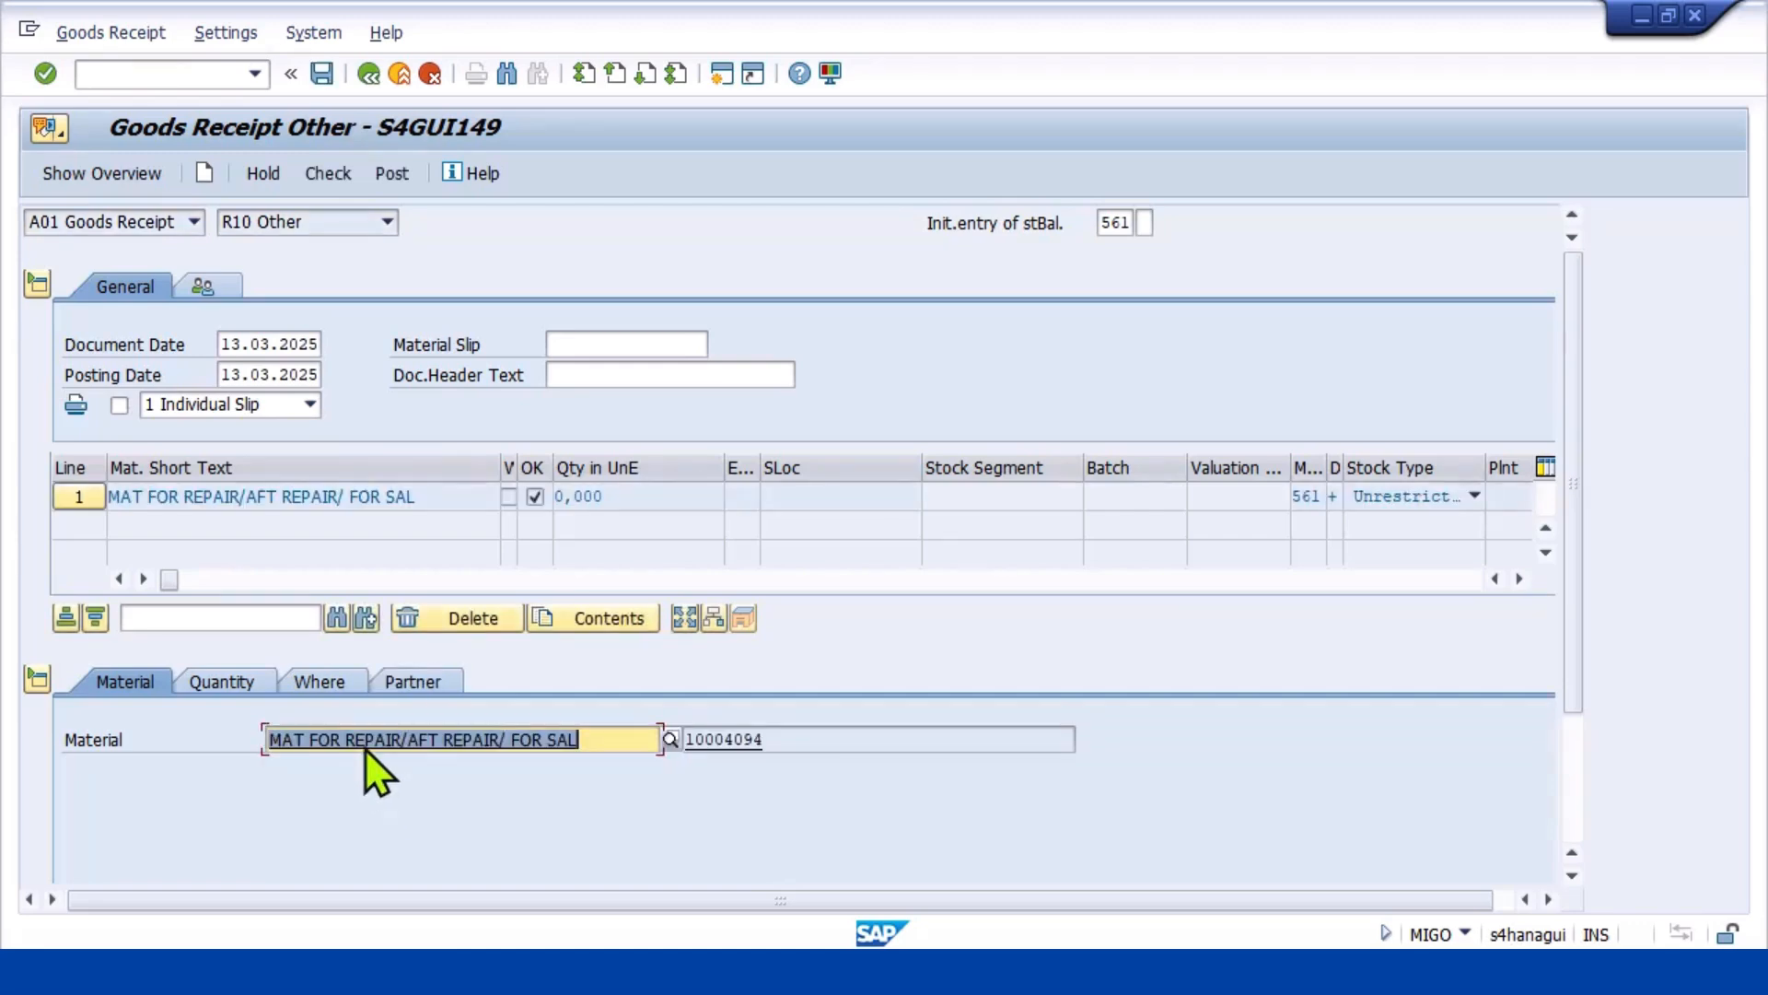
click(230, 686)
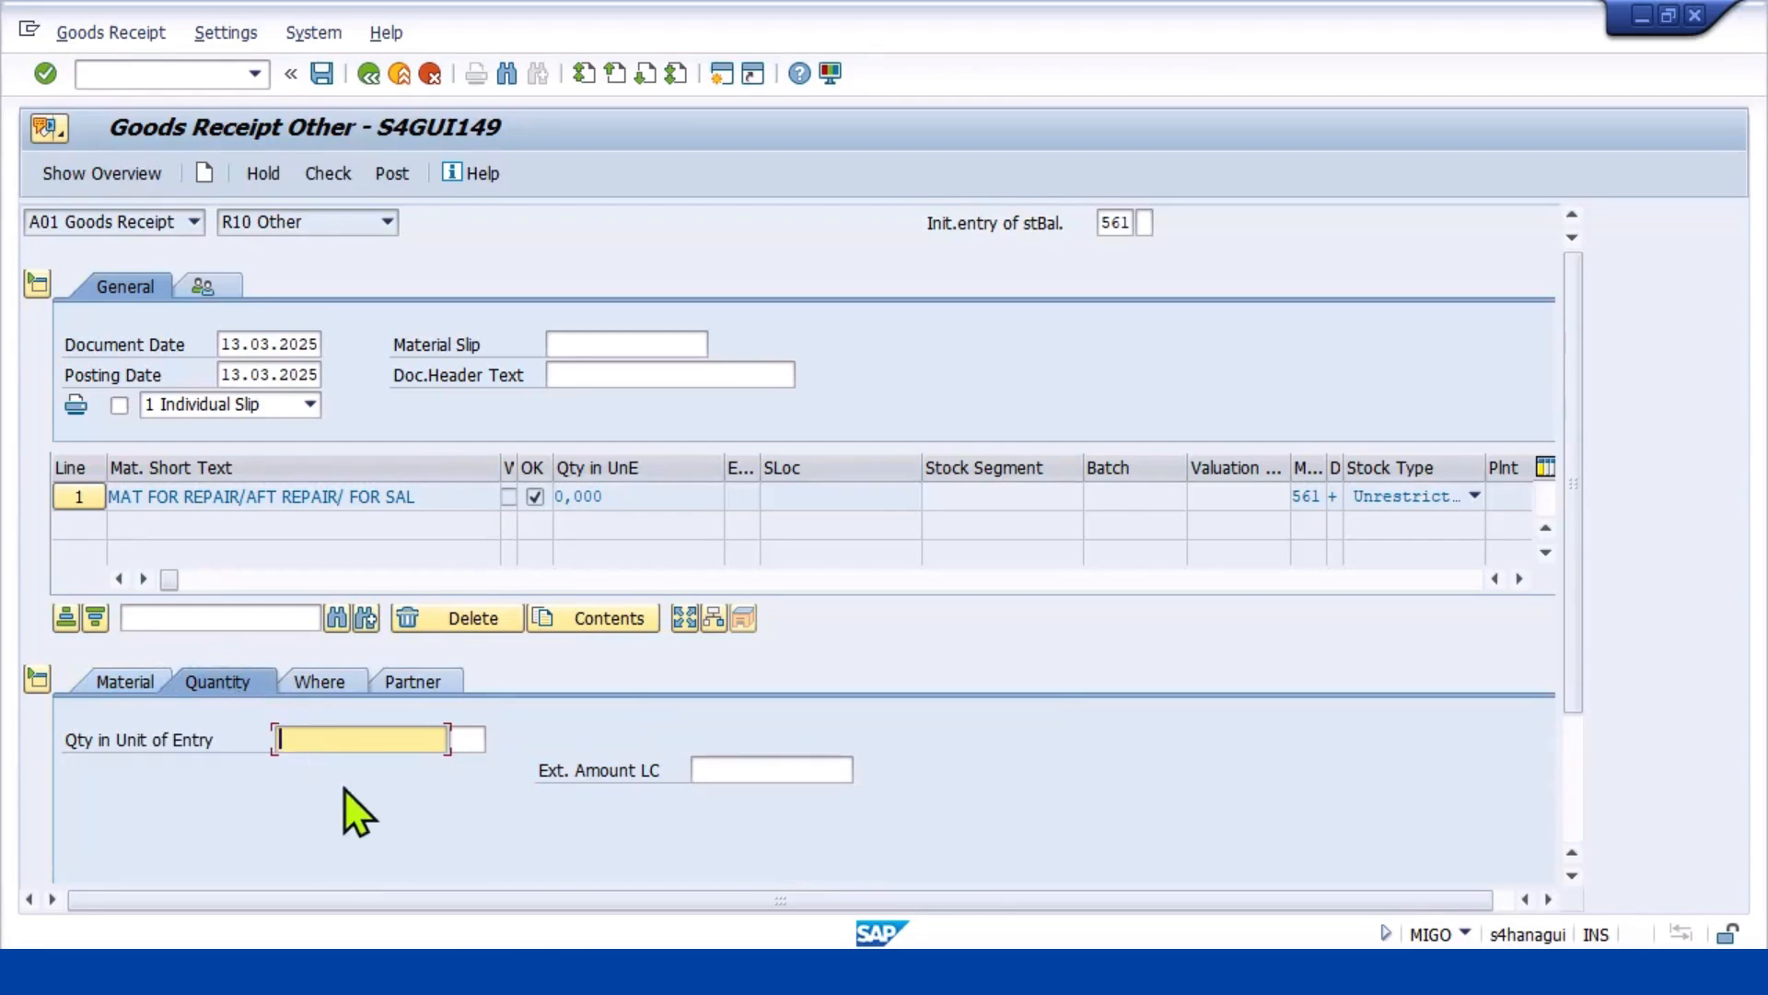
text(100)
Assign the goods receipt item to plant MP01 and storage location MPL1
click(322, 680)
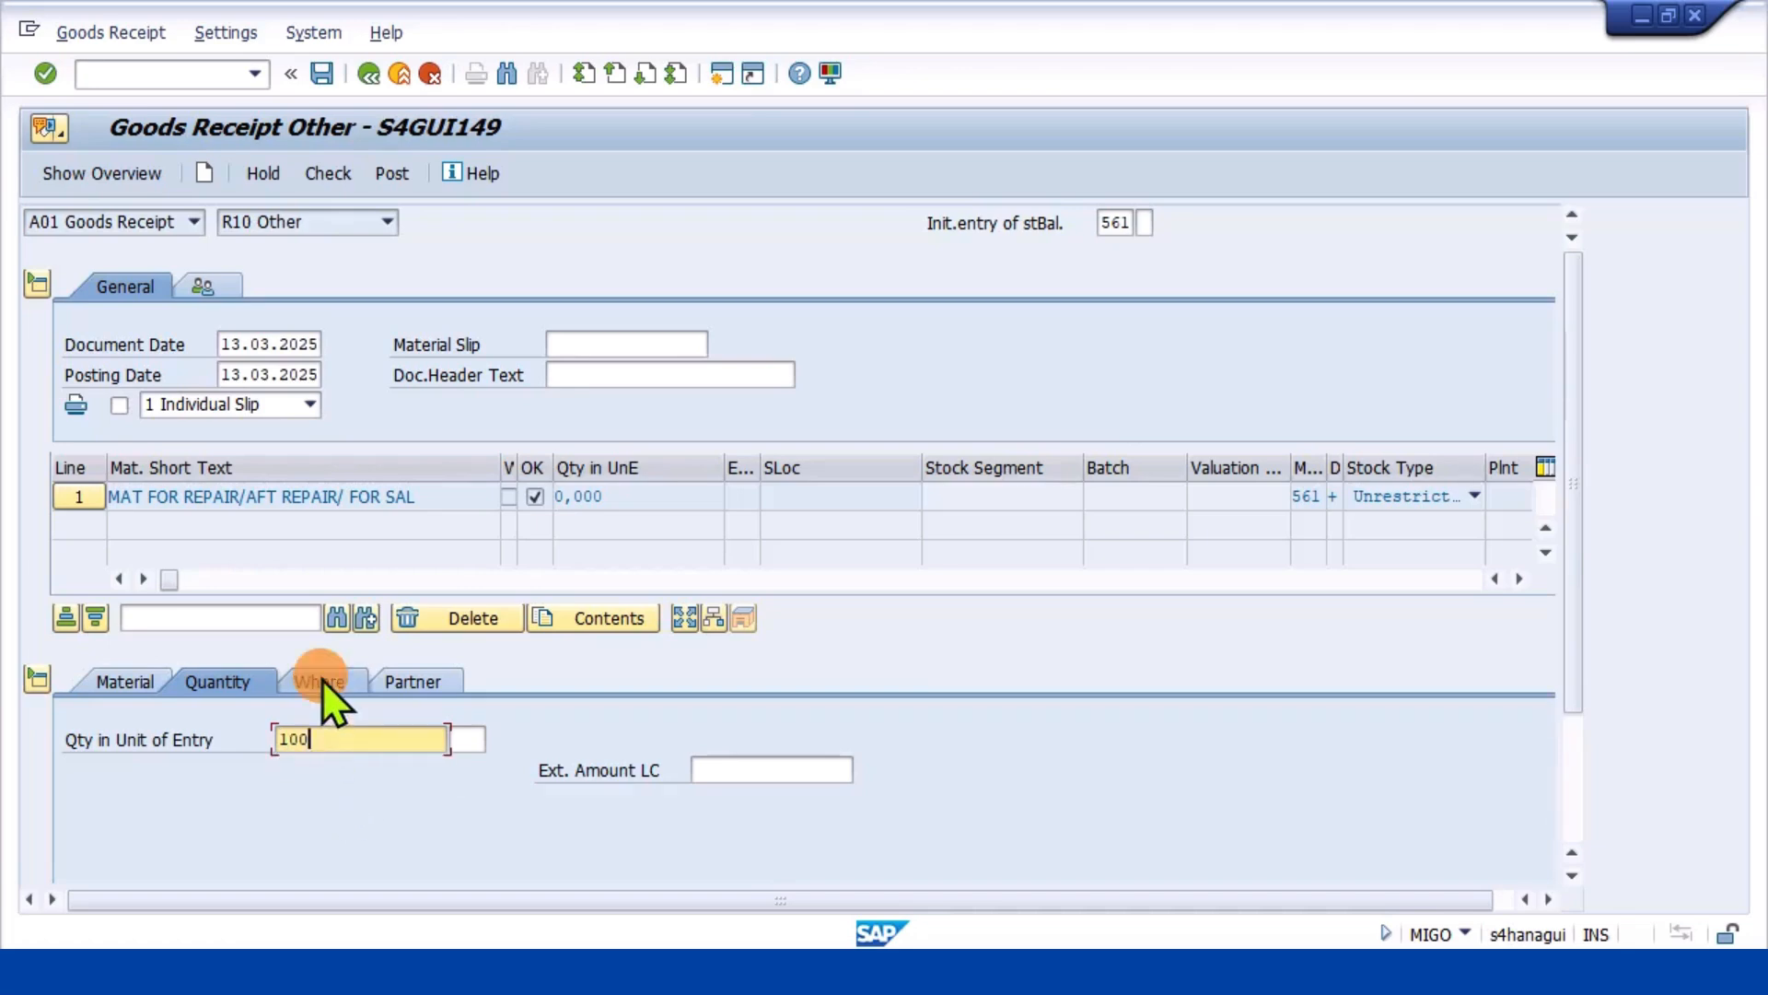
click(359, 798)
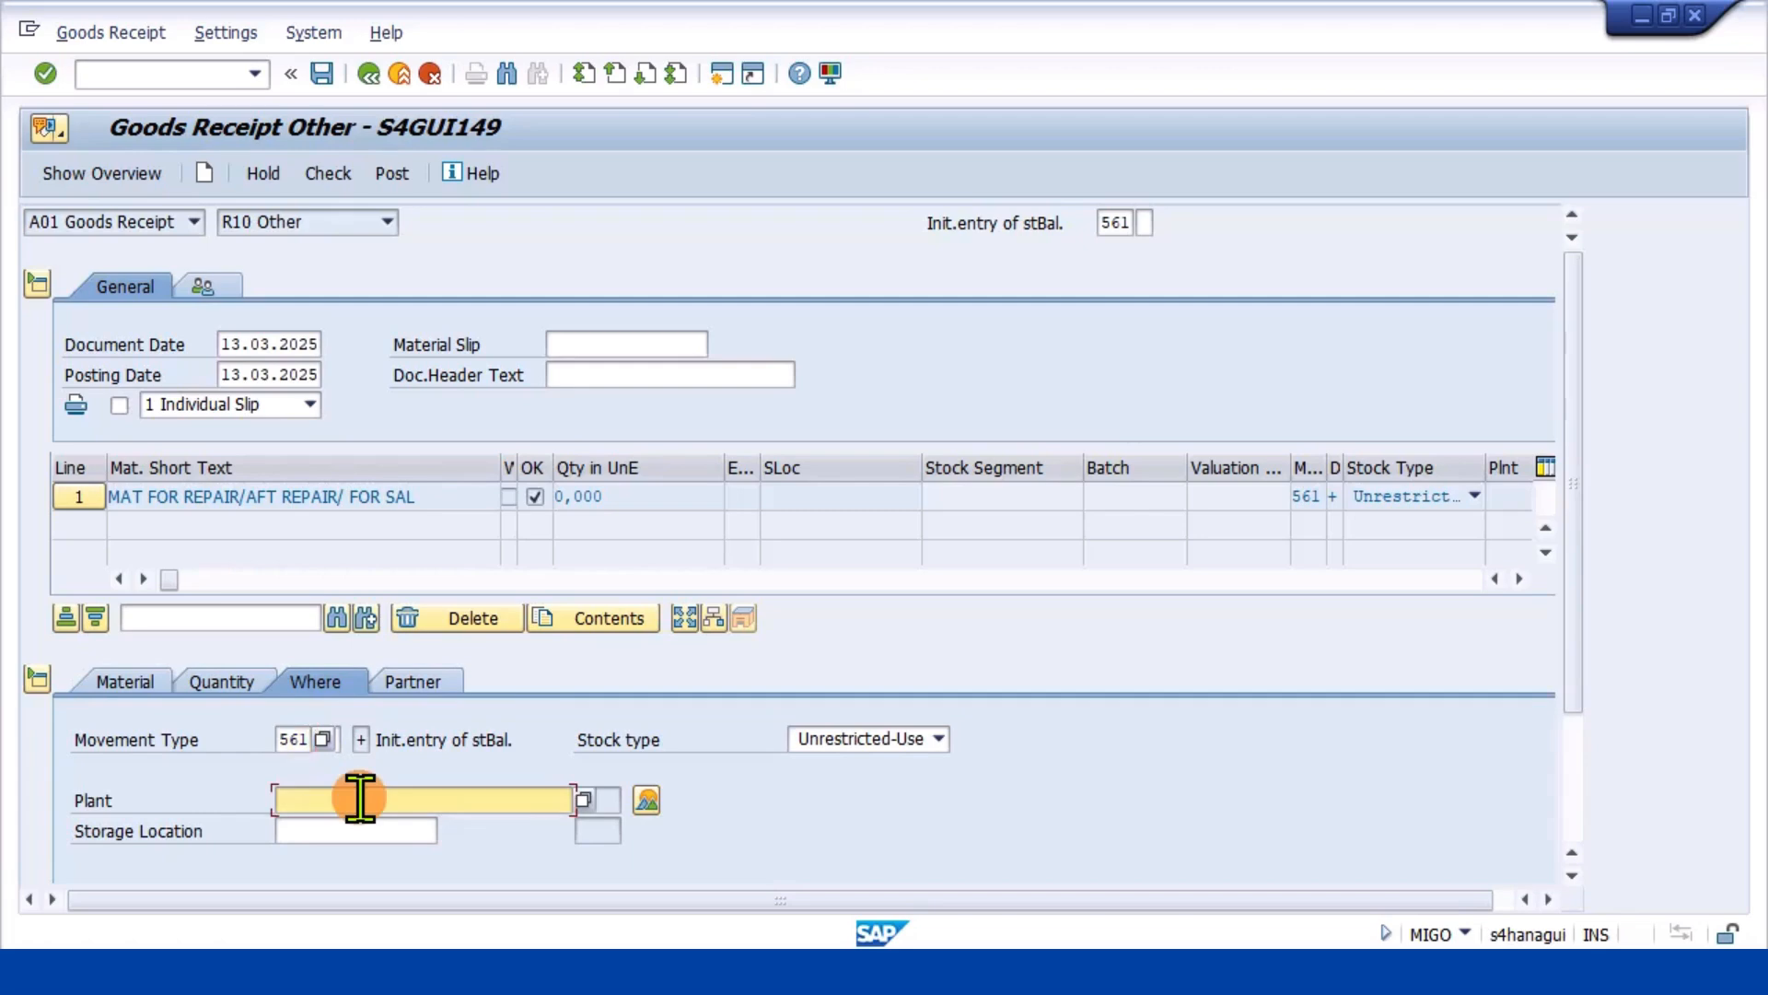
text(MP)
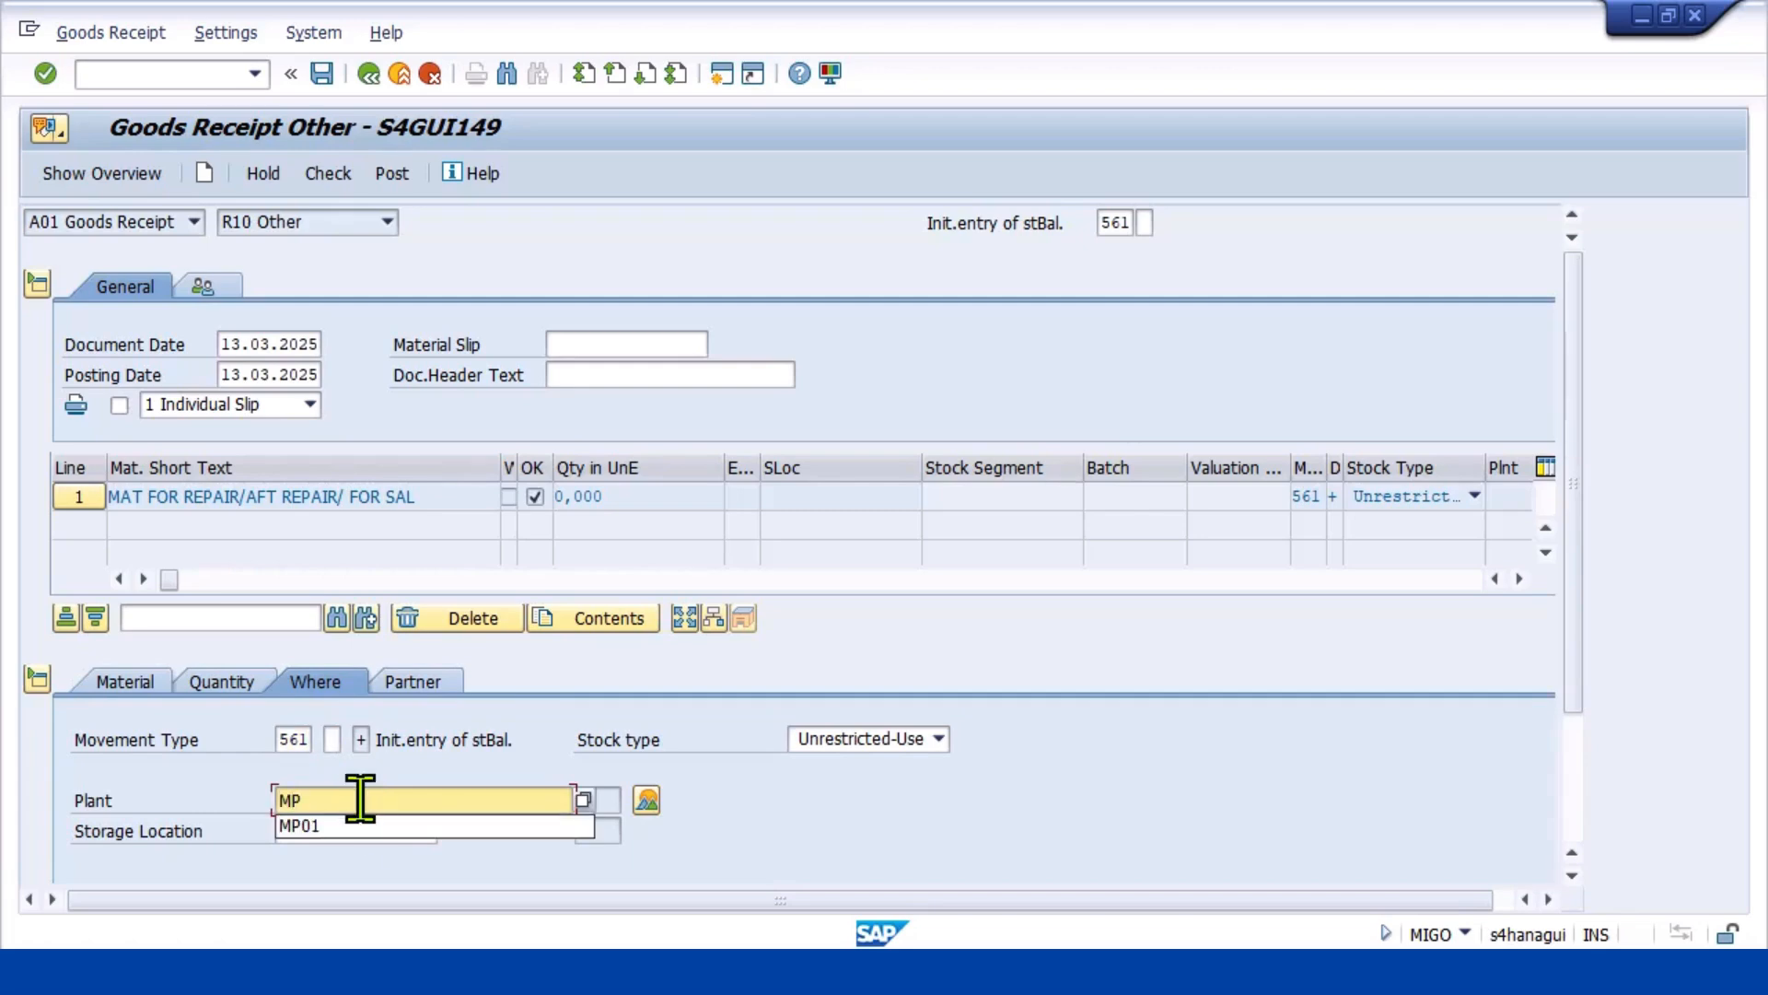
text(01)
key(Tab)
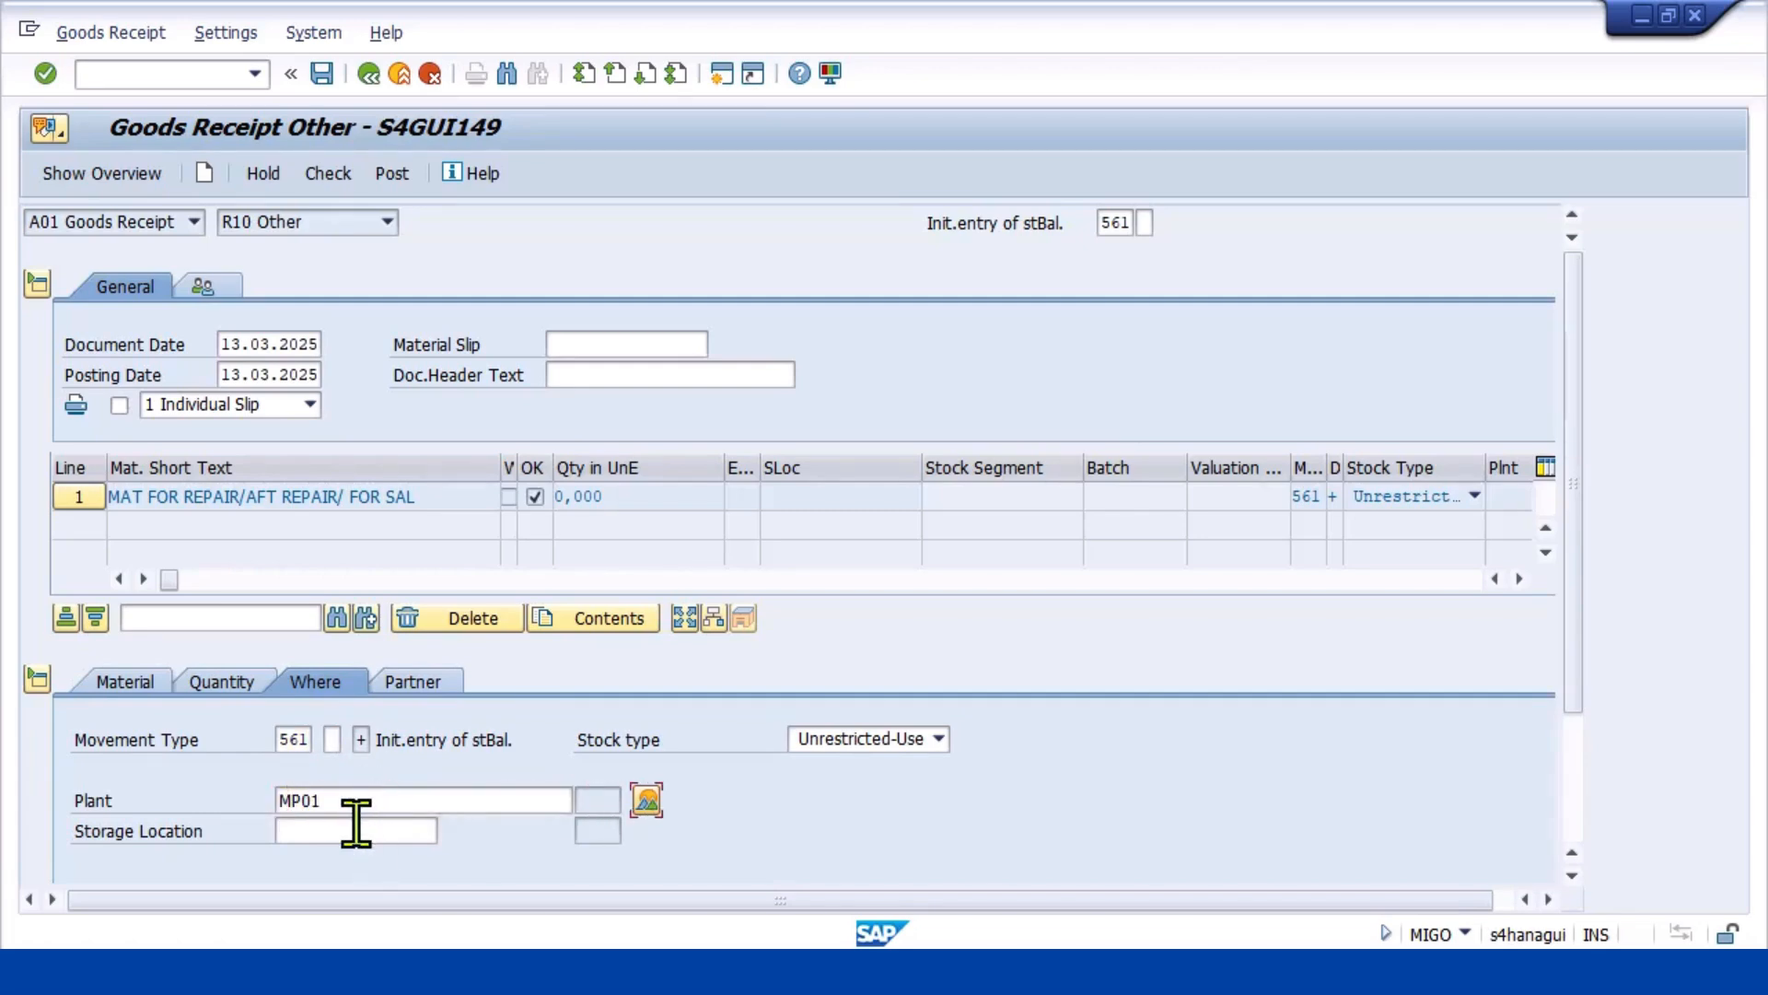
click(356, 827)
text(MPL1)
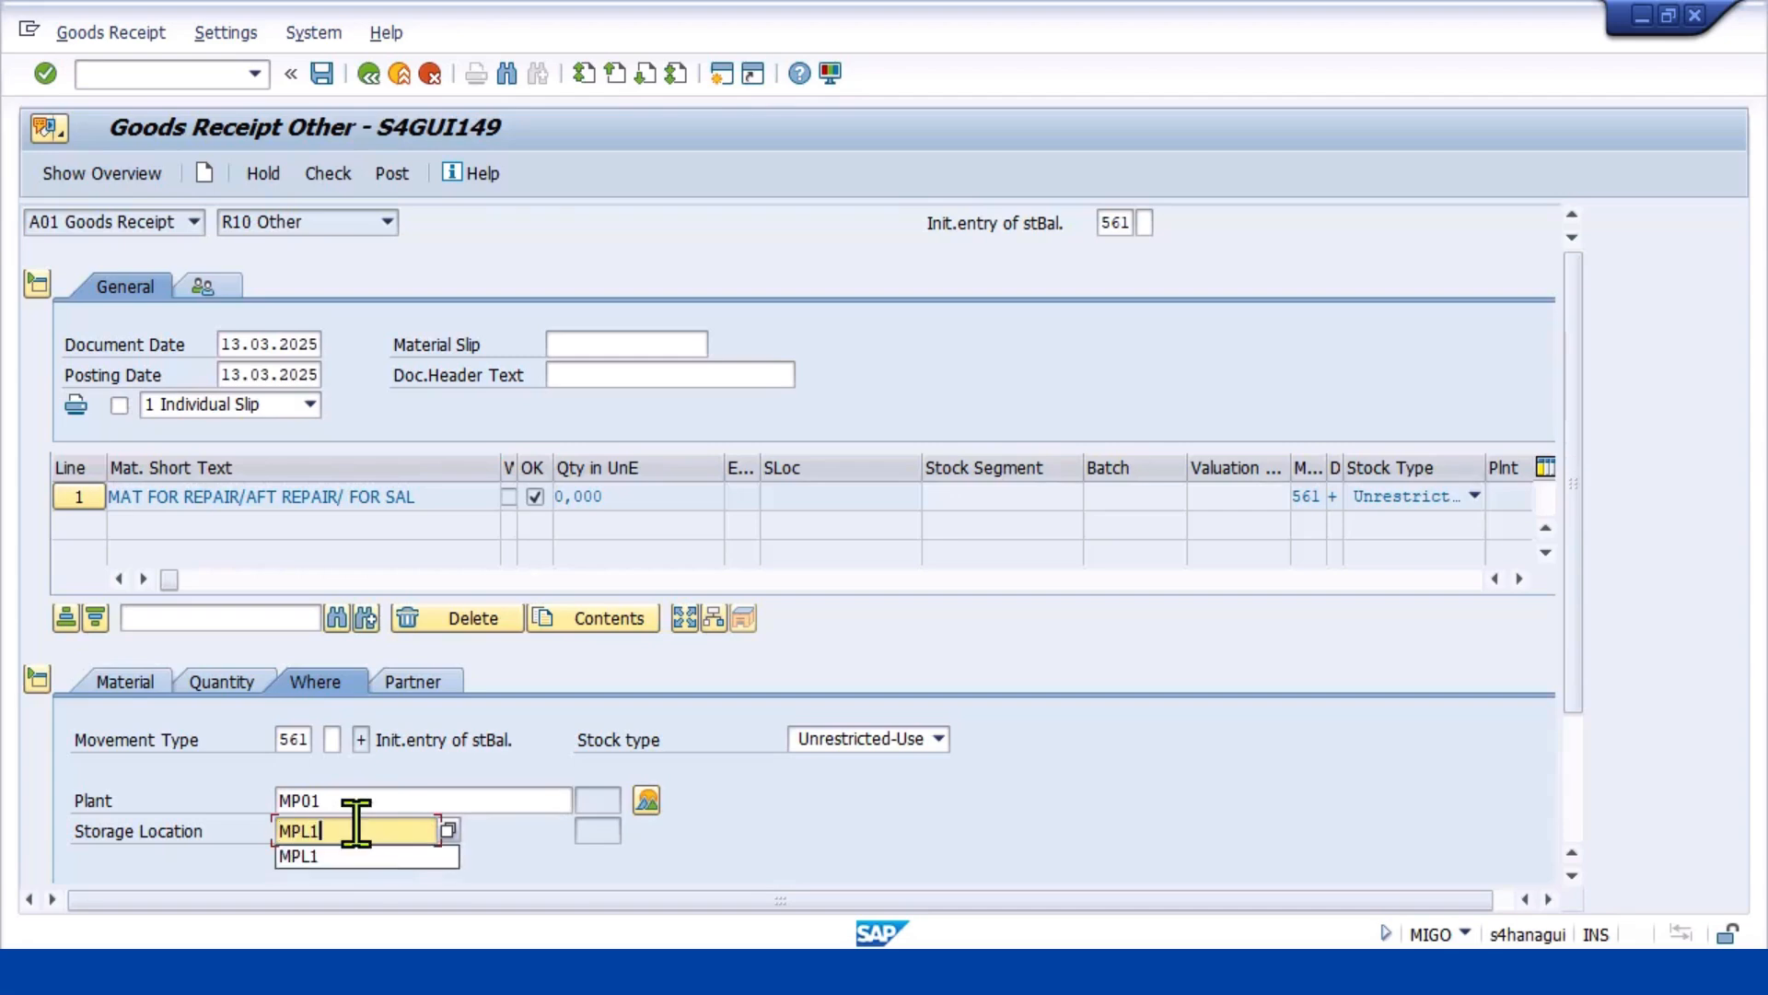
key(Return)
key(Return)
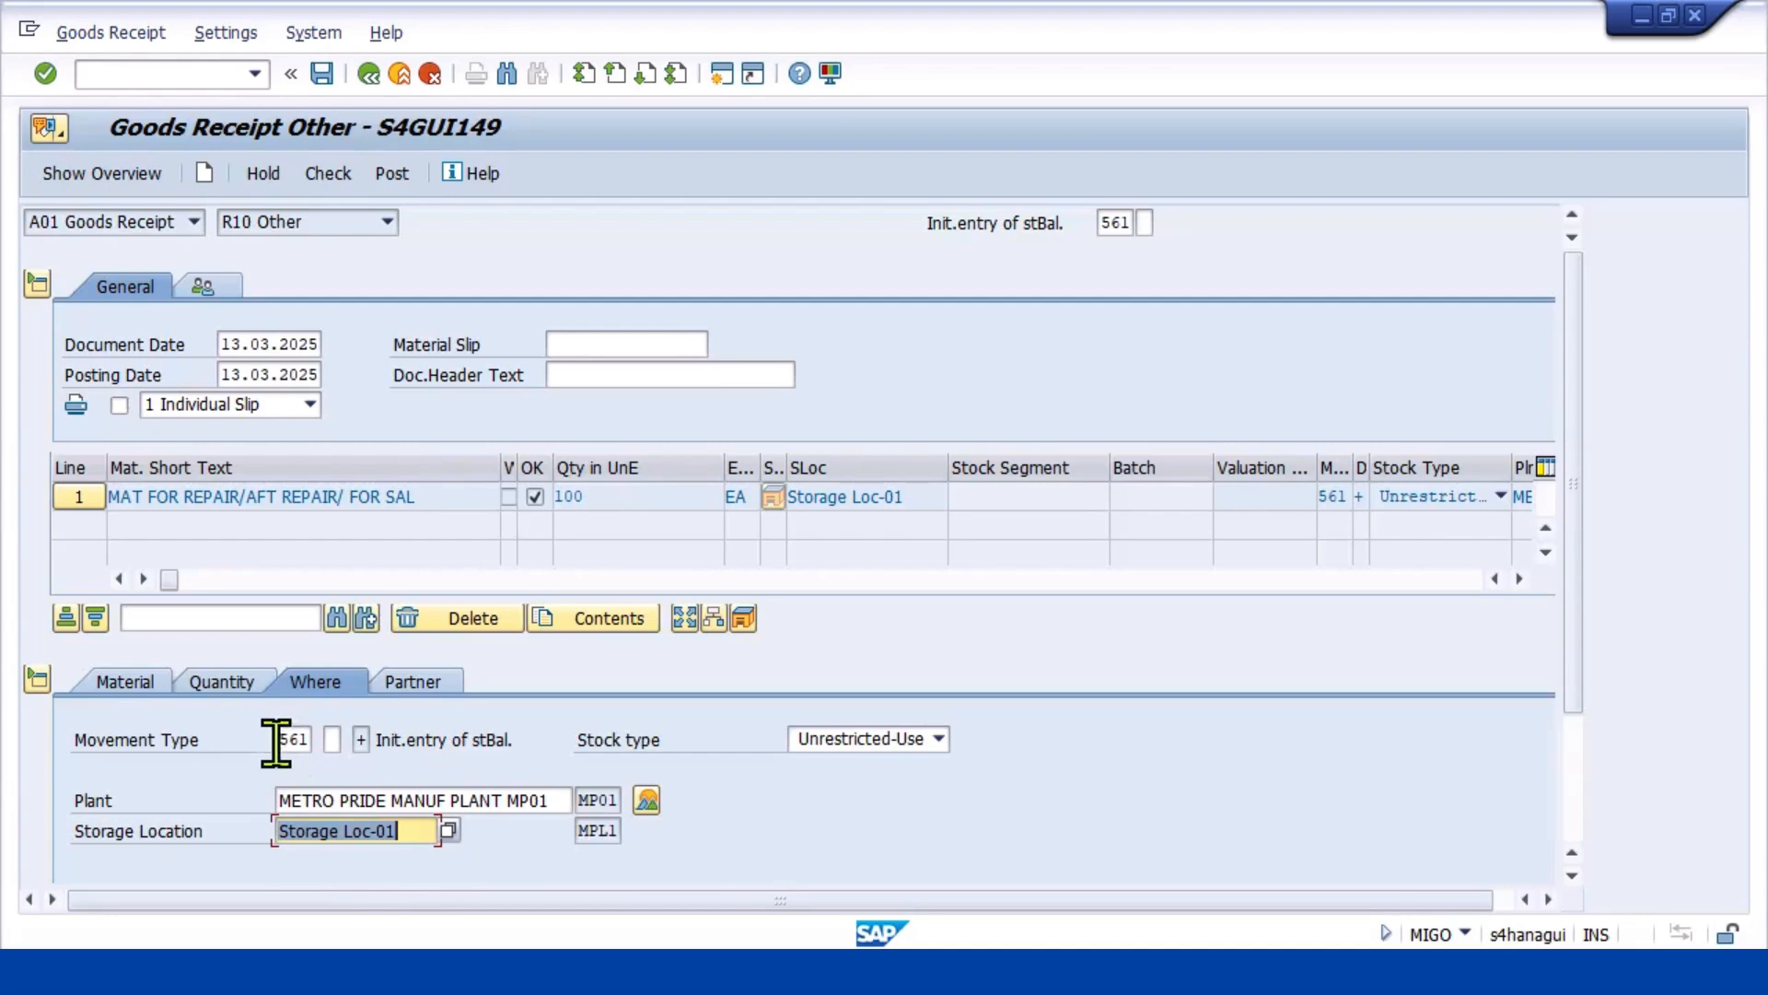
Assign valuation type MT_FOR_REP to the goods receipt item for material 10004094
click(129, 682)
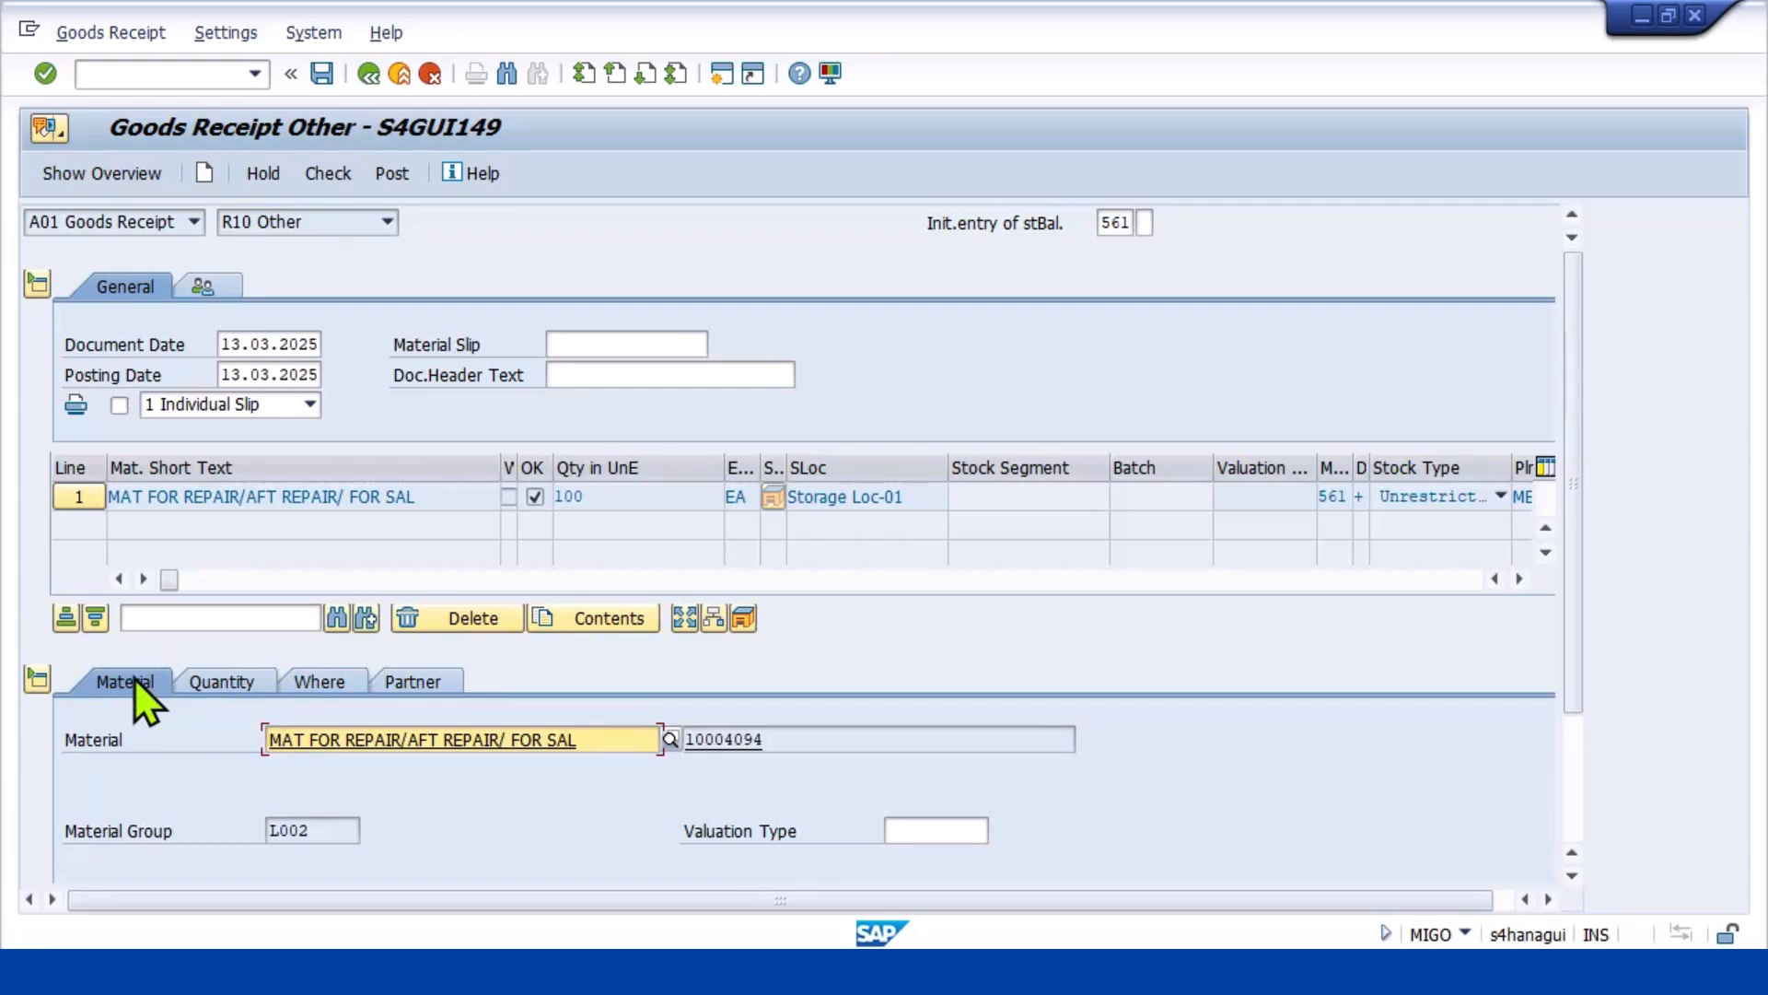
scroll(645, 792, down, 2)
click(938, 708)
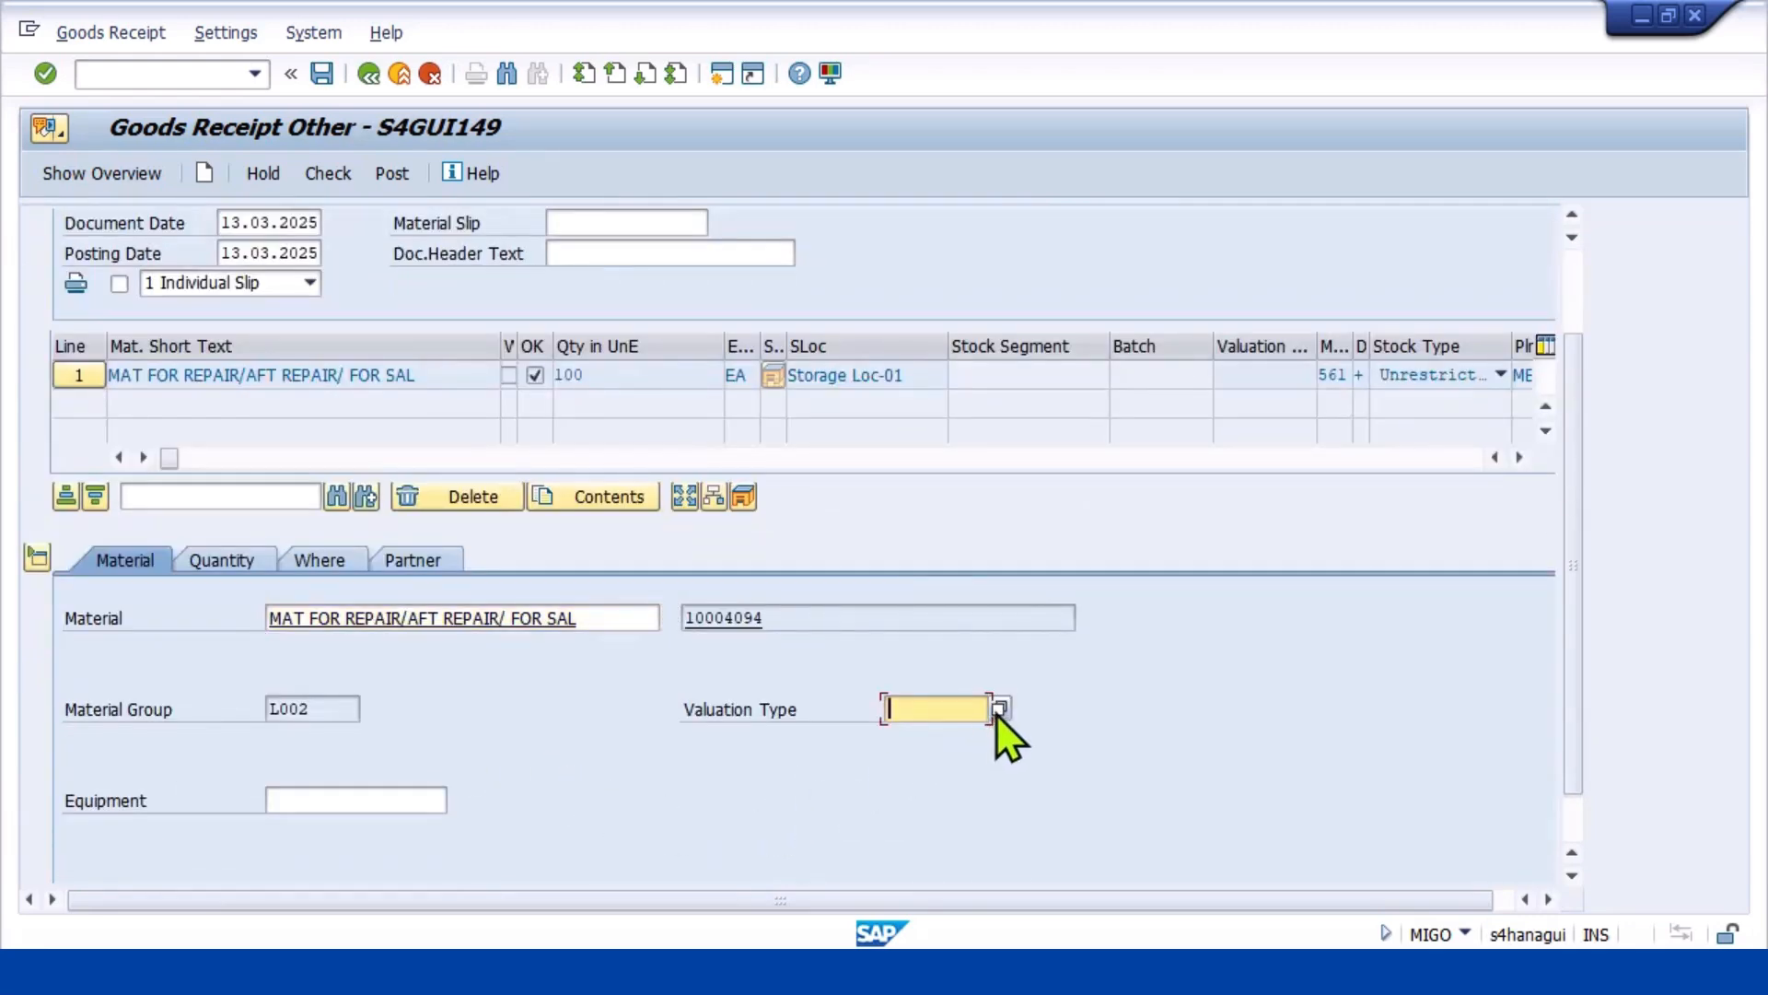
key(F4)
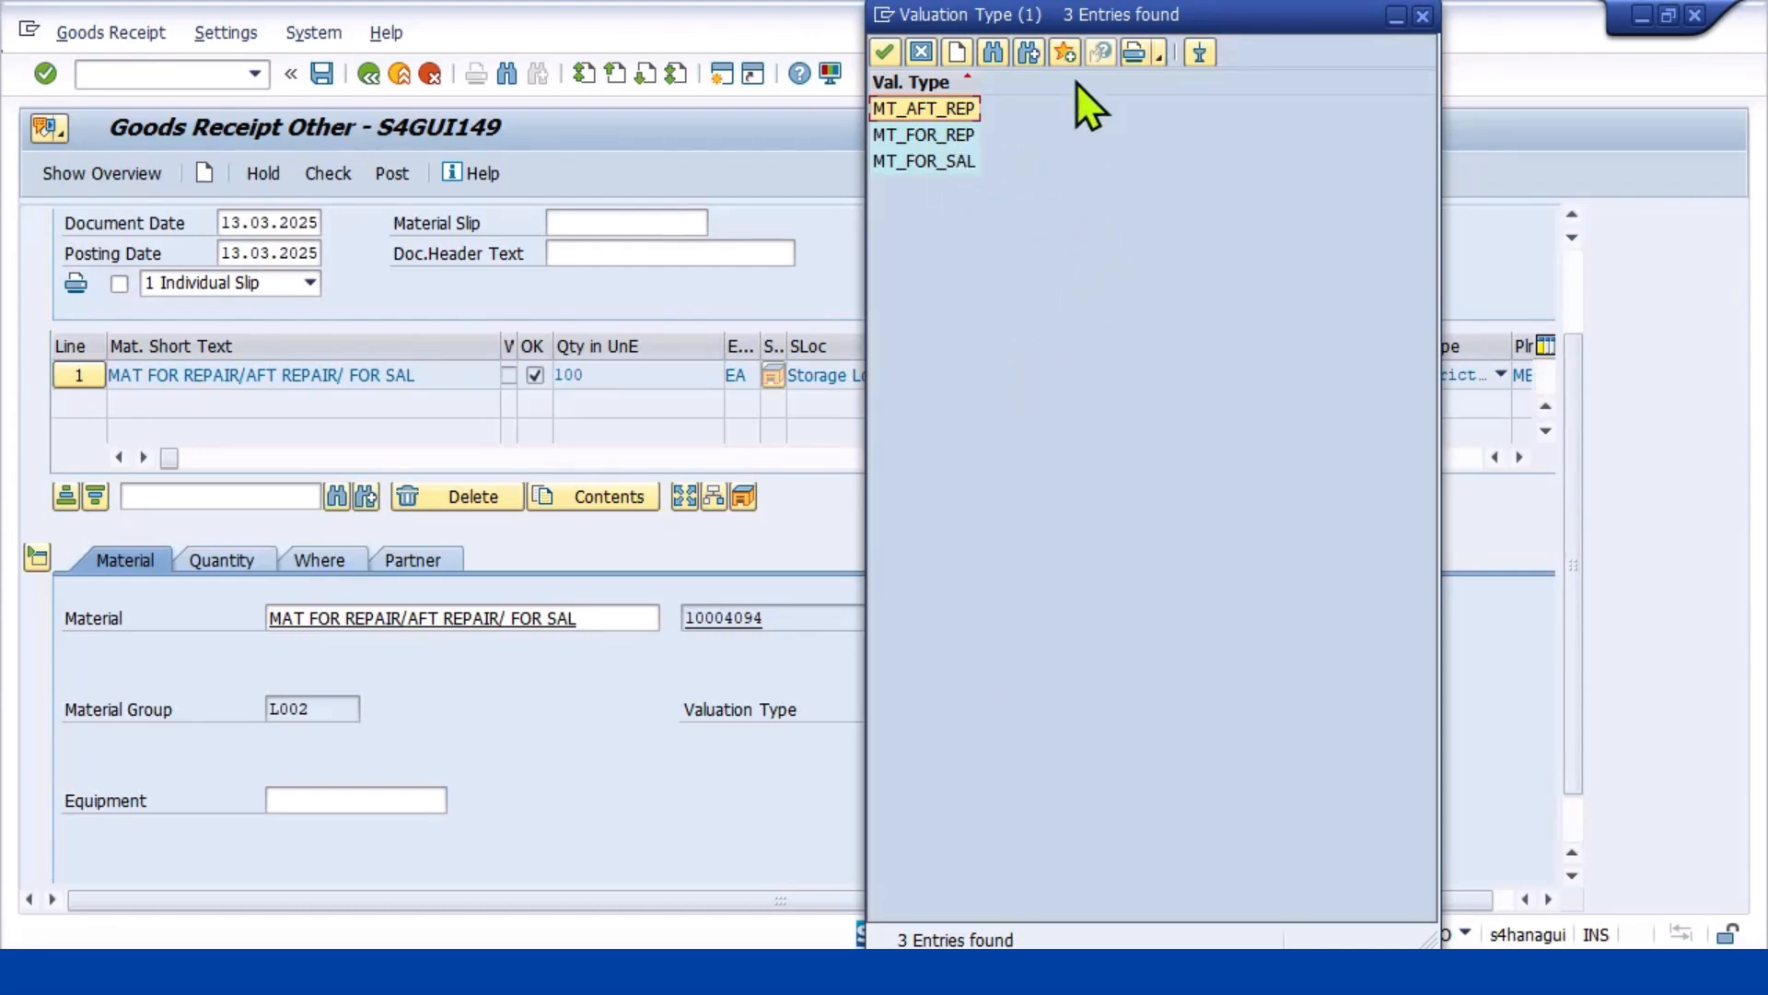
drag(1125, 11, 1276, 643)
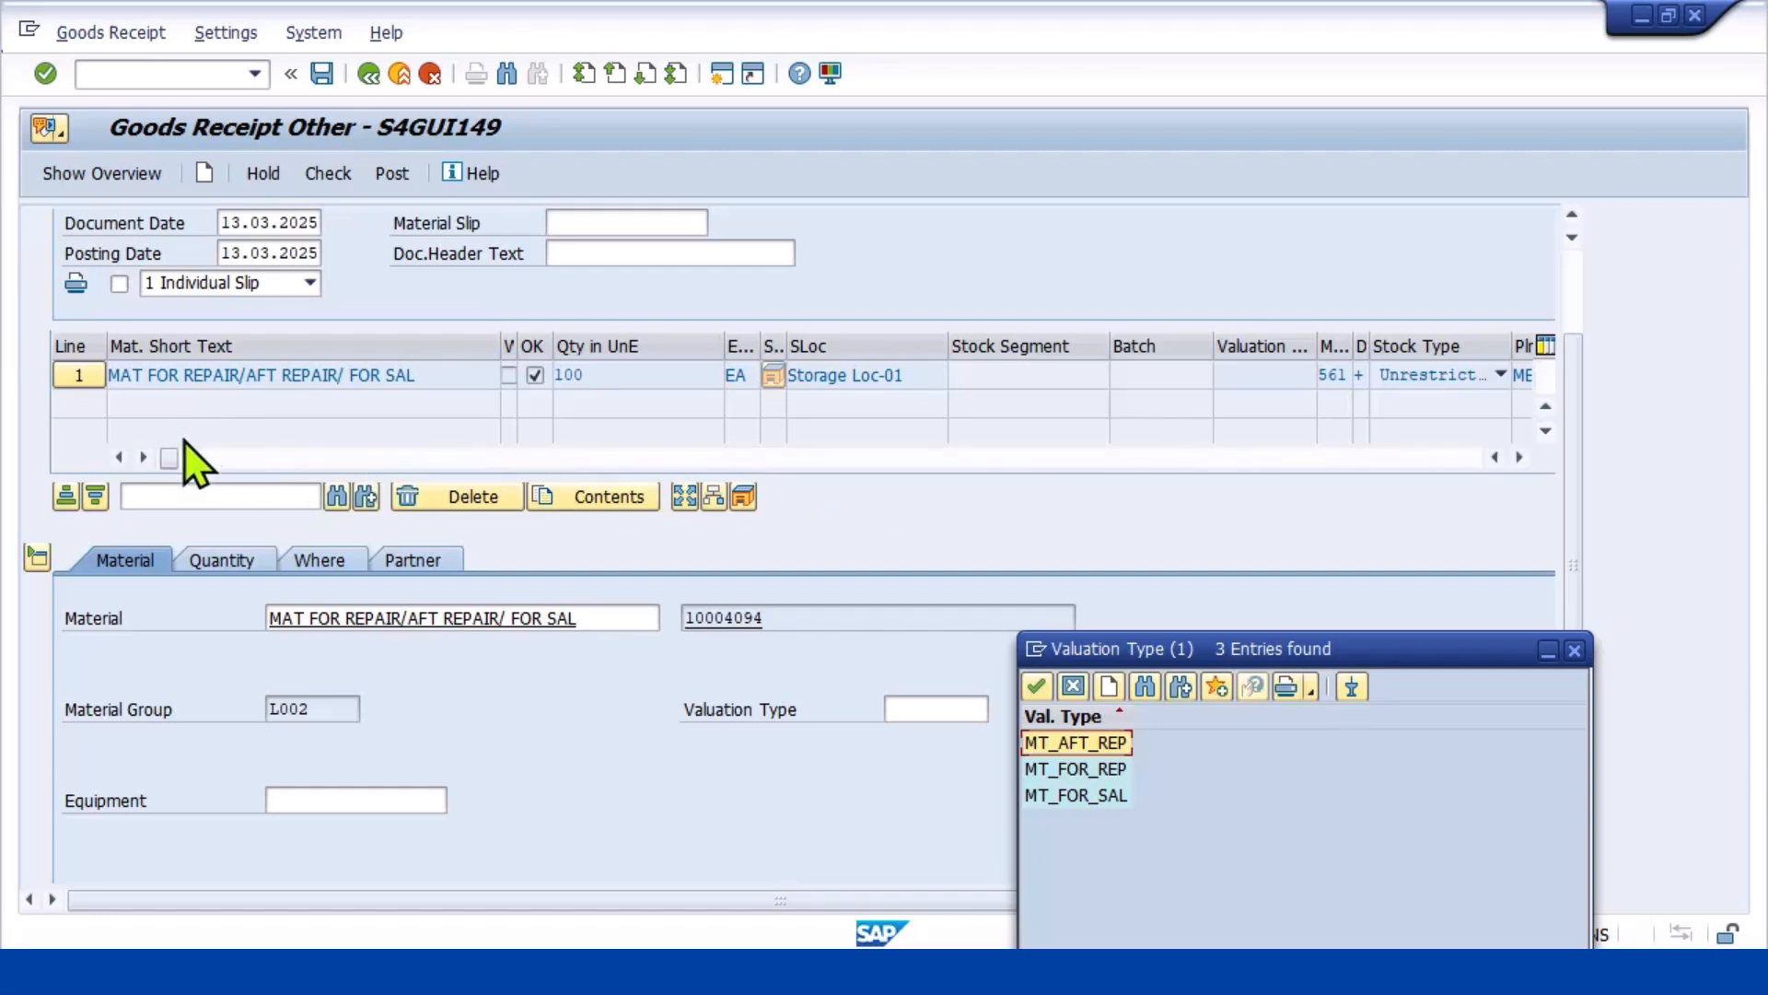
mouse_move(170, 458)
mouse_down()
mouse_move(295, 461)
mouse_move(142, 474)
mouse_up()
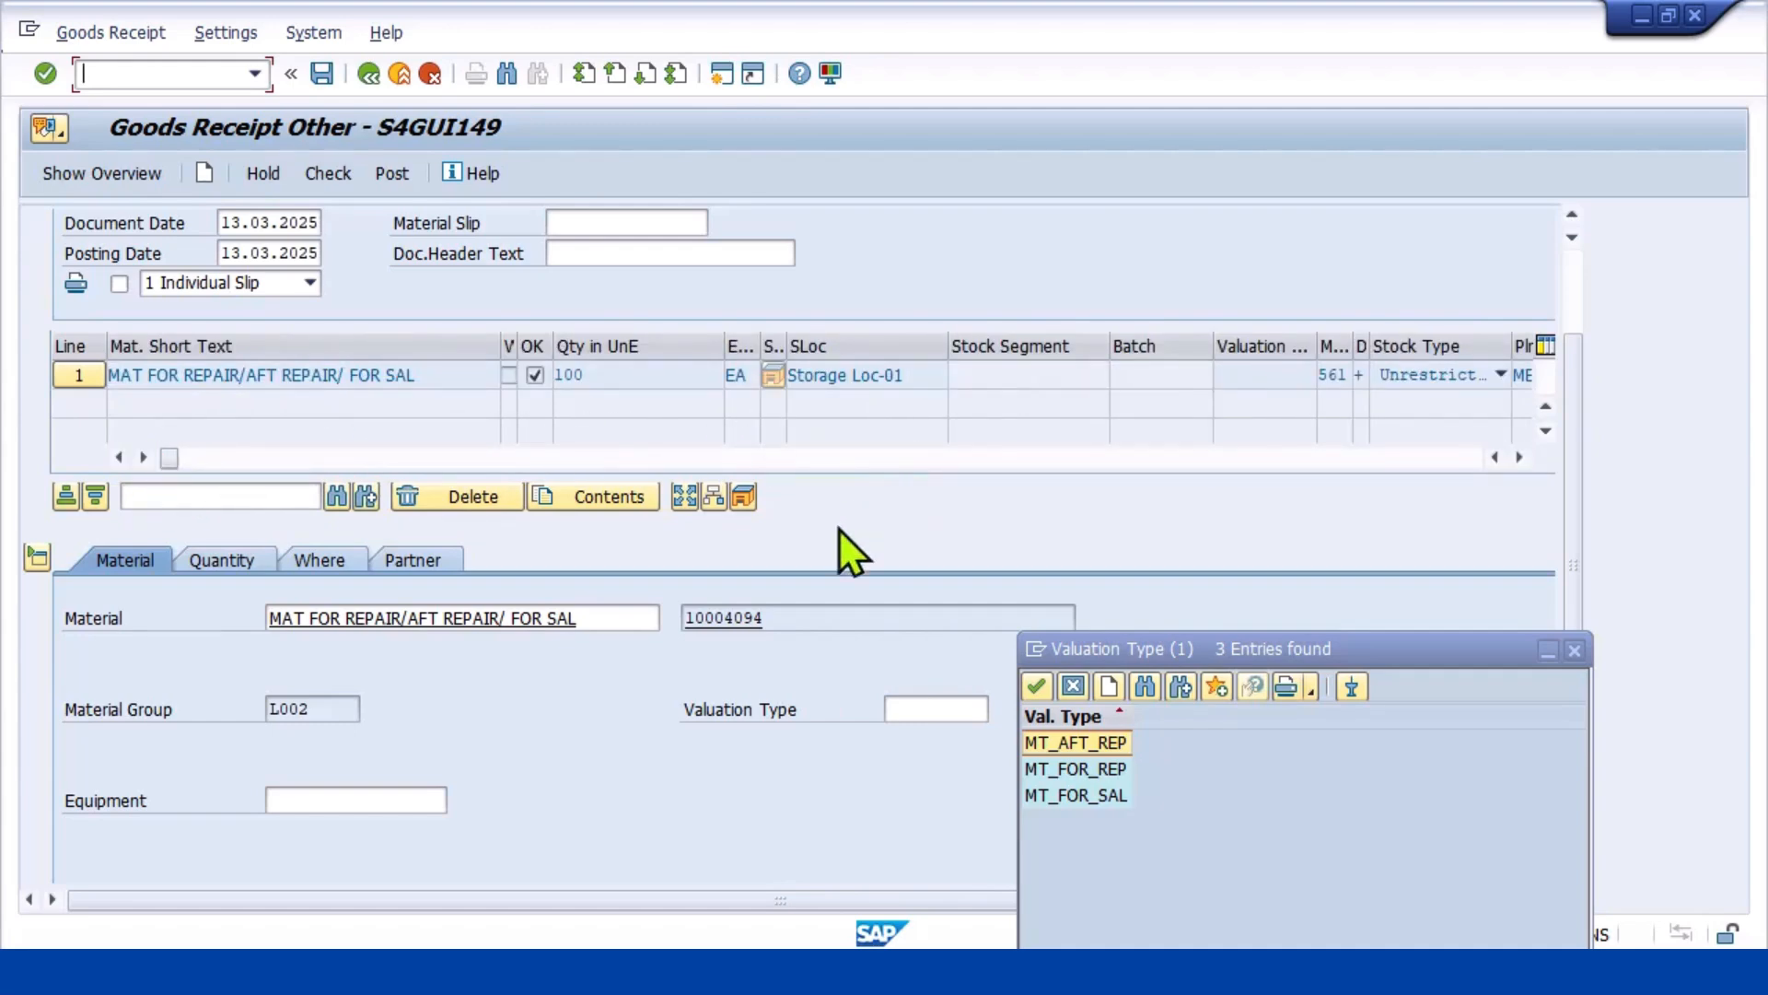
click(226, 562)
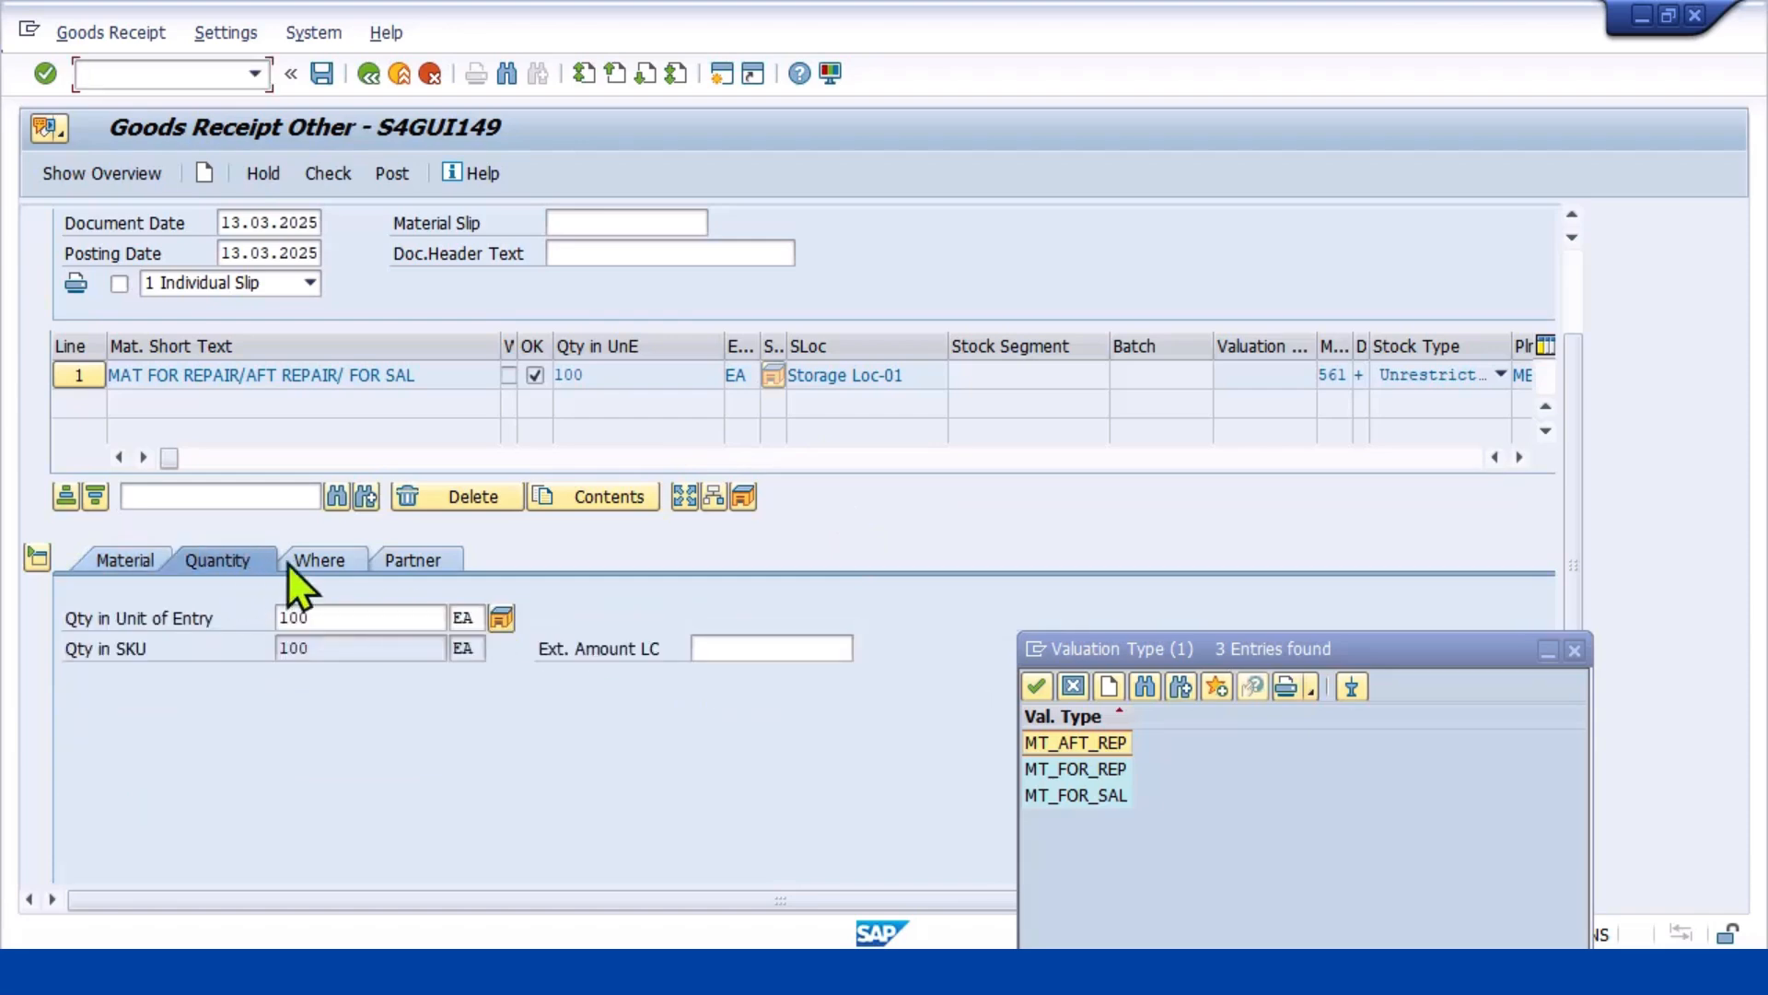
click(326, 562)
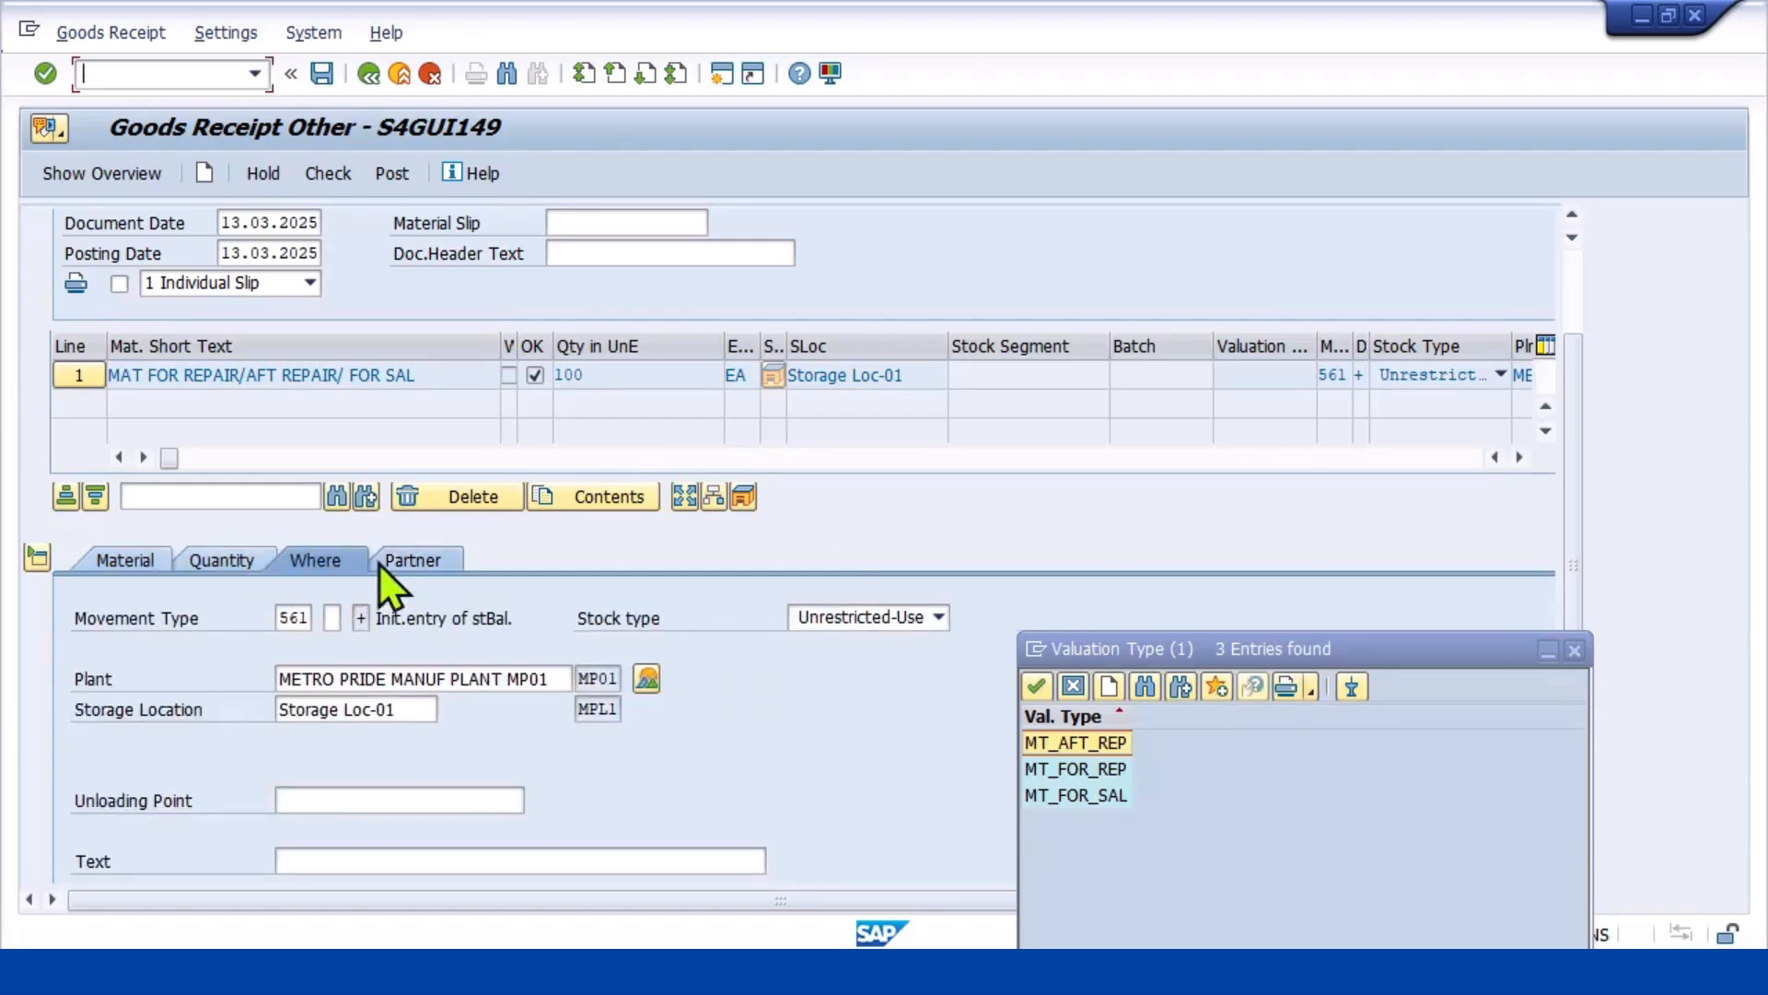
click(138, 565)
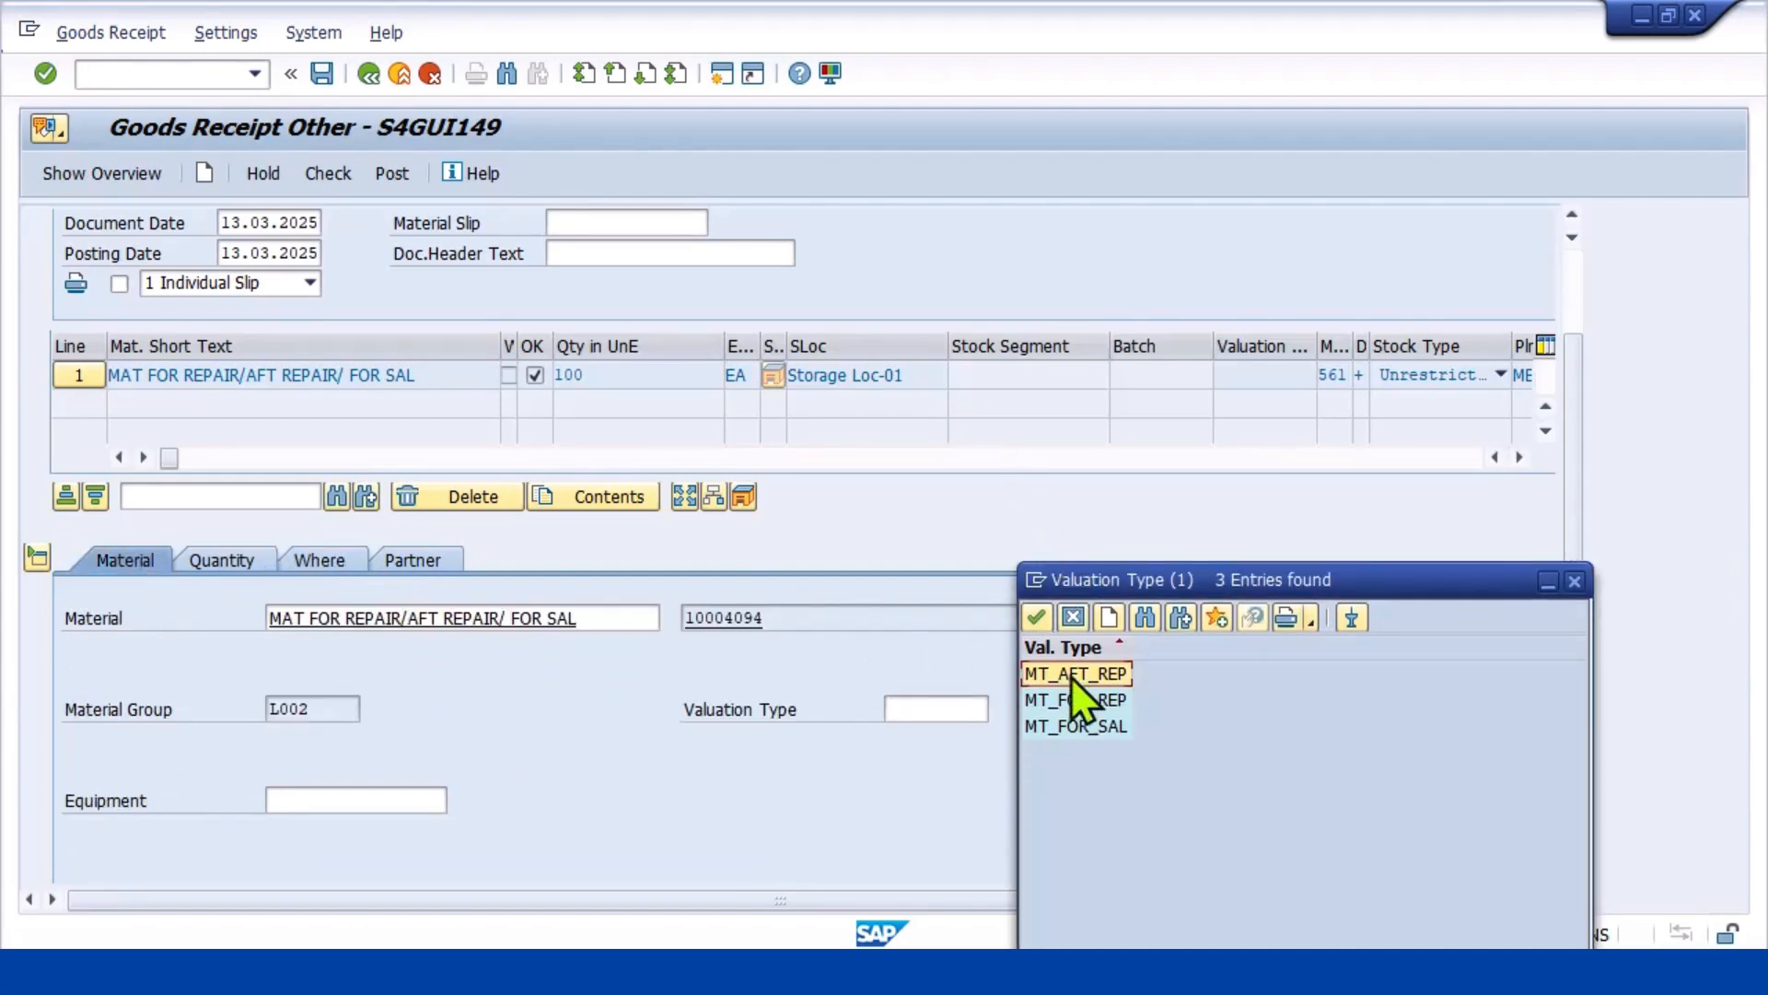
click(1064, 705)
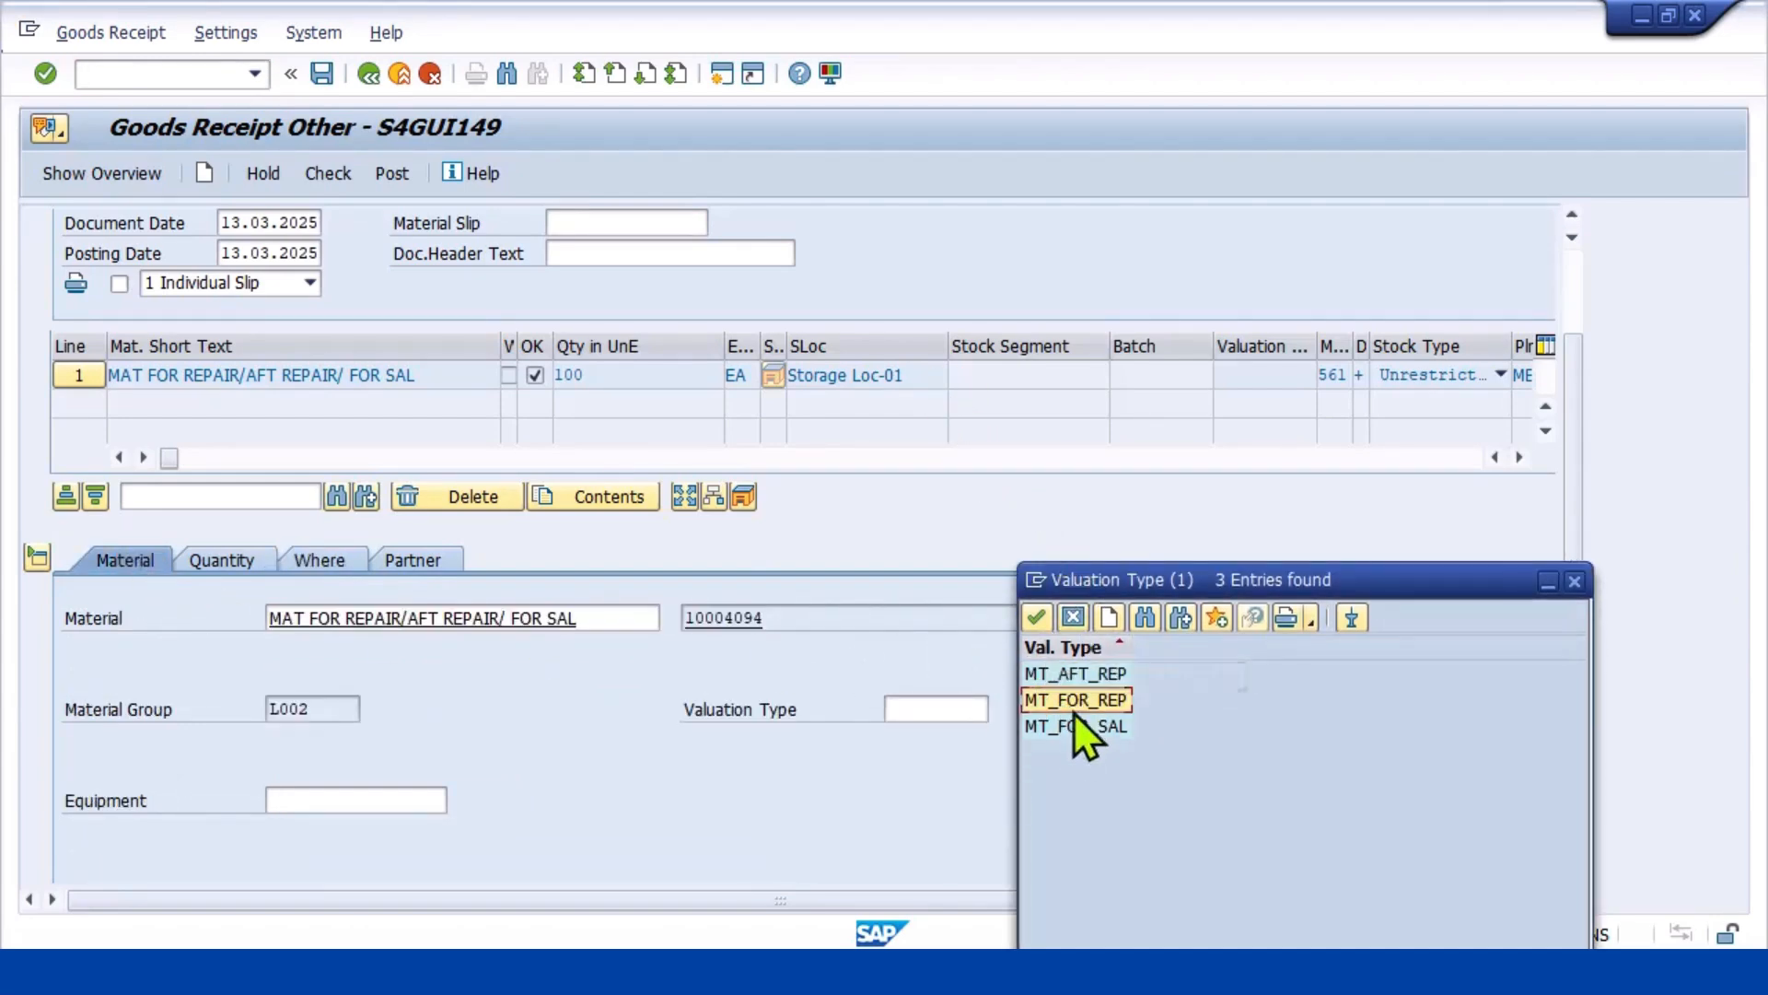
click(1032, 619)
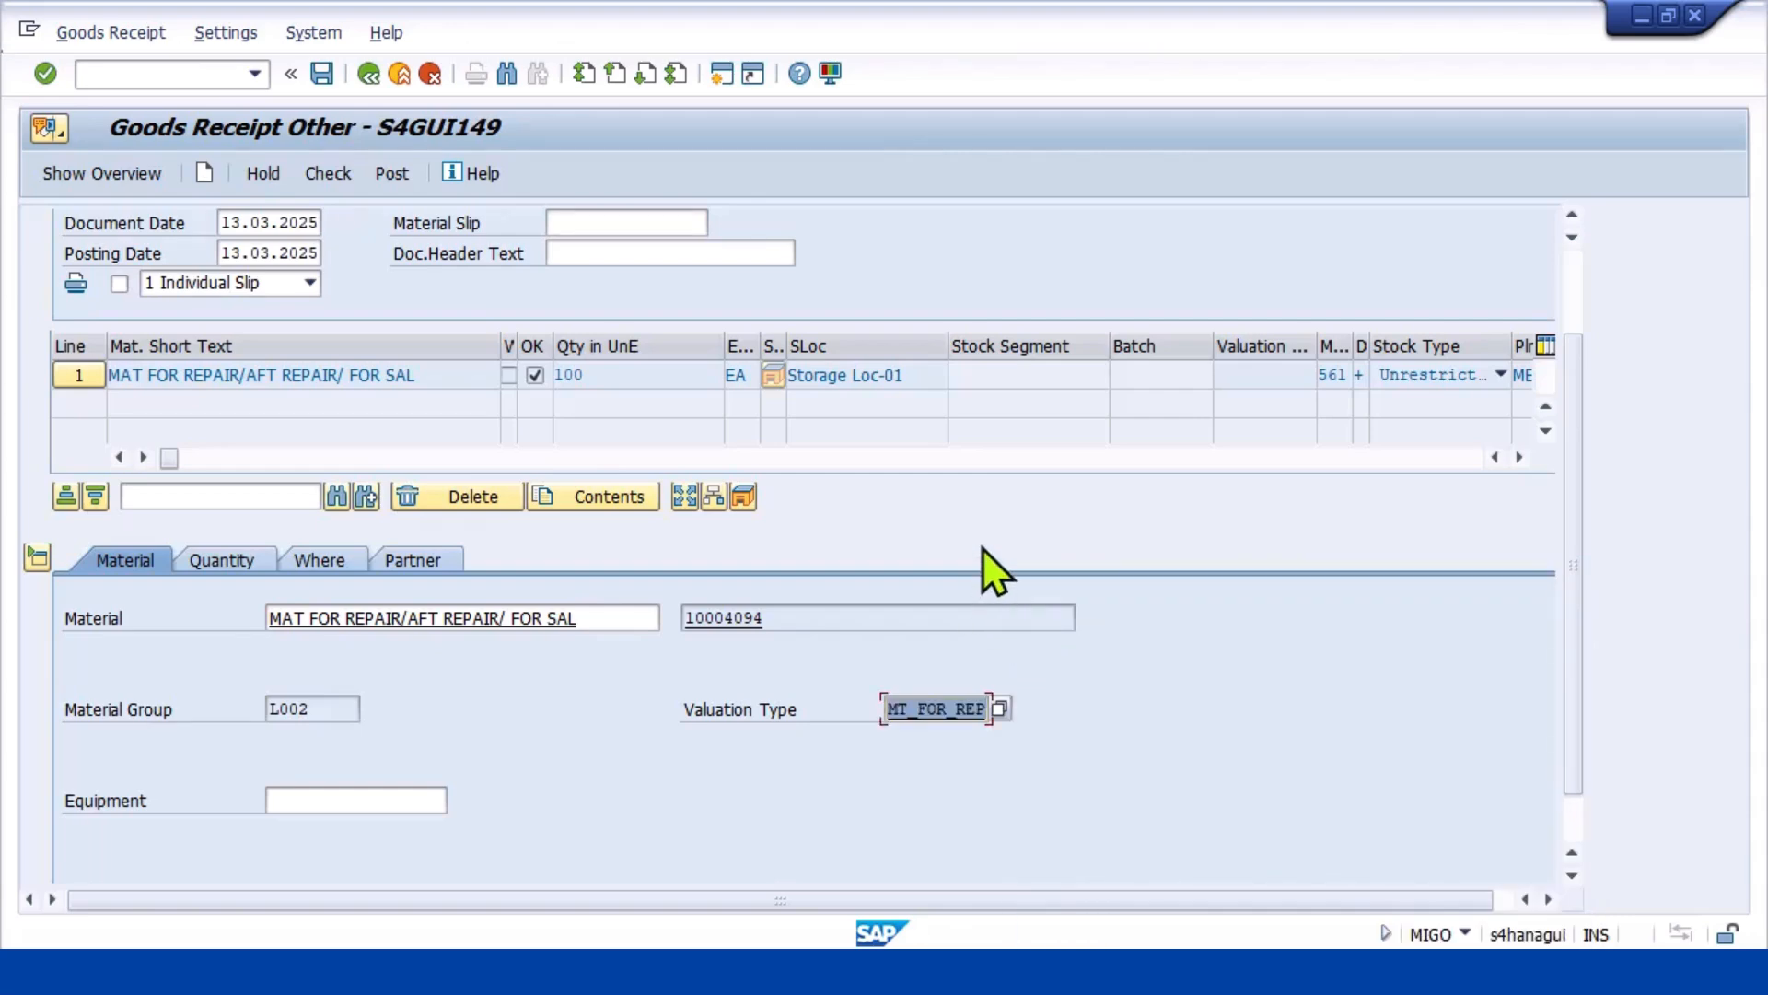
key(Return)
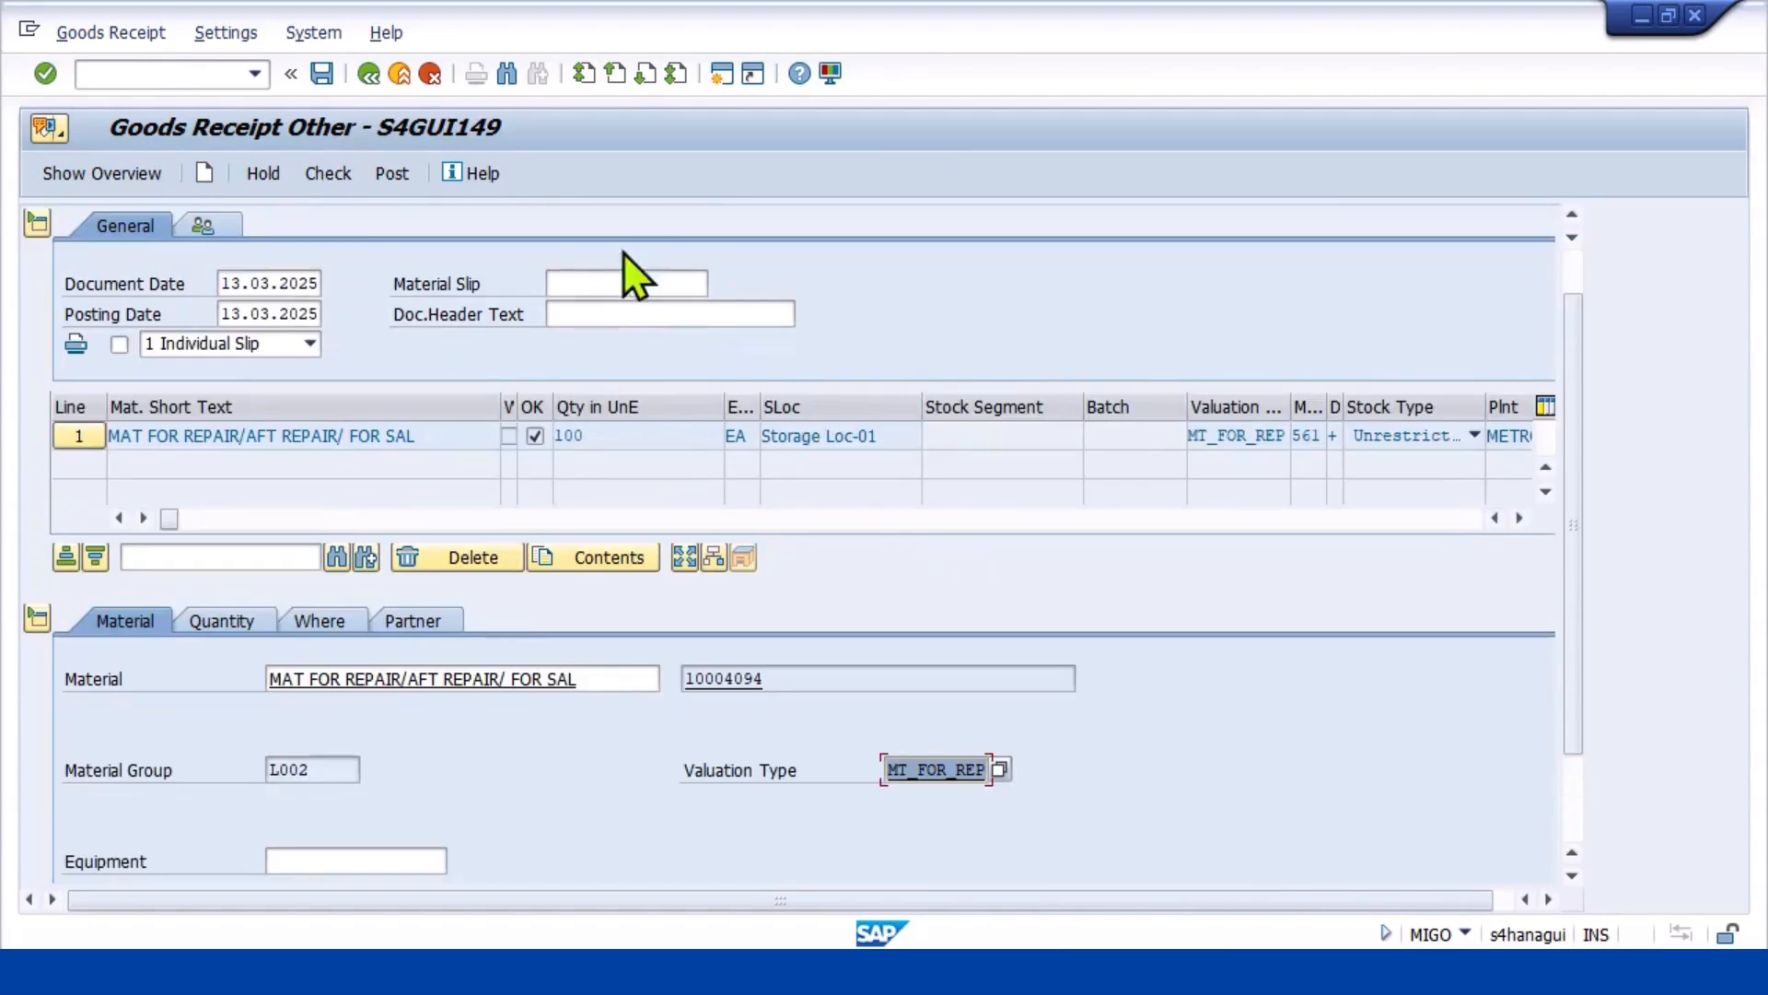
Check the goods receipt document for the MT_FOR_REP stock and post it
click(339, 175)
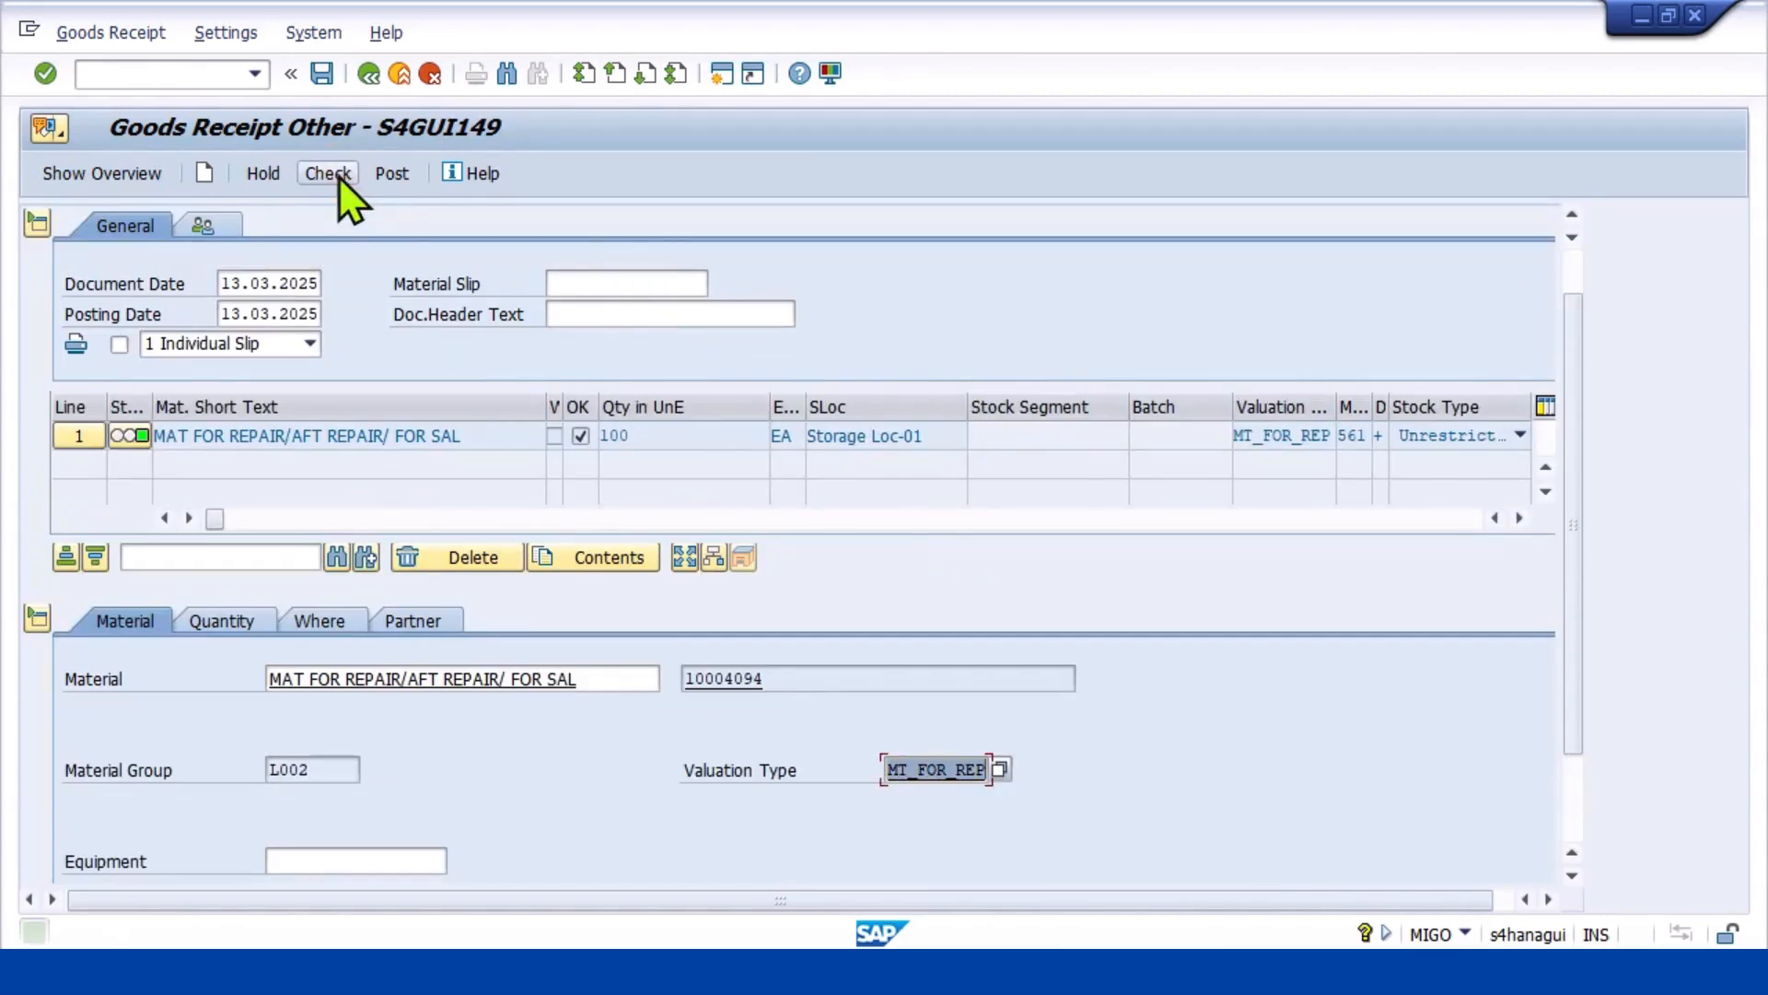
scroll(457, 695, down, 1)
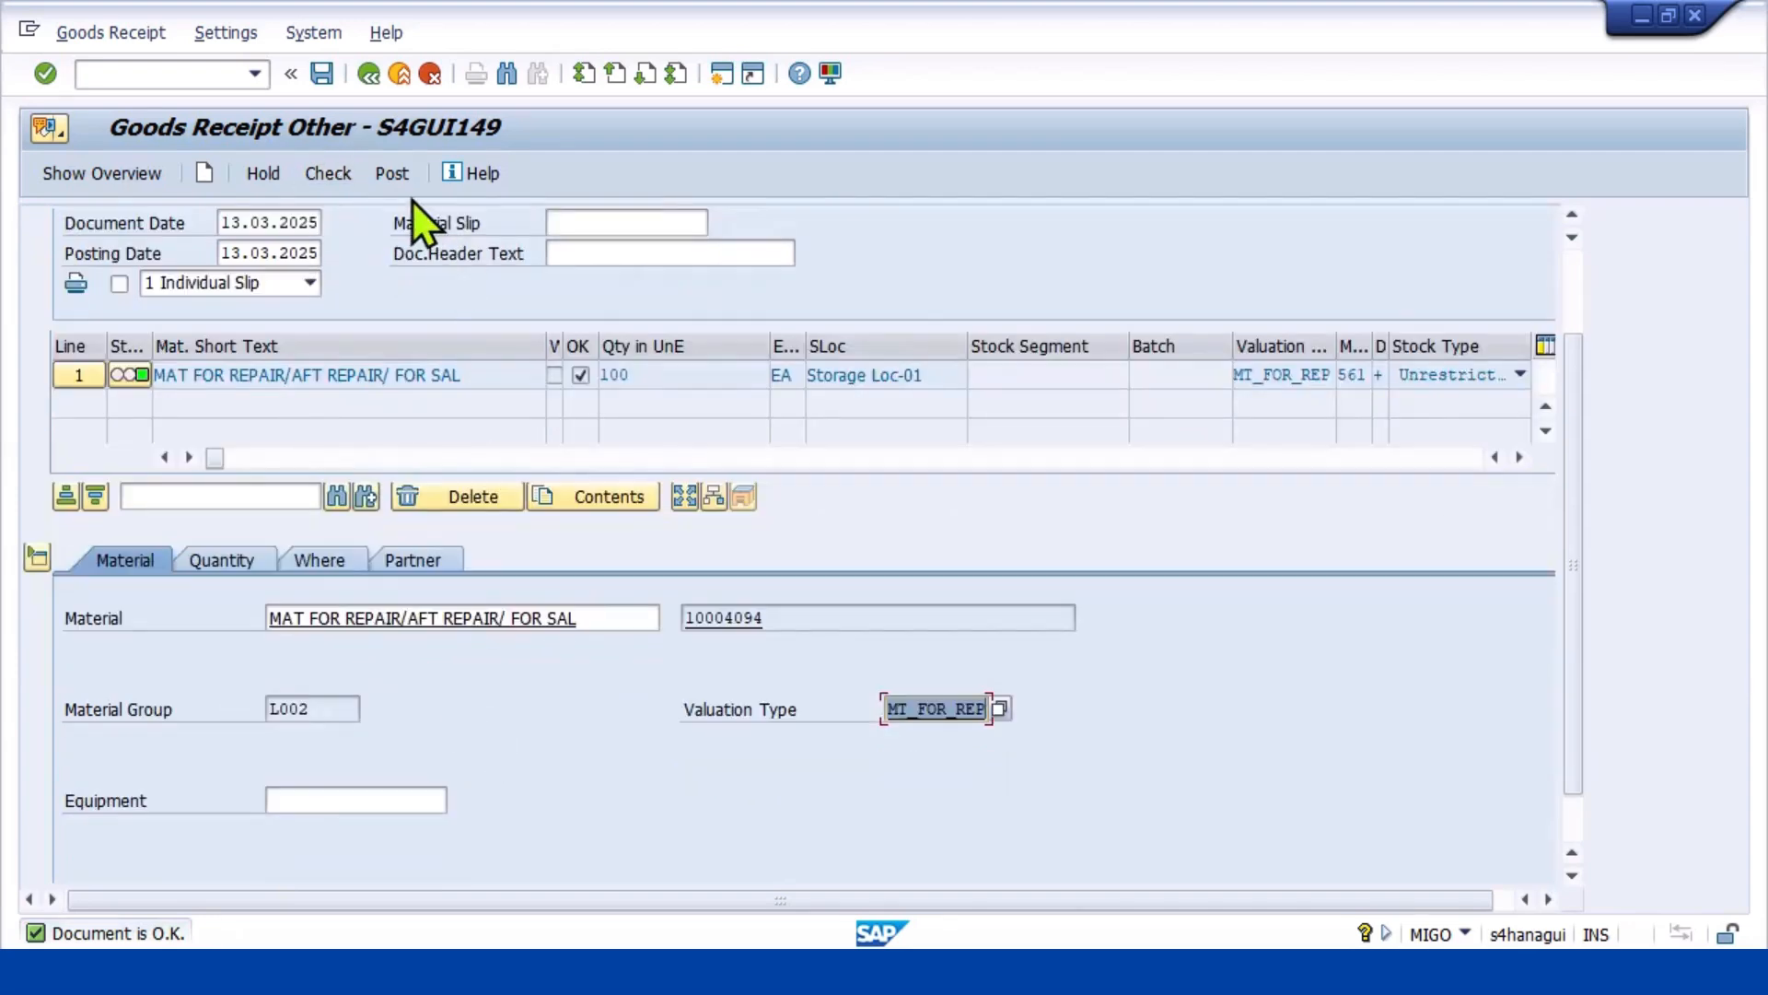
click(379, 178)
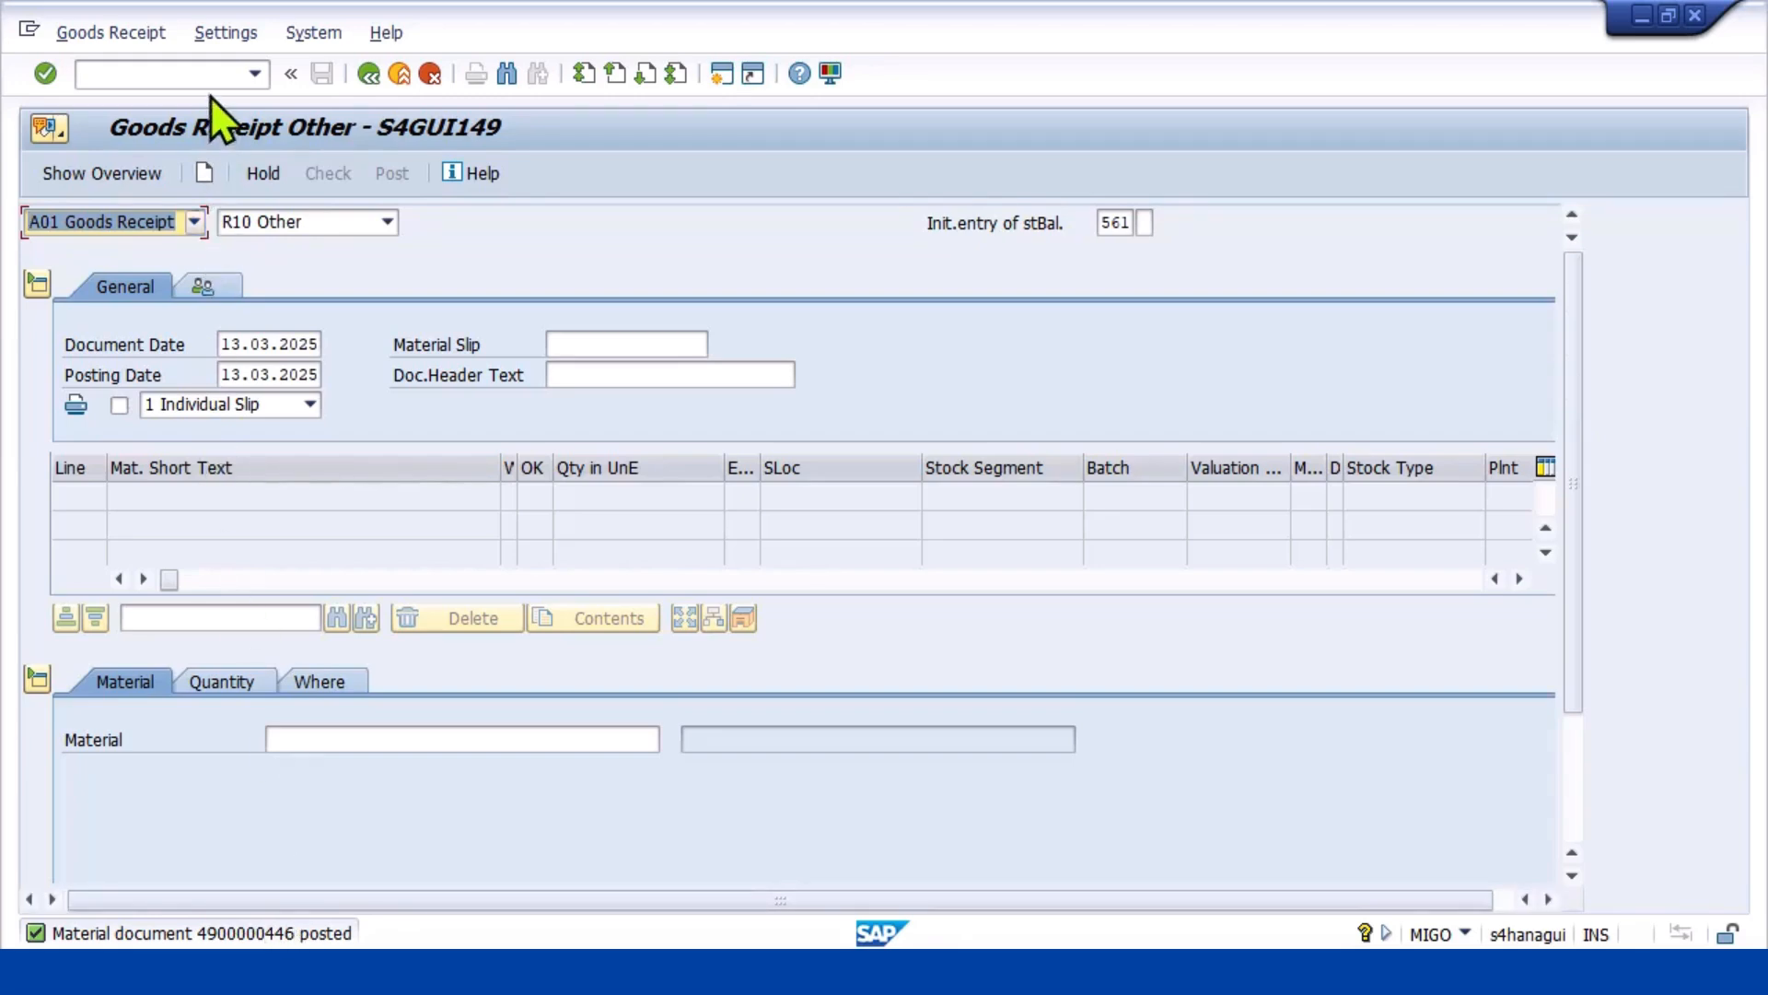
Run the stock overview in transaction MMBE for material 10004094 and examine its stock by valuation type
click(196, 75)
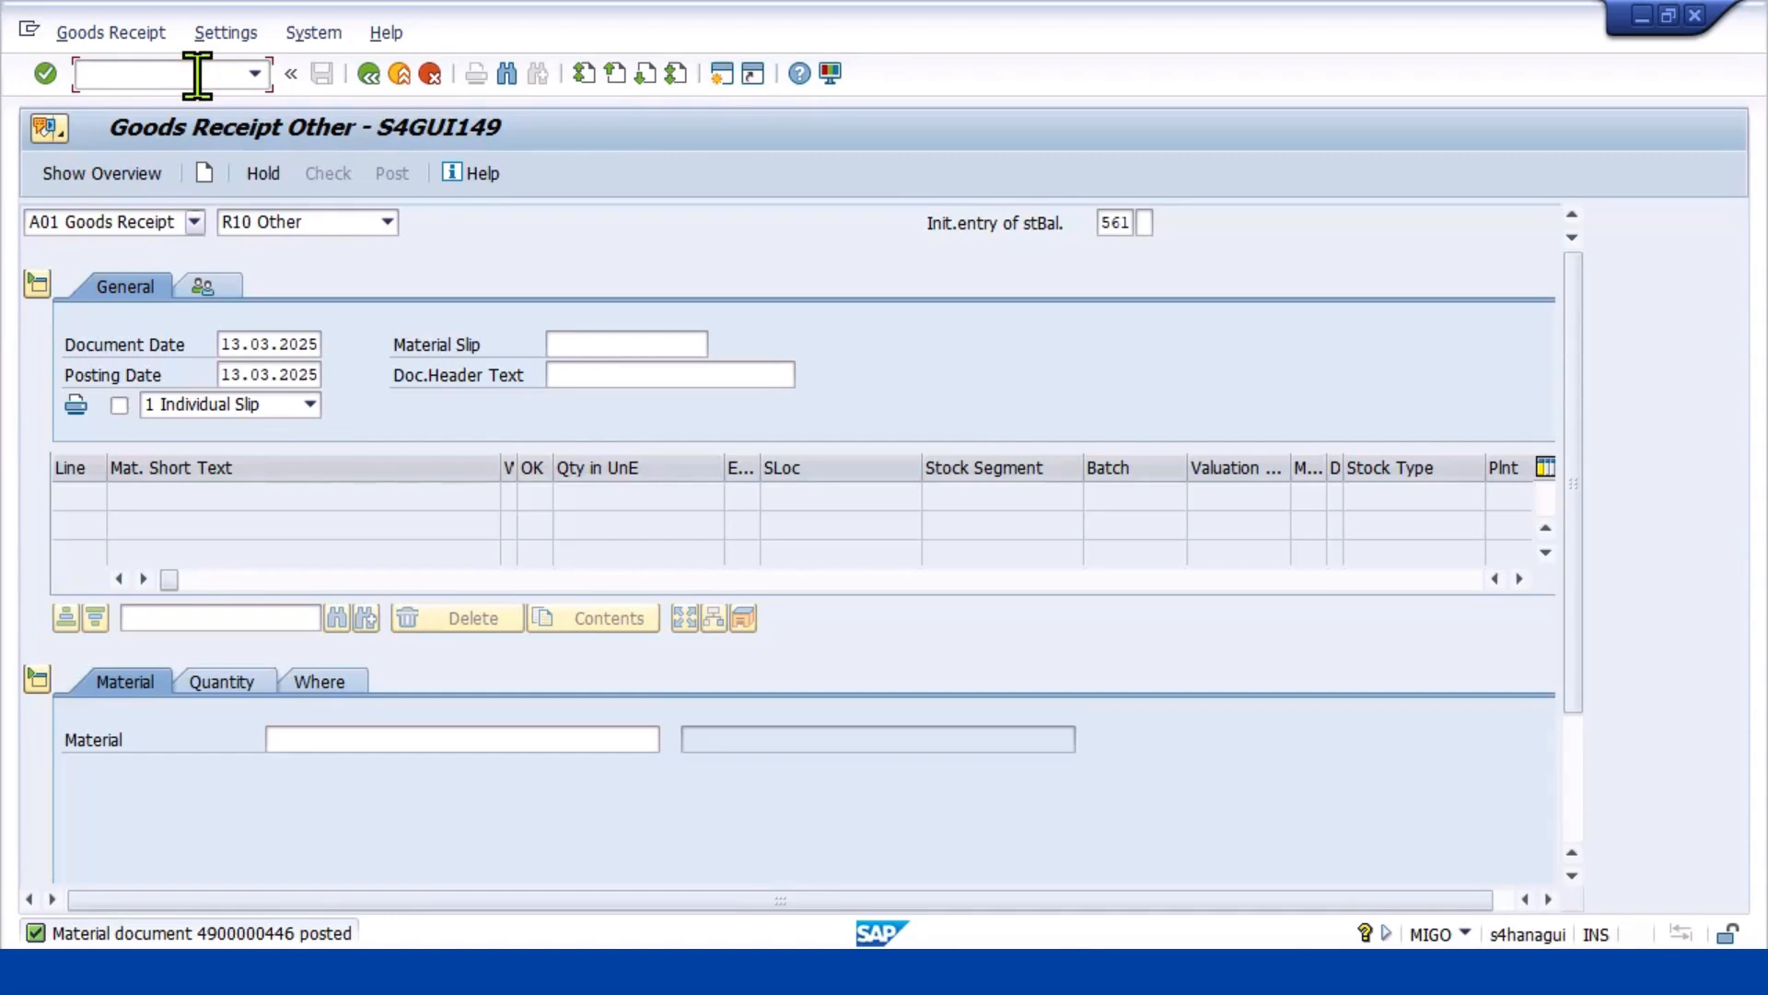
text(/NMMBE)
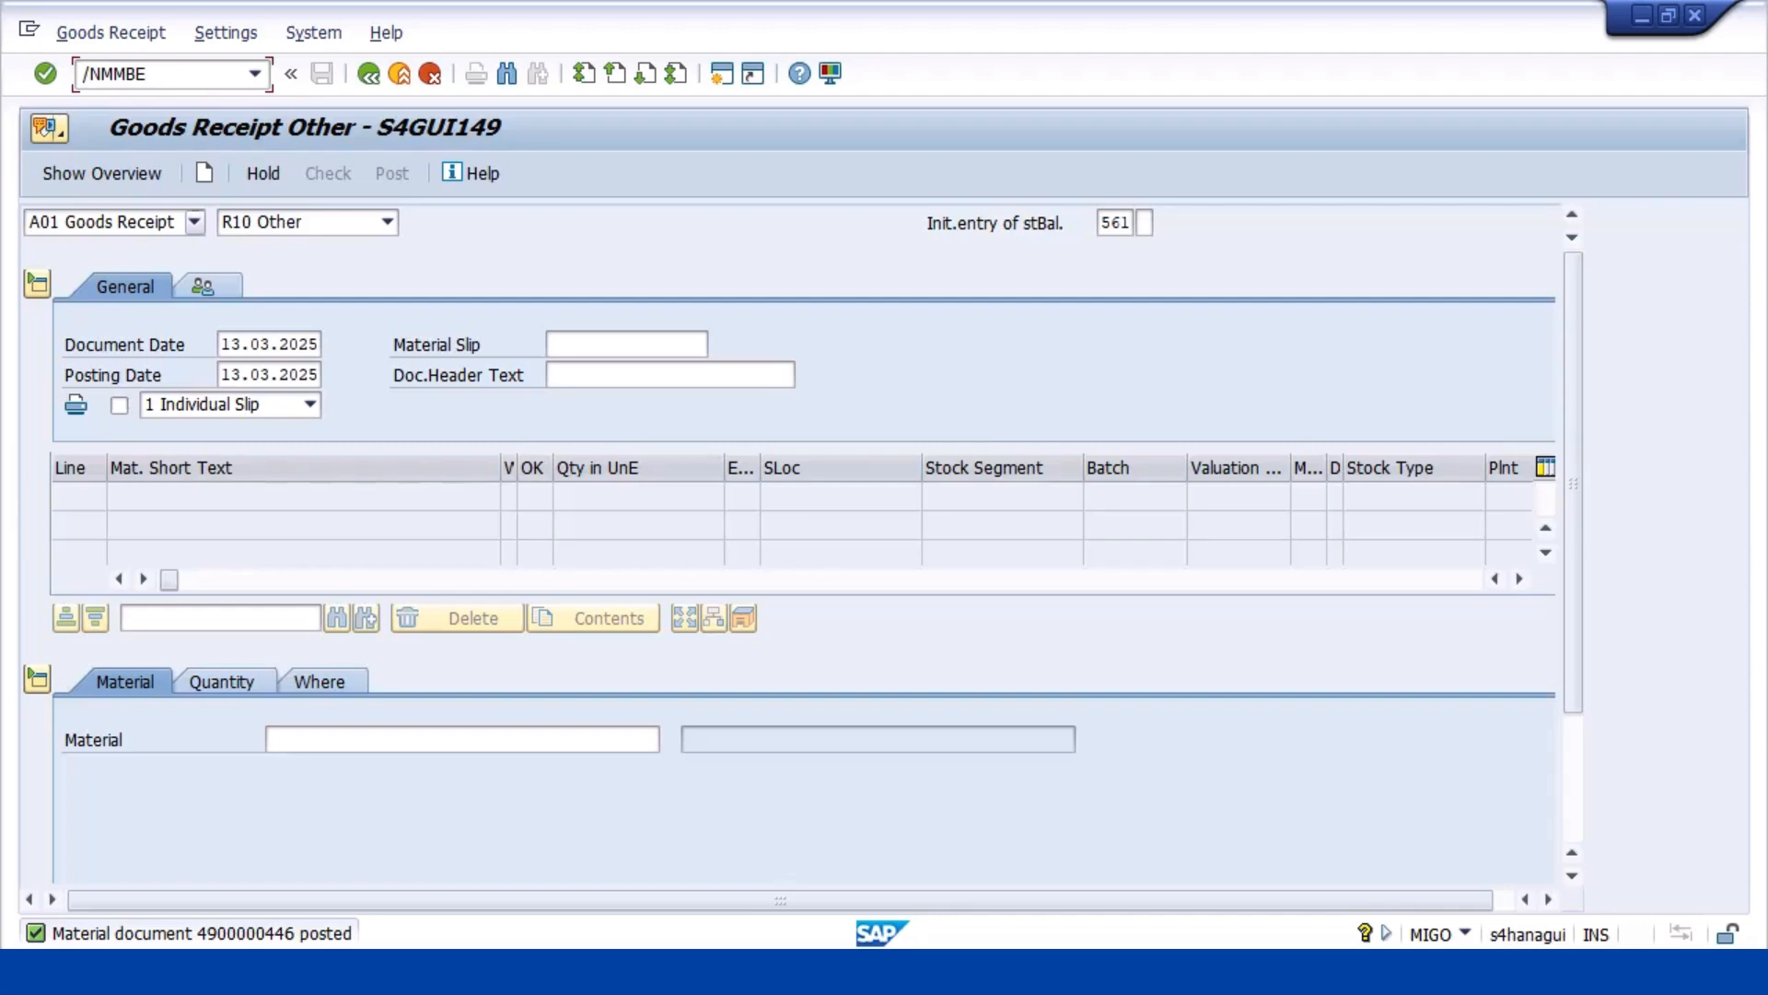
key(Return)
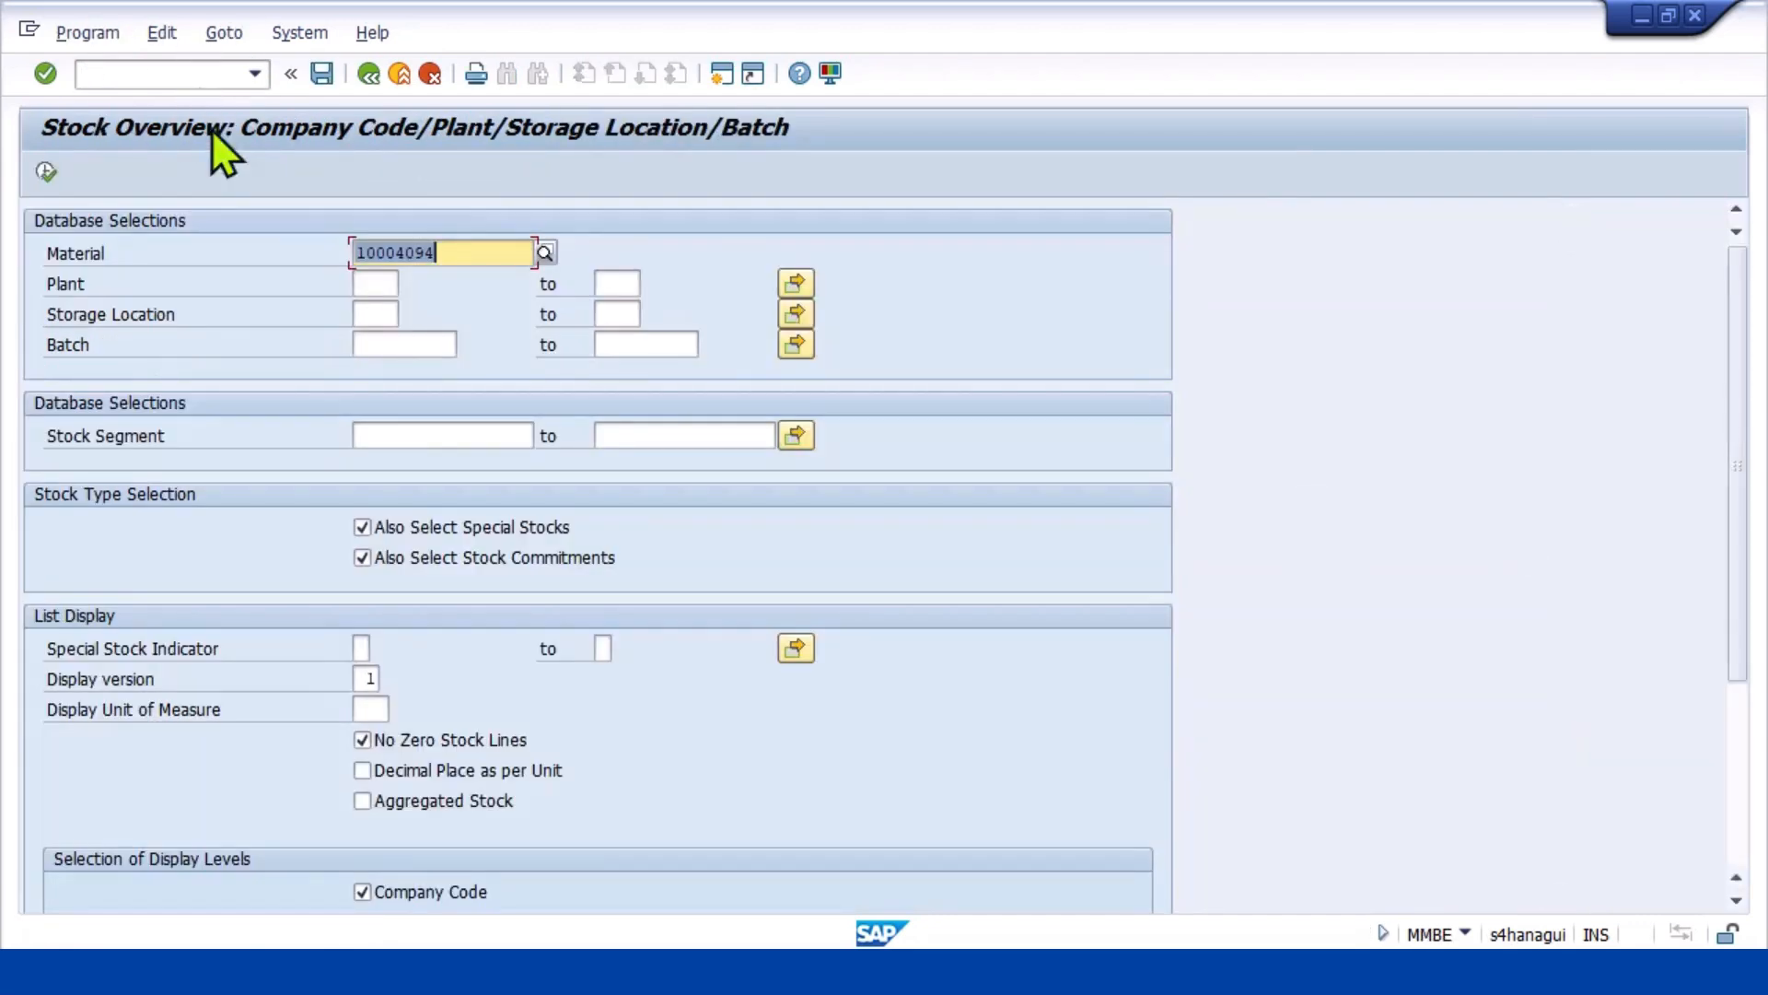
click(46, 169)
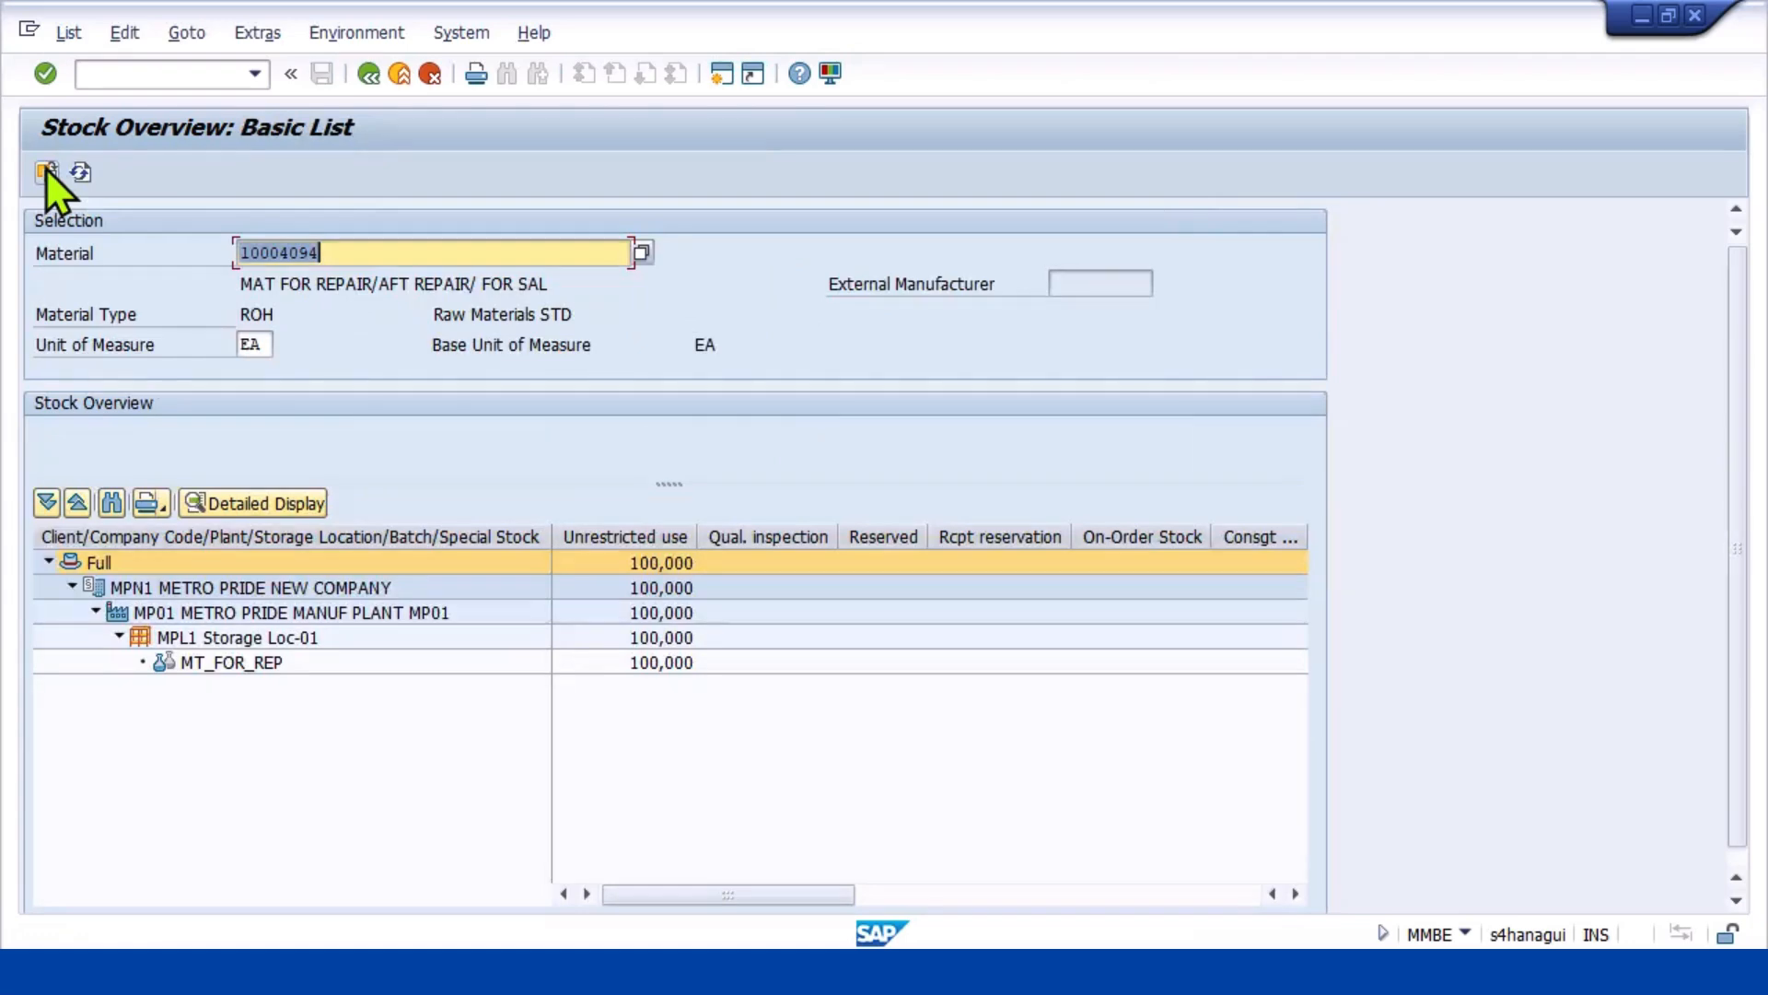
click(256, 665)
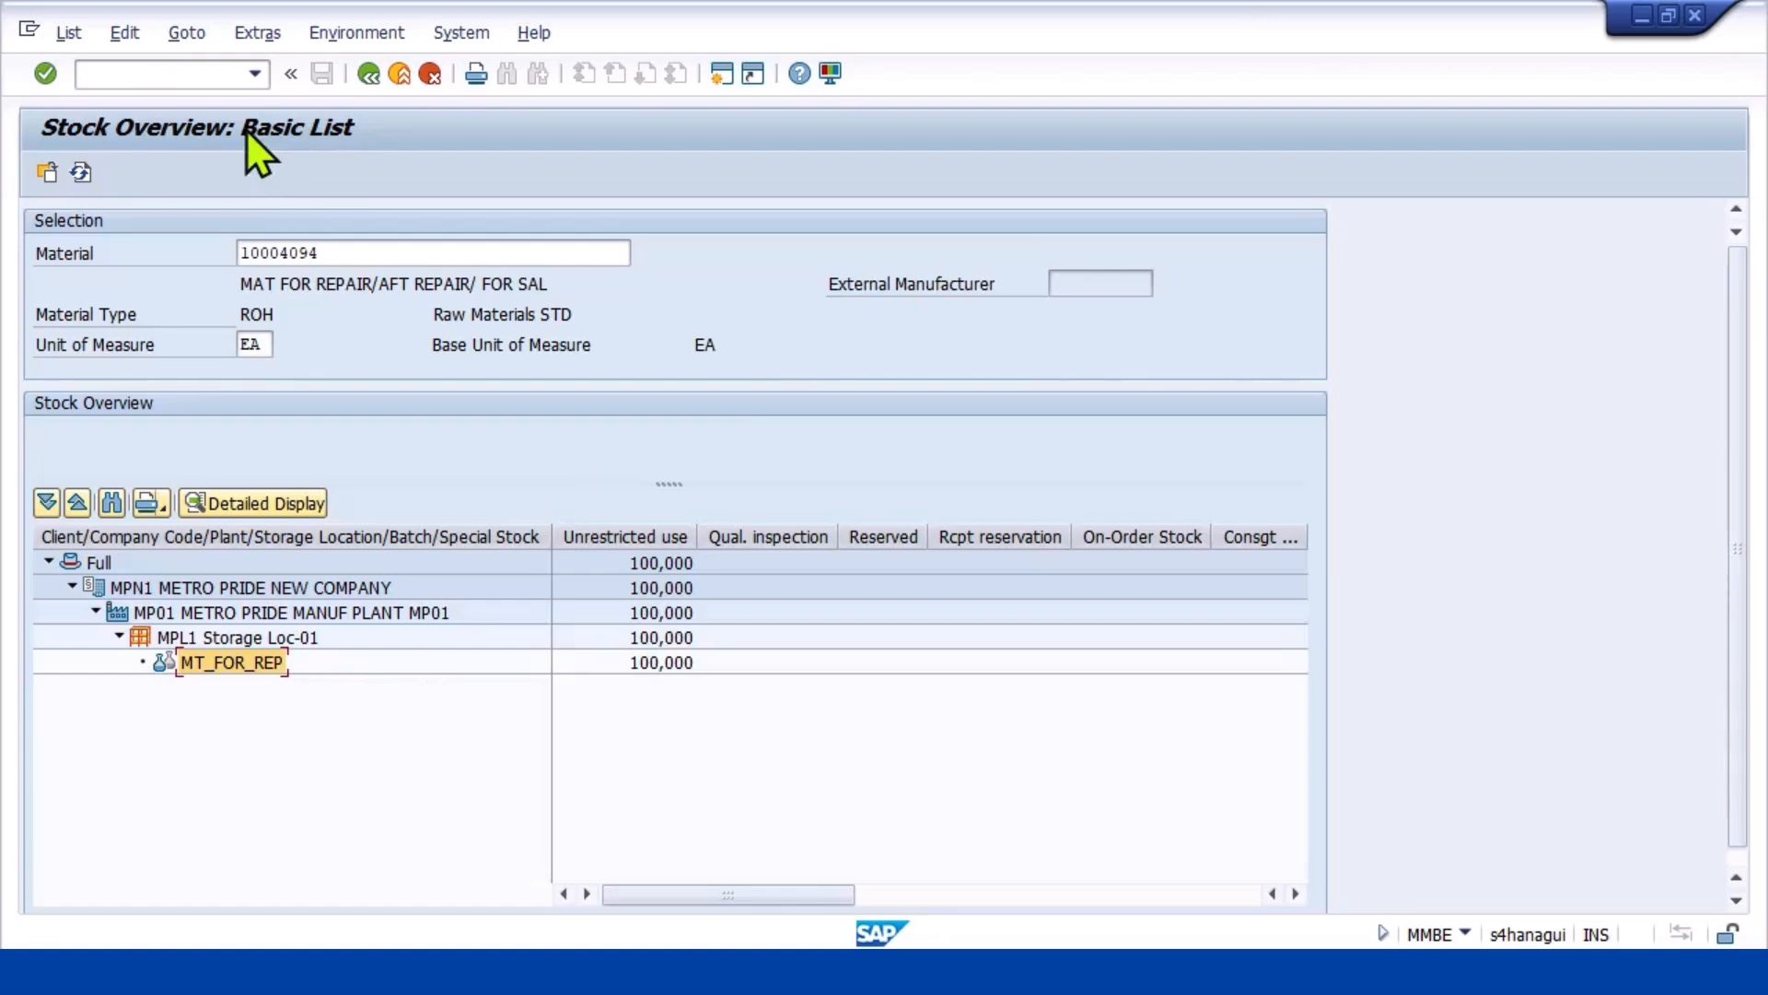
Return to transaction MIGO to start another goods receipt
click(131, 76)
text(/NMM)
key(BackSpace)
key(BackSpace)
key(BackSpace)
text(NMIGO)
key(Return)
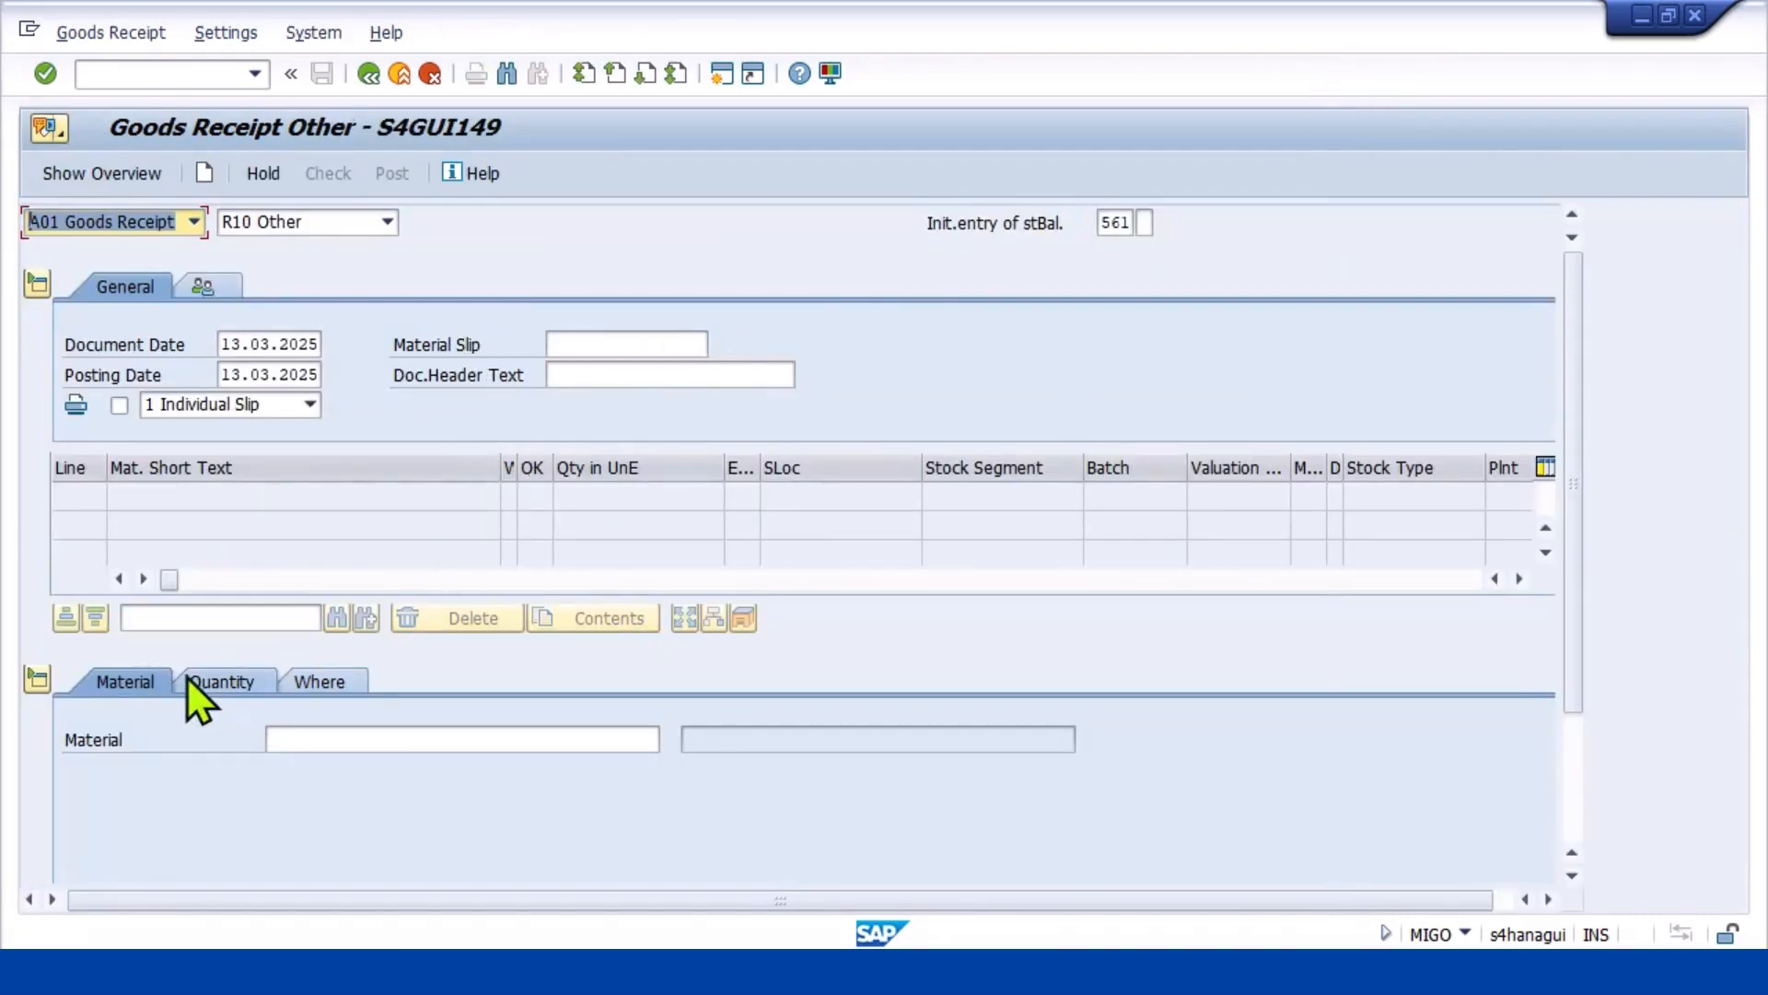
Enter material 10004094 as the new goods receipt item with 100 as the quantity in unit of entry
click(302, 739)
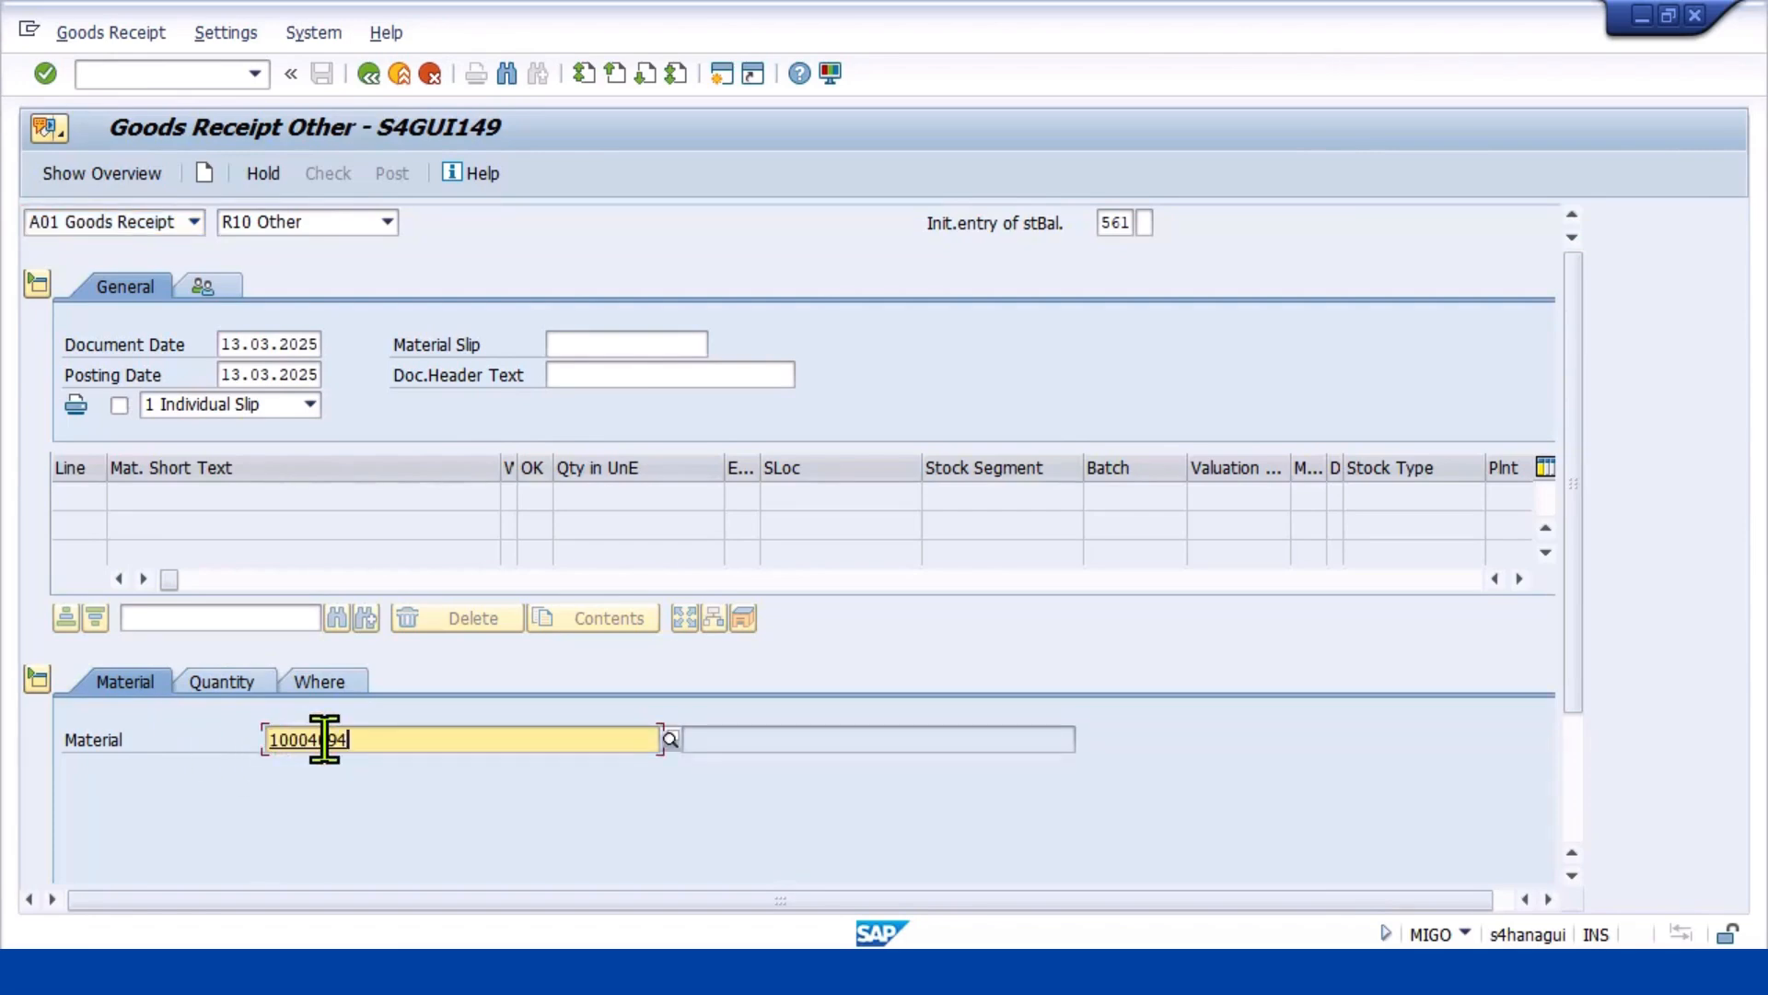
key(Return)
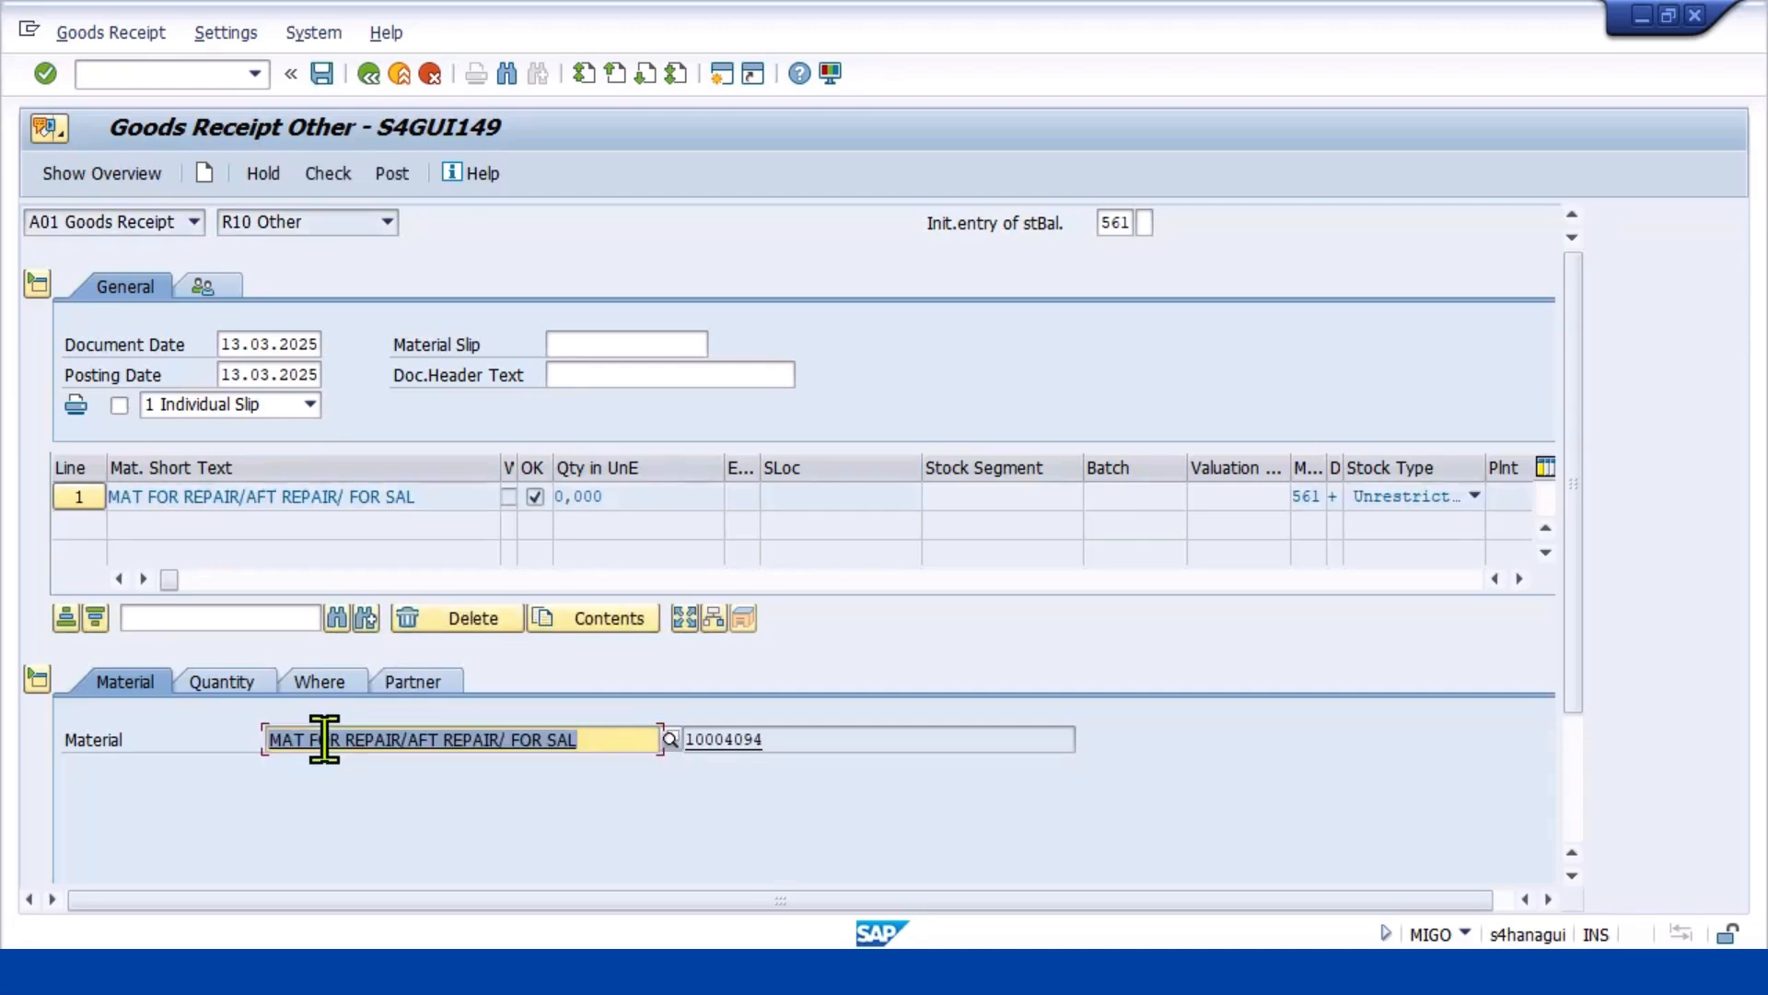
click(240, 683)
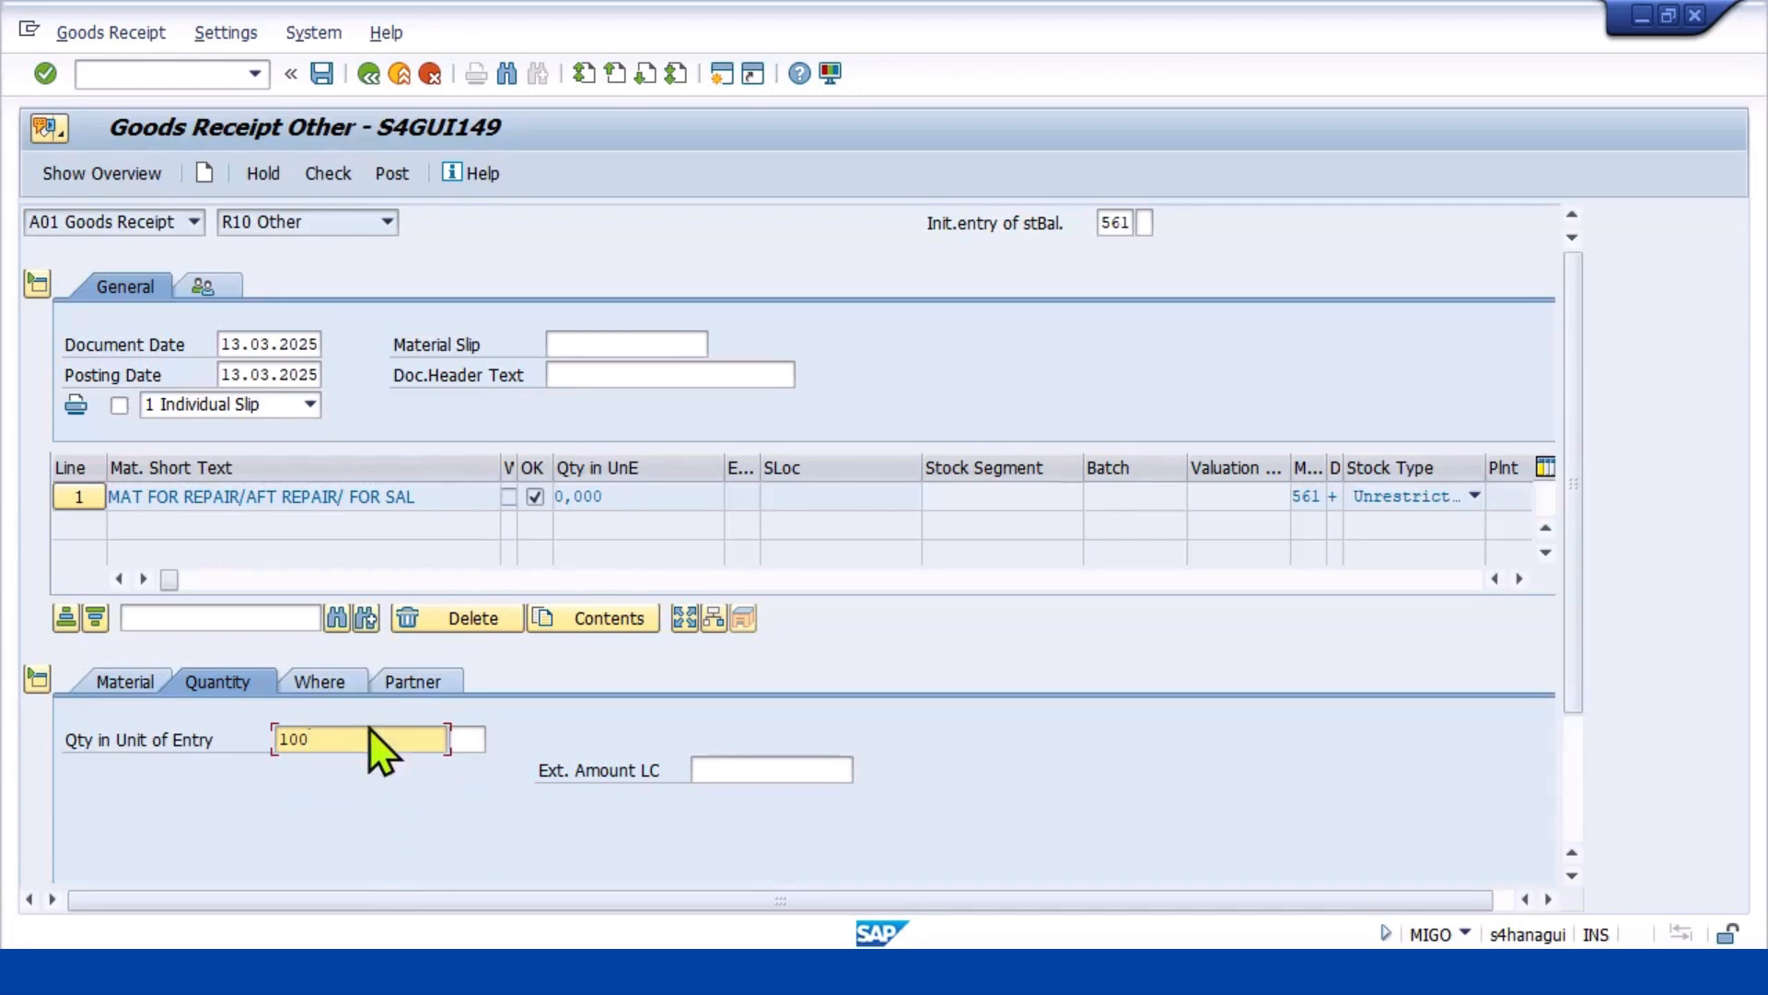
Set plant MP01 and storage location MPL1 as the destination of the new goods receipt item
click(340, 679)
click(477, 800)
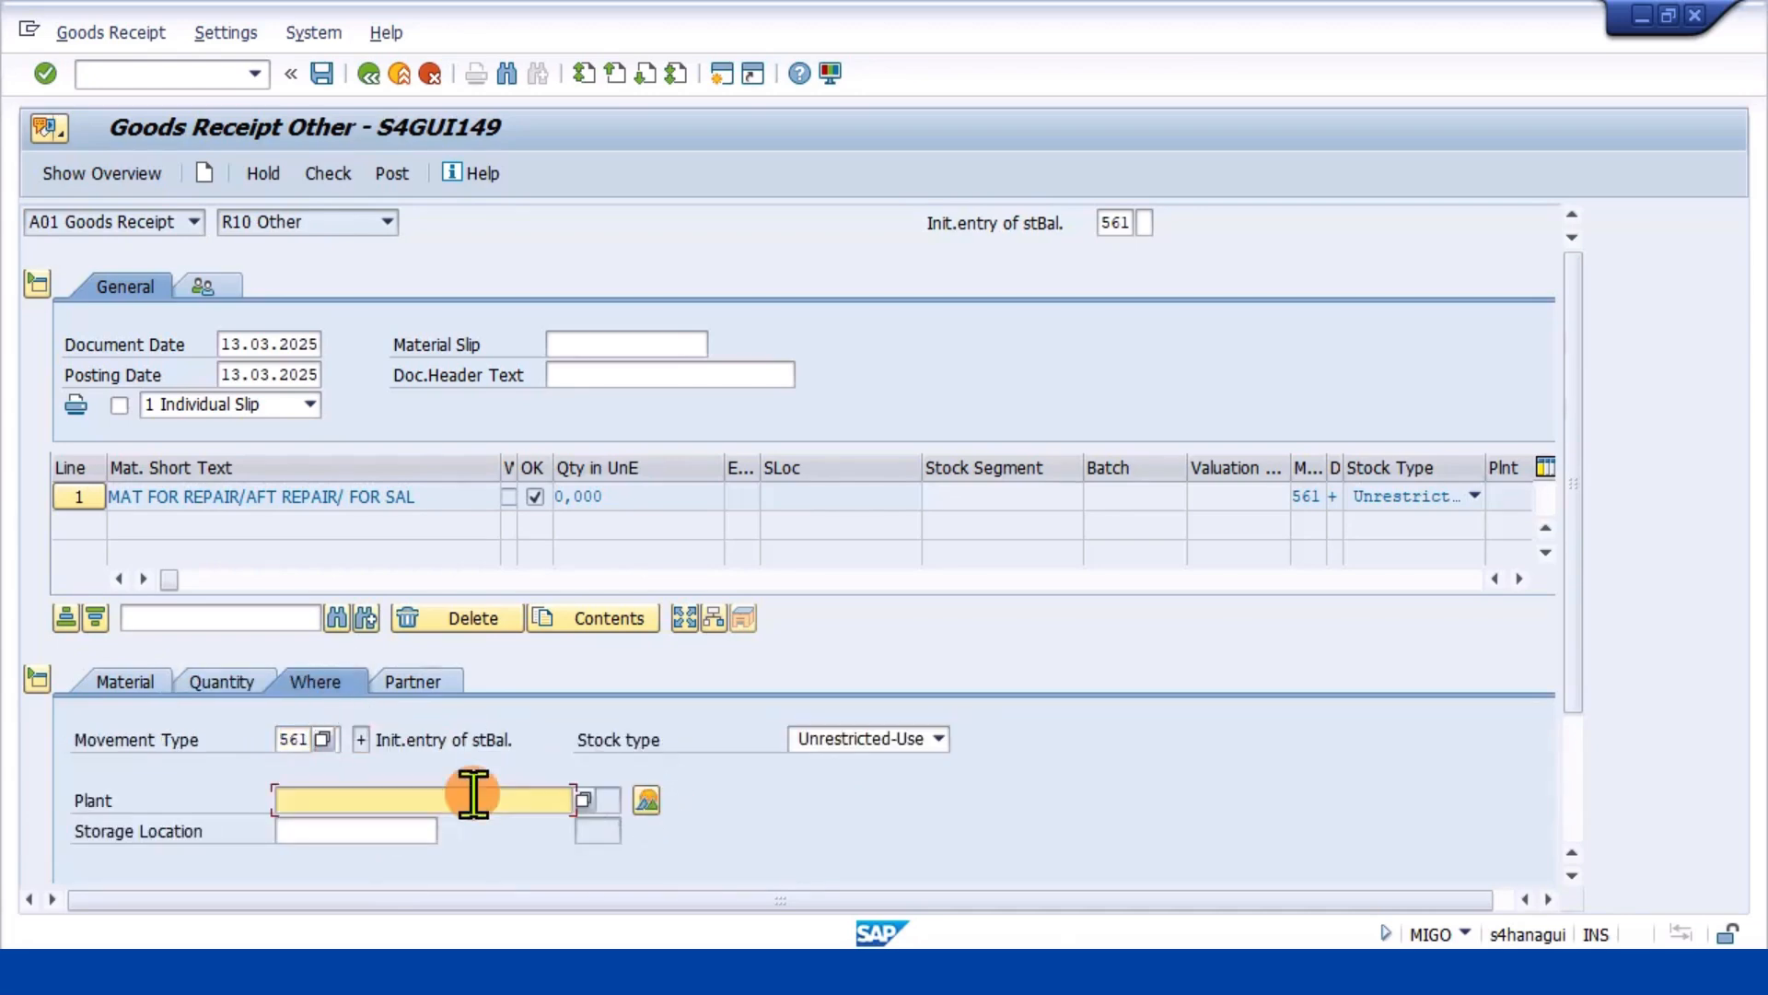
text(MP01)
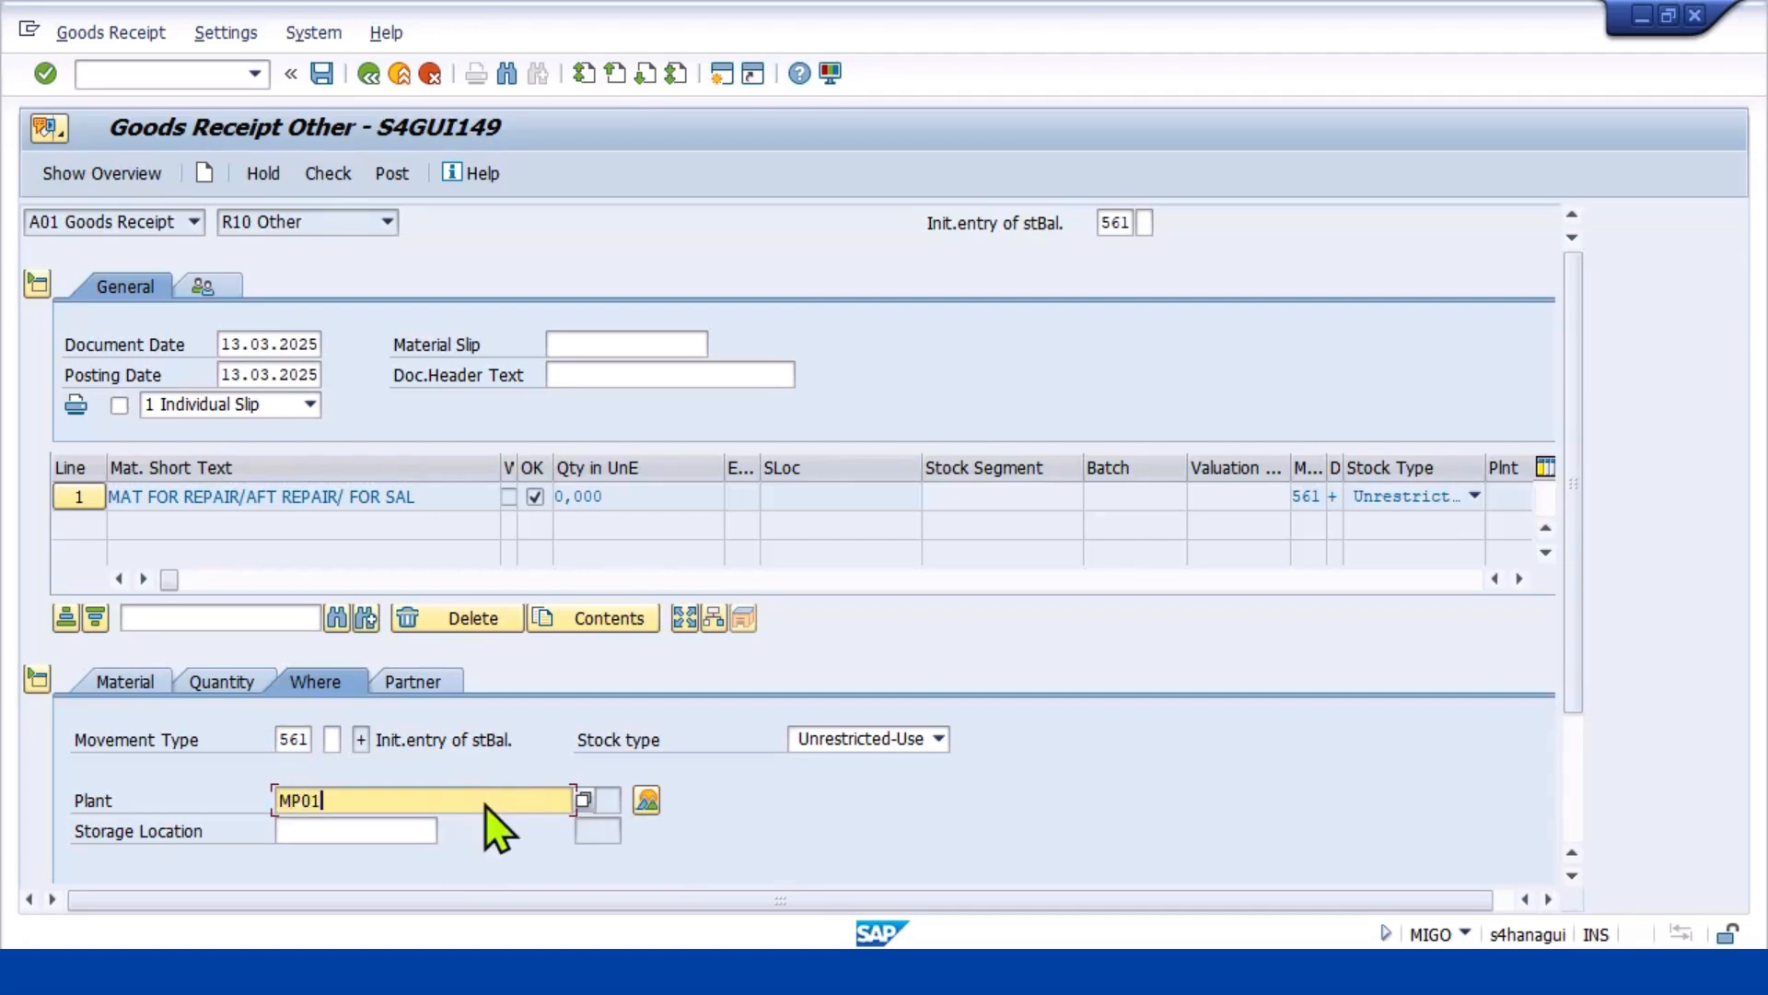
key(Return)
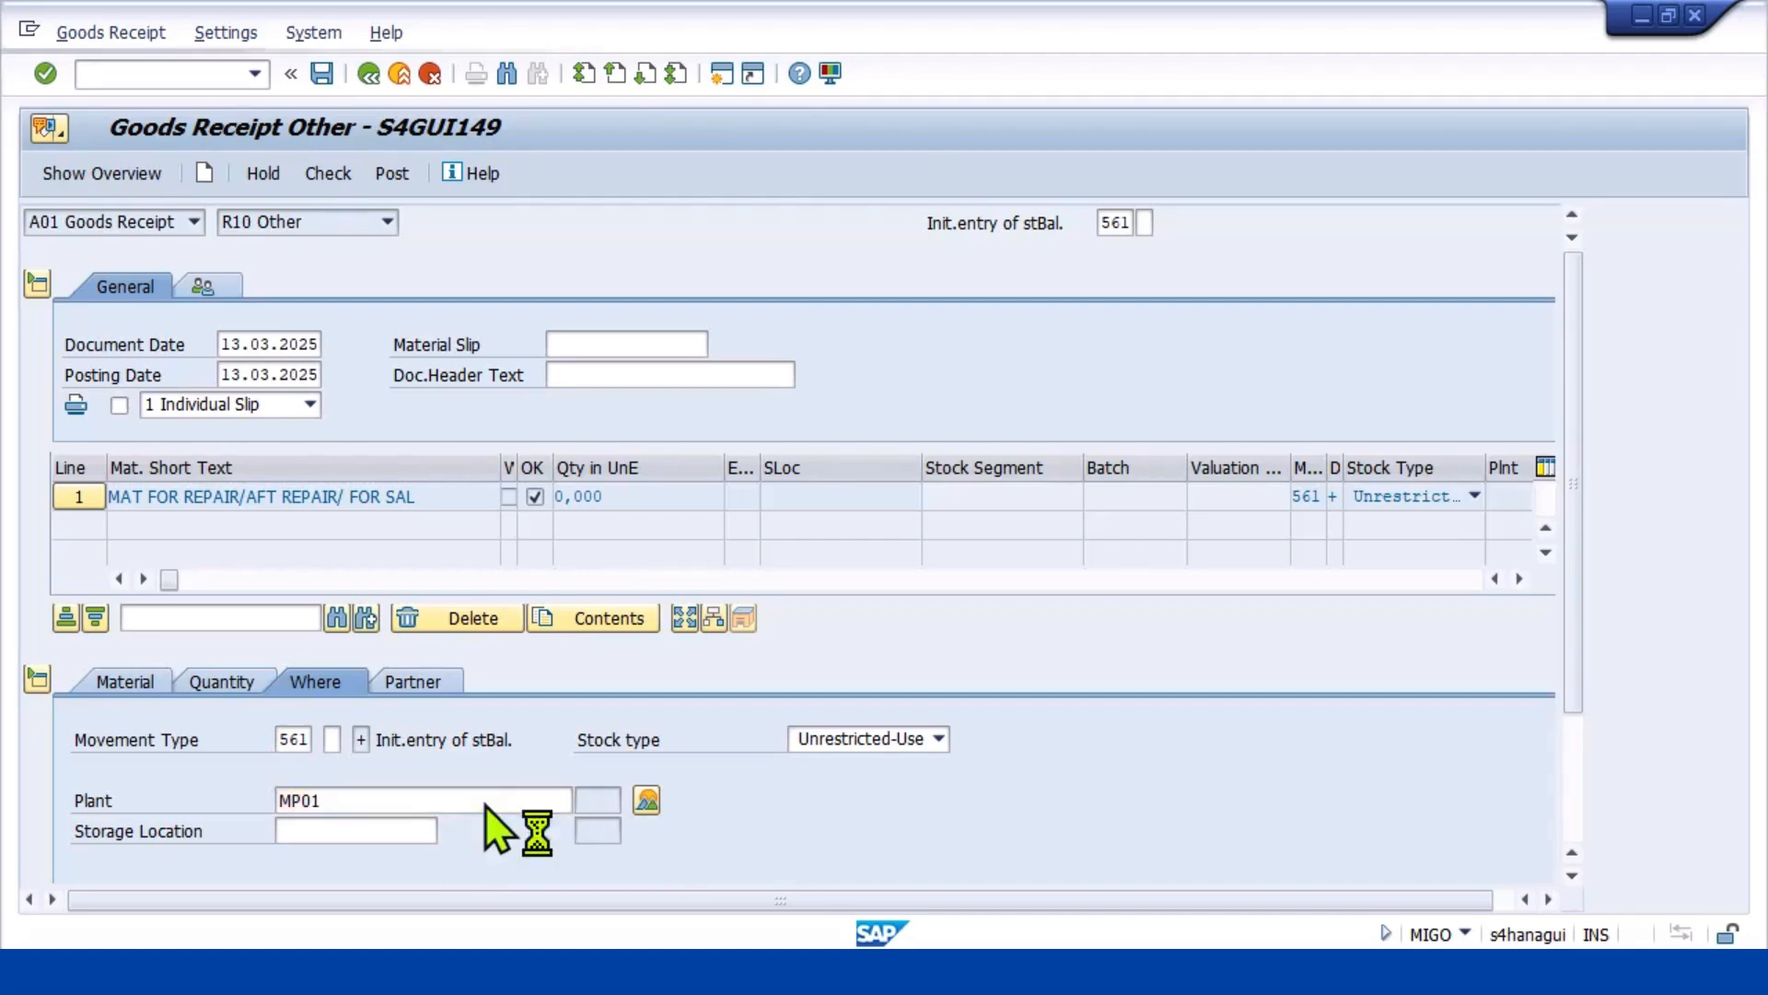
click(397, 829)
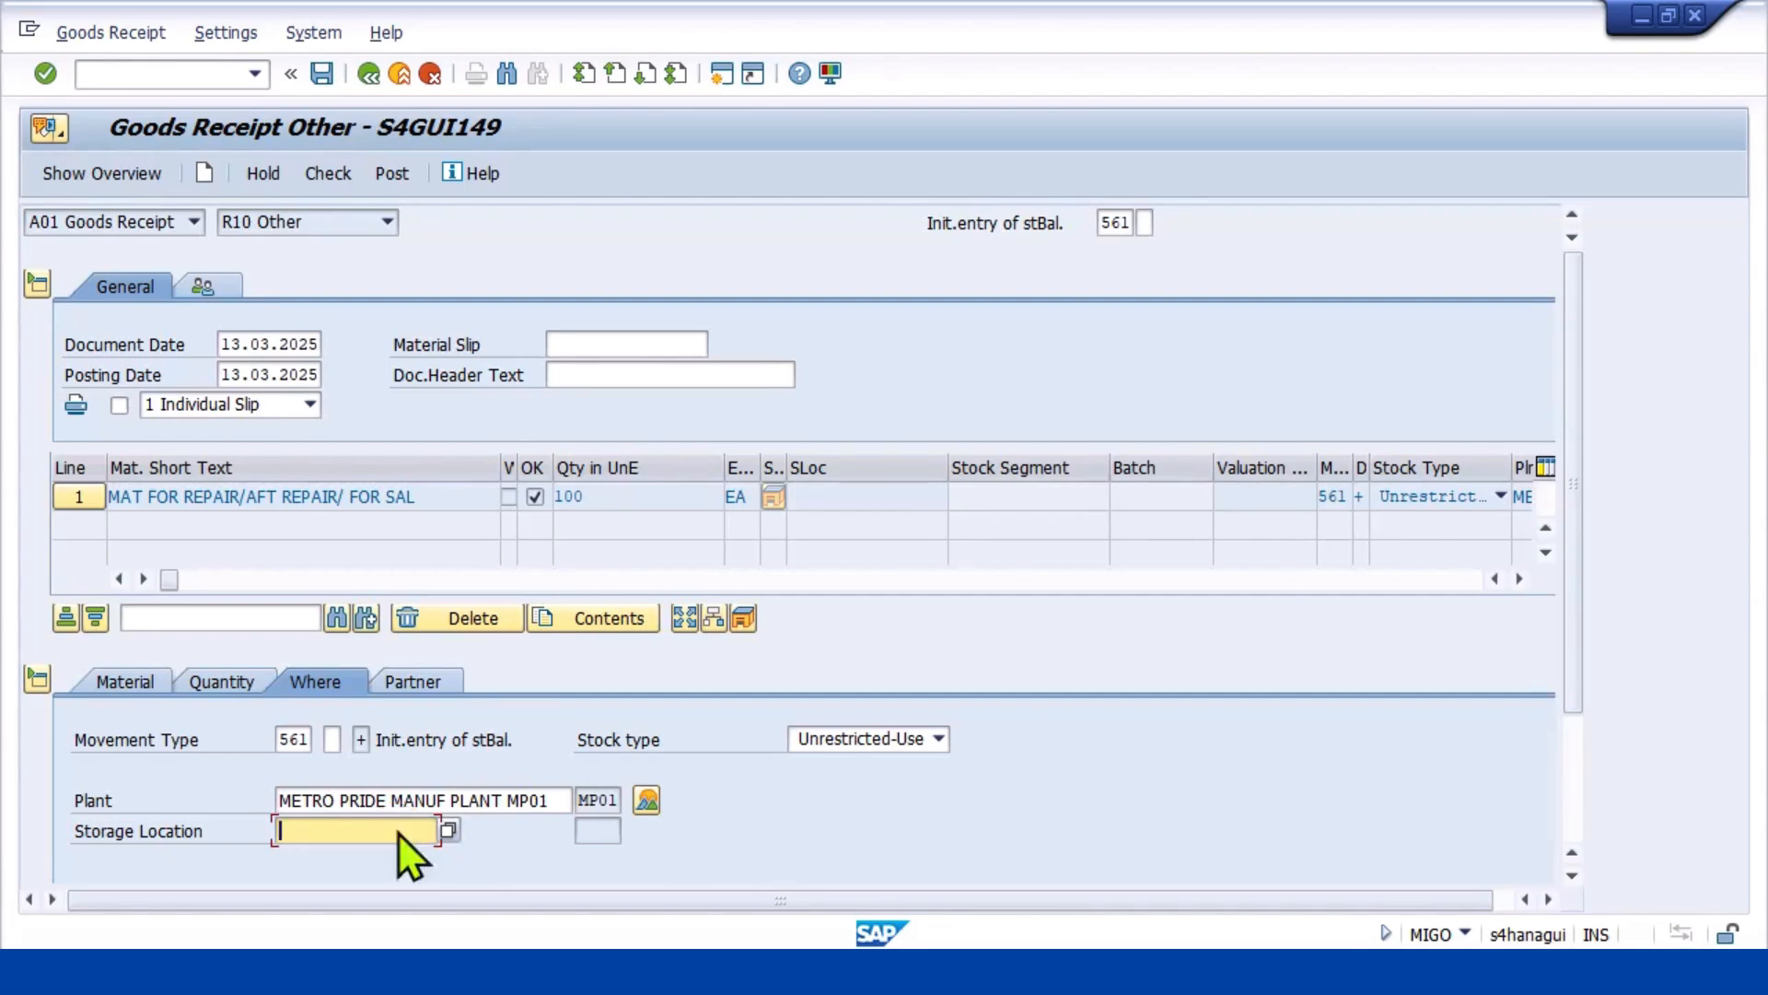
text(MPL1)
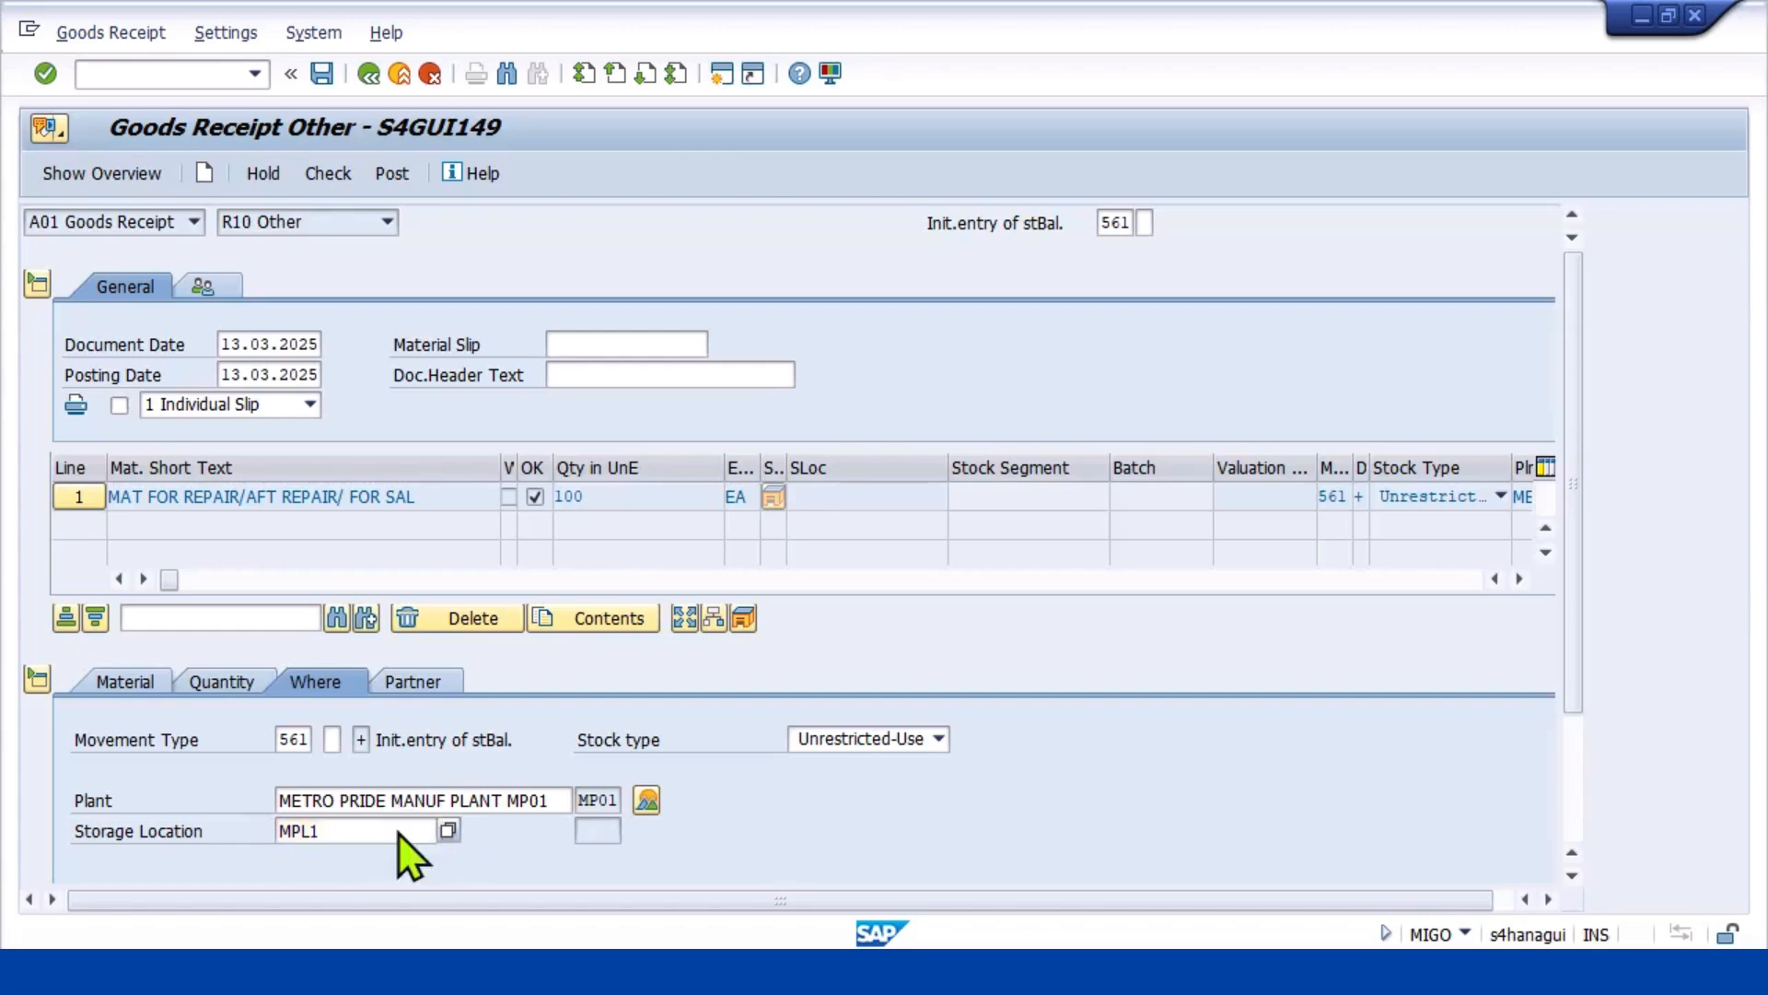
key(Return)
Assign valuation type MT_AFT_REP to the goods receipt item and check the document
scroll(768, 799, down, 2)
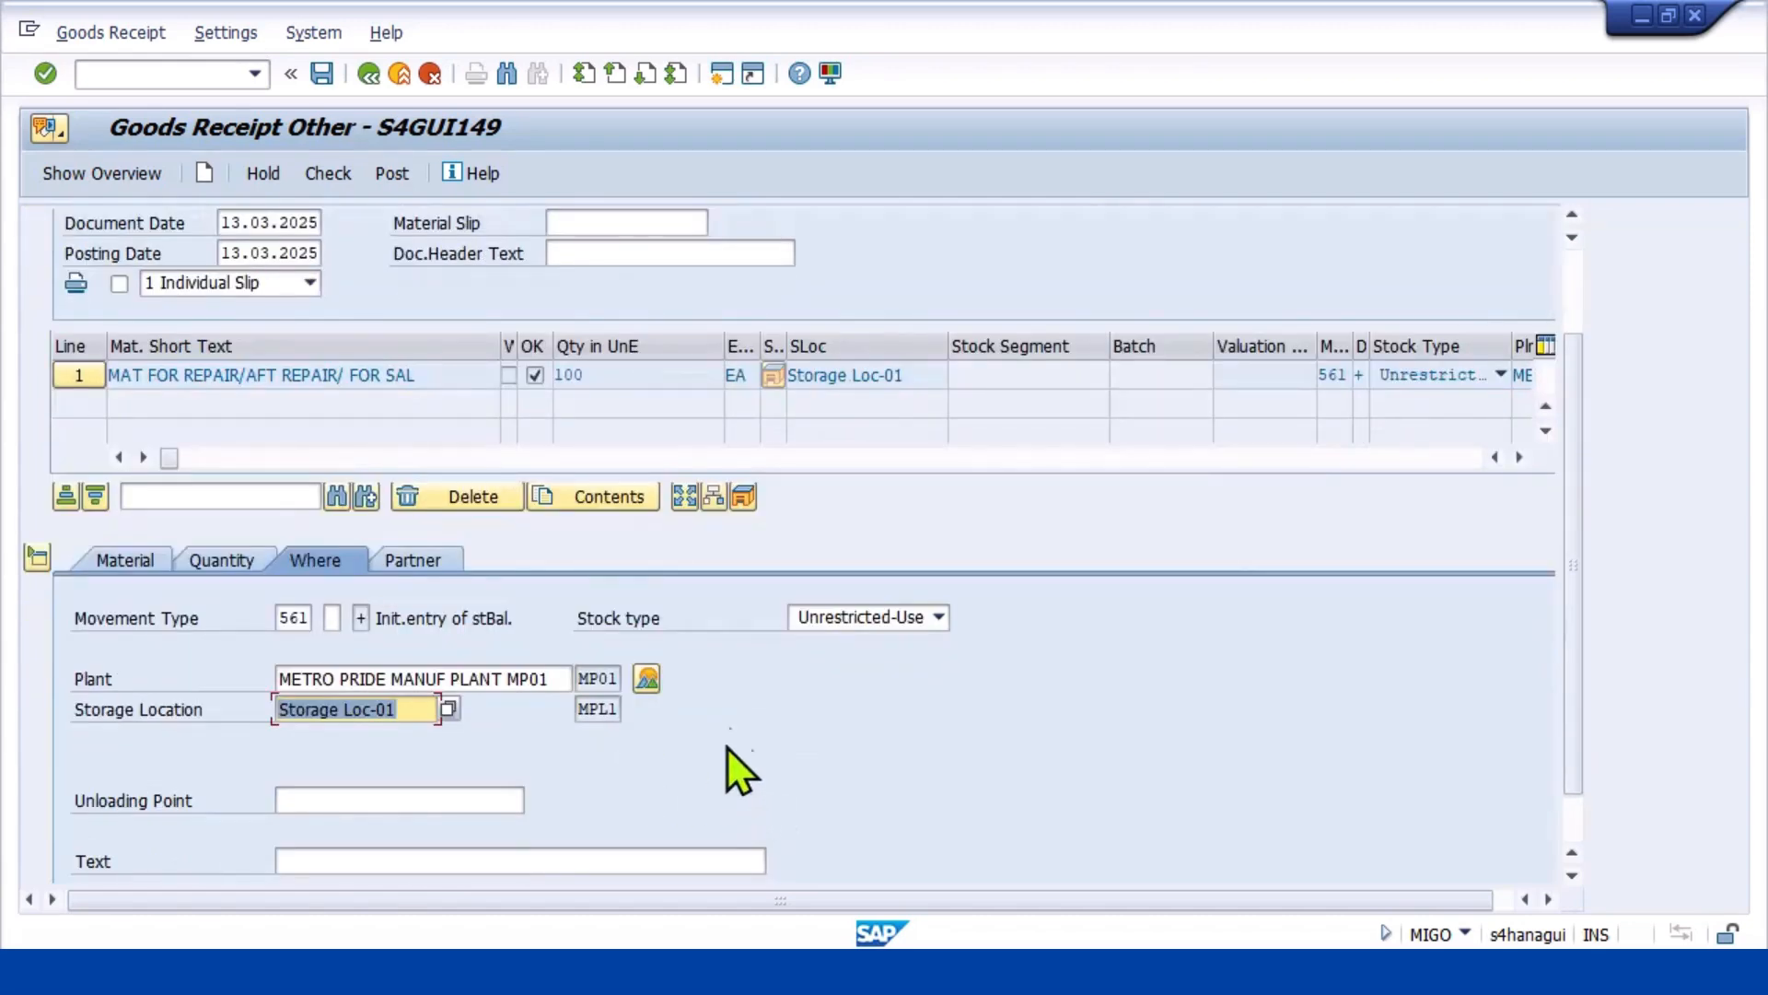
scroll(719, 737, down, 1)
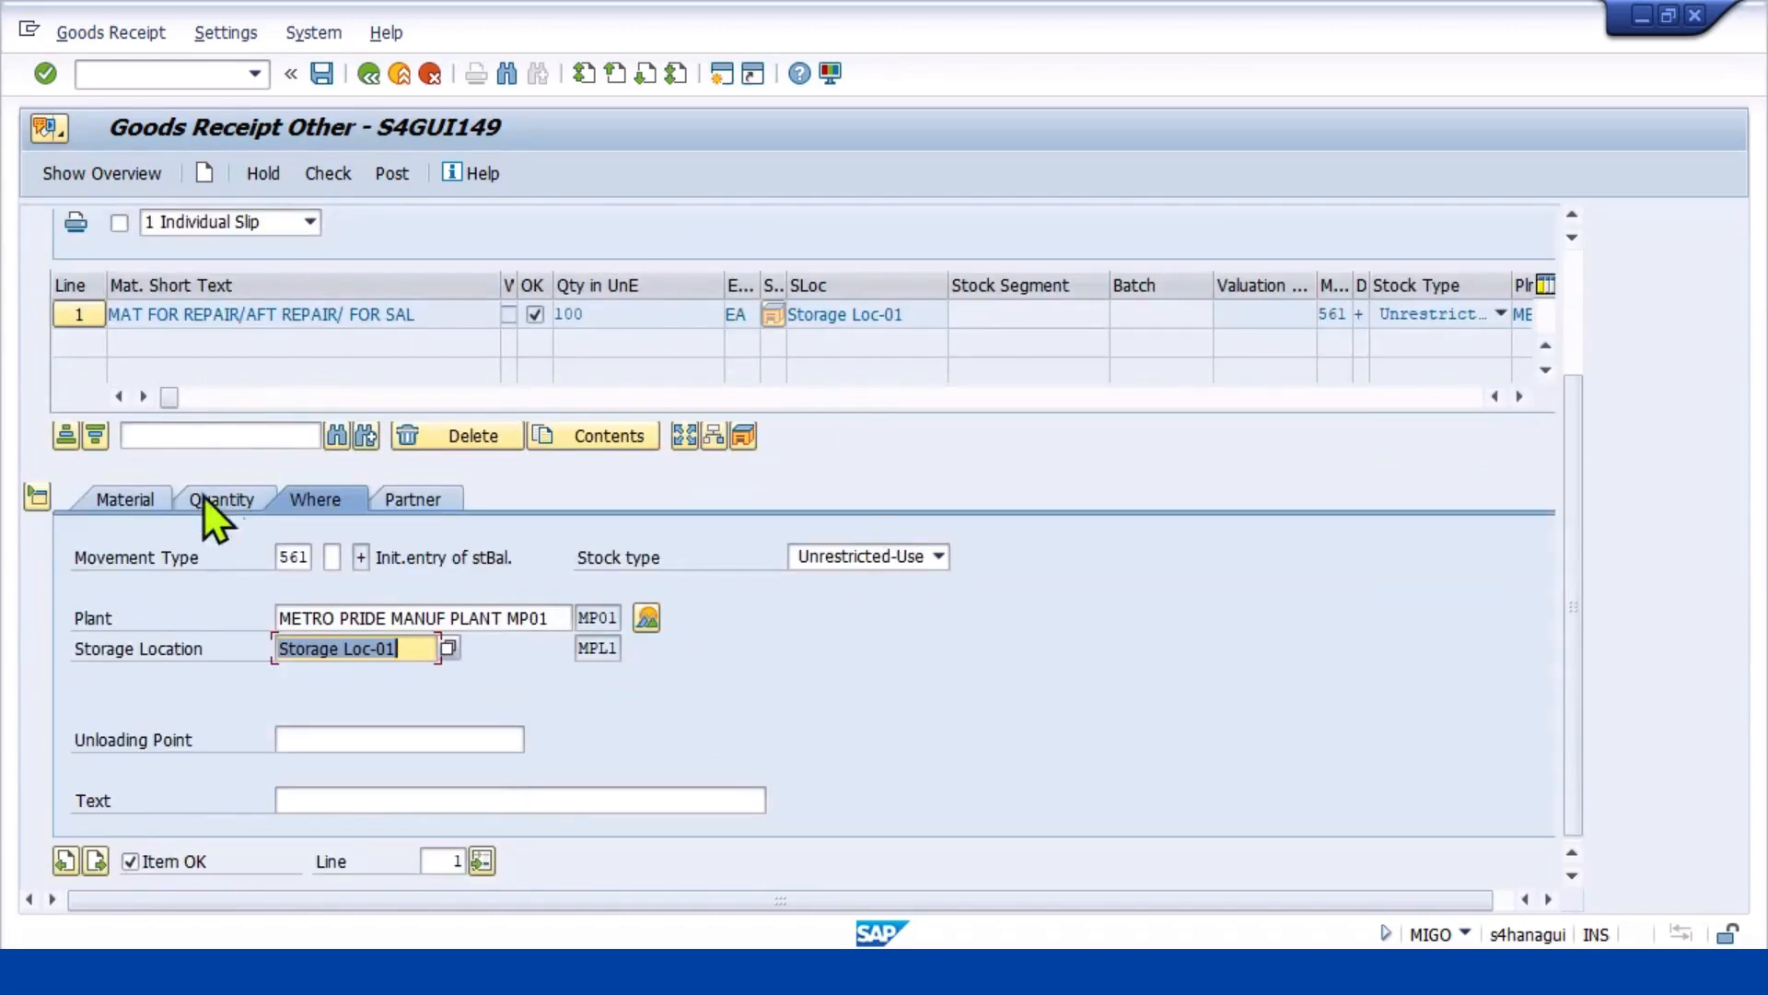
click(140, 497)
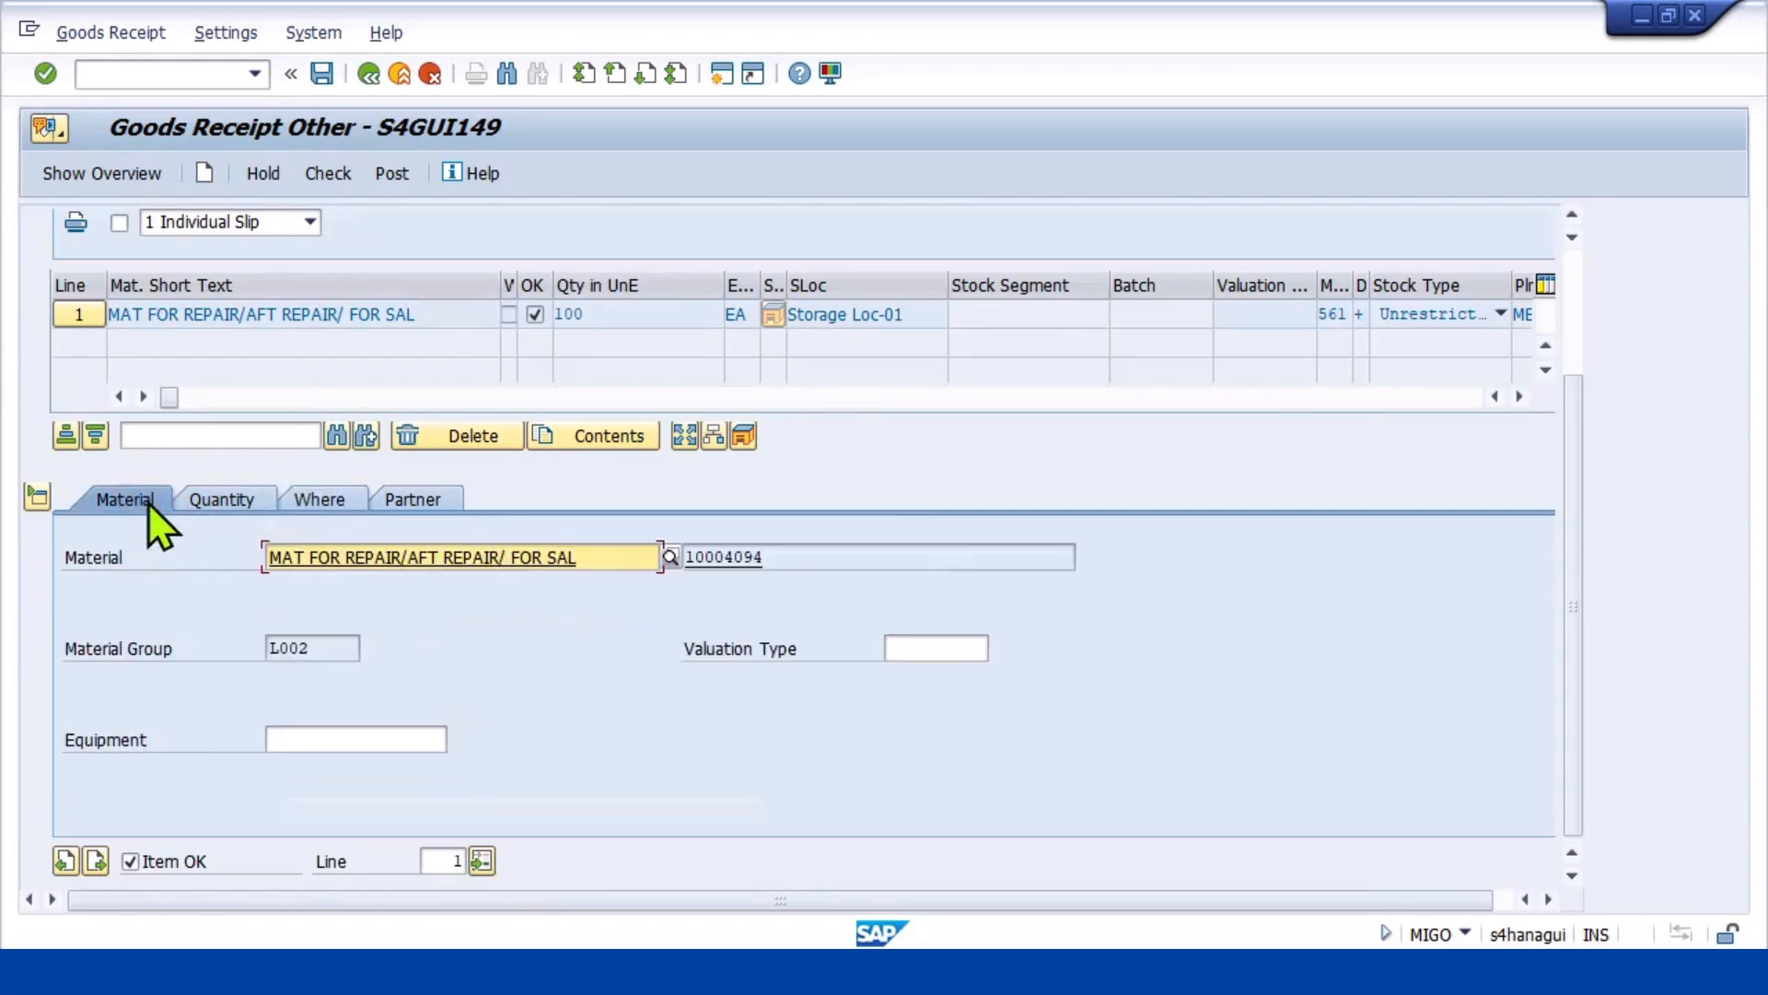
click(974, 646)
click(1007, 655)
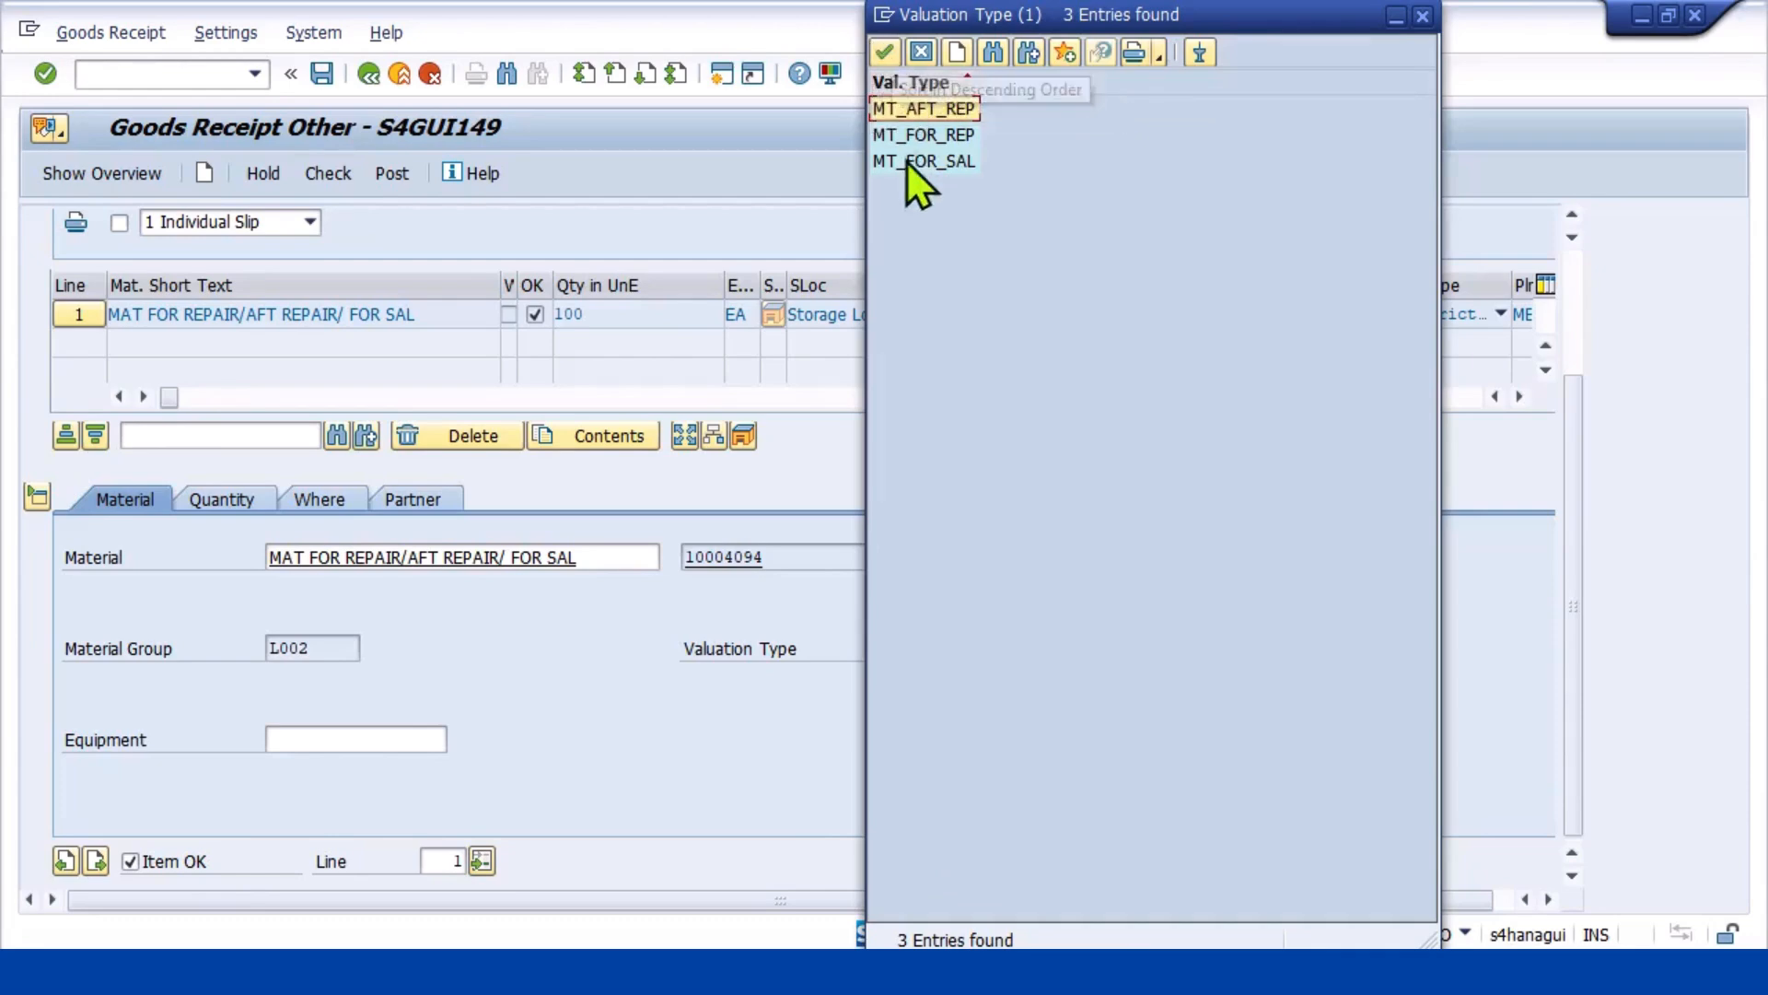
click(884, 52)
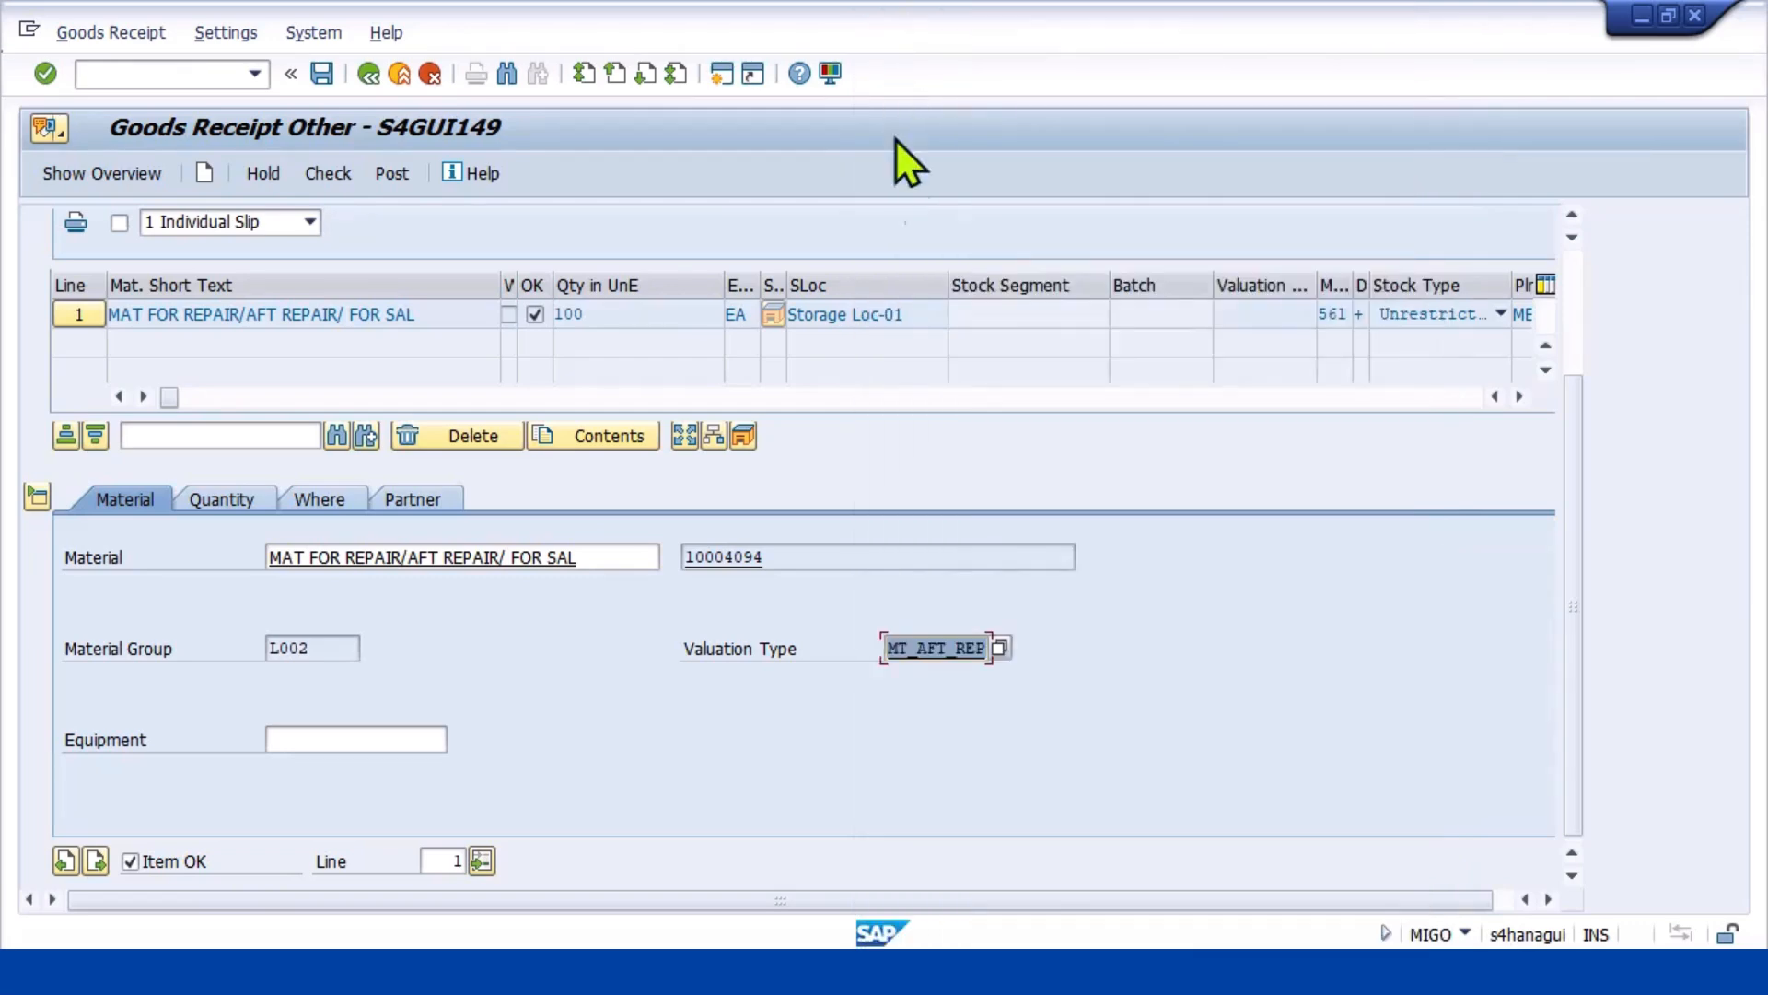
key(Return)
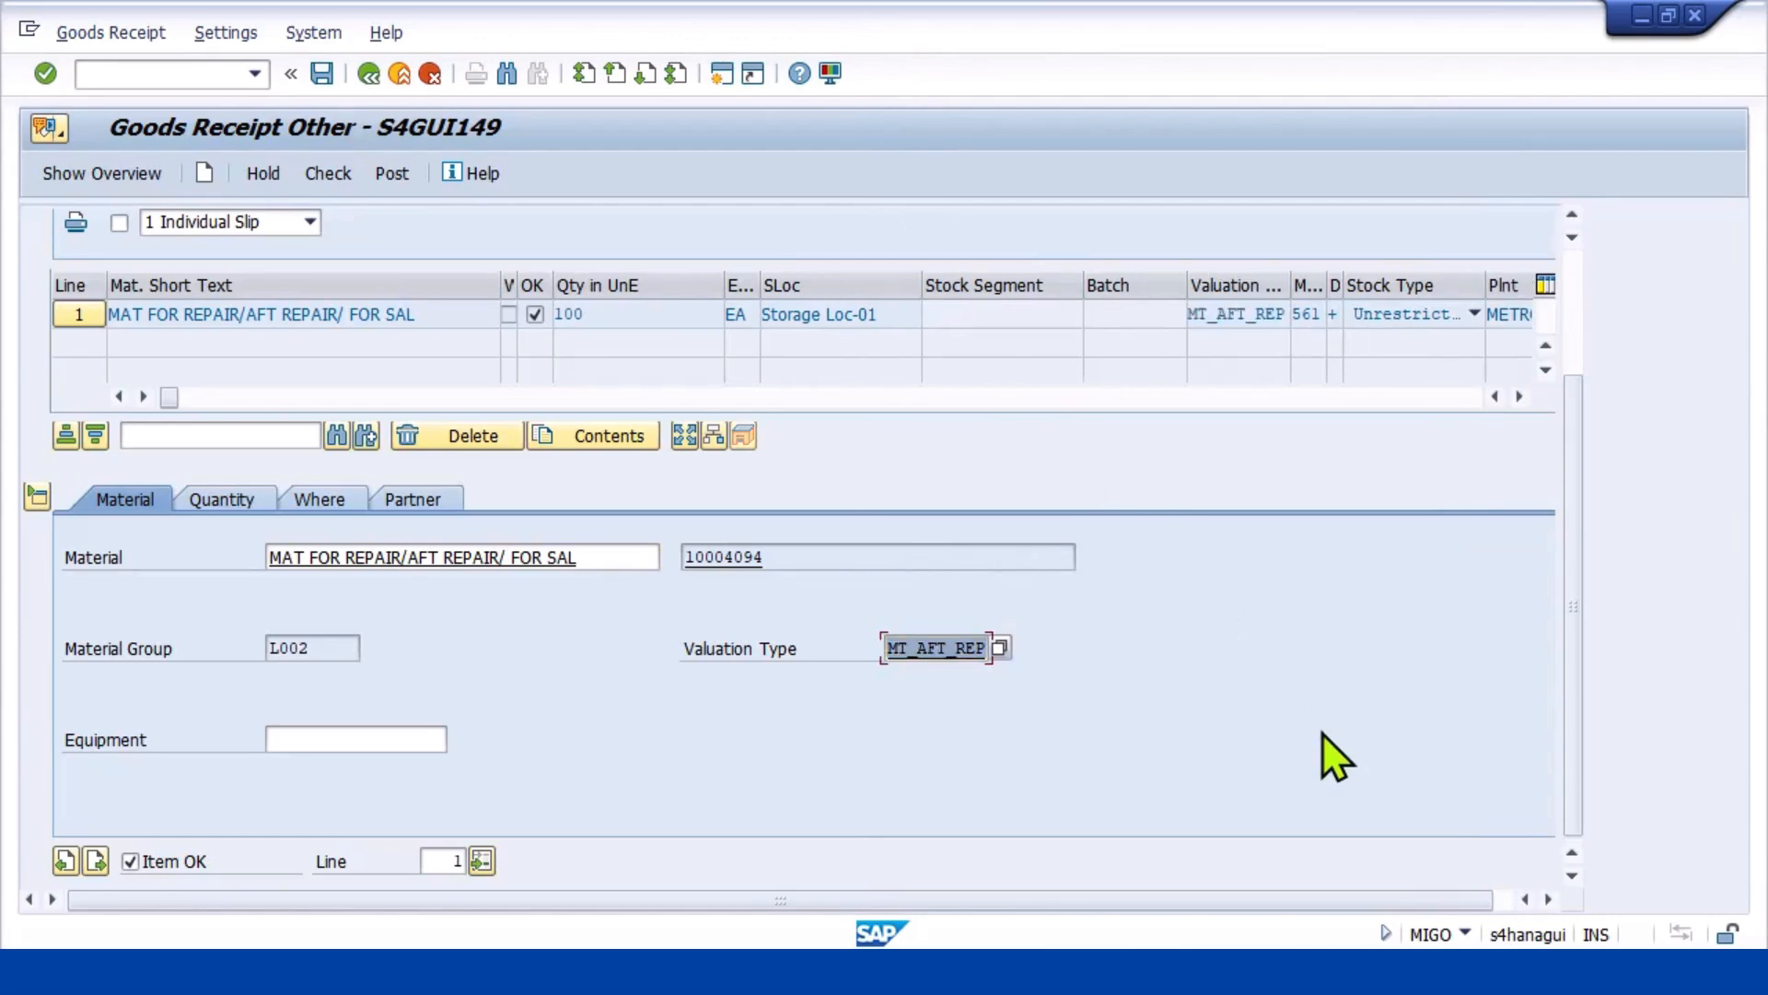
click(329, 175)
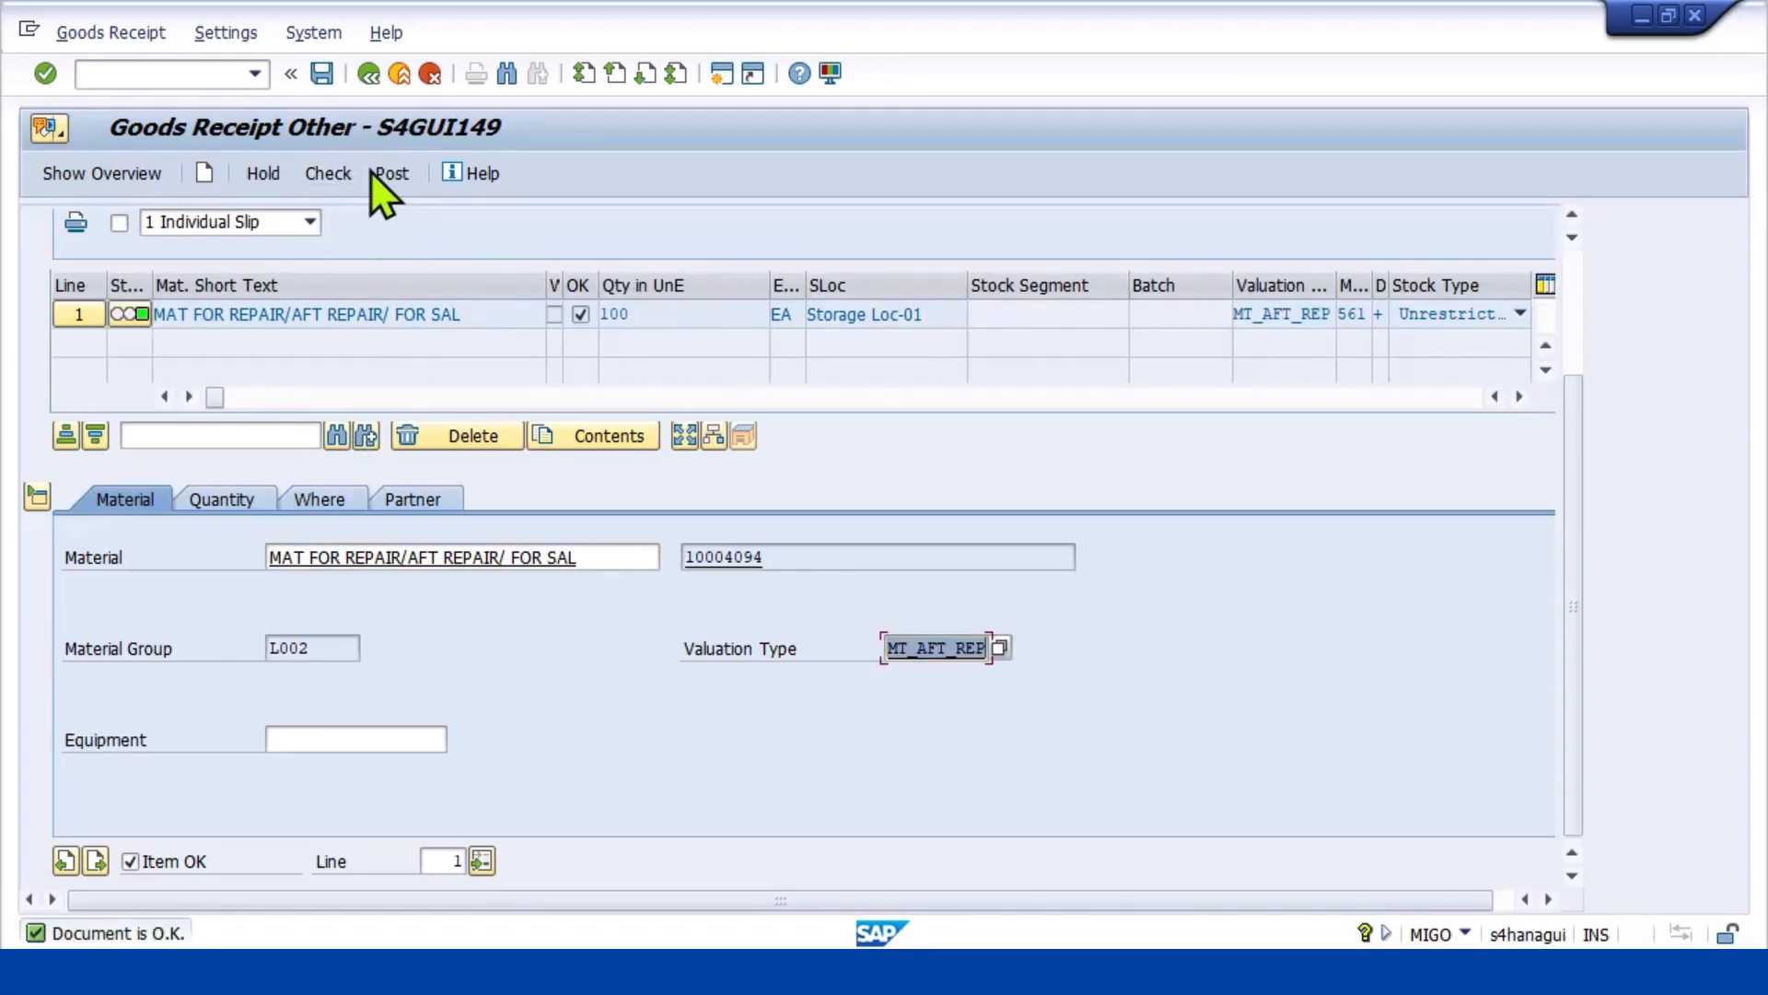
Post the goods receipt and review the stock of material 10004094 by valuation type in transaction MMBE
click(373, 171)
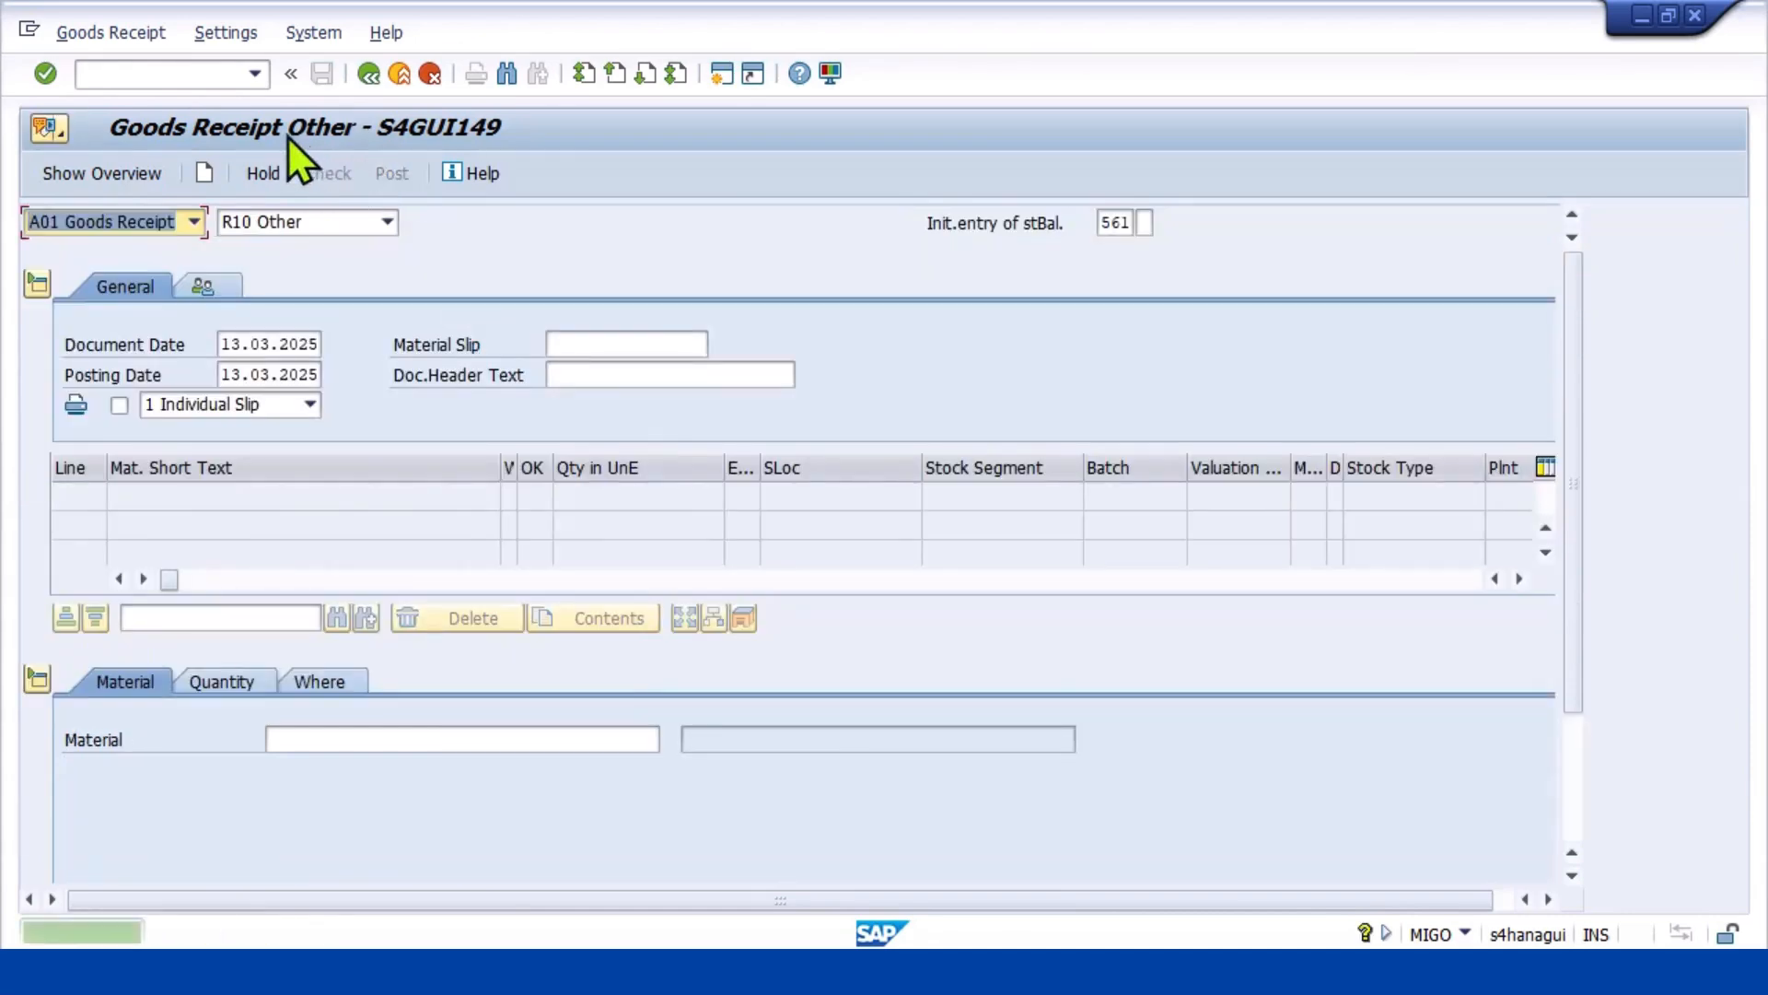
click(210, 73)
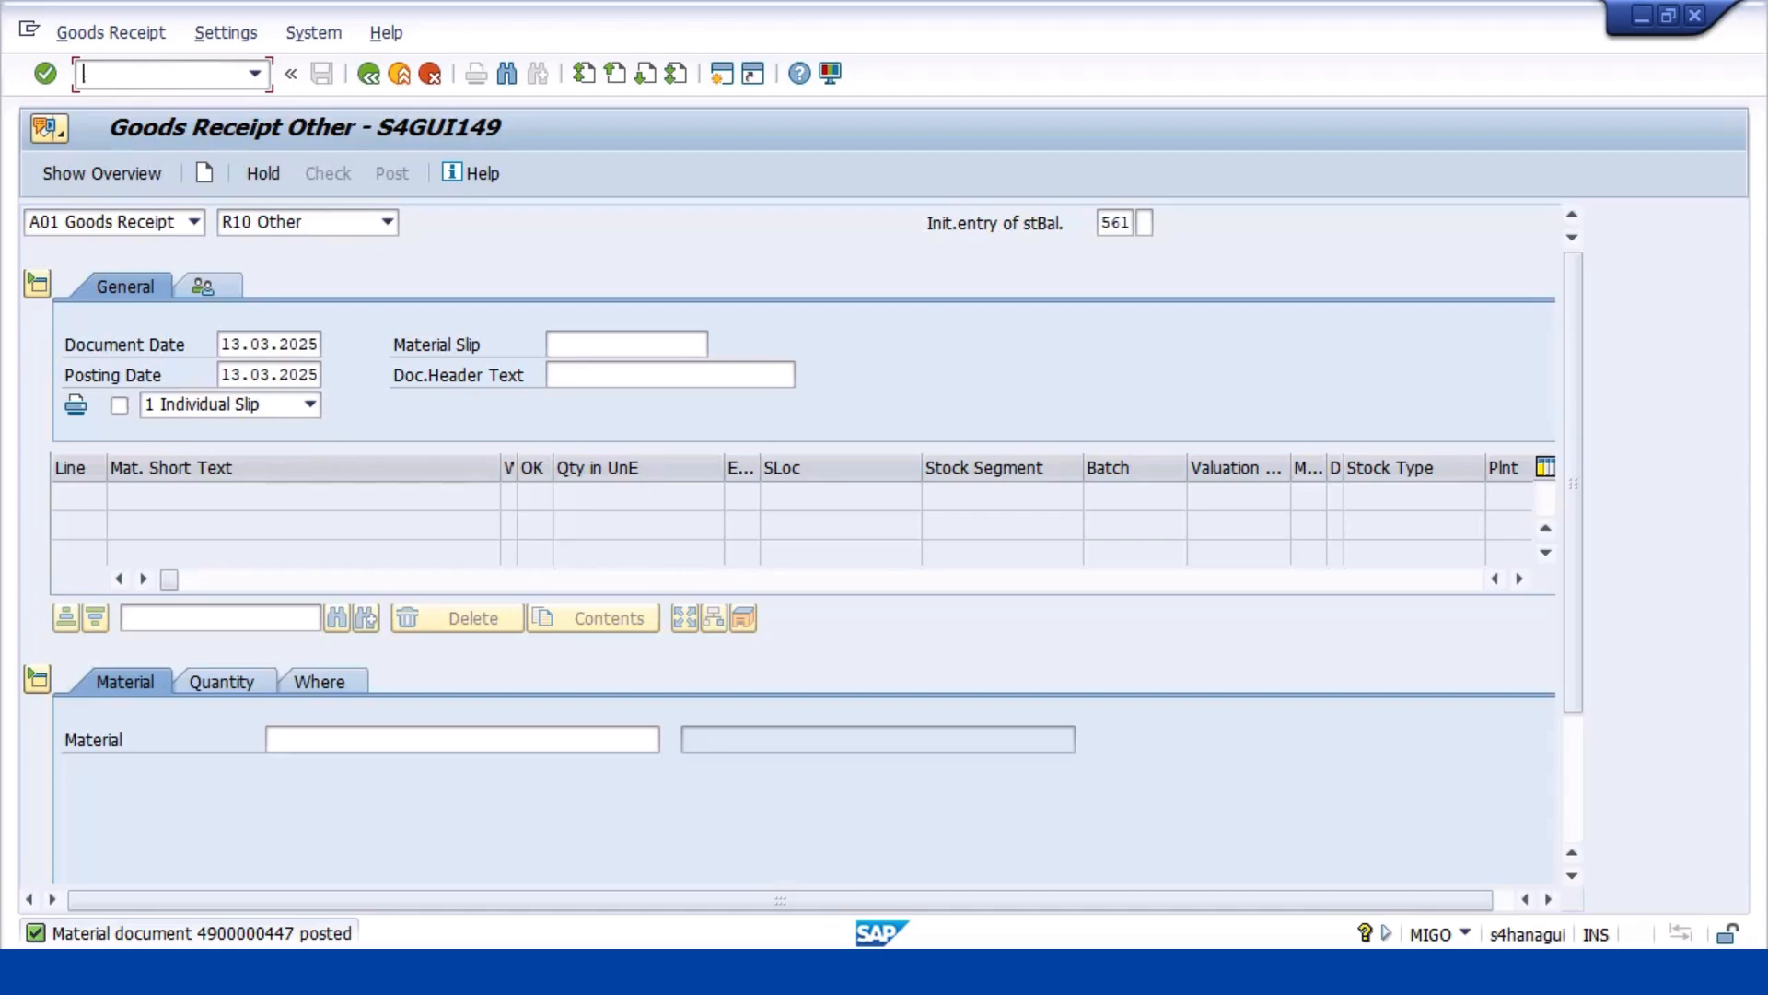
text(/NMMBE)
key(Return)
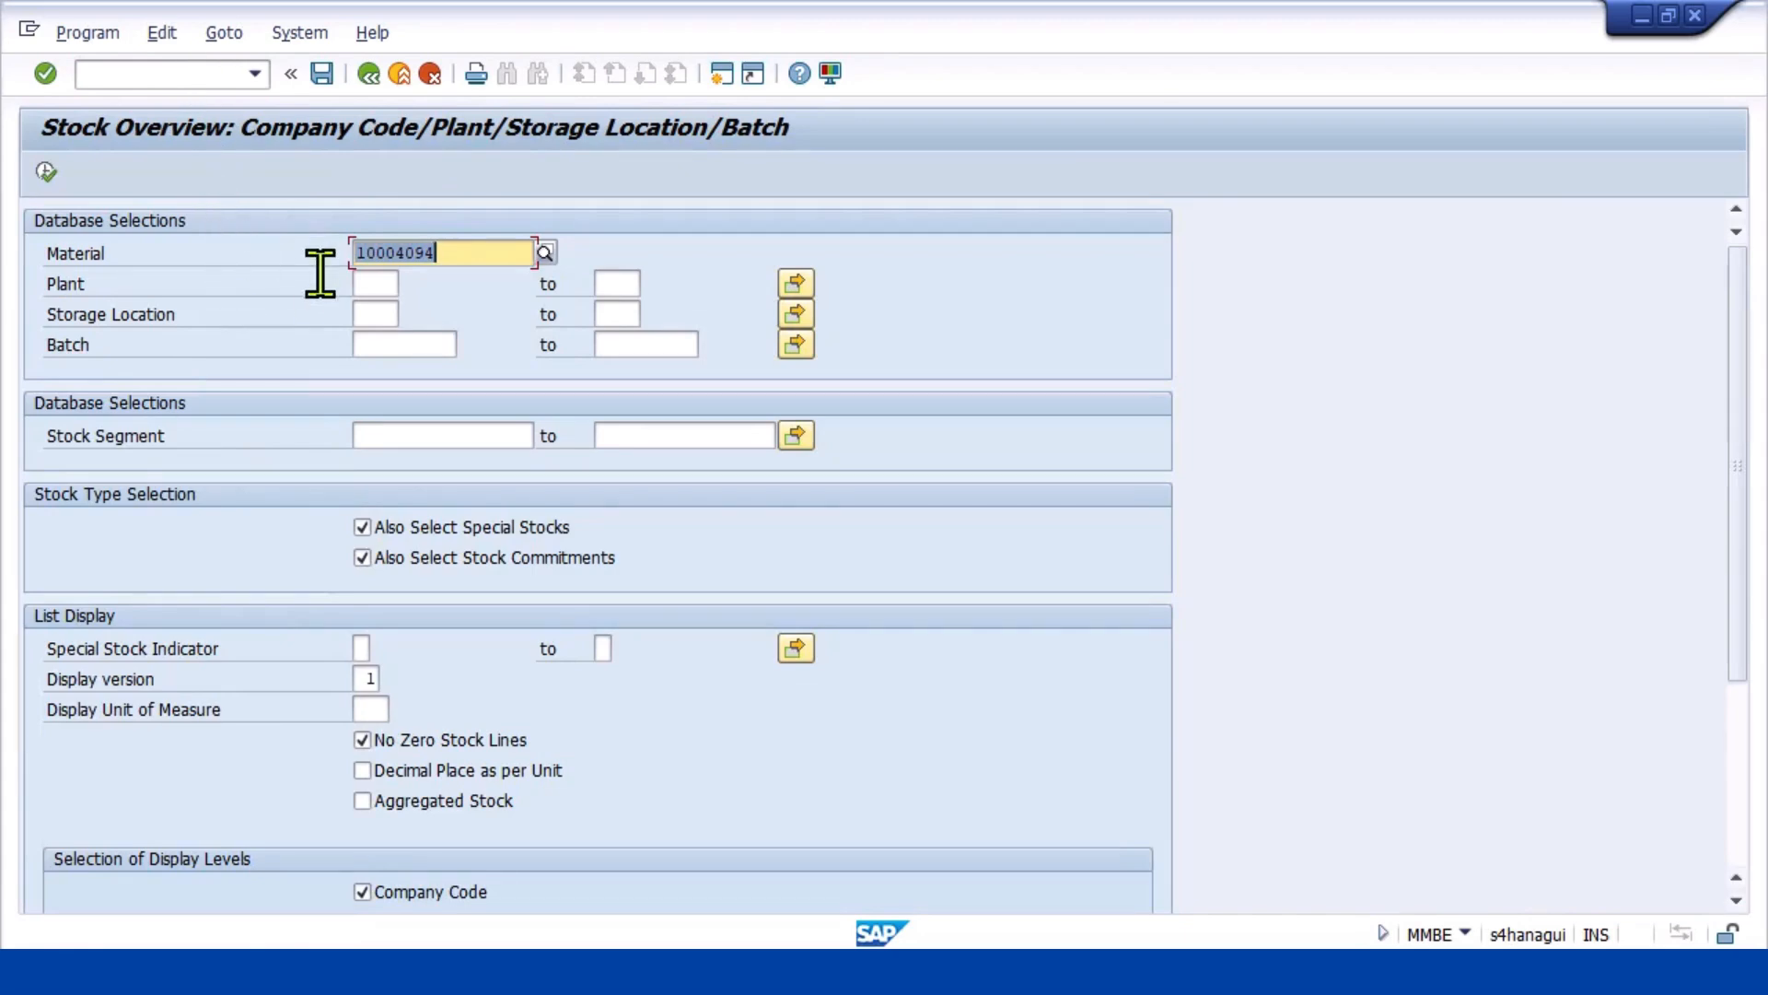
click(44, 173)
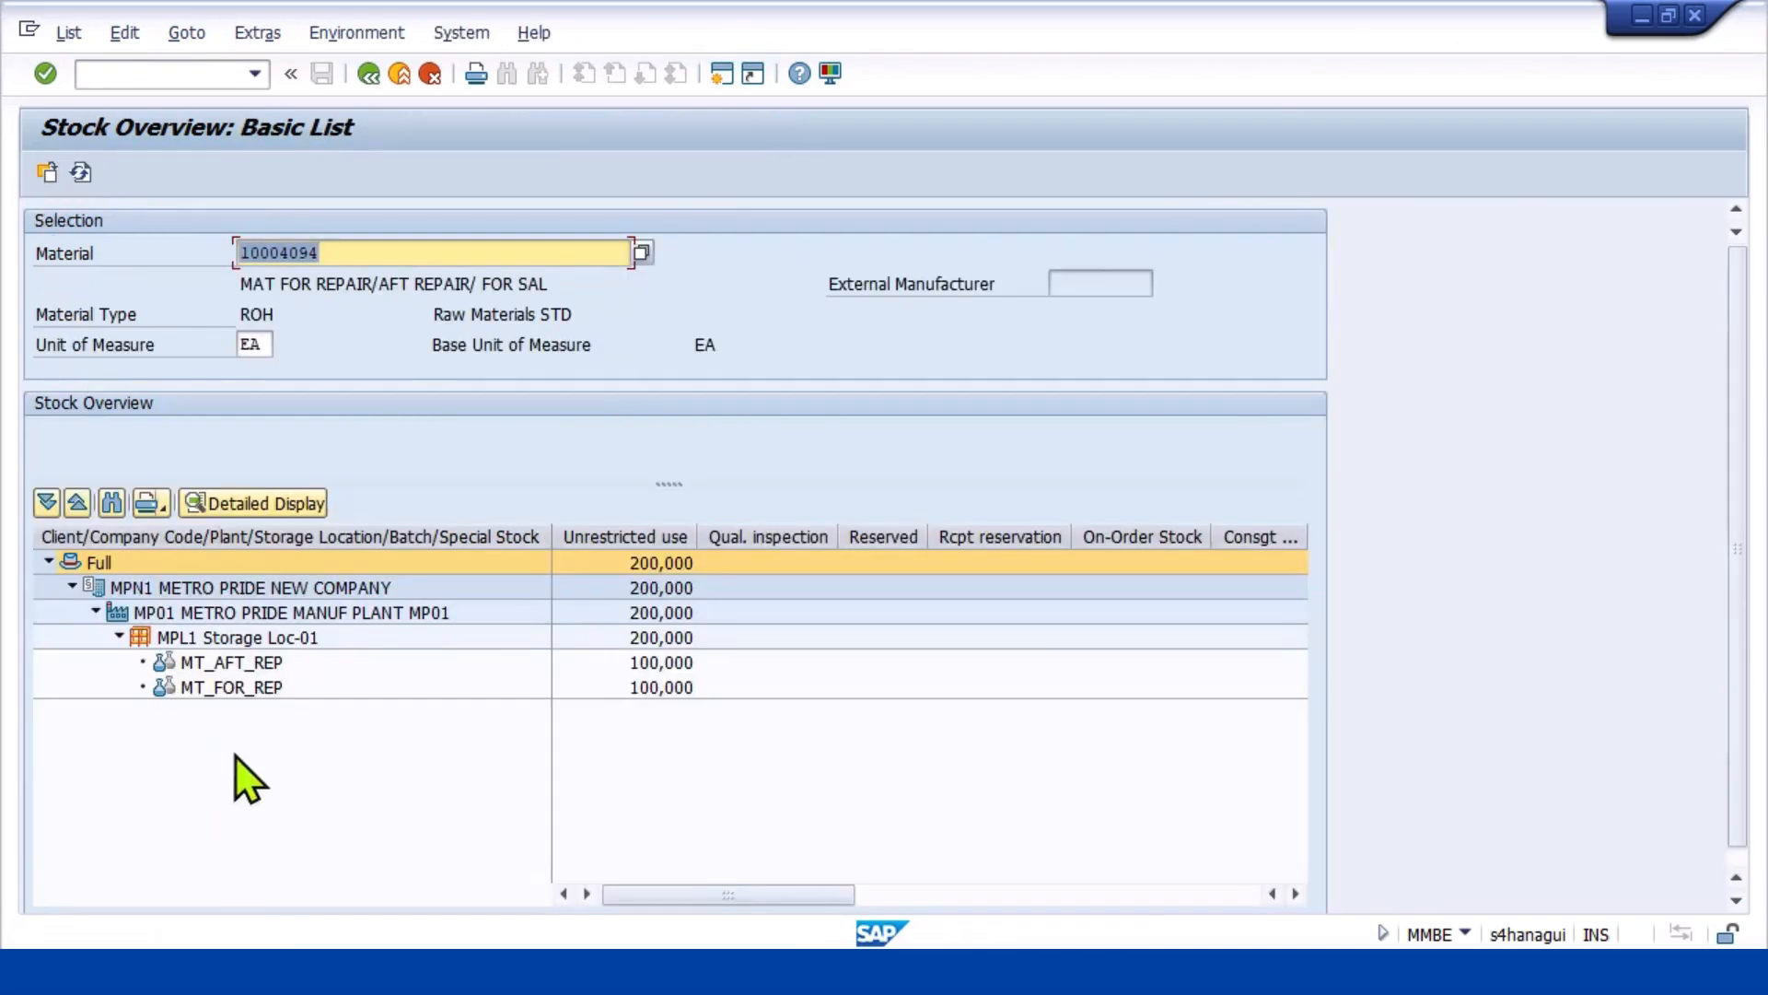
click(260, 665)
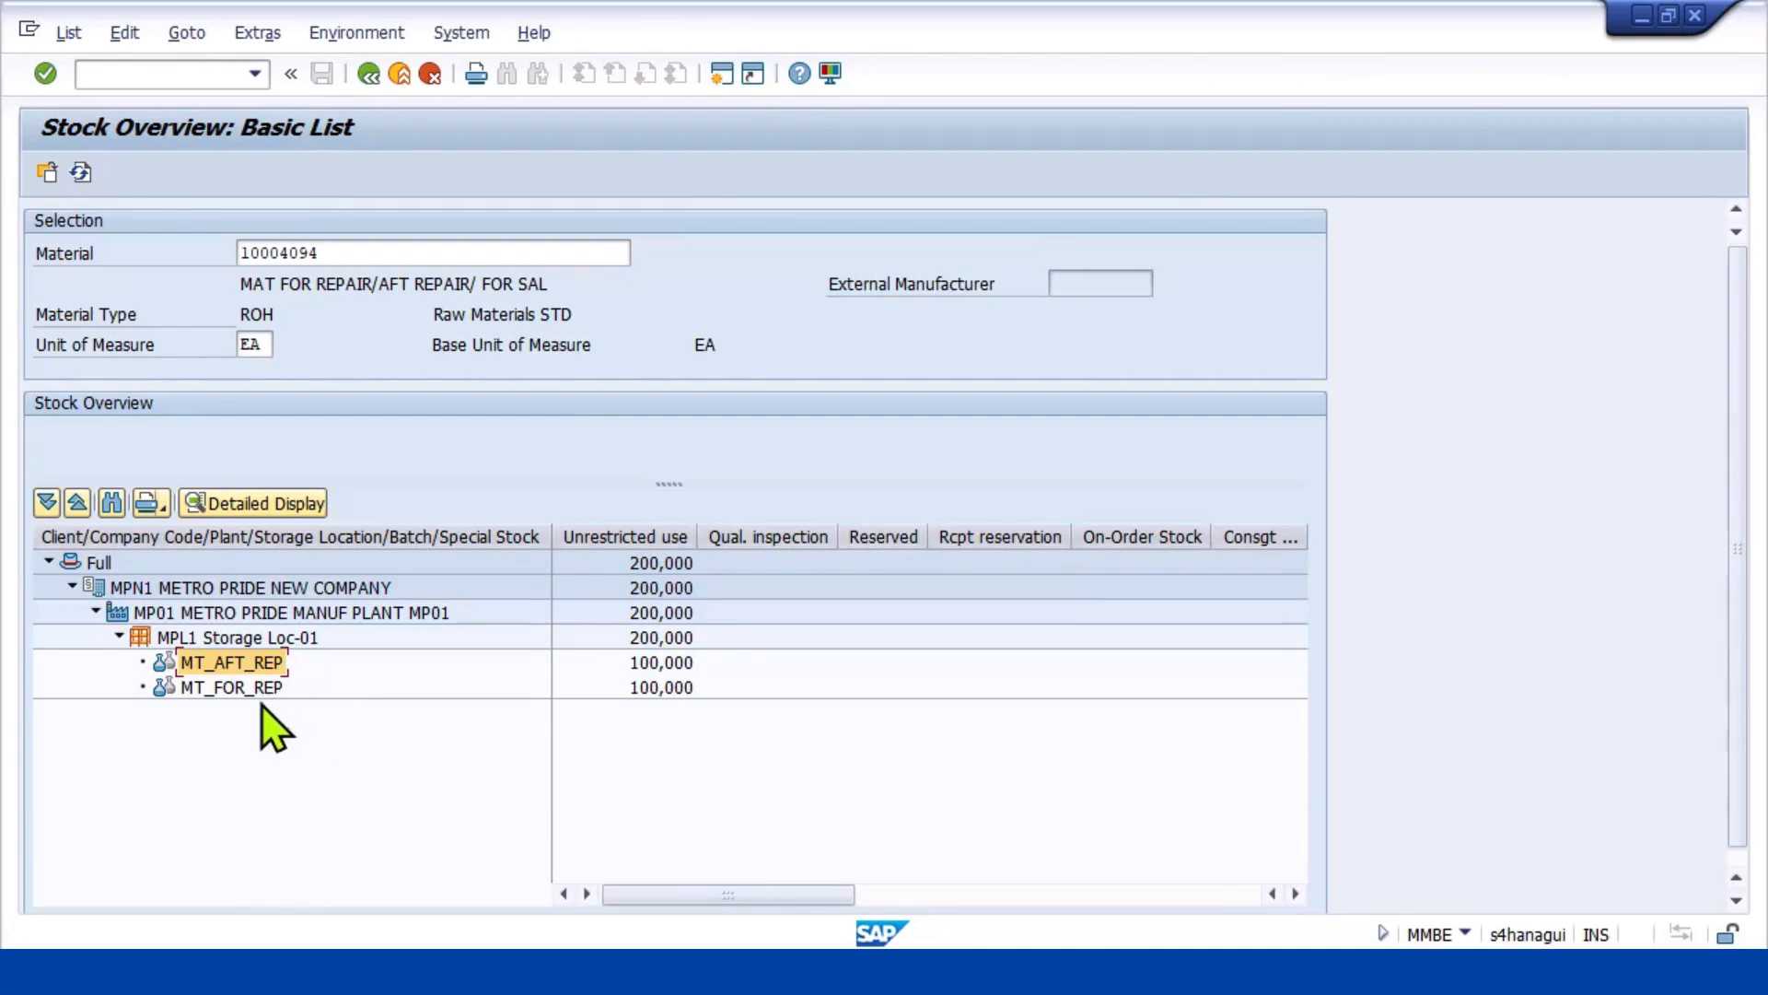
click(277, 691)
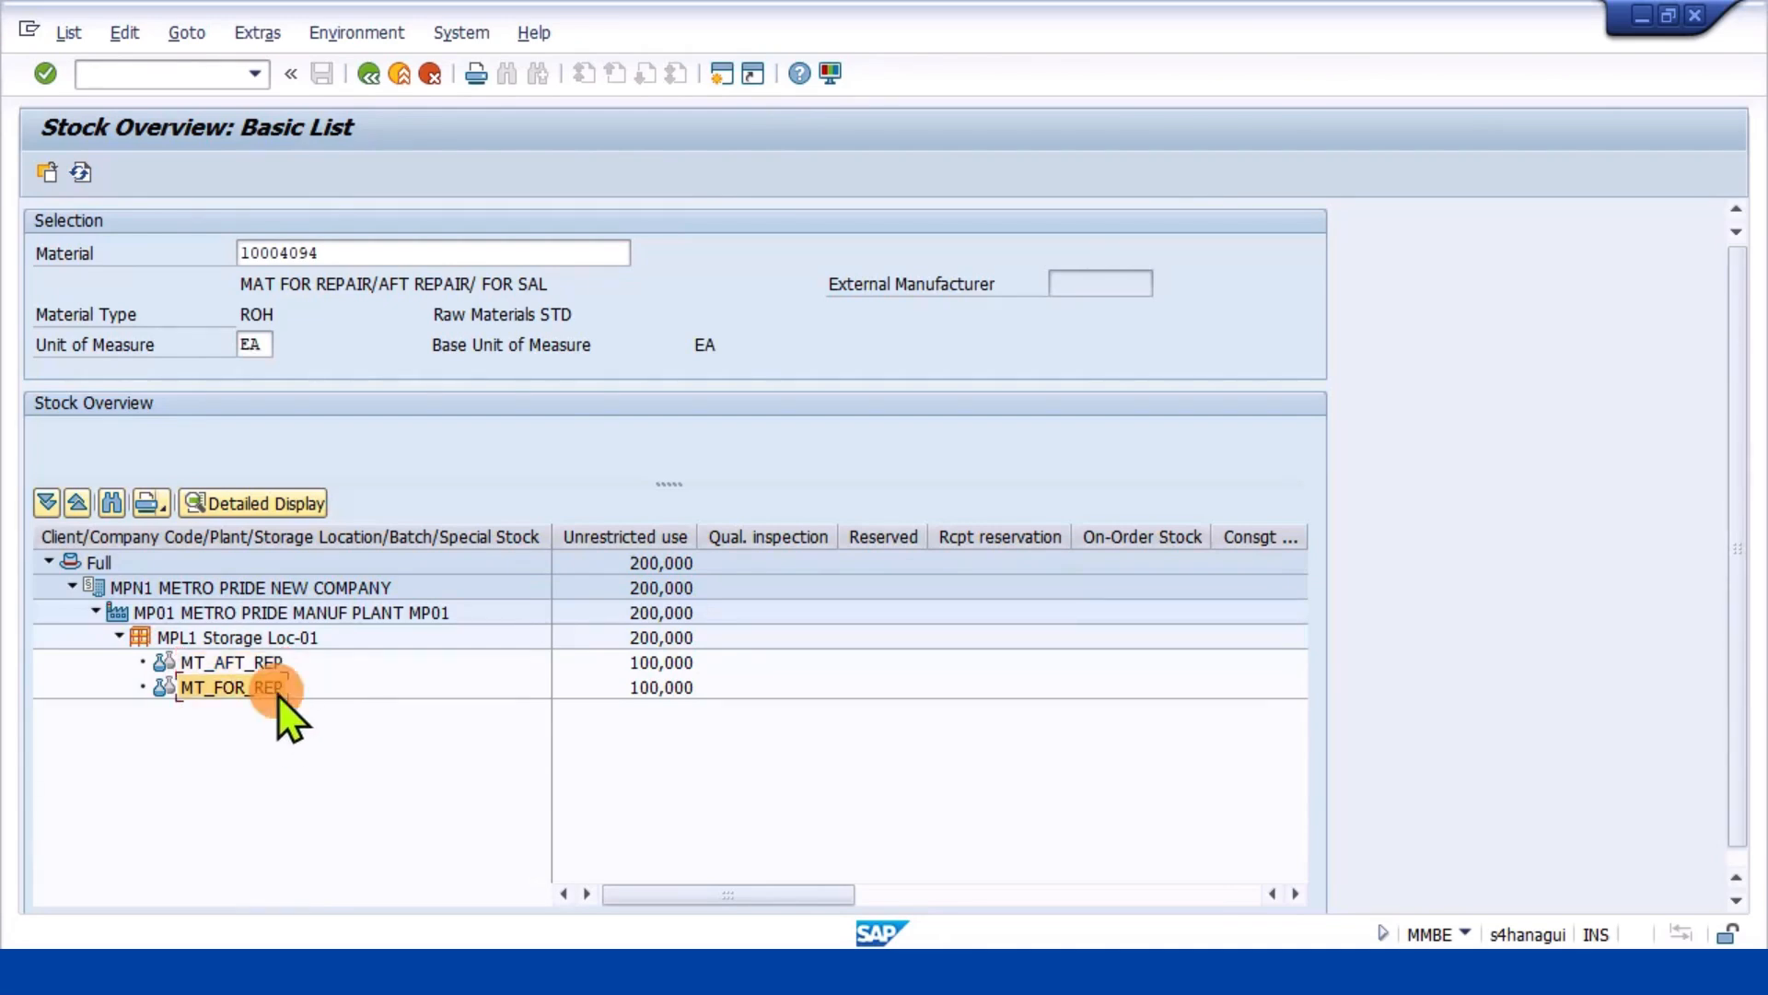
Start another goods receipt in transaction MIGO for material 10004094 with a quantity of 100 in unit of entry
click(158, 78)
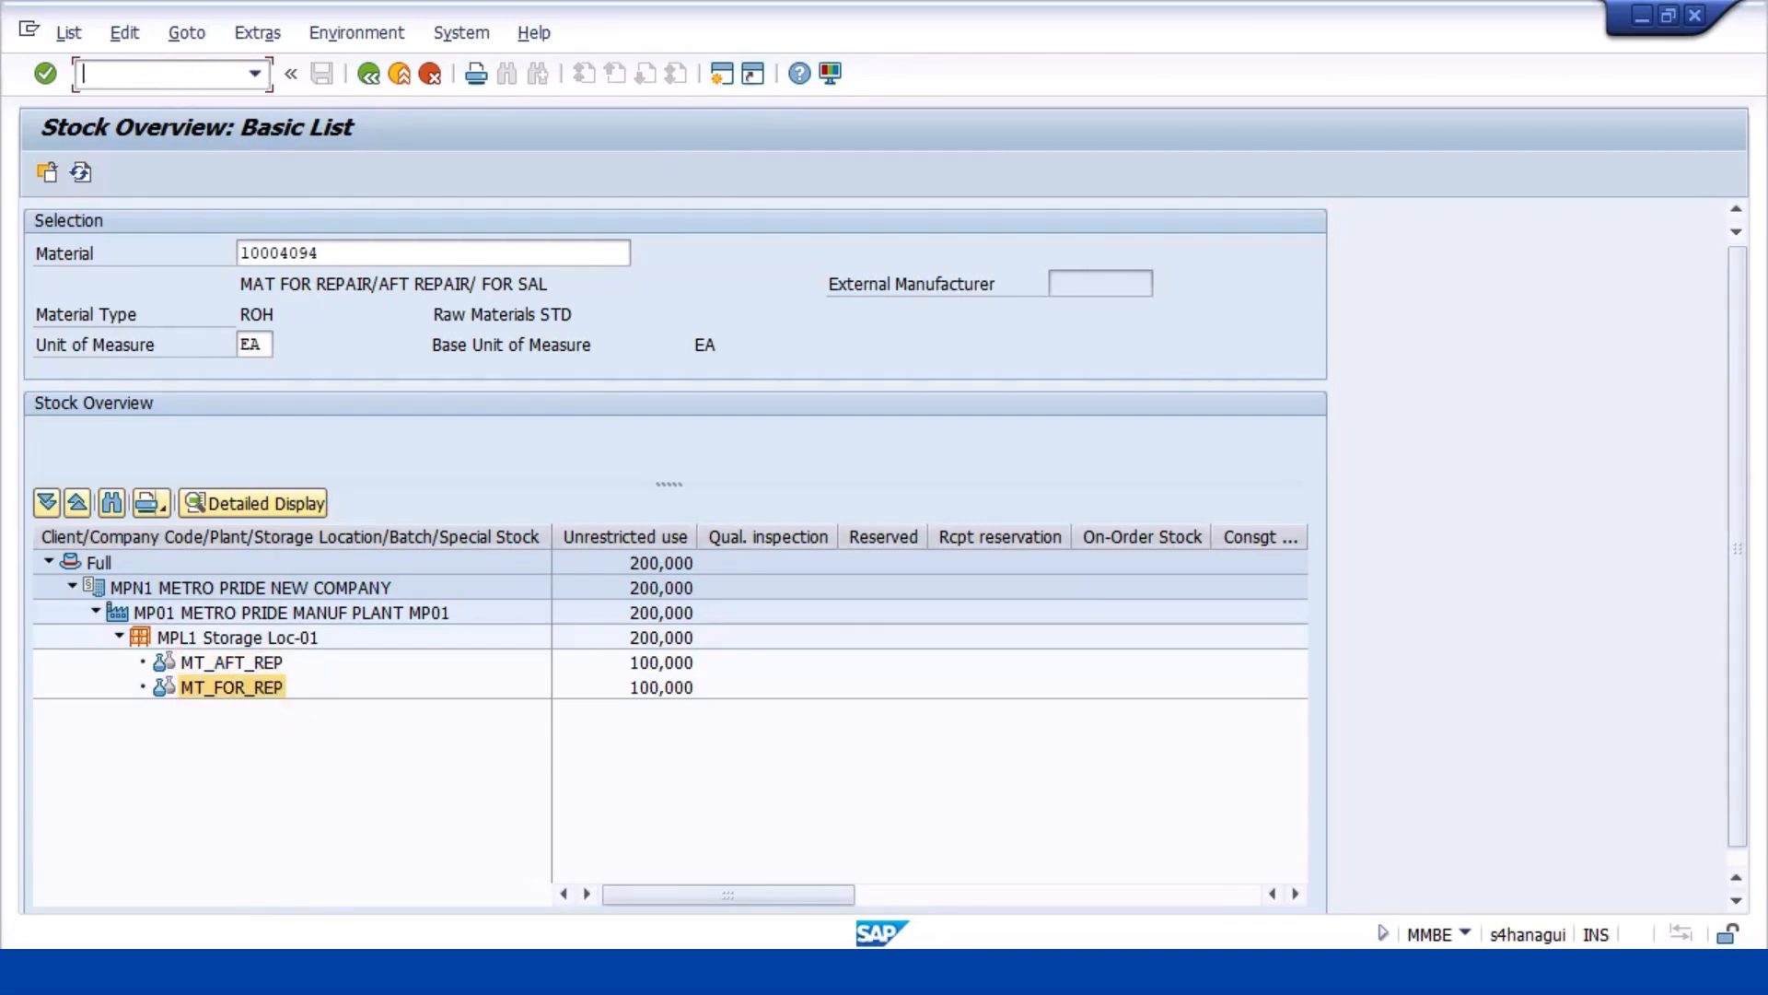
text(/NMIGO)
key(Return)
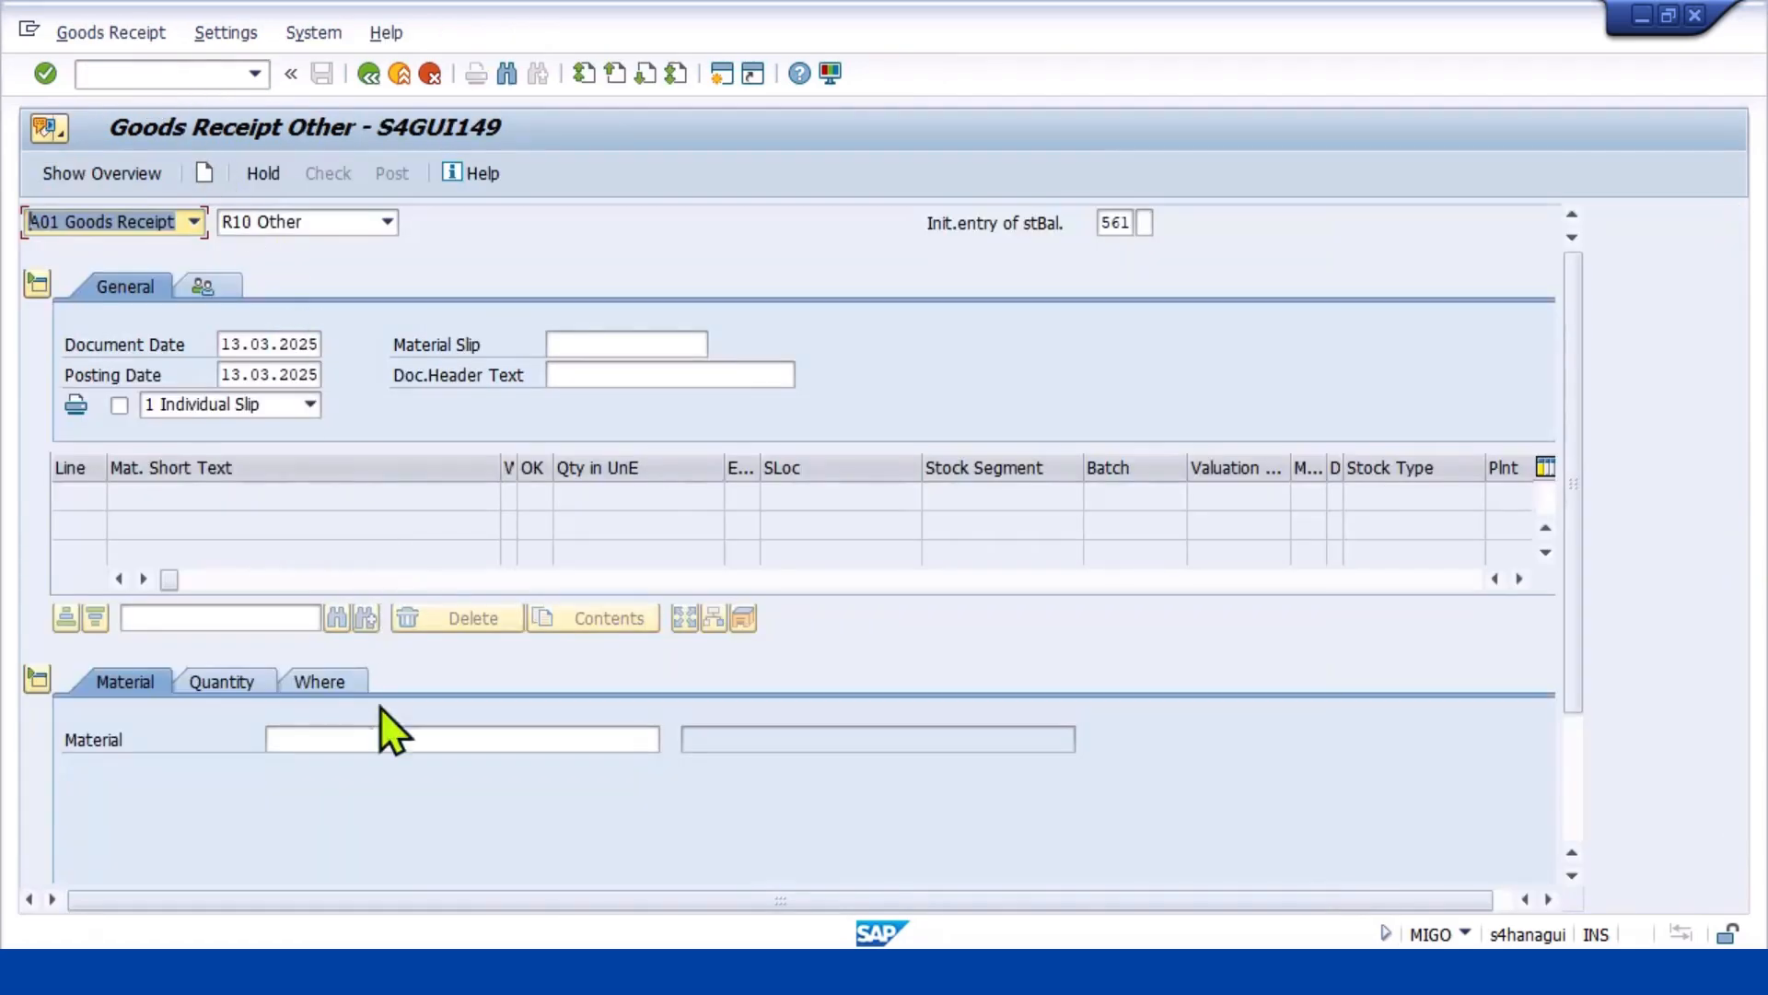
click(286, 739)
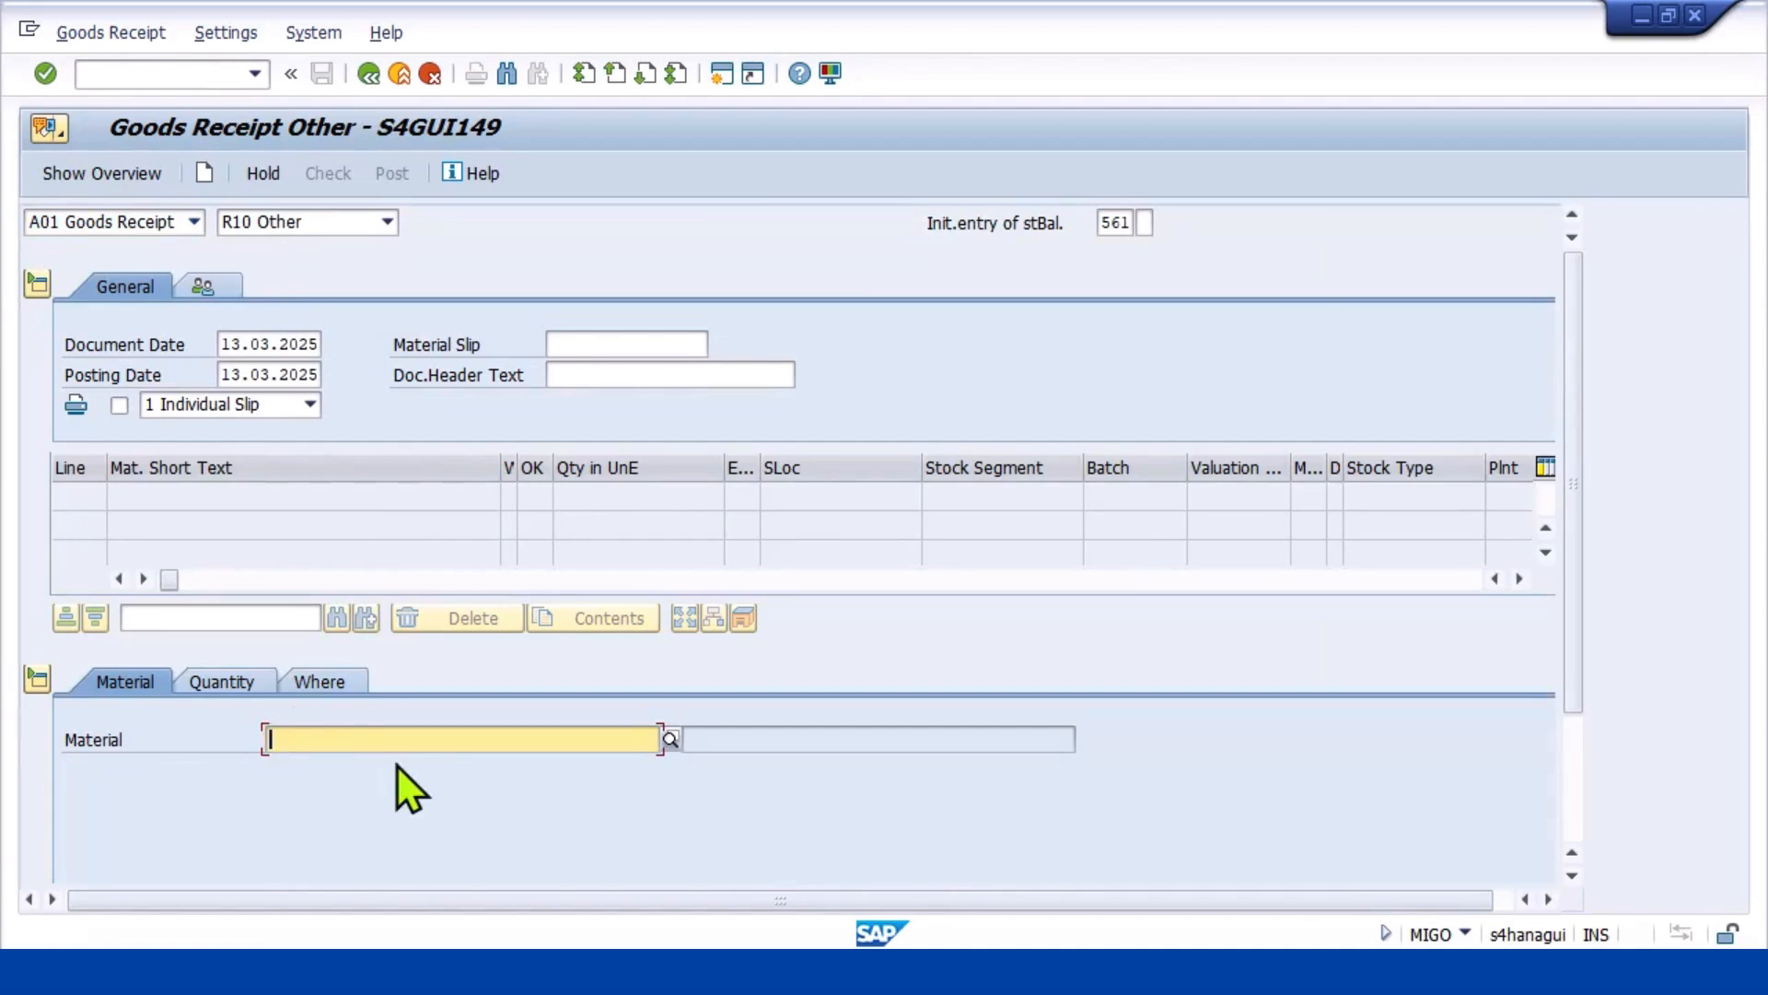
text(10004094)
key(Return)
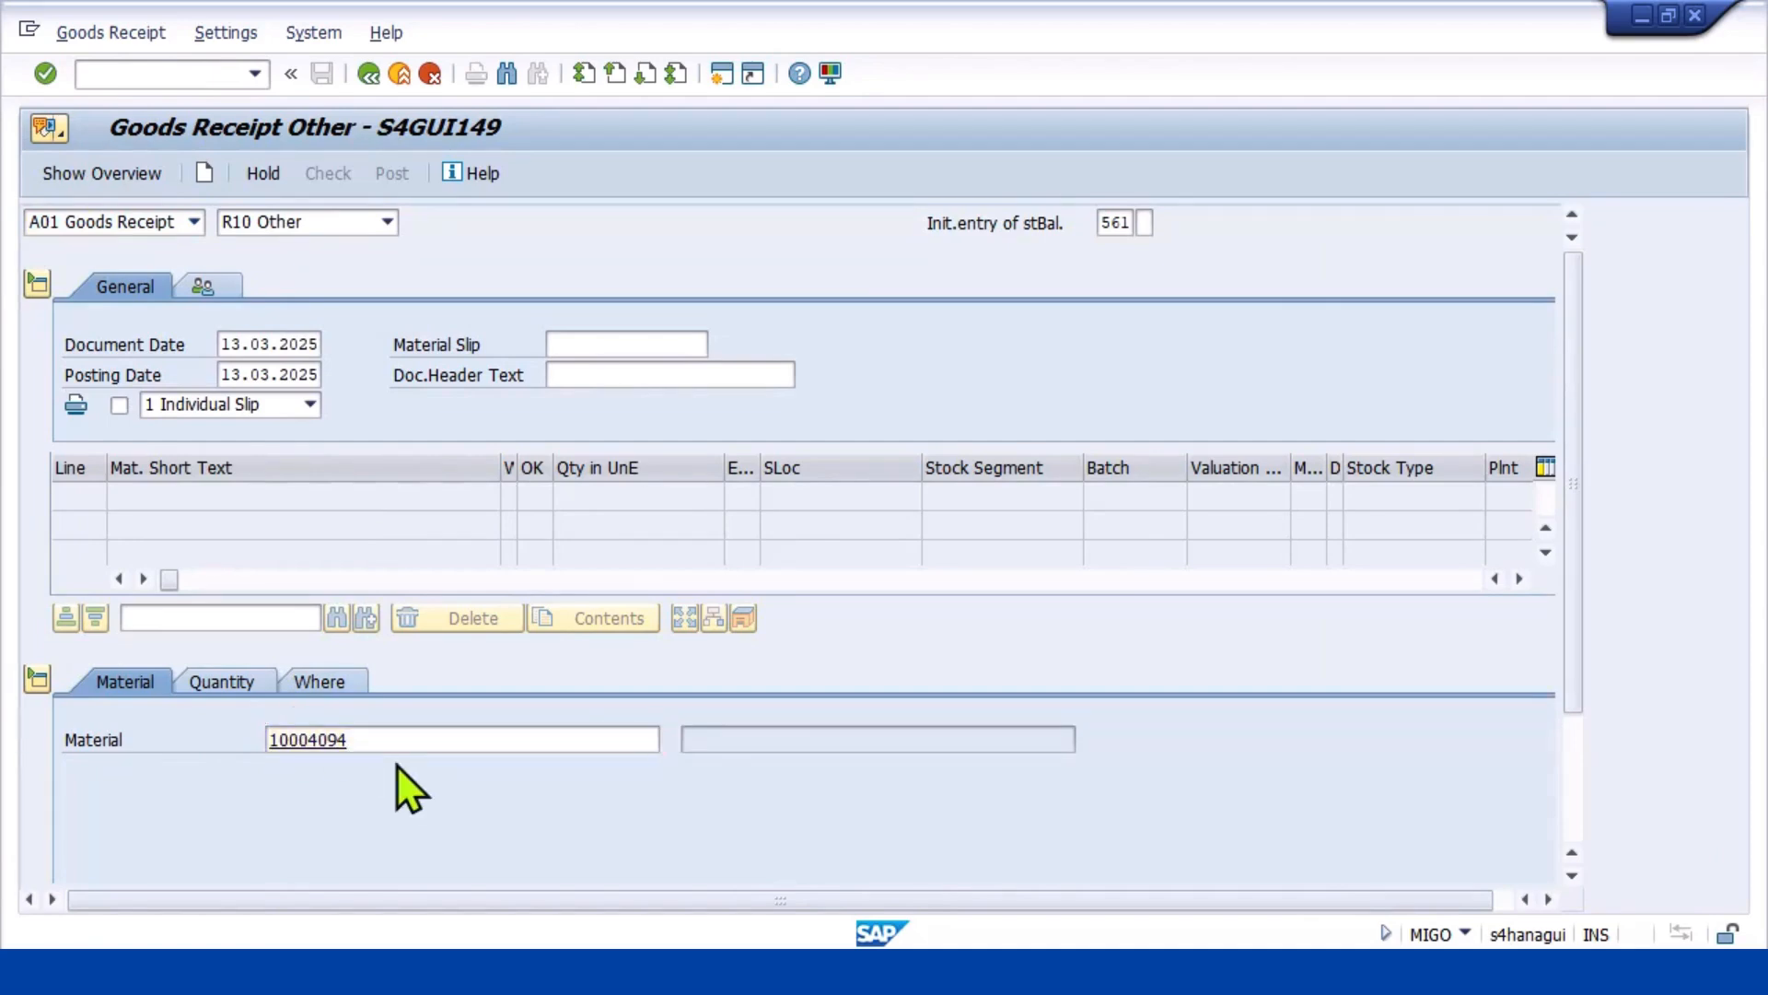
click(243, 682)
text(100)
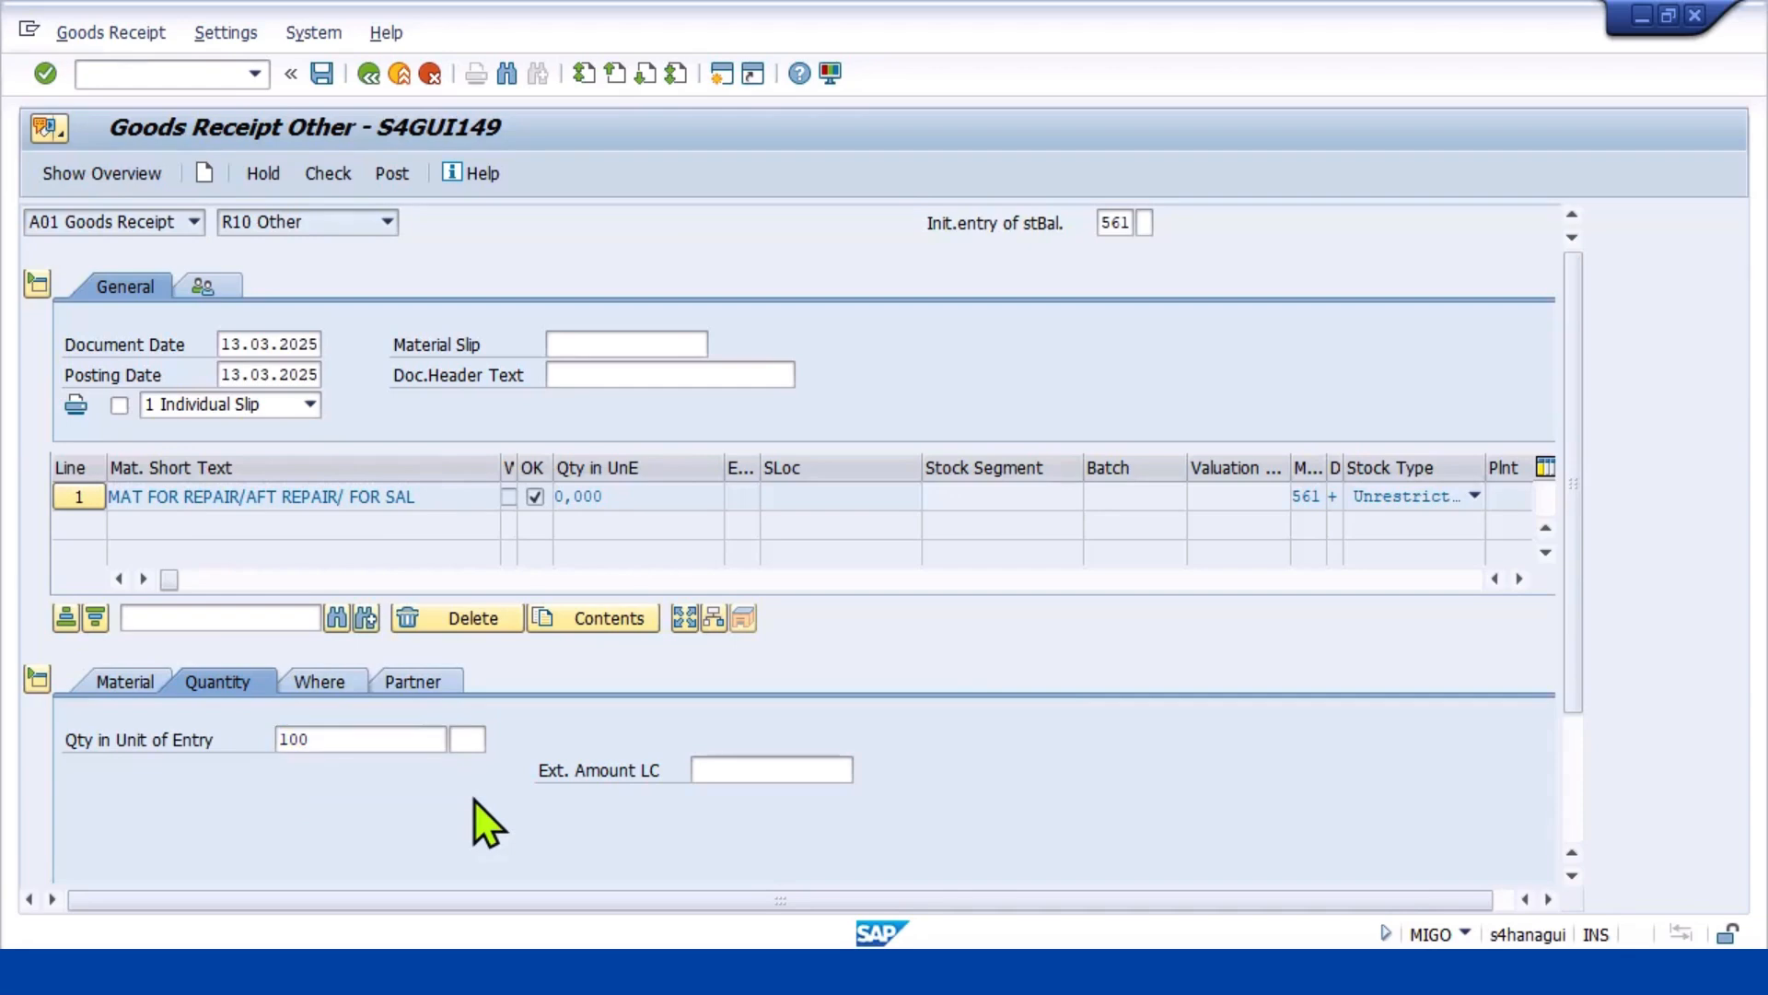
key(Return)
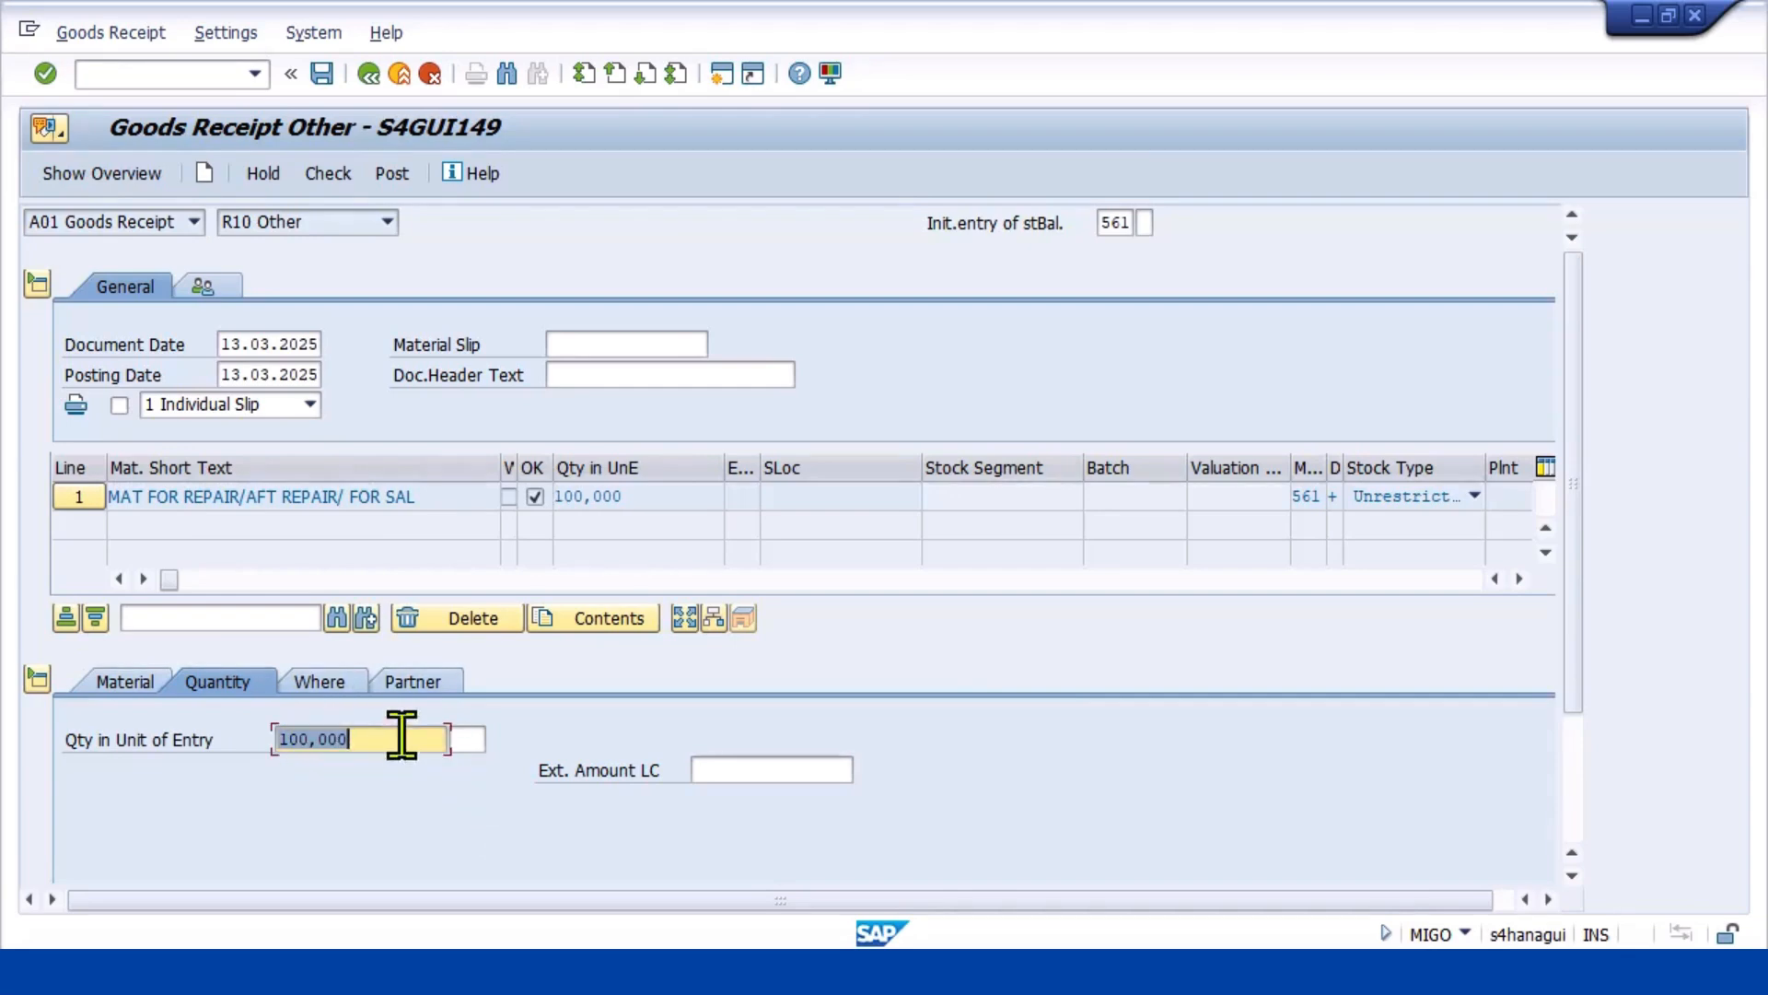
Set plant MP01 and storage location MPL1 as the destination of the goods receipt item
click(330, 689)
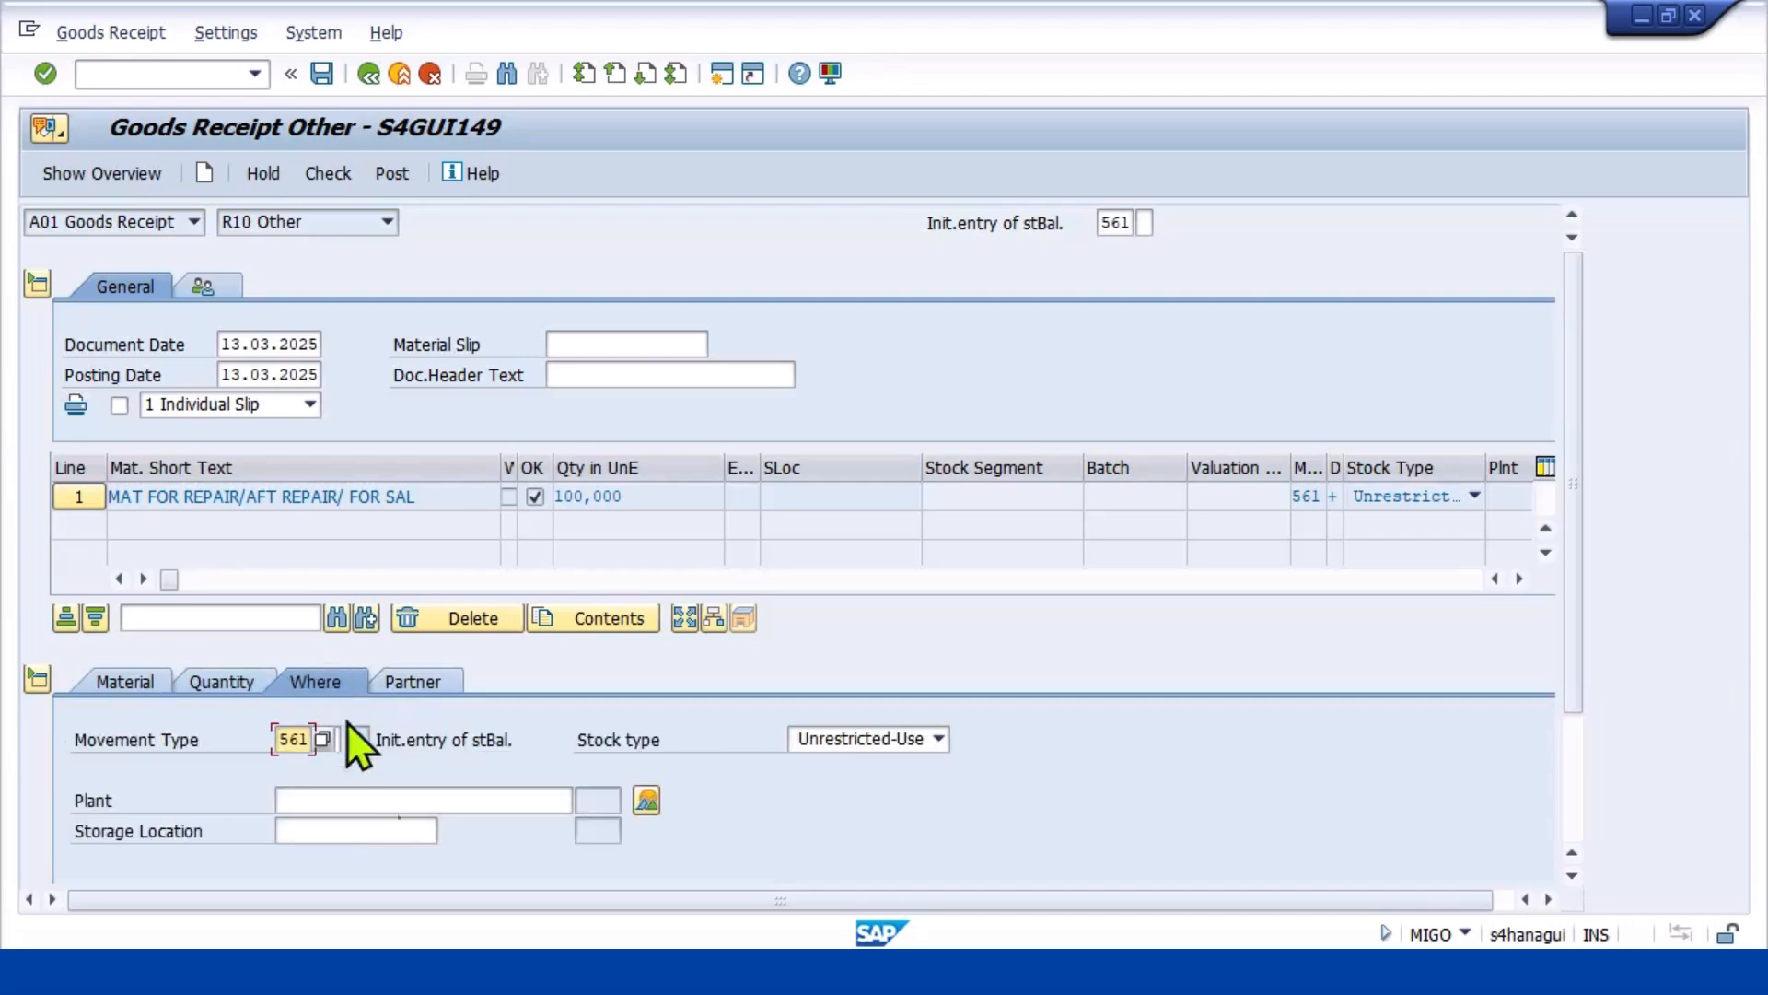
click(360, 794)
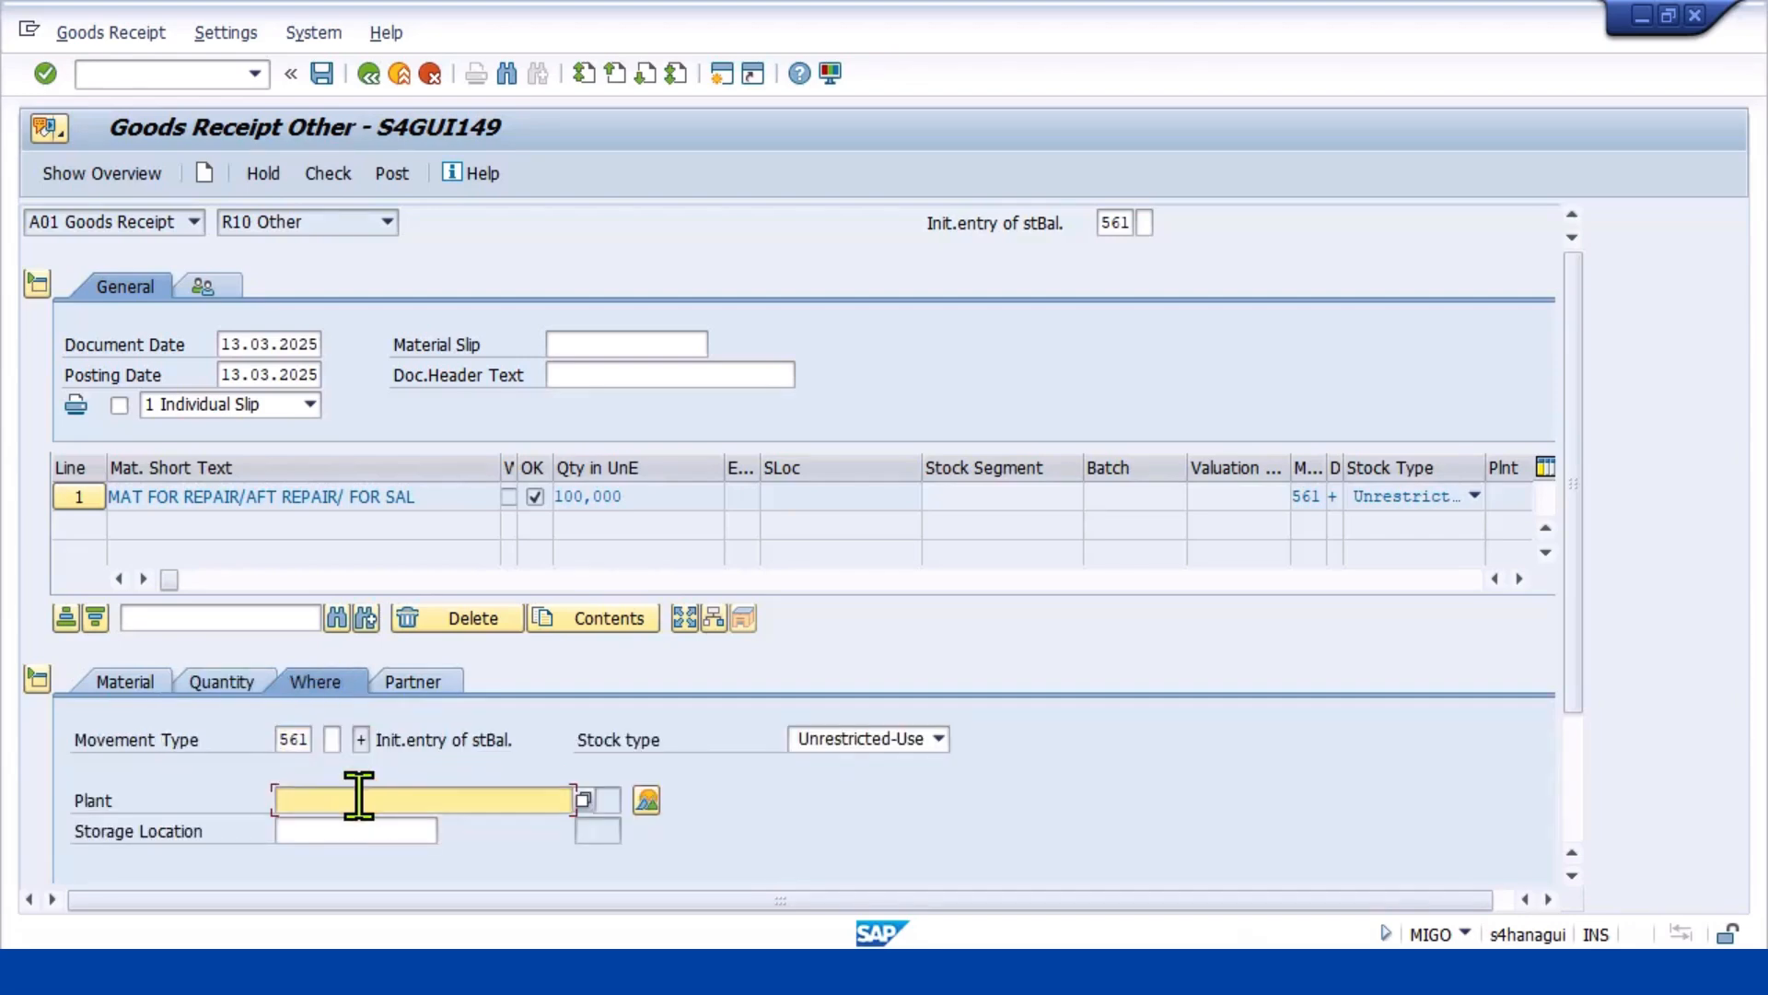
text(MP01)
key(Return)
click(342, 834)
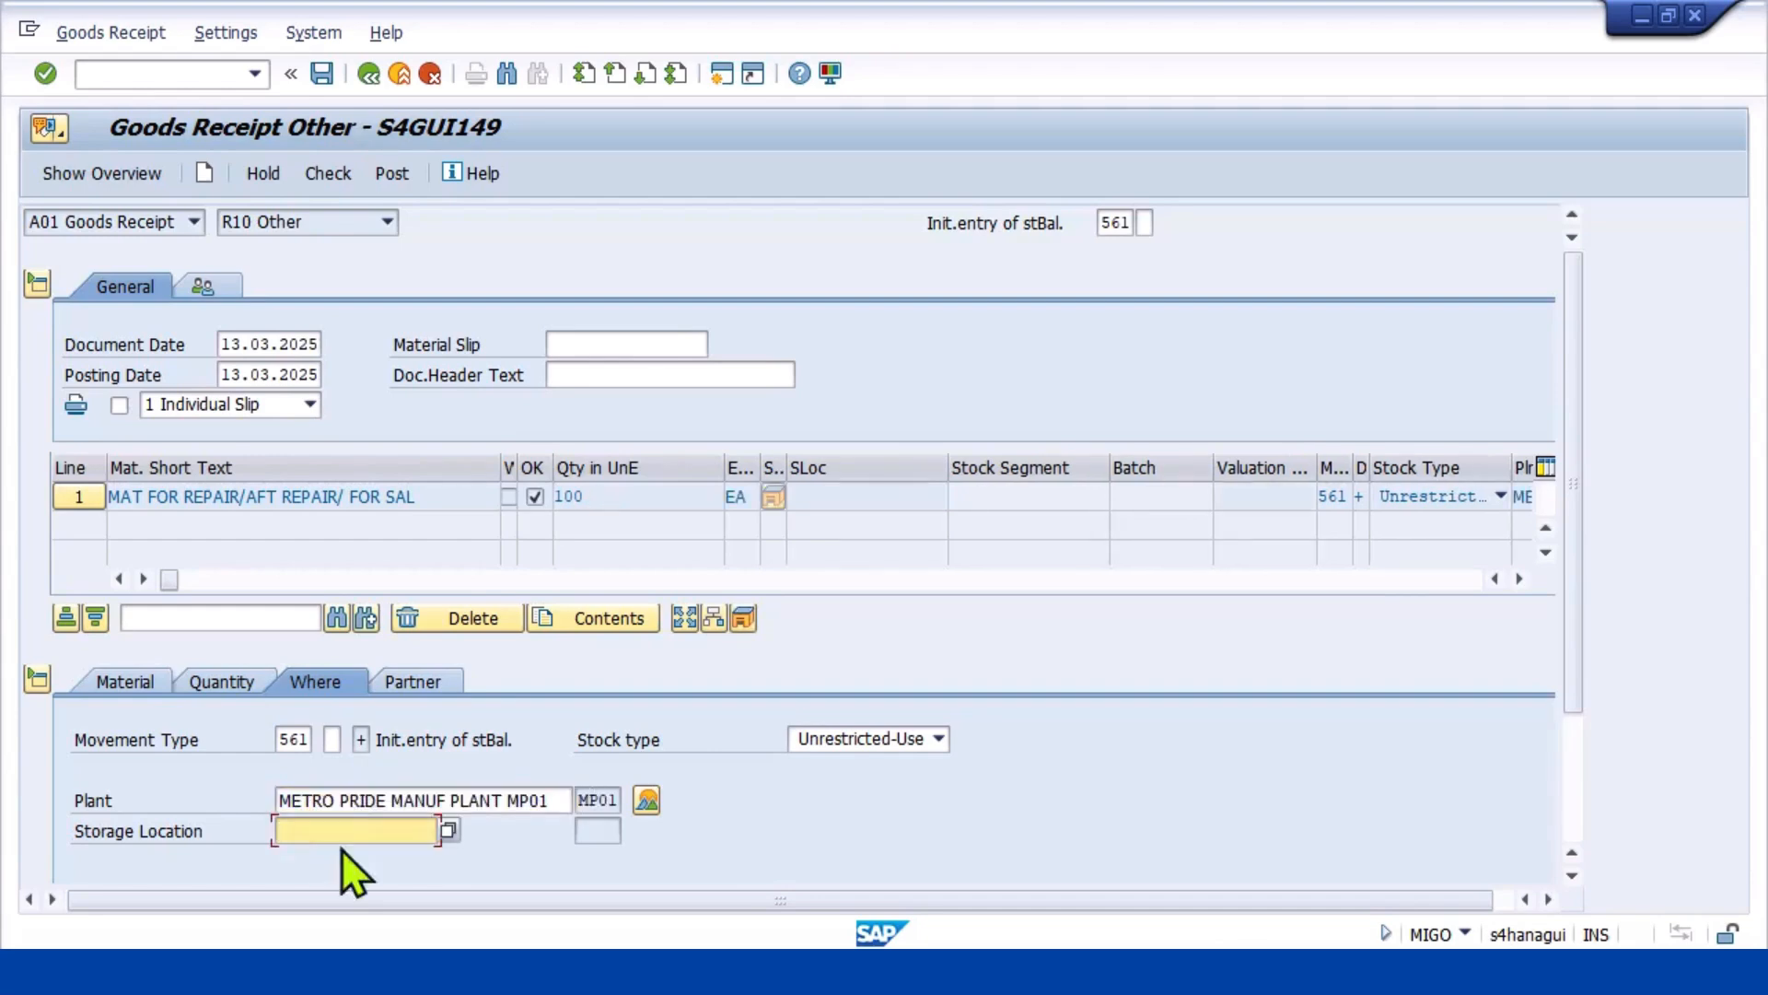
text(MPL)
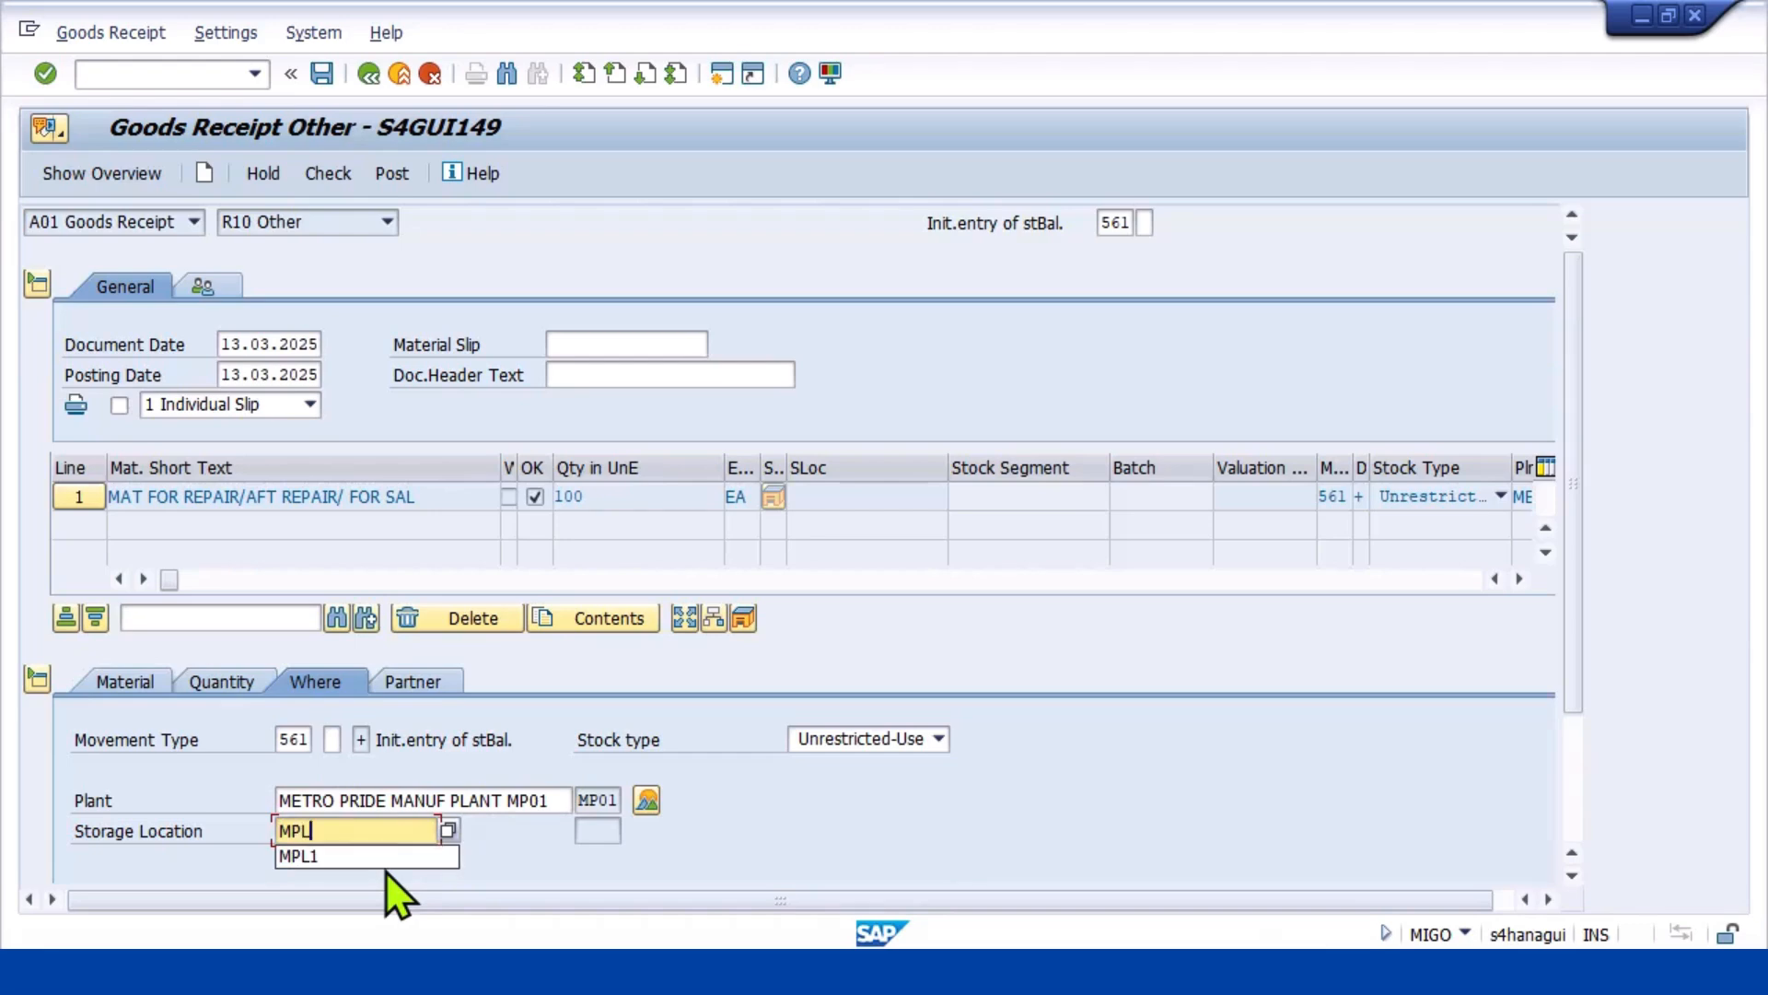
text(1)
key(Return)
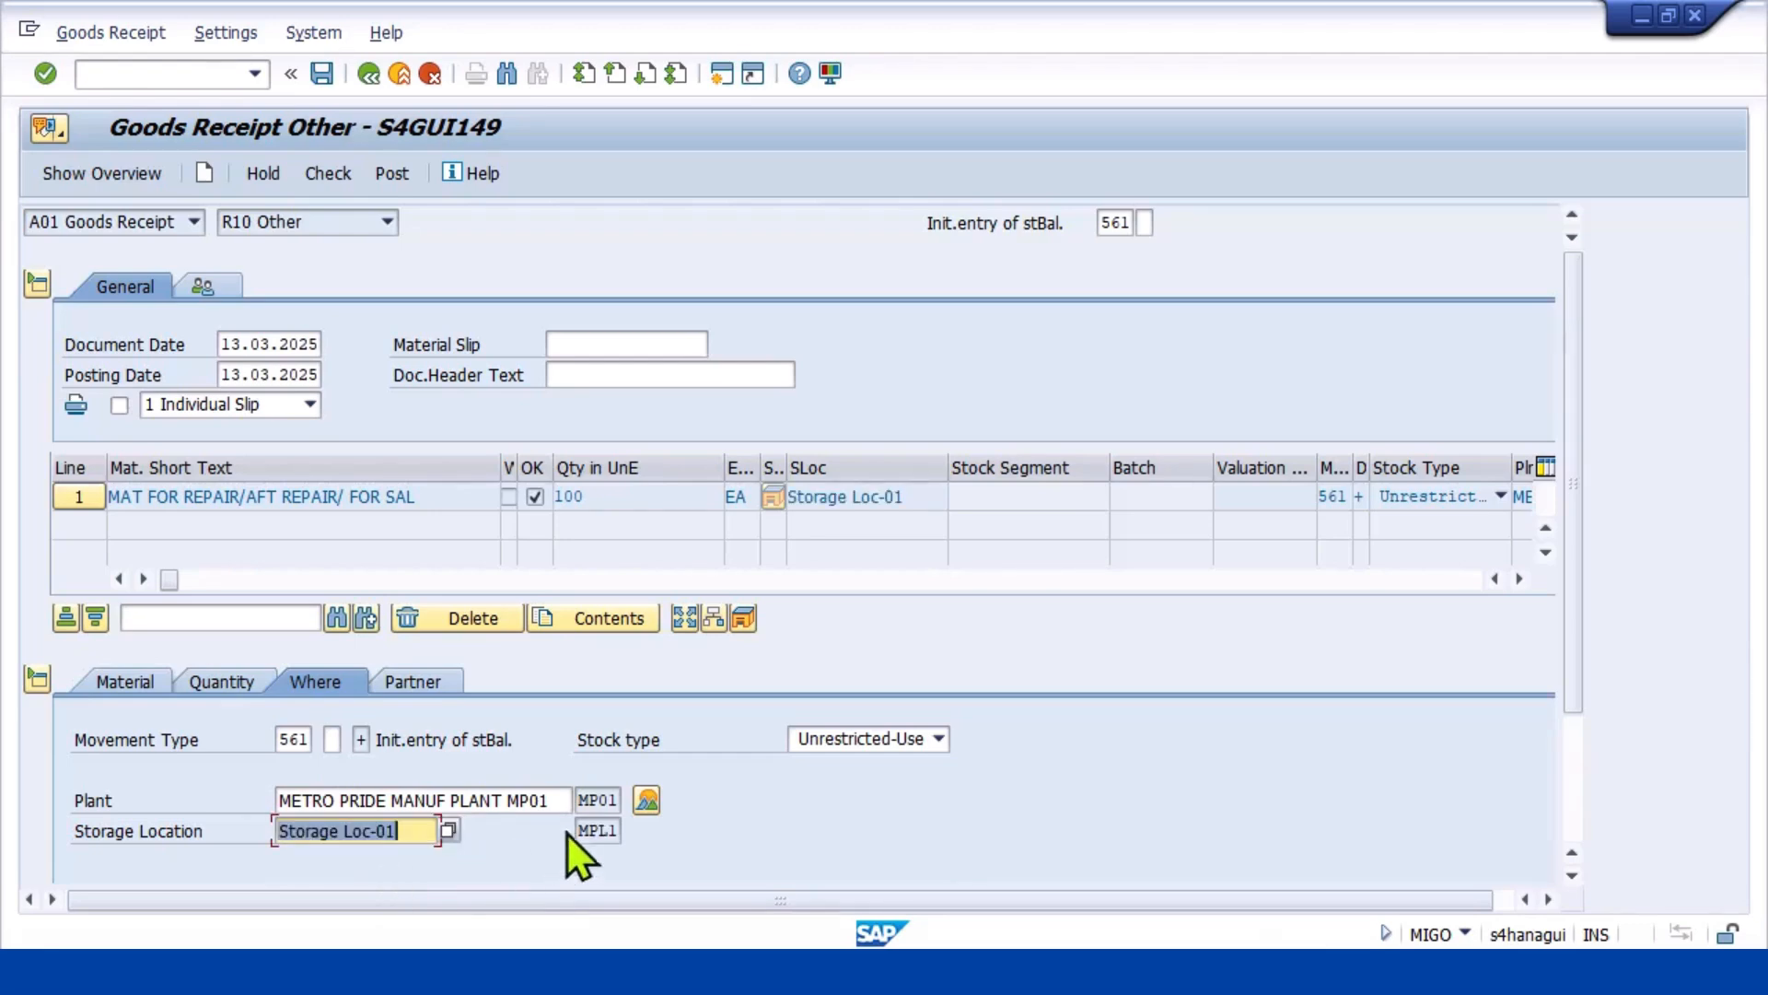
Recheck the item's quantity and destination details and assign it valuation type MT_FOR_SAL
click(219, 682)
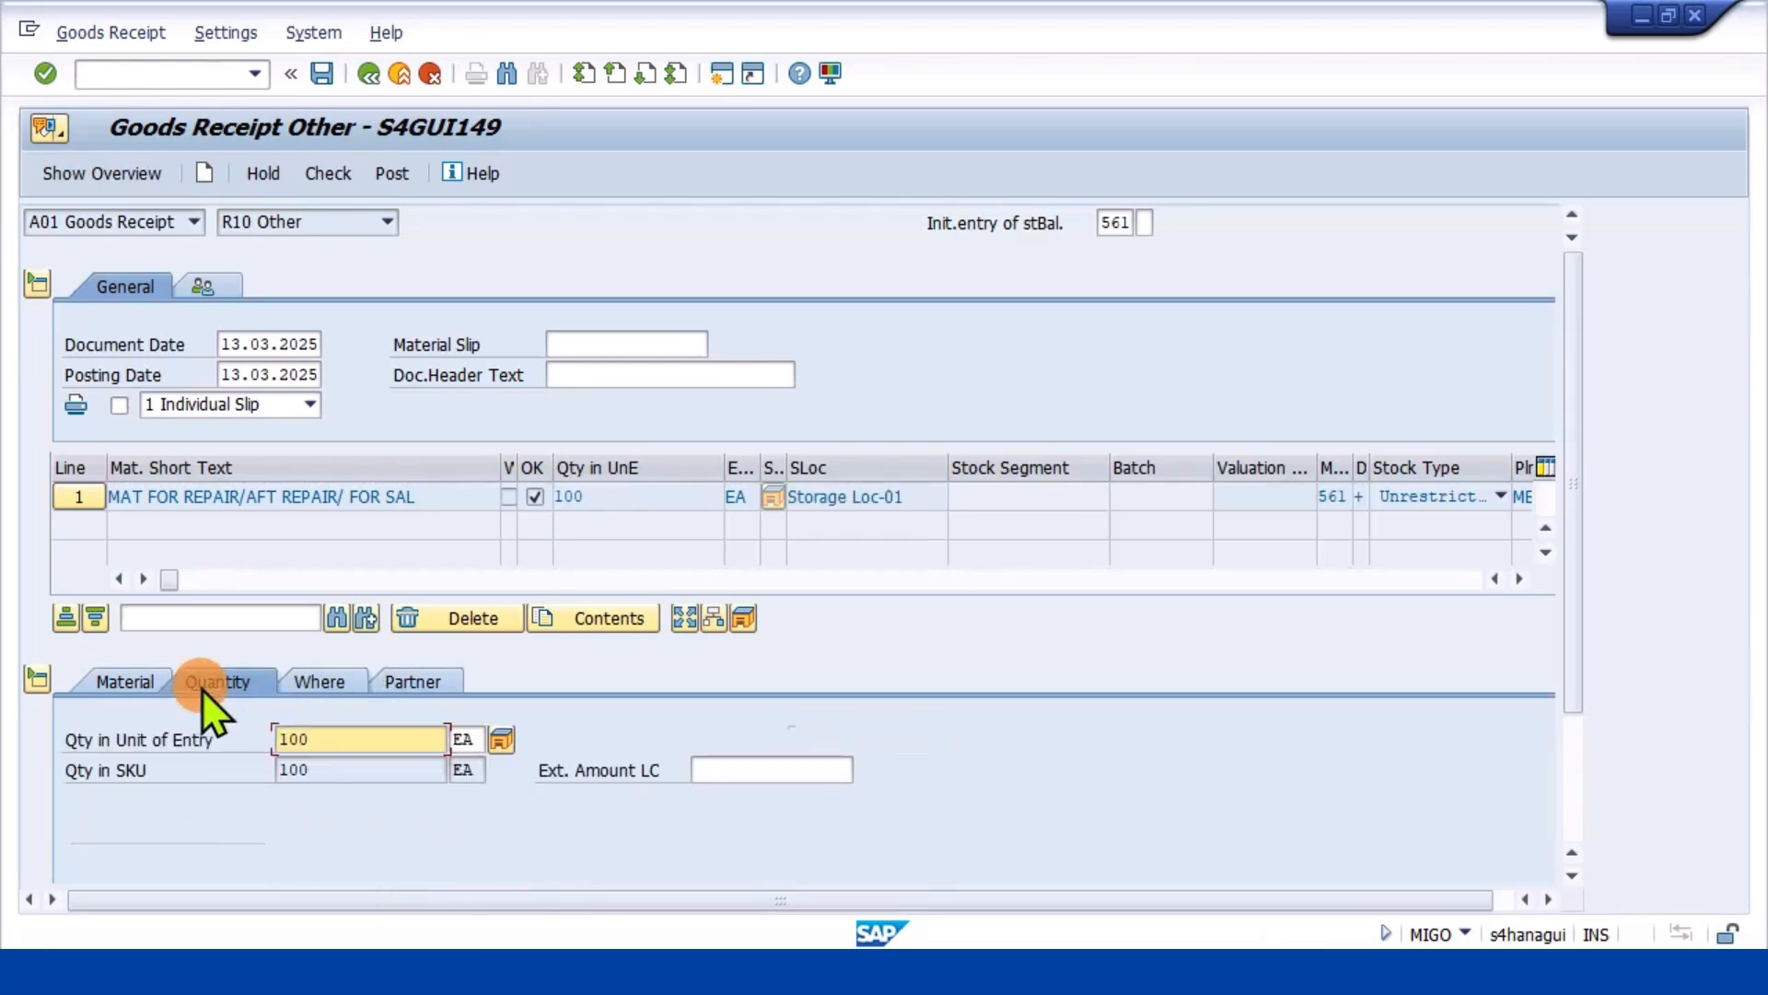
click(316, 680)
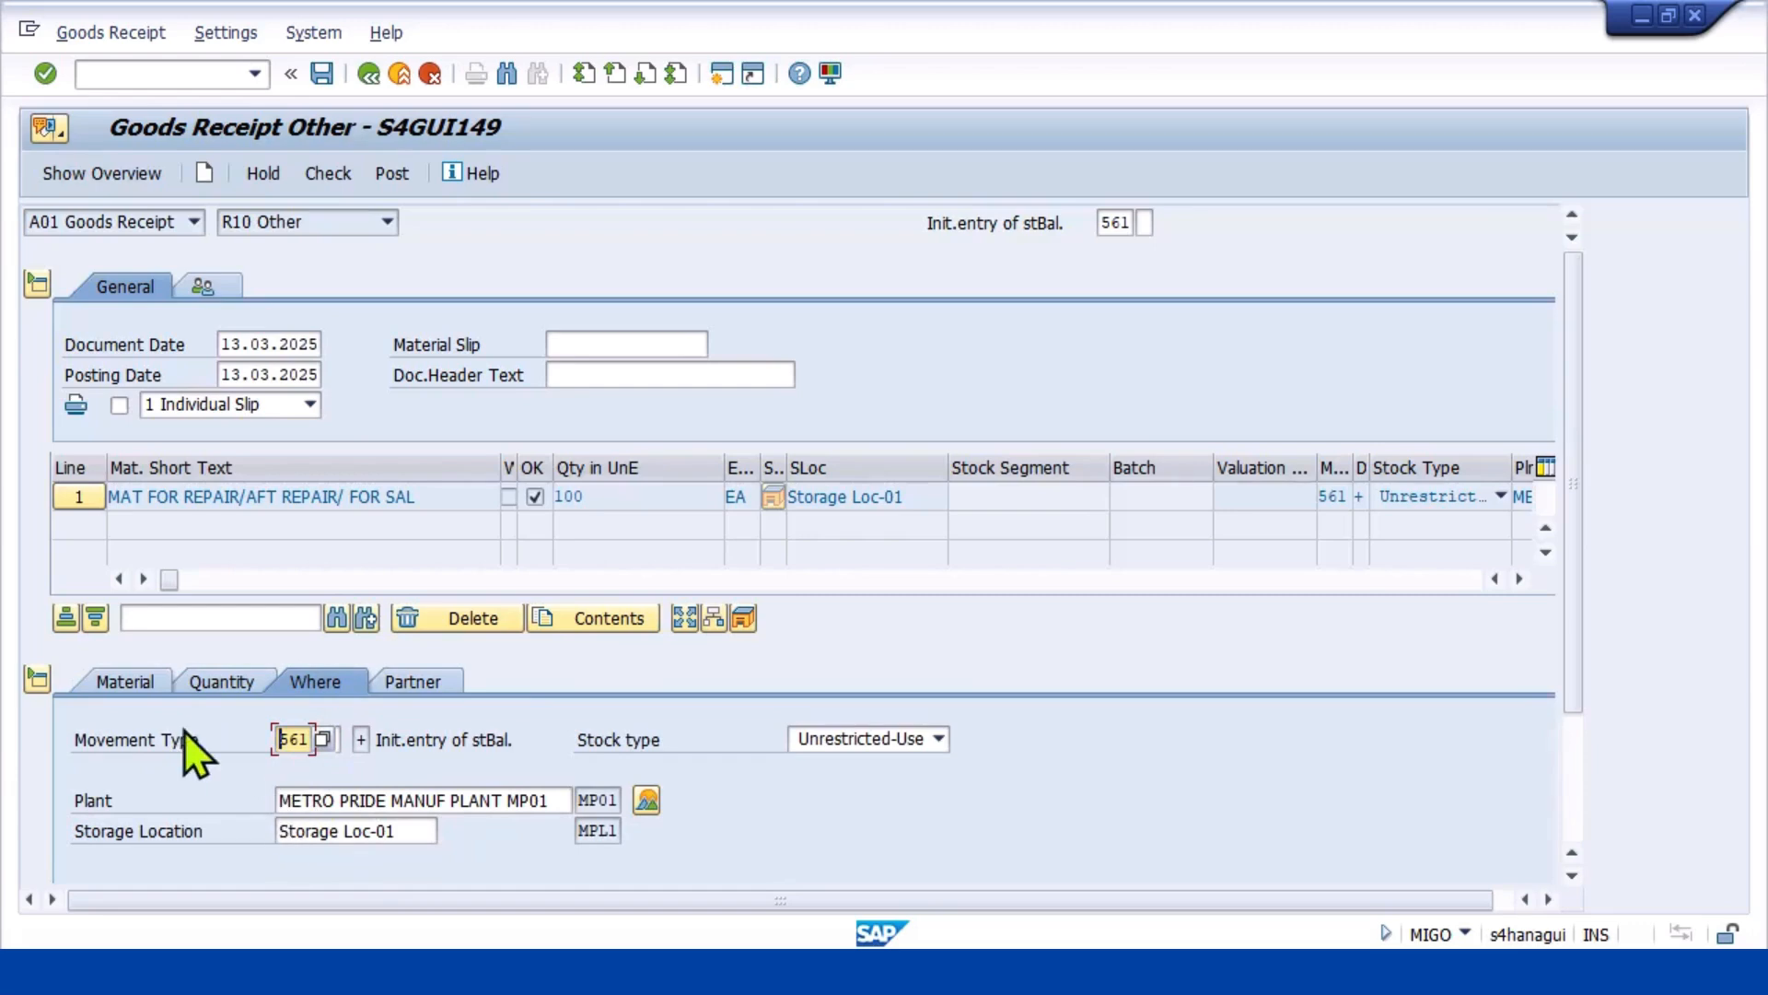
click(121, 683)
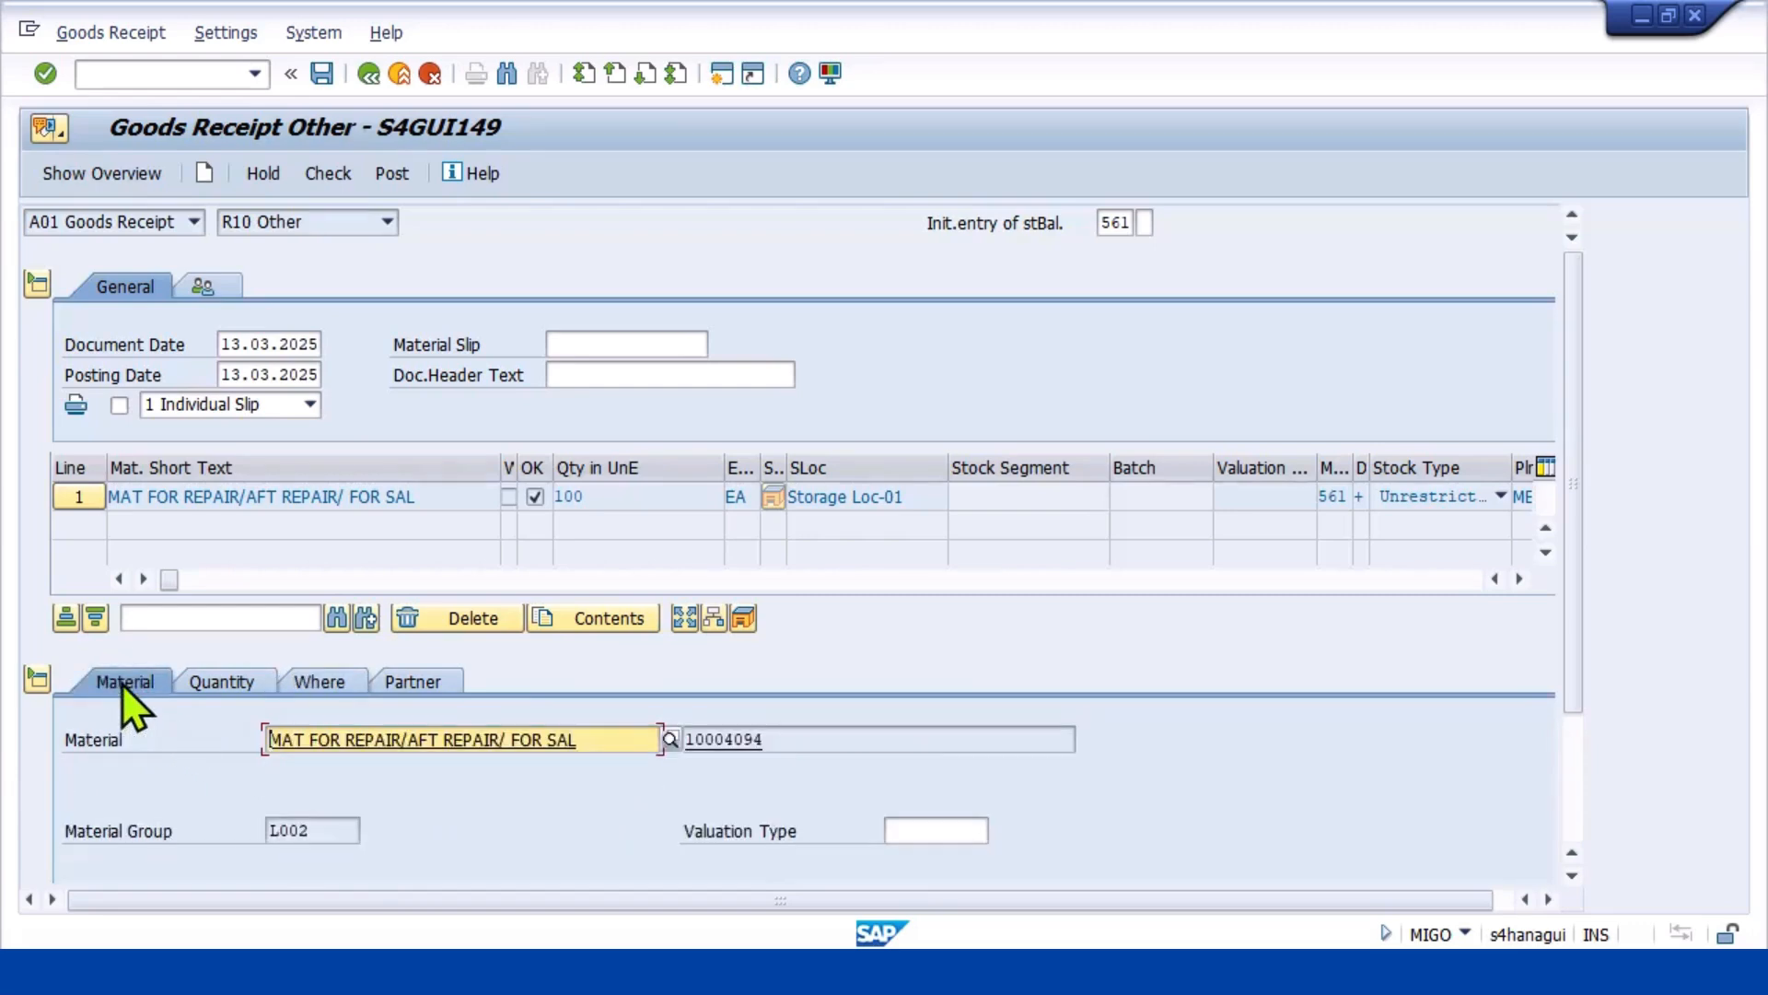
click(905, 832)
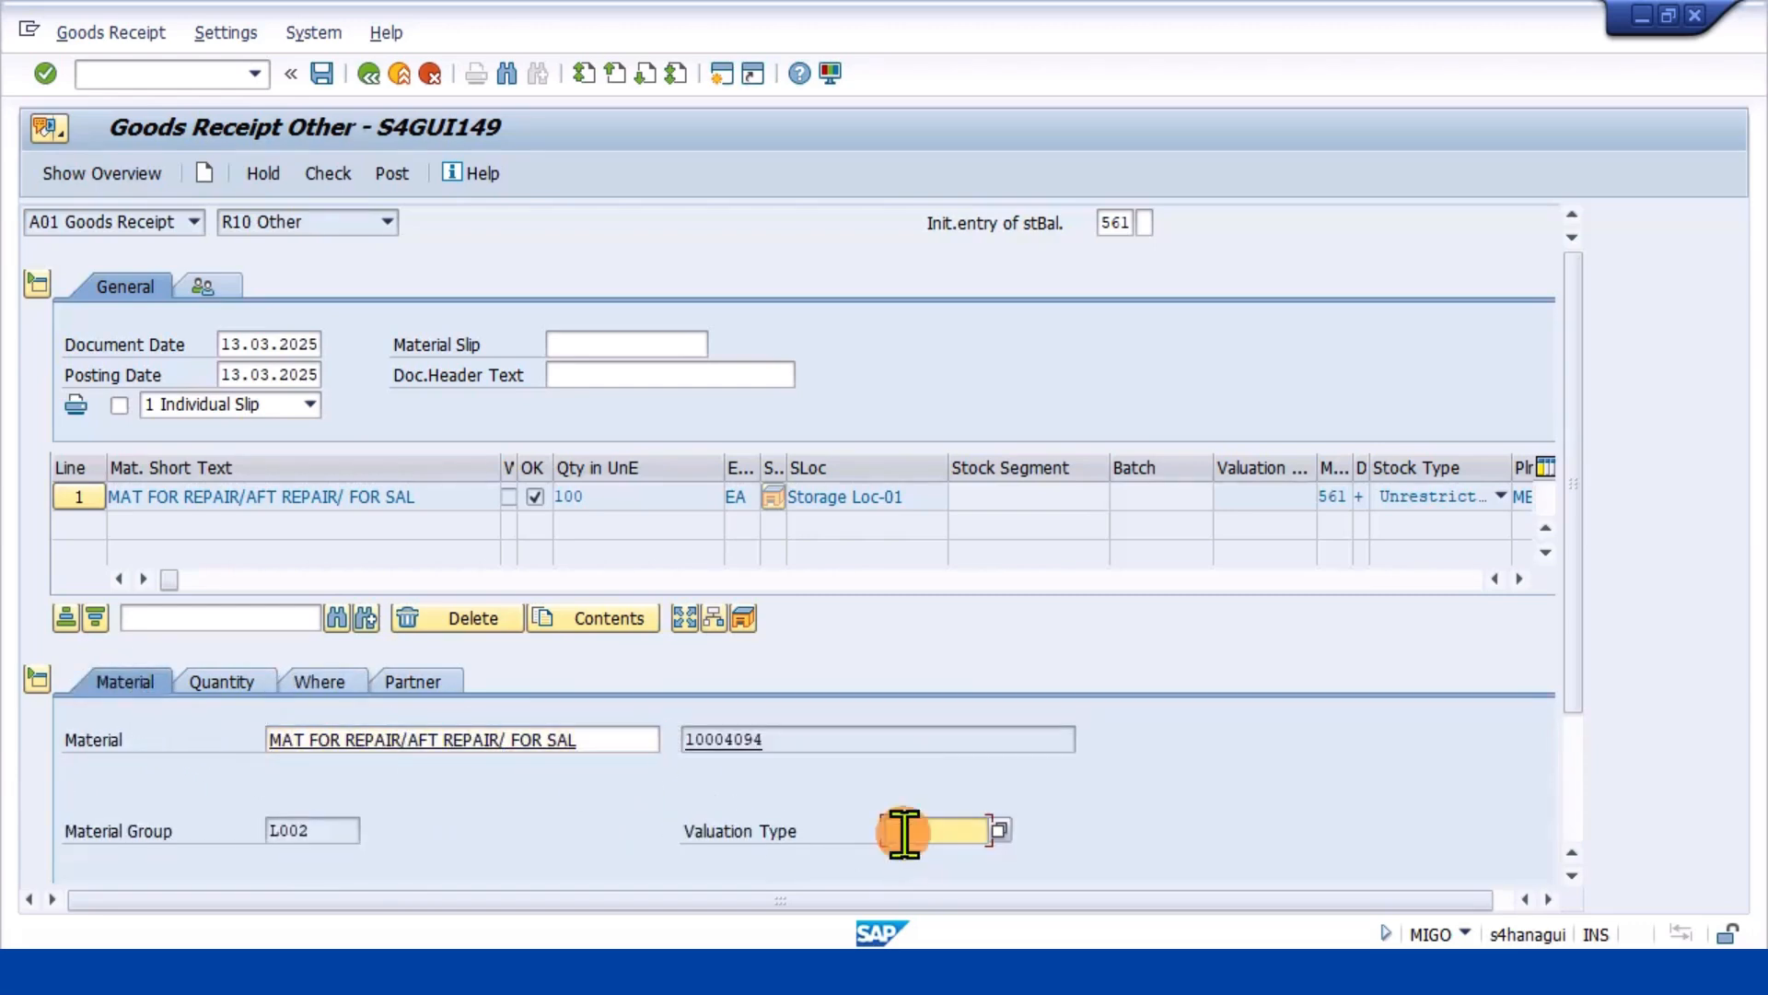
click(1006, 835)
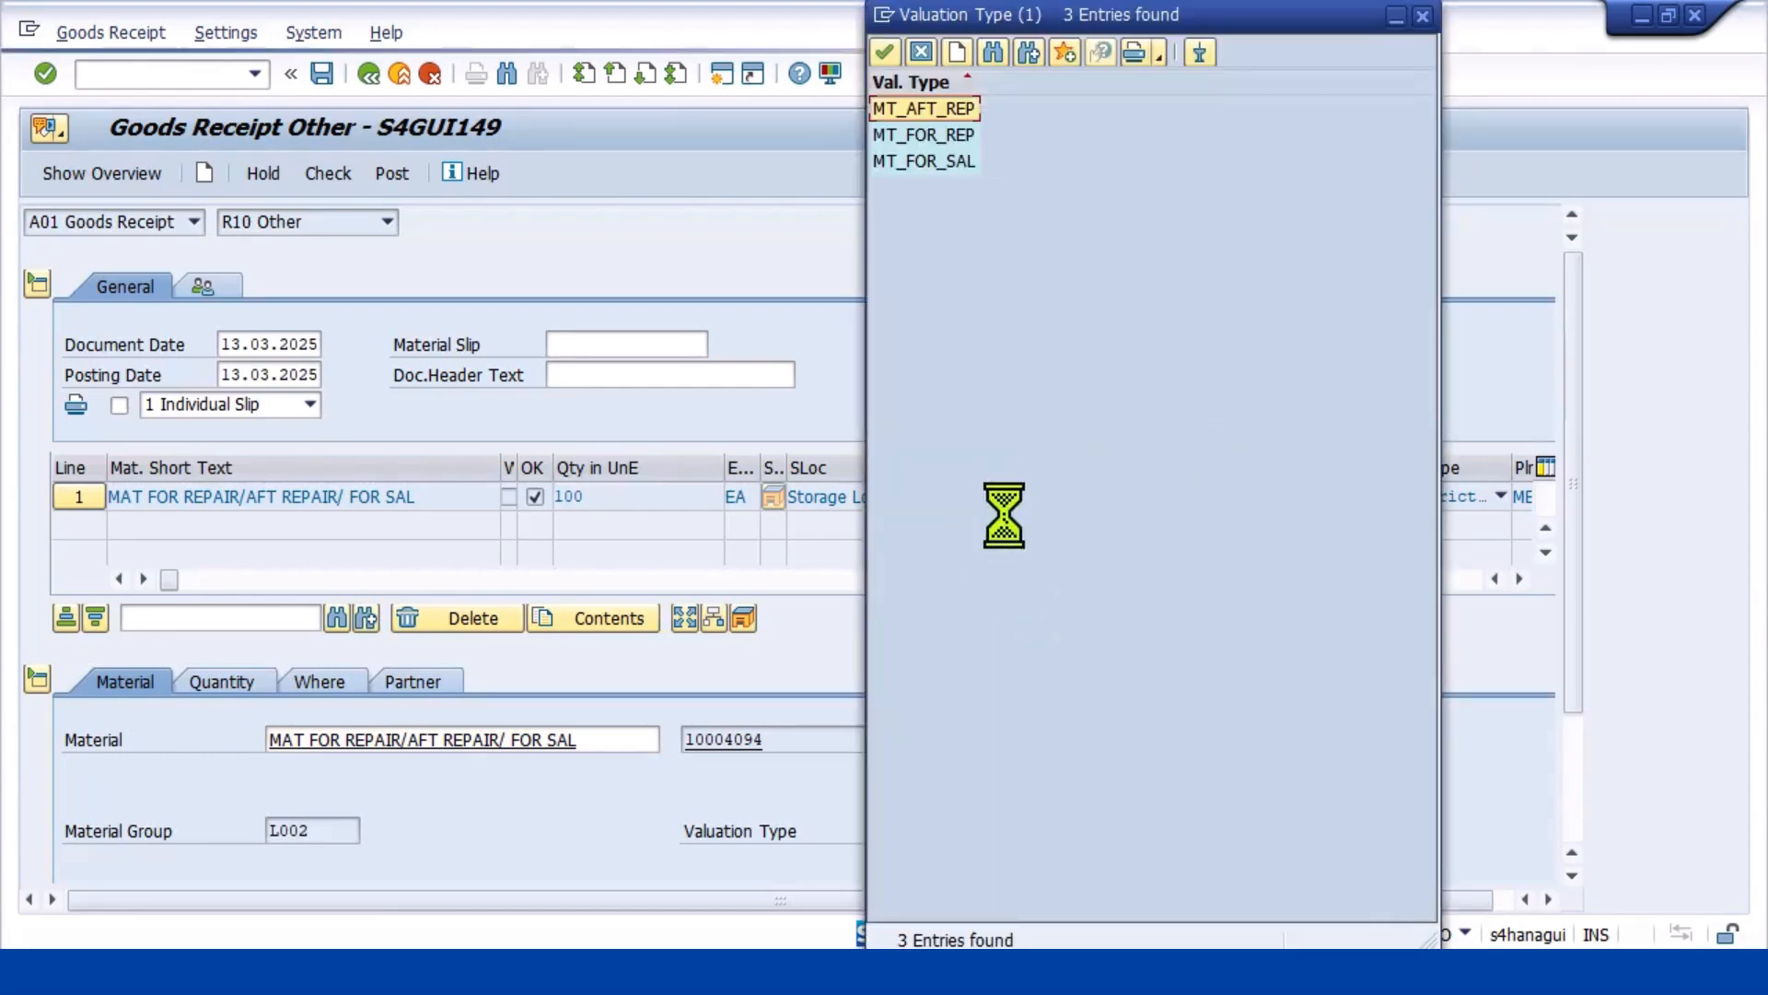
click(919, 164)
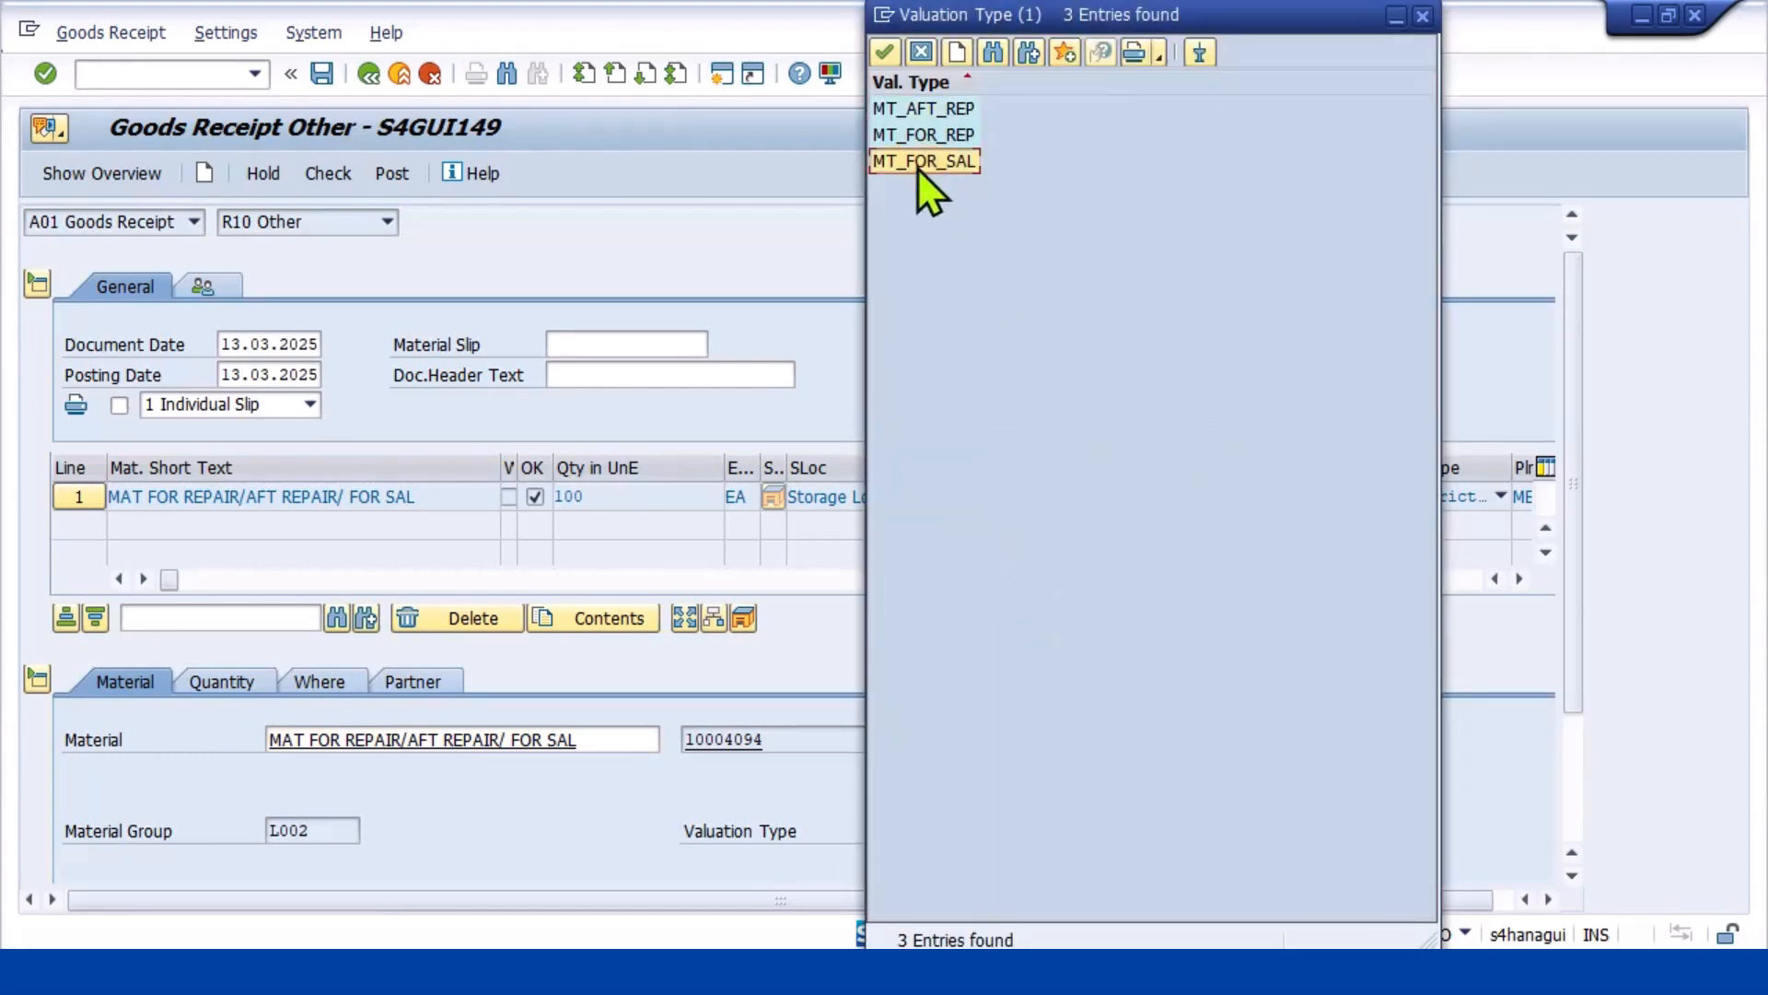
click(885, 54)
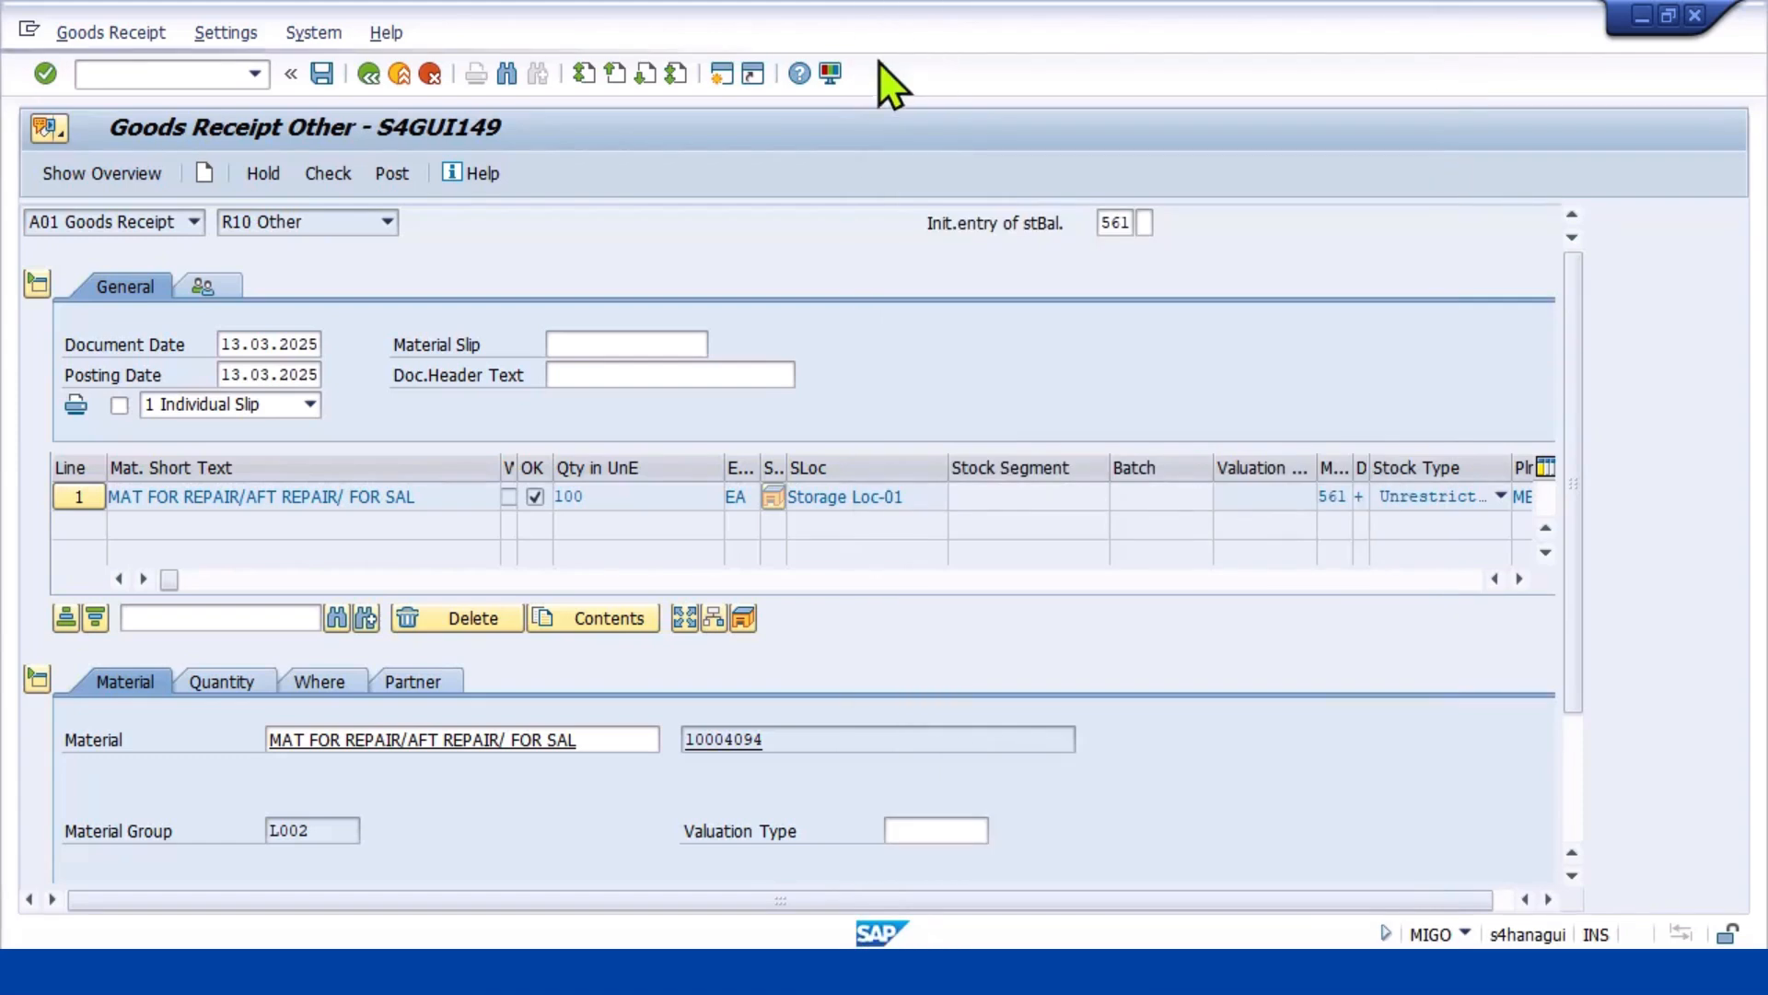
key(Return)
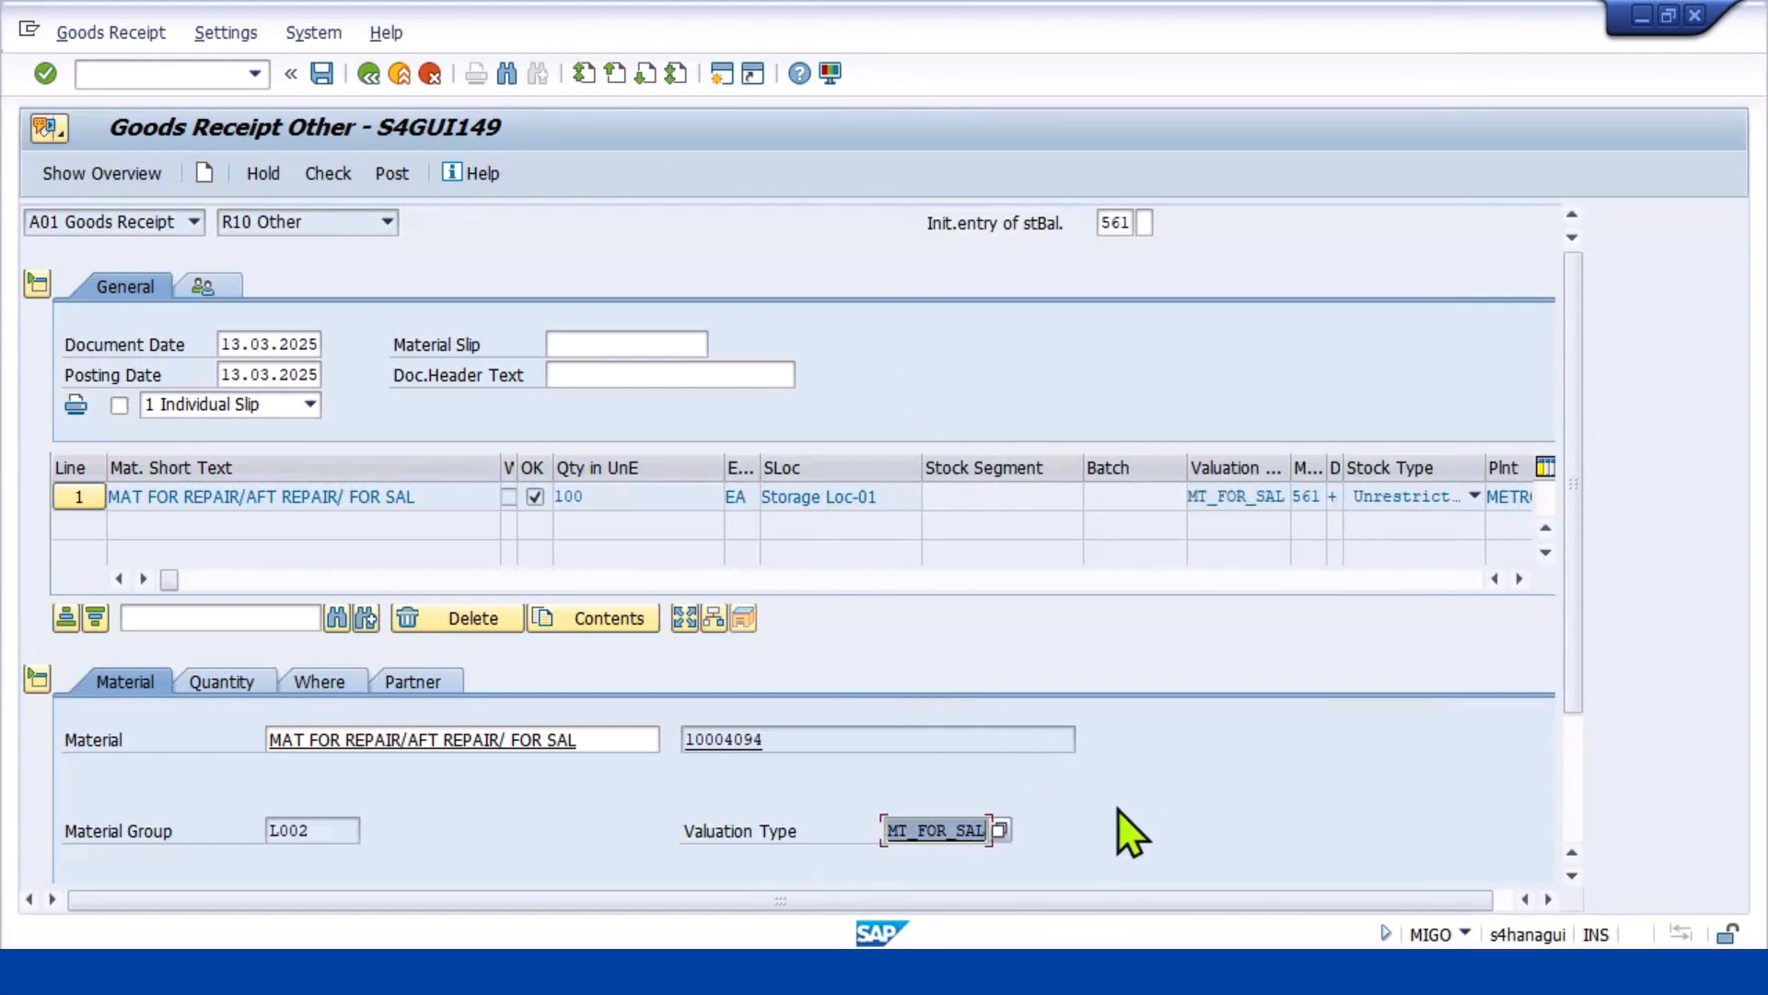
Check the goods receipt for valuation type MT_FOR_SAL and post it
scroll(444, 814, down, 2)
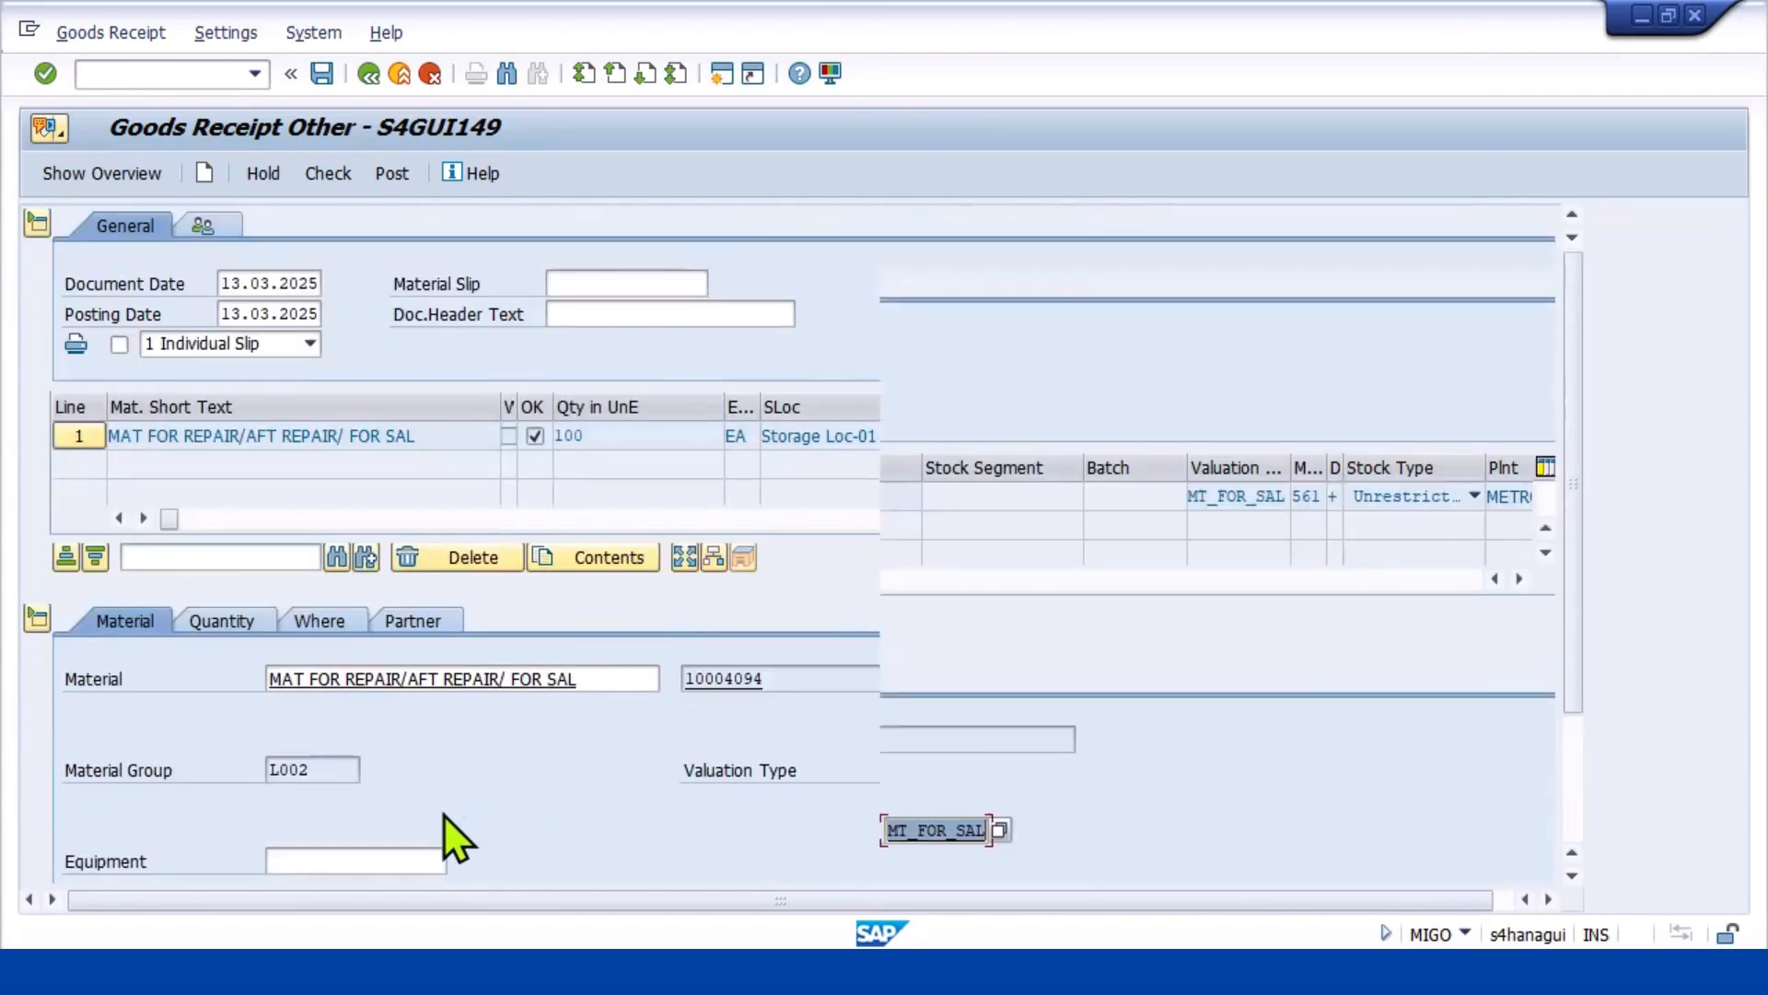
scroll(444, 814, up, 2)
click(339, 175)
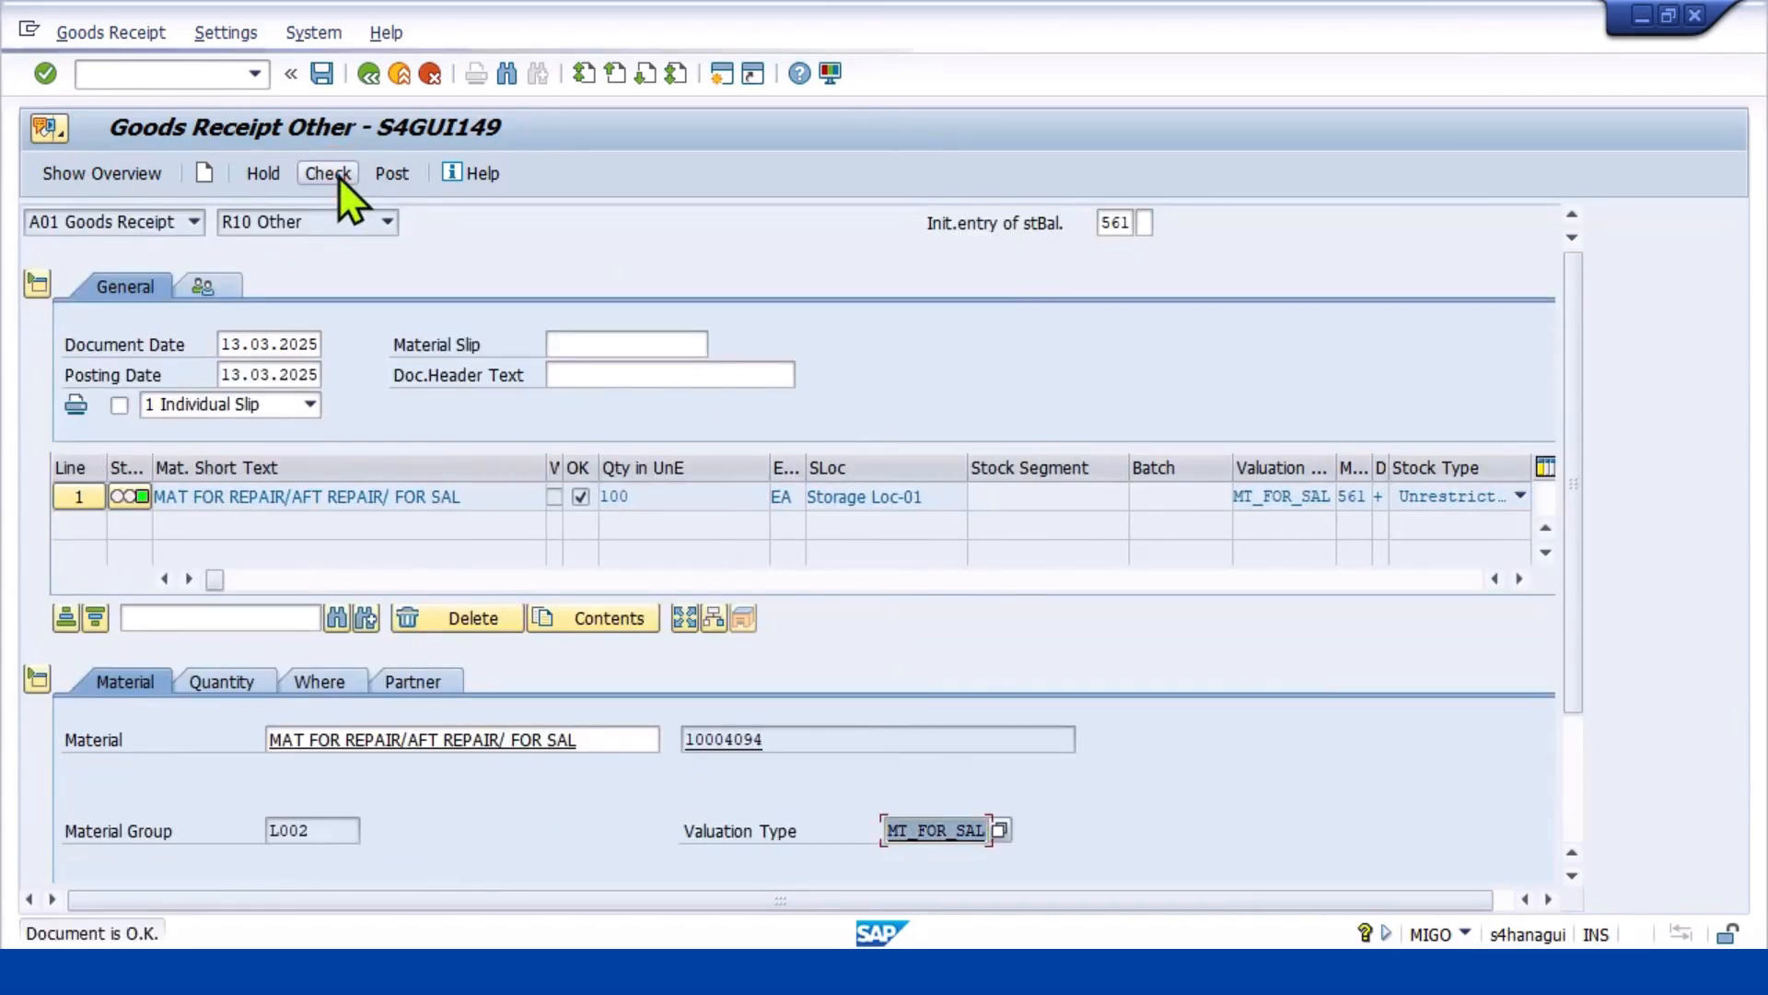
click(392, 179)
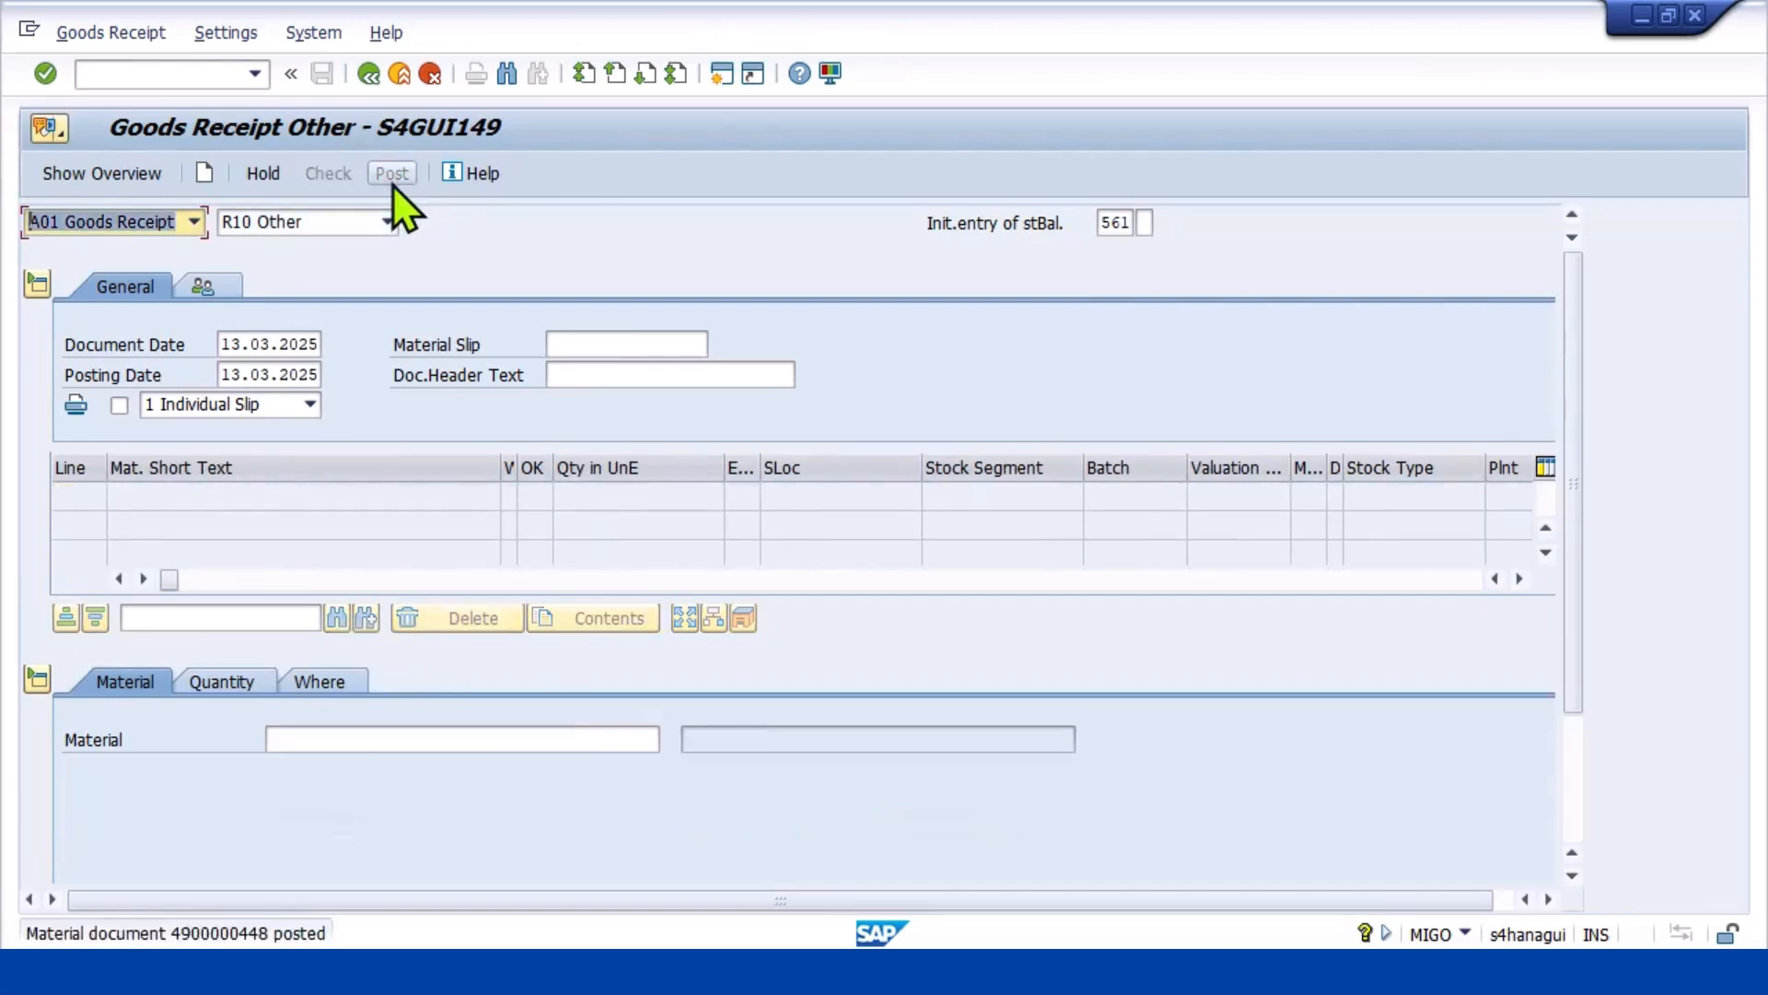
Display the stock overview of material 10004094 in transaction MMBE and examine the unrestricted stock of all three valuation types
click(194, 72)
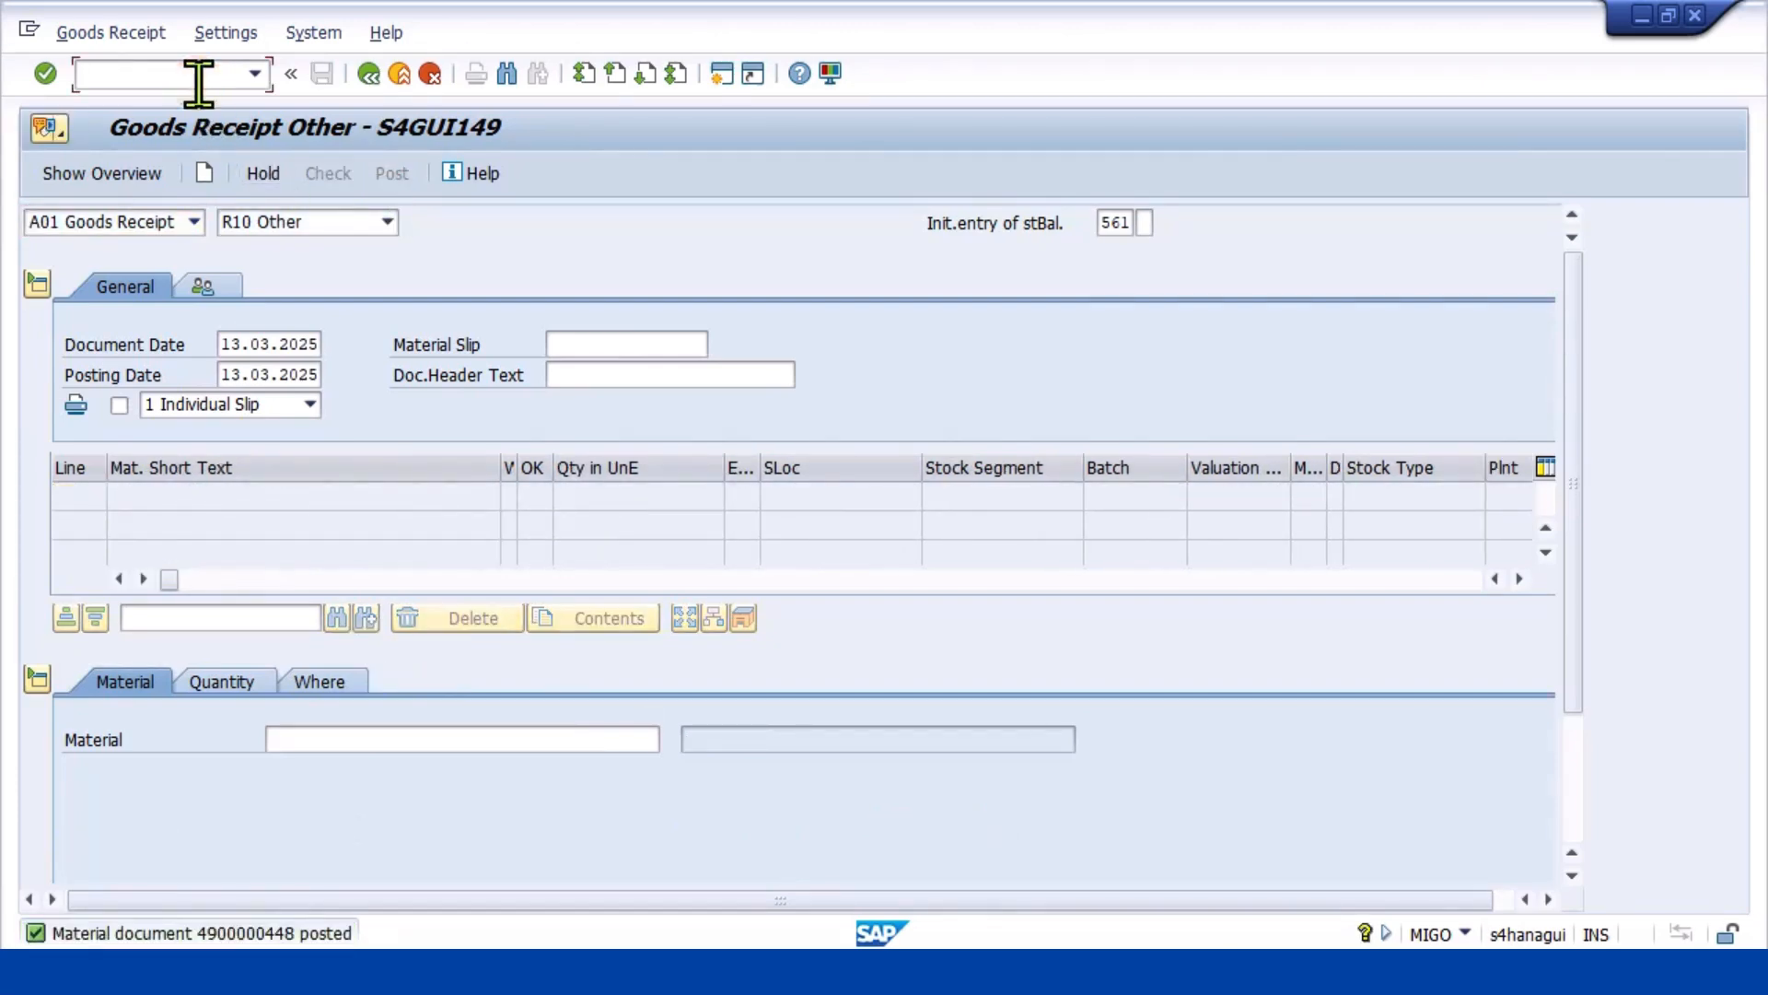
text(/NMMBE)
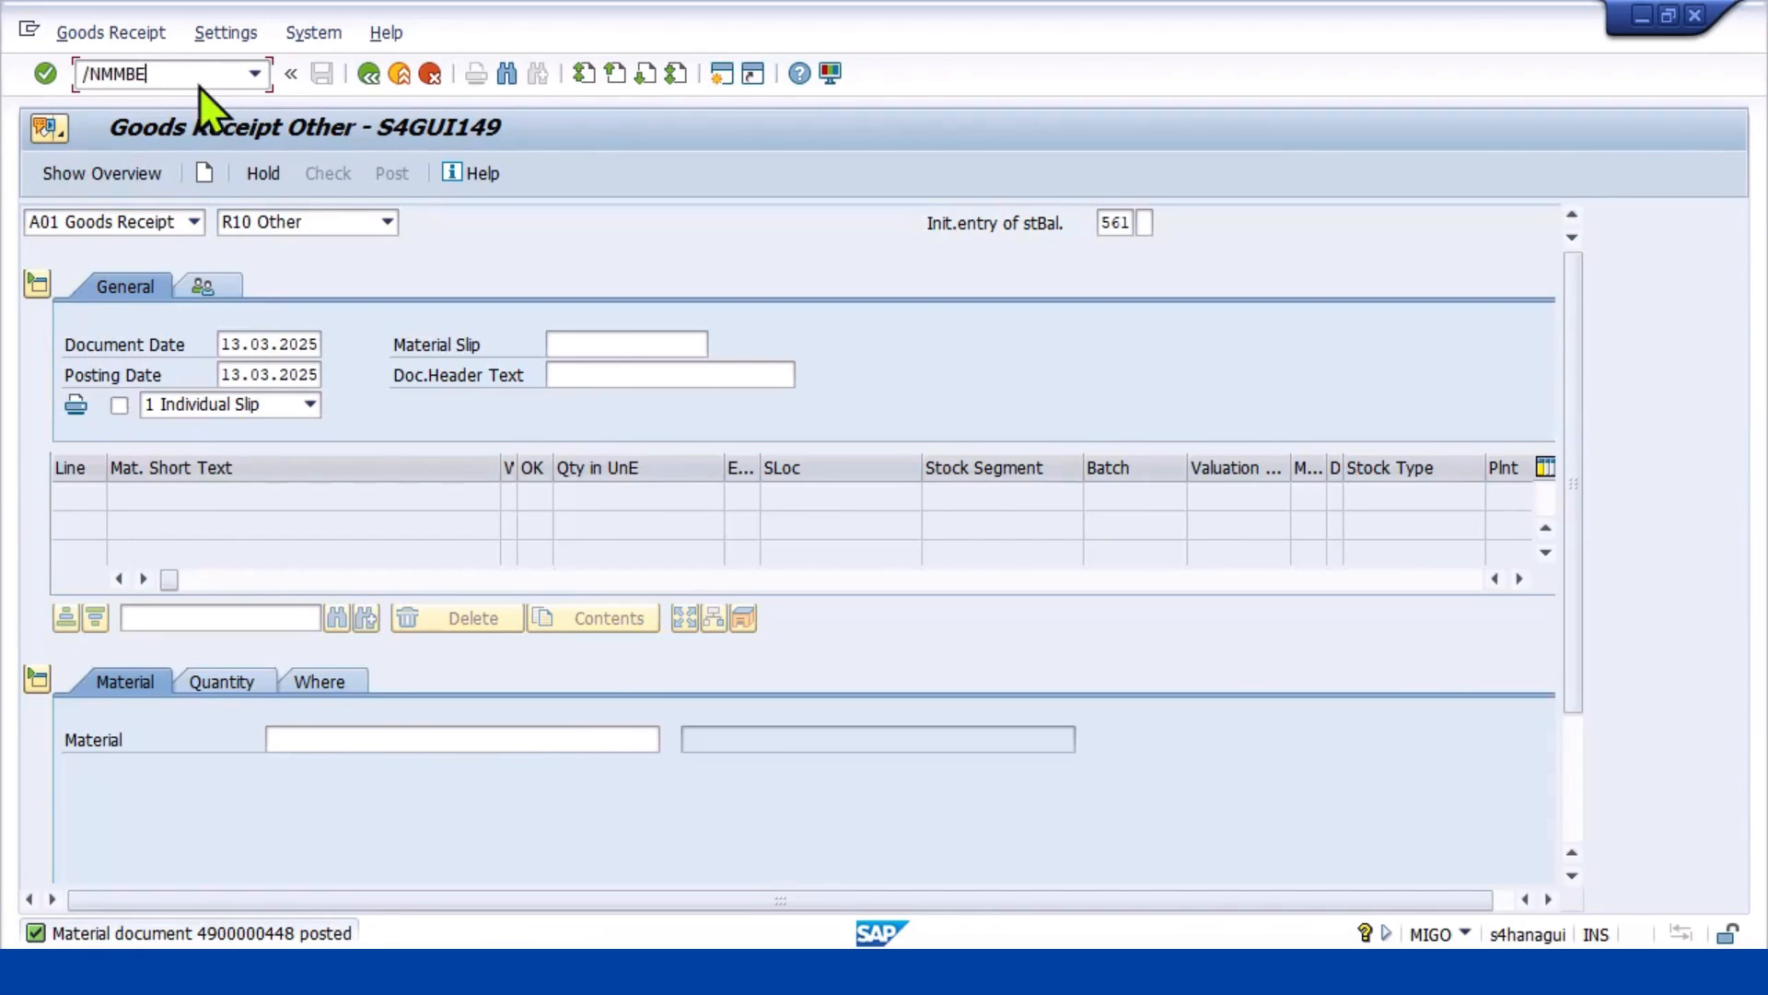
key(Return)
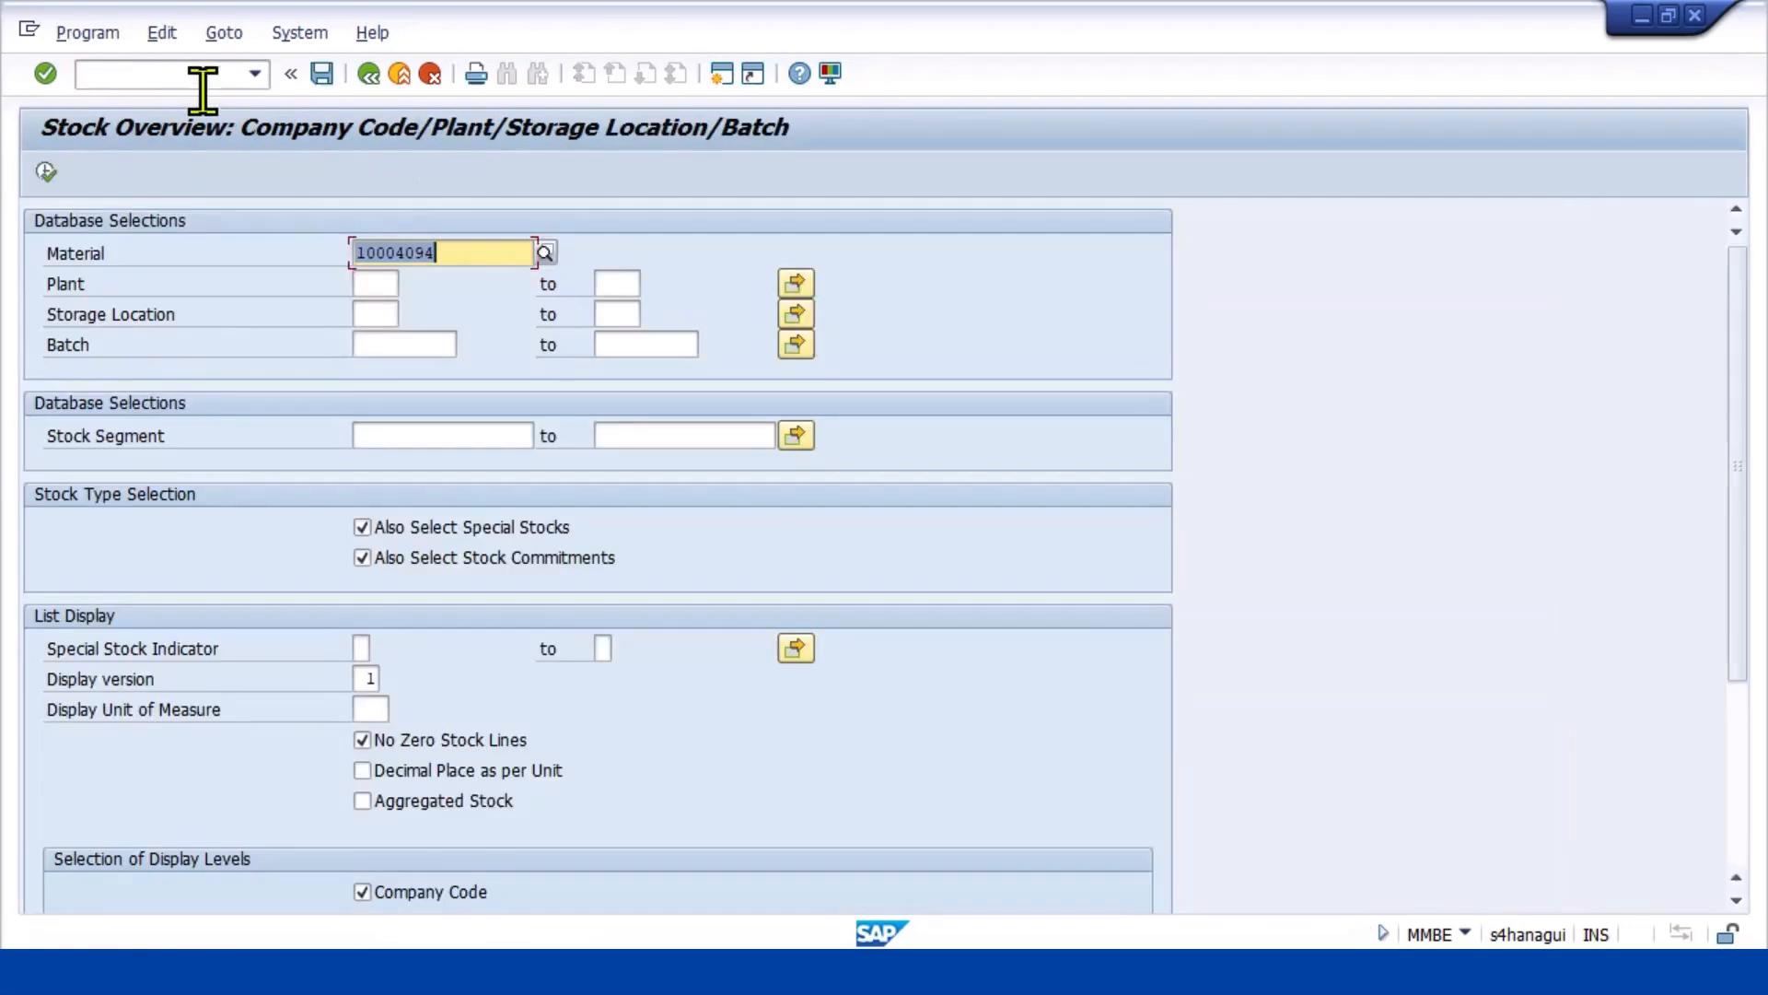
click(46, 172)
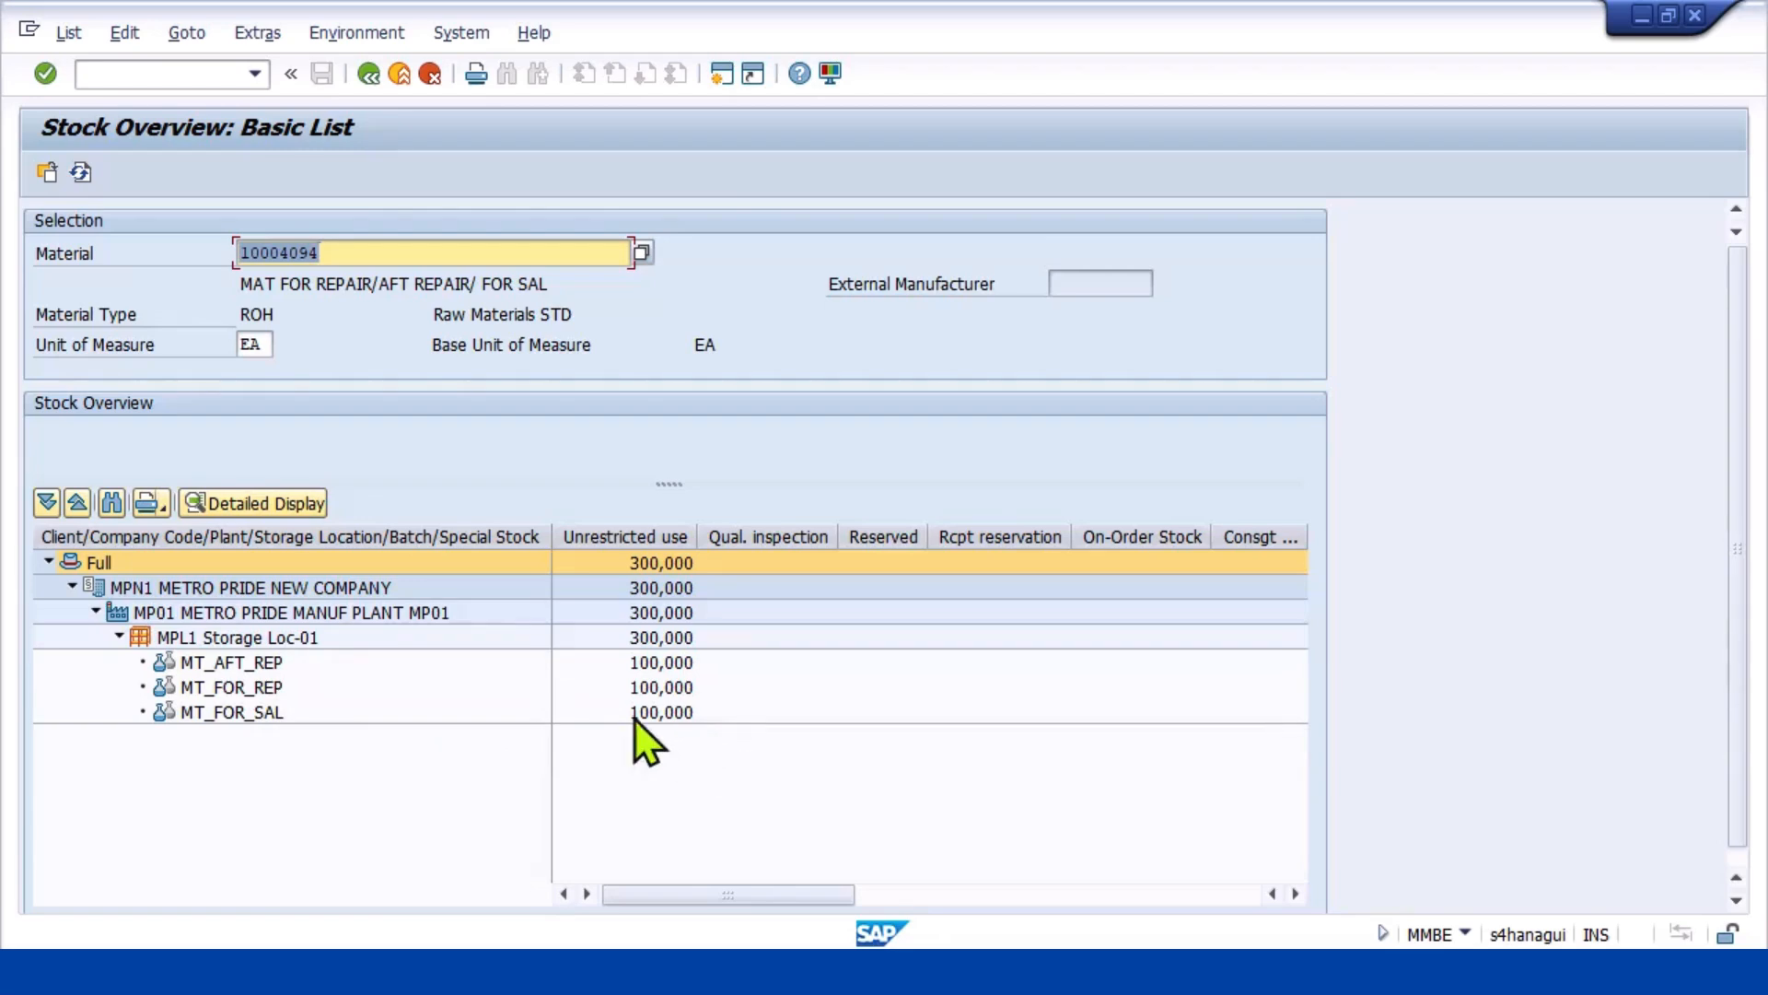
click(667, 715)
click(672, 687)
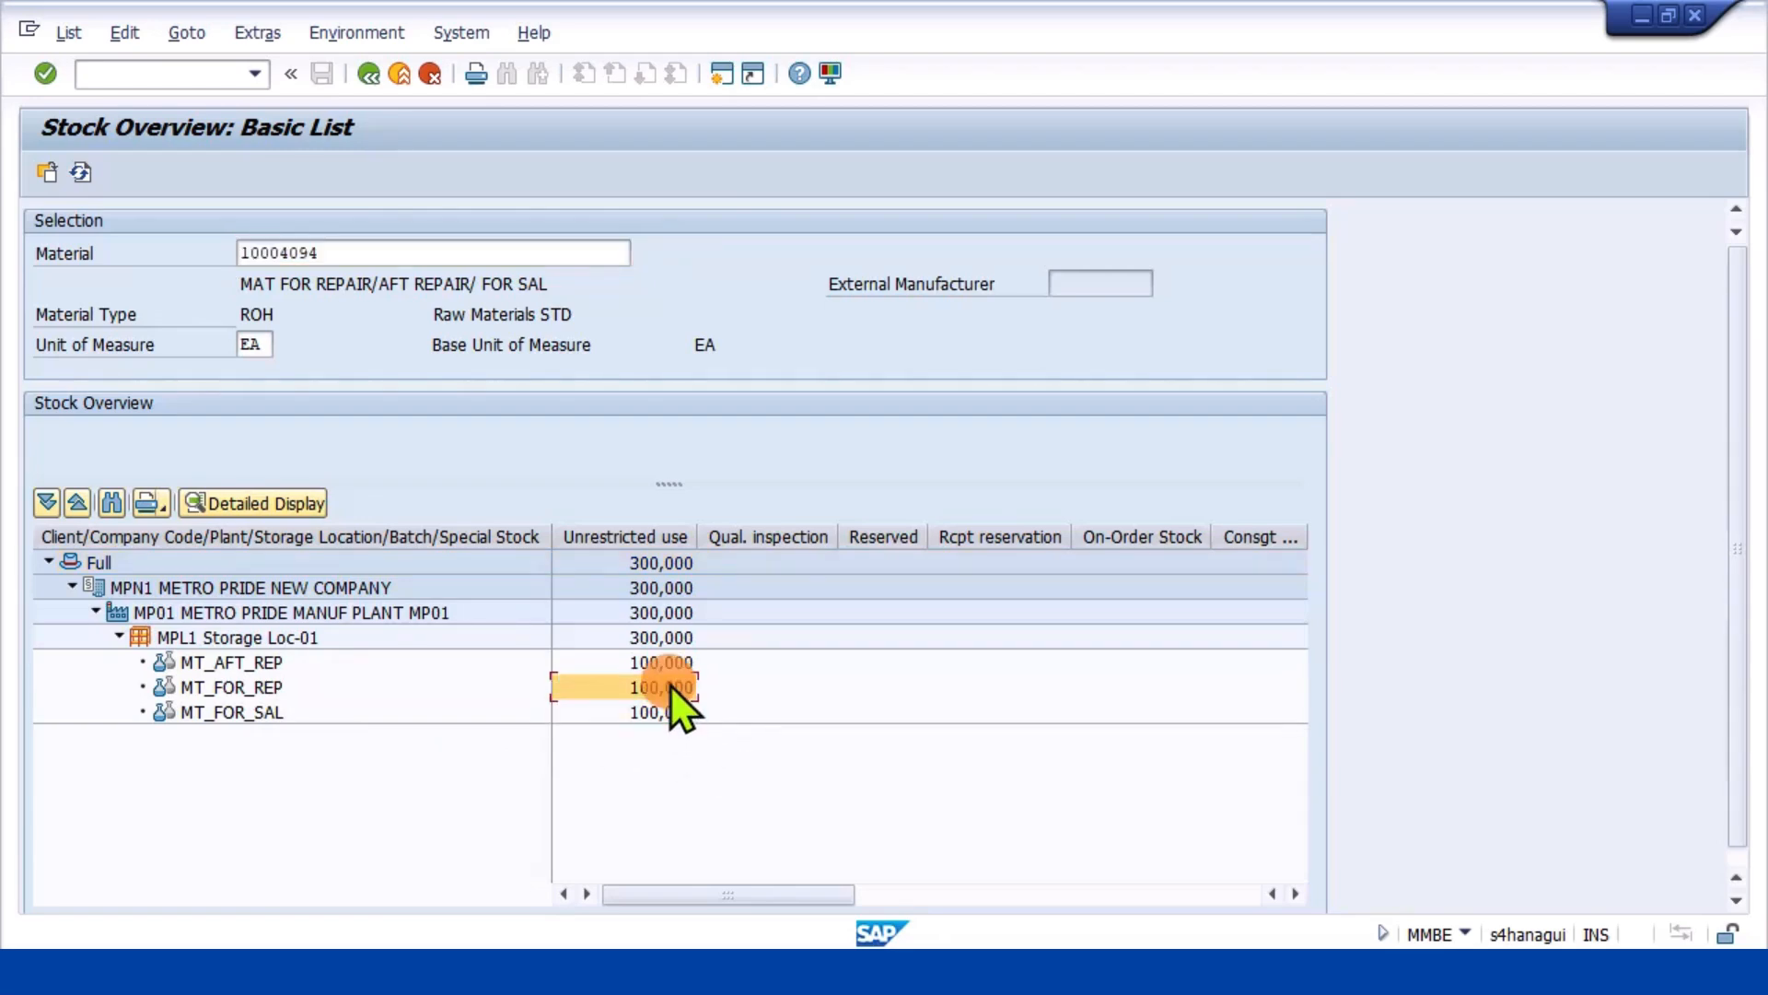
click(672, 662)
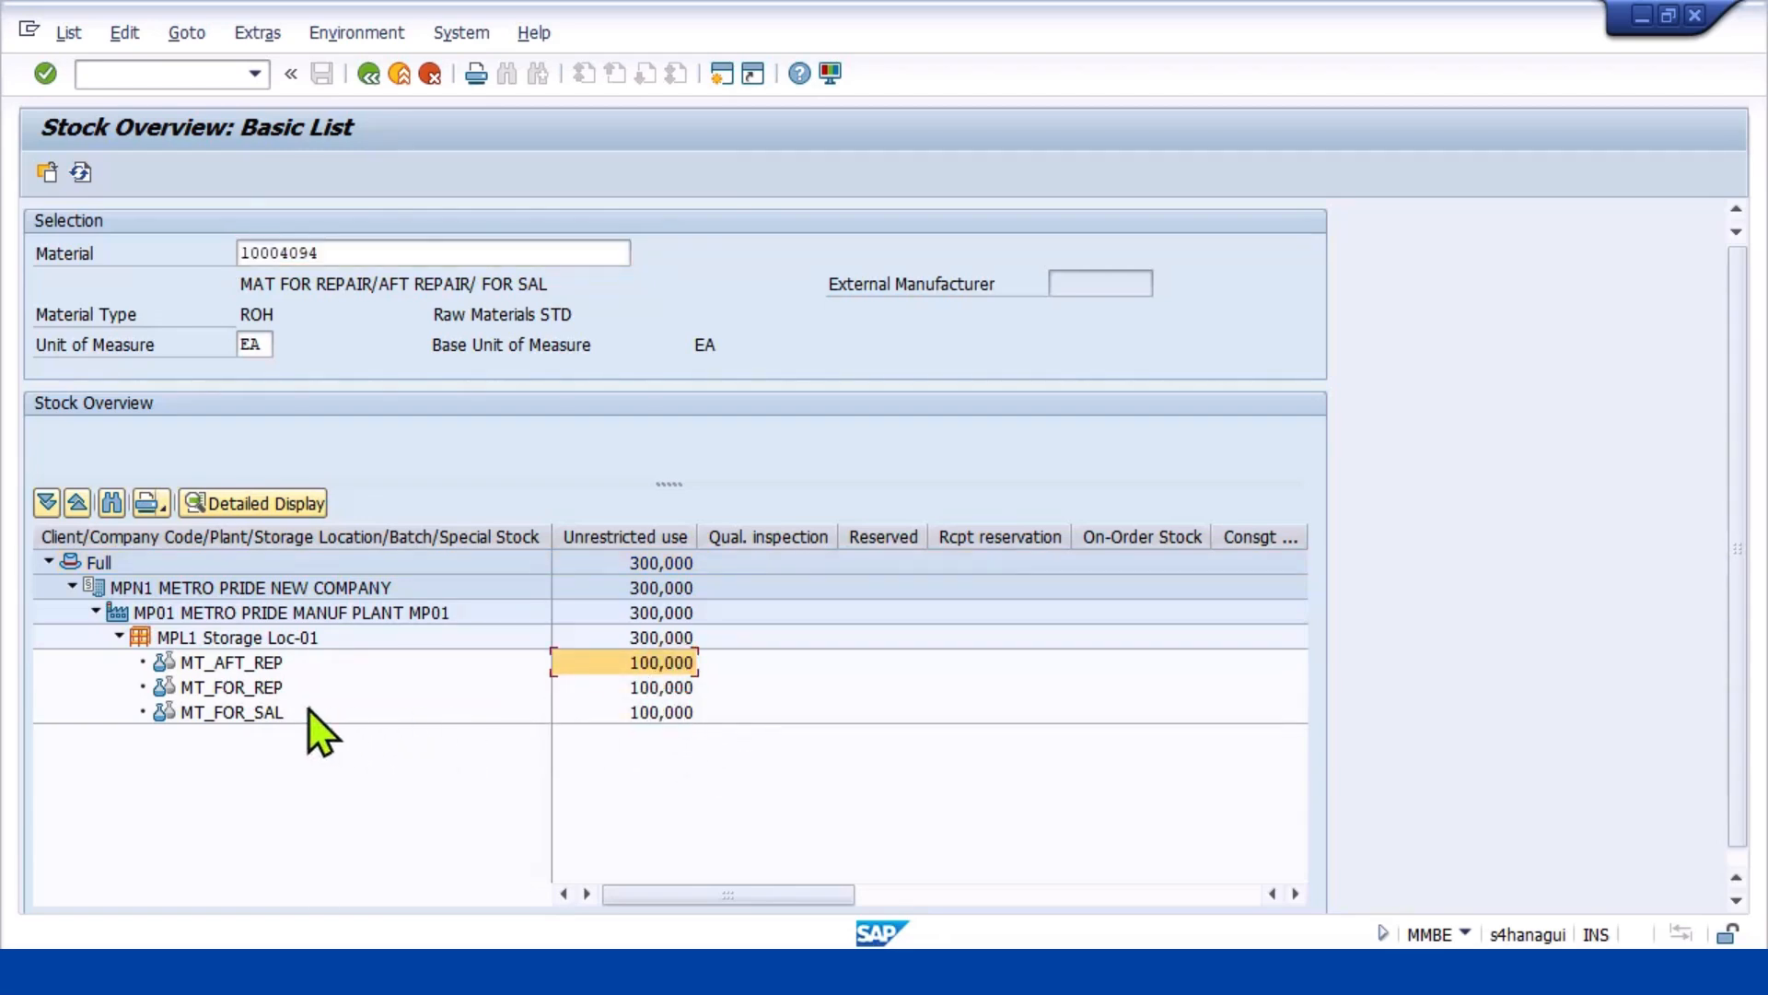
click(274, 712)
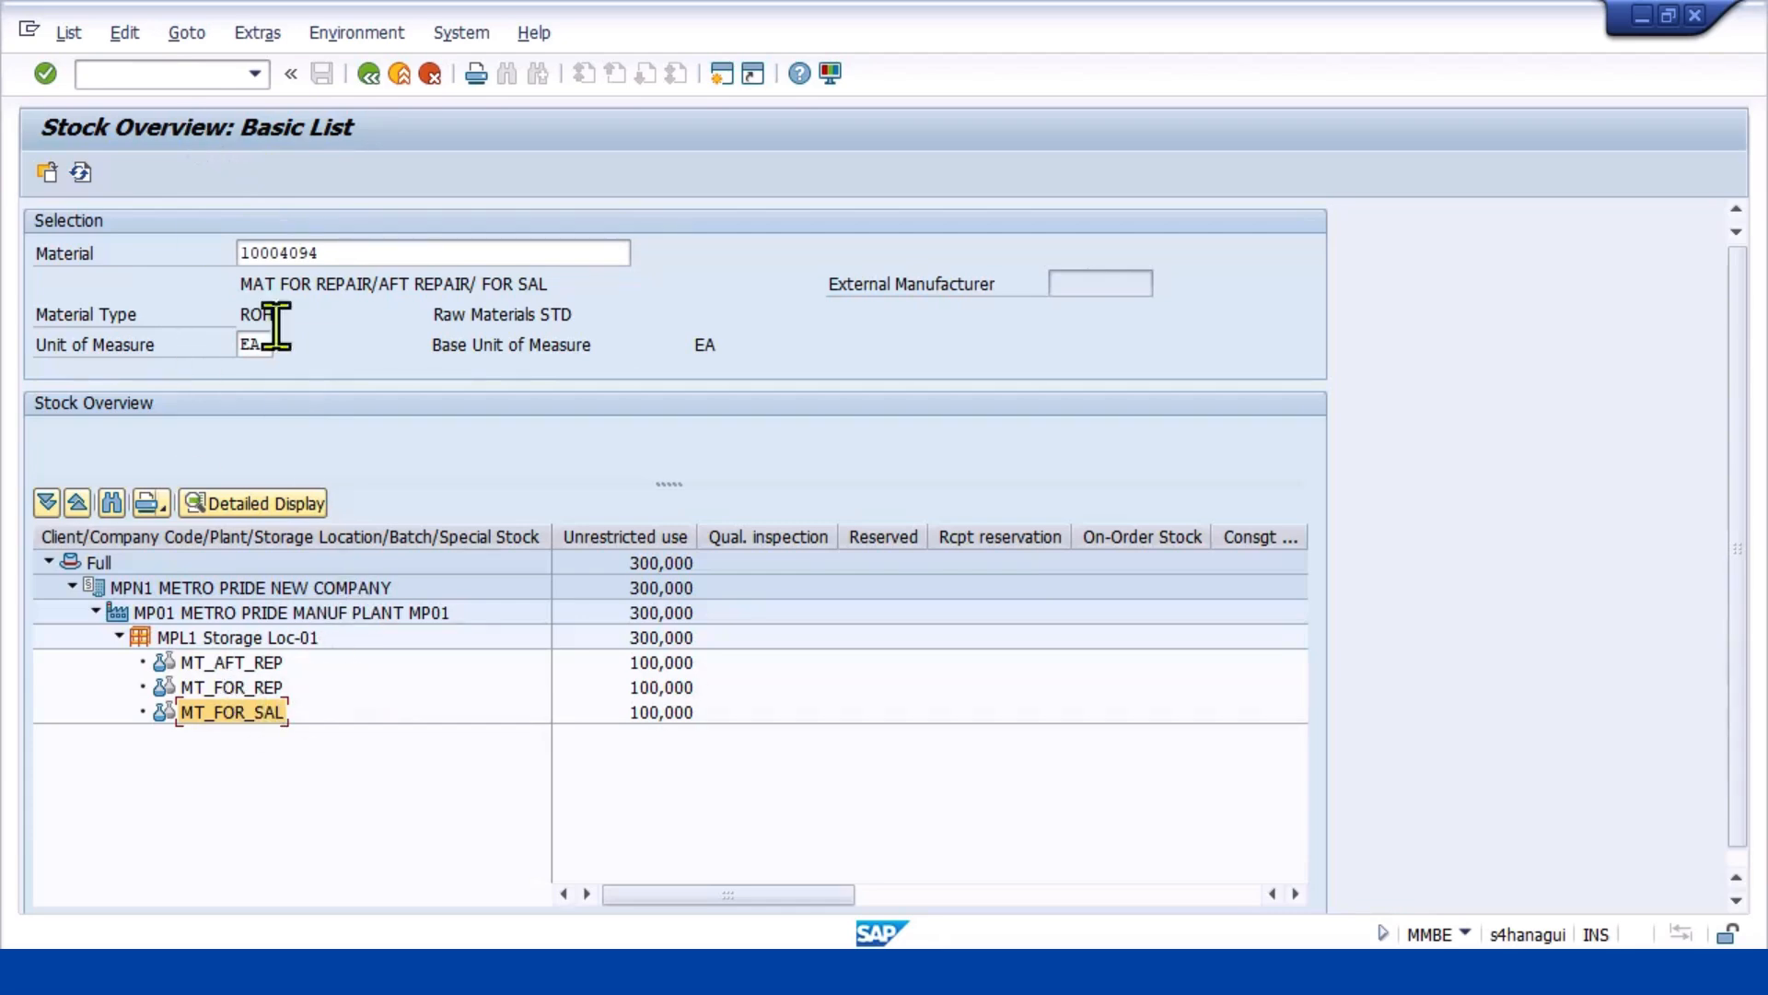
Open material 10004094 in transaction MM03 and accept the preselected views
click(202, 74)
text(/NMM)
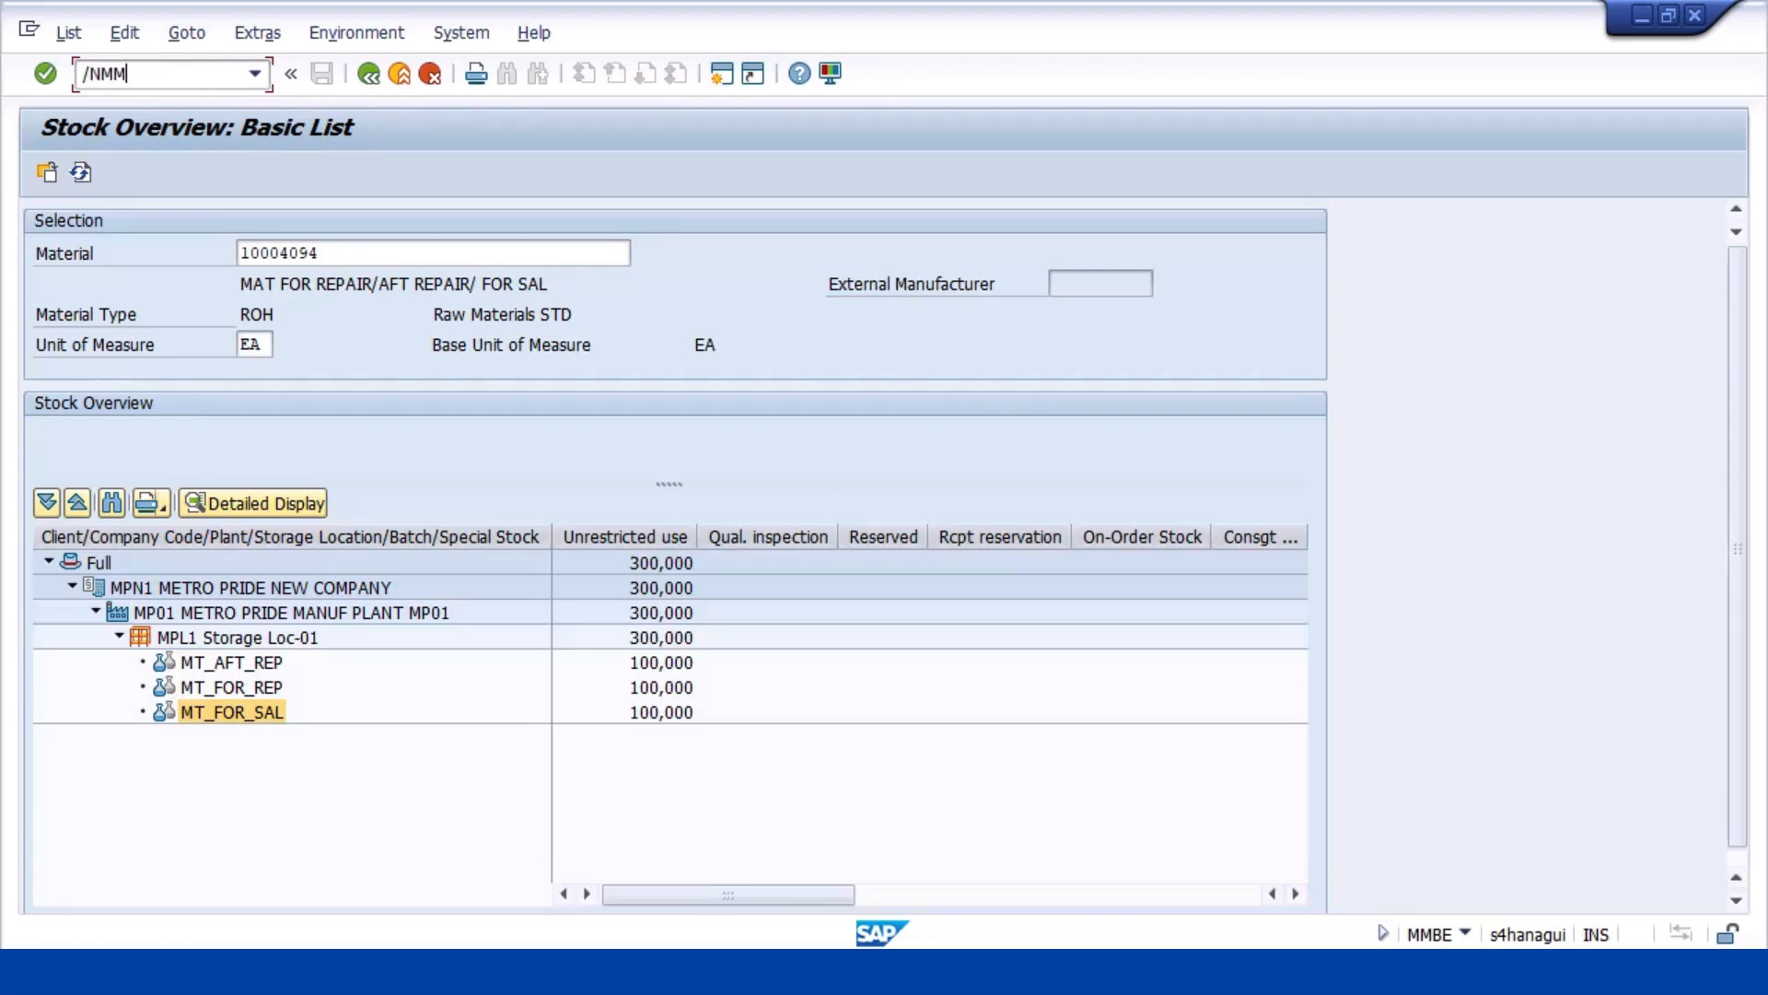
text(03)
key(Return)
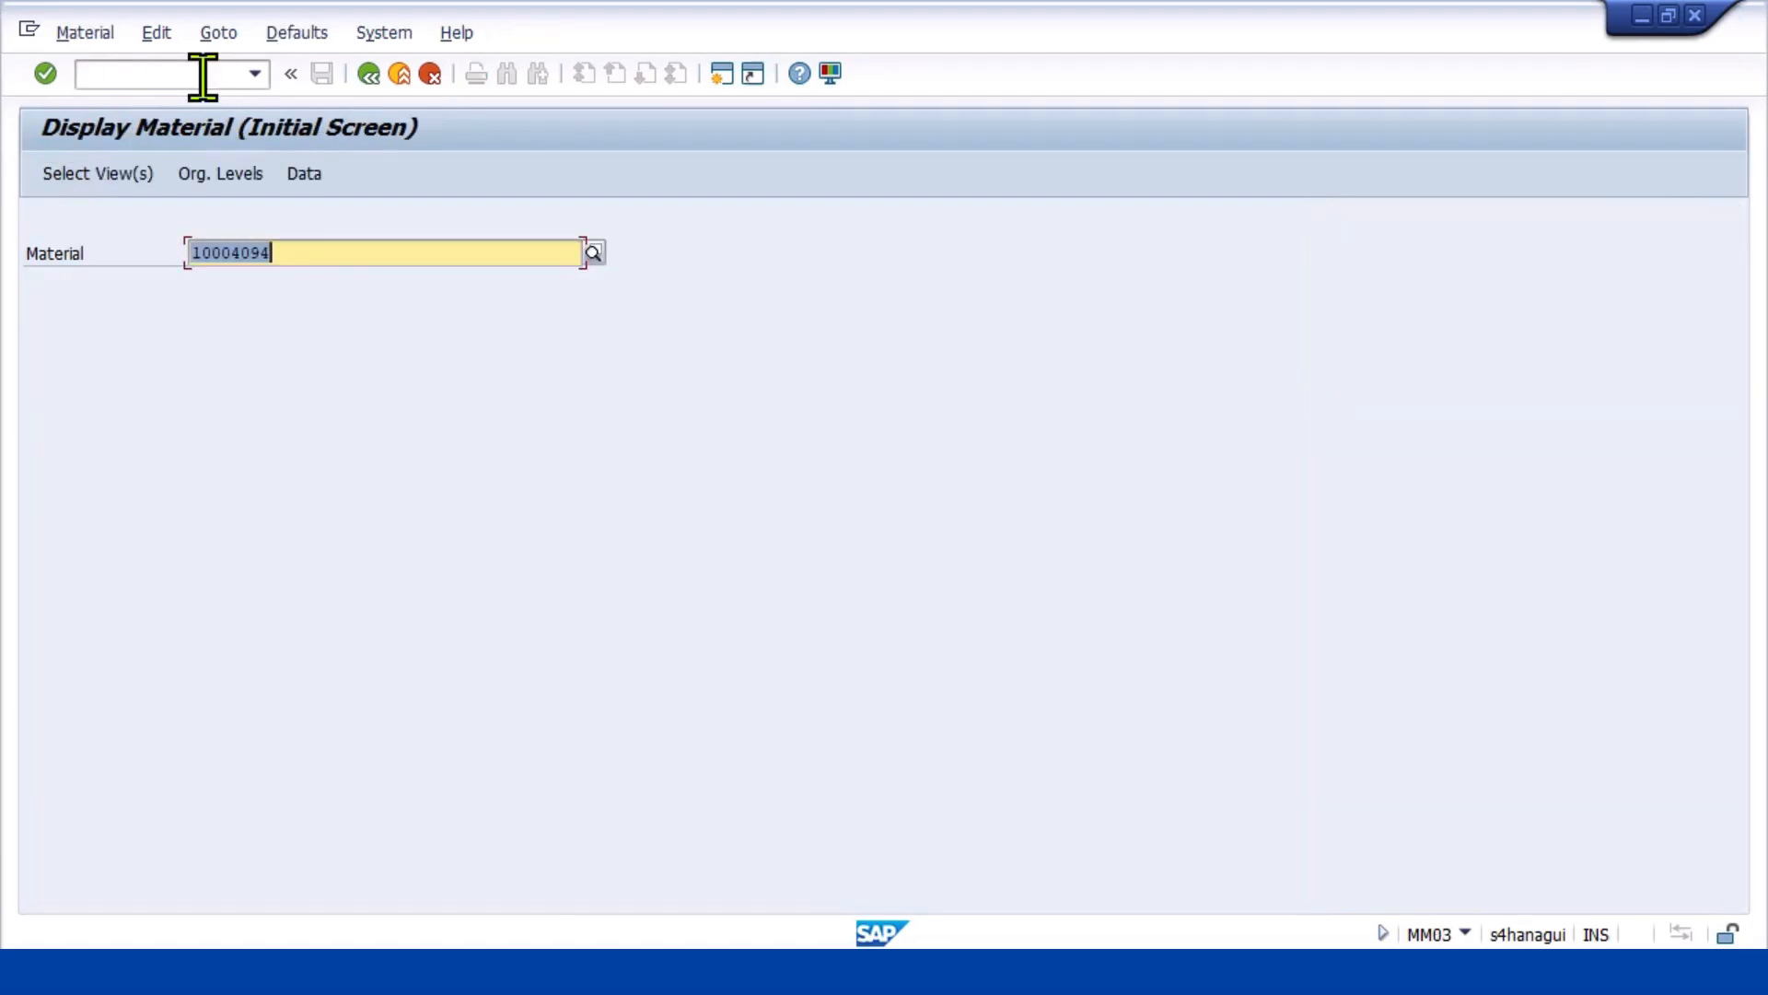
key(Return)
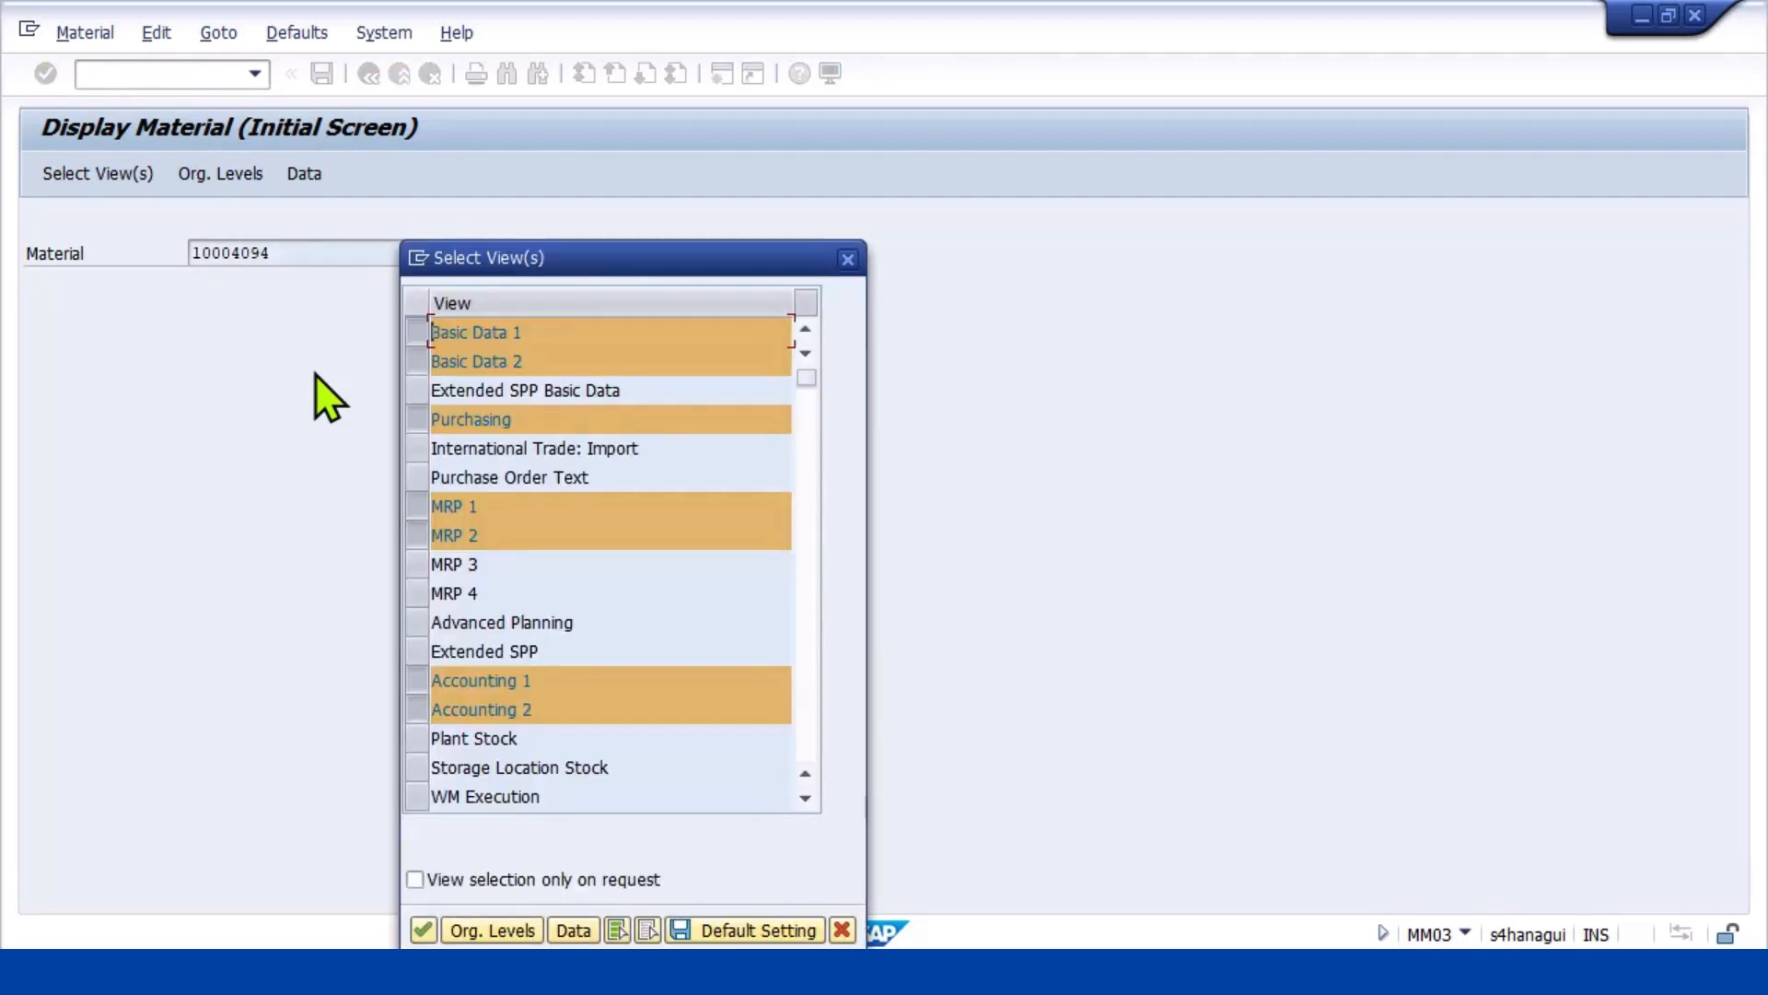
key(Return)
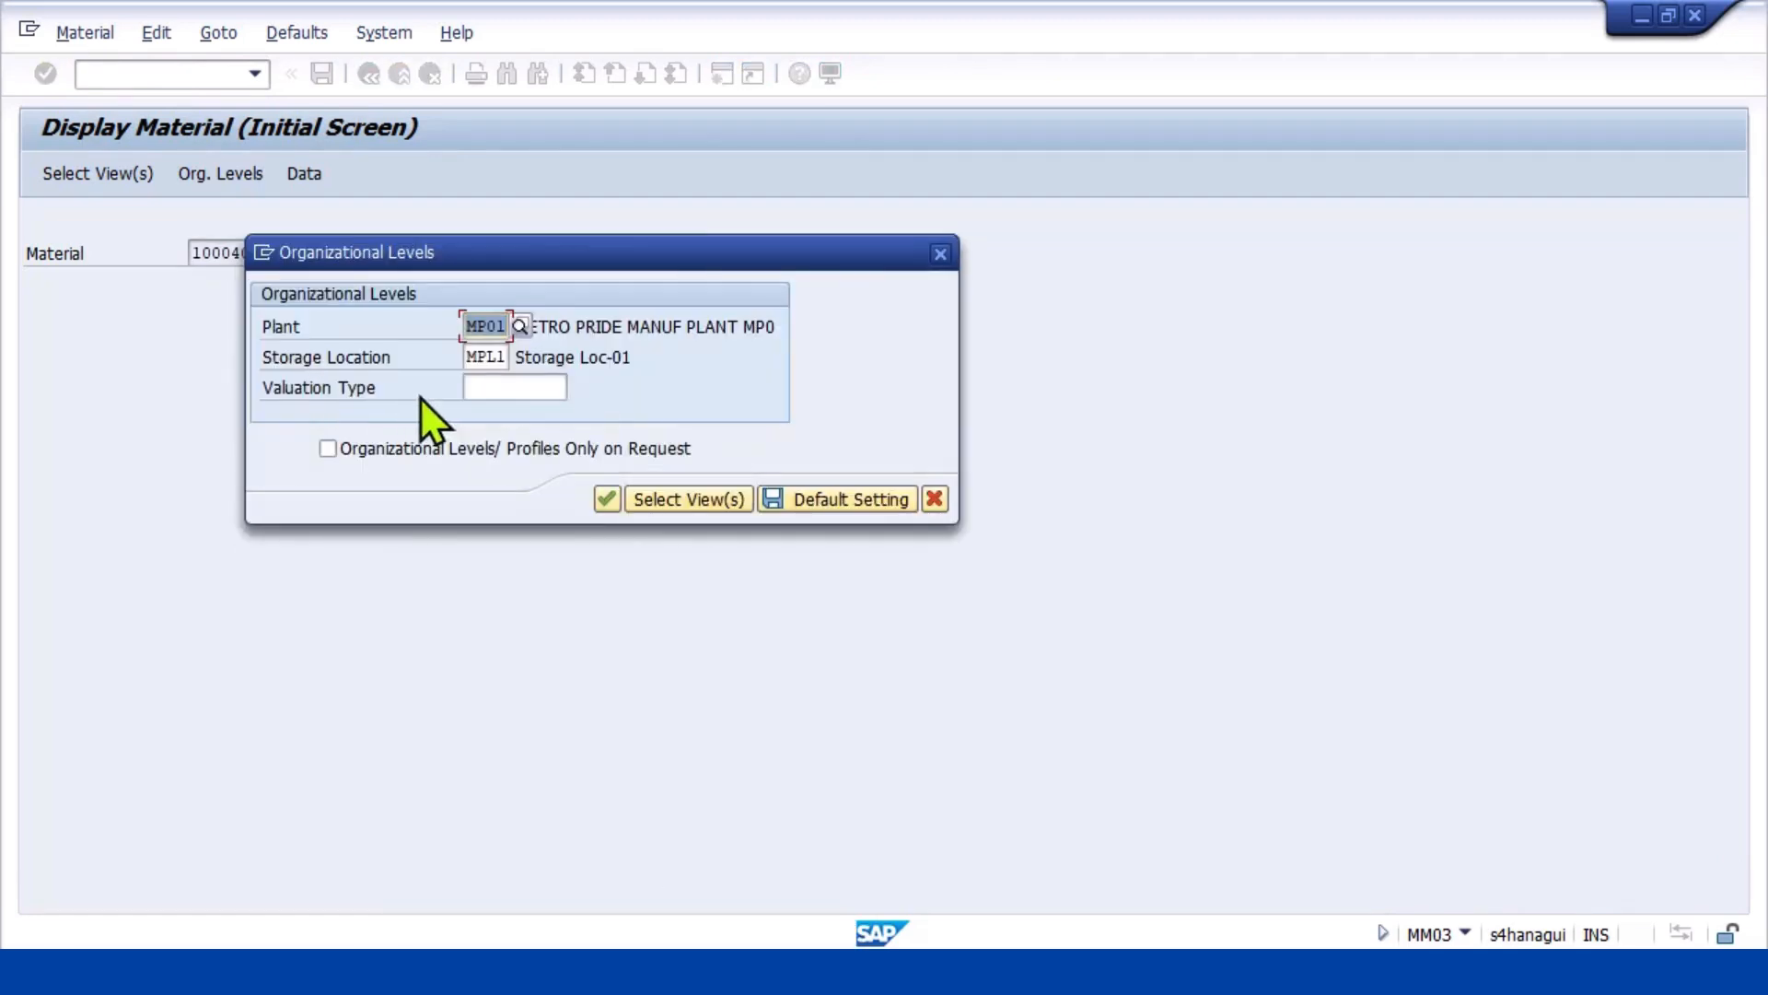
Display the material for valuation type MT_FOR_REP at plant MP01 and storage location MPL1
click(475, 388)
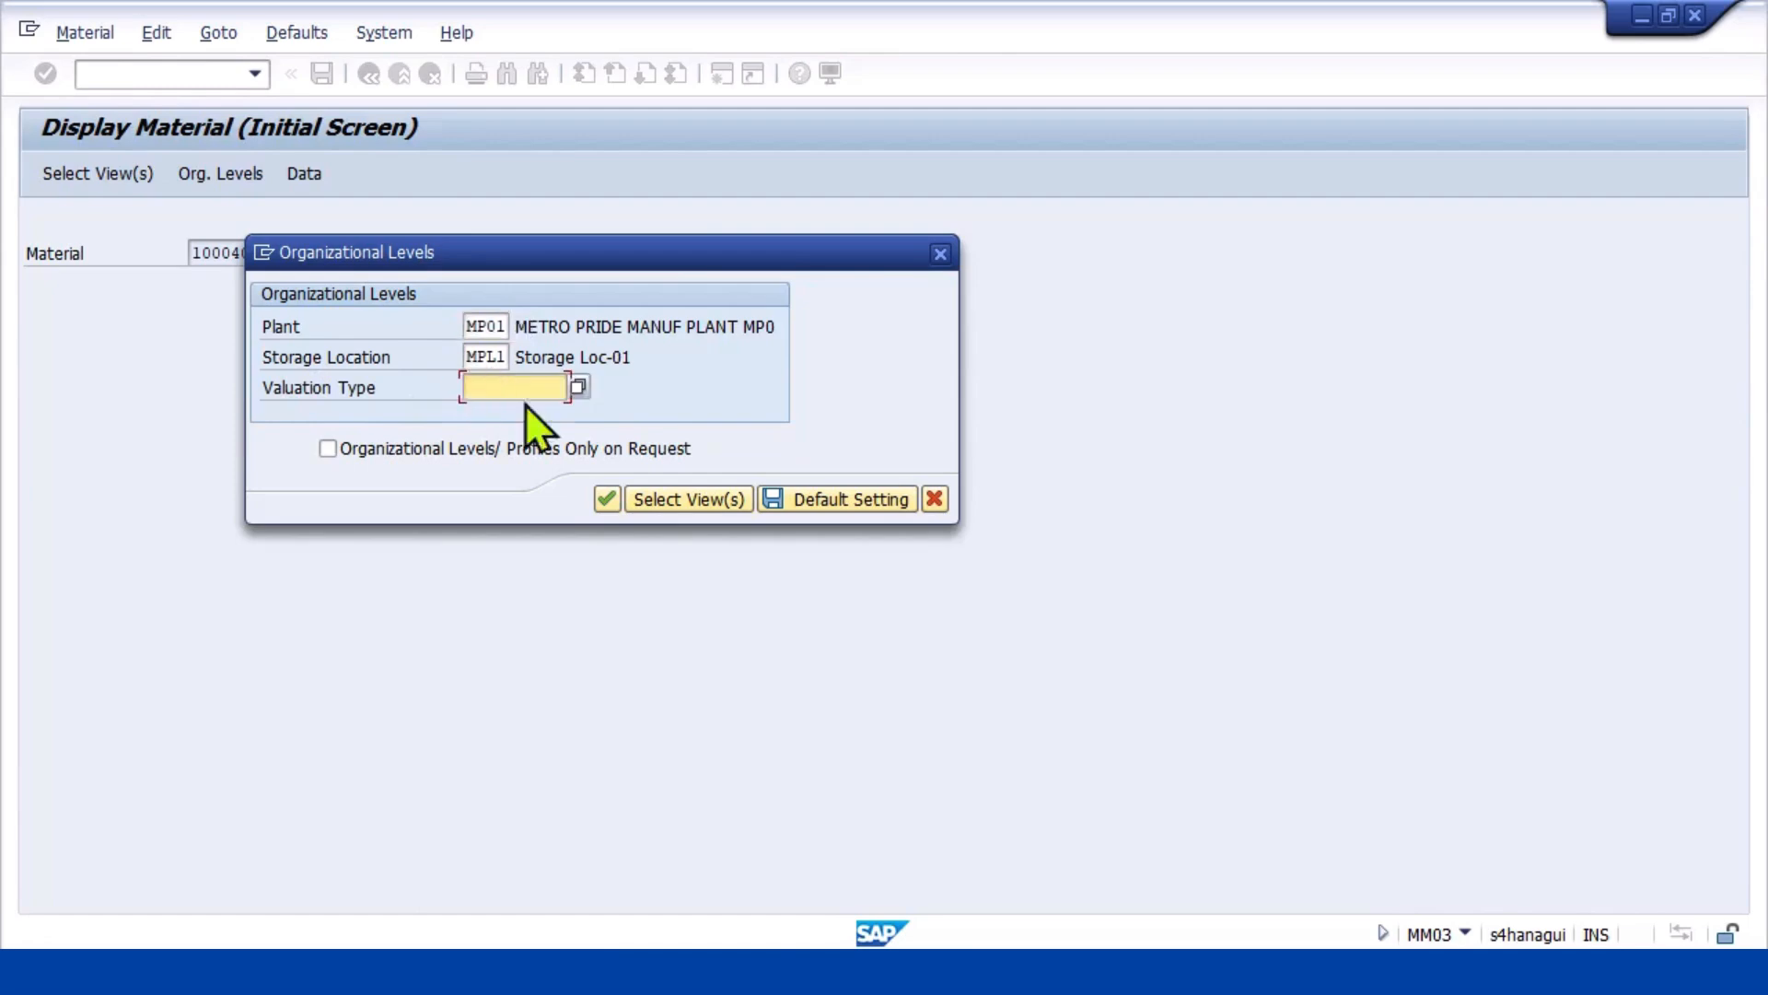
click(579, 388)
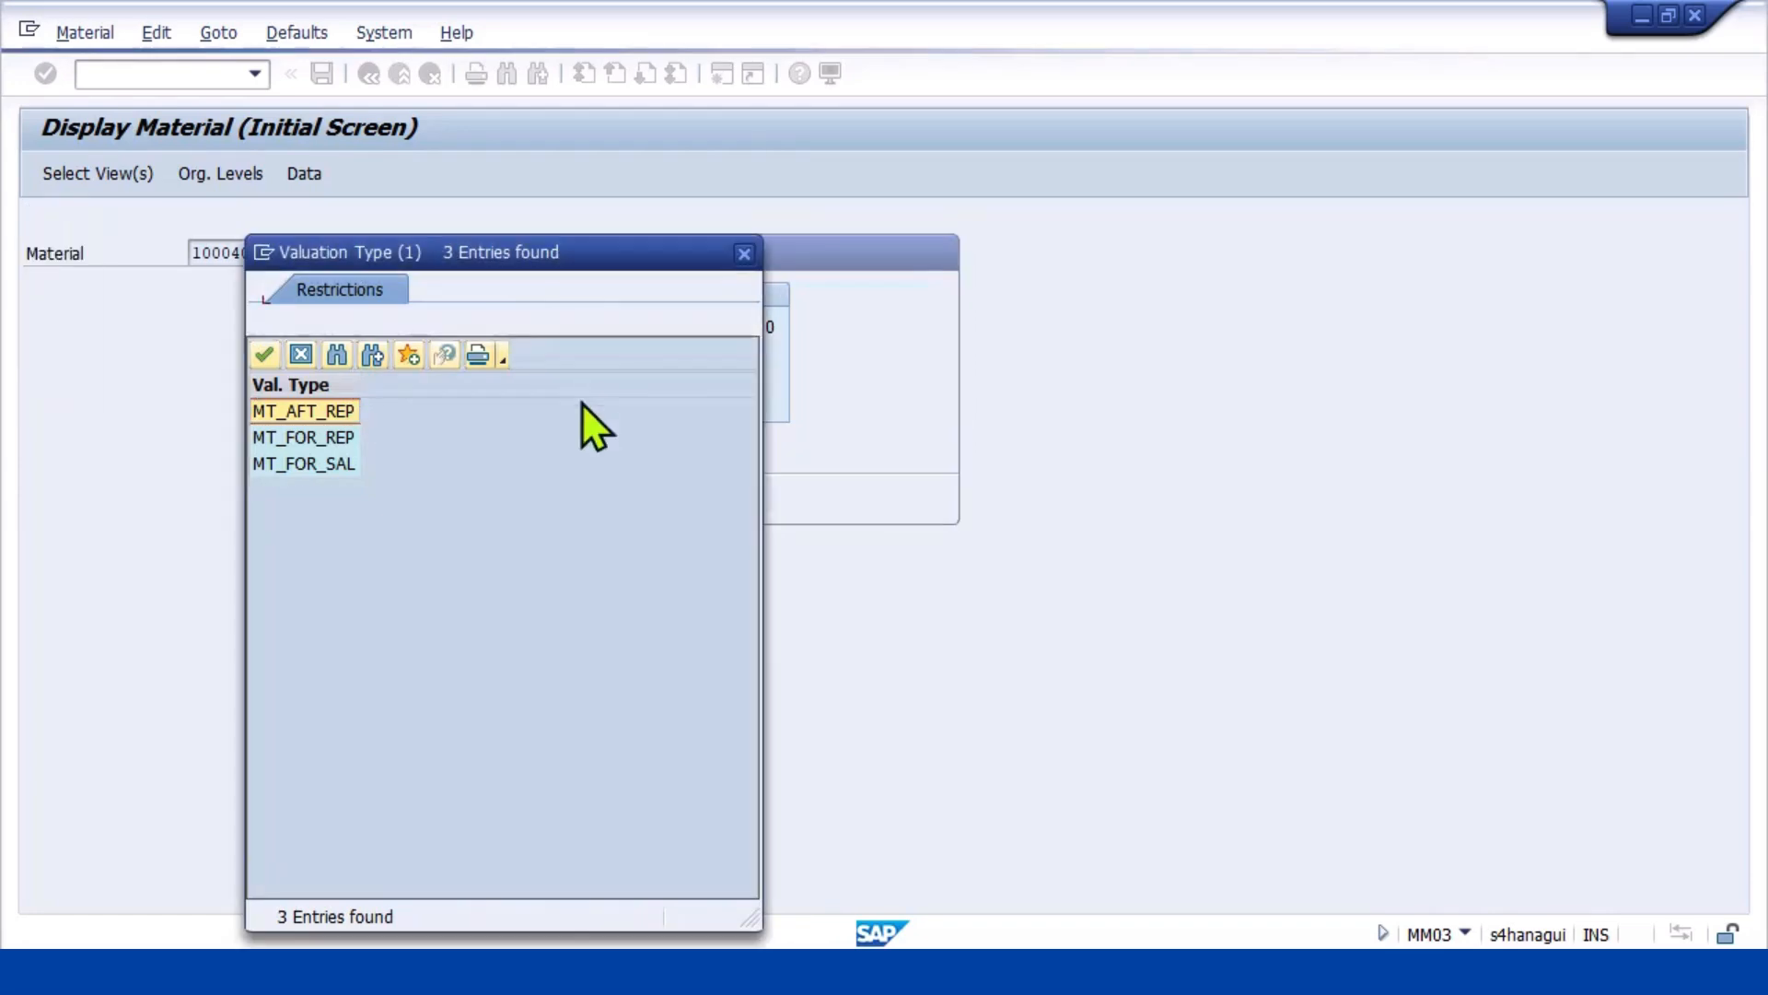
click(348, 448)
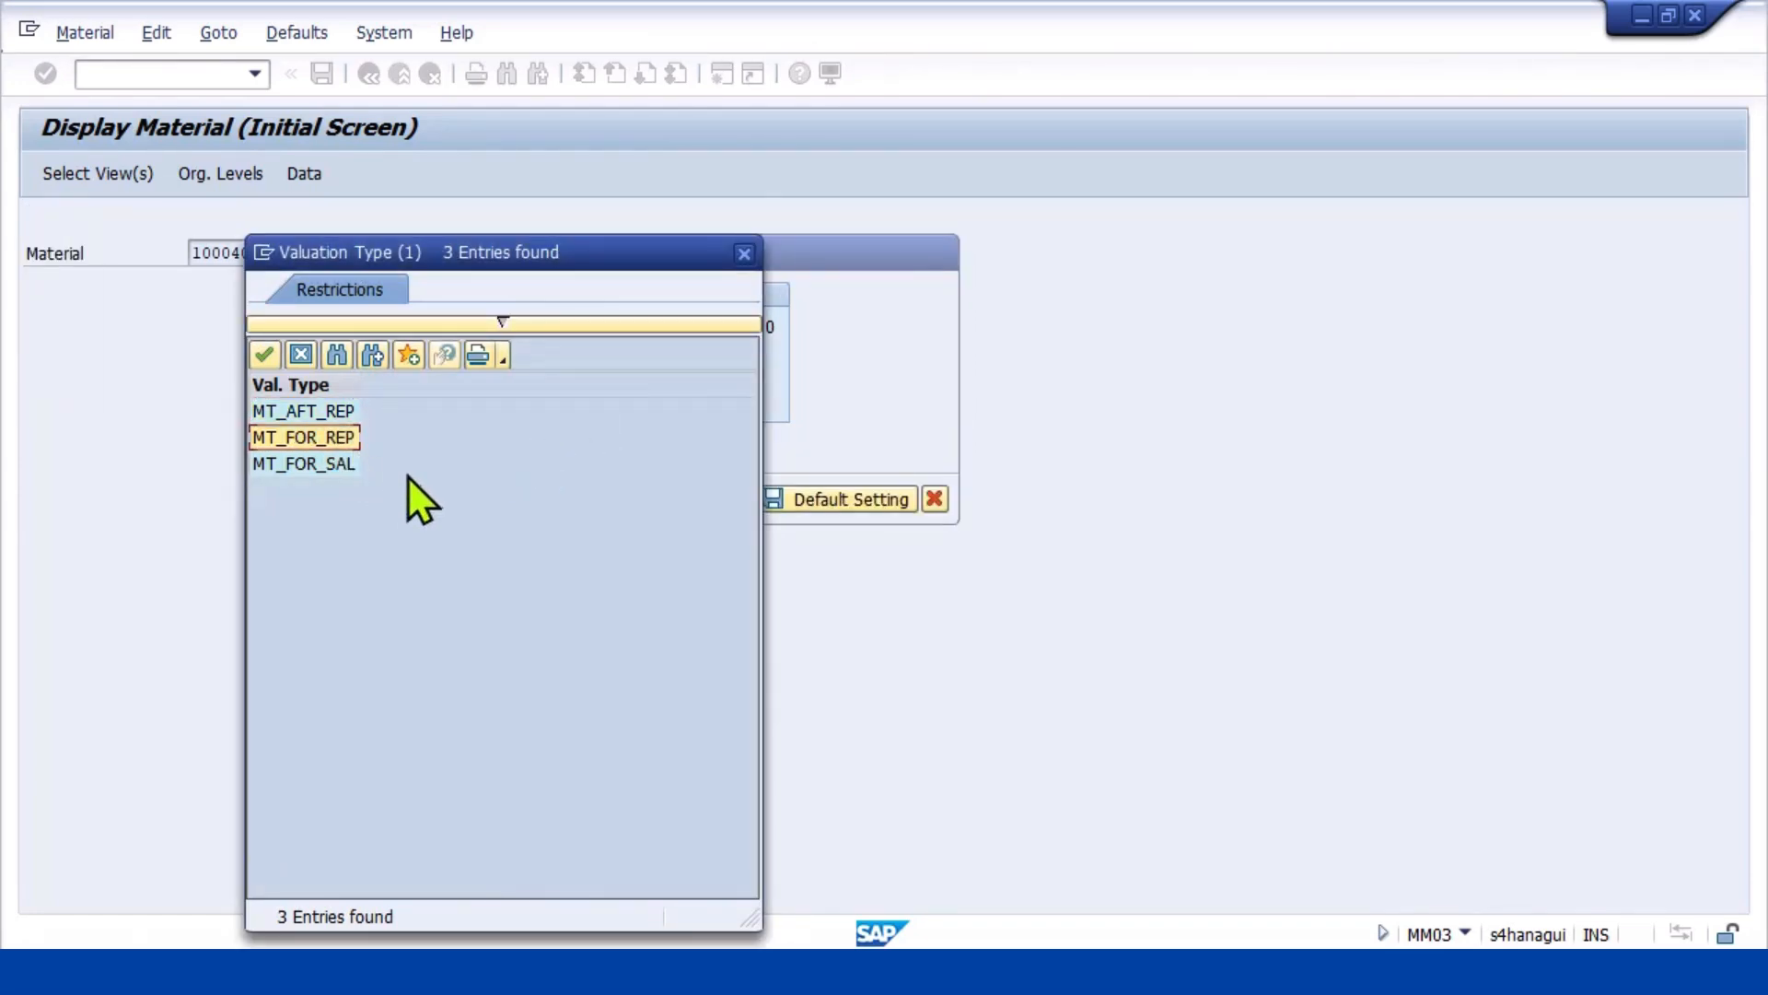
click(268, 365)
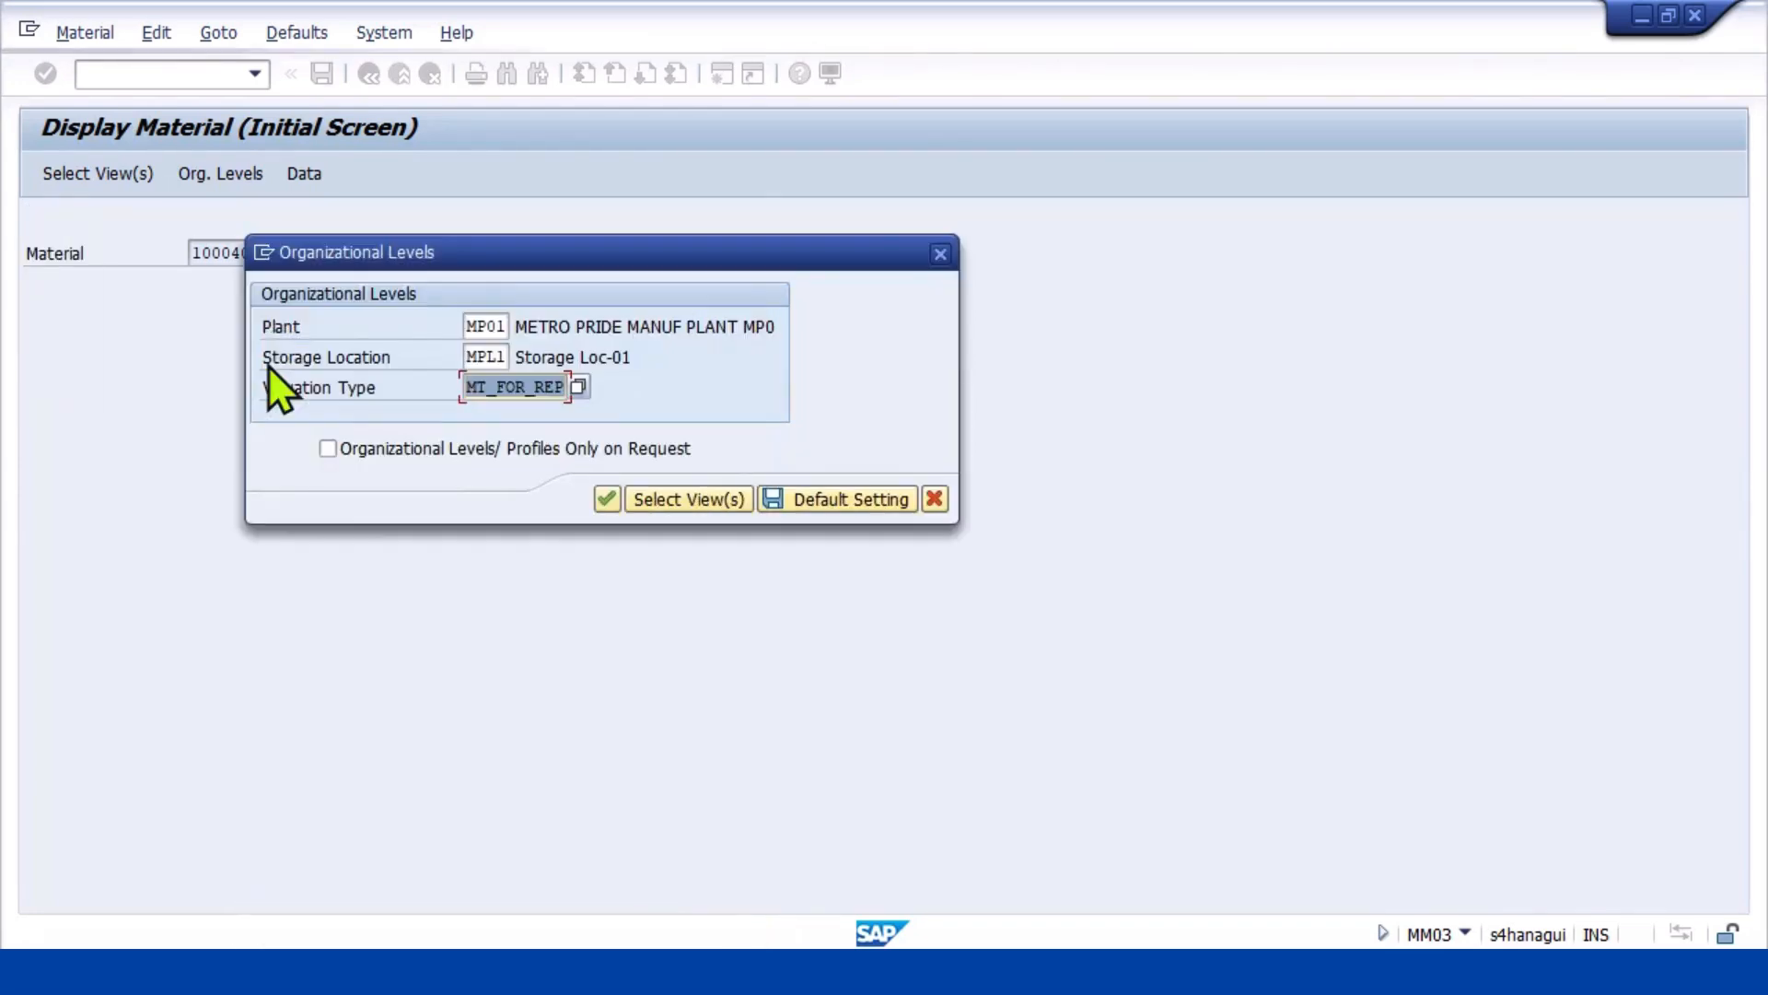
click(609, 502)
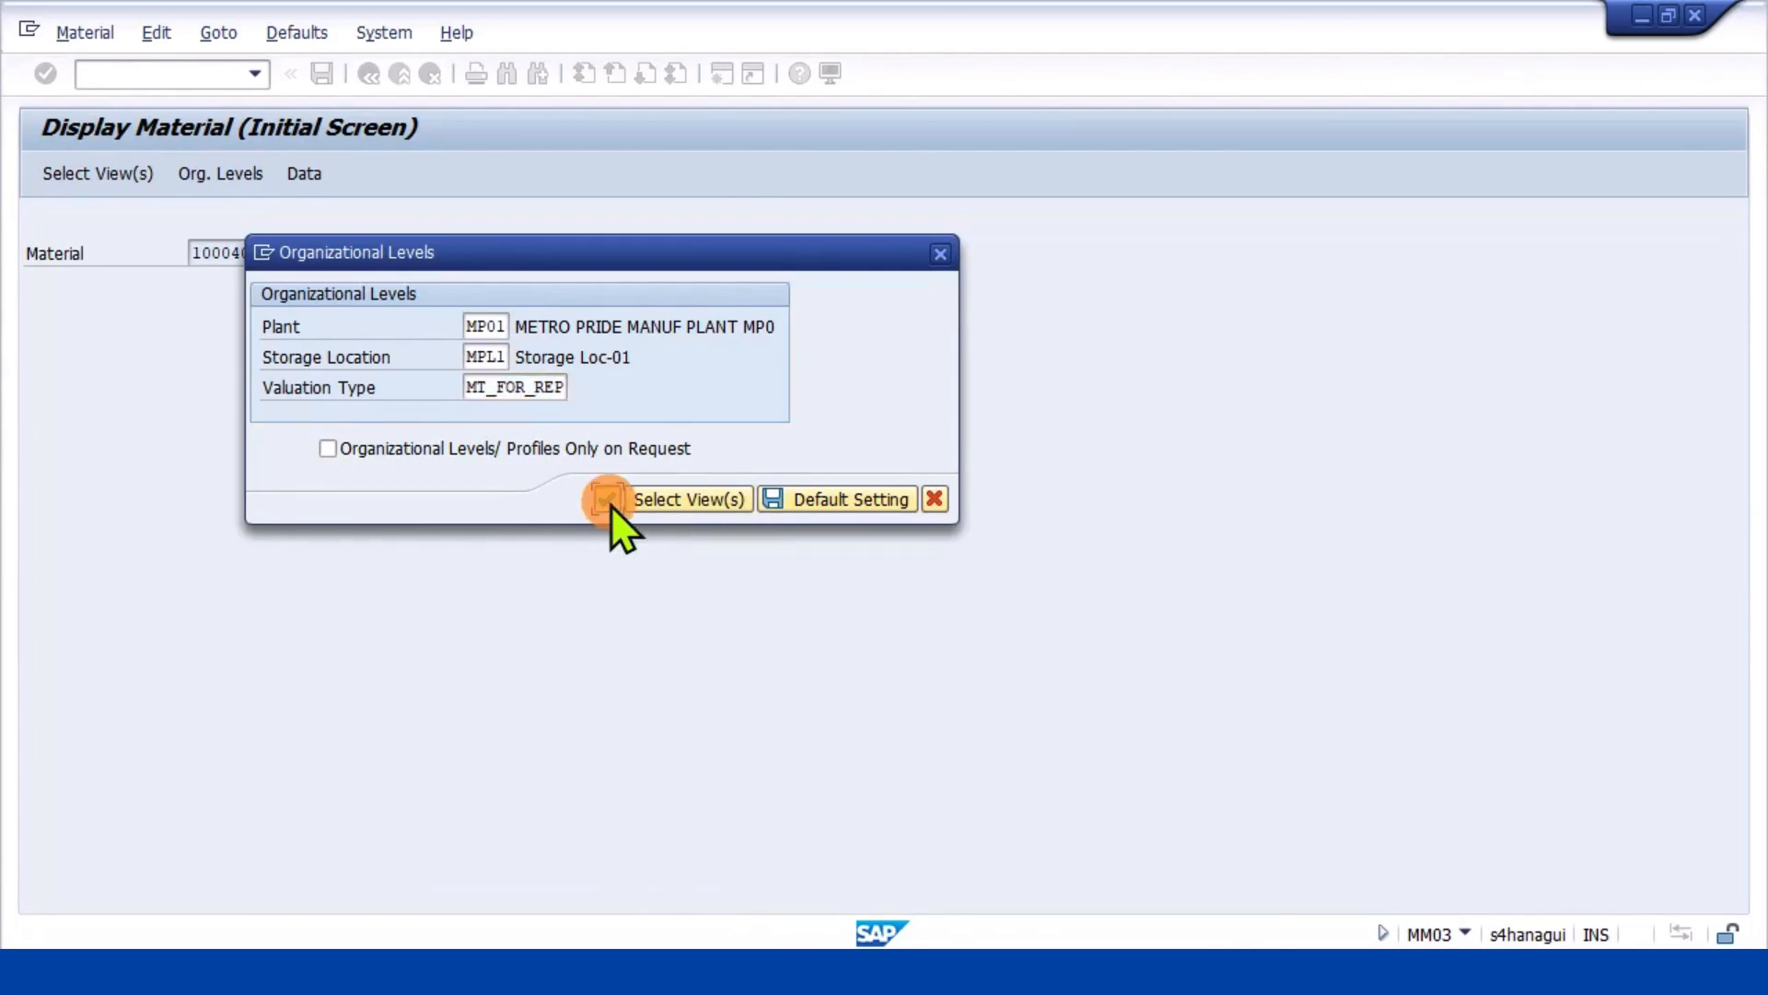
Examine the total stock, per unit price and inventory value in the Accounting 1 view for valuation type MT_FOR_REP
scroll(650, 505, down, 2)
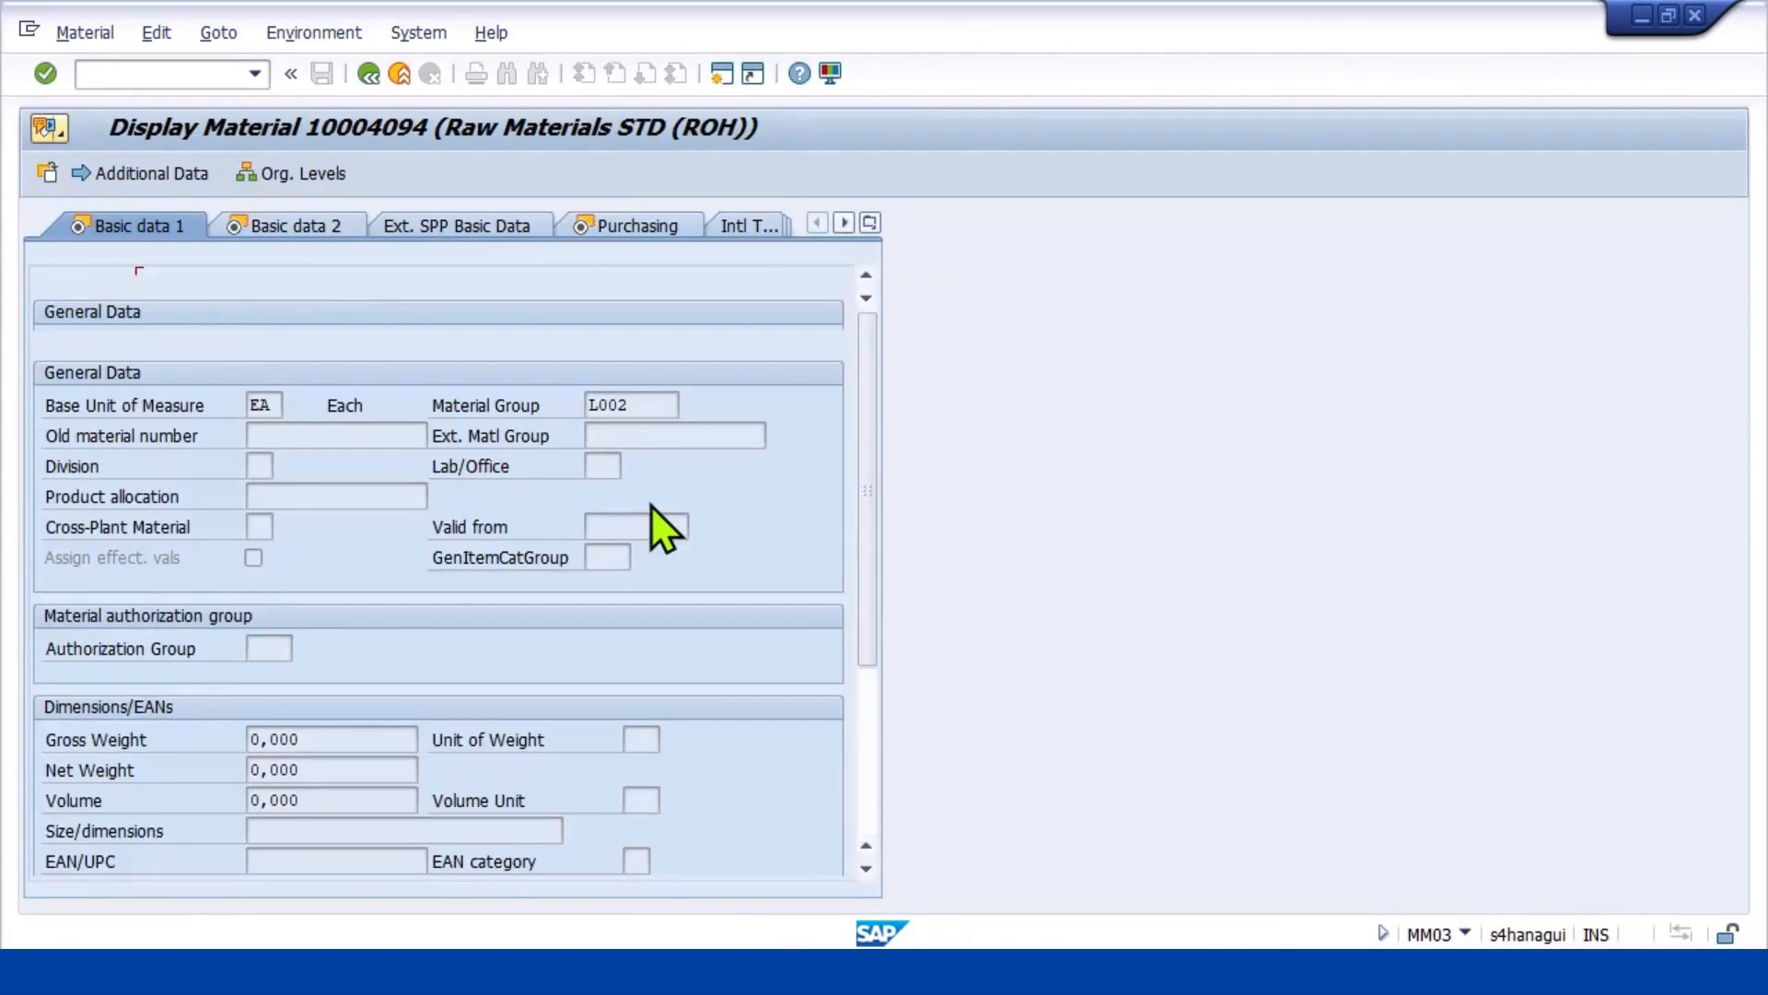
scroll(650, 505, up, 2)
click(870, 223)
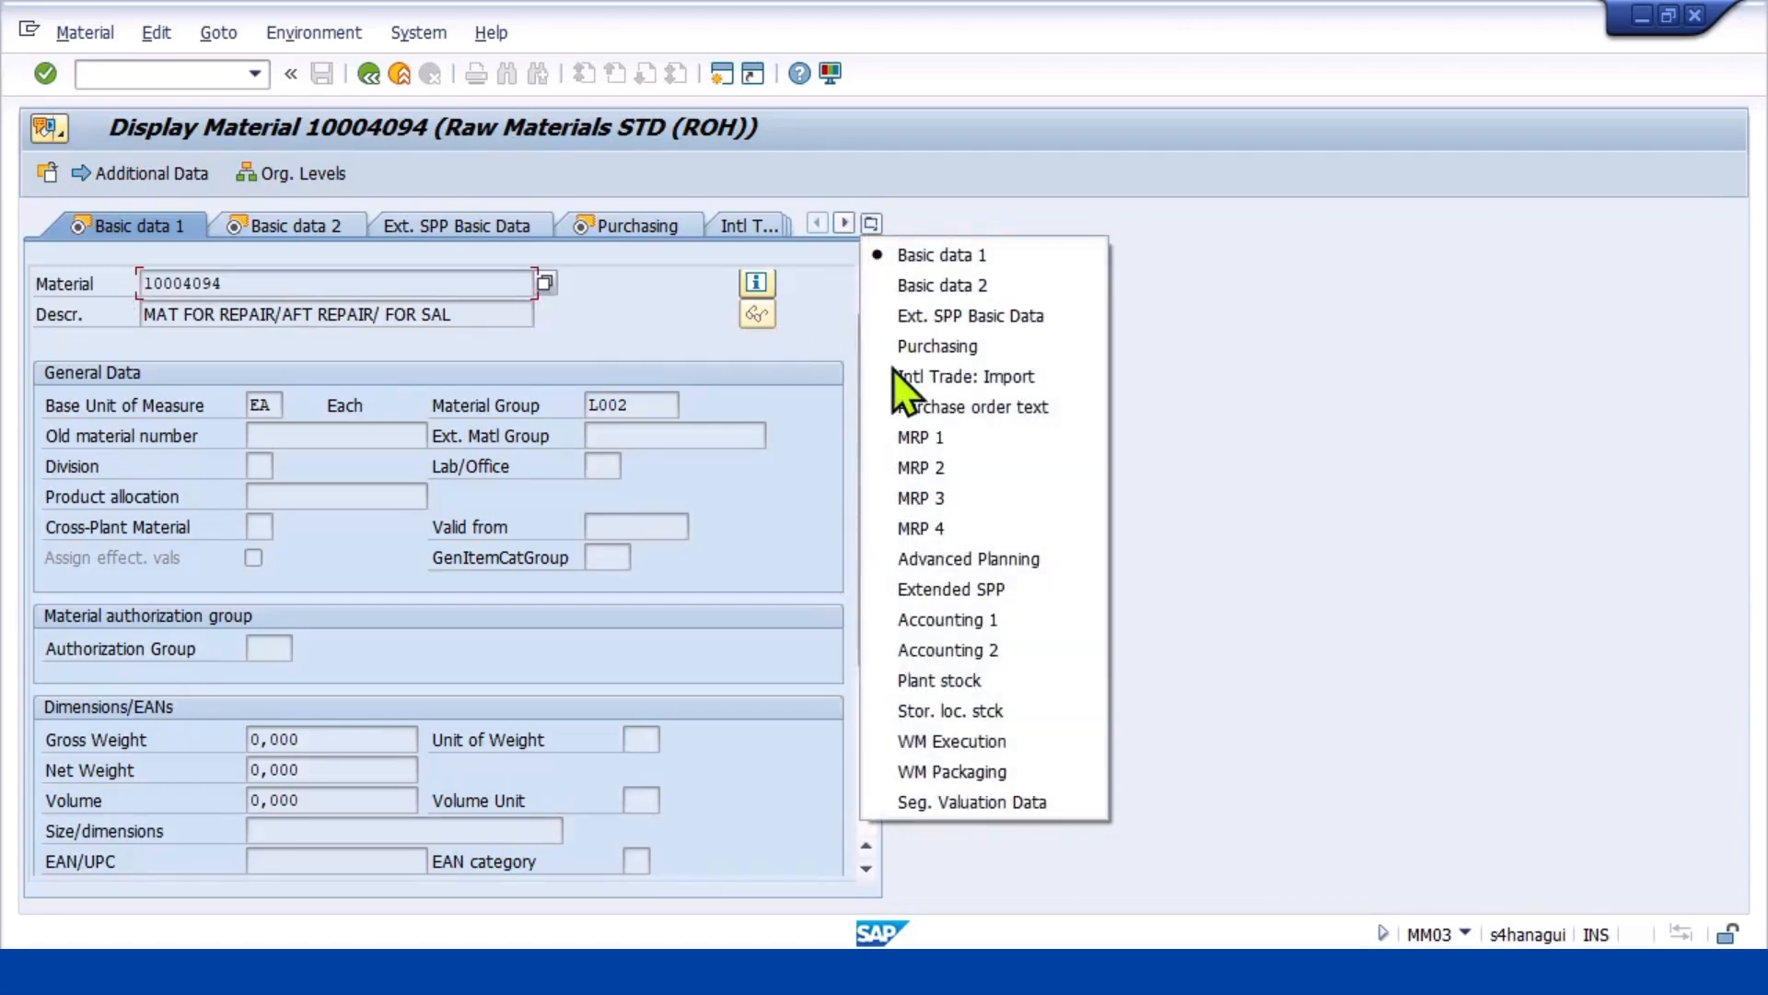
click(981, 621)
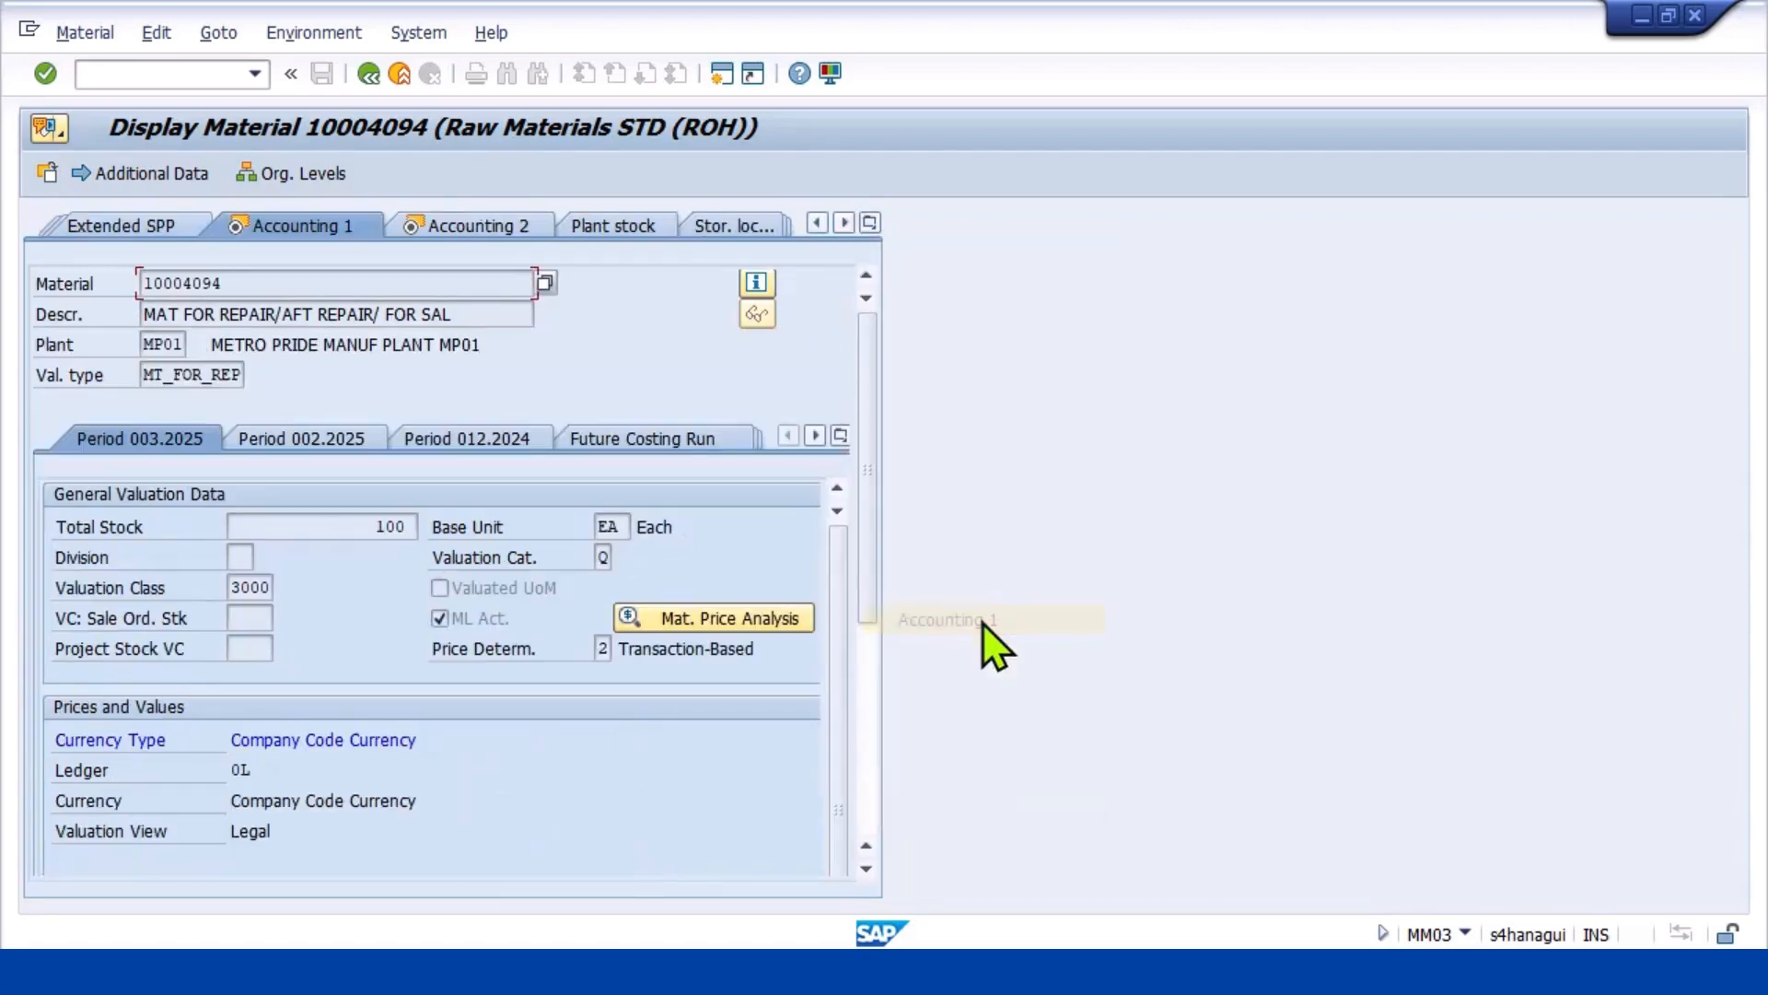
scroll(414, 691, down, 3)
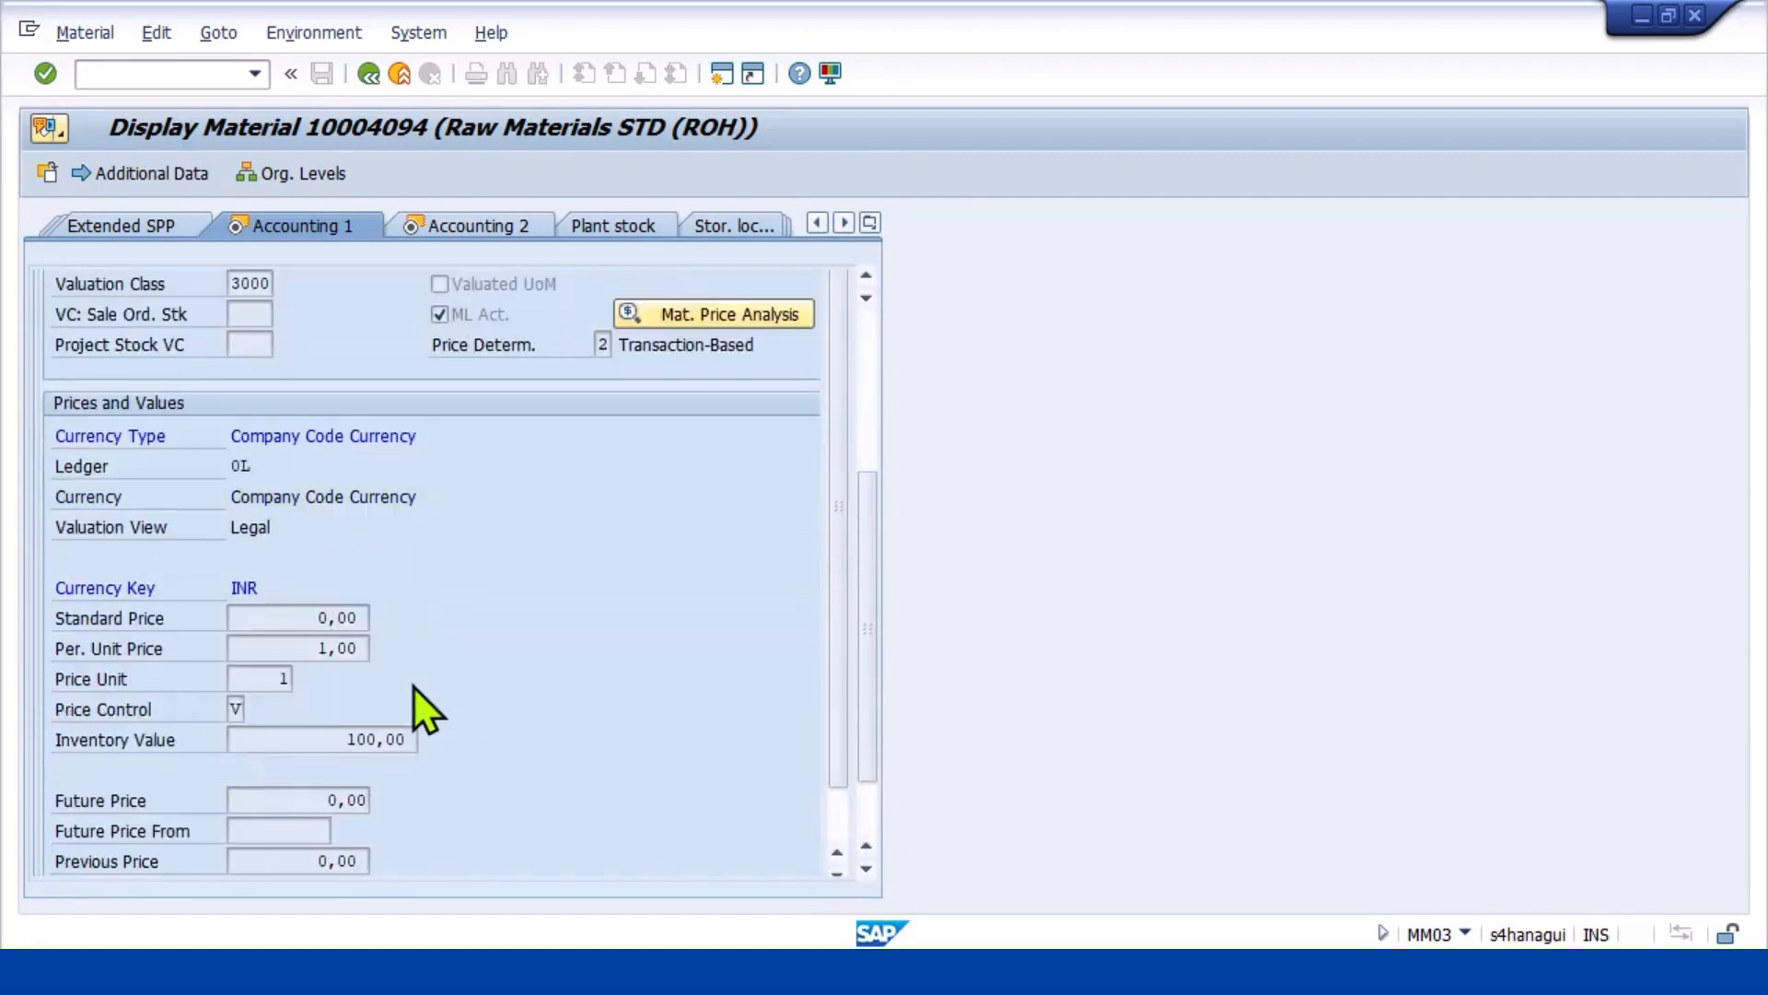
scroll(412, 685, down, 2)
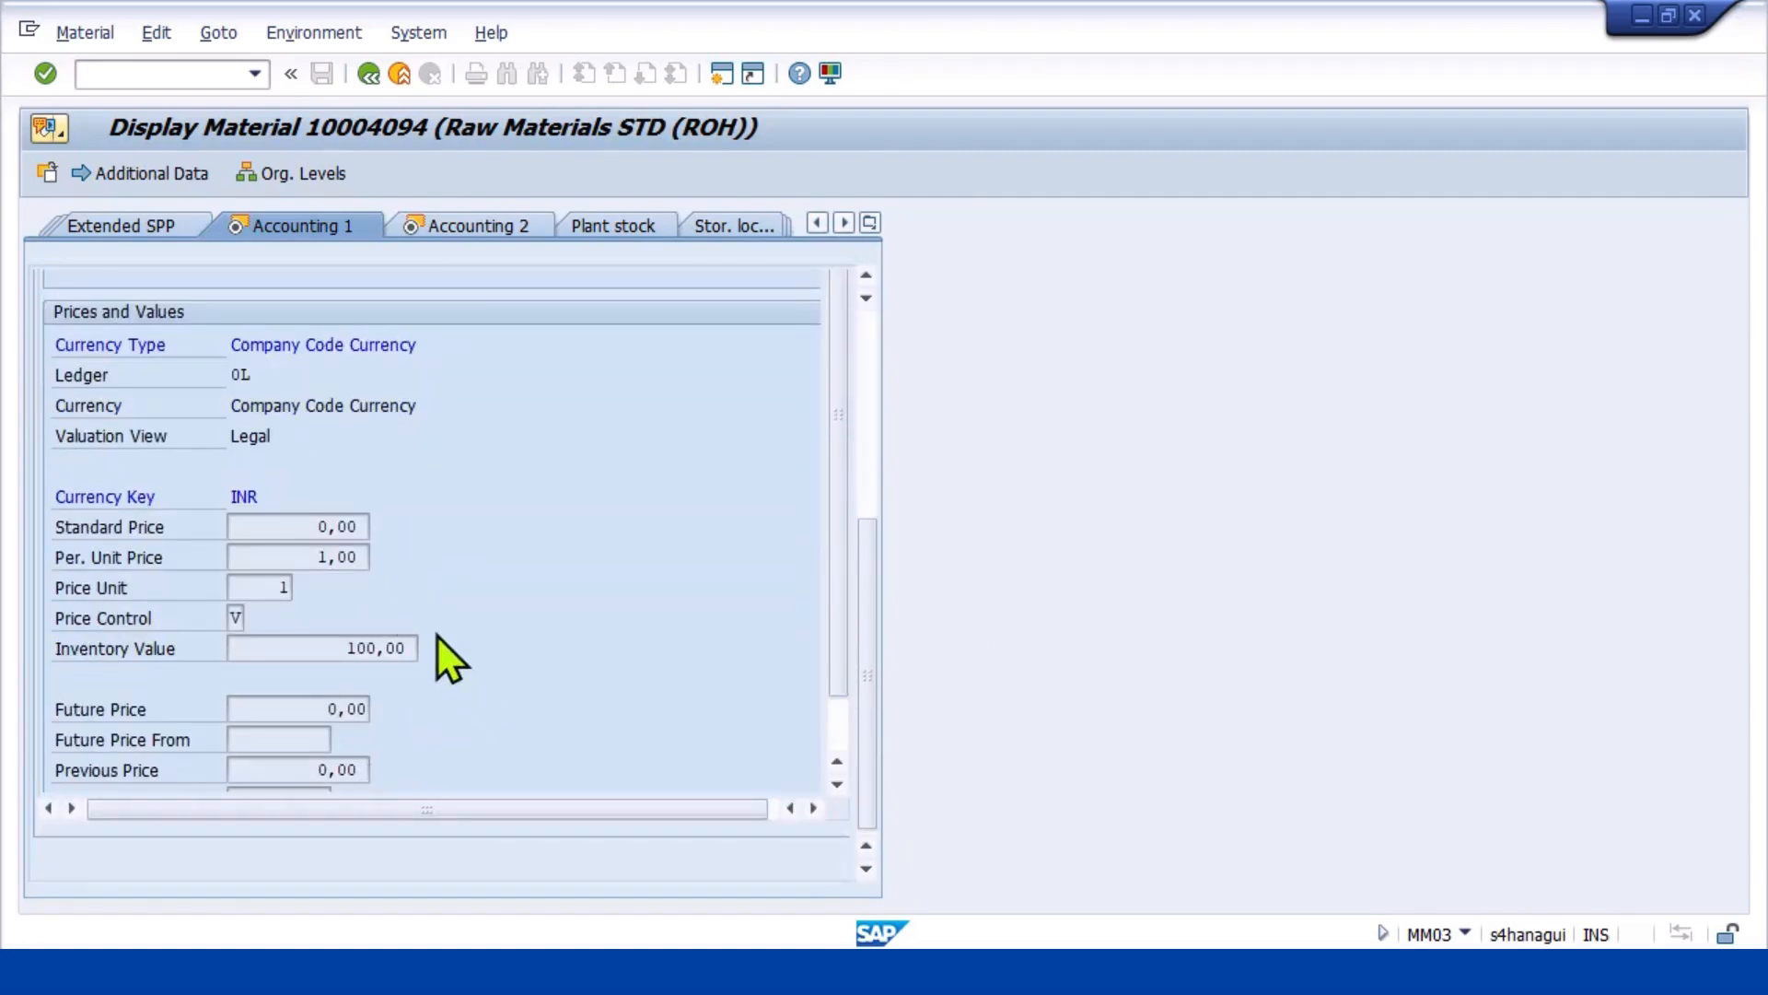
scroll(373, 584, up, 1)
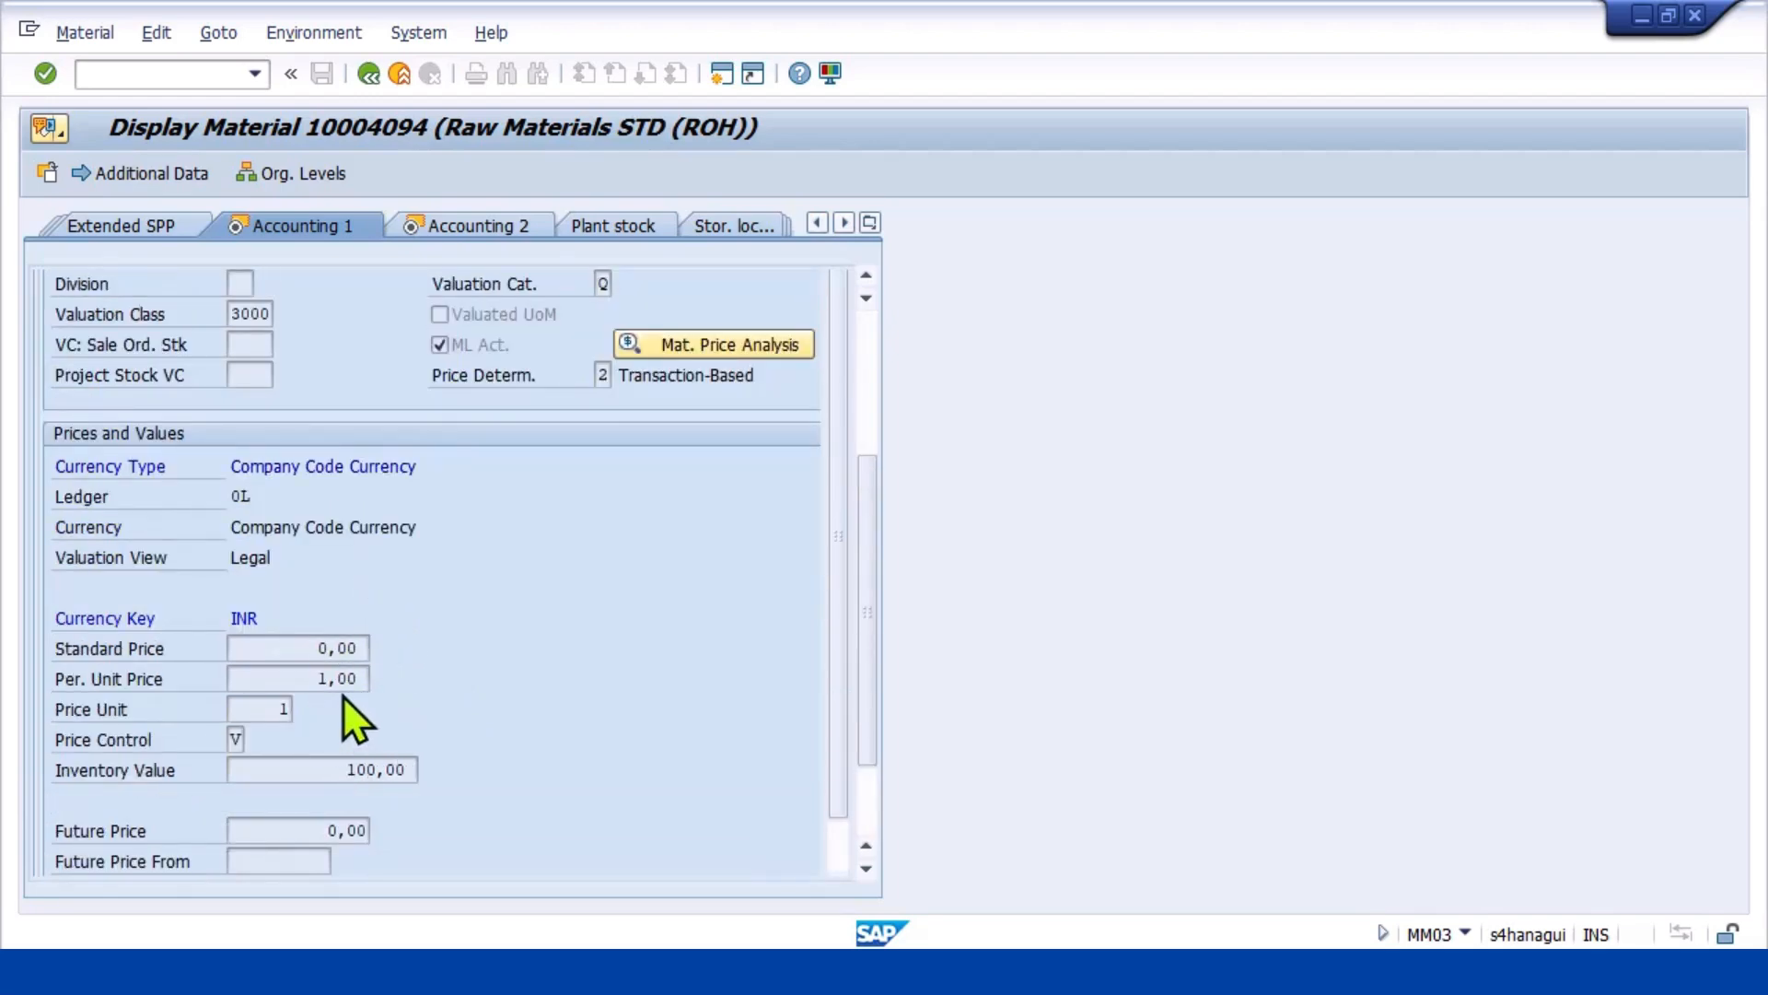
scroll(343, 695, up, 4)
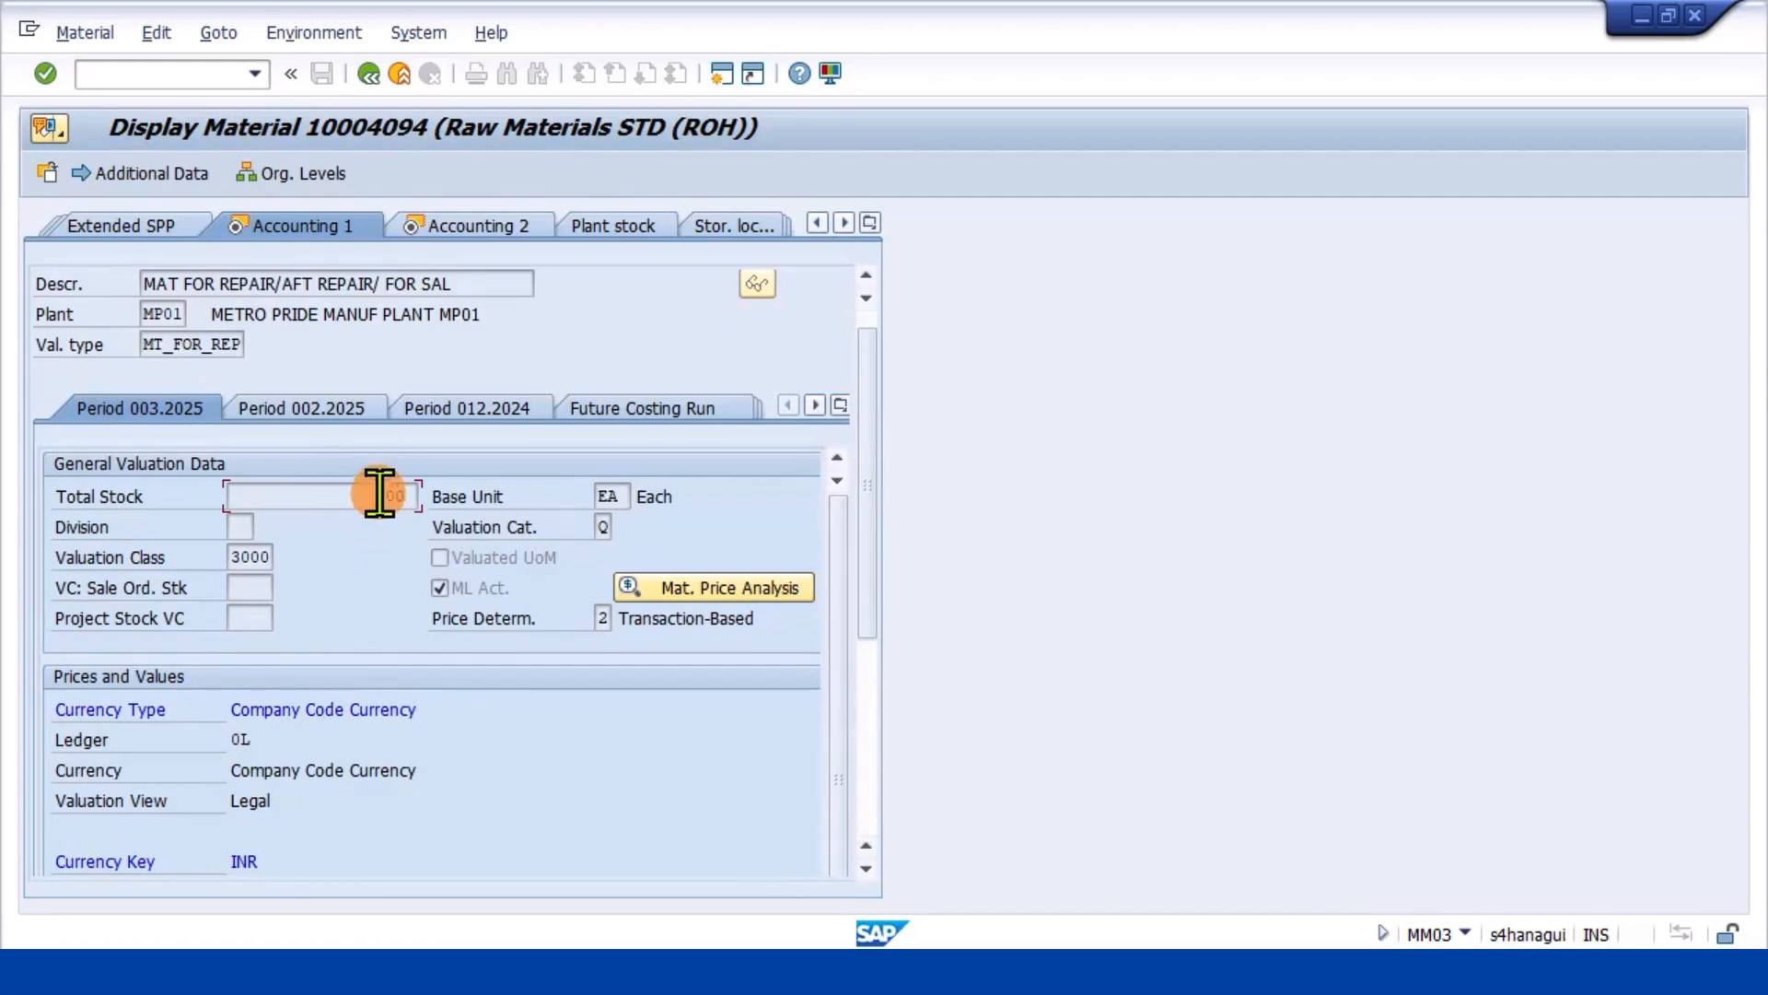
scroll(497, 779, down, 5)
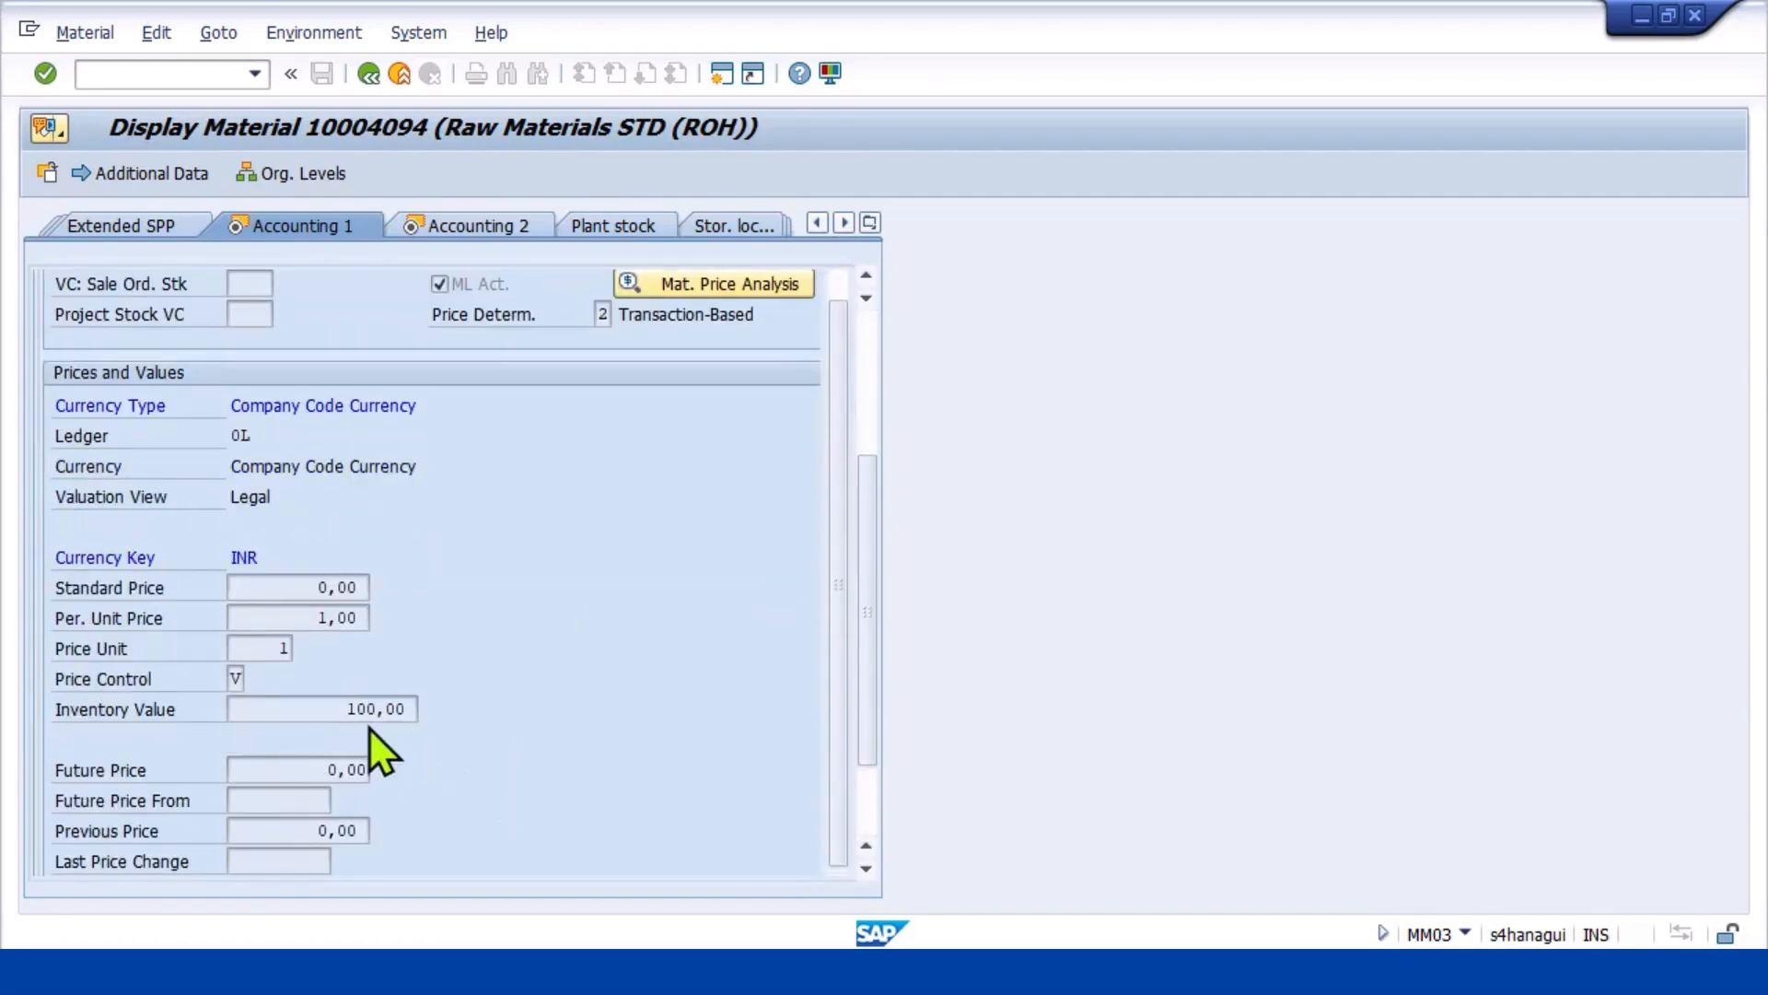
scroll(442, 698, up, 1)
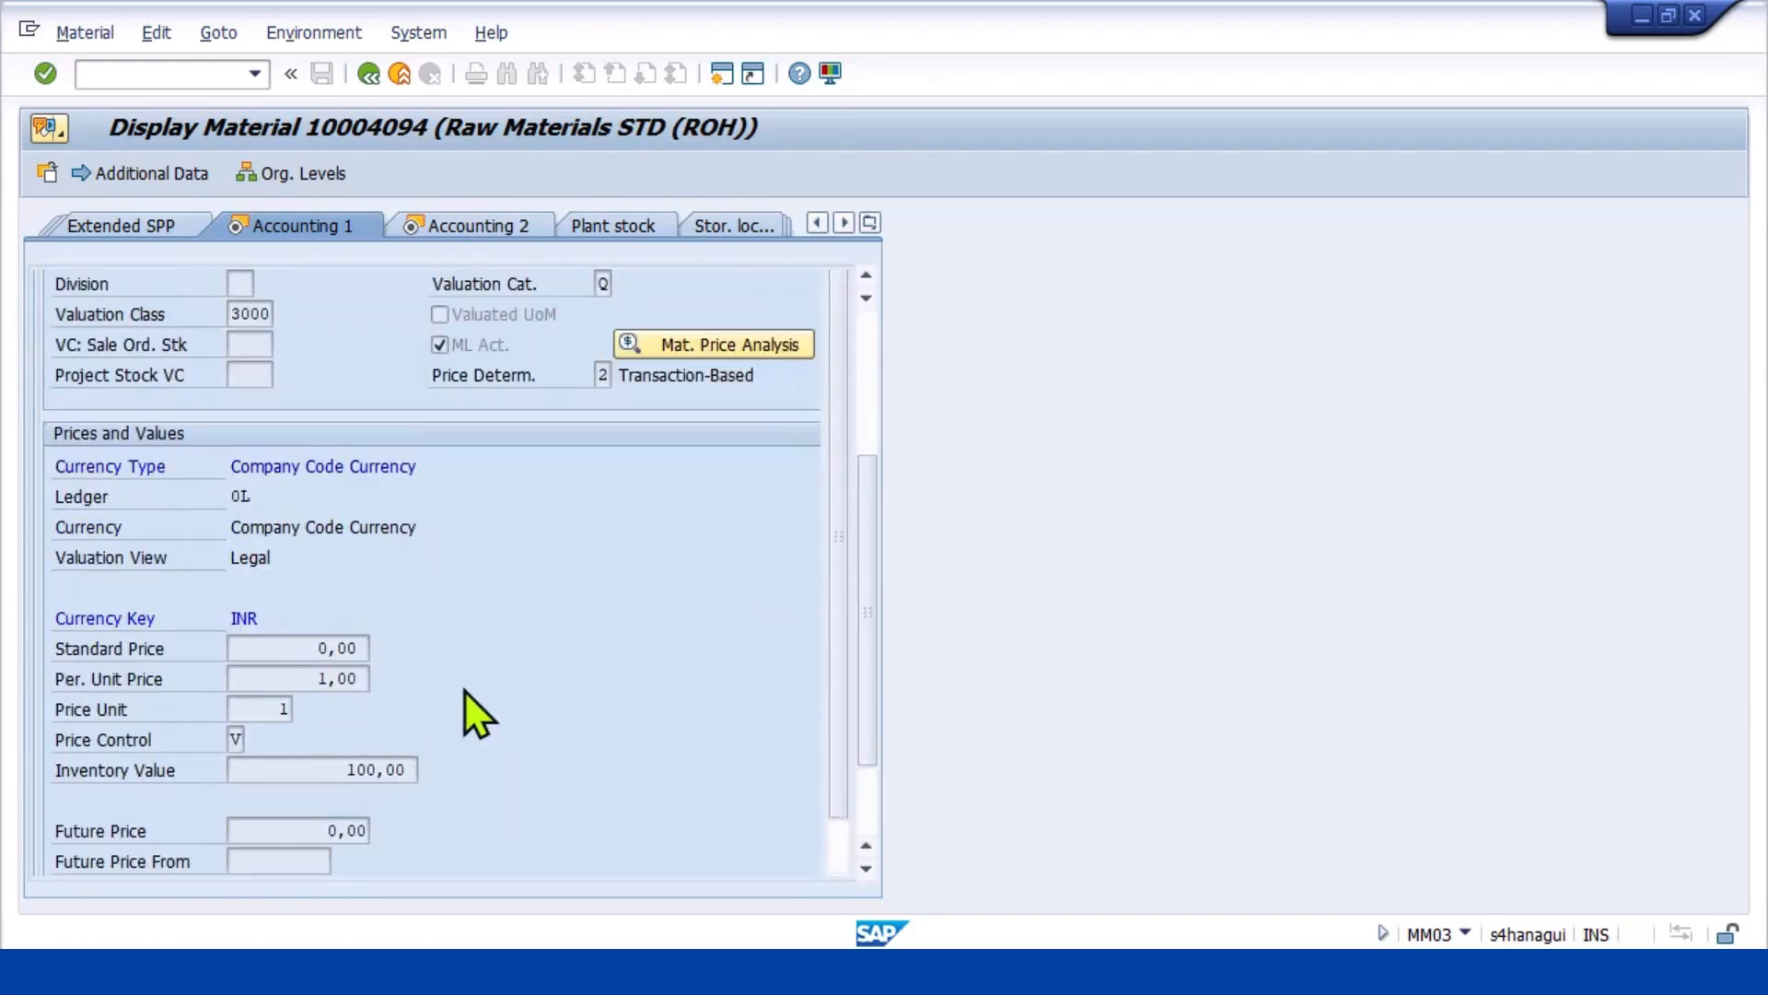
scroll(464, 689, up, 5)
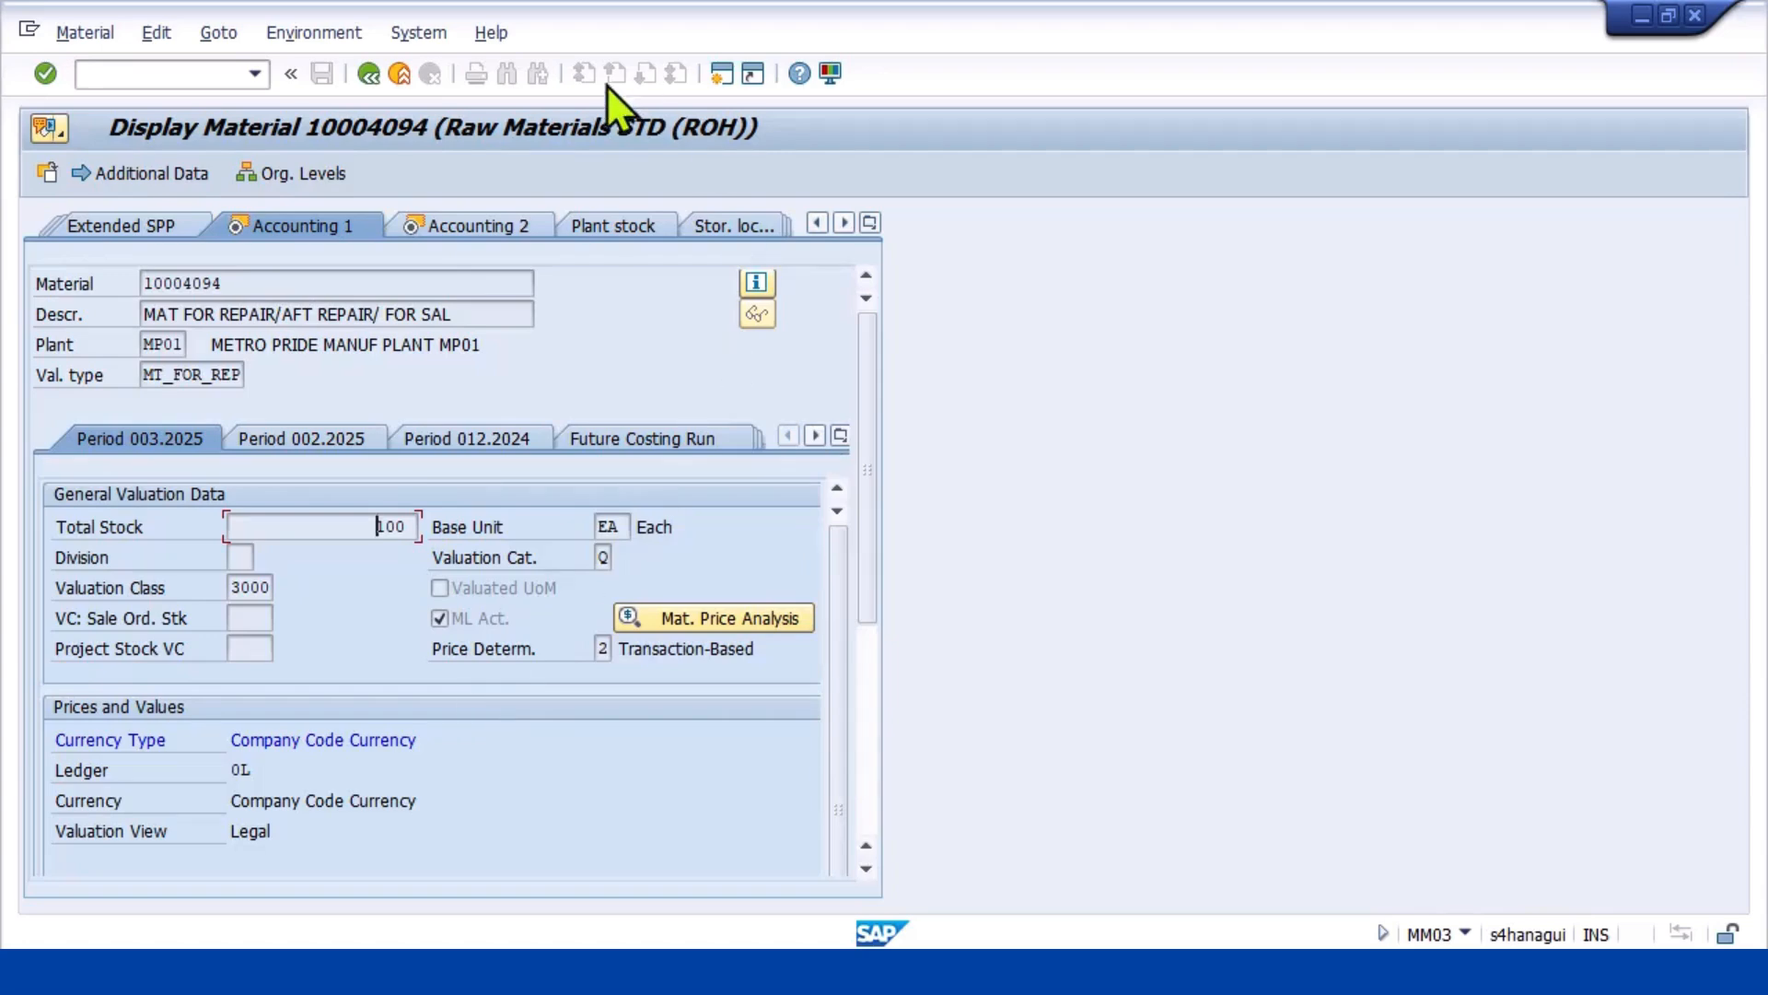
Reopen the material with the same views, plant and storage location for valuation type MT_AFT_REP
click(371, 81)
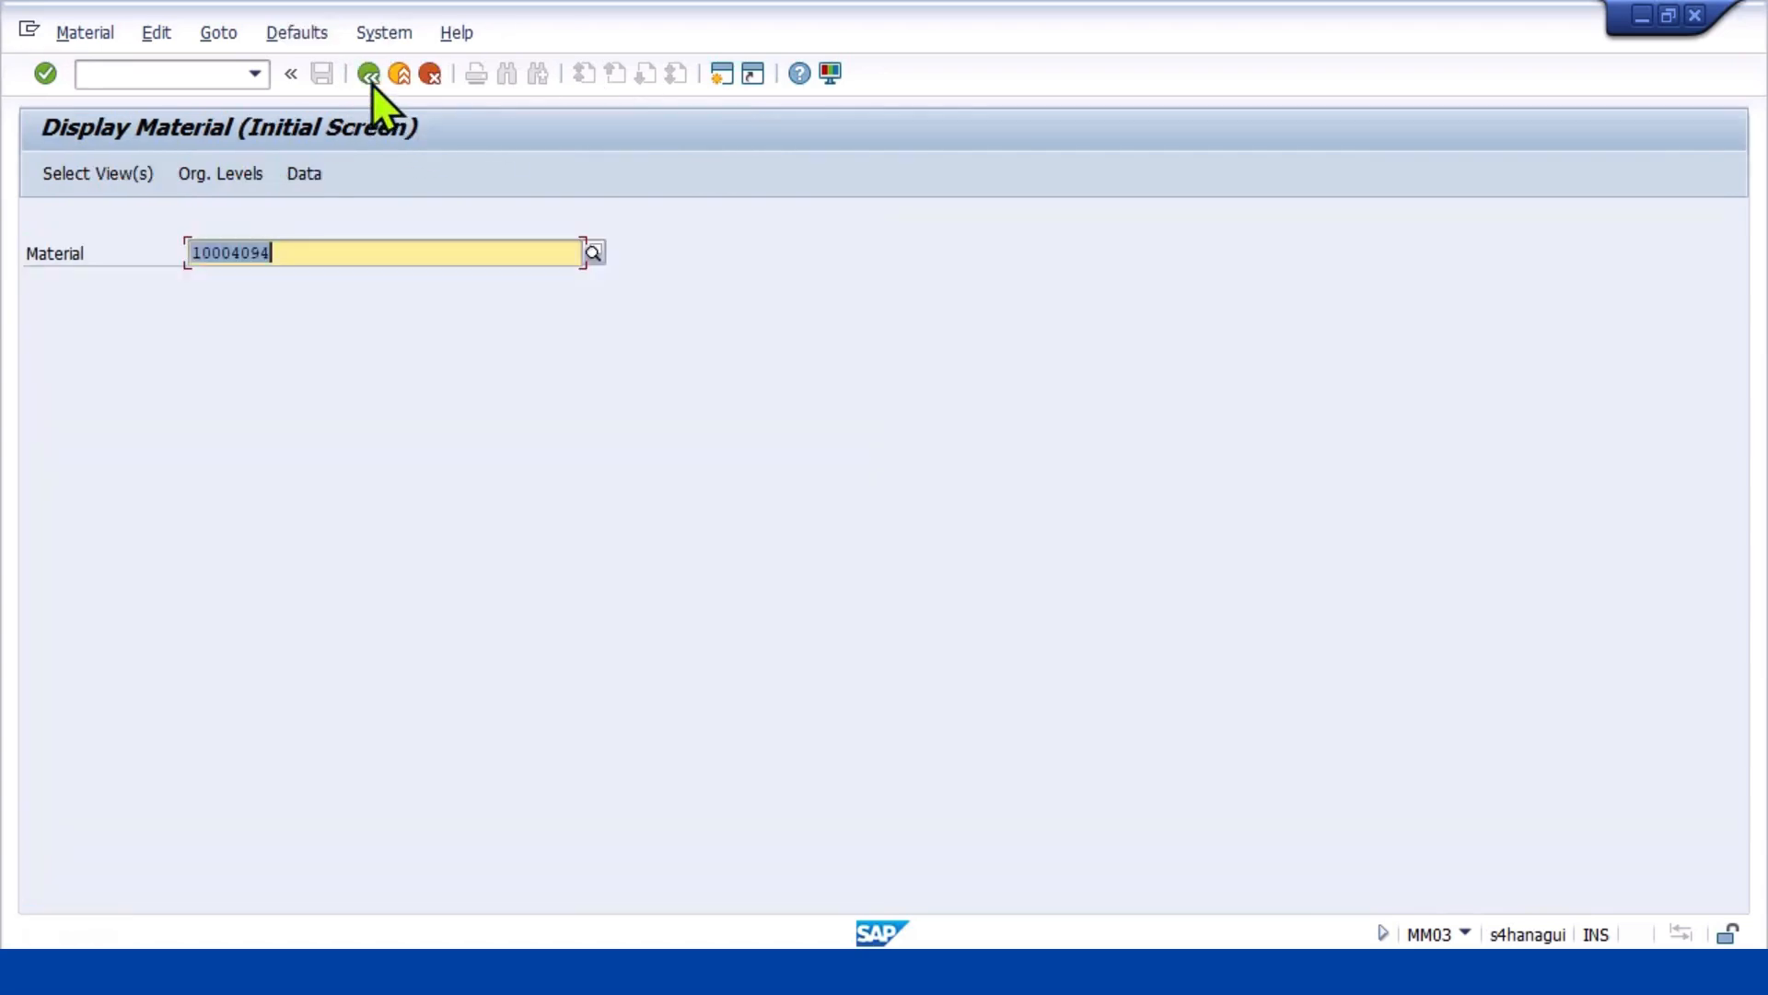
key(Return)
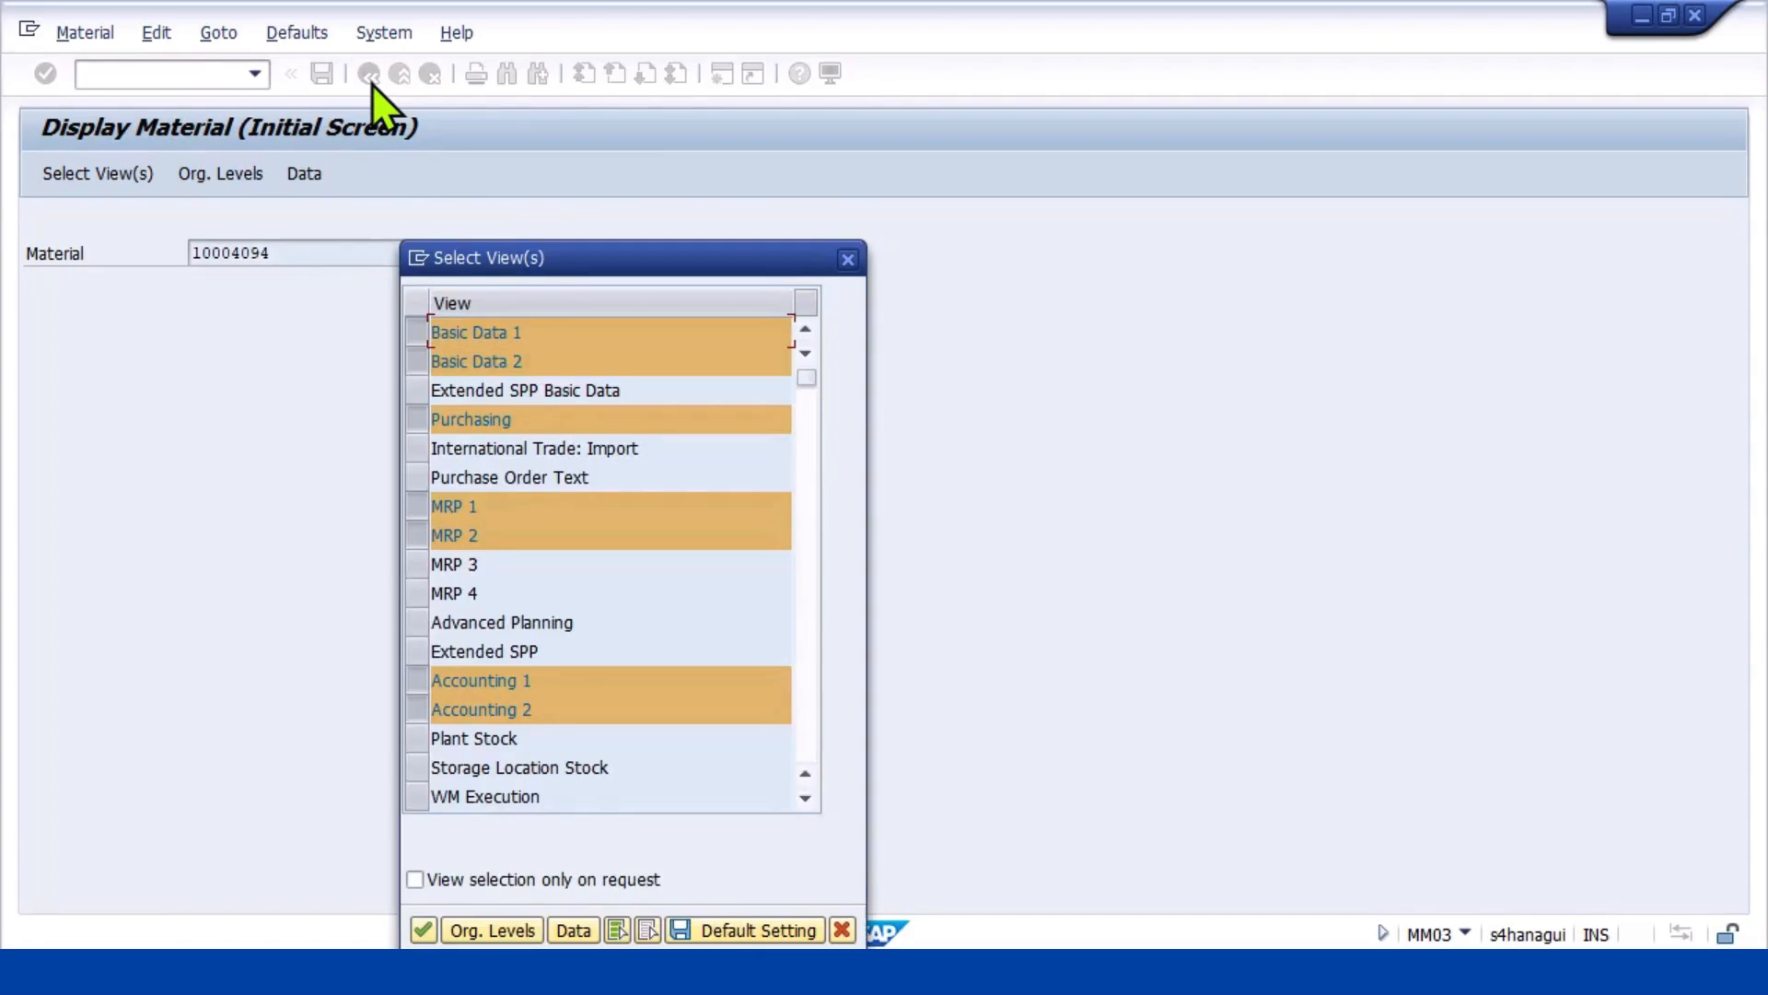
key(Return)
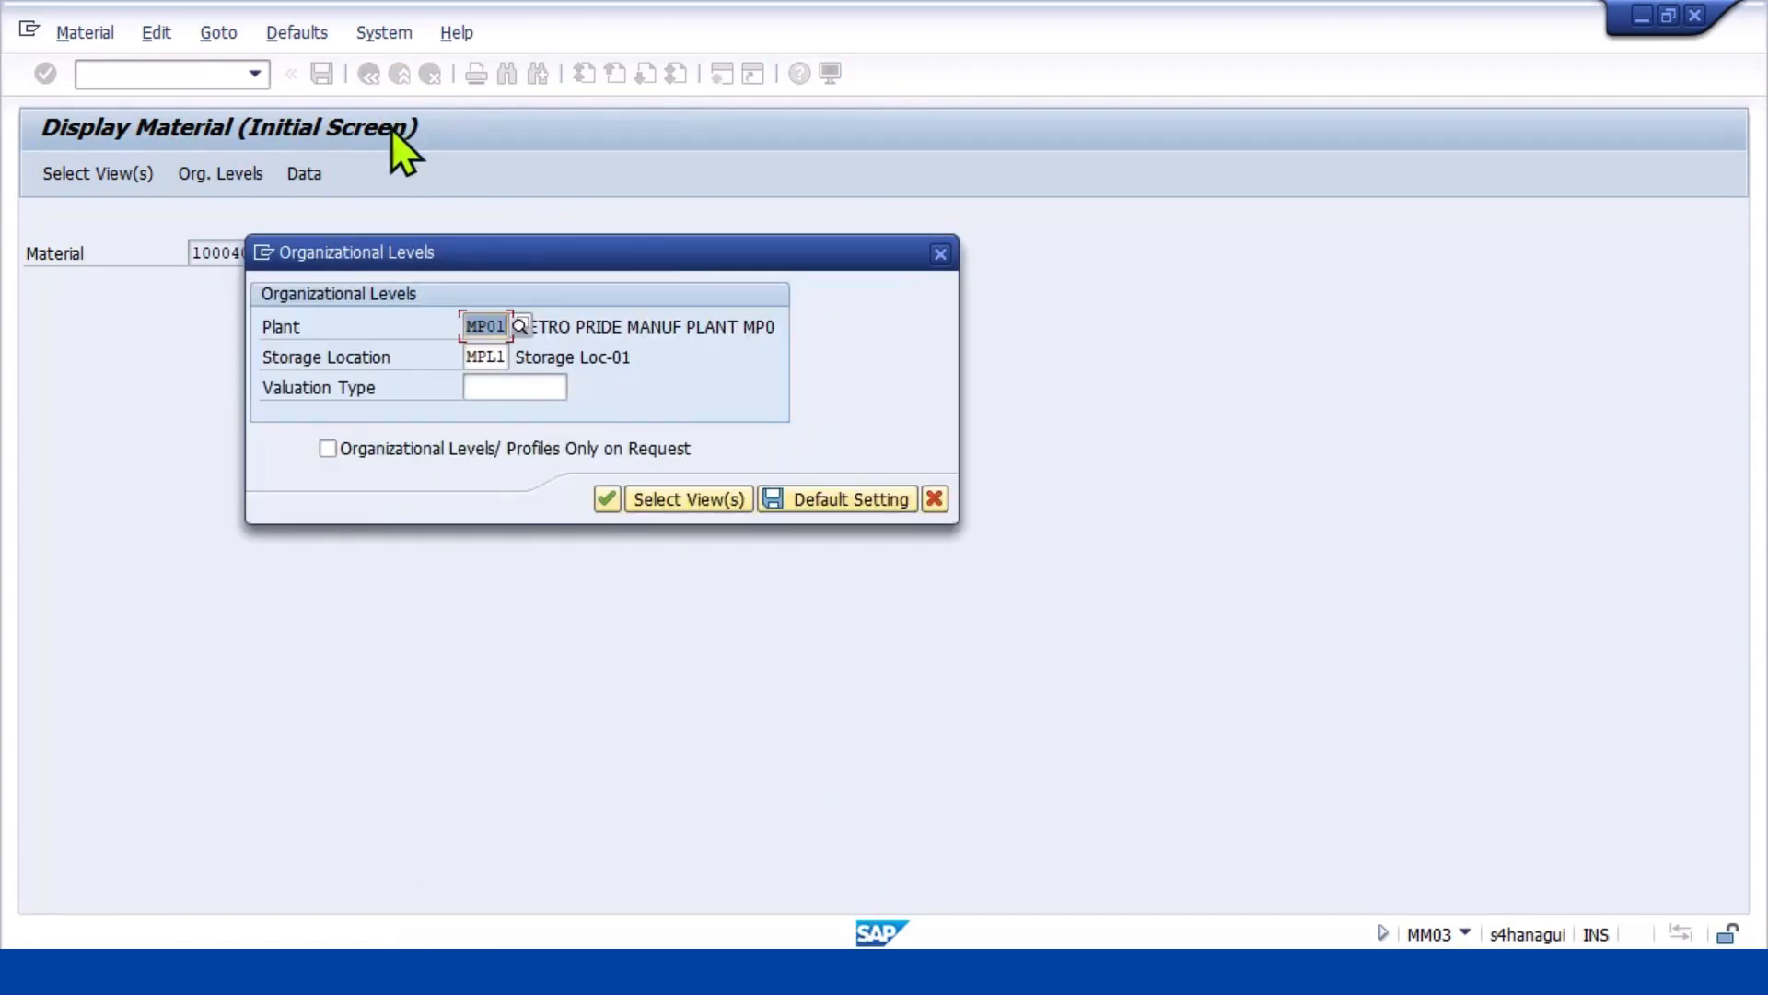
click(508, 387)
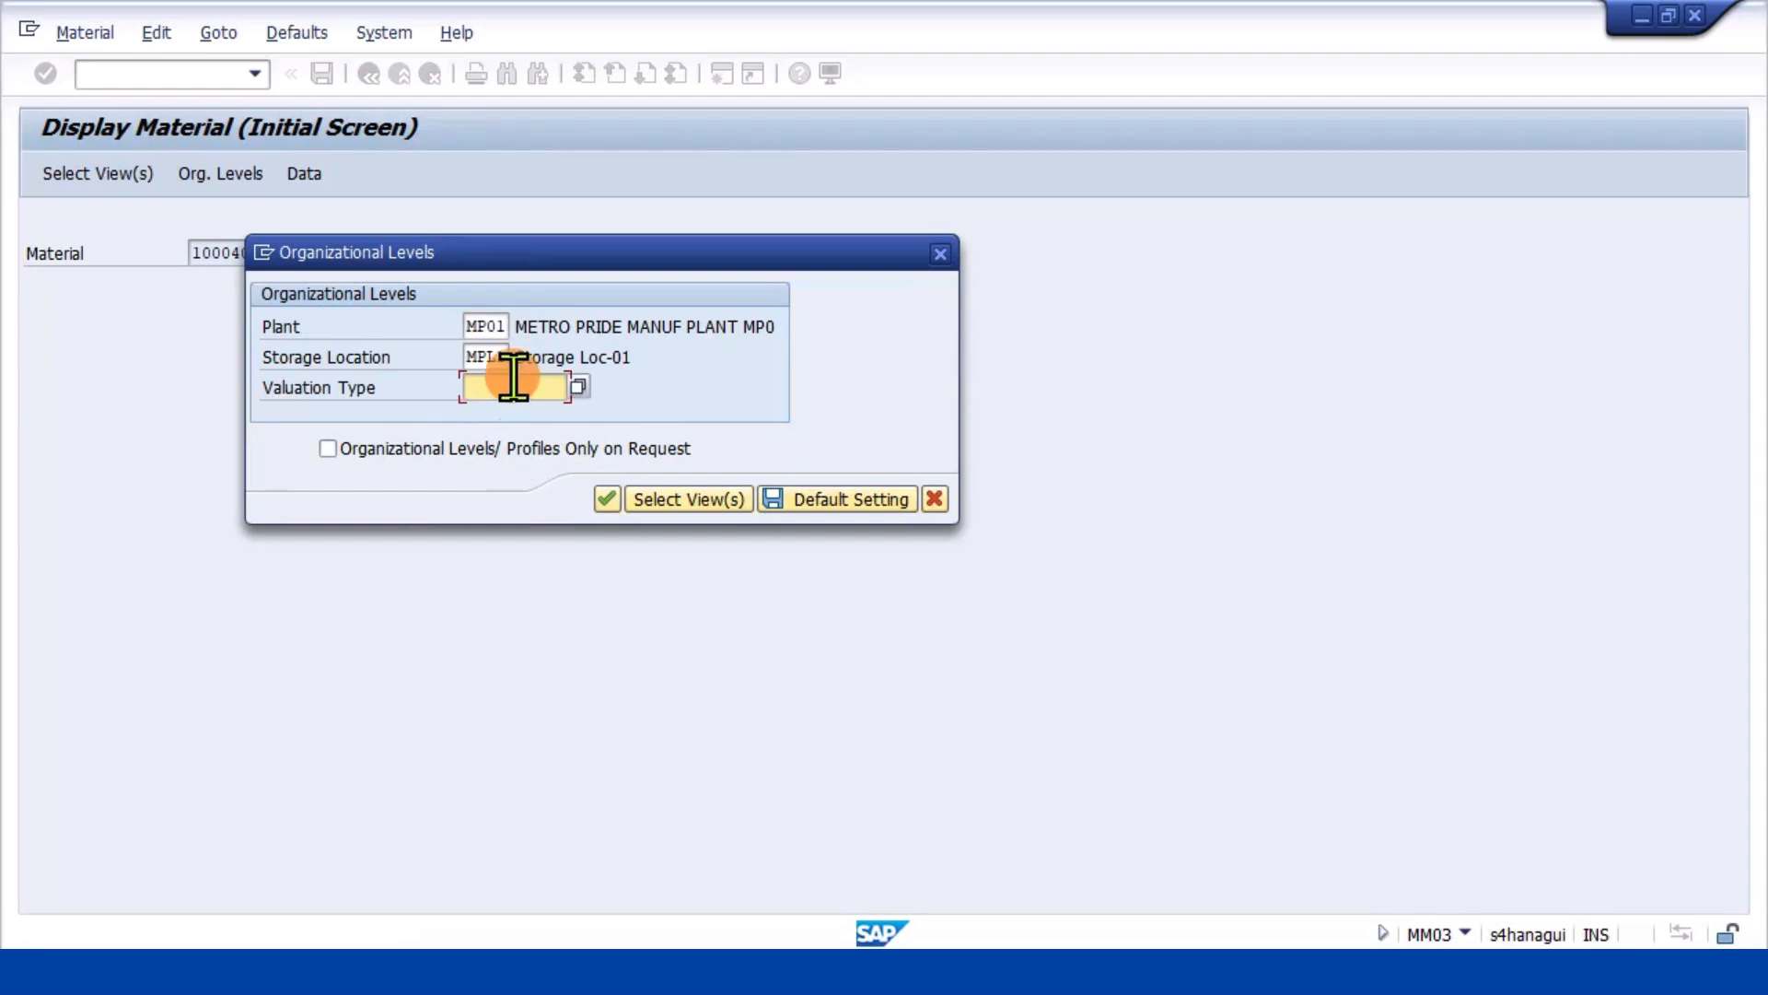
click(578, 387)
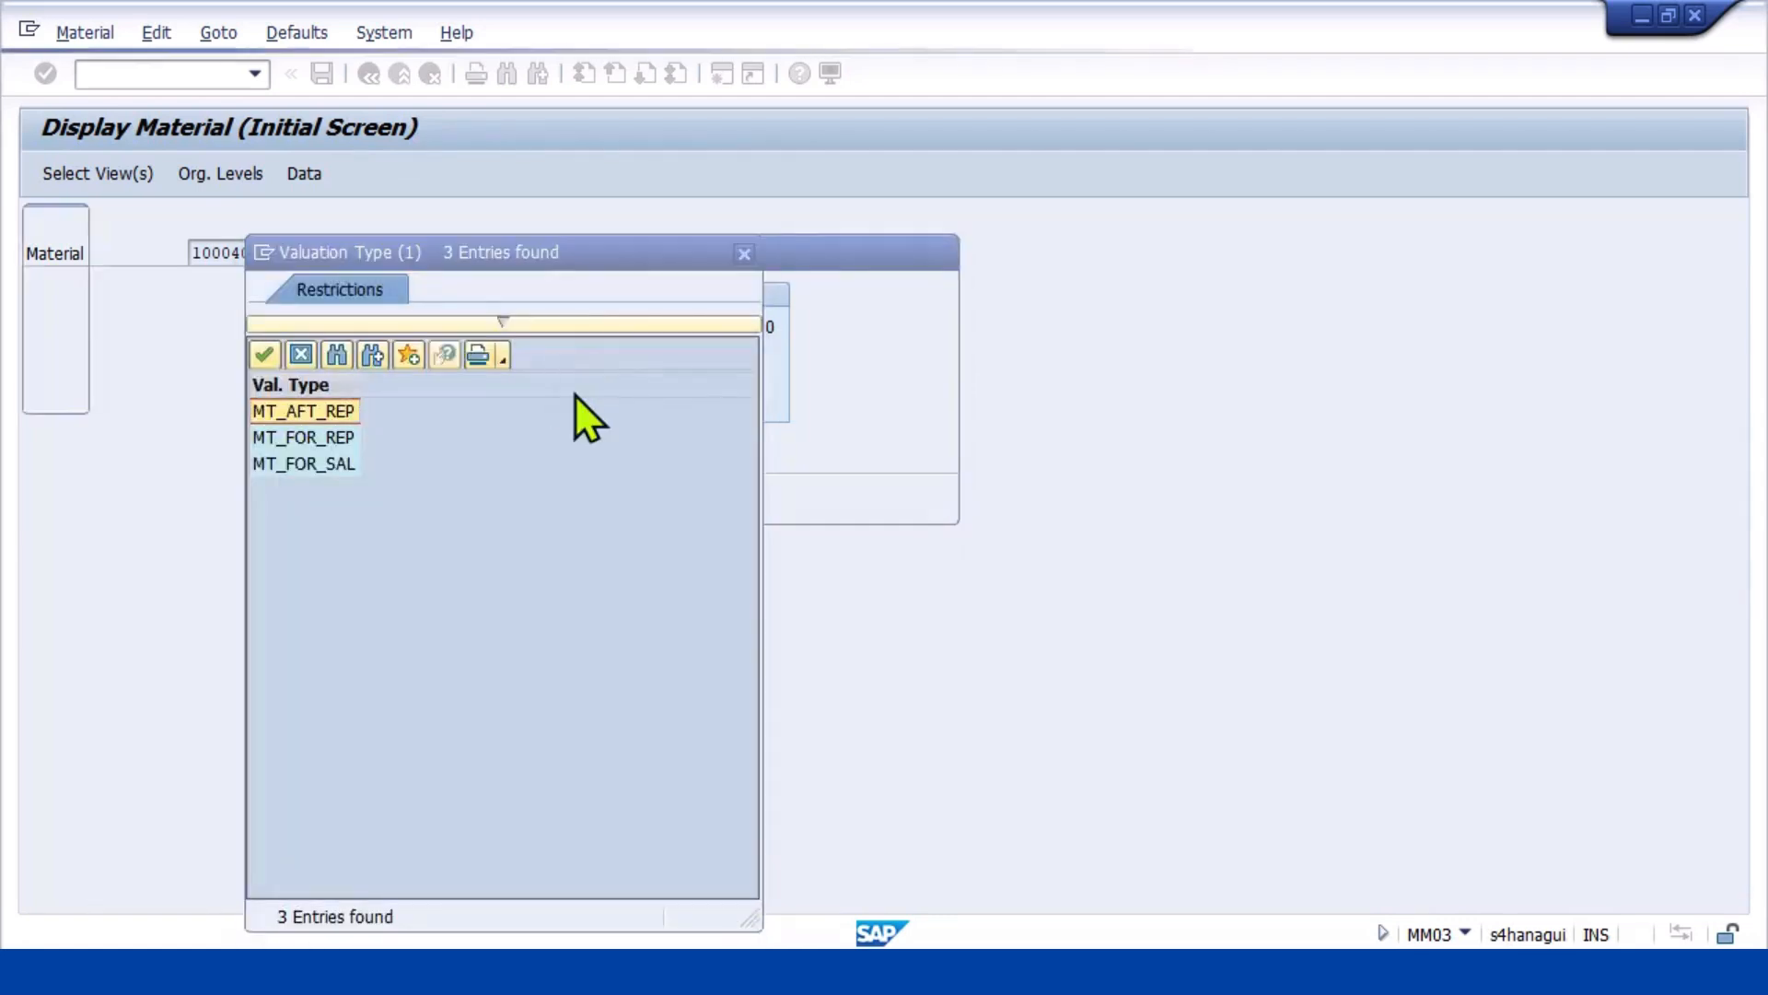
double_click(317, 440)
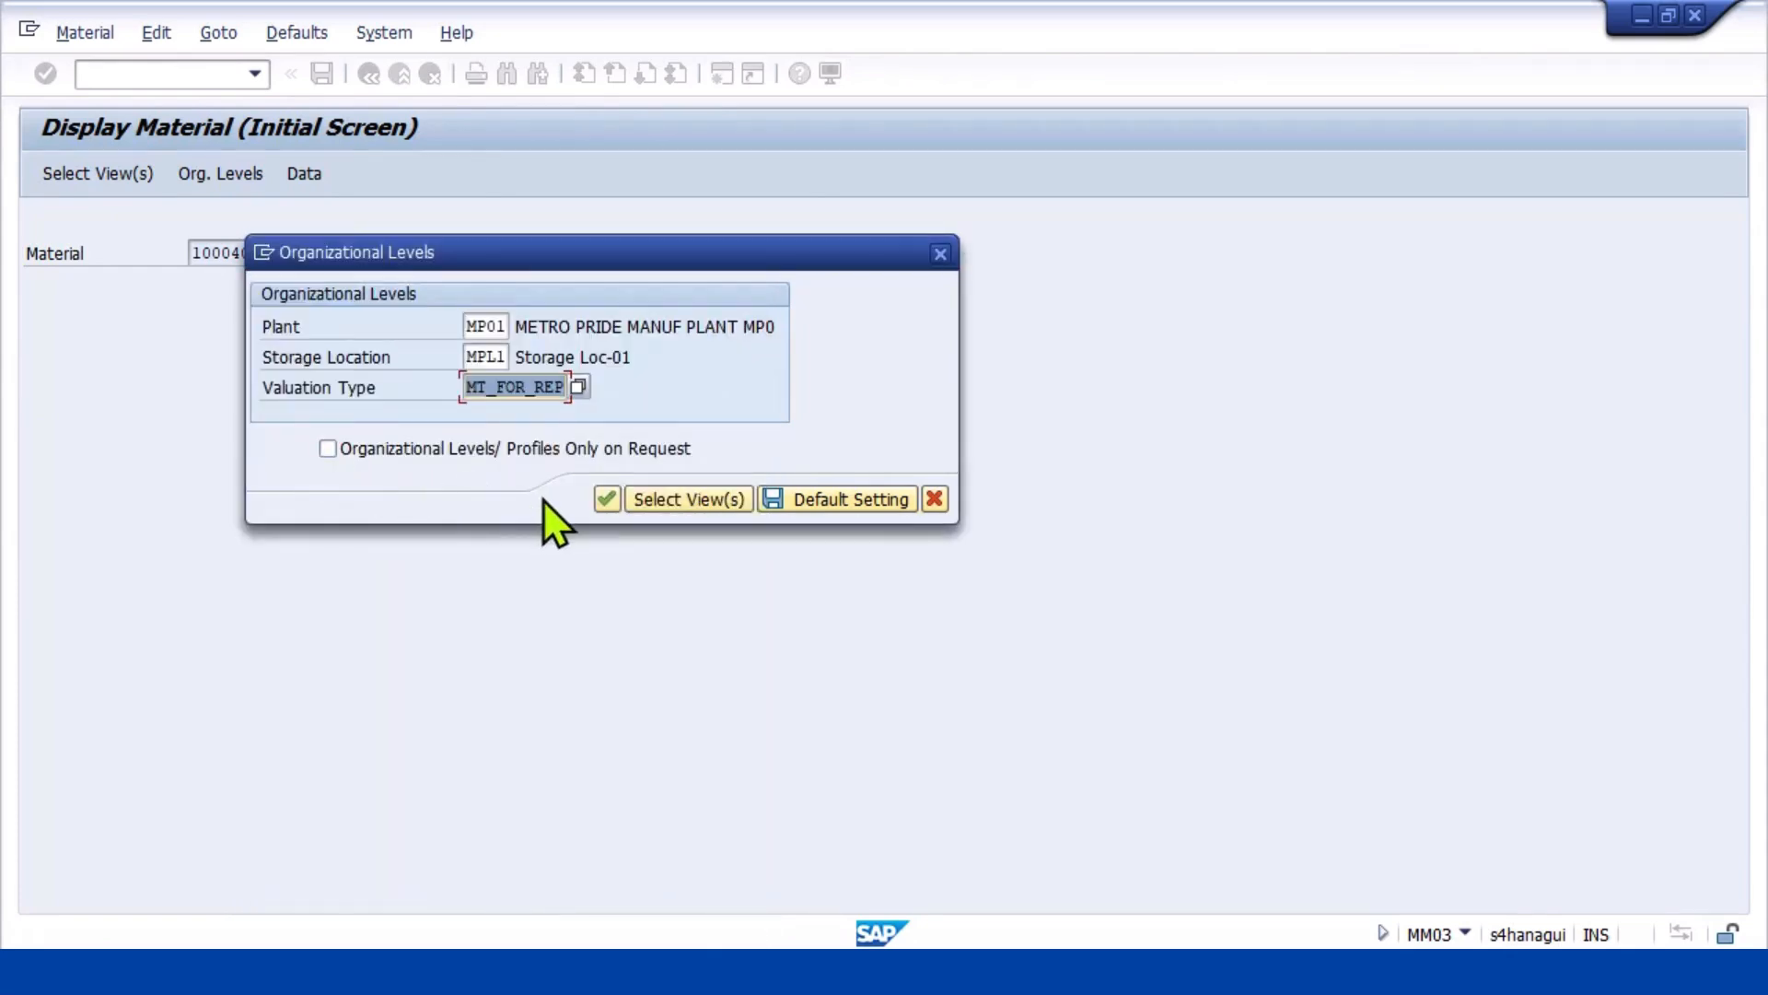
click(578, 385)
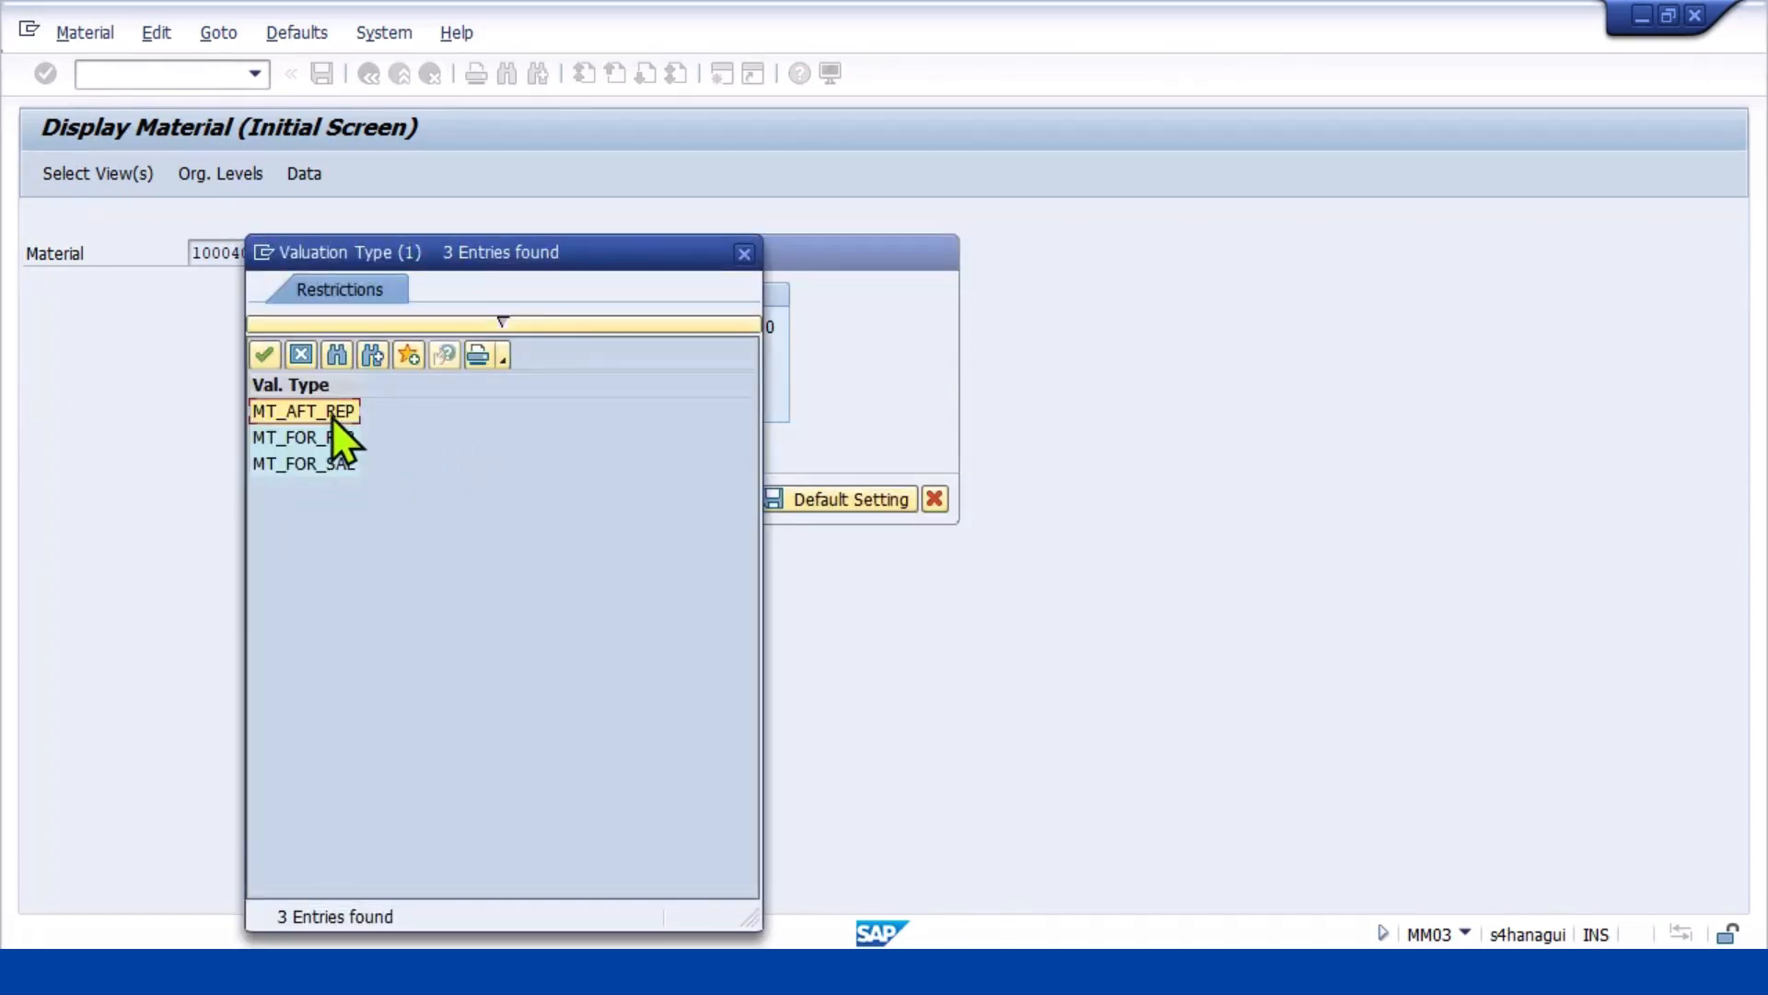
double_click(331, 413)
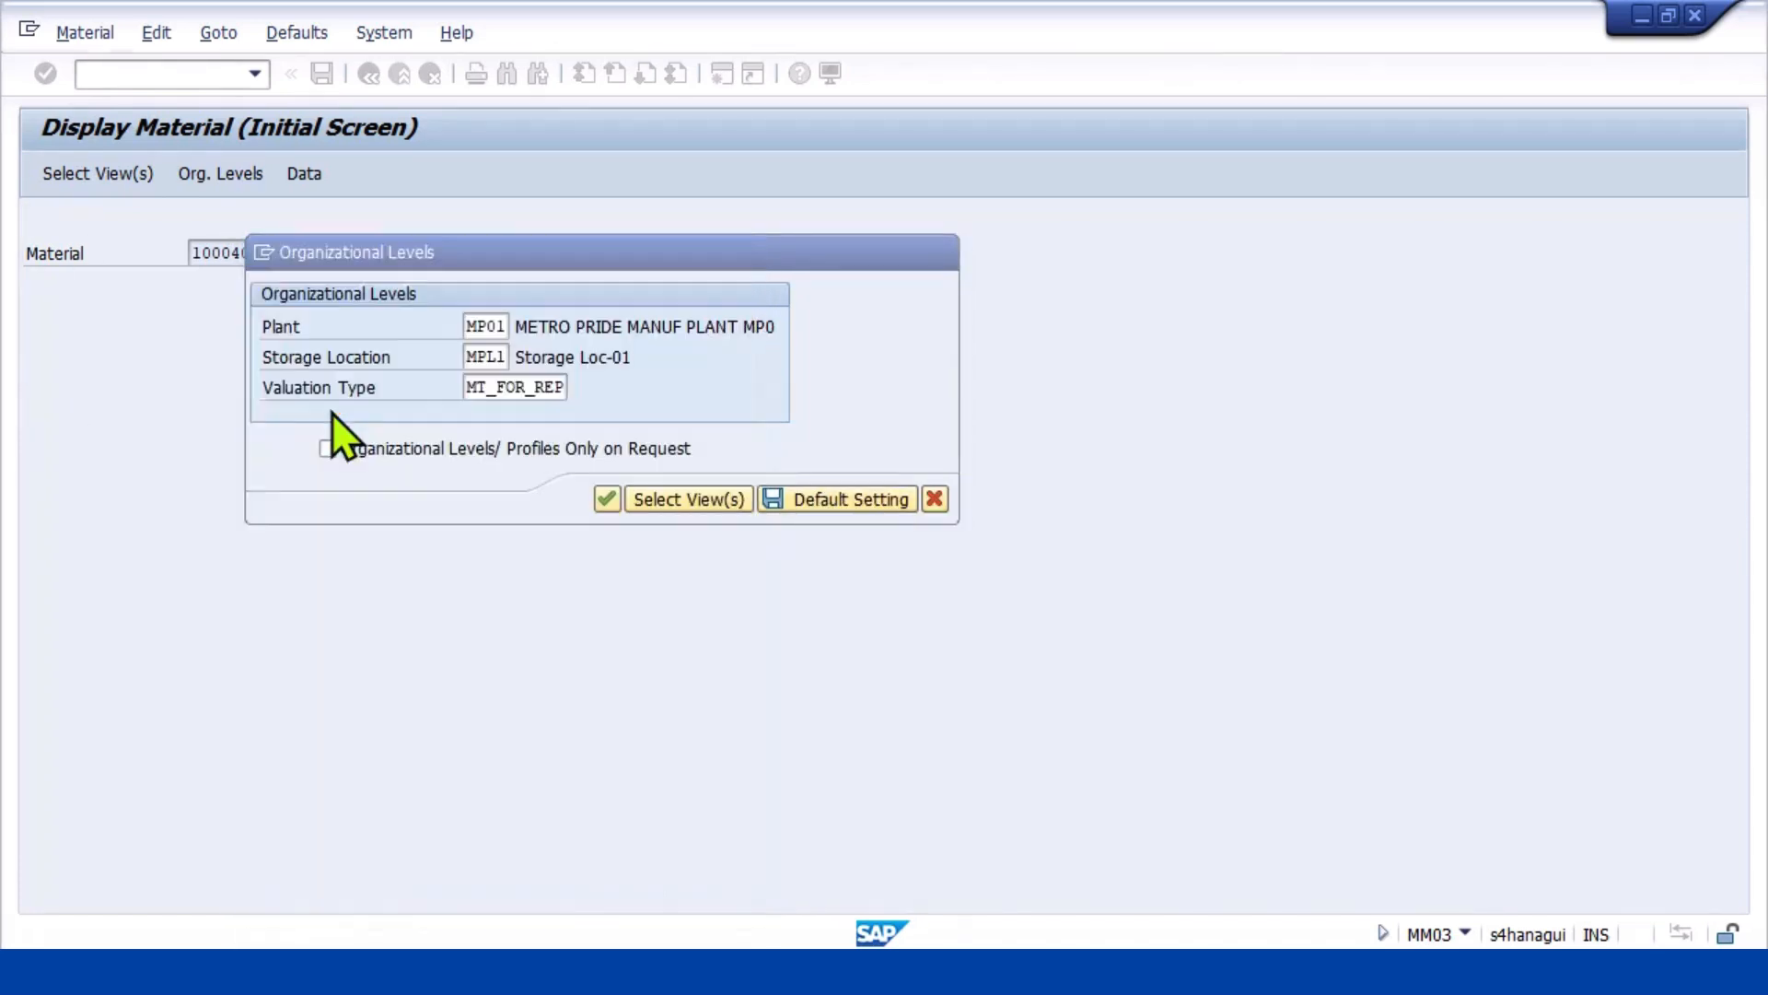
click(604, 500)
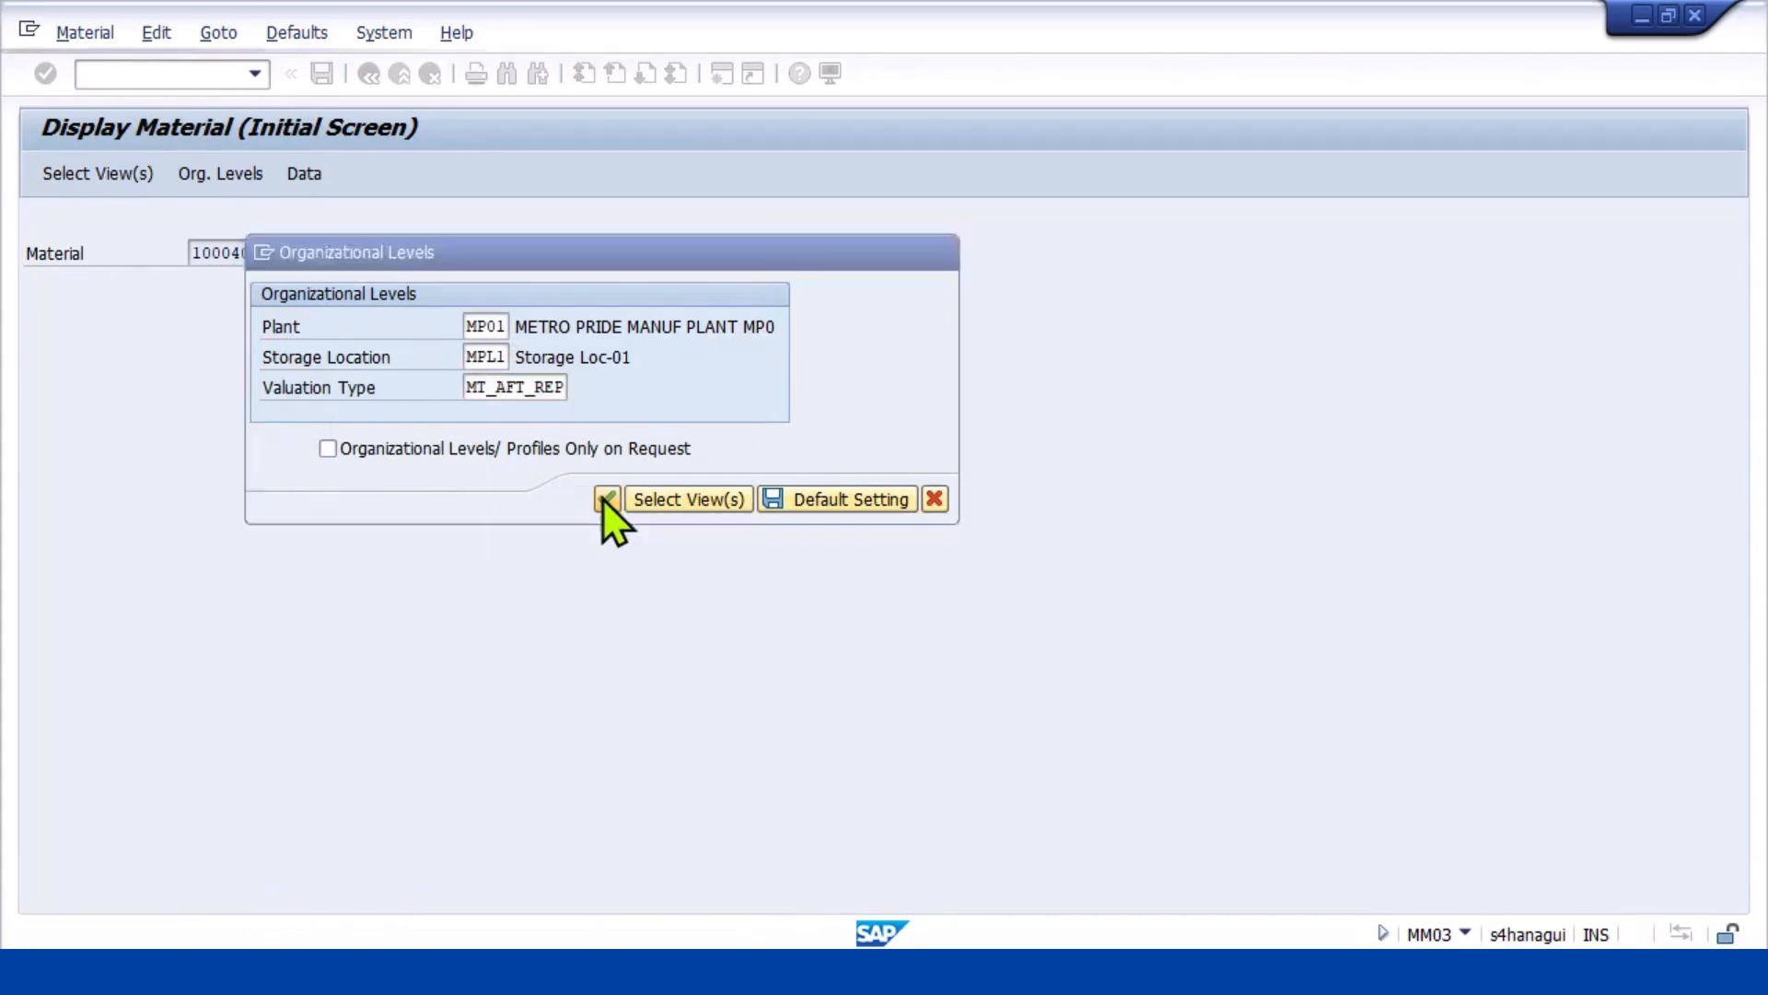
Examine the total stock, per unit price and inventory value in the Accounting 1 view for valuation type MT_AFT_REP
click(870, 223)
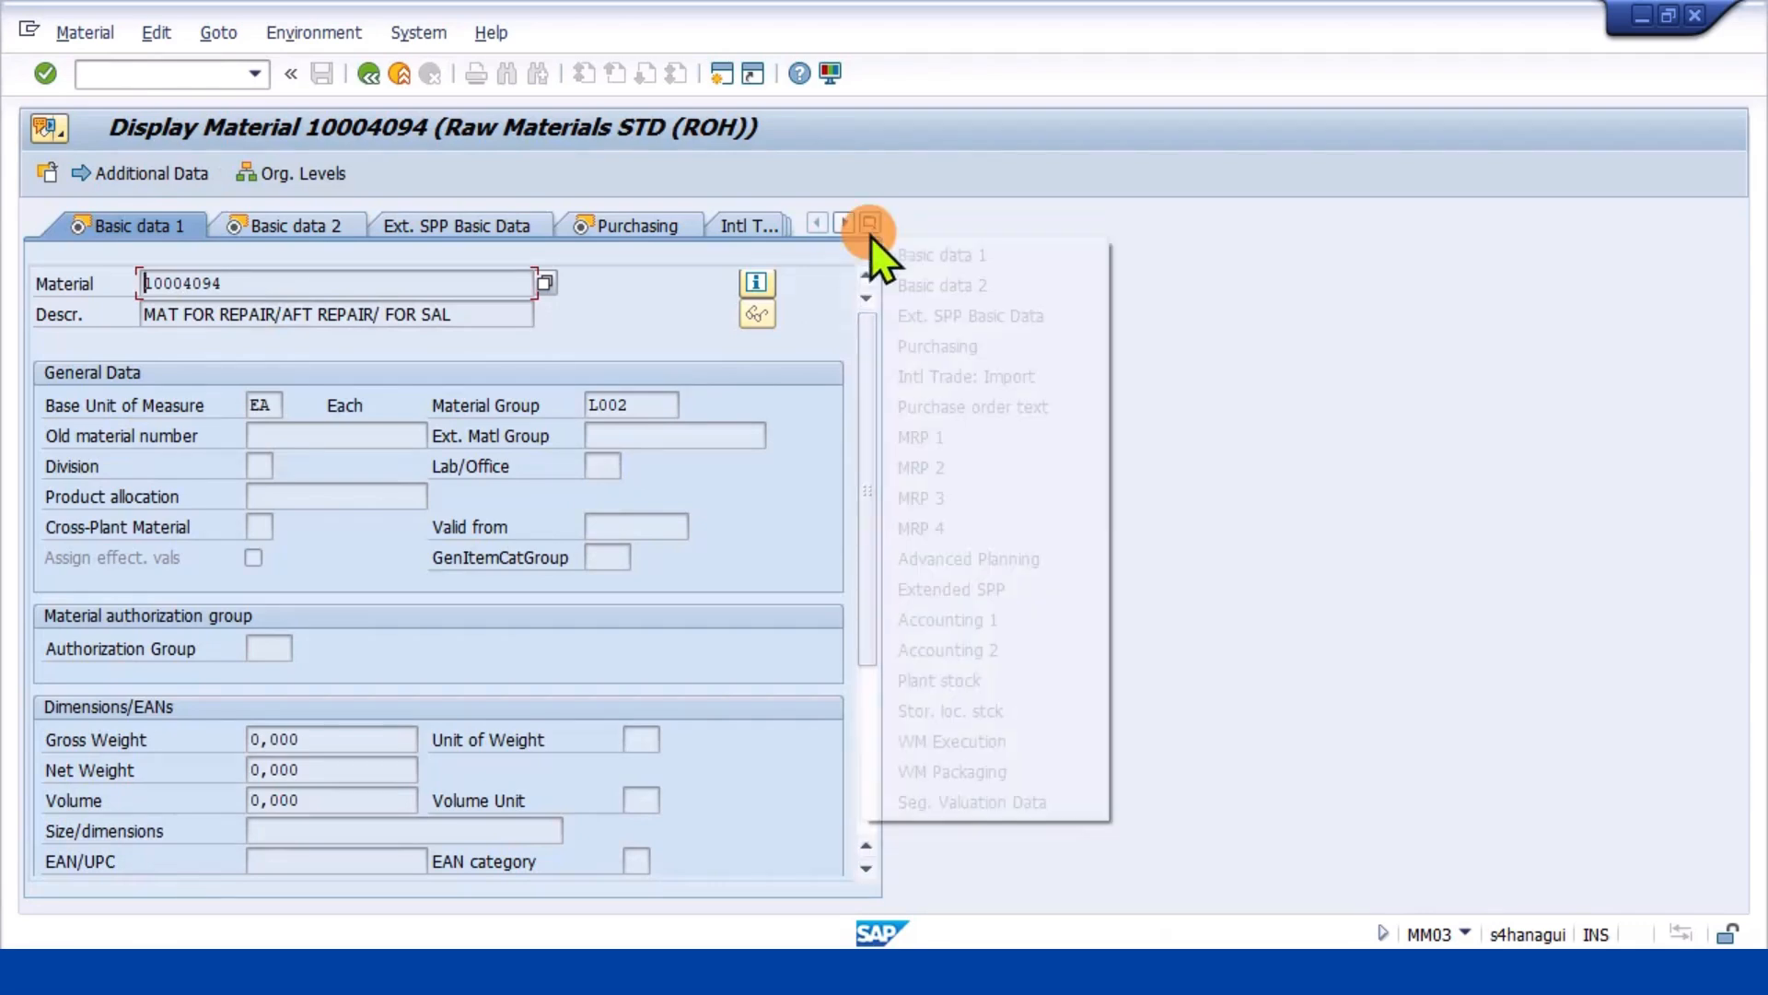
click(921, 618)
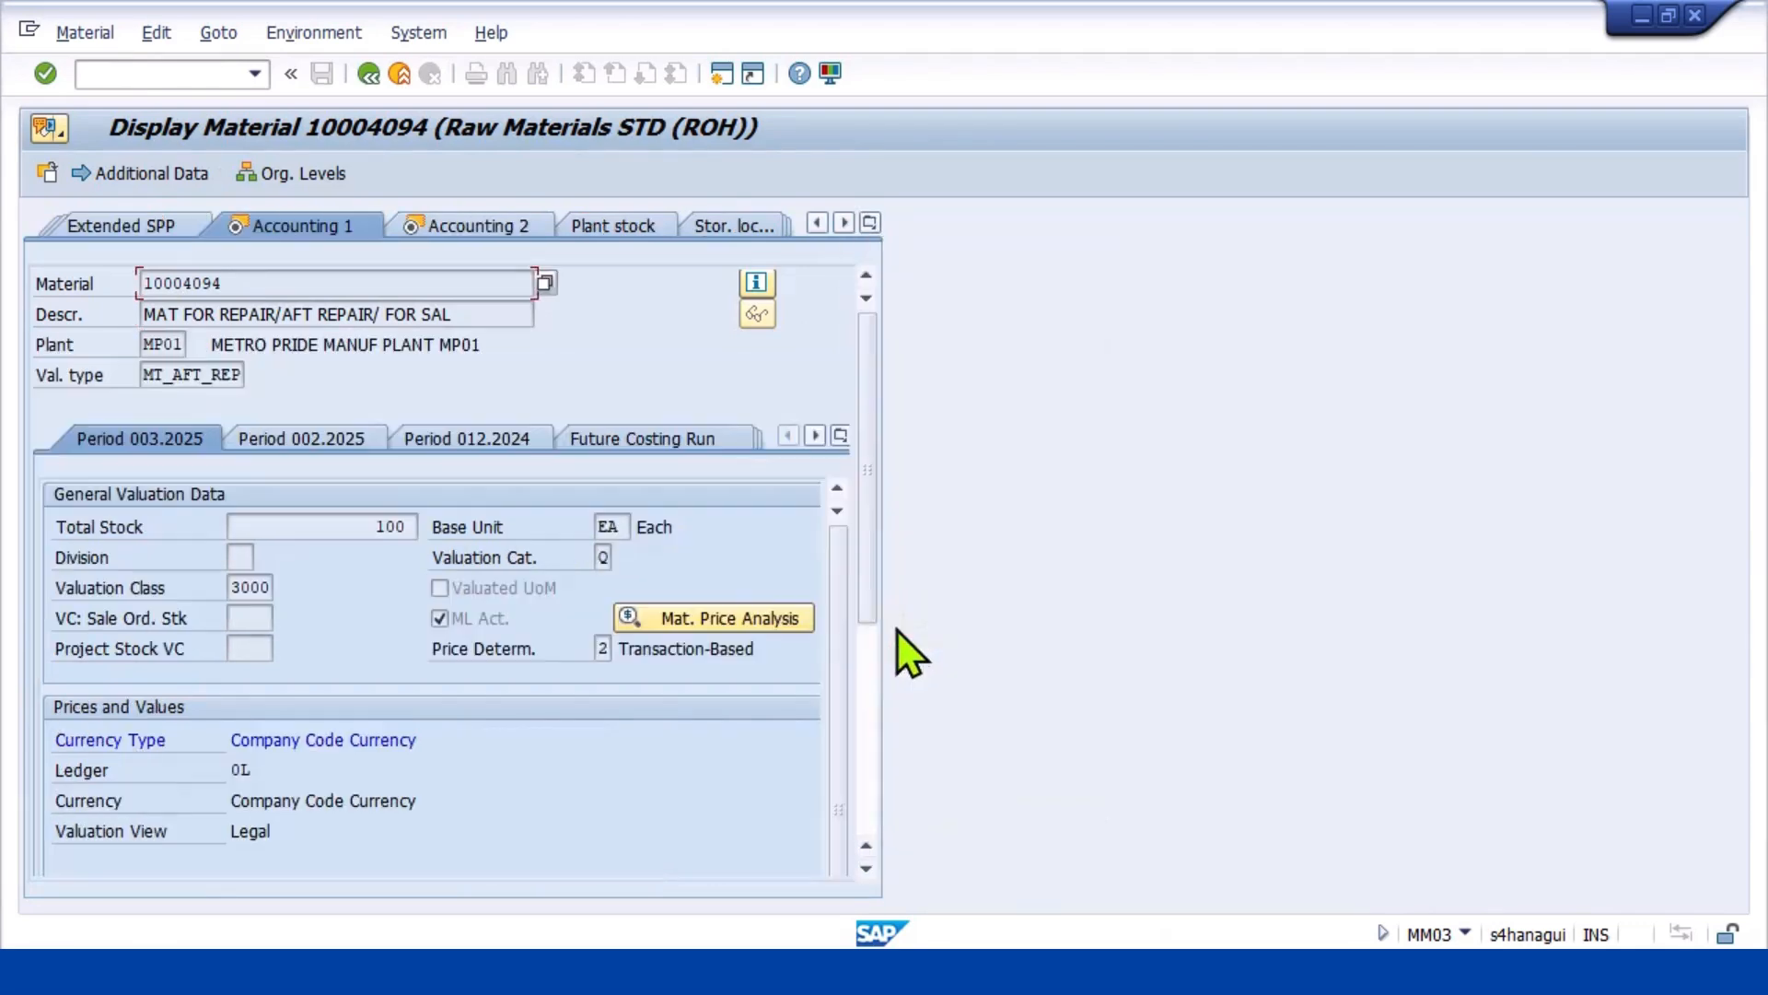
key(Return)
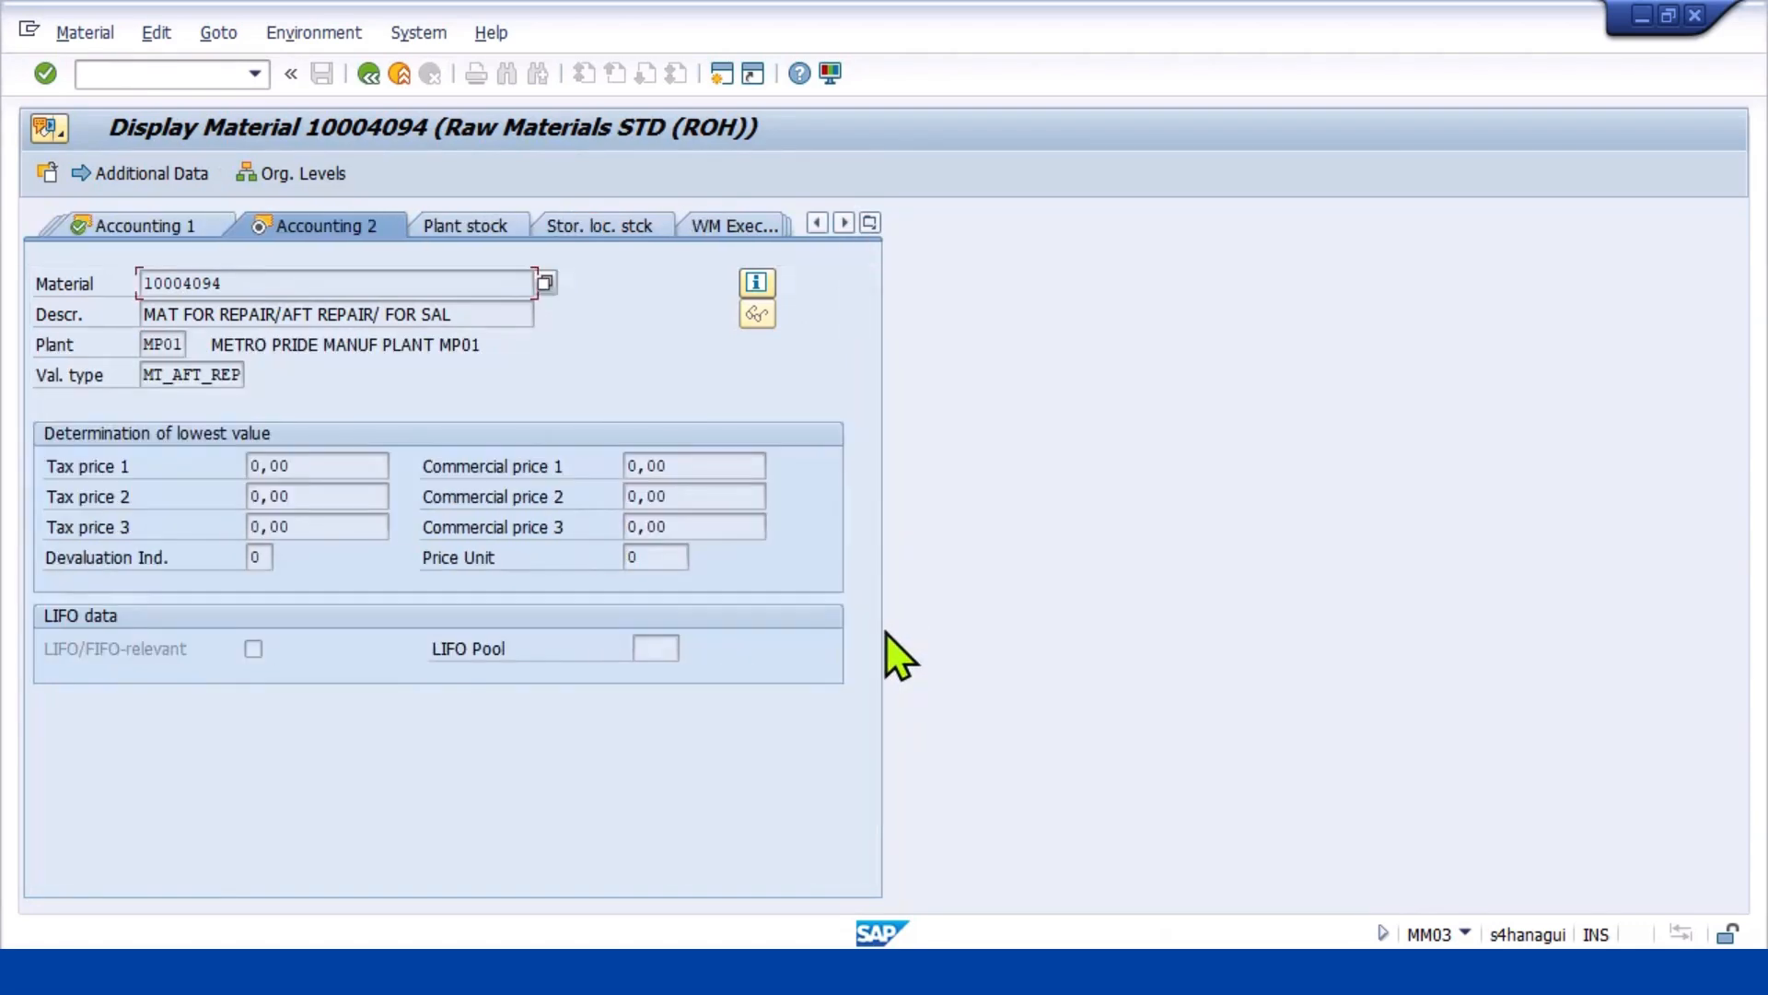
click(864, 226)
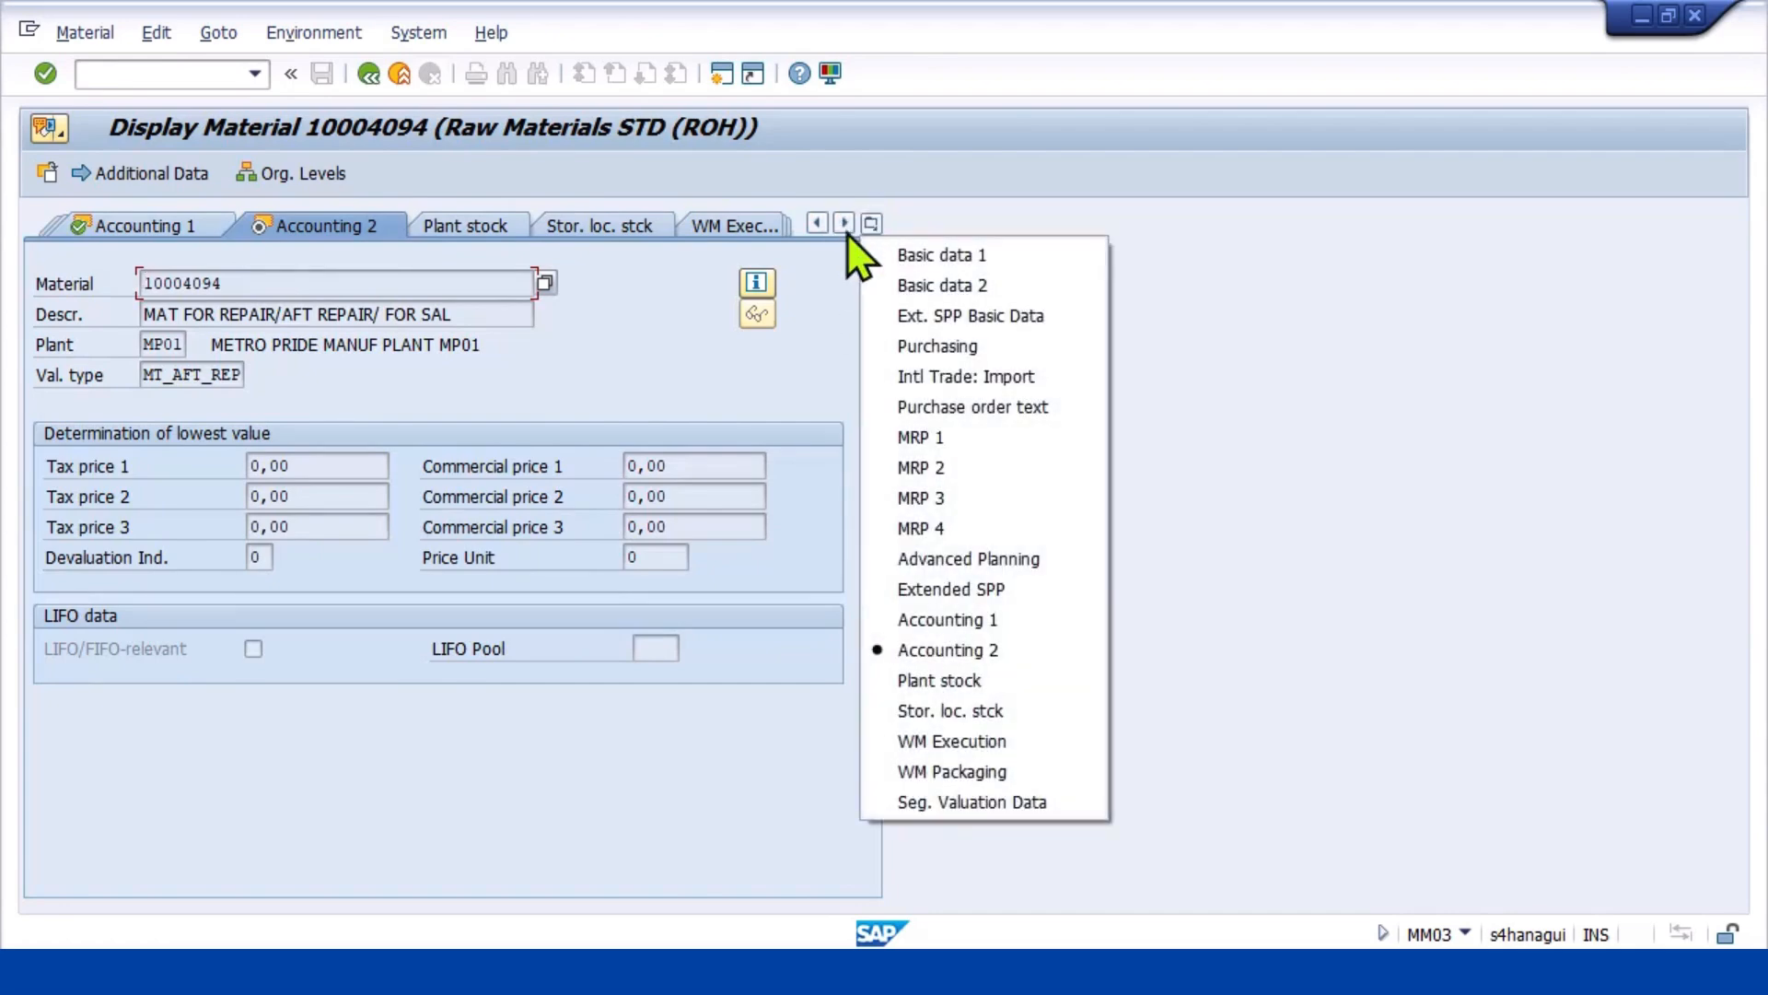
click(158, 225)
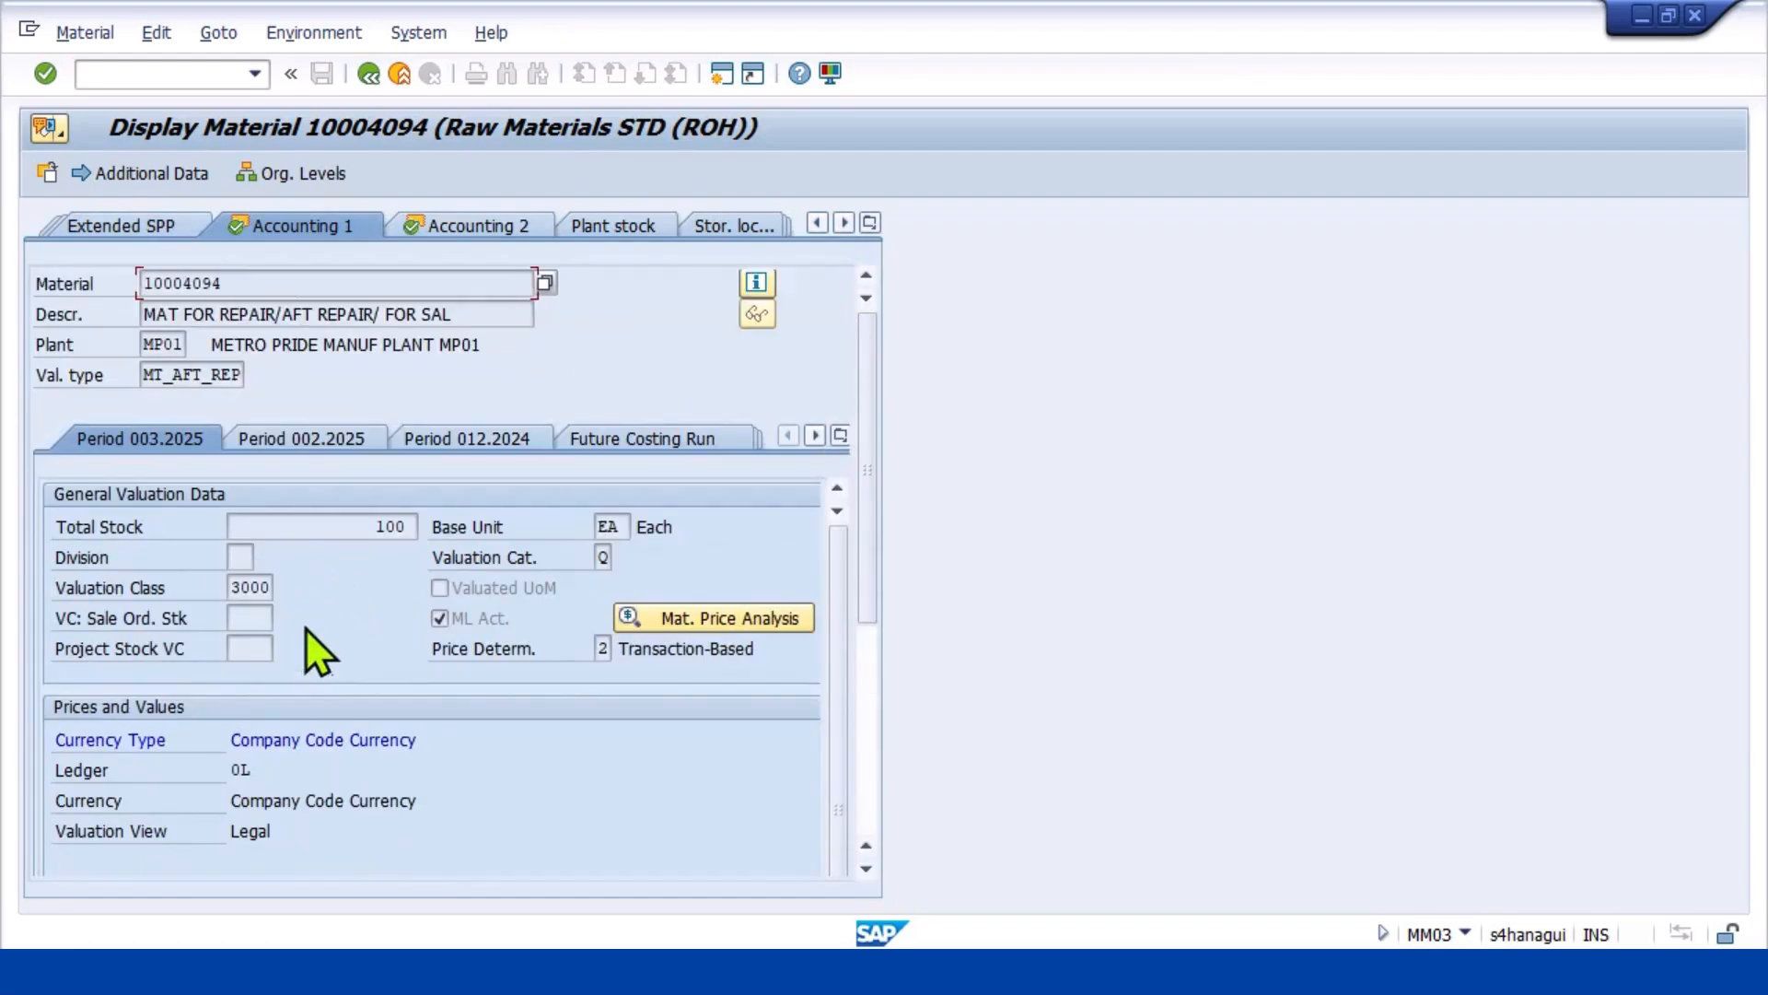
scroll(368, 589, down, 2)
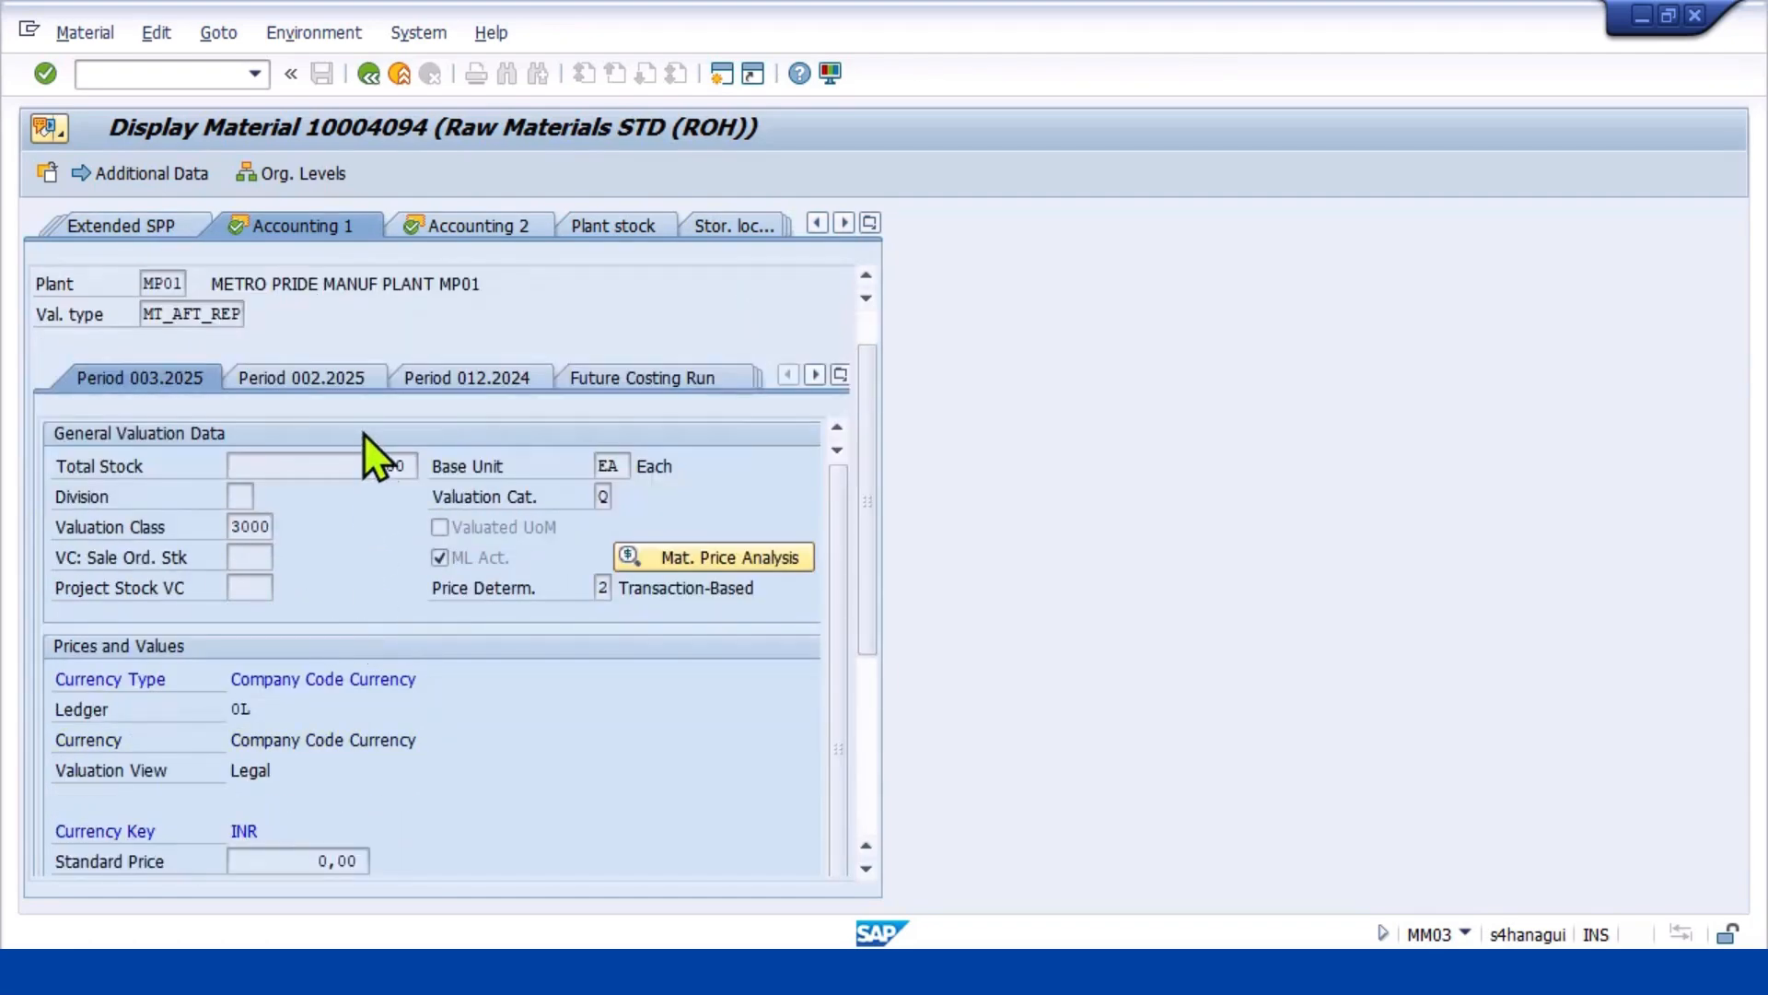
scroll(367, 588, down, 5)
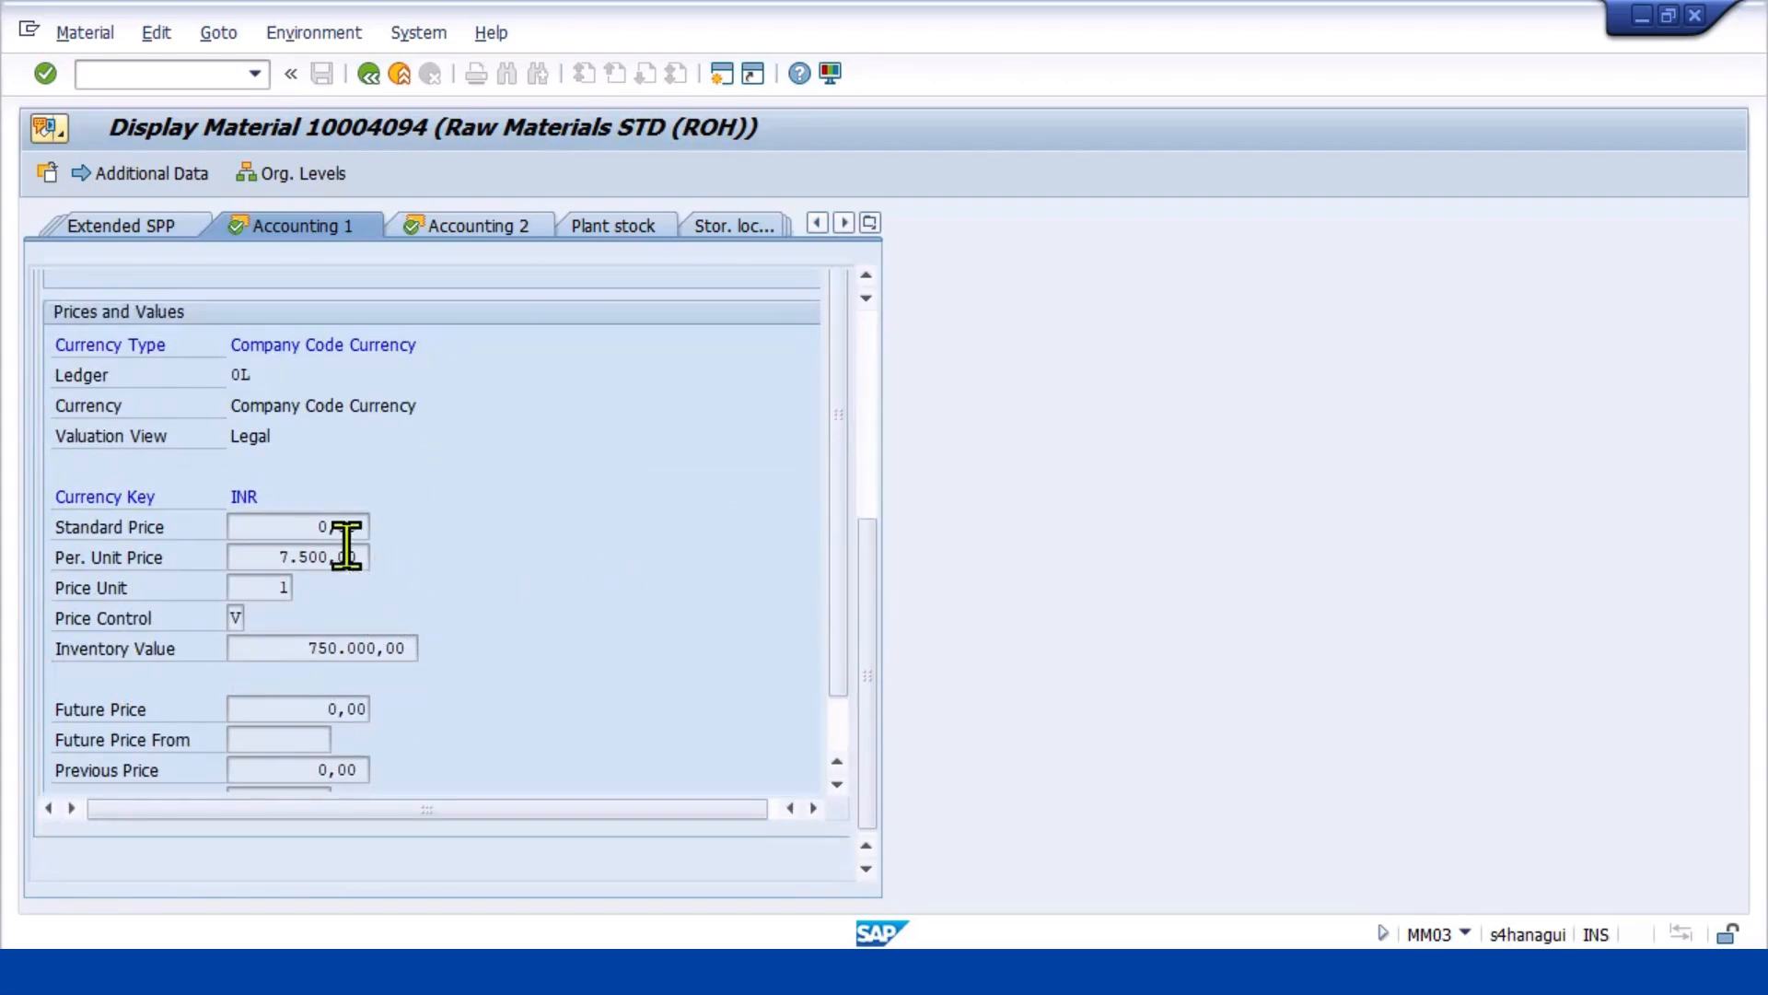
Check the per unit price against the total stock in the Accounting 1 view for valuation type MT_AFT_REP
click(302, 559)
double_click(293, 557)
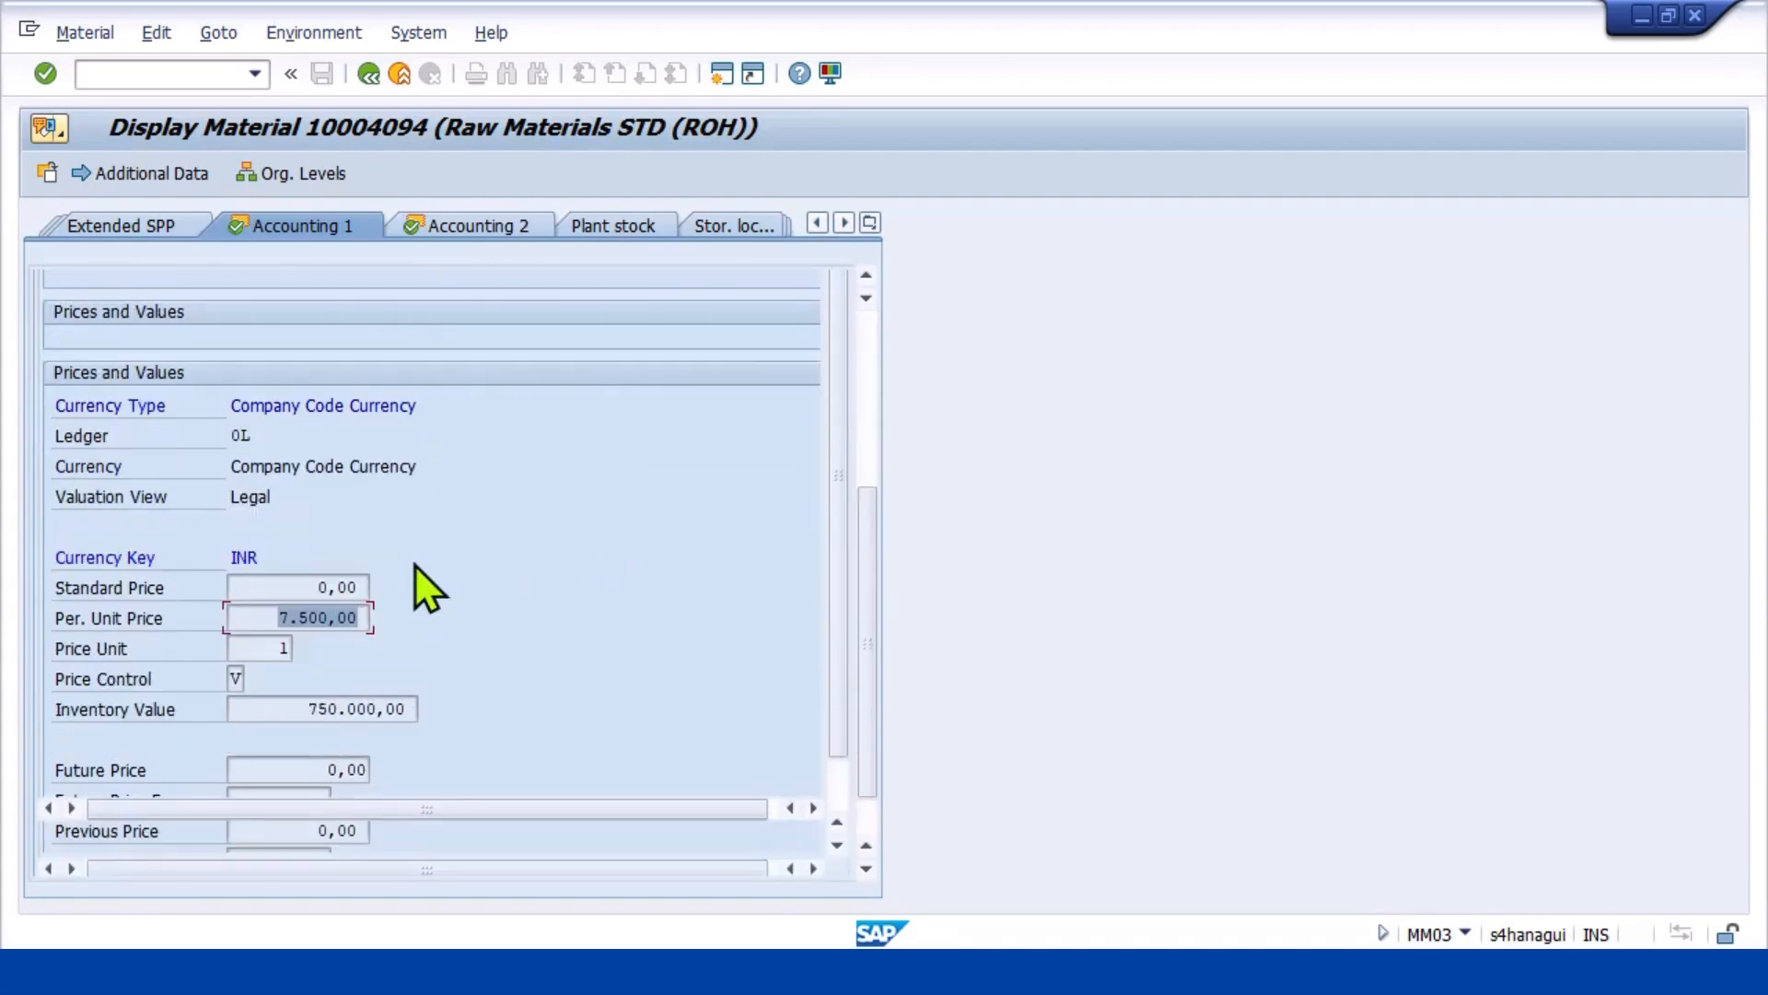
scroll(438, 543, up, 5)
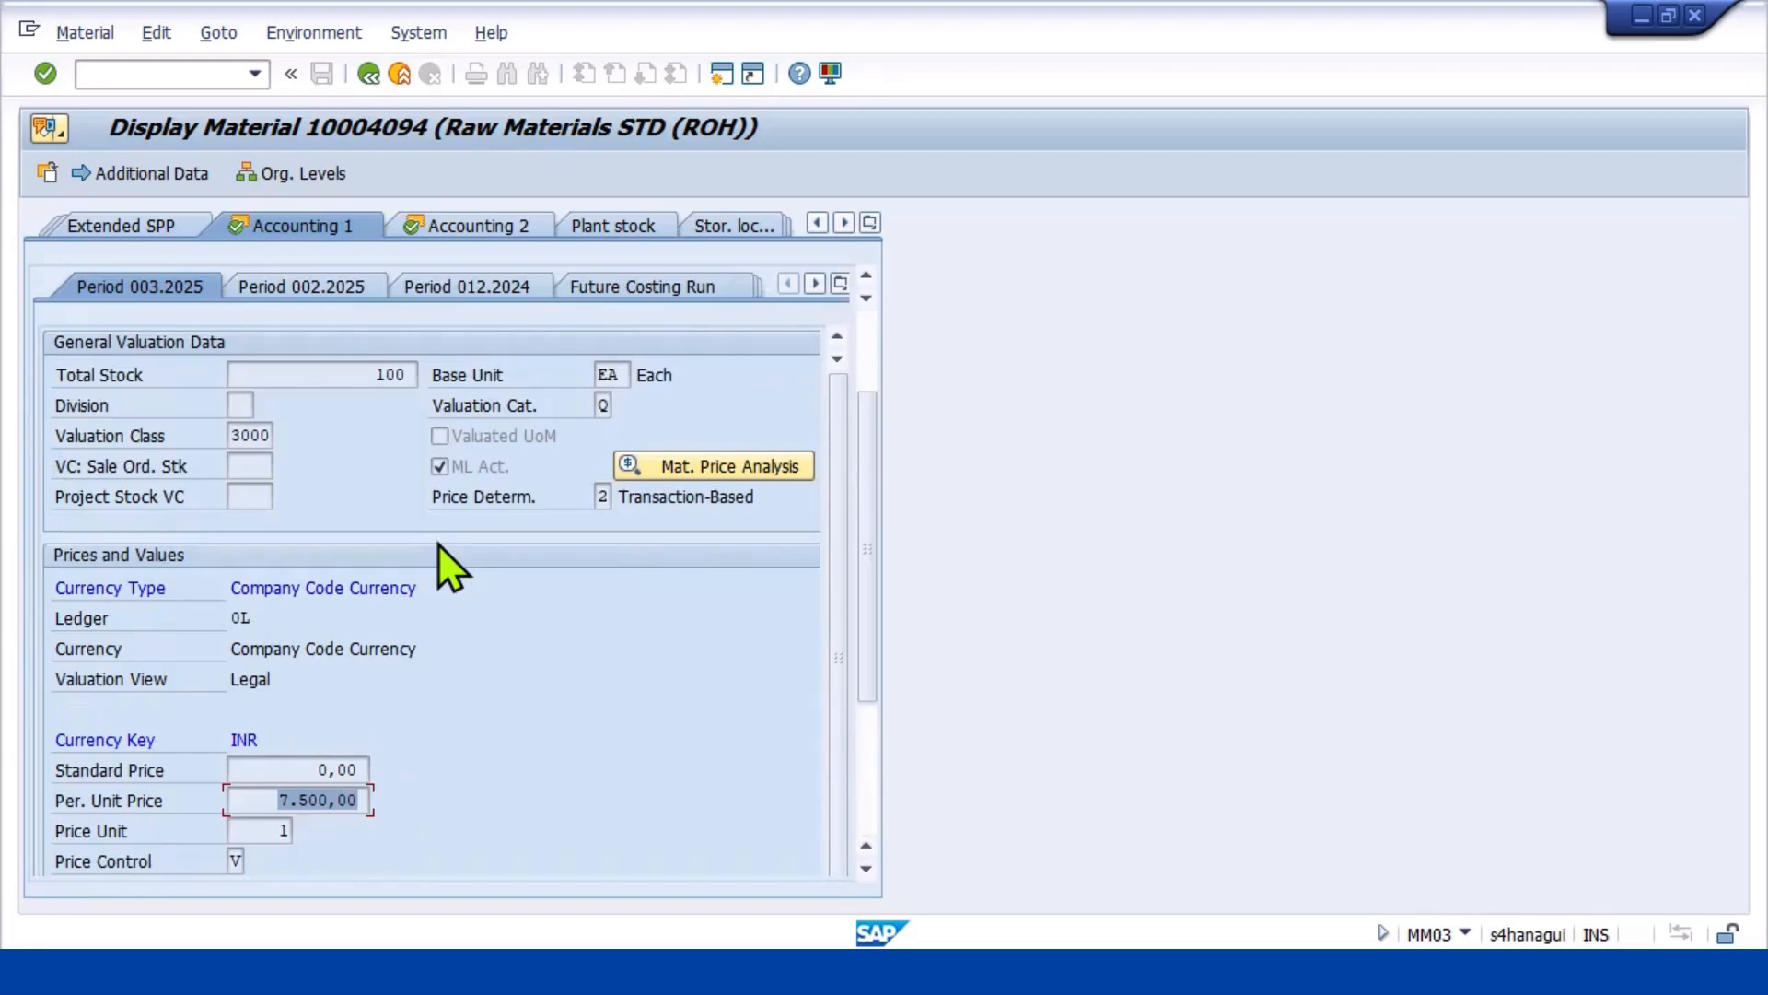
scroll(437, 544, up, 5)
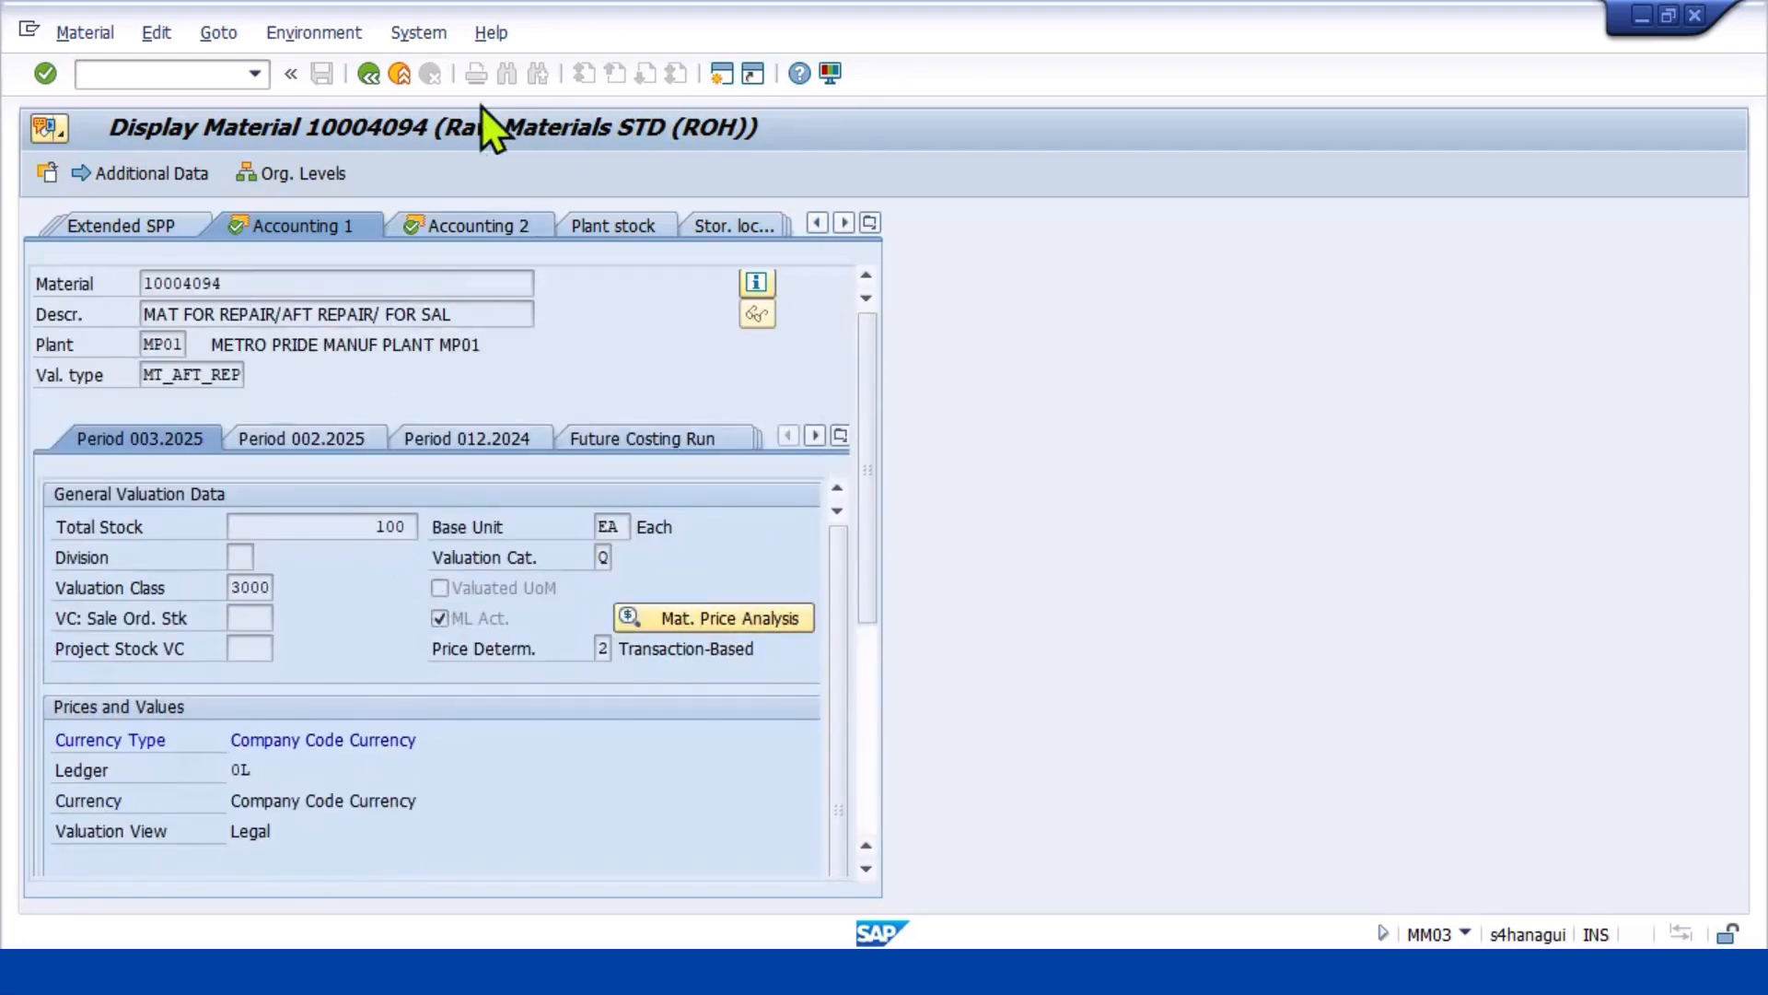
Reopen the material with the same views, plant MP01 and storage location MPL1 for valuation type MT_FOR_SAL
click(368, 73)
key(Return)
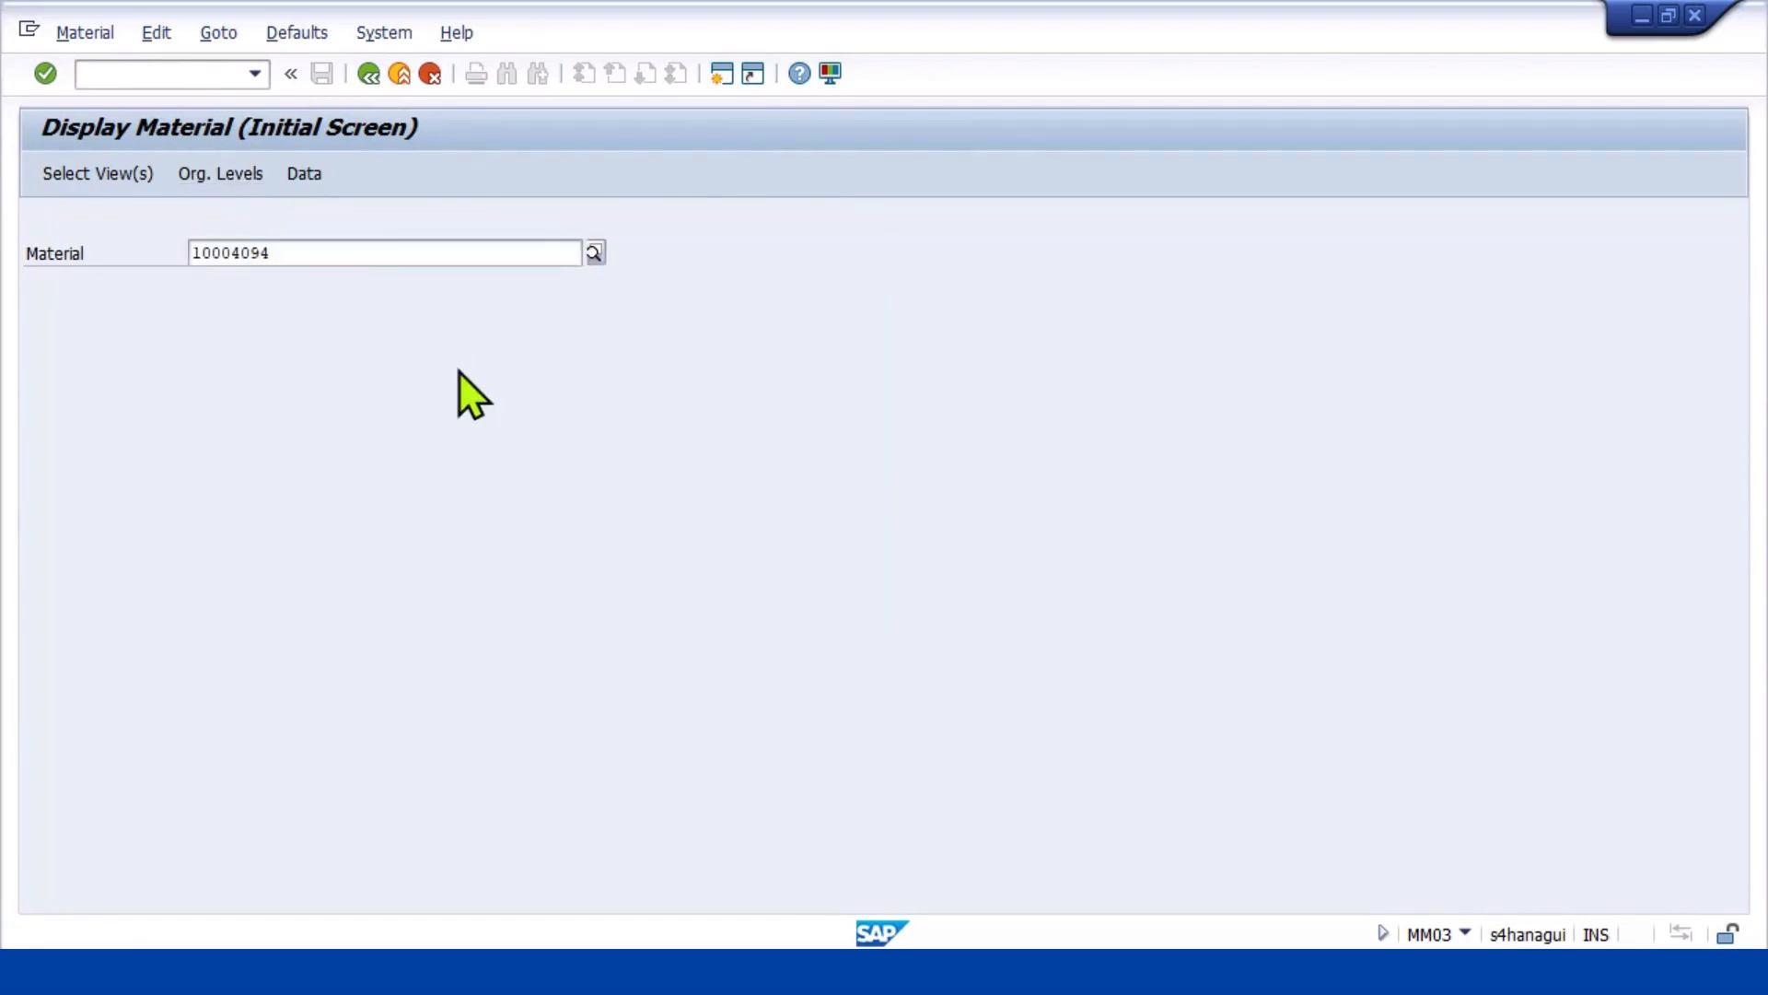
key(Return)
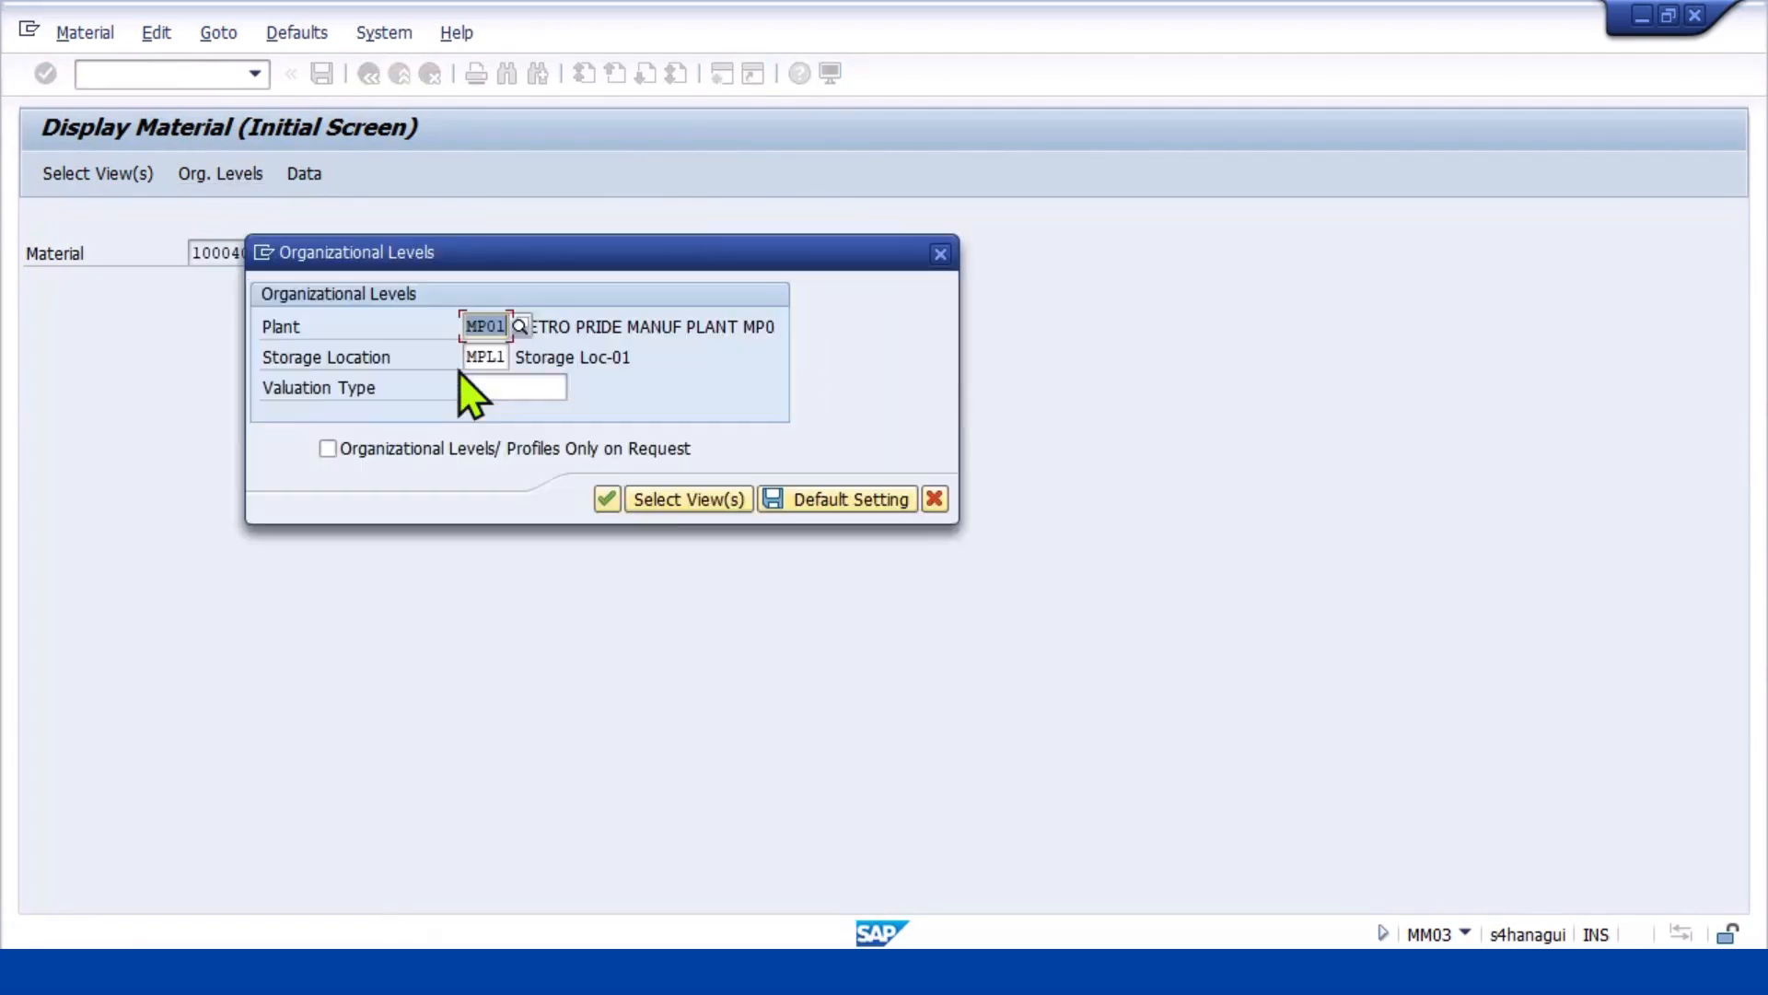
click(510, 387)
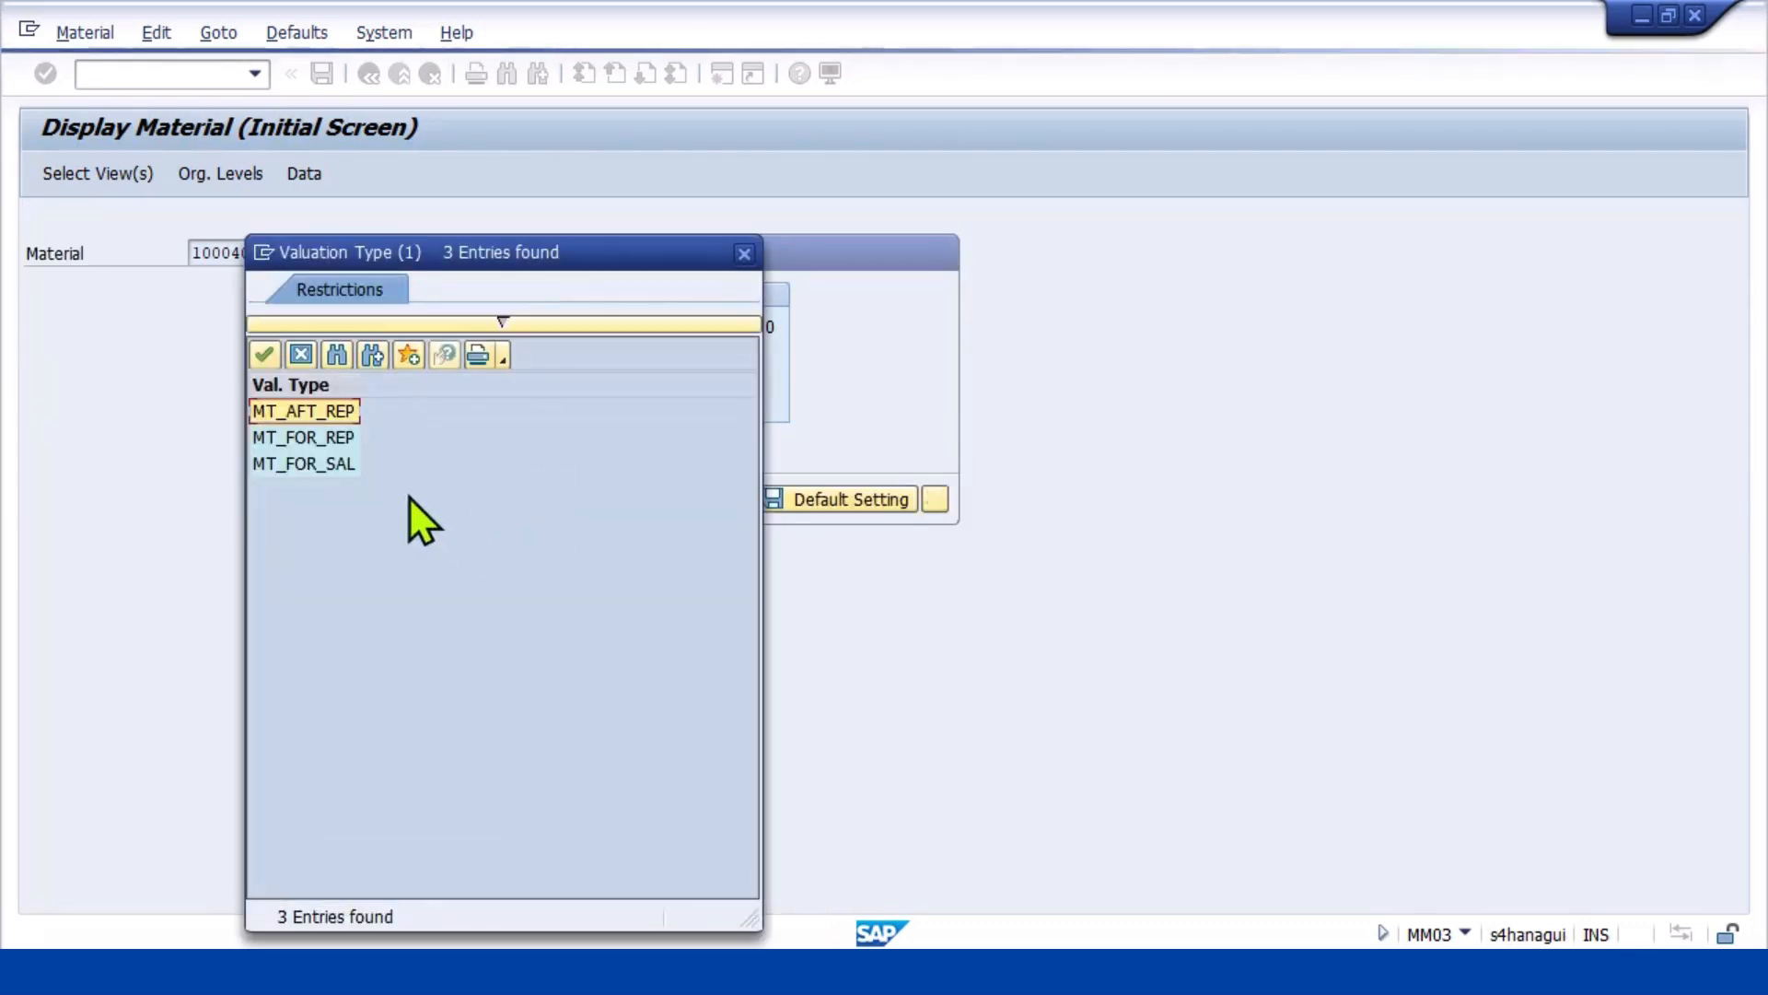
click(346, 471)
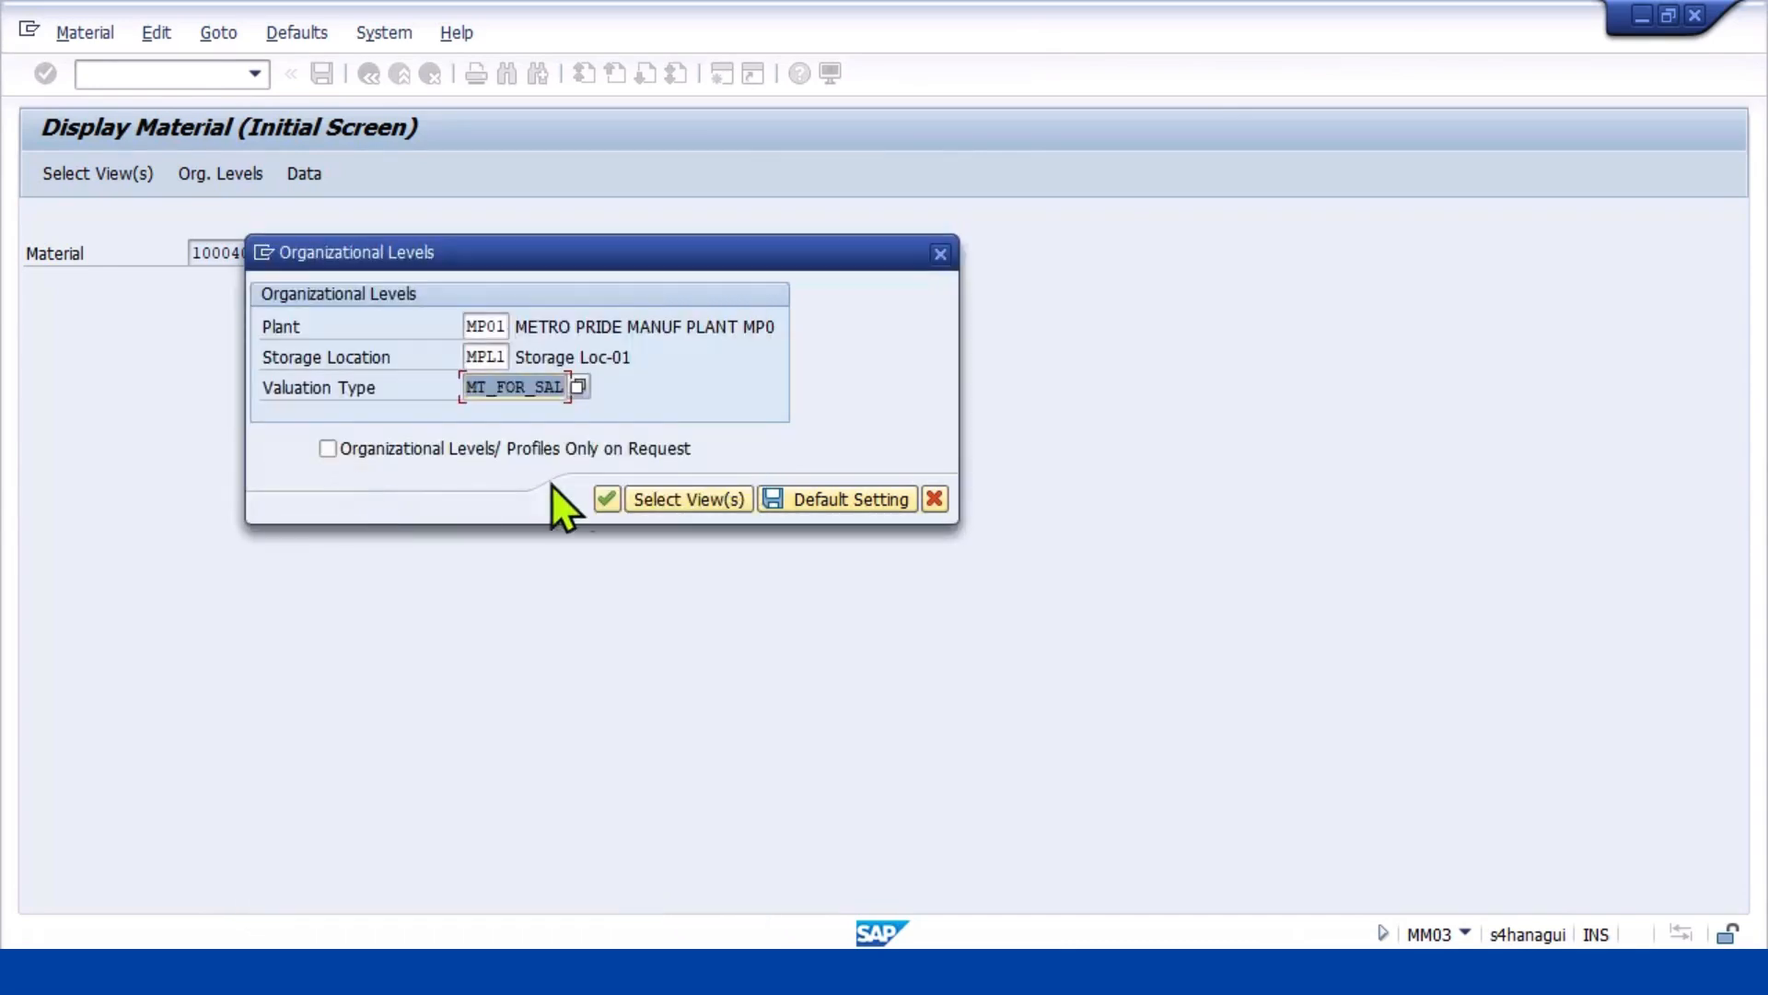
click(649, 485)
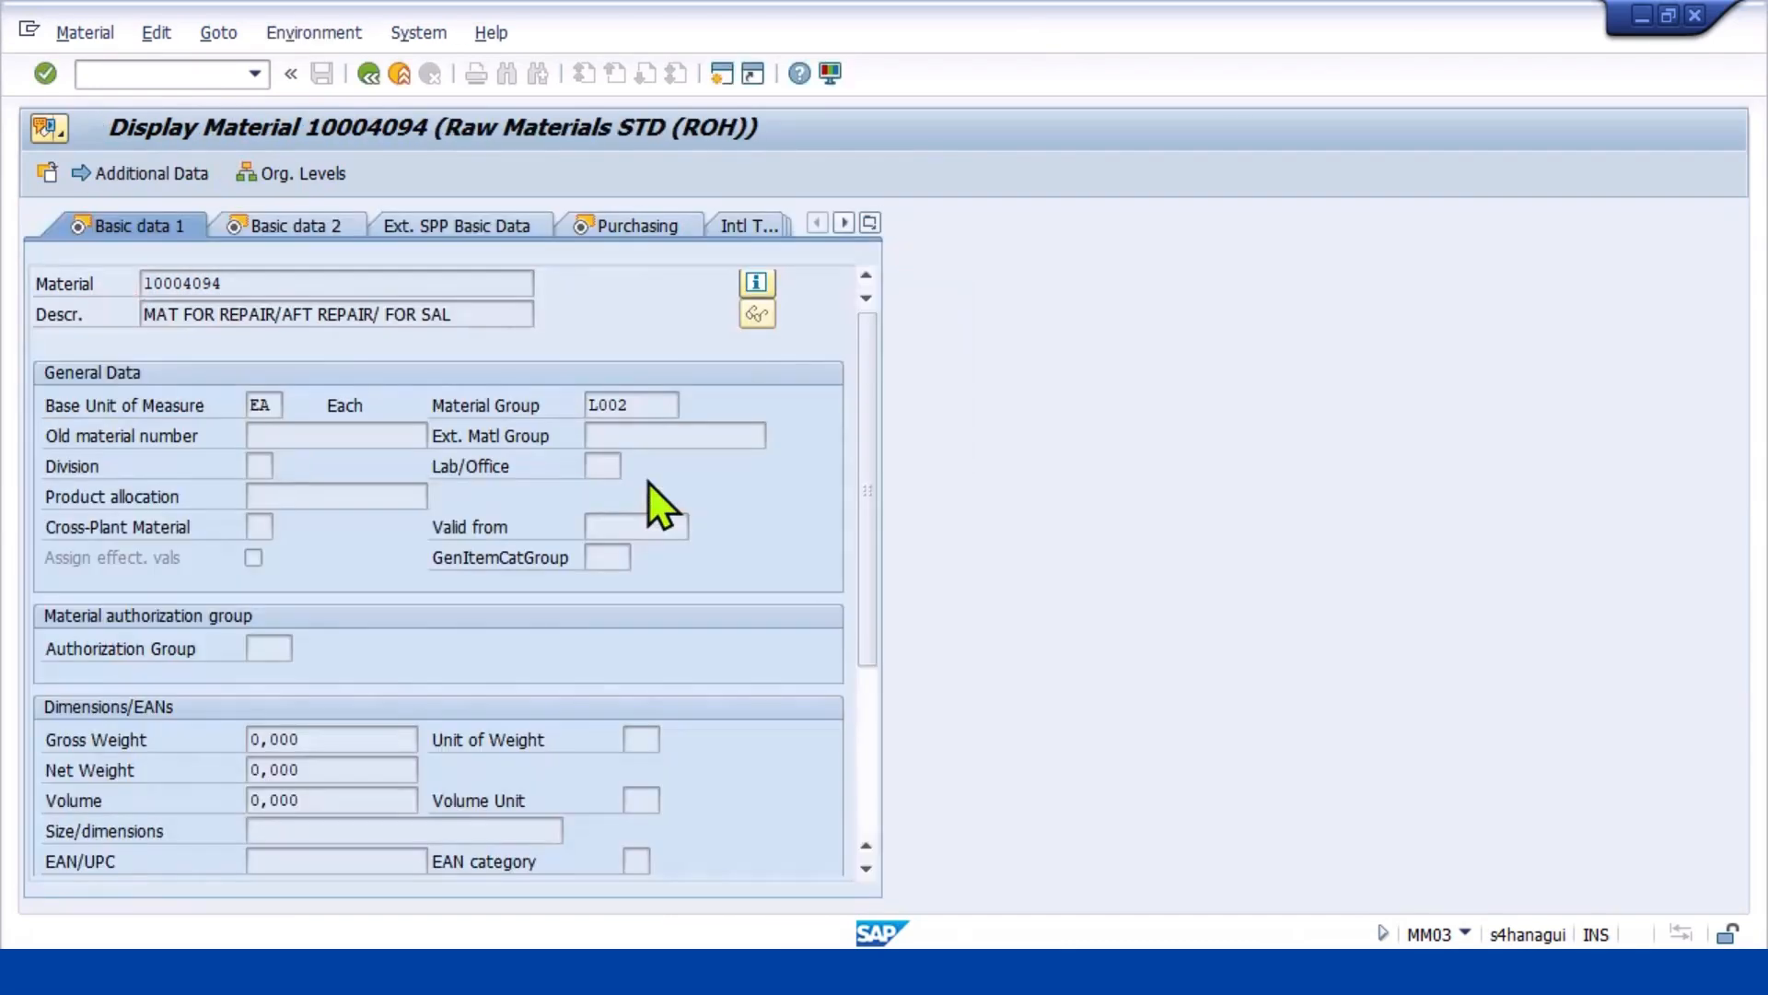
Examine the total stock, per unit price and inventory value in the Accounting 1 view for valuation type MT_FOR_SAL
click(871, 226)
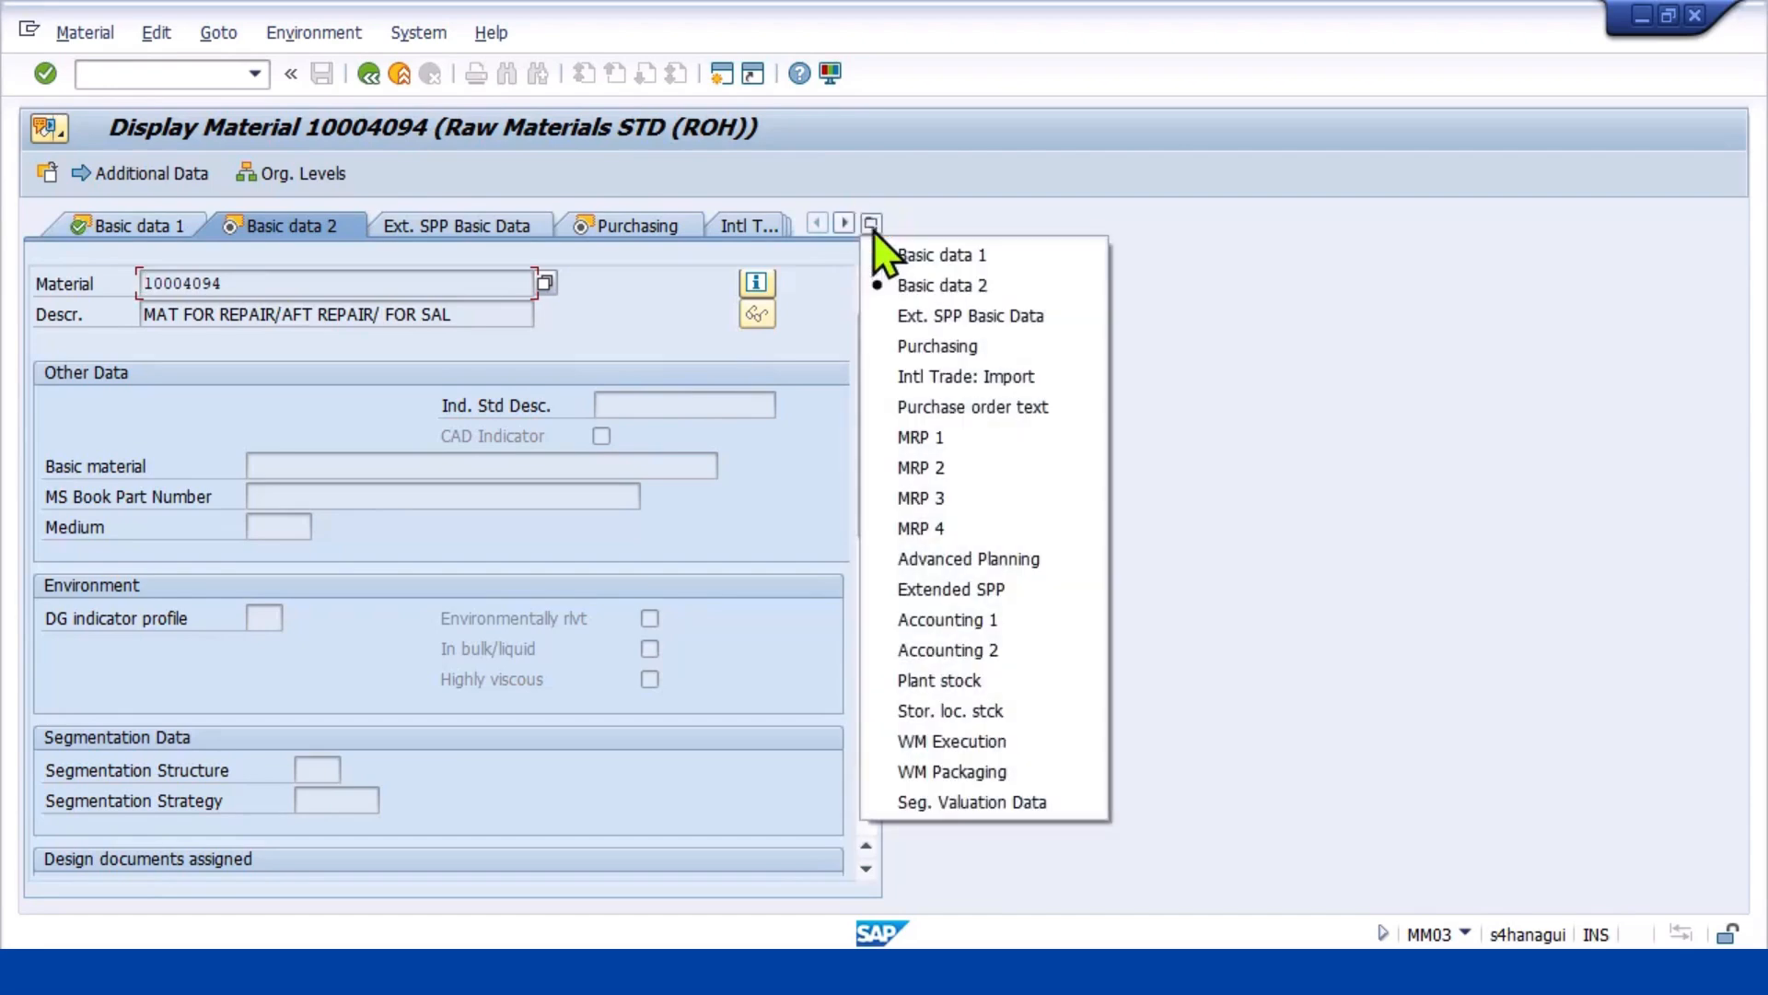
click(979, 620)
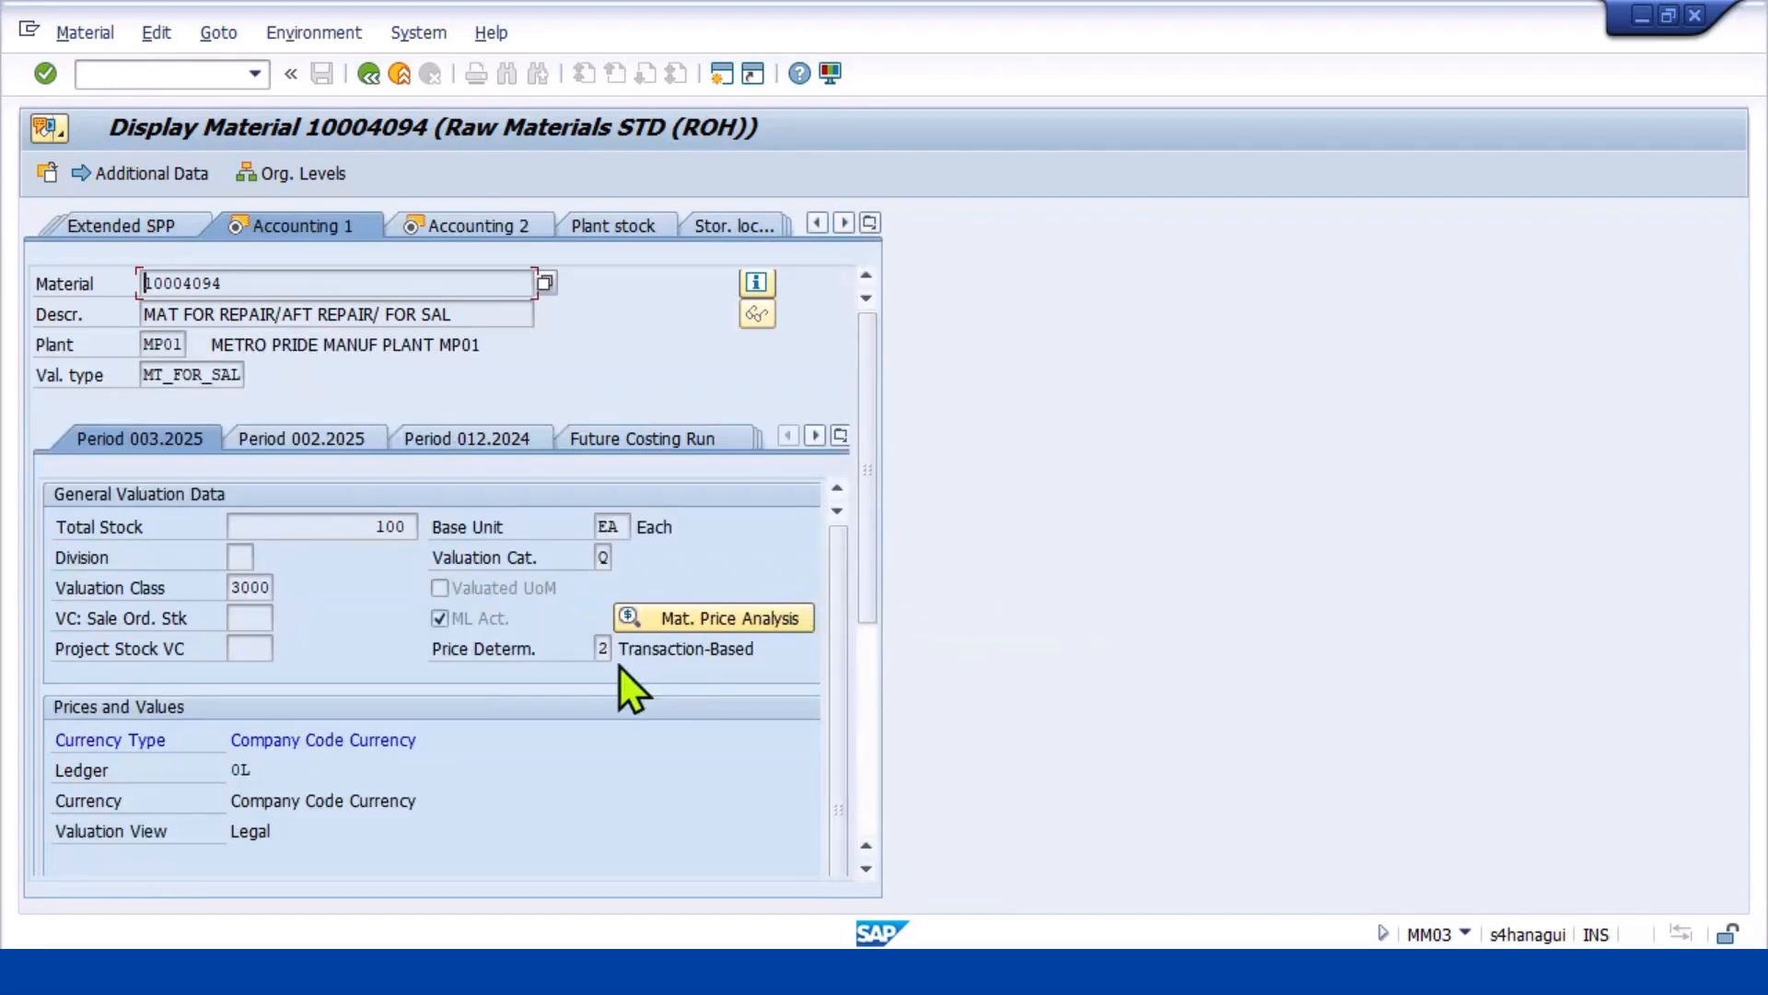
scroll(379, 550, down, 2)
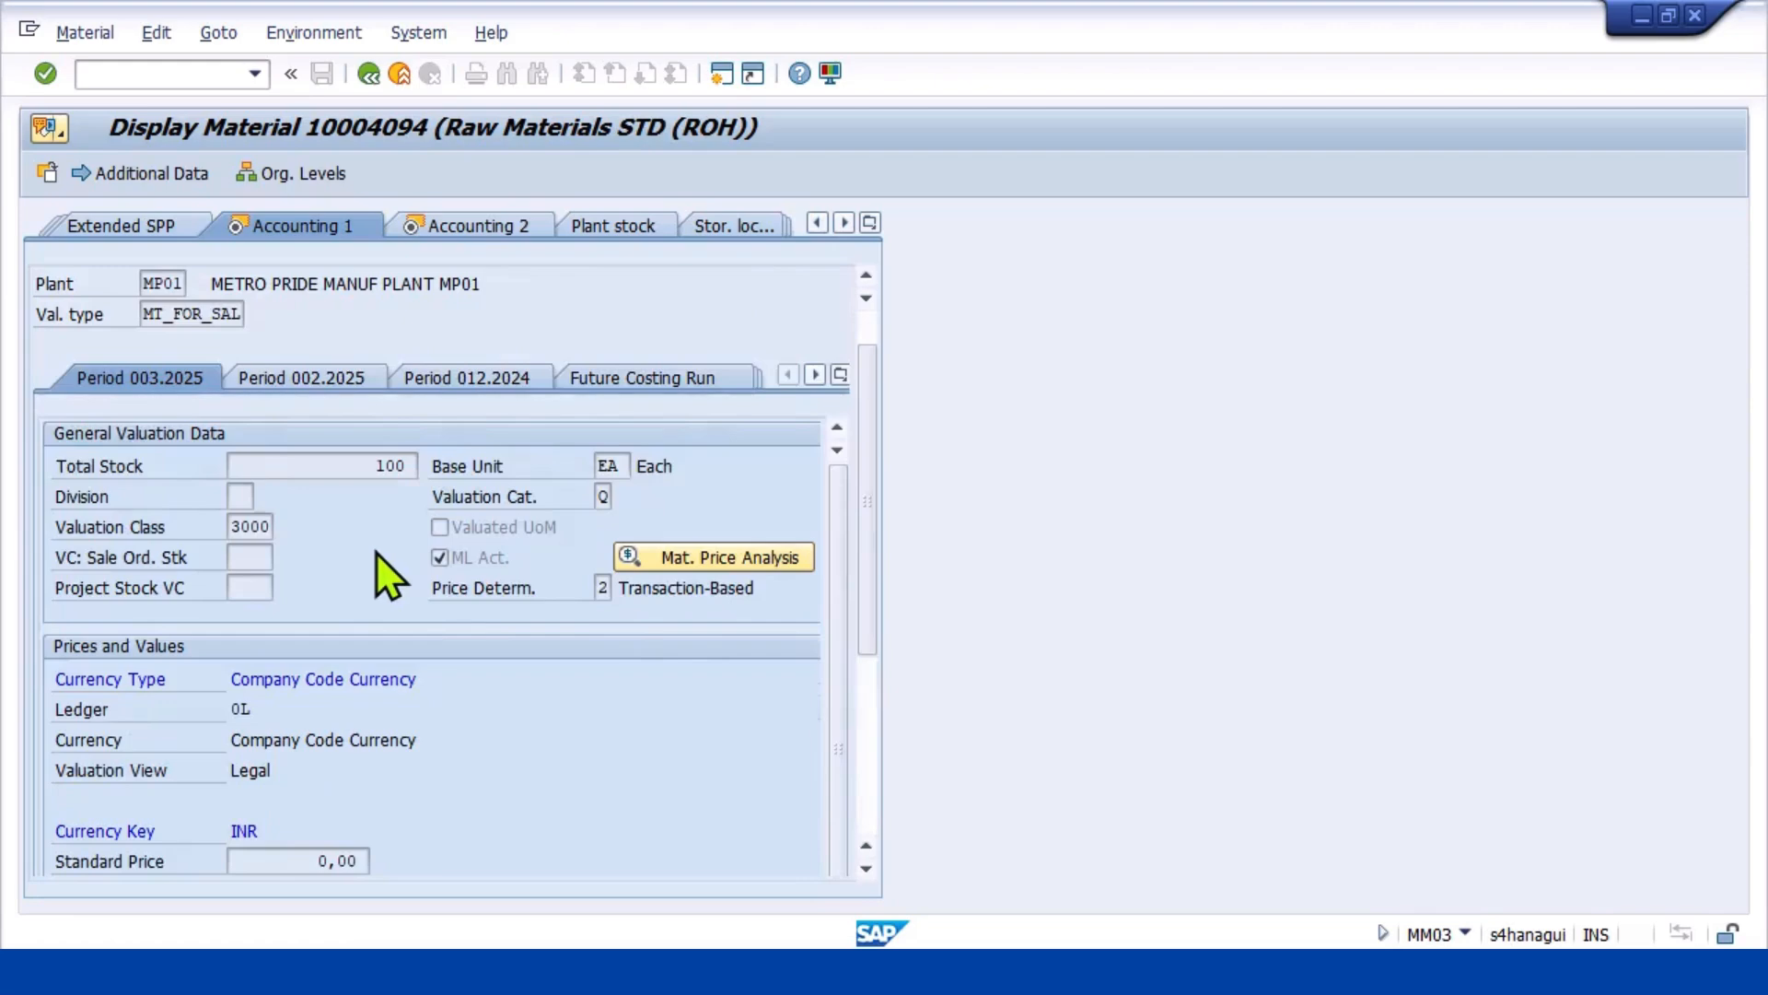
scroll(375, 551, up, 2)
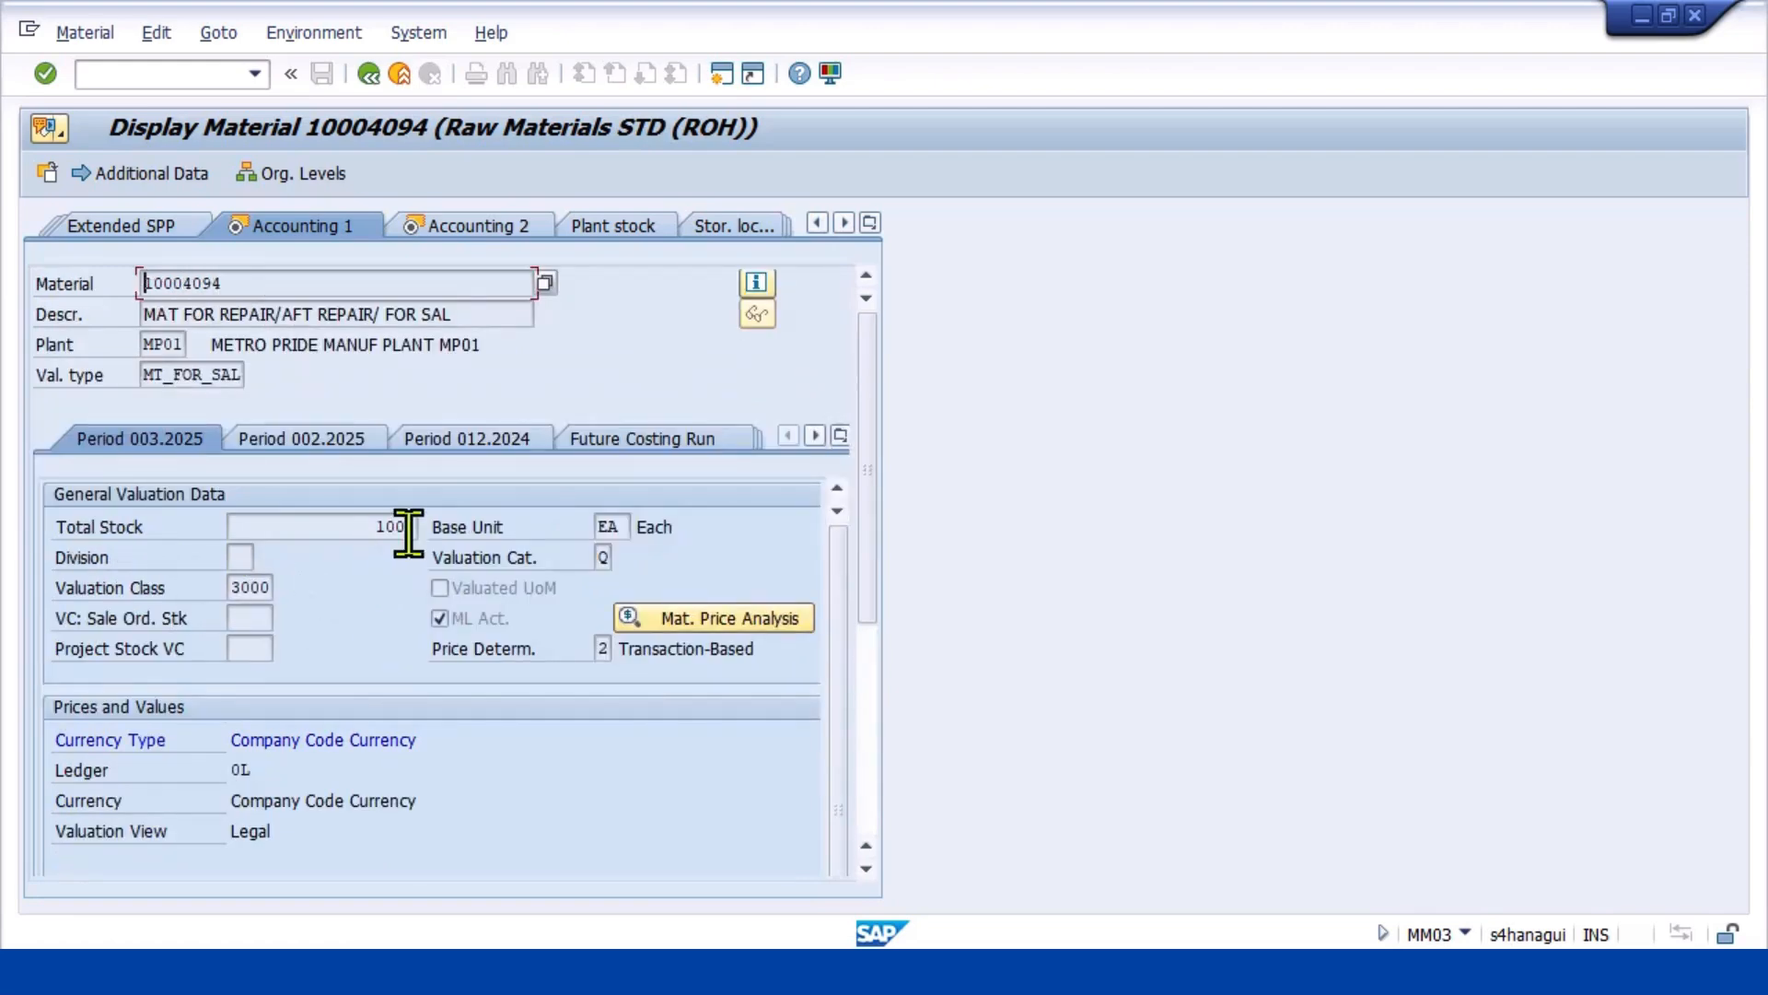
scroll(406, 533, down, 6)
scroll(409, 537, down, 6)
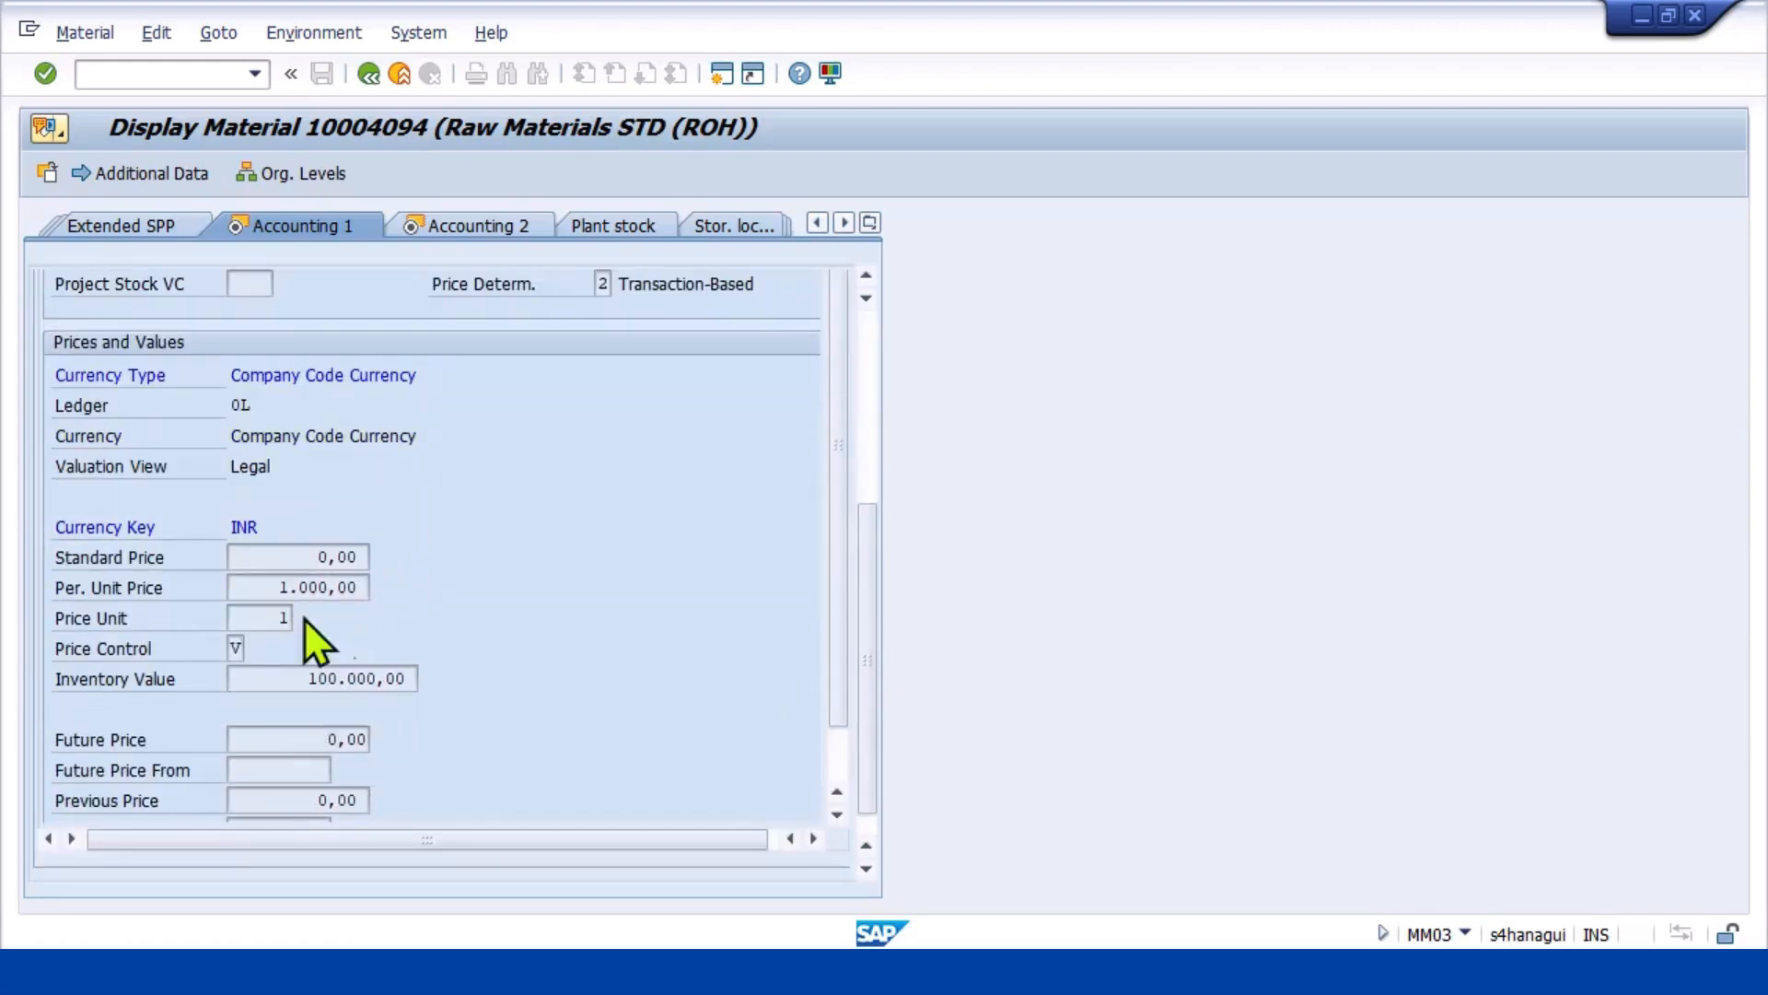
scroll(387, 672, up, 2)
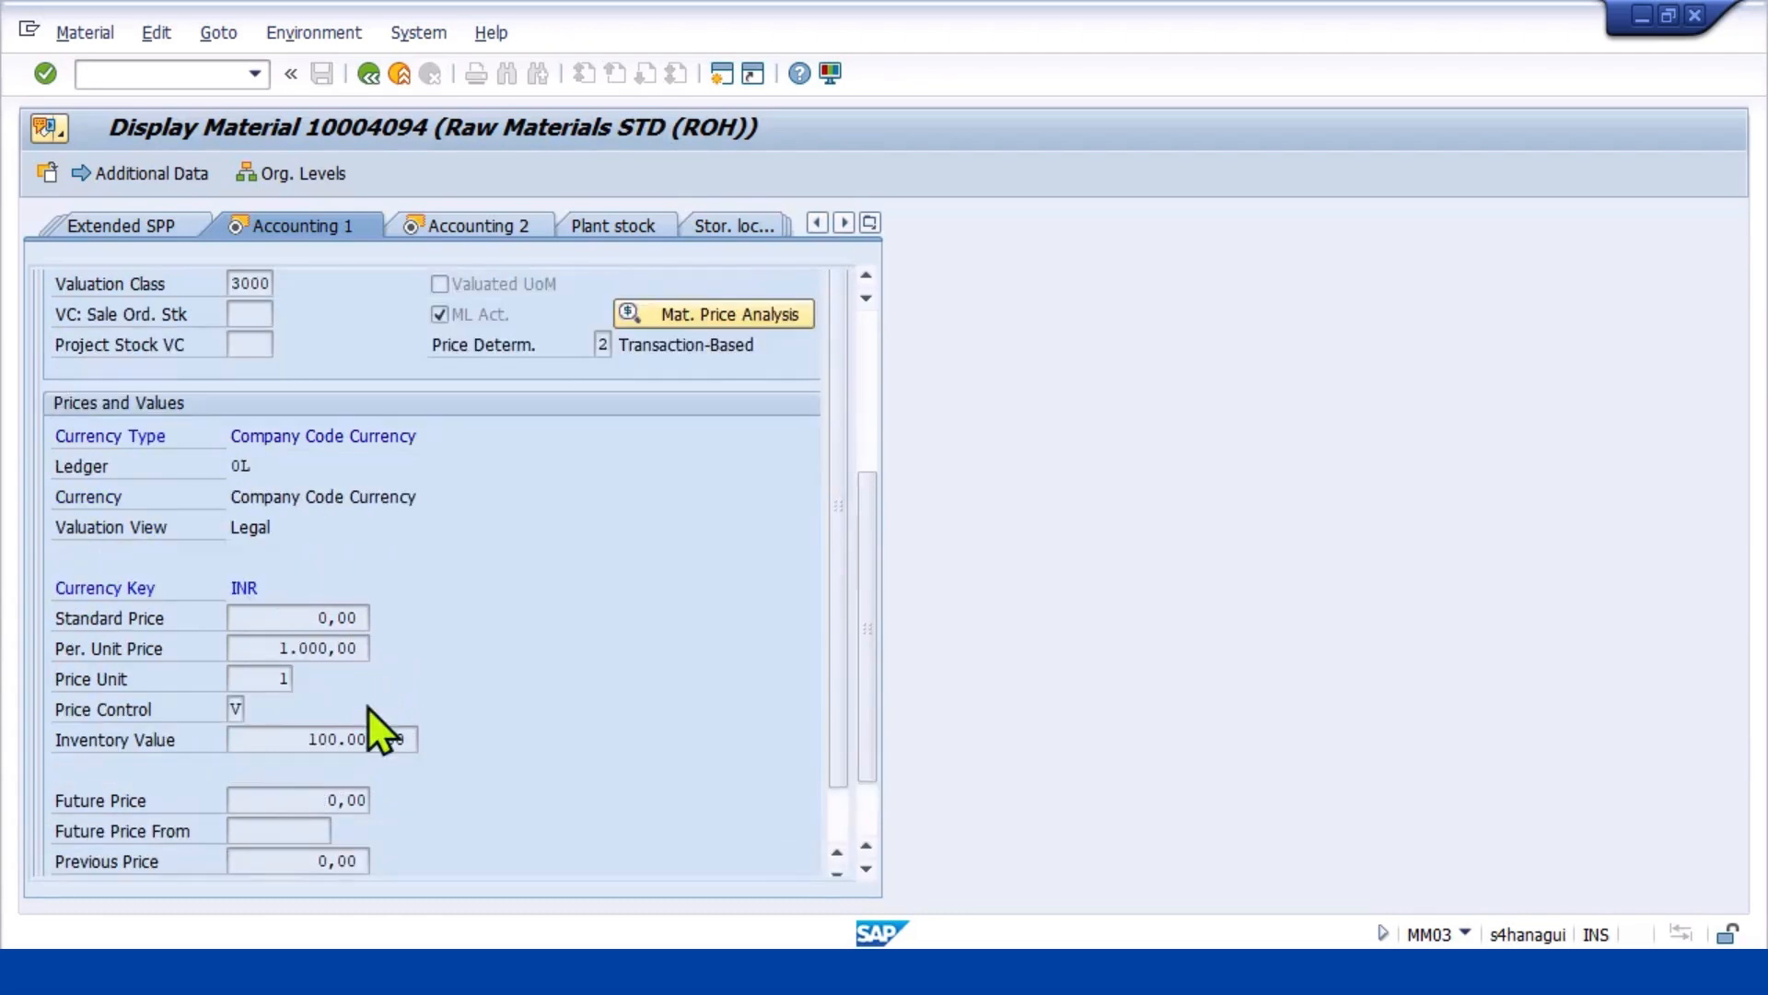
scroll(411, 504, up, 6)
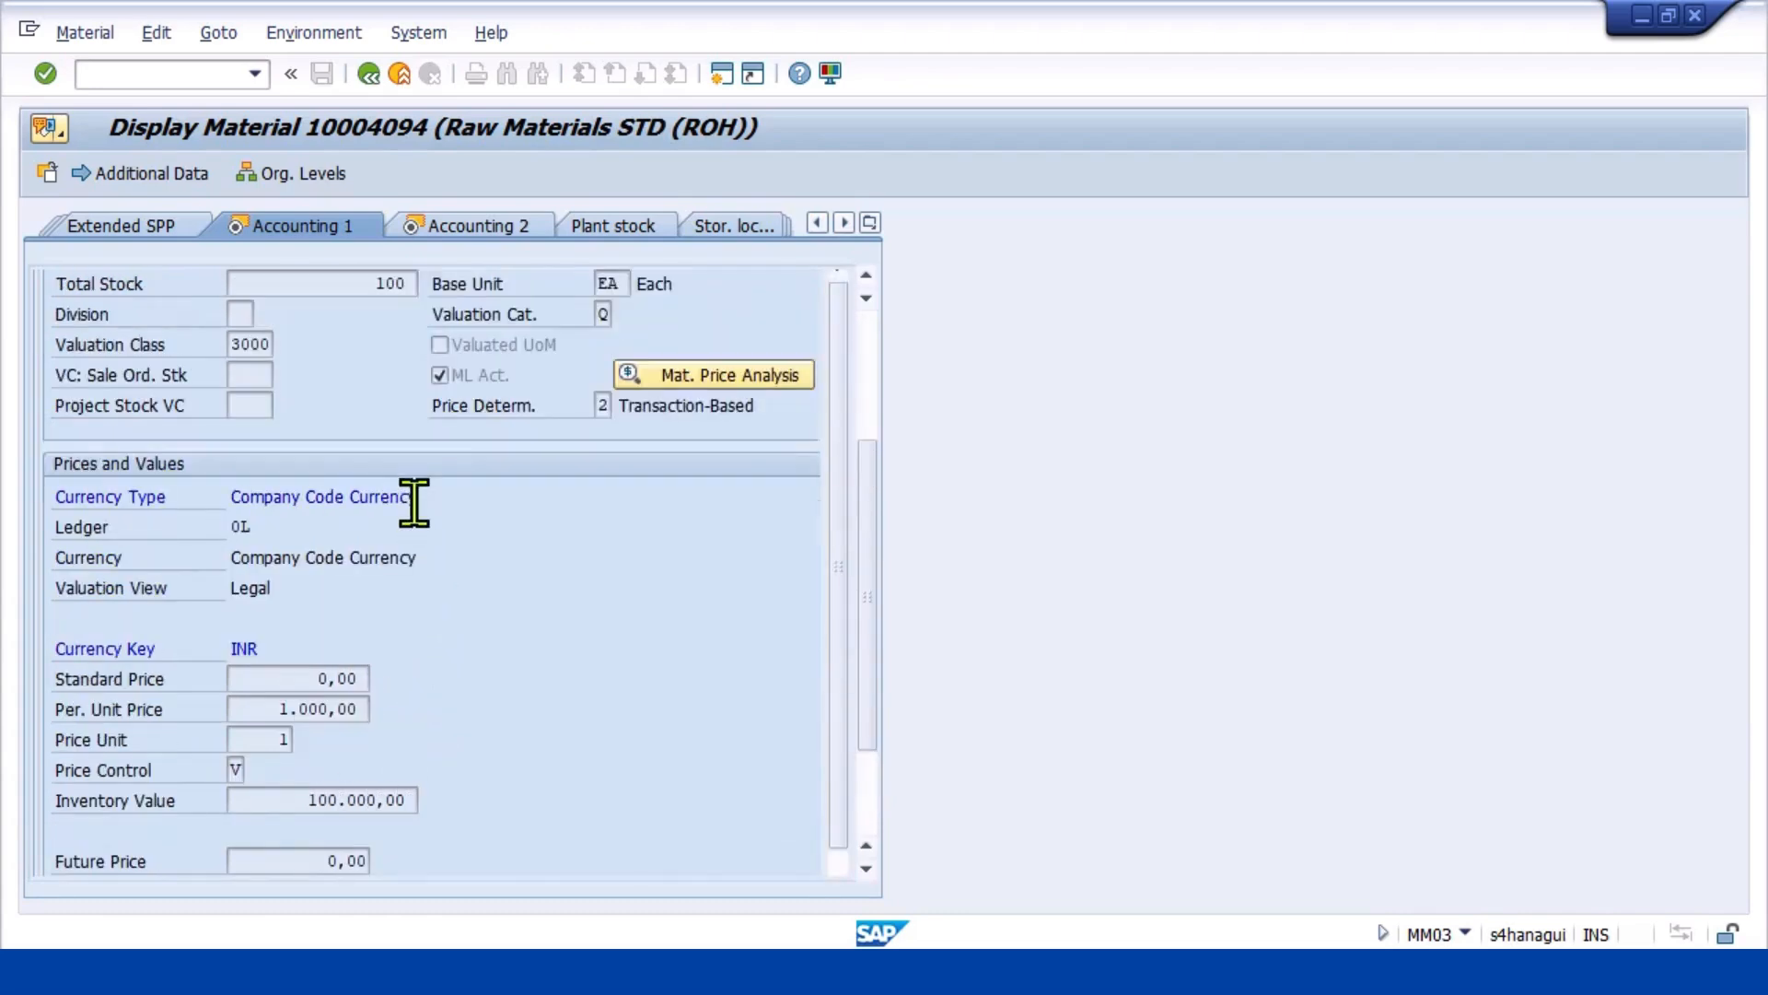
scroll(405, 705, down, 4)
scroll(479, 736, up, 4)
scroll(488, 644, up, 2)
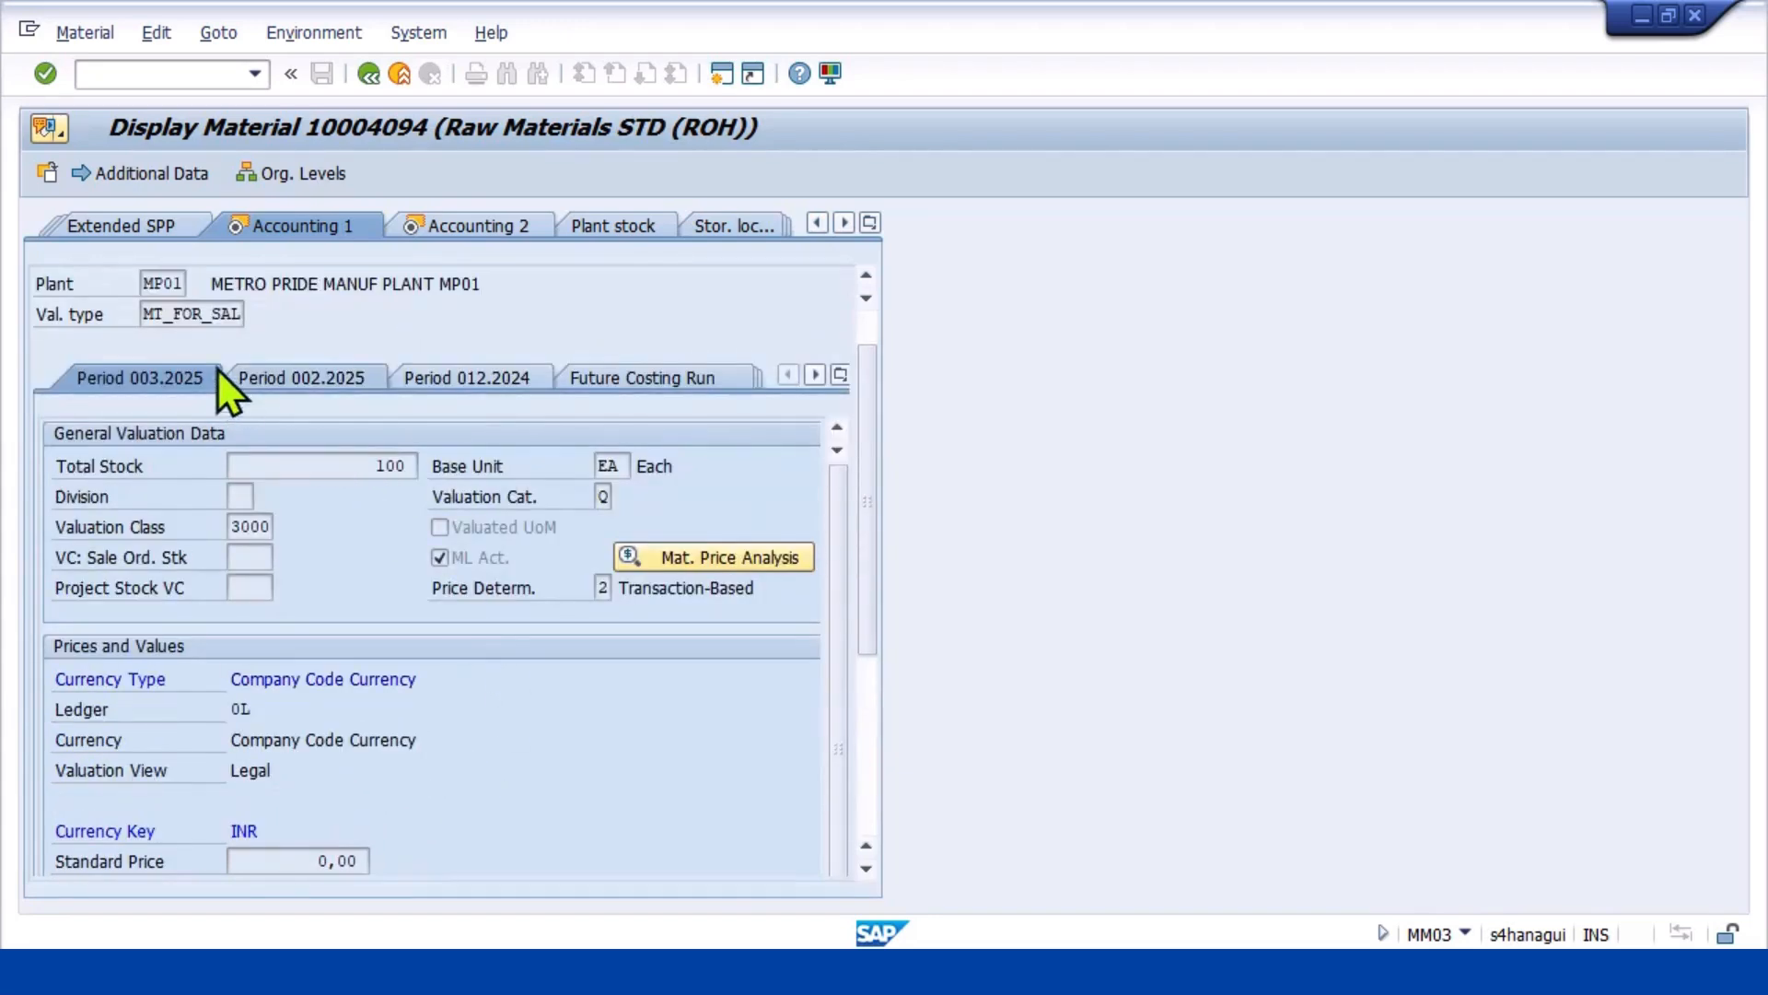
scroll(172, 315, up, 2)
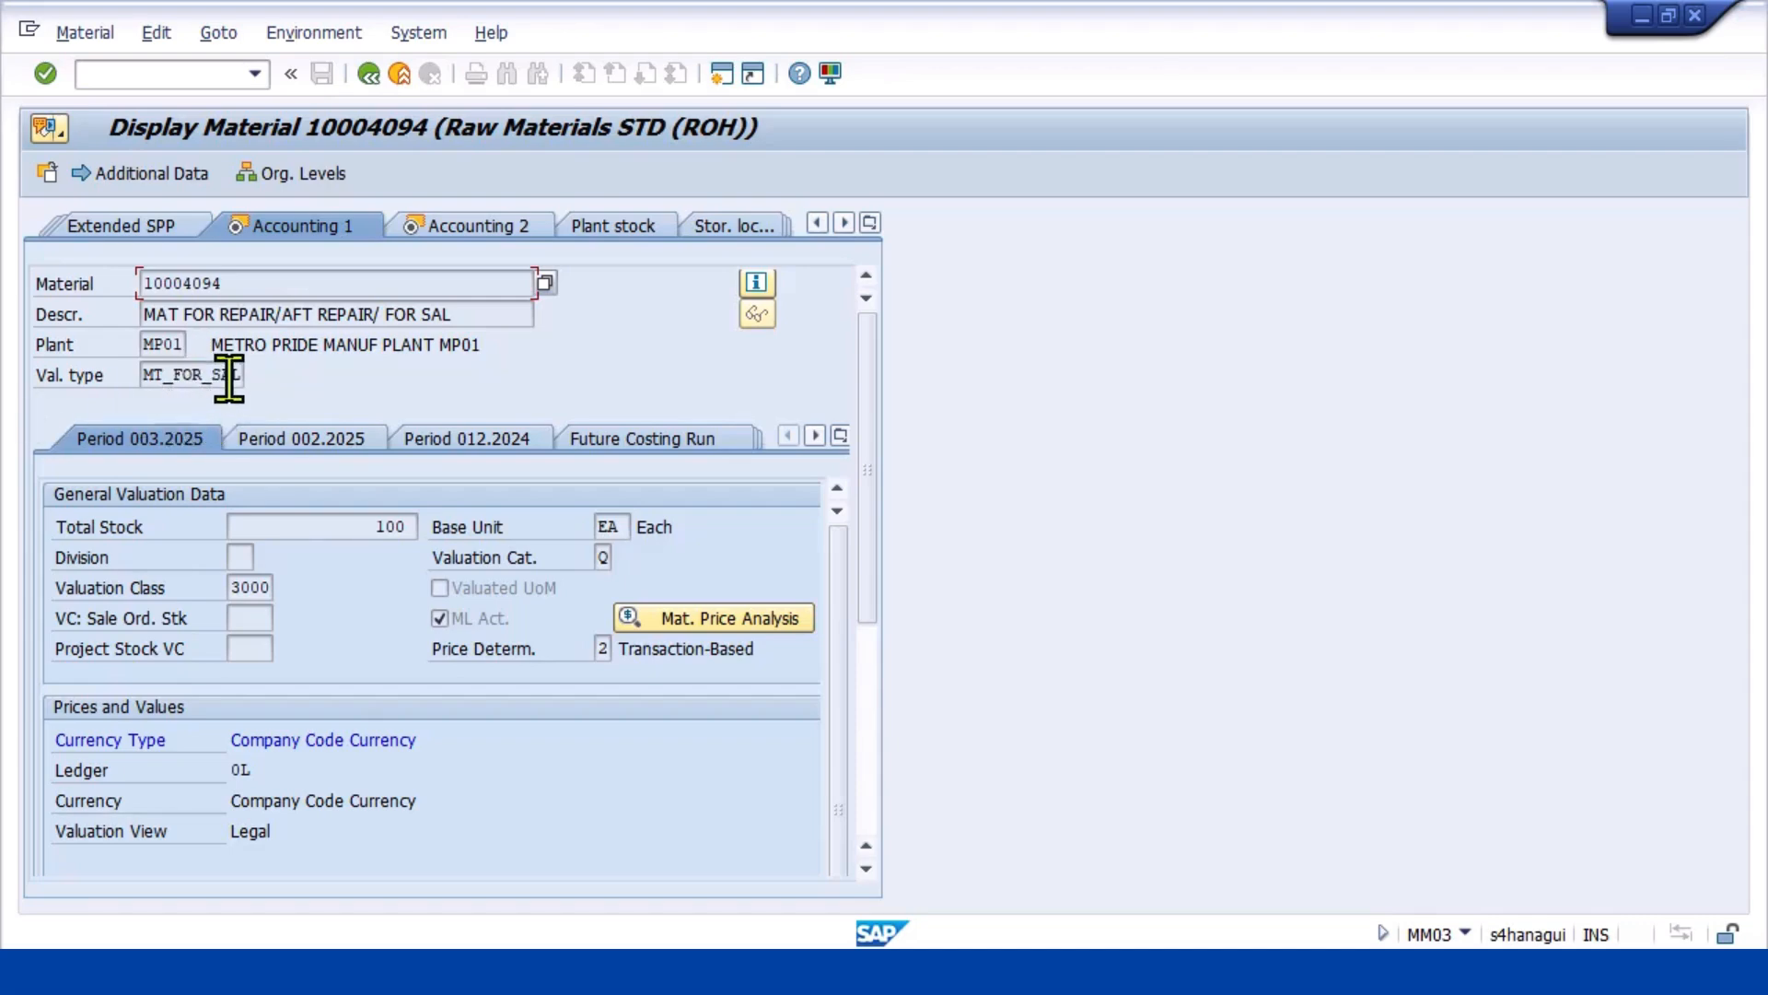
Reopen the material with the same views, plant and storage location, leaving the valuation type blank
click(371, 79)
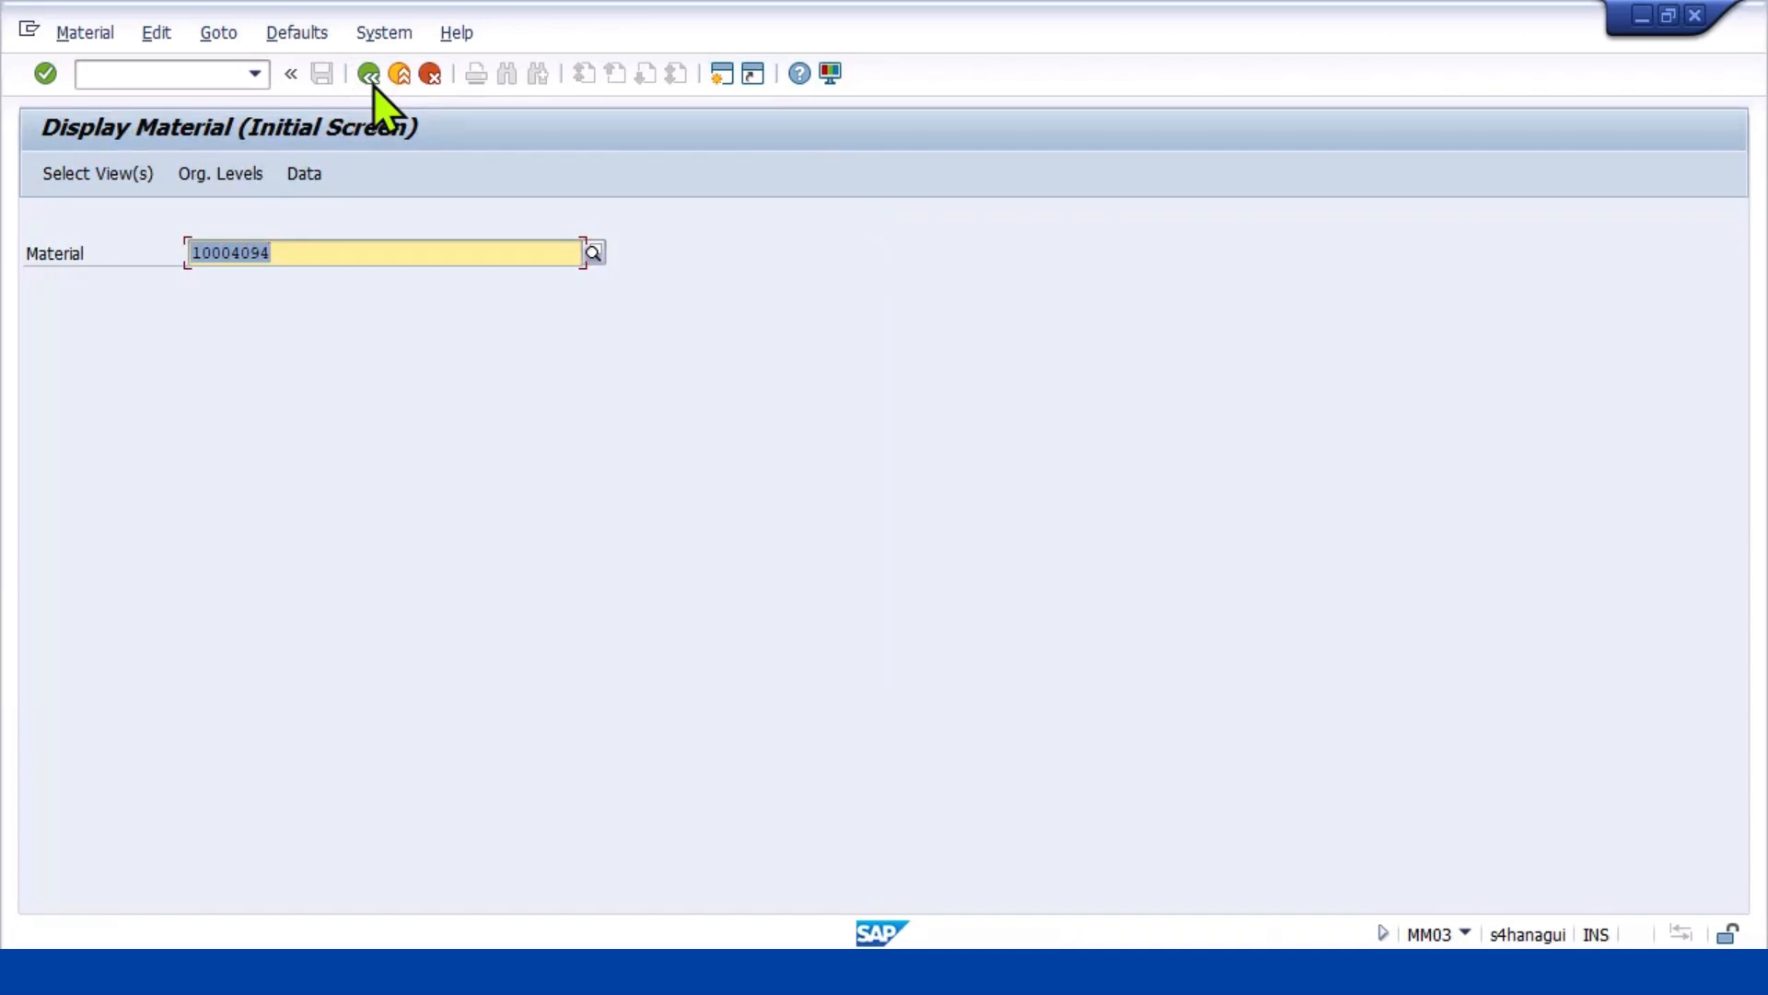
key(Return)
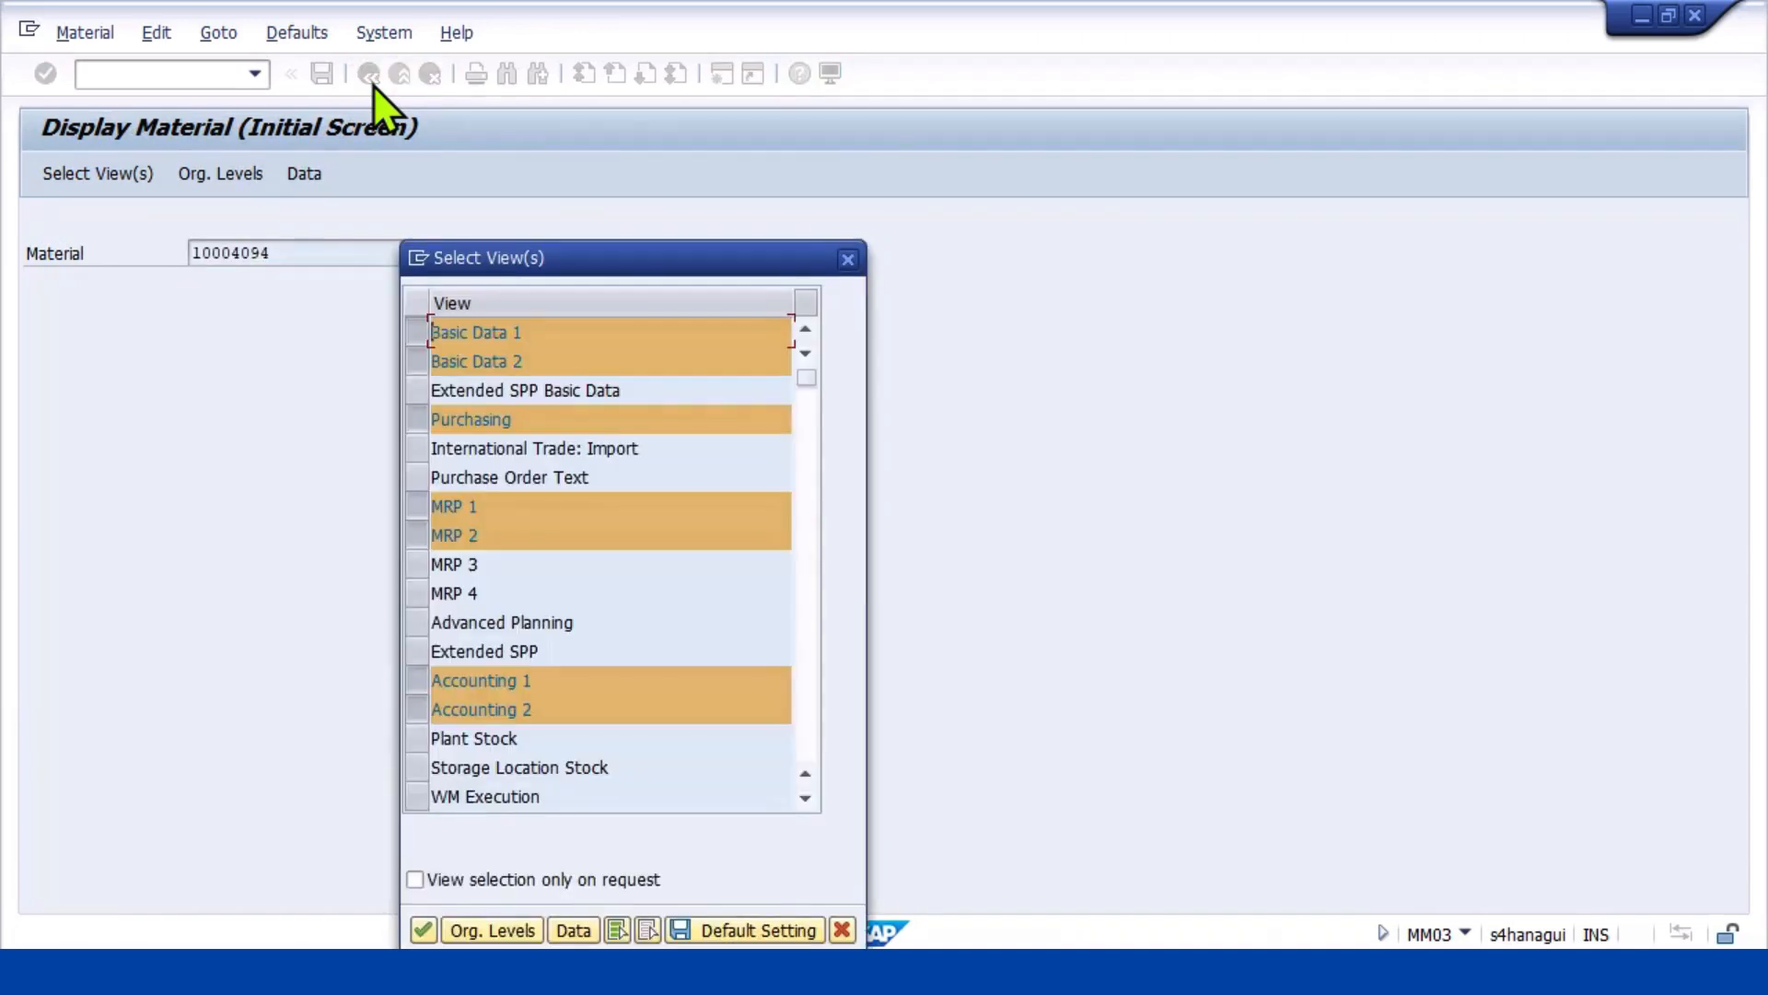
key(Return)
key(Return)
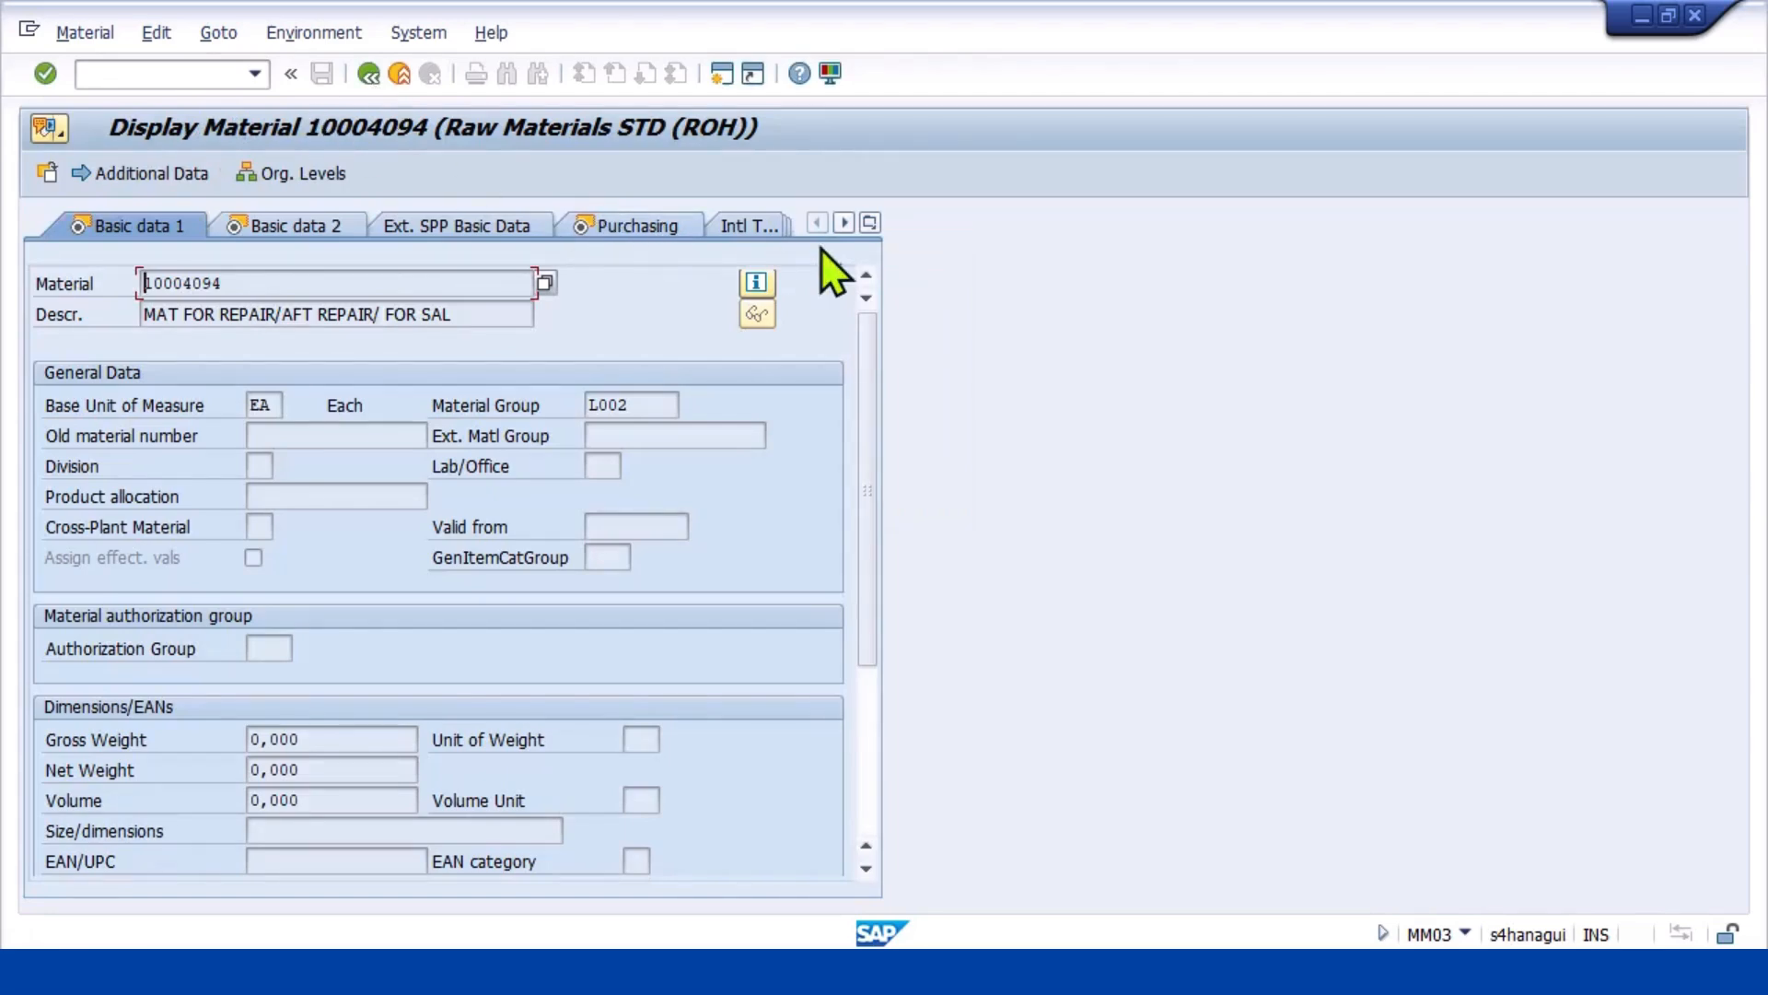
Examine the moving price, total stock and total value of the material's overall valuation in the Accounting 1 view
click(862, 224)
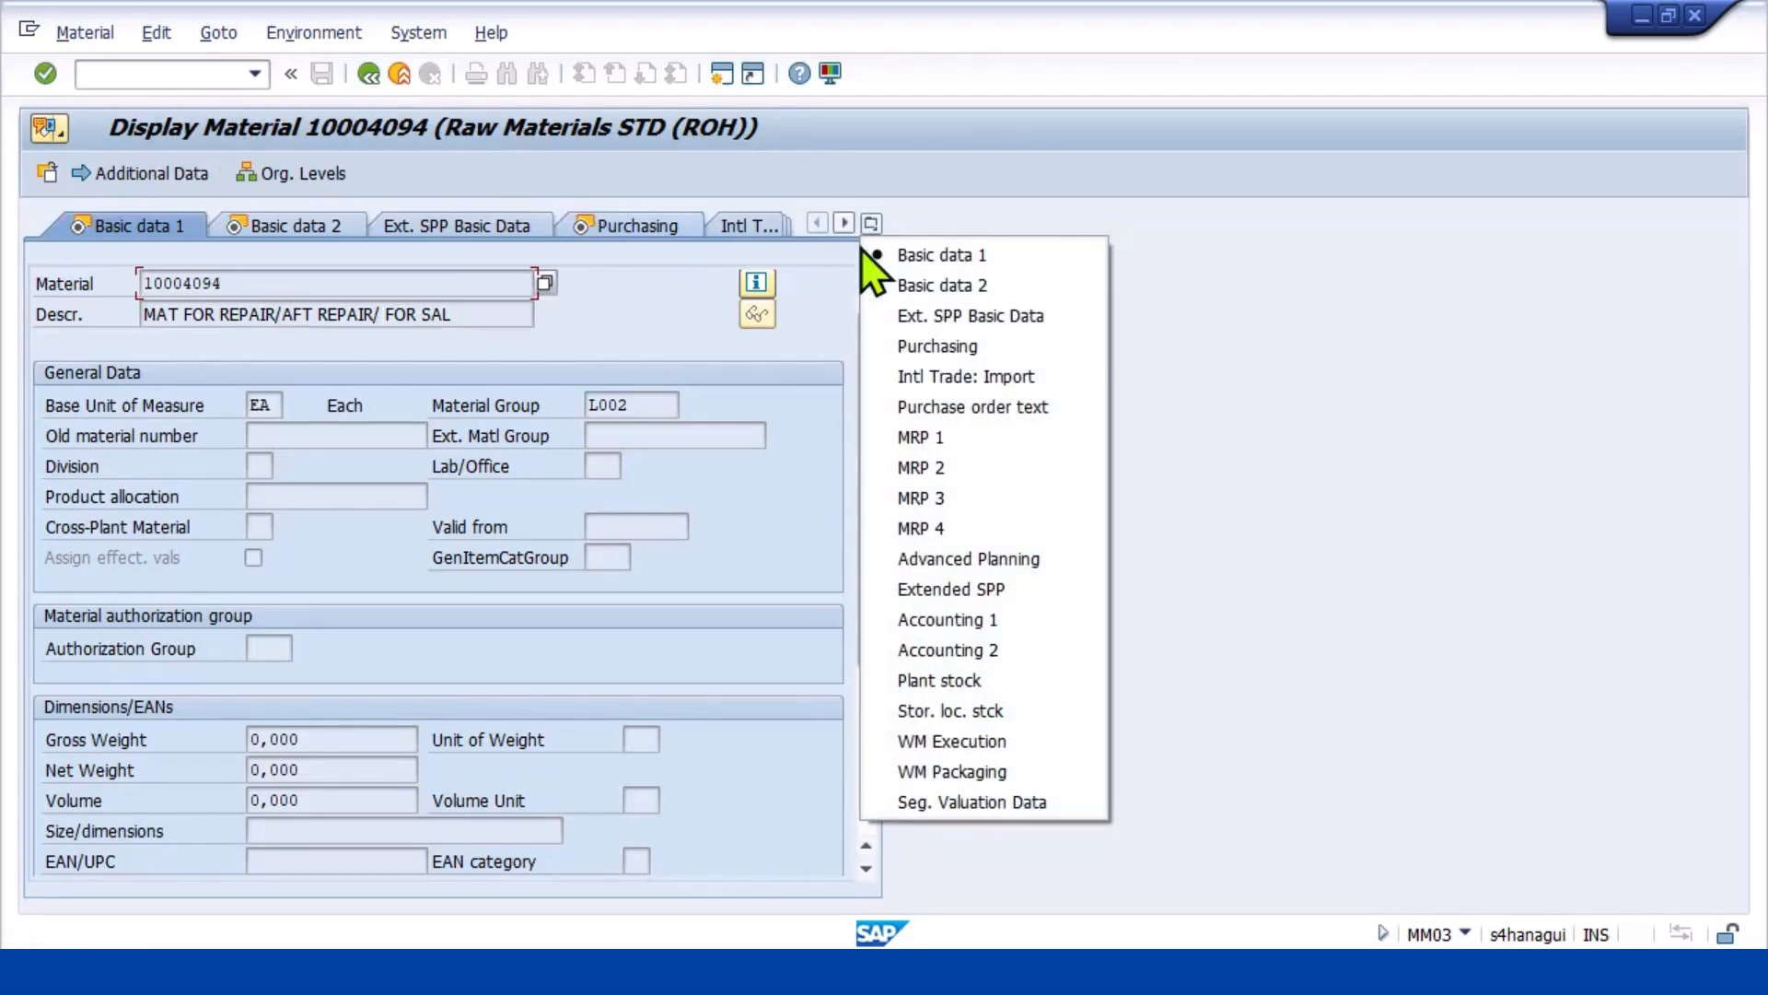
click(954, 626)
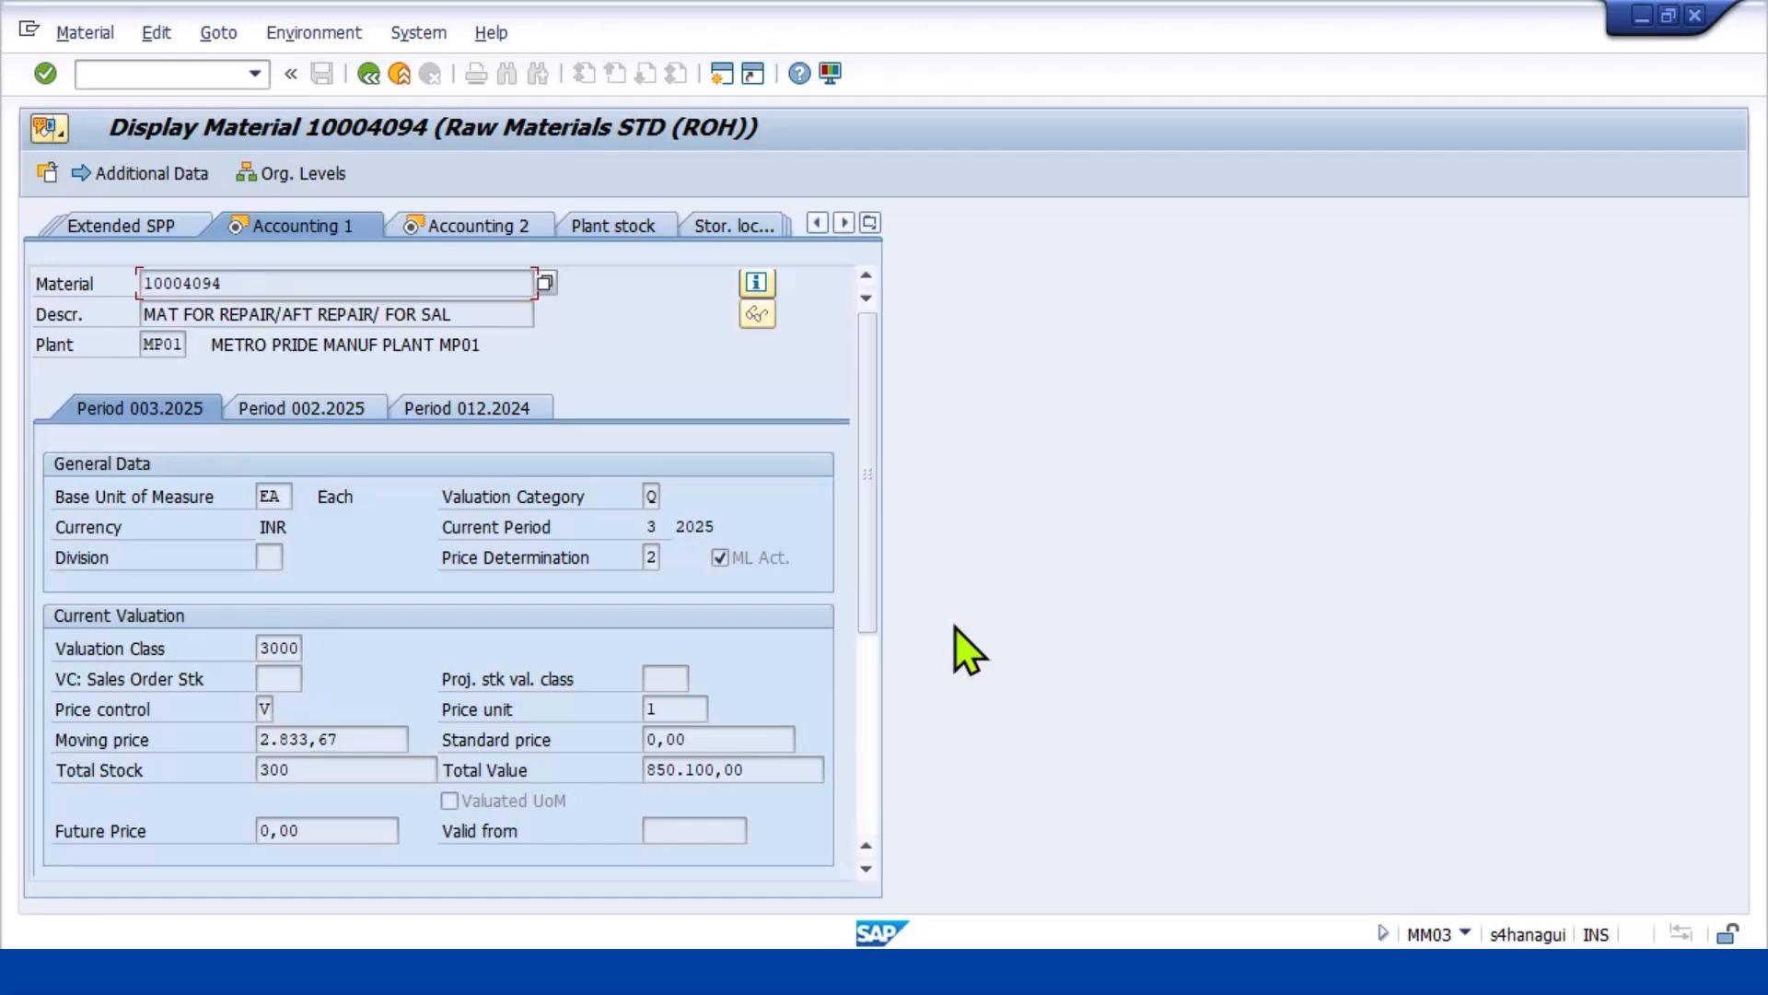
key(Return)
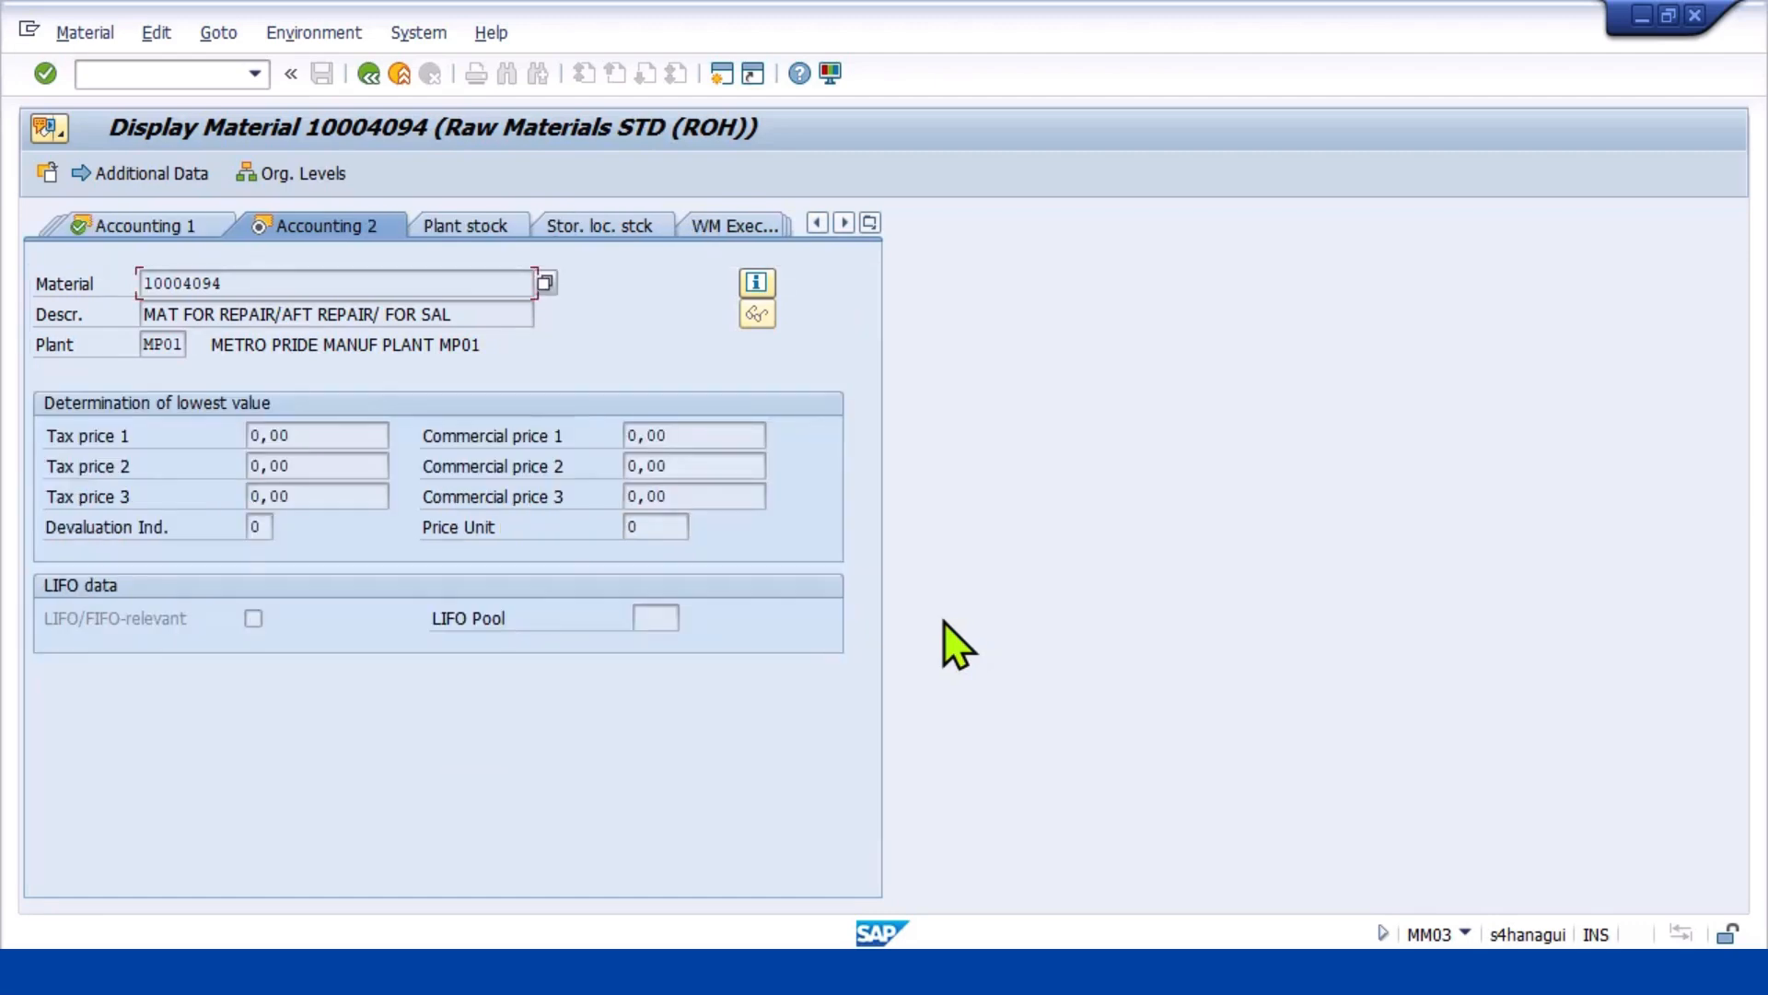
click(125, 235)
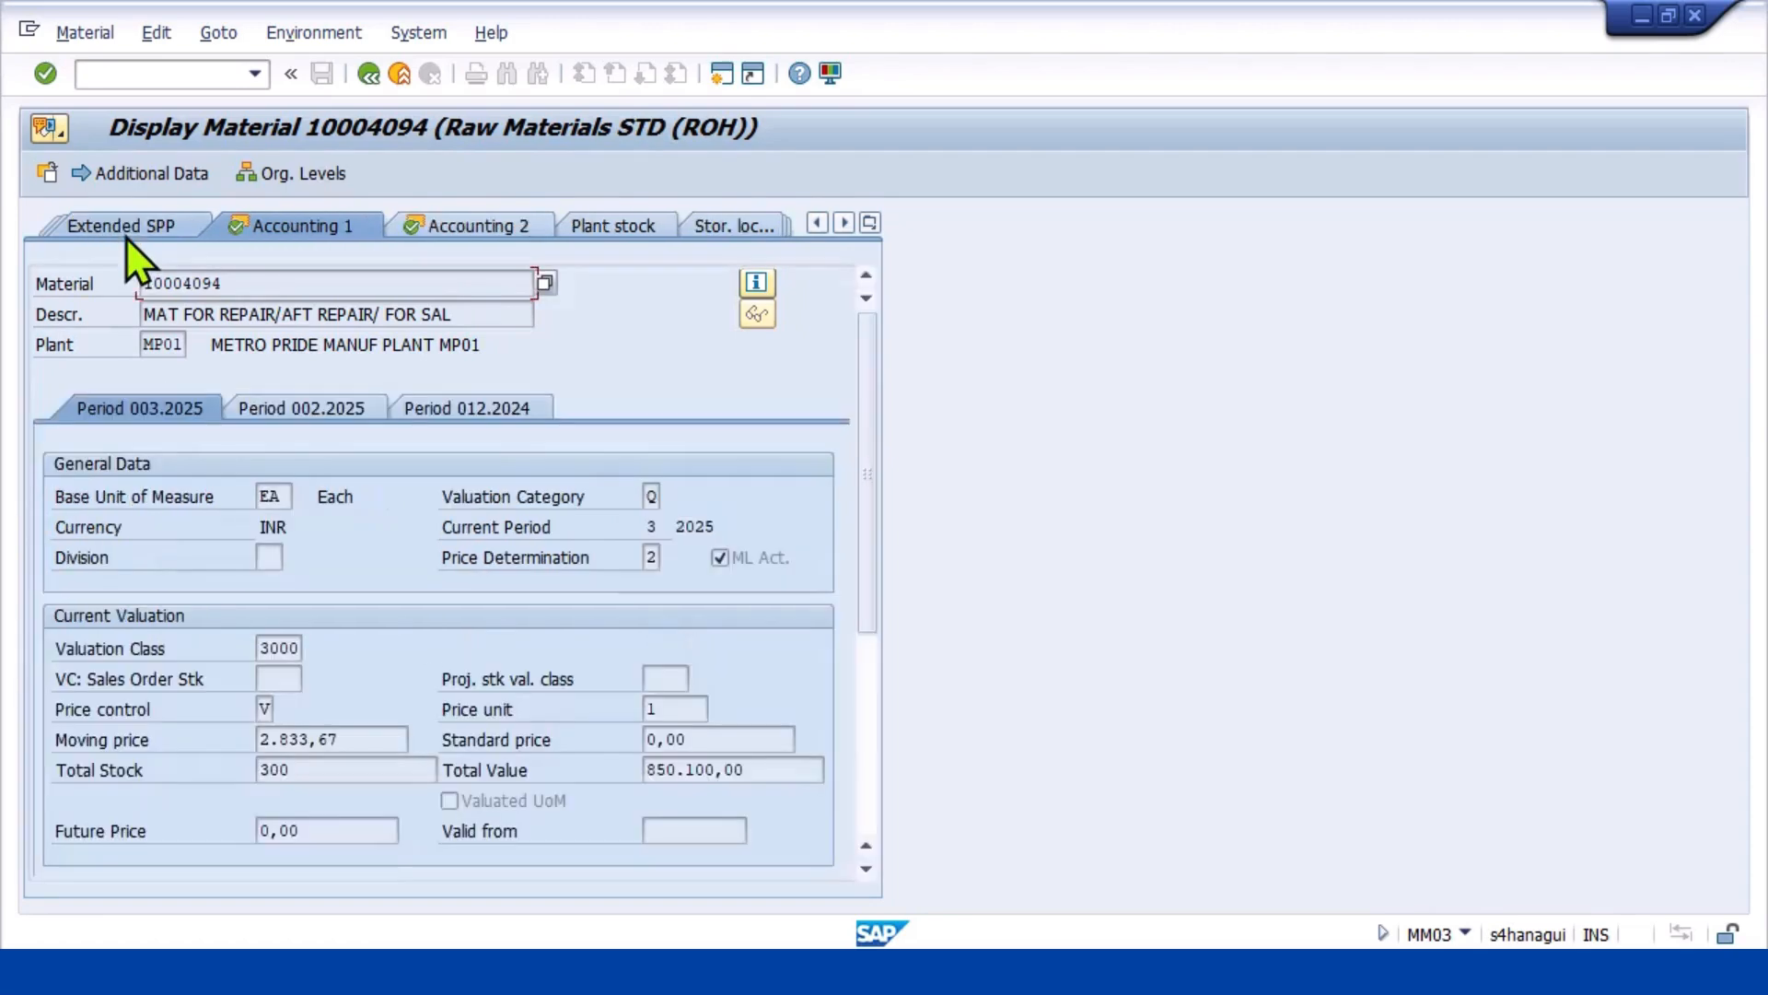
scroll(365, 587, down, 3)
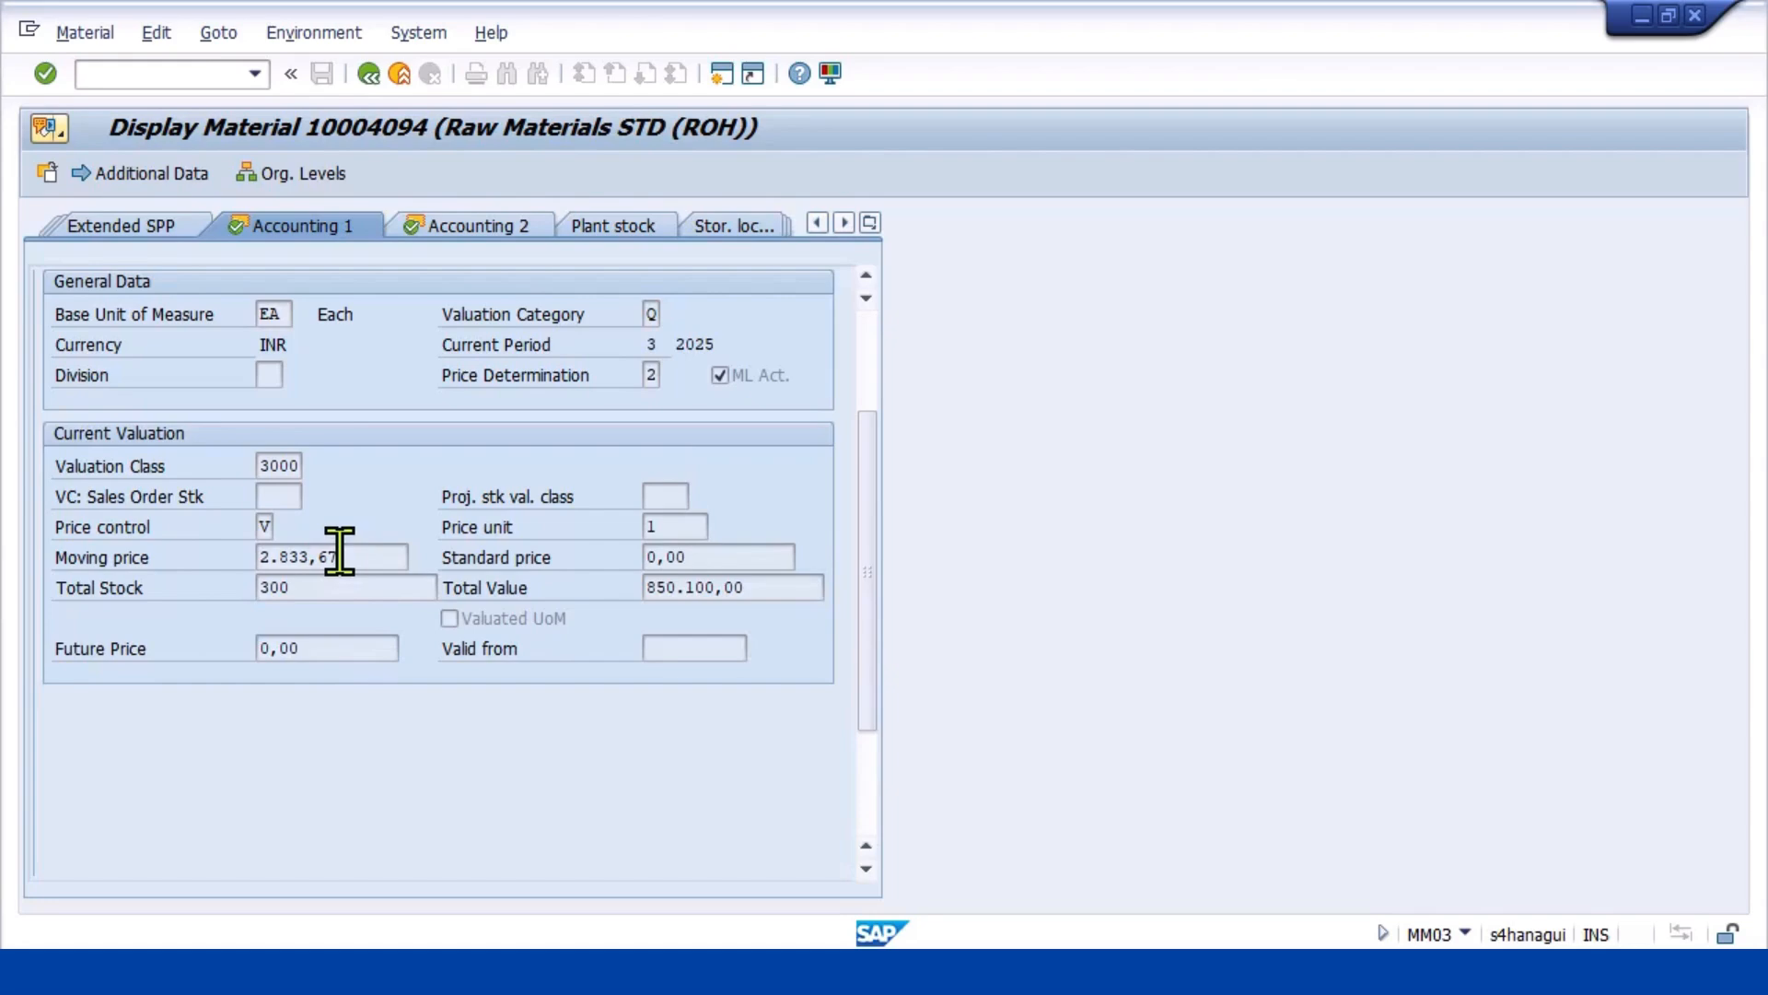
scroll(340, 554, up, 2)
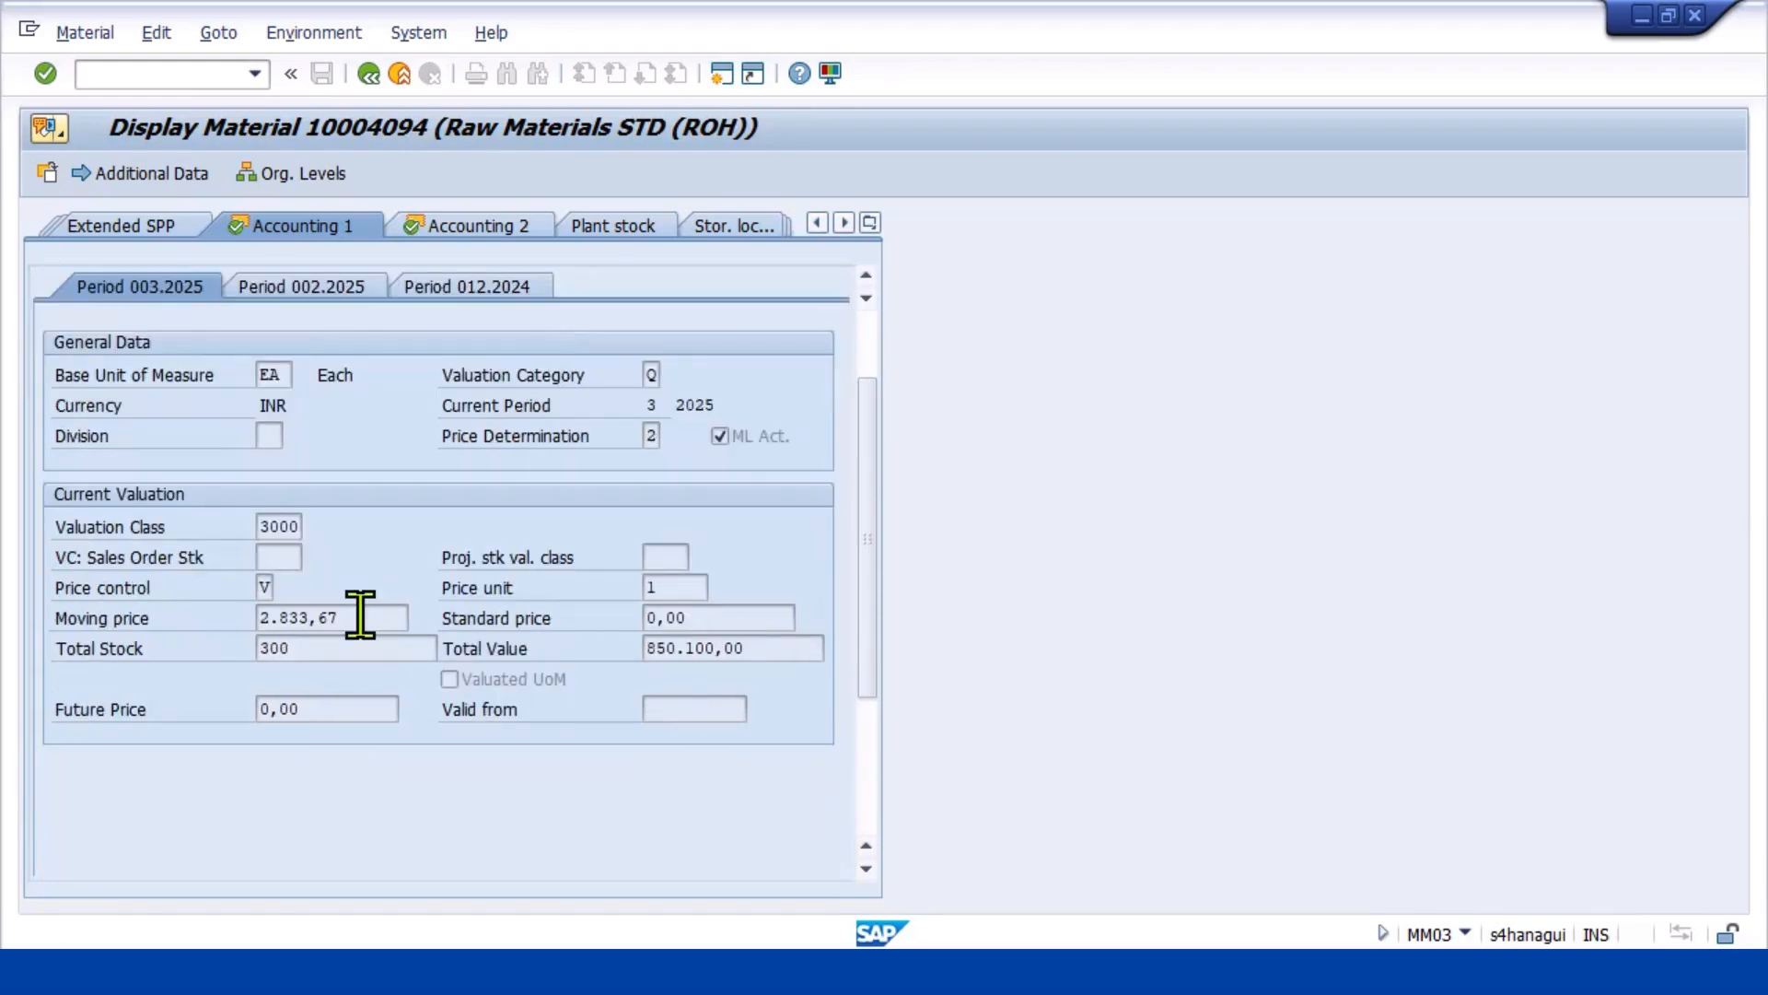
scroll(360, 614, up, 2)
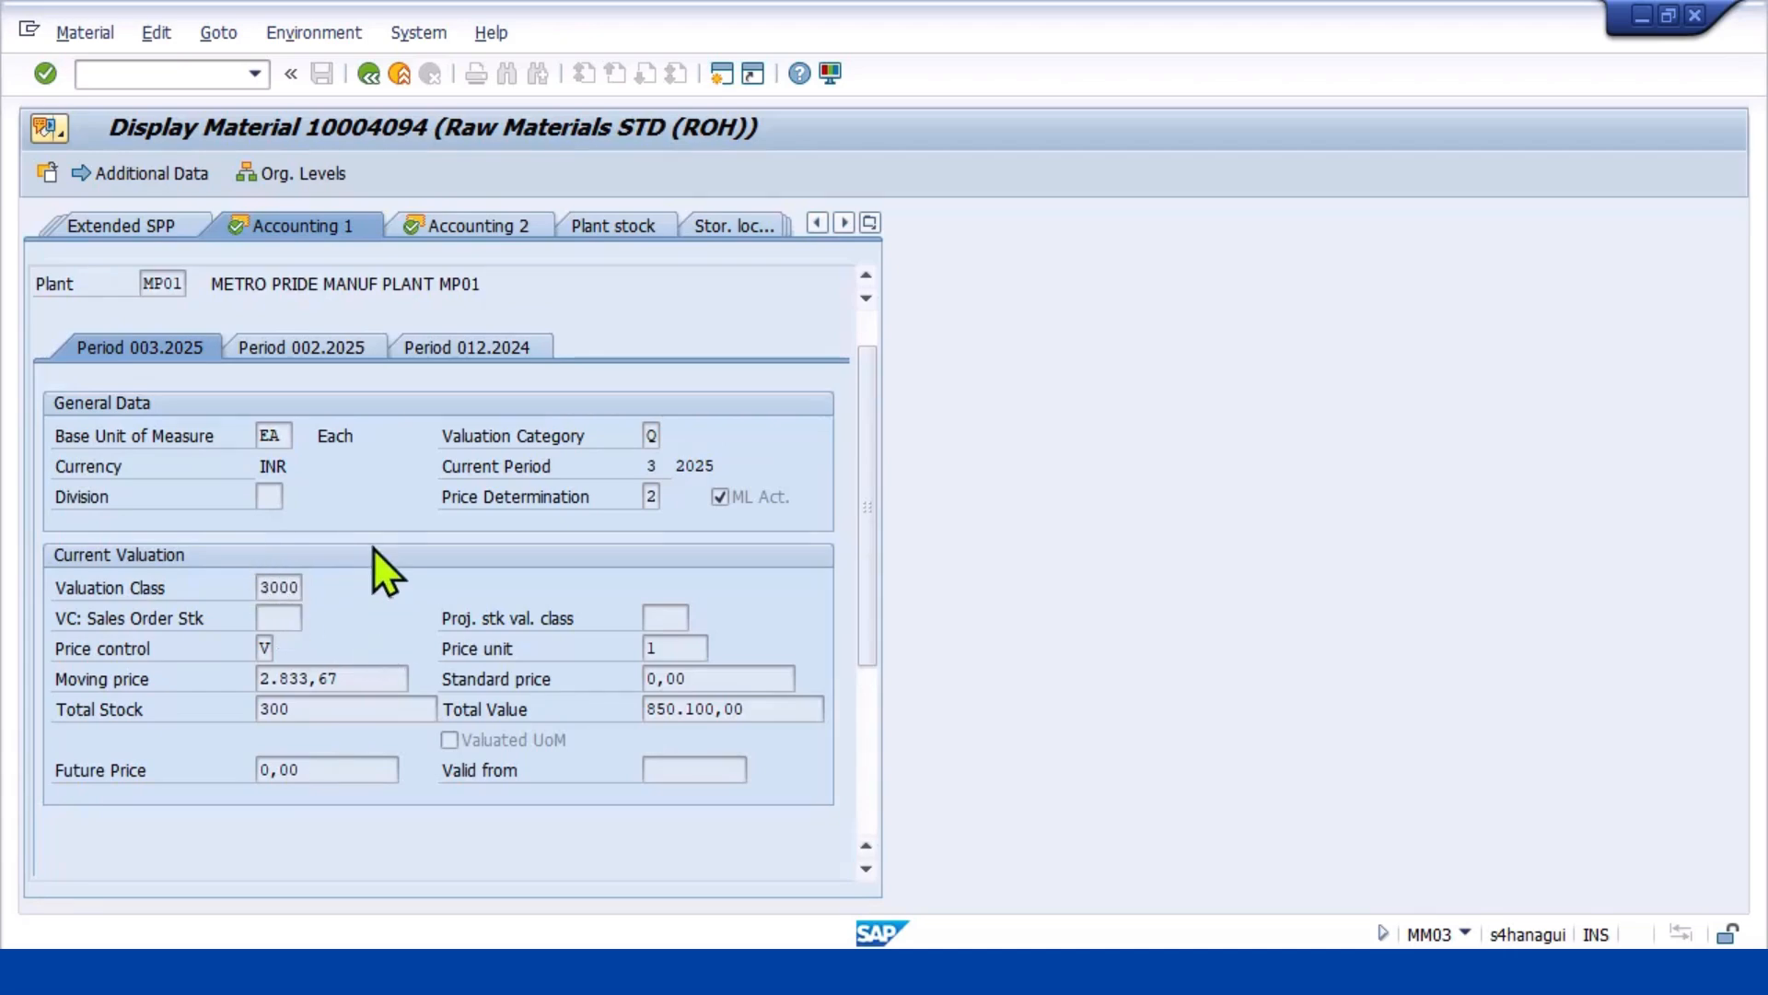
scroll(838, 722, up, 2)
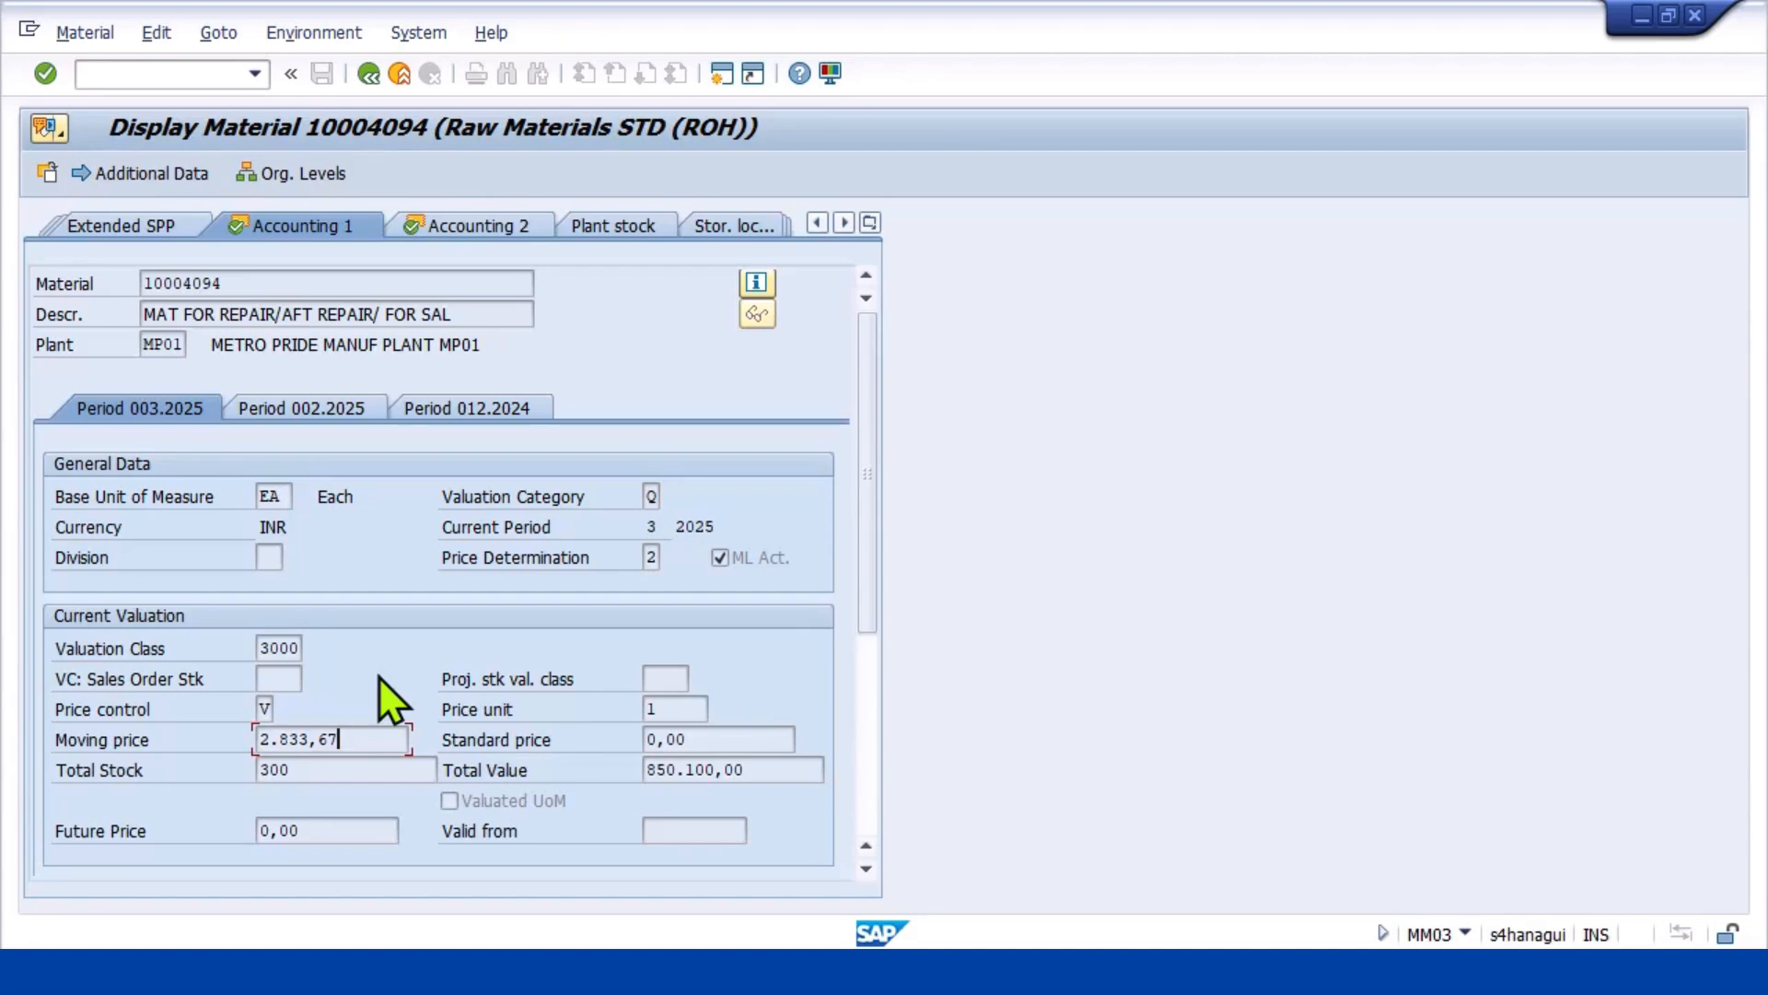
Switch to the Split Valuation Scenario - Two slide to compare its moving average price calculation with the material's overall valuation
key(alt+Tab)
key(alt+Tab)
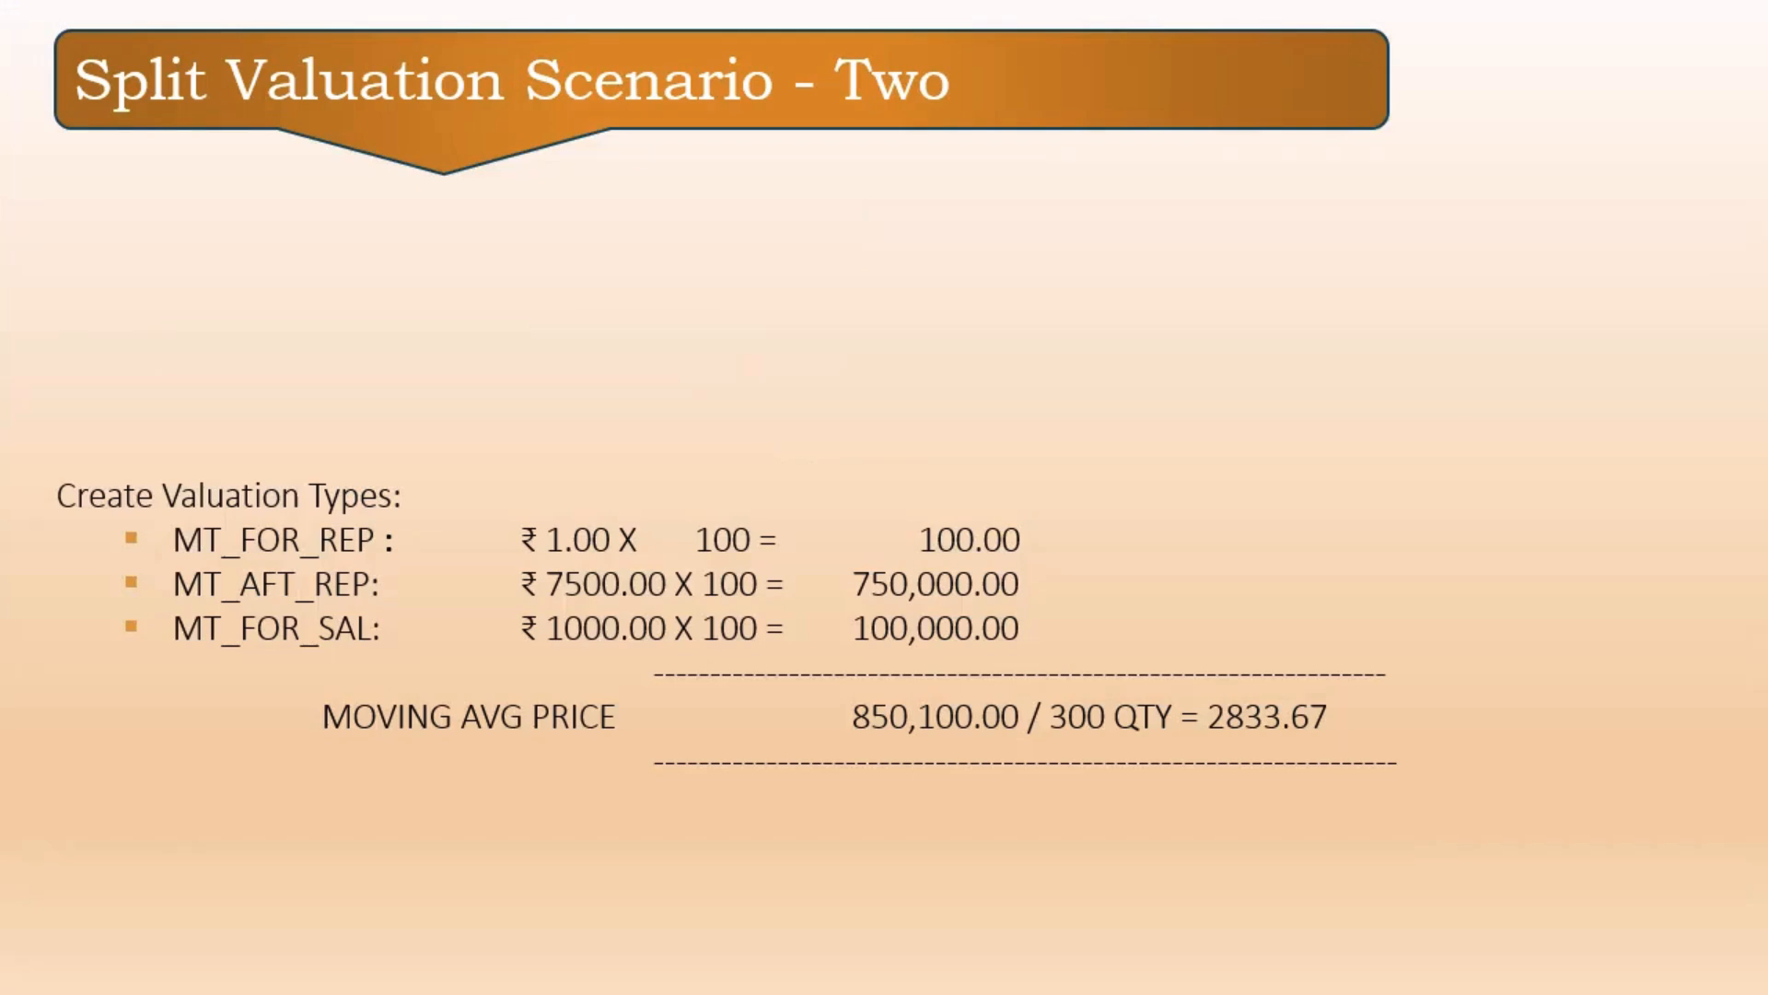